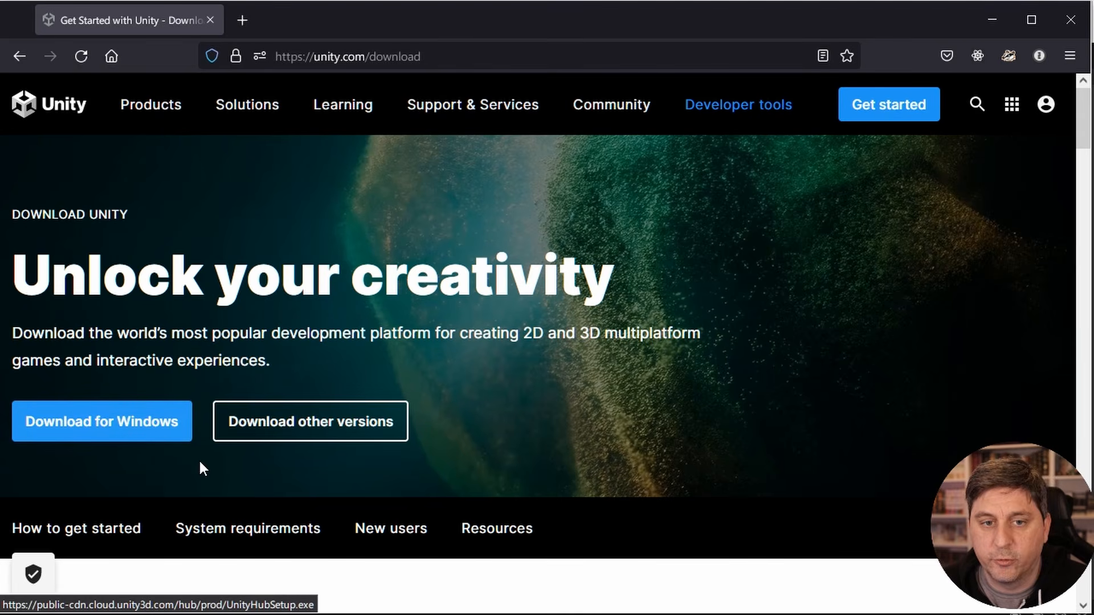
- Switch to Unity Hub, look over the new project templates, then cancel and return to the Pixel Art Game Tutorial project in the Unity editor
{"action": "left_click", "coordinate": [987, 26]}
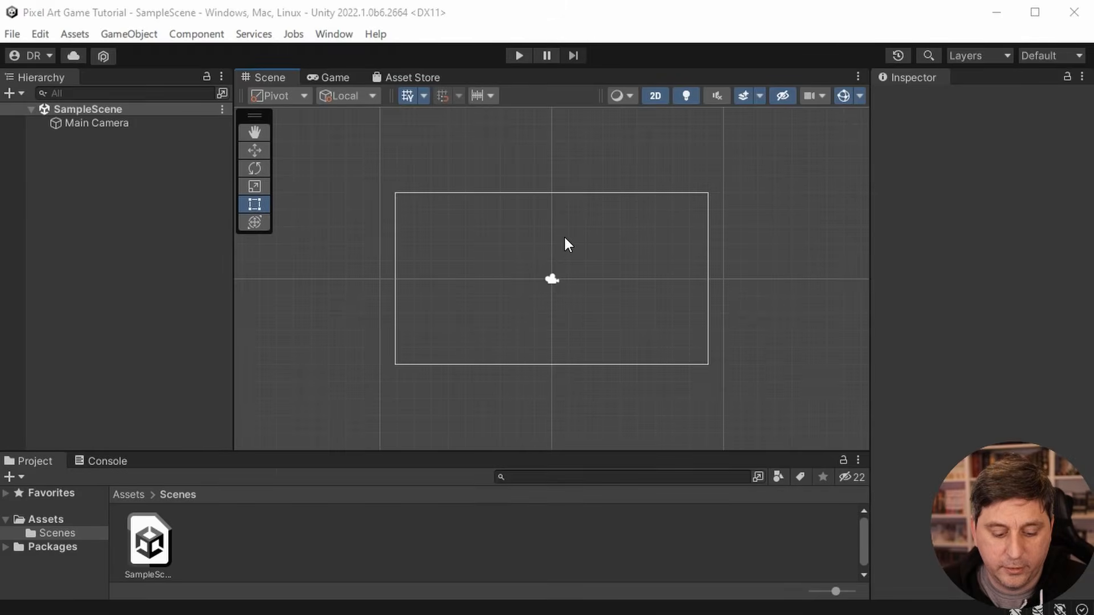
{"action": "key", "text": "alt+Tab"}
{"action": "key", "text": "alt+Tab"}
{"action": "key", "text": "alt+Tab"}
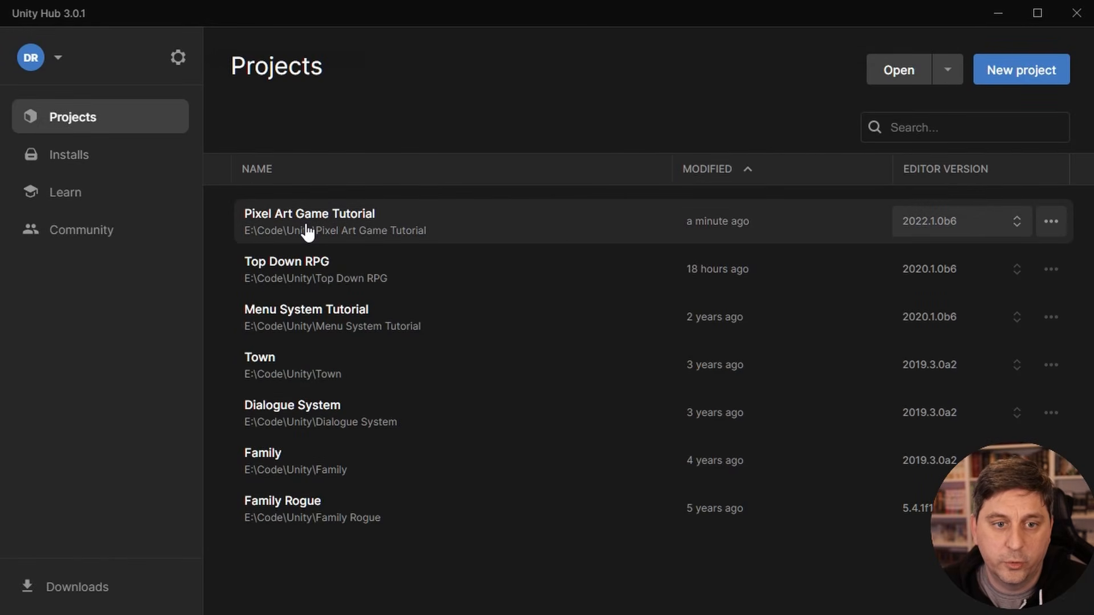
{"action": "left_click", "coordinate": [1030, 73]}
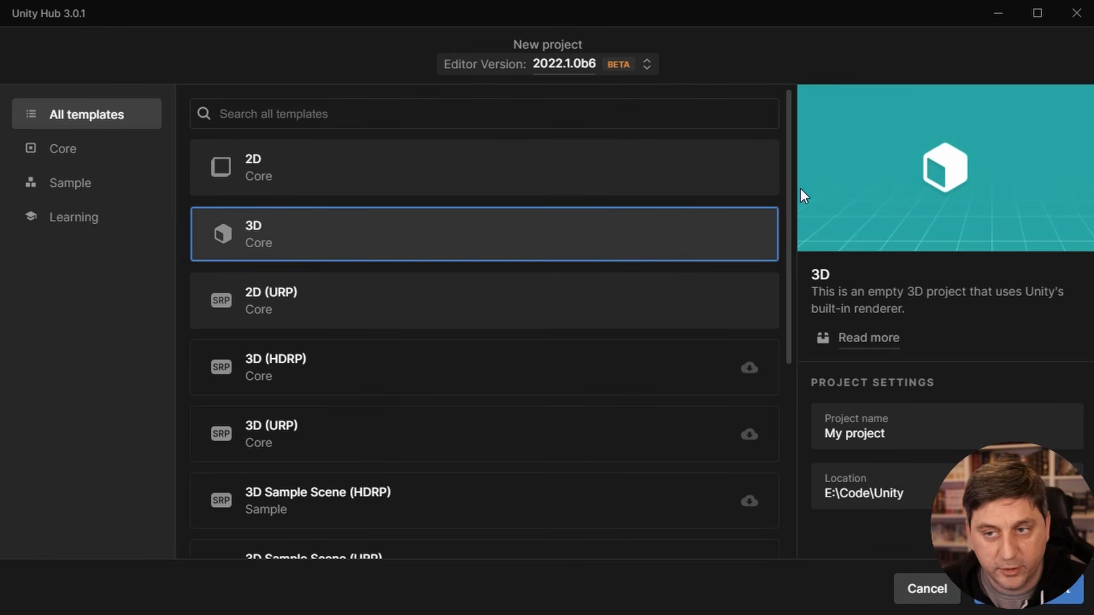
{"action": "left_click", "coordinate": [925, 590]}
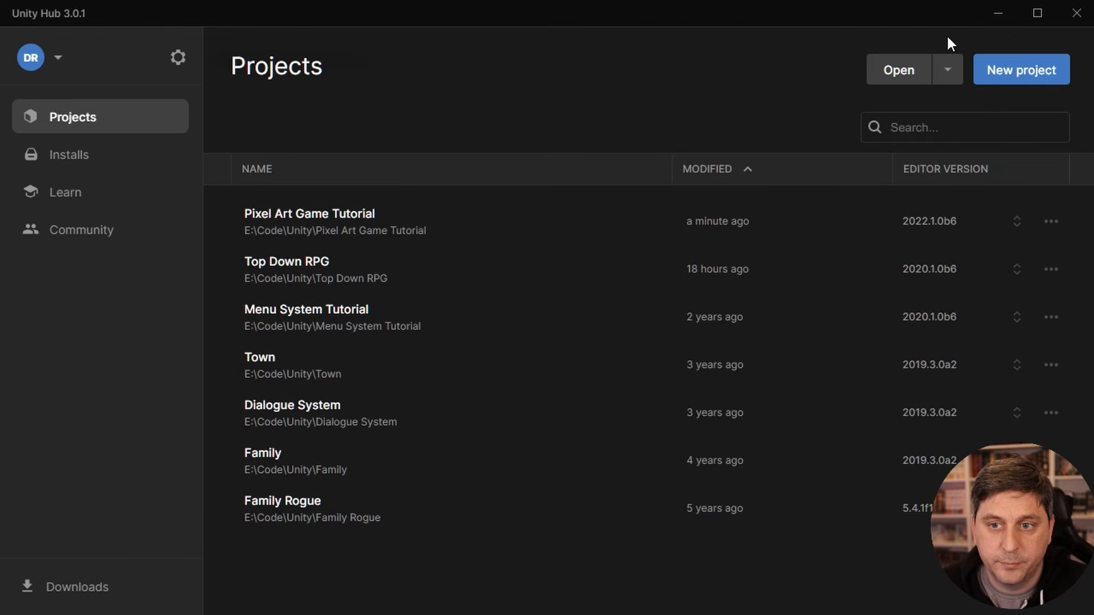
{"action": "left_click", "coordinate": [998, 13]}
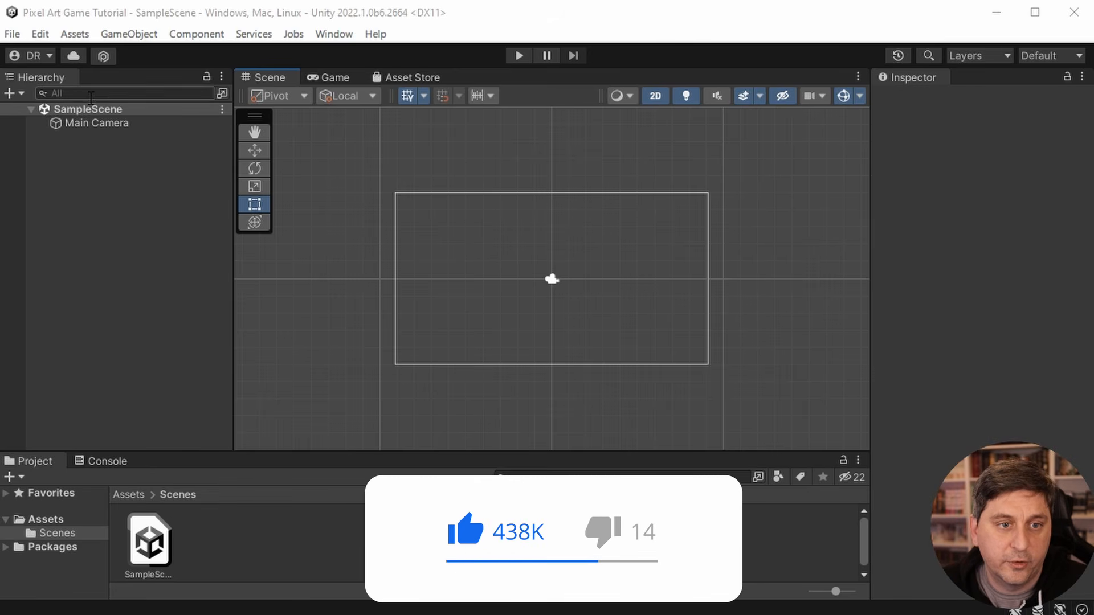
- Inspect the Main Camera's properties in SampleScene and clear the selection
{"action": "left_click", "coordinate": [31, 109]}
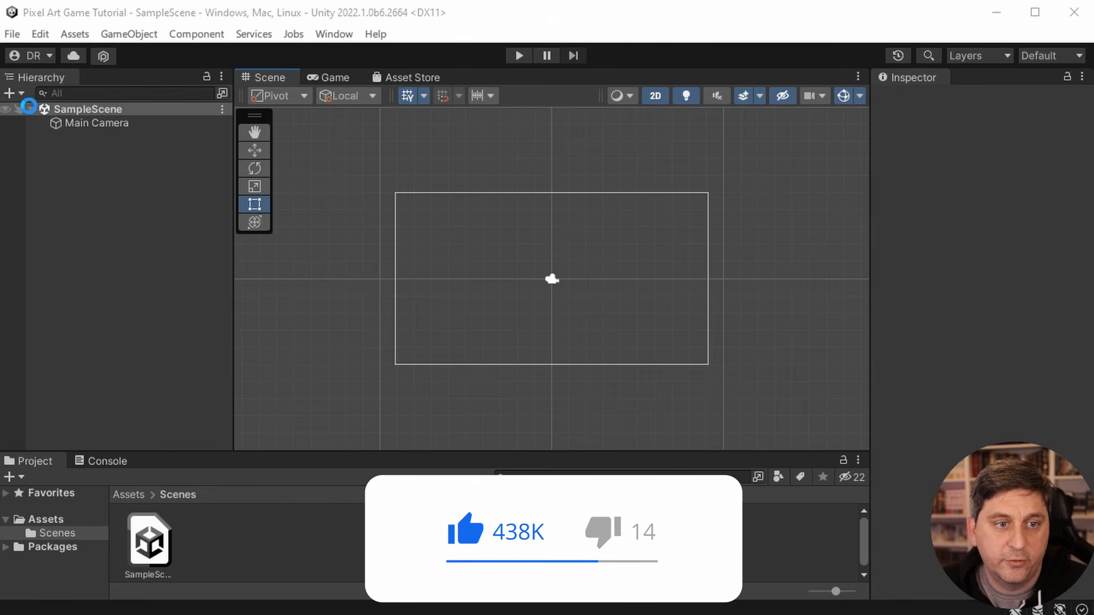
{"action": "left_click", "coordinate": [30, 107]}
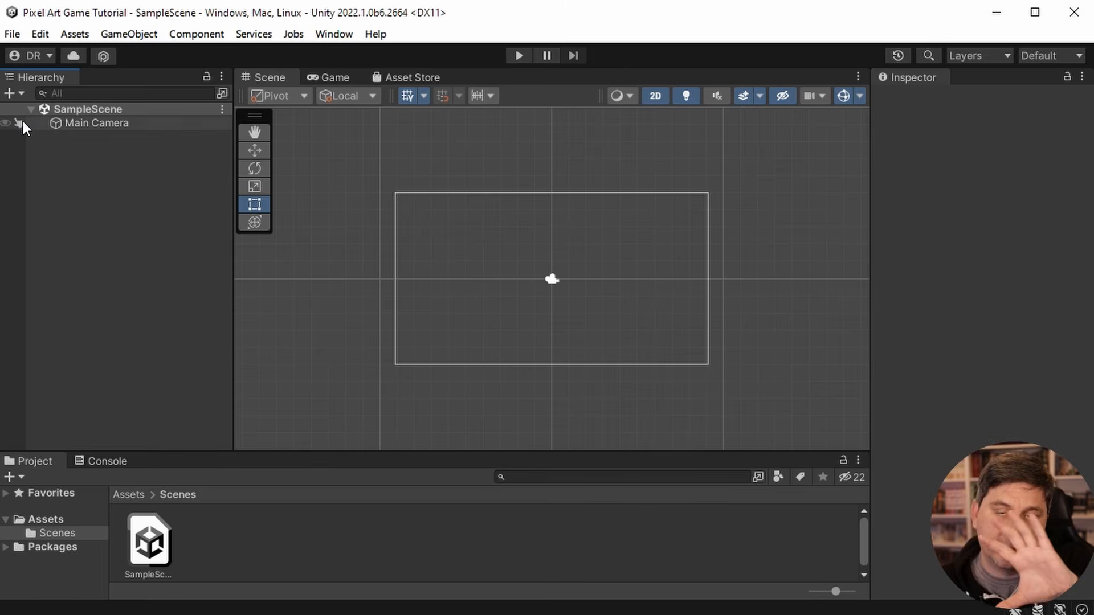
{"action": "left_click", "coordinate": [108, 121]}
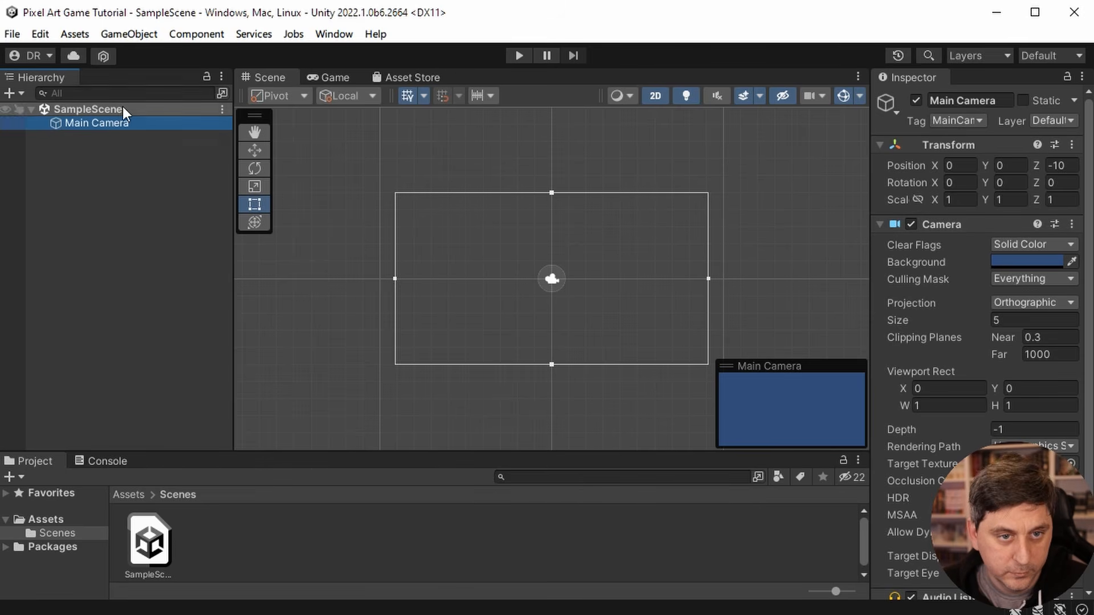
{"action": "left_click", "coordinate": [115, 218]}
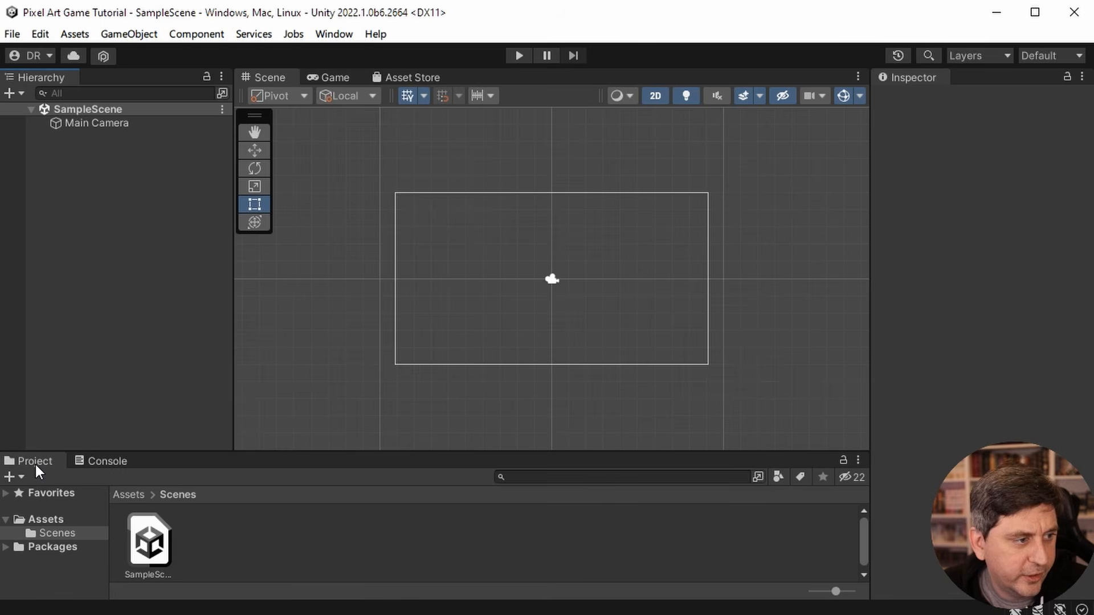
- Dock the Project panel directly below the Hierarchy, then widen its folder tree and adjust the height split between the two panels
{"action": "left_click_drag", "start_coordinate": [36, 460], "coordinate": [96, 78]}
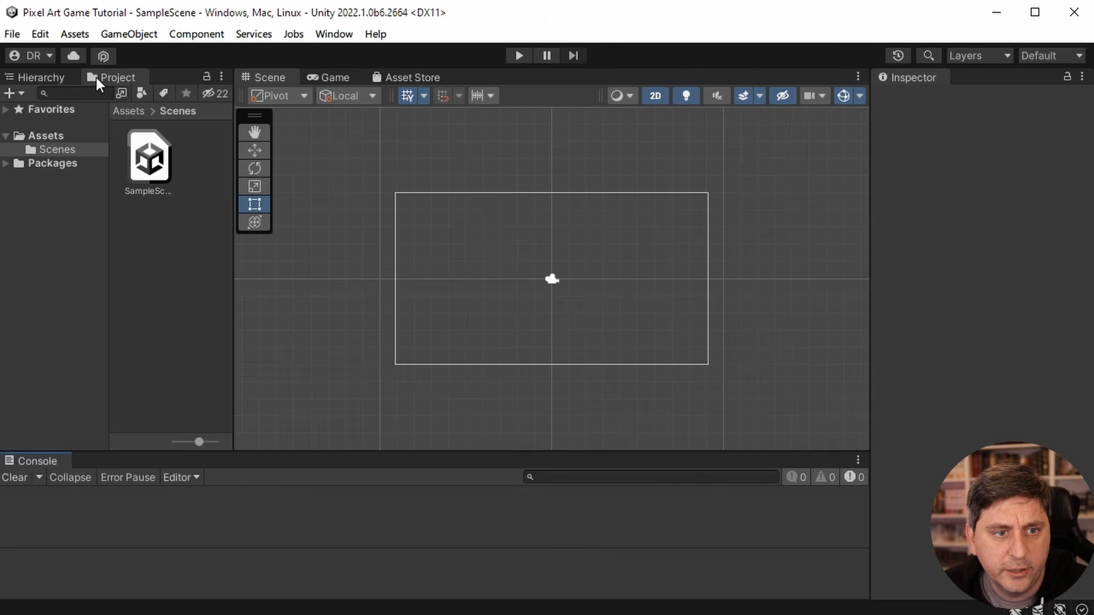
{"action": "left_click", "coordinate": [56, 74]}
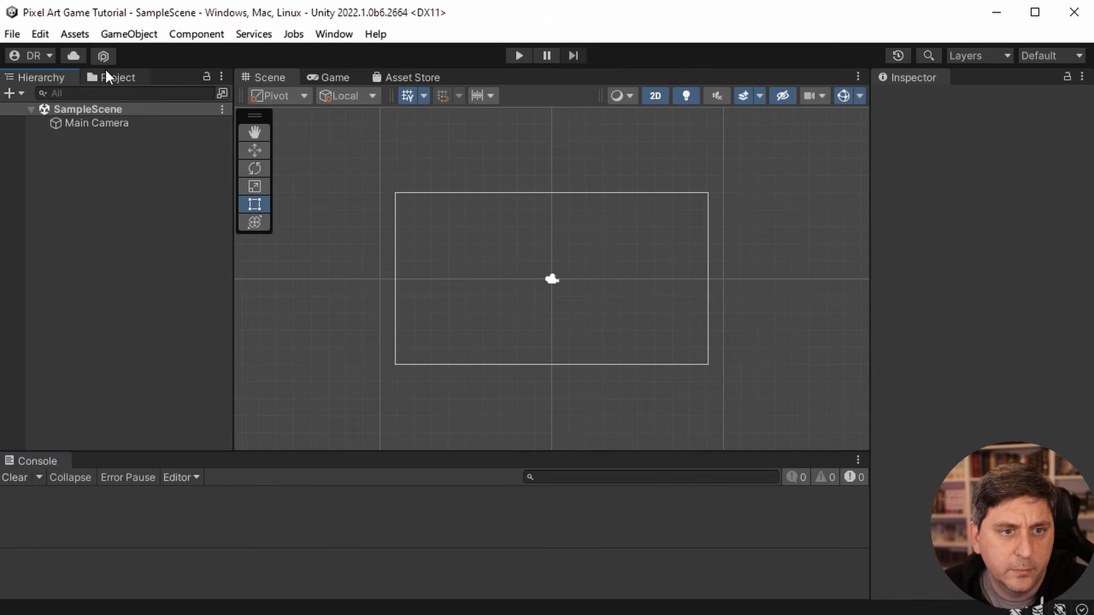
{"action": "left_click_drag", "start_coordinate": [112, 77], "coordinate": [86, 359]}
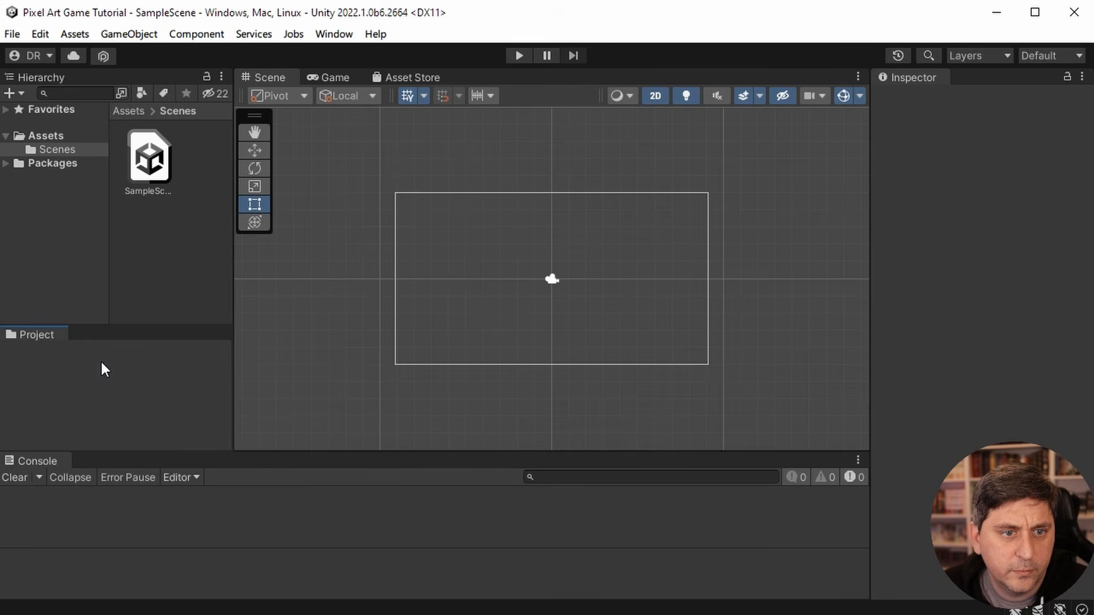
{"action": "left_click_drag", "start_coordinate": [108, 318], "coordinate": [107, 154]}
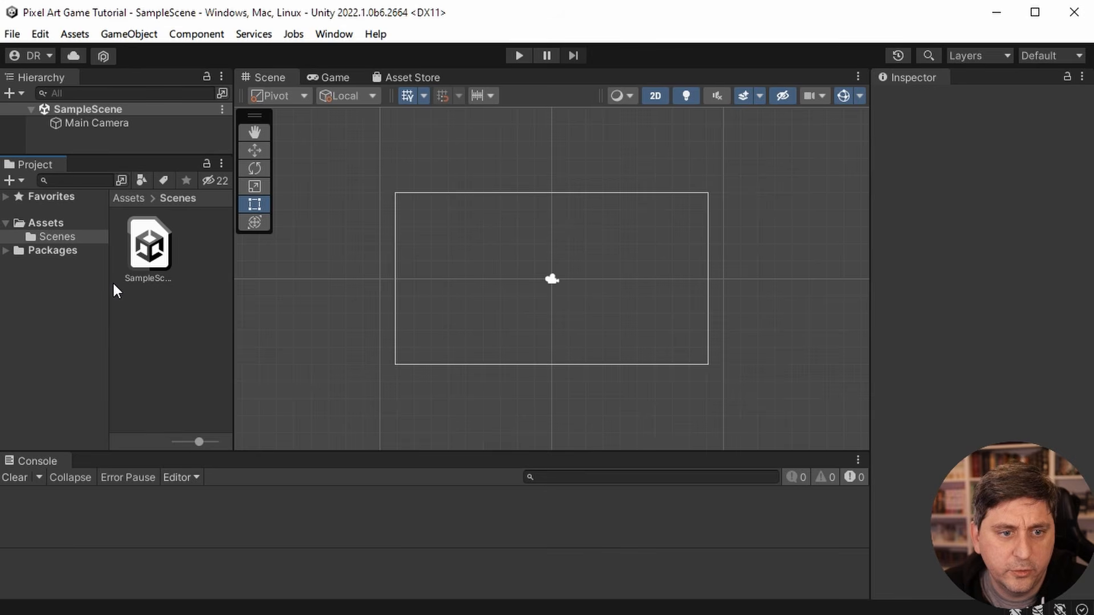
{"action": "left_click_drag", "start_coordinate": [110, 285], "coordinate": [189, 285]}
{"action": "left_click_drag", "start_coordinate": [162, 159], "coordinate": [157, 223]}
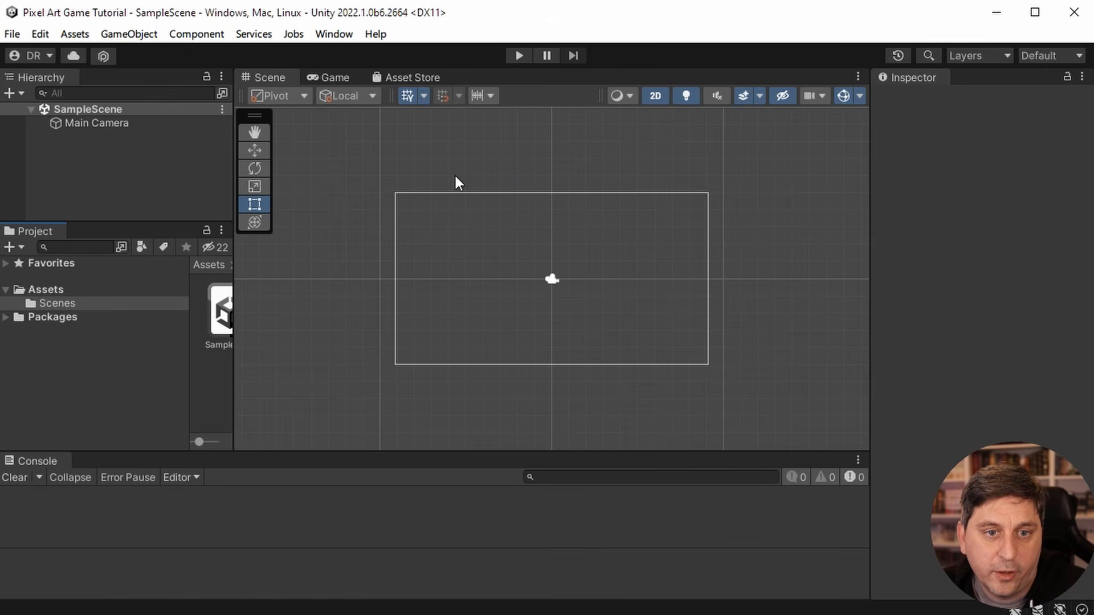
- Test the scene in the Game view by playing, pausing, resuming and stopping it, and return to the Scene view
{"action": "left_click", "coordinate": [333, 78]}
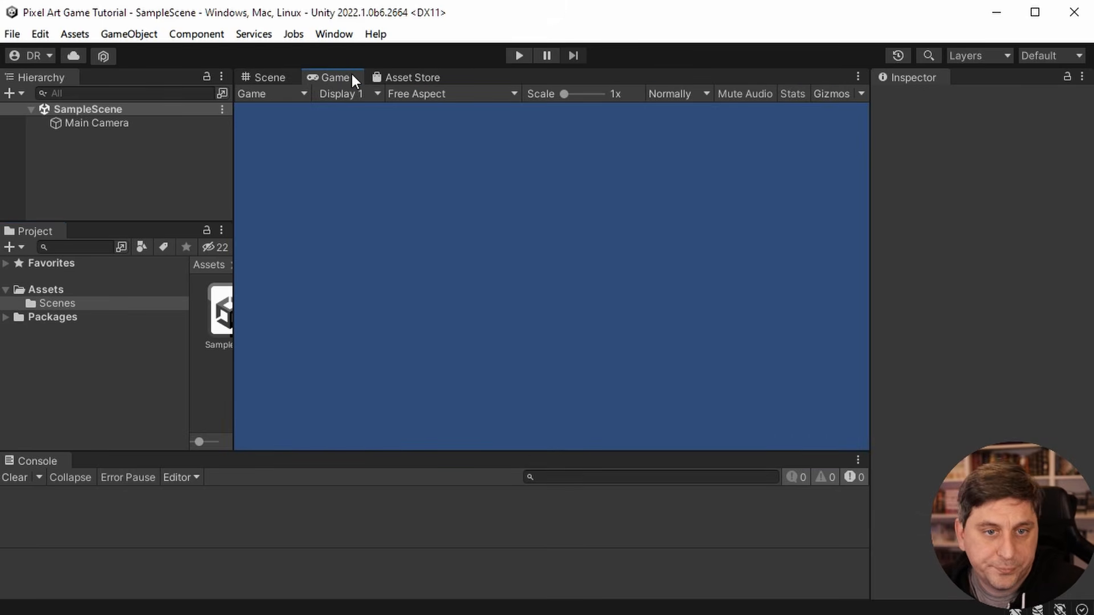
{"action": "left_click", "coordinate": [517, 54]}
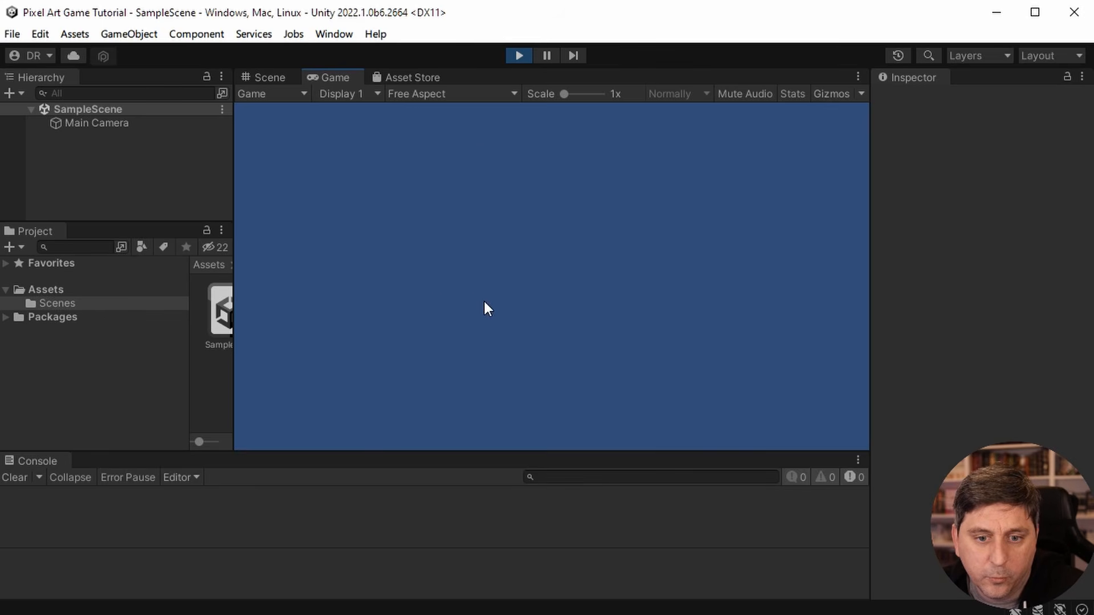
{"action": "left_click", "coordinate": [545, 56]}
{"action": "left_click", "coordinate": [545, 56]}
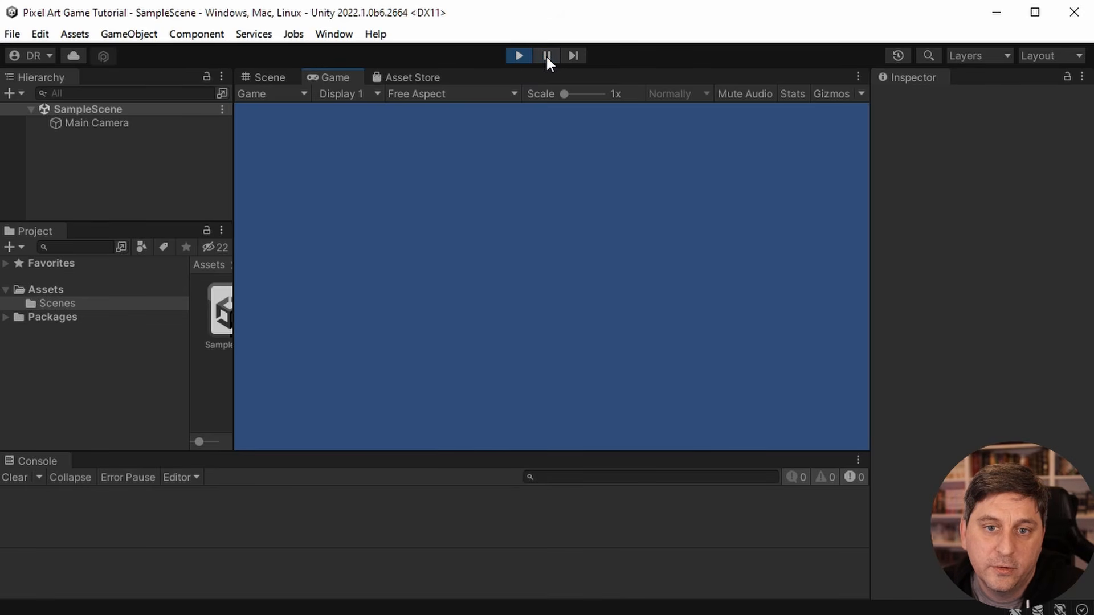
{"action": "left_click", "coordinate": [519, 56]}
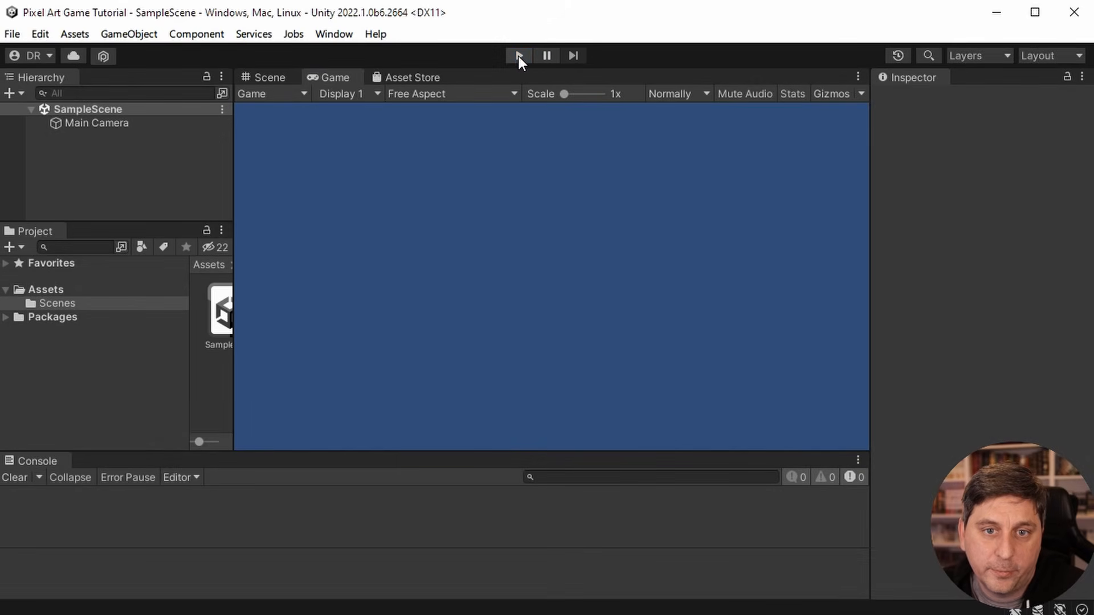
{"action": "left_click", "coordinate": [266, 74]}
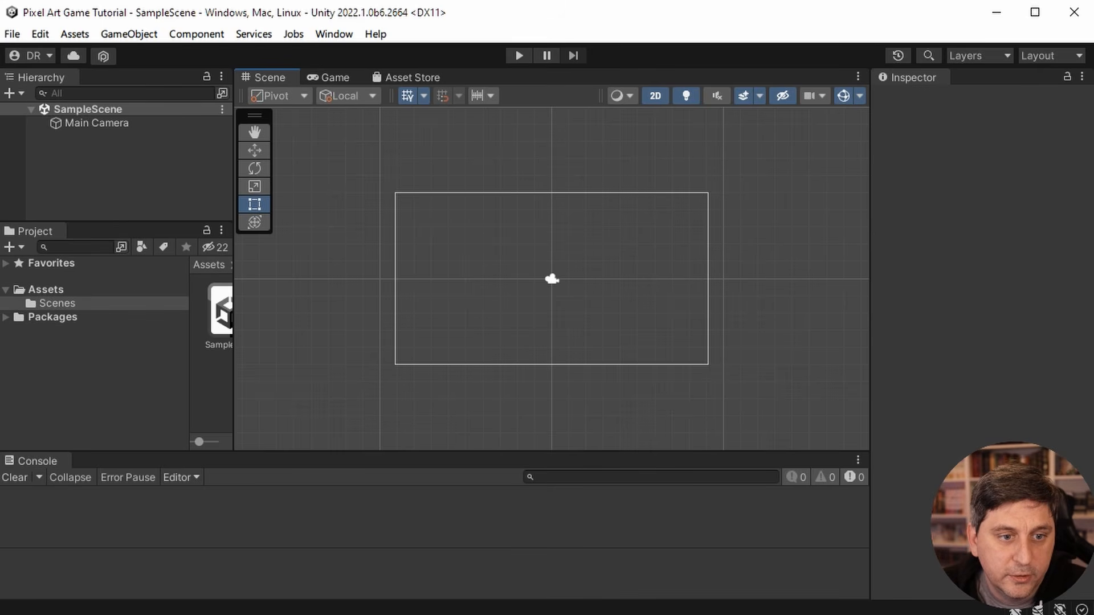
- Create a new folder inside the project's Assets folder
{"action": "left_click", "coordinate": [45, 289]}
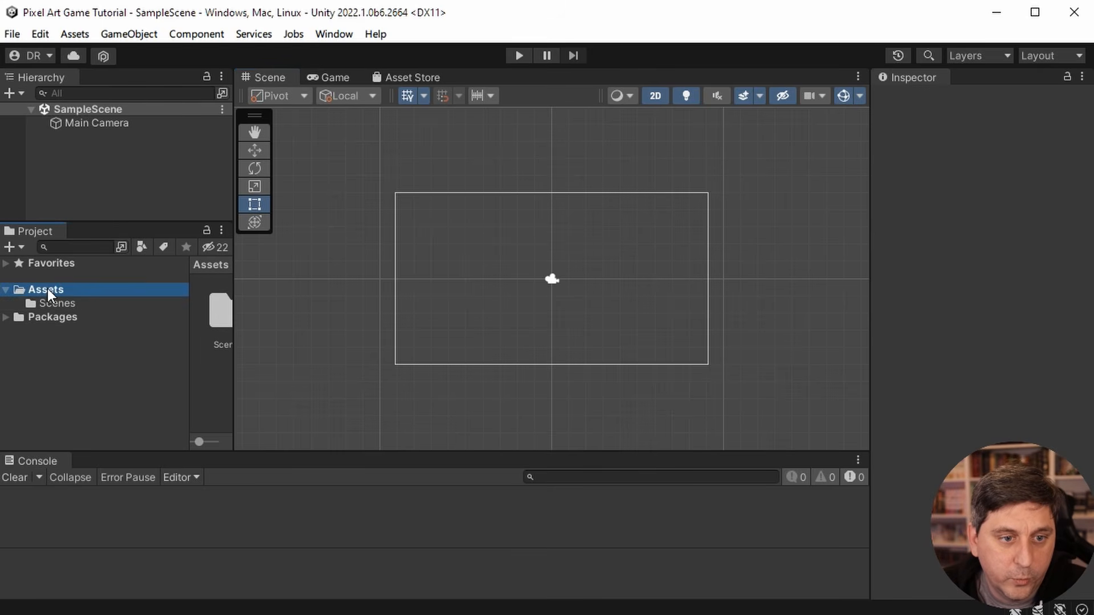
{"action": "right_click", "coordinate": [47, 289]}
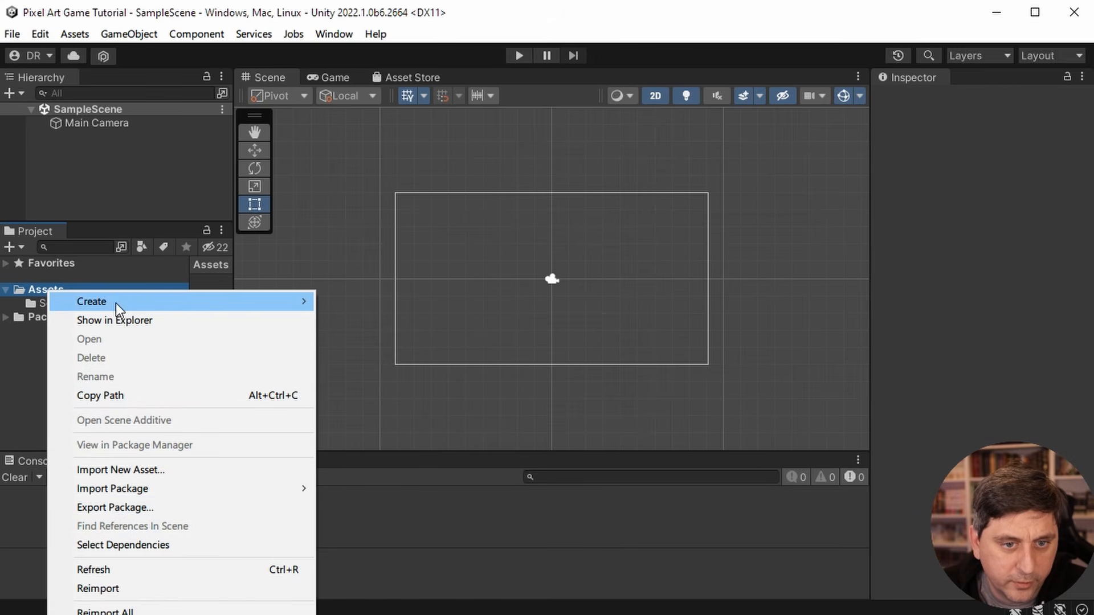
{"action": "mouse_move", "coordinate": [304, 306]}
{"action": "left_click", "coordinate": [350, 302]}
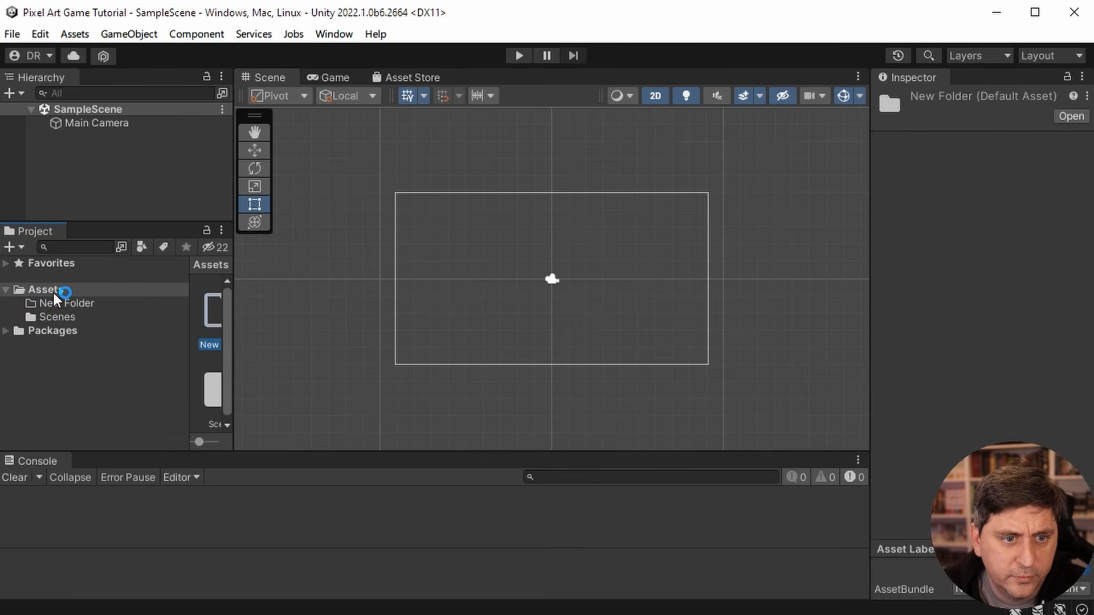
- Rename the new folder in Assets as Images
{"action": "left_click", "coordinate": [74, 308]}
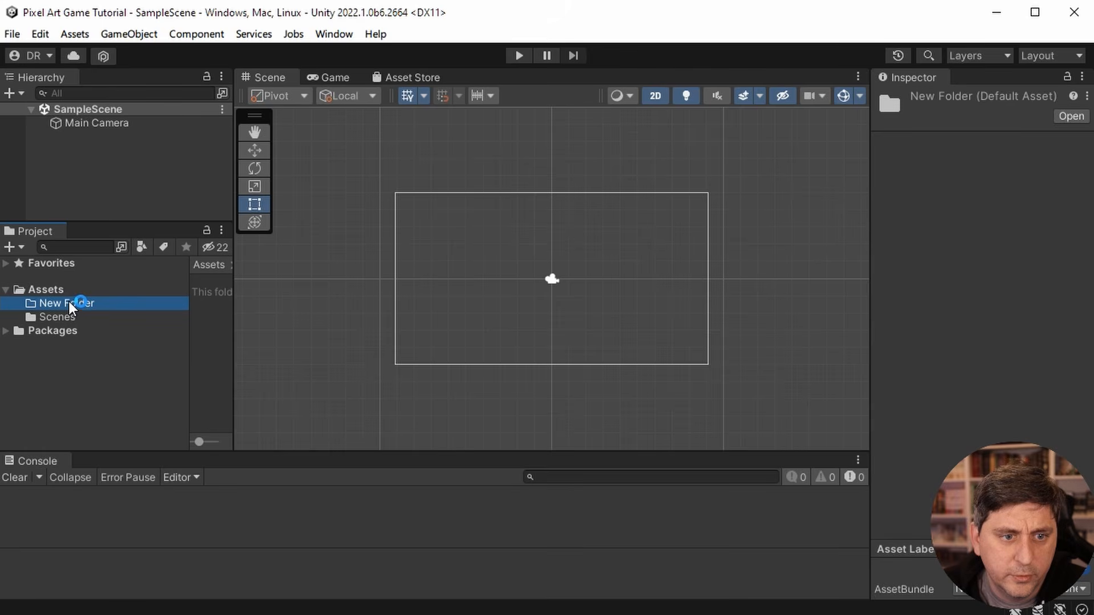
{"action": "right_click", "coordinate": [69, 302]}
{"action": "left_click", "coordinate": [117, 386]}
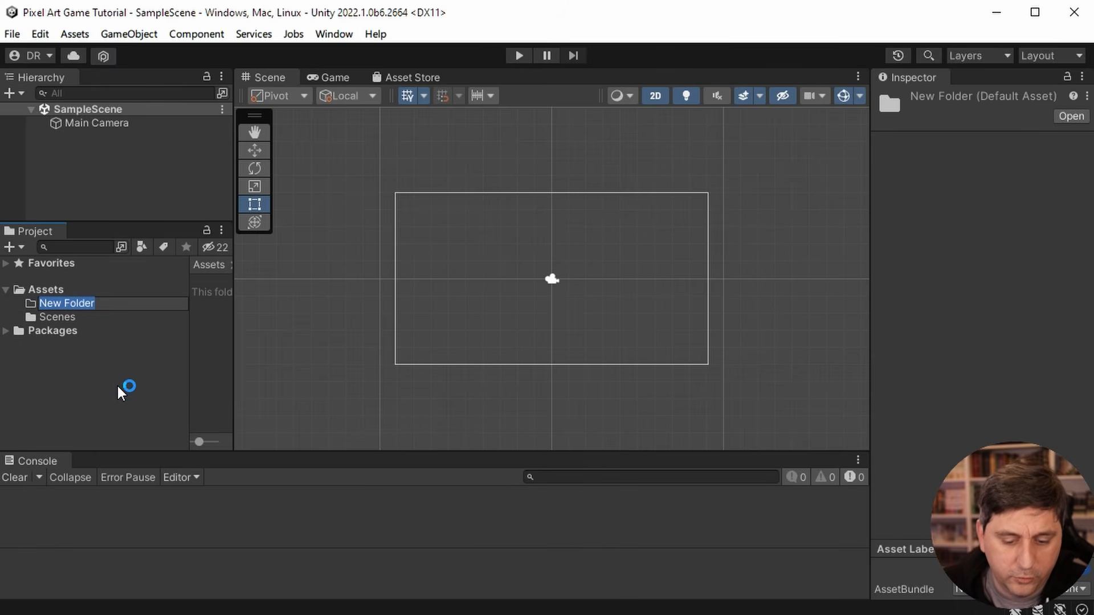
{"action": "type", "text": "Sprite"}
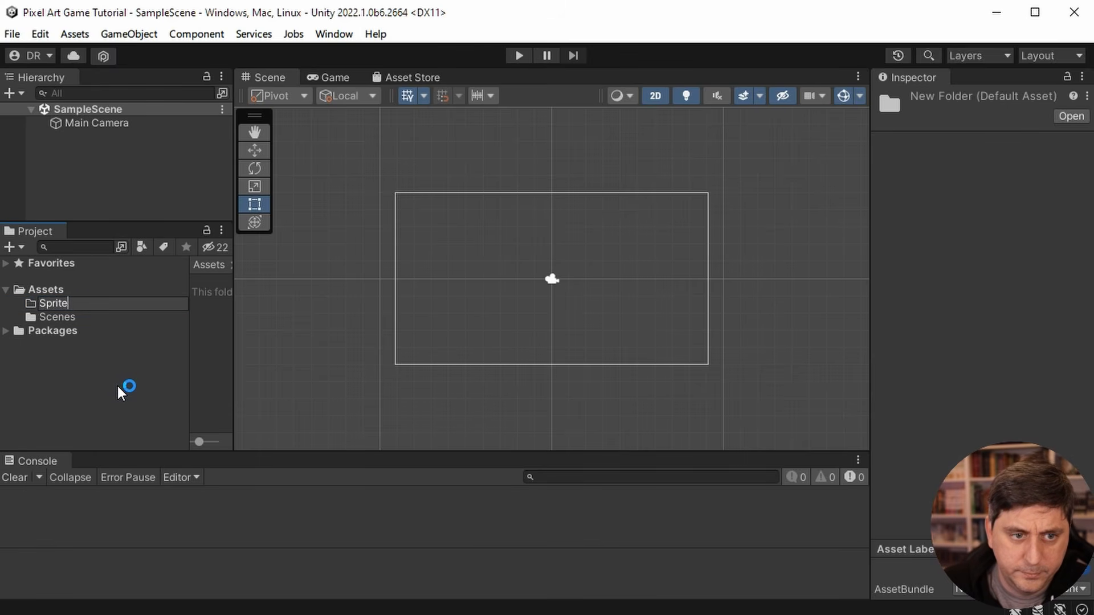
{"action": "type", "text": "s"}
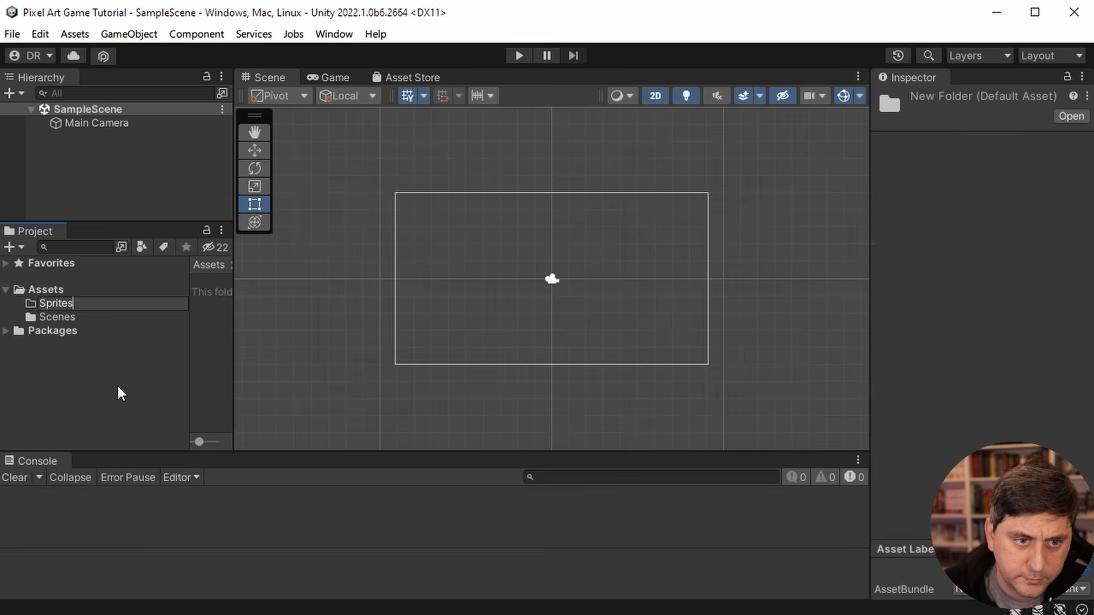
{"action": "key", "text": "BackSpace"}
{"action": "key", "text": "BackSpace"}
{"action": "key", "text": "BackSpace"}
{"action": "key", "text": "BackSpace"}
{"action": "key", "text": "BackSpace"}
{"action": "key", "text": "BackSpace"}
{"action": "key", "text": "BackSpace"}
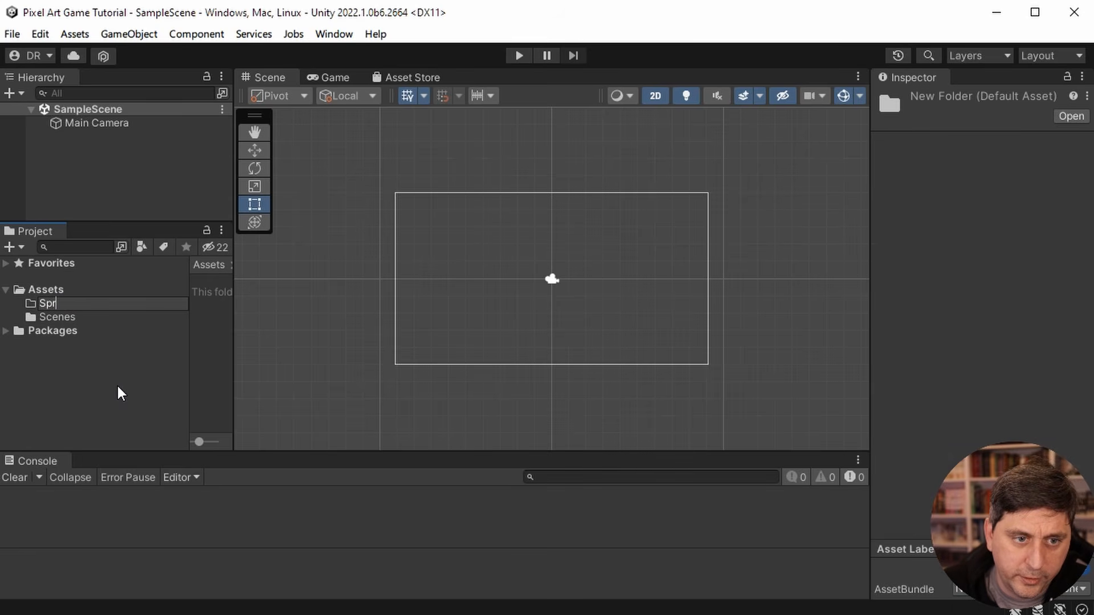
{"action": "type", "text": "Images"}
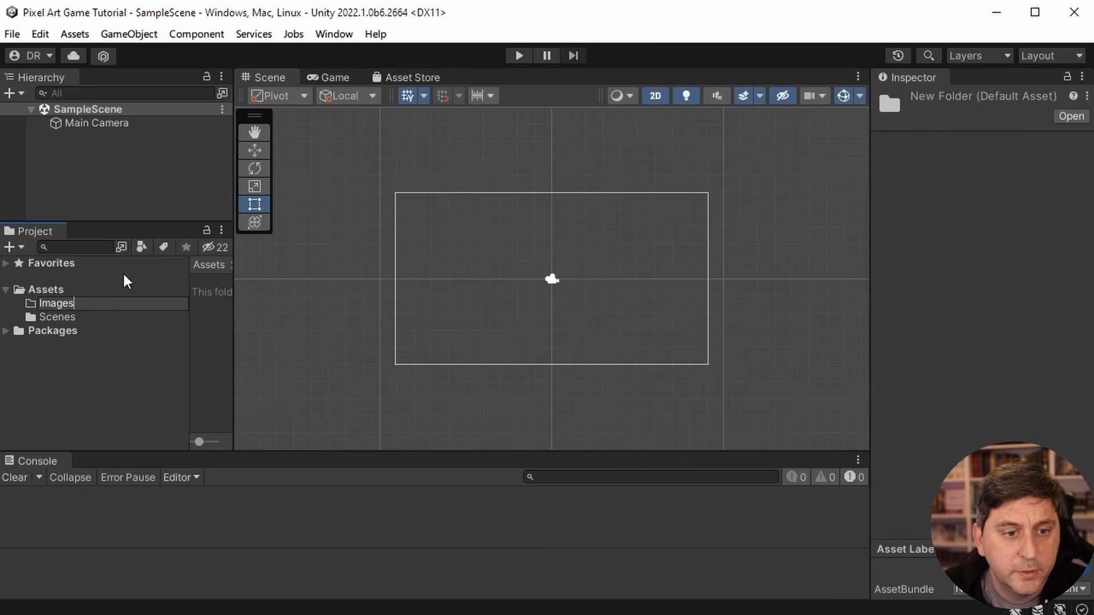
{"action": "key", "text": "Return"}
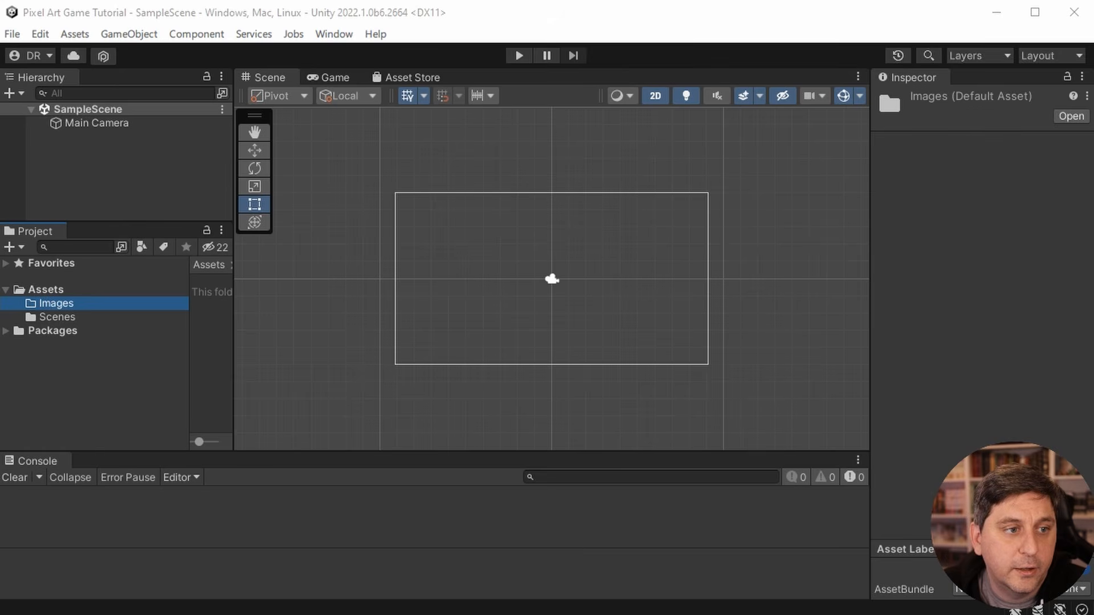
- Import the Forest and Family image files into the Images folder, widening the Project panel so its contents can be seen
{"action": "left_click_drag", "start_coordinate": [0, 301], "coordinate": [52, 300]}
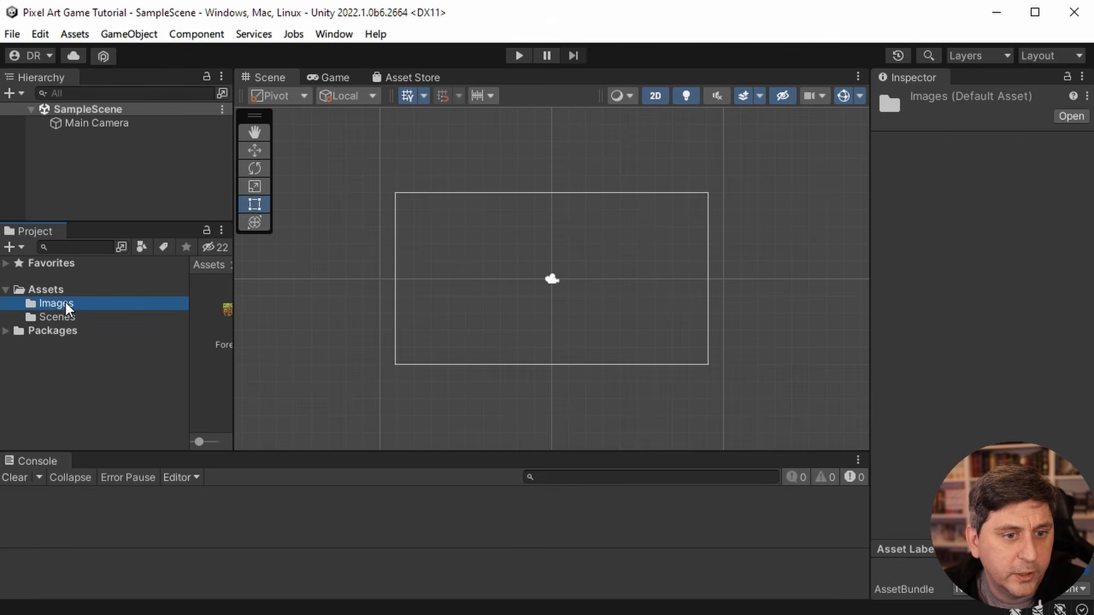
{"action": "left_click", "coordinate": [46, 319]}
{"action": "left_click", "coordinate": [27, 301]}
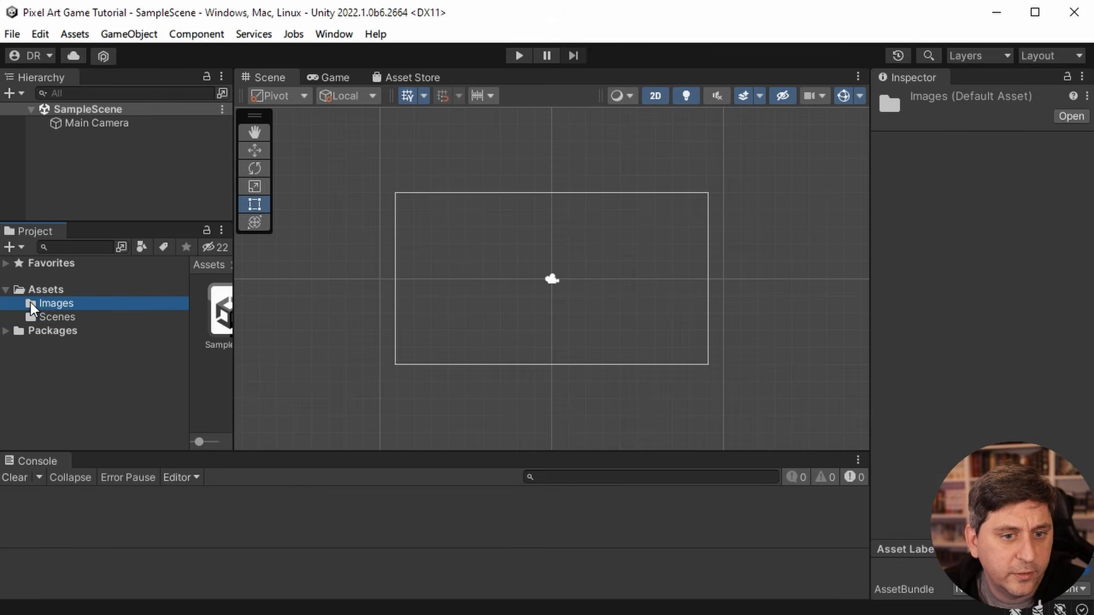
{"action": "left_click_drag", "start_coordinate": [234, 314], "coordinate": [322, 313]}
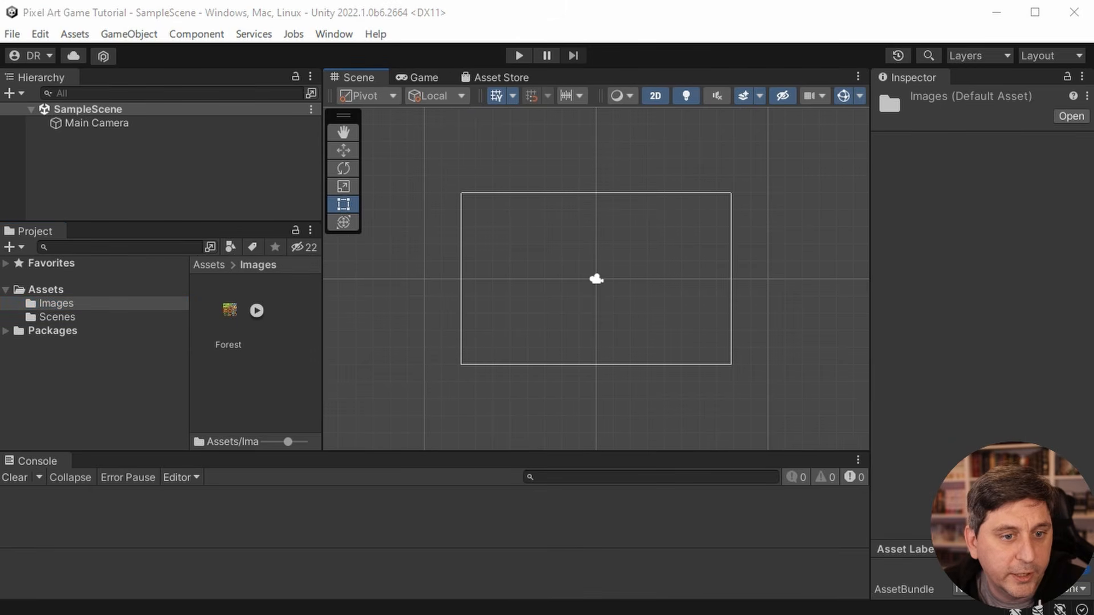
{"action": "left_click_drag", "start_coordinate": [1, 249], "coordinate": [62, 302]}
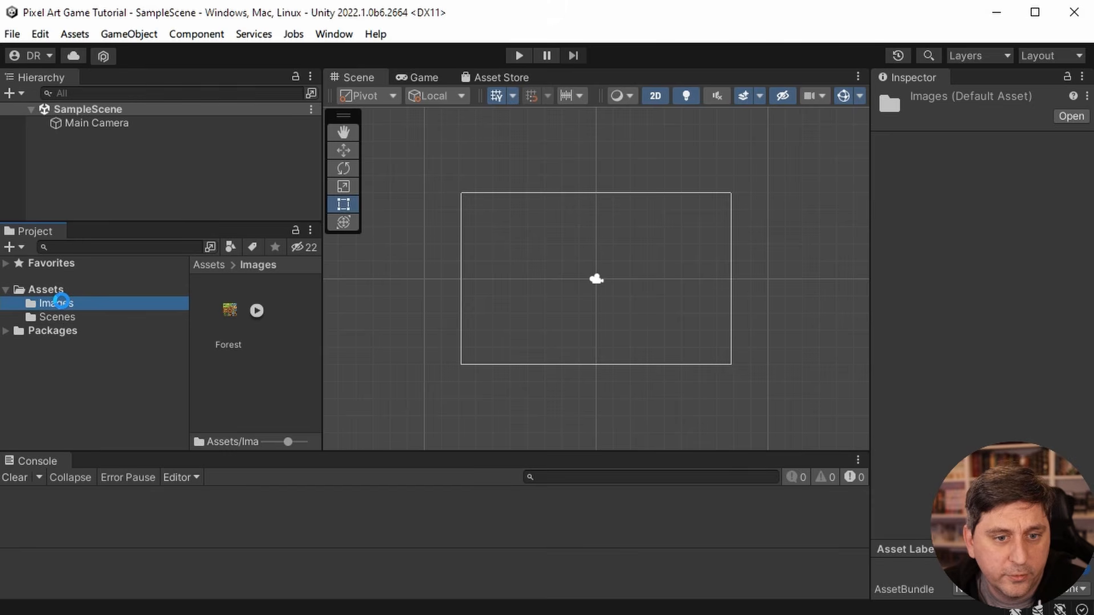
- Set the Family image's Pixels Per Unit to 64 and its Sprite Mode to Multiple, widening the Inspector to show the import settings
{"action": "scroll", "coordinate": [248, 362], "scroll_direction": "down", "scroll_amount": 1}
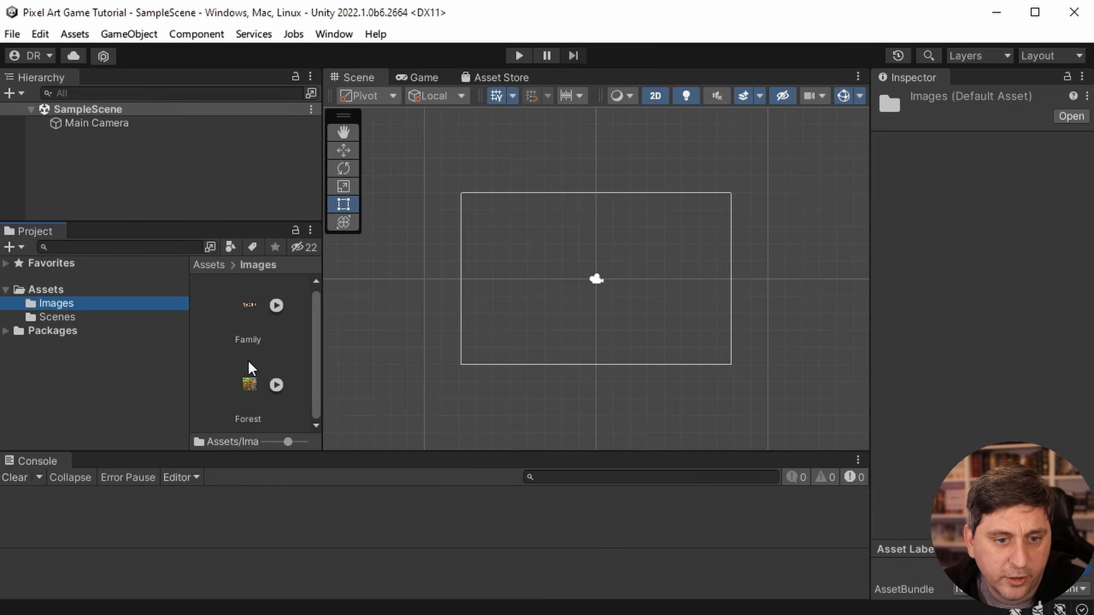
{"action": "left_click", "coordinate": [255, 303]}
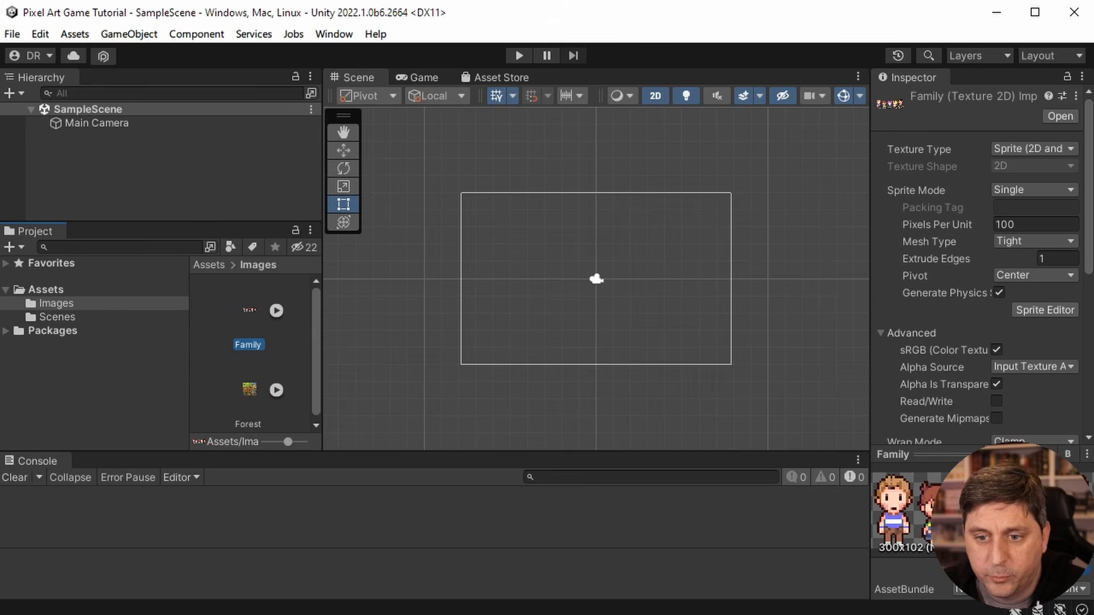
{"action": "left_click_drag", "start_coordinate": [868, 283], "coordinate": [799, 280]}
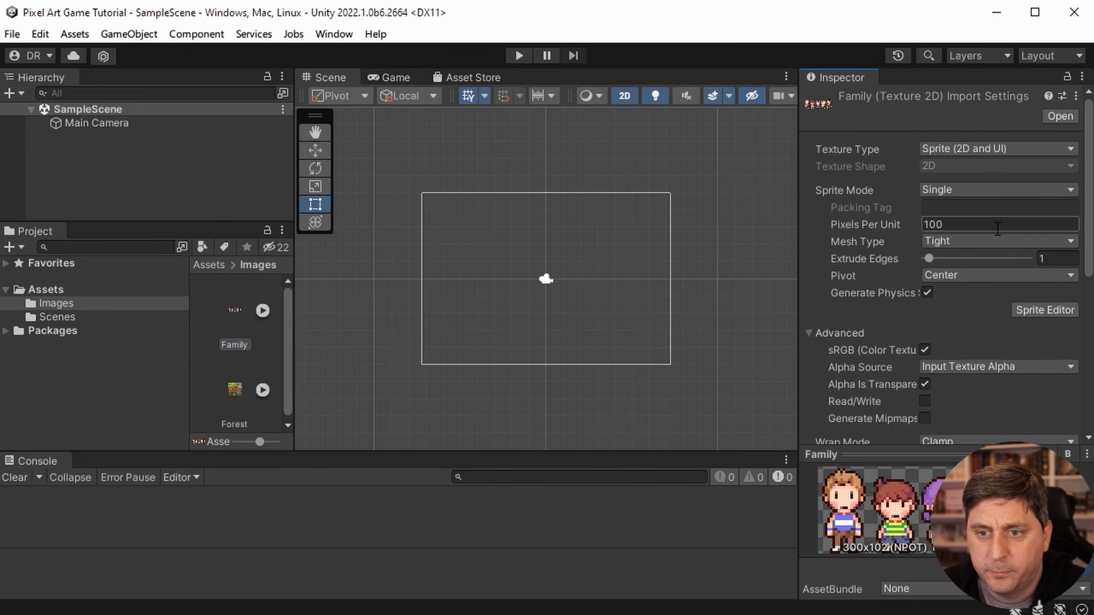
{"action": "left_click", "coordinate": [849, 223]}
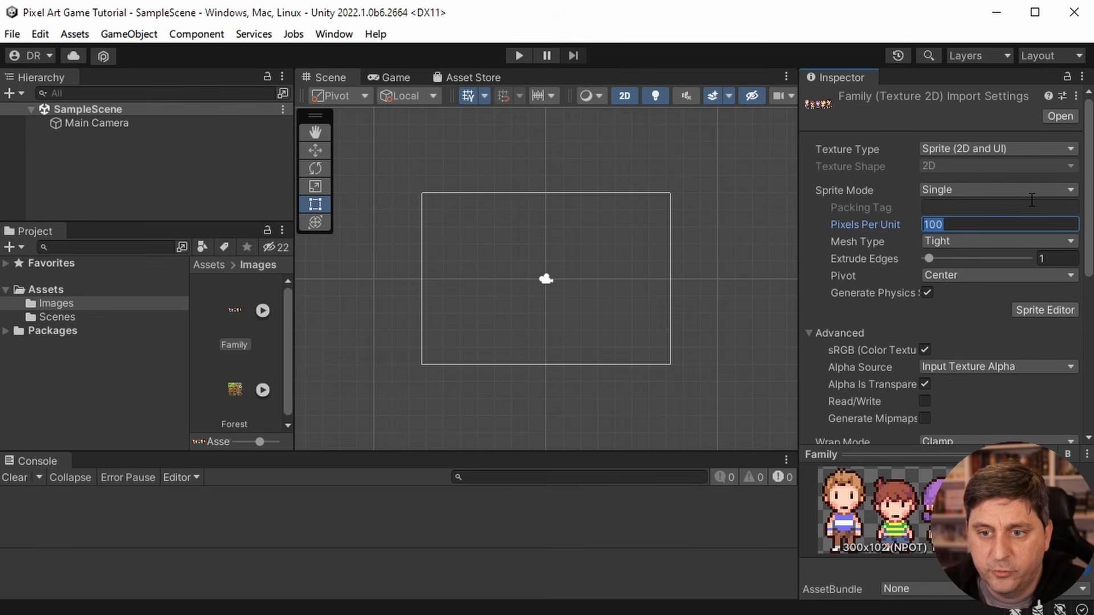
{"action": "type", "text": "64"}
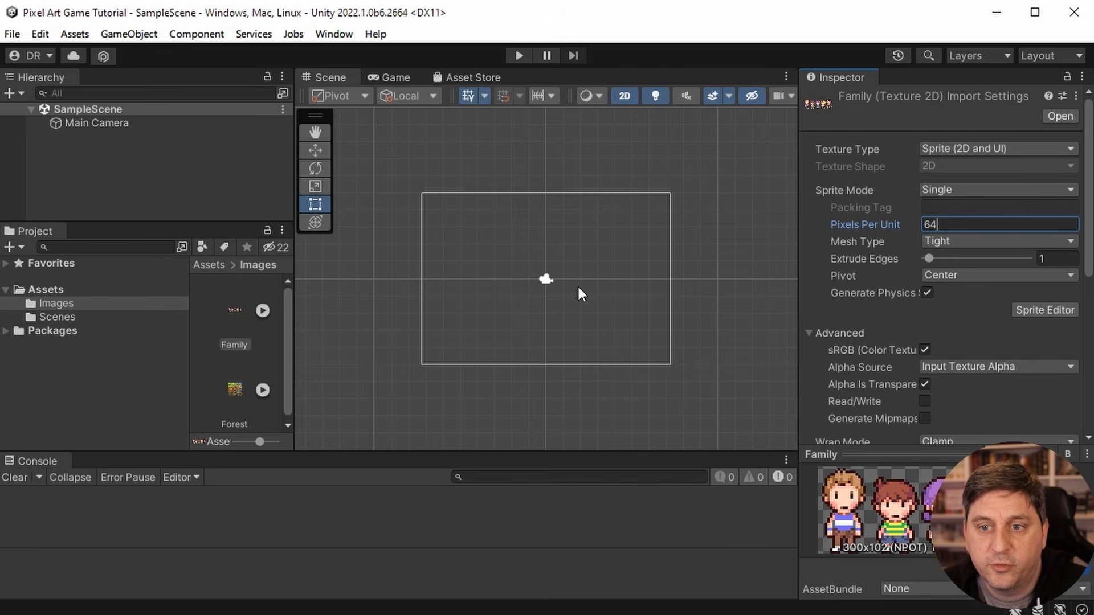
{"action": "left_click", "coordinate": [981, 185]}
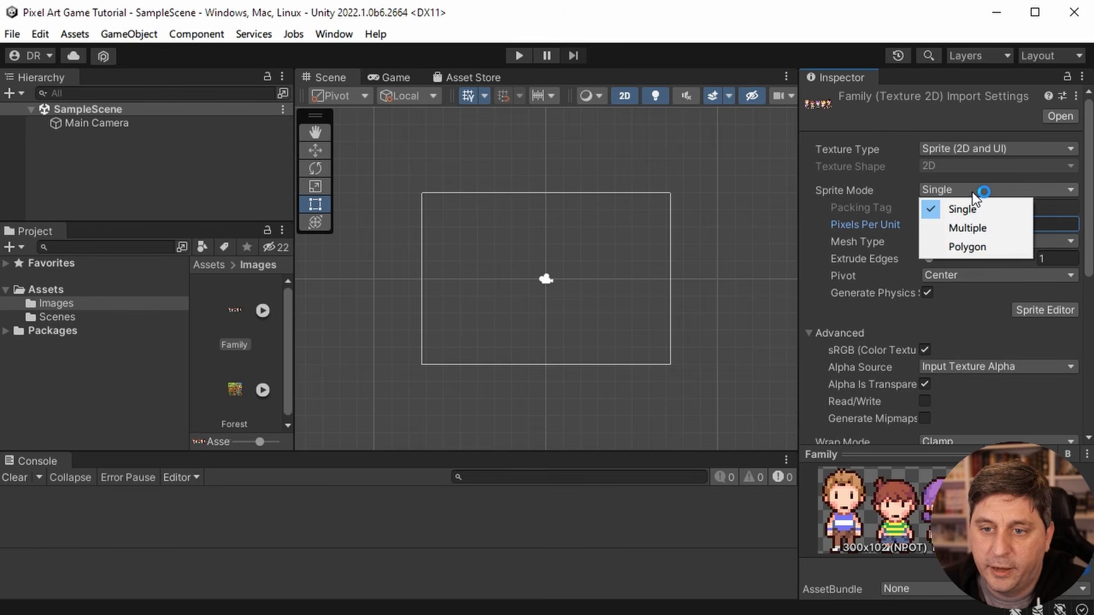
{"action": "left_click", "coordinate": [972, 228]}
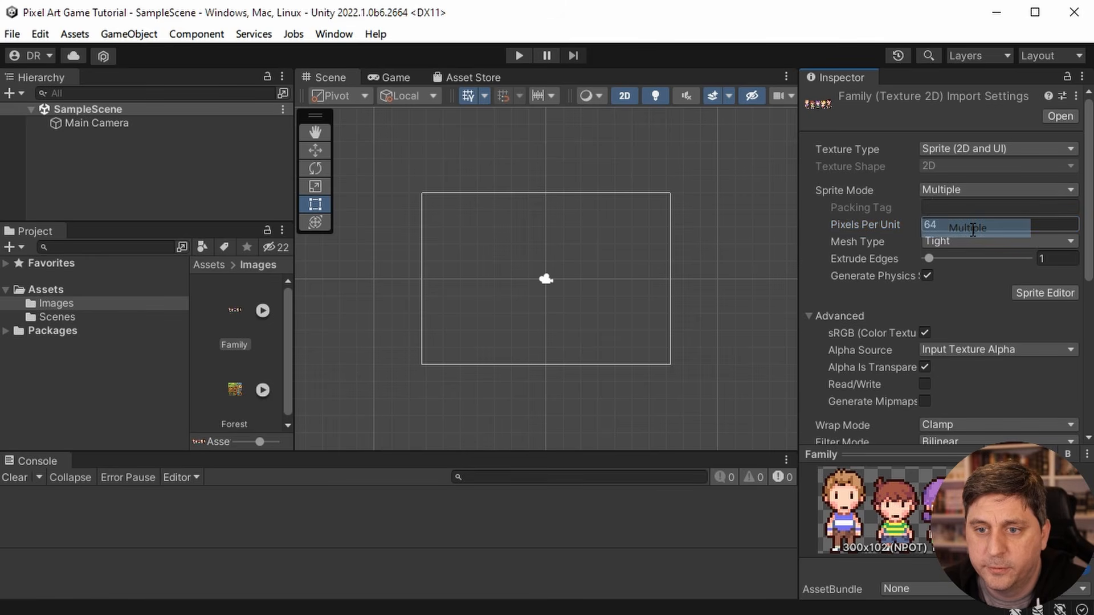
- Open the Family image in the Sprite Editor, applying its import settings, and reposition and resize the editor to show the whole sheet
{"action": "left_click", "coordinate": [1048, 294]}
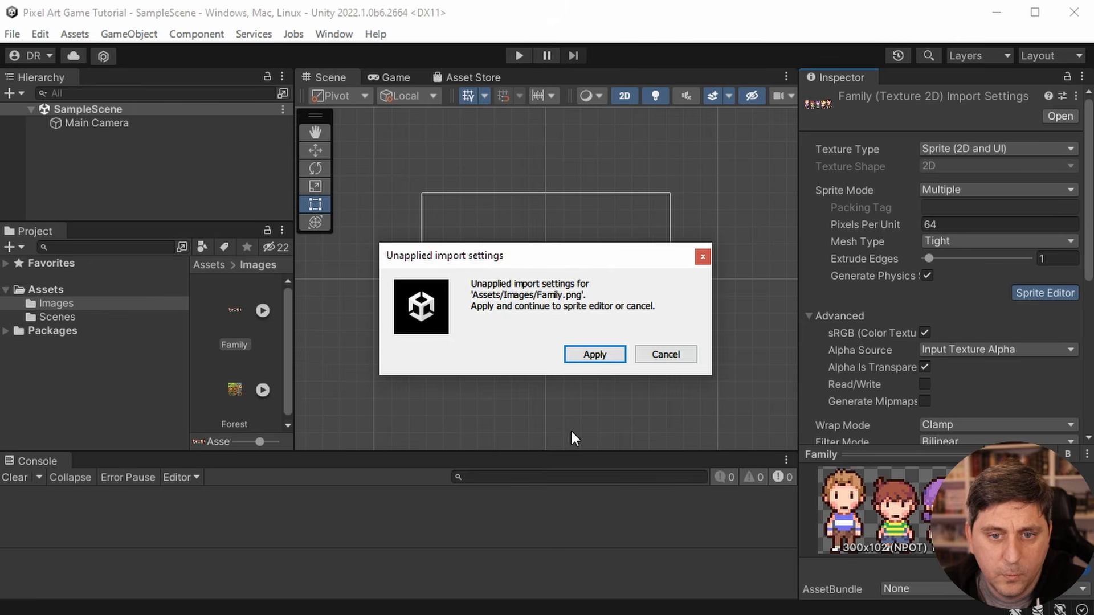
{"action": "left_click", "coordinate": [600, 357]}
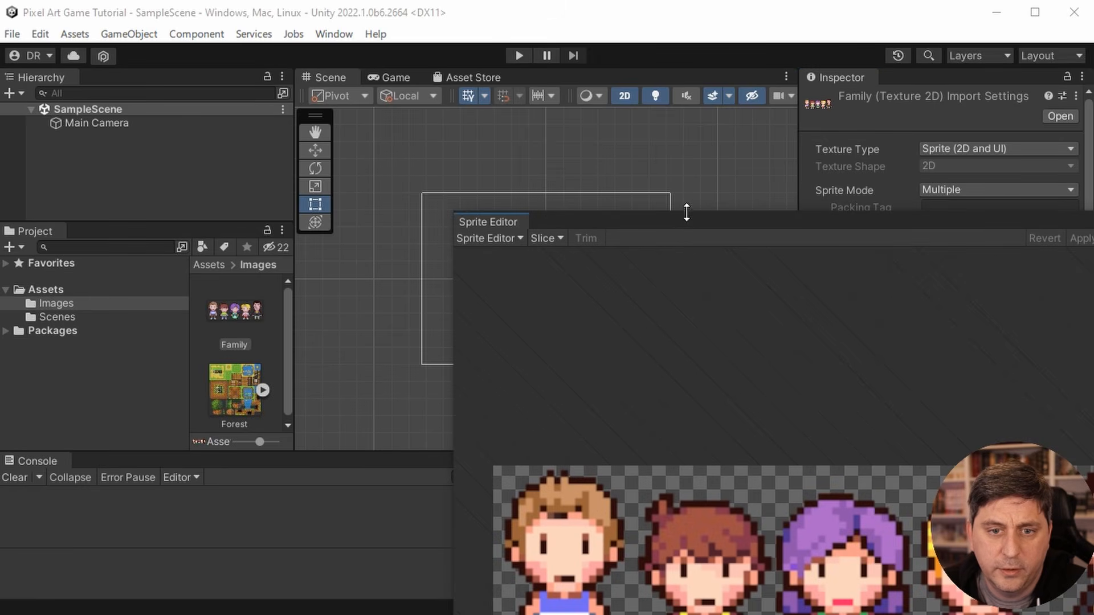
{"action": "left_click_drag", "start_coordinate": [685, 219], "coordinate": [322, 44]}
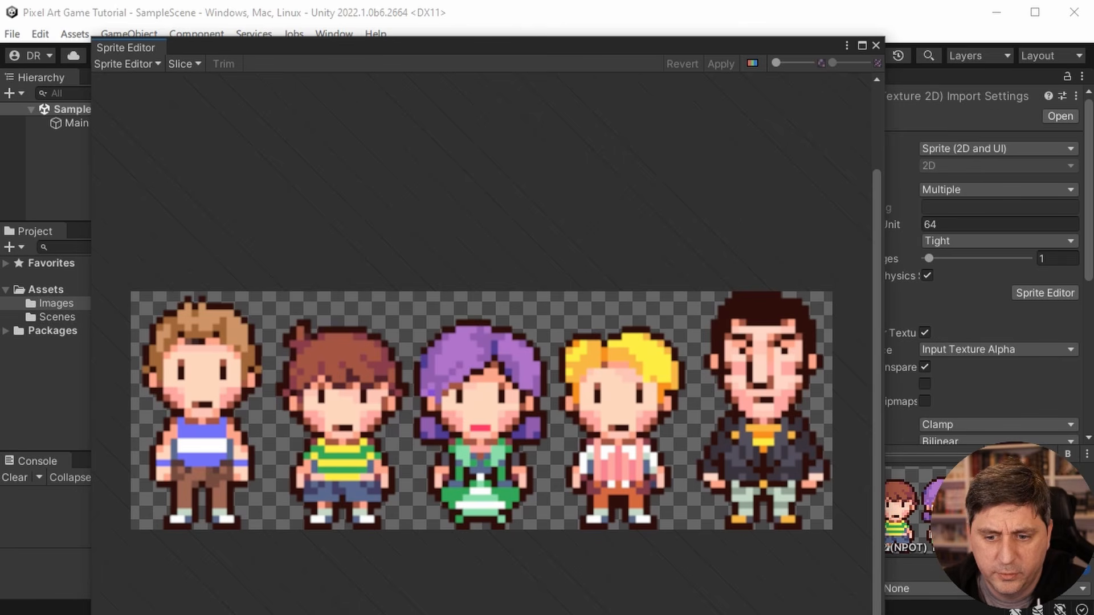
{"action": "left_click_drag", "start_coordinate": [885, 614], "coordinate": [999, 575]}
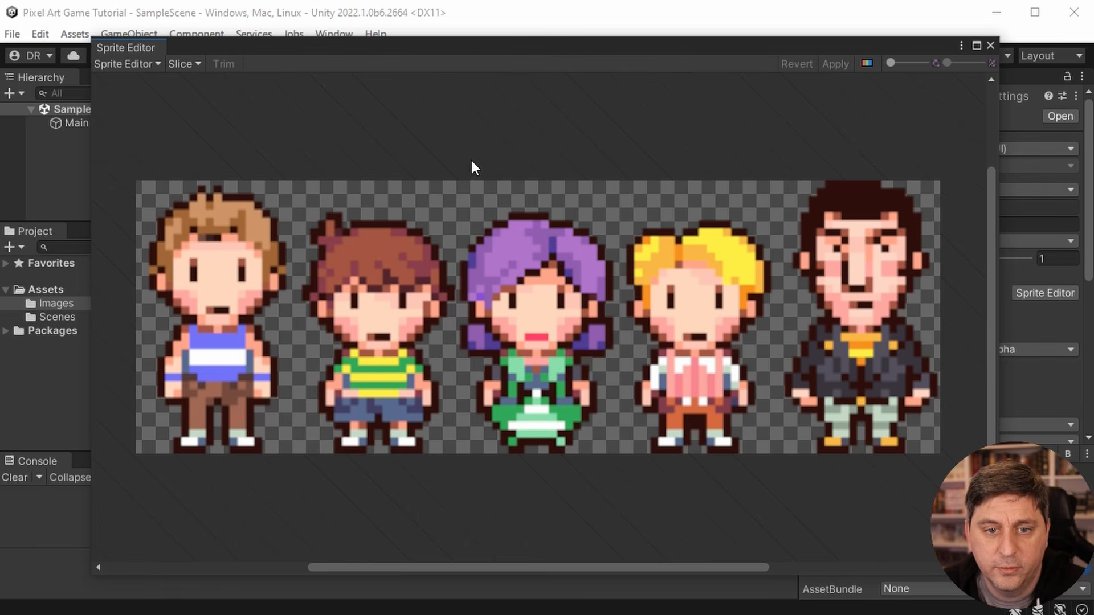
- Configure slicing of the Family sheet as Grid By Cell Size with a pixel size of 60 by 102
{"action": "left_click", "coordinate": [183, 64]}
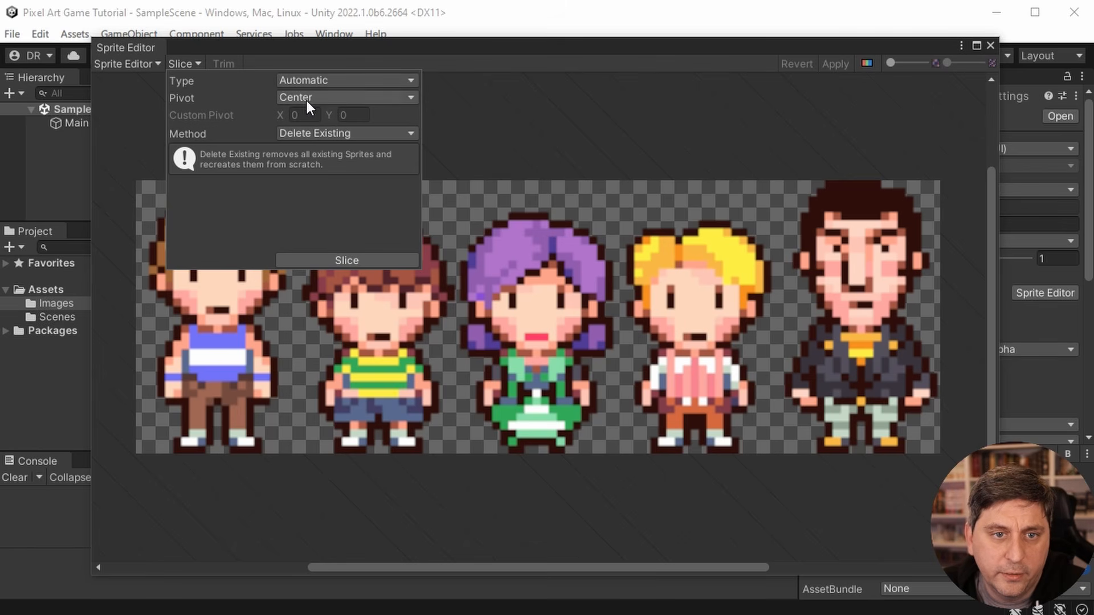
{"action": "left_click", "coordinate": [304, 81]}
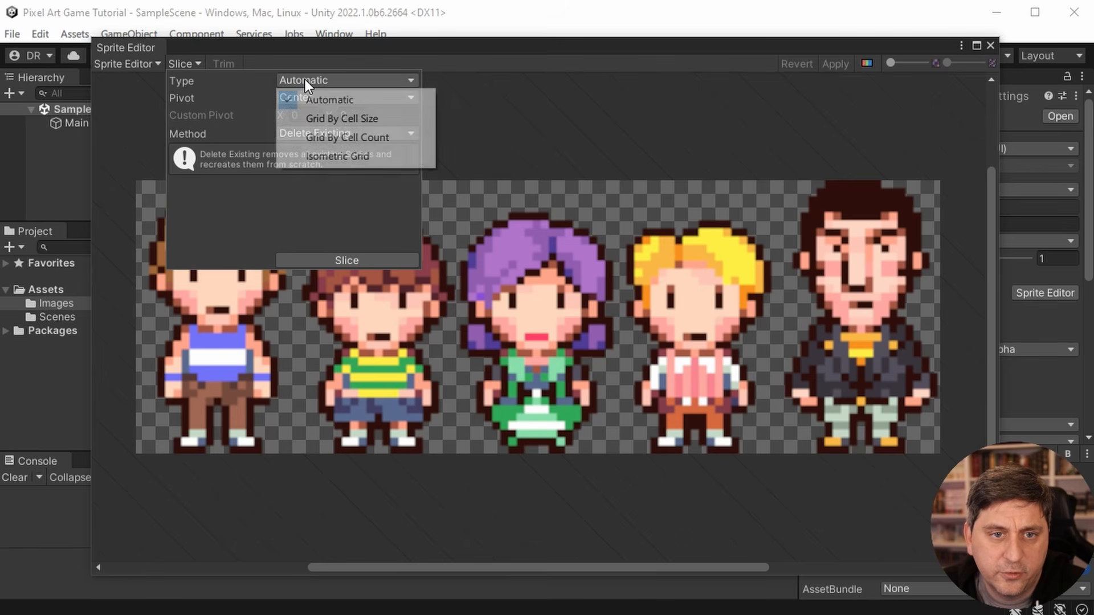
{"action": "left_click", "coordinate": [313, 118]}
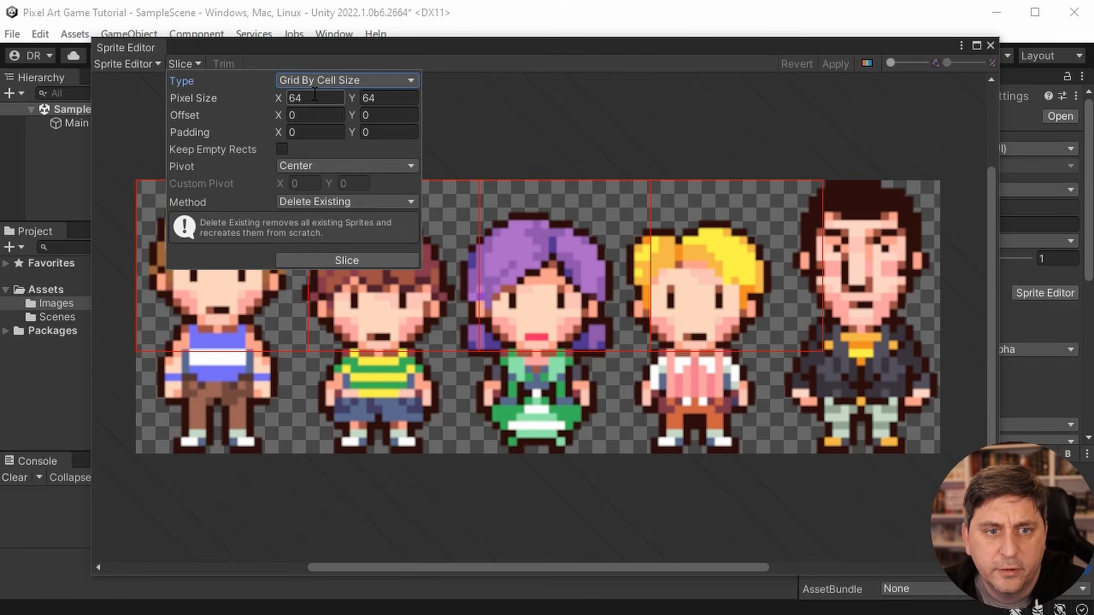
{"action": "left_click", "coordinate": [315, 103]}
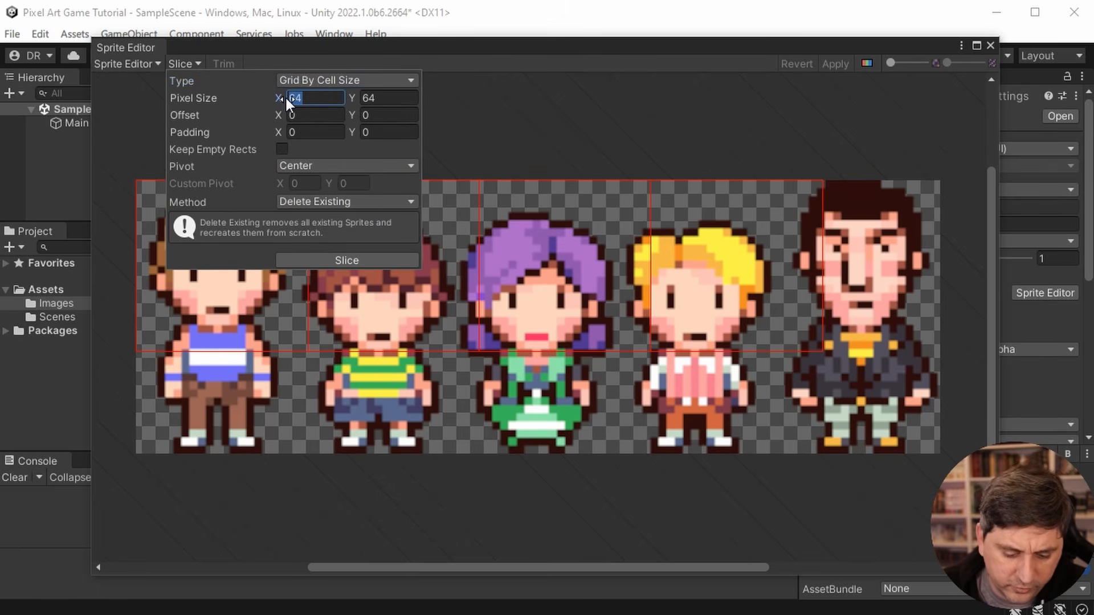
{"action": "type", "text": "62"}
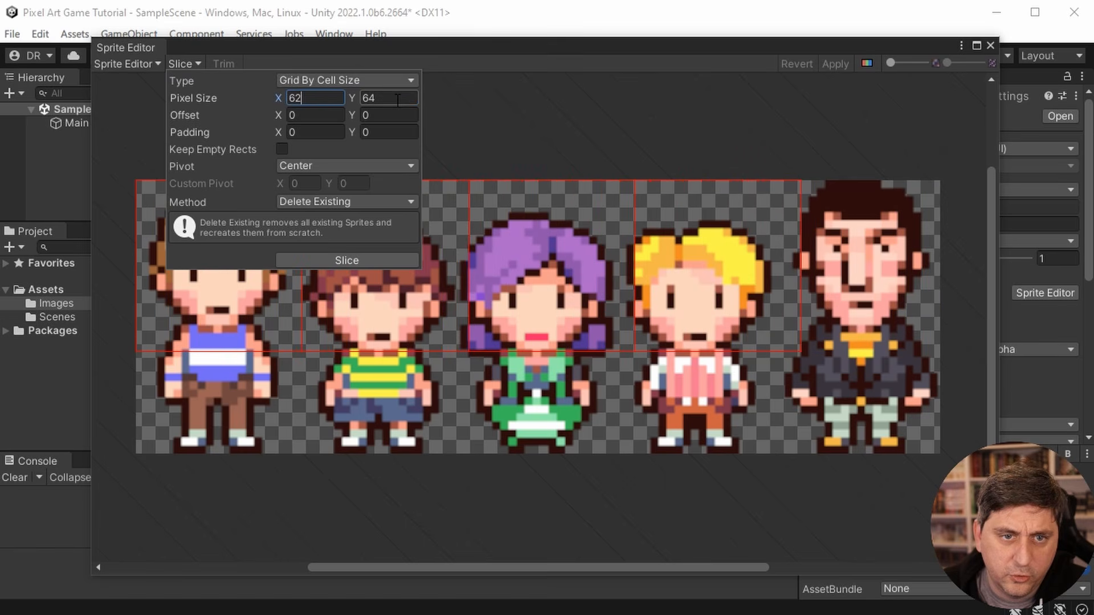
{"action": "key", "text": "Tab"}
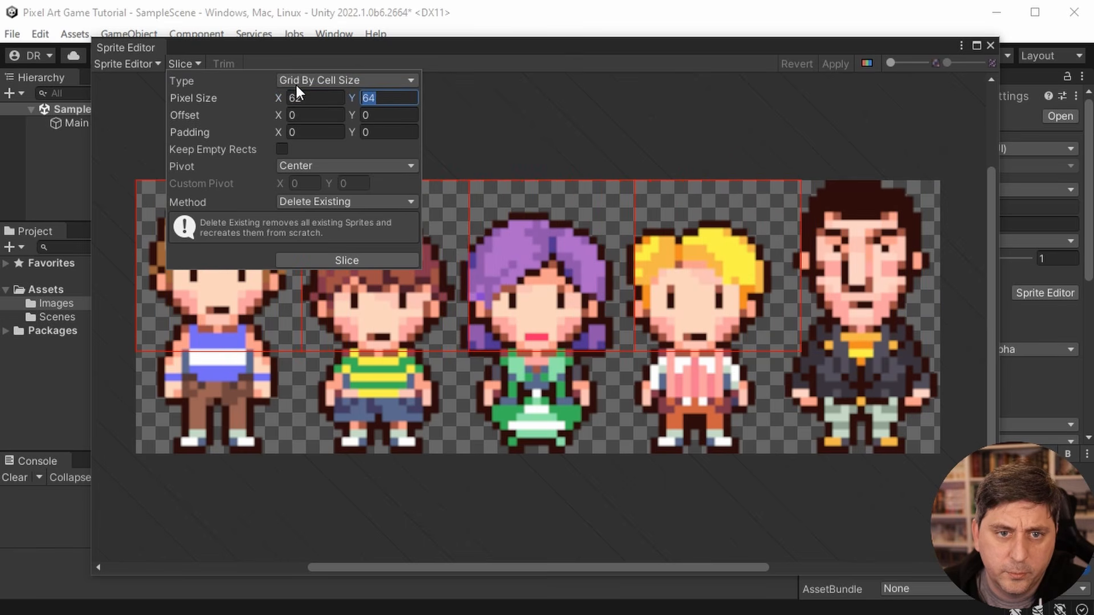
{"action": "key", "text": "shift+Tab"}
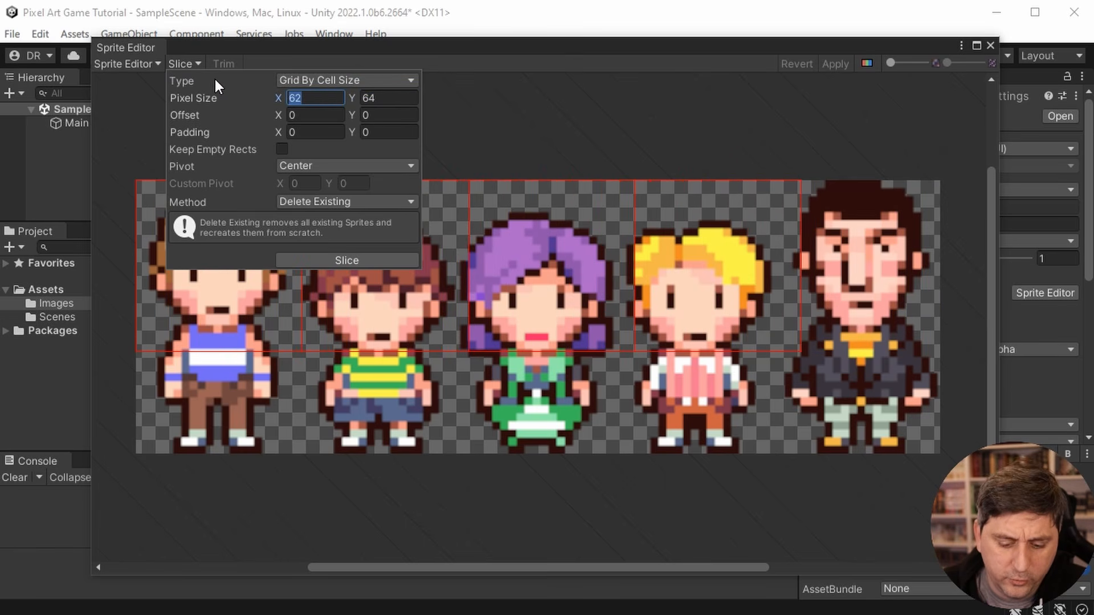
{"action": "type", "text": "60"}
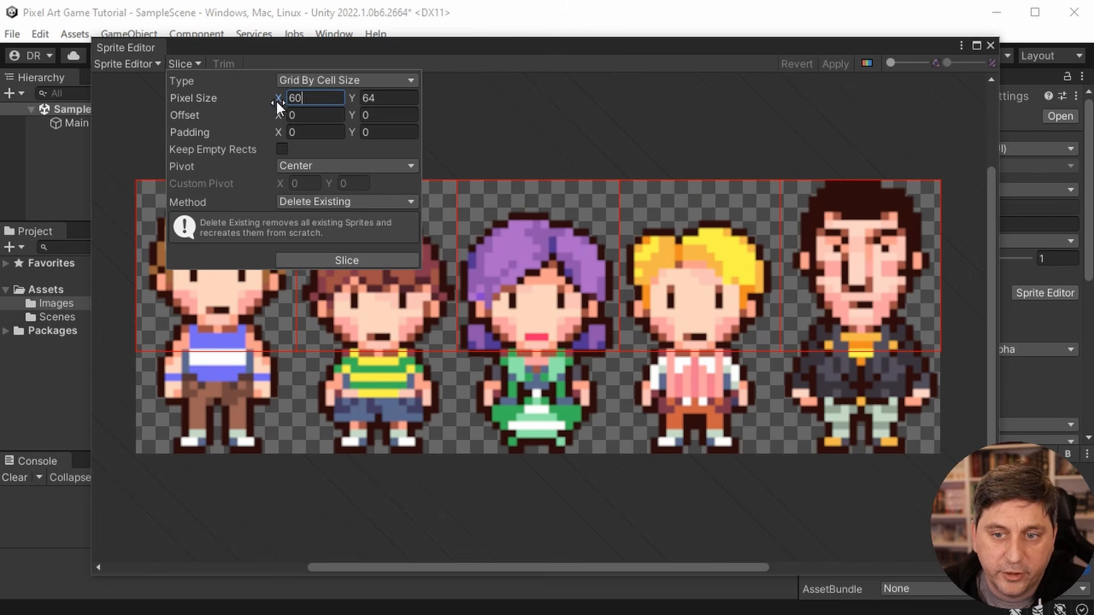
{"action": "key", "text": "Tab"}
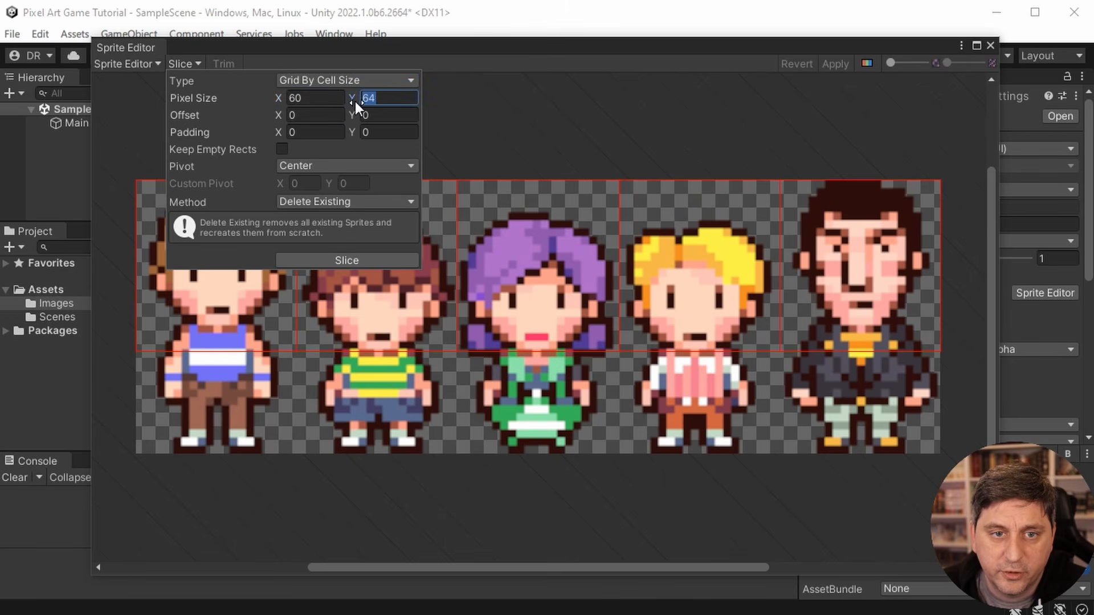
{"action": "type", "text": "102"}
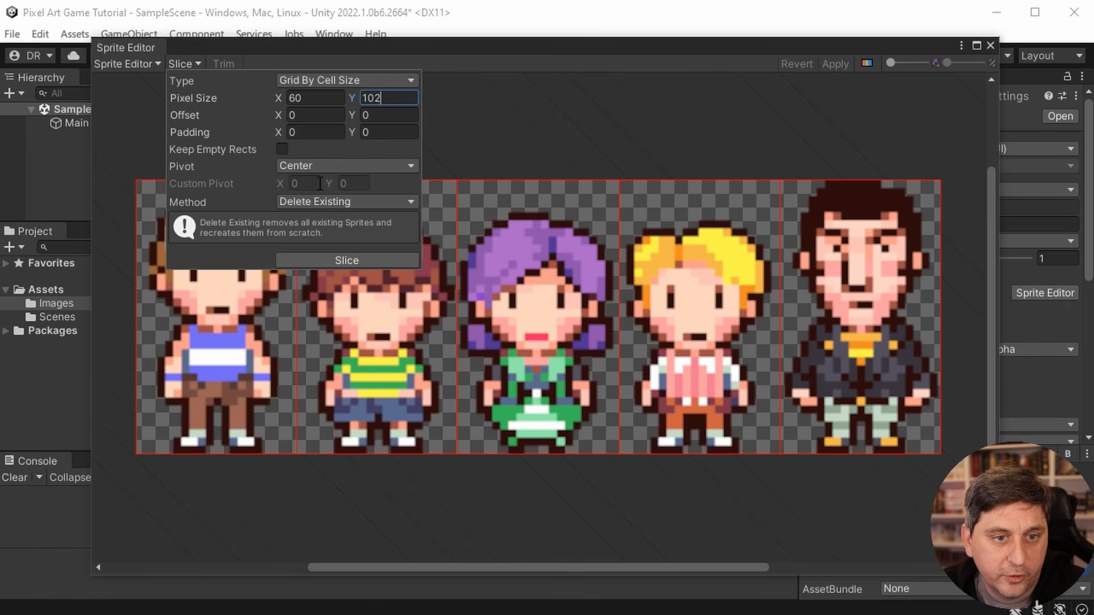
- Slice the Family sheet with the configured grid and dismiss the slicing options
{"action": "left_click", "coordinate": [351, 259]}
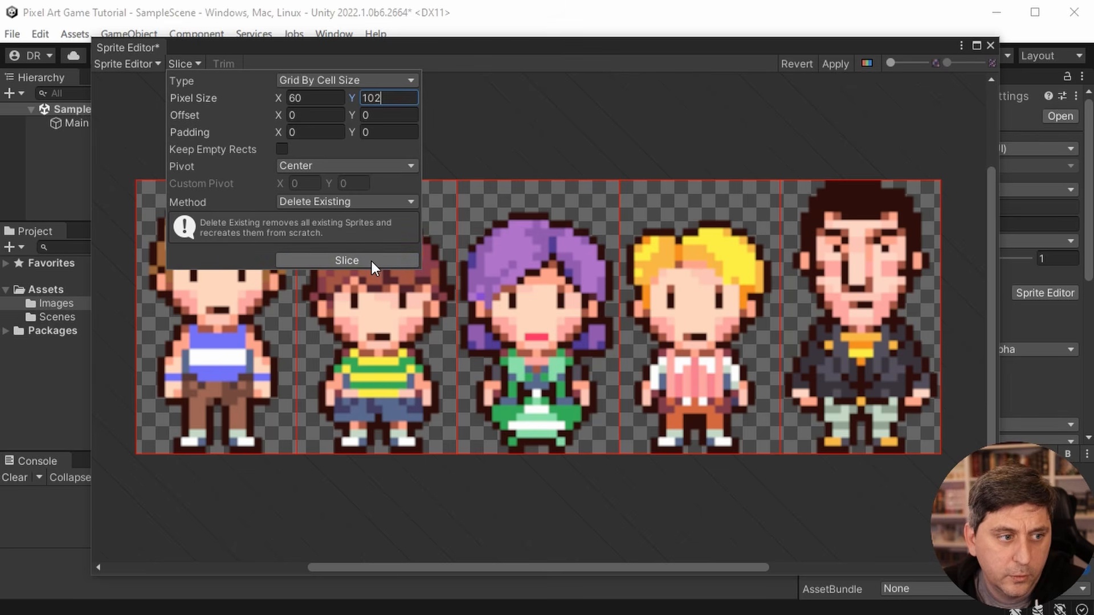
{"action": "left_click", "coordinate": [372, 261]}
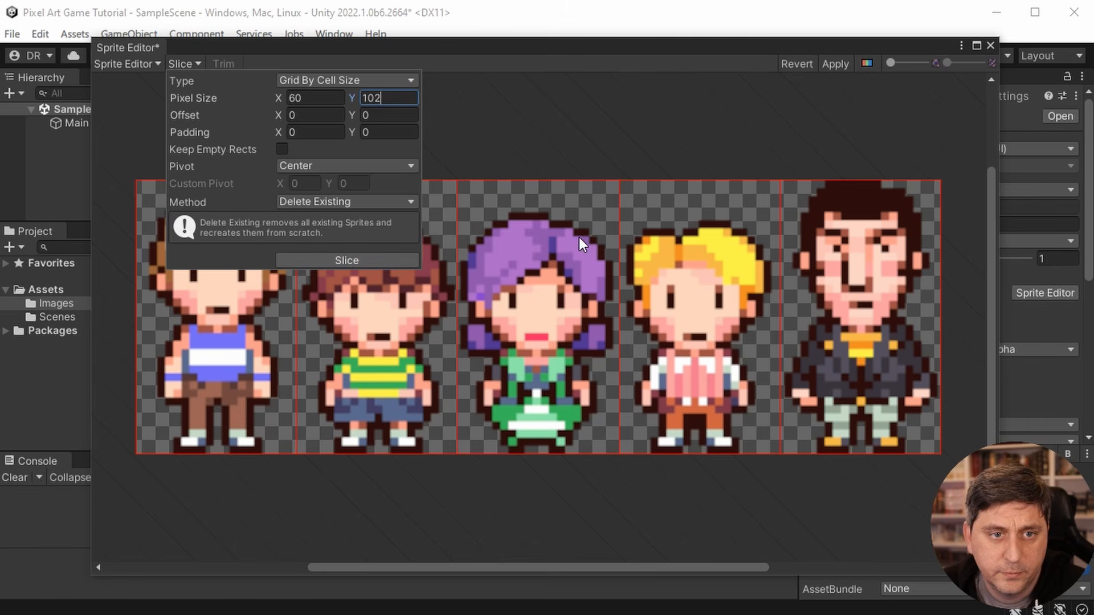
{"action": "left_click", "coordinate": [544, 121]}
- Name the first sprite in the Family sheet Son Teen and the second one Son Brunette
{"action": "left_click", "coordinate": [241, 251]}
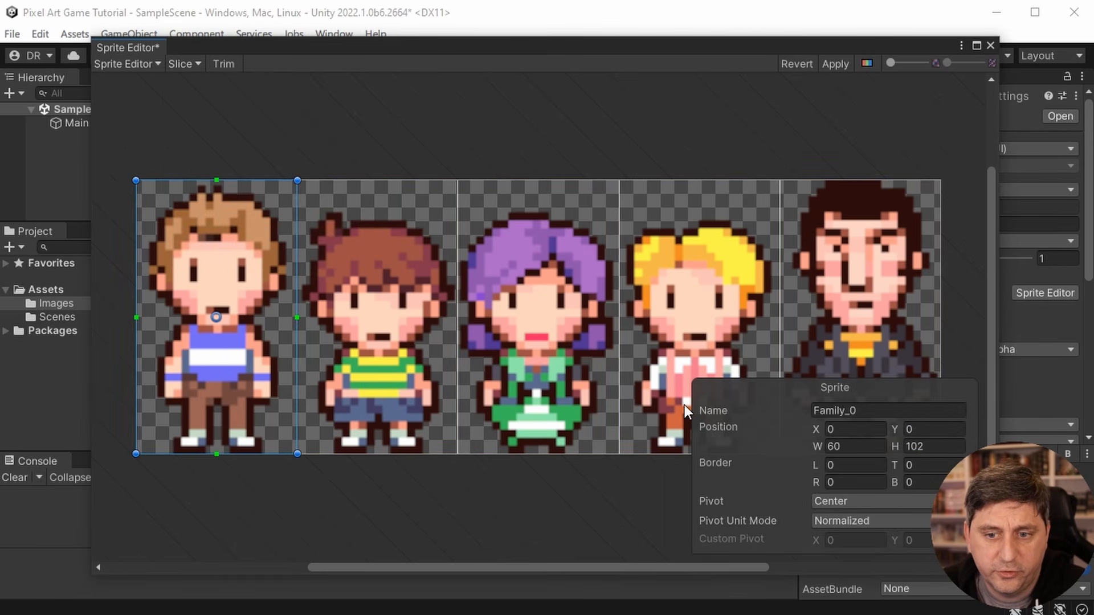
{"action": "left_click", "coordinate": [906, 407]}
{"action": "type", "text": "Son Teen"}
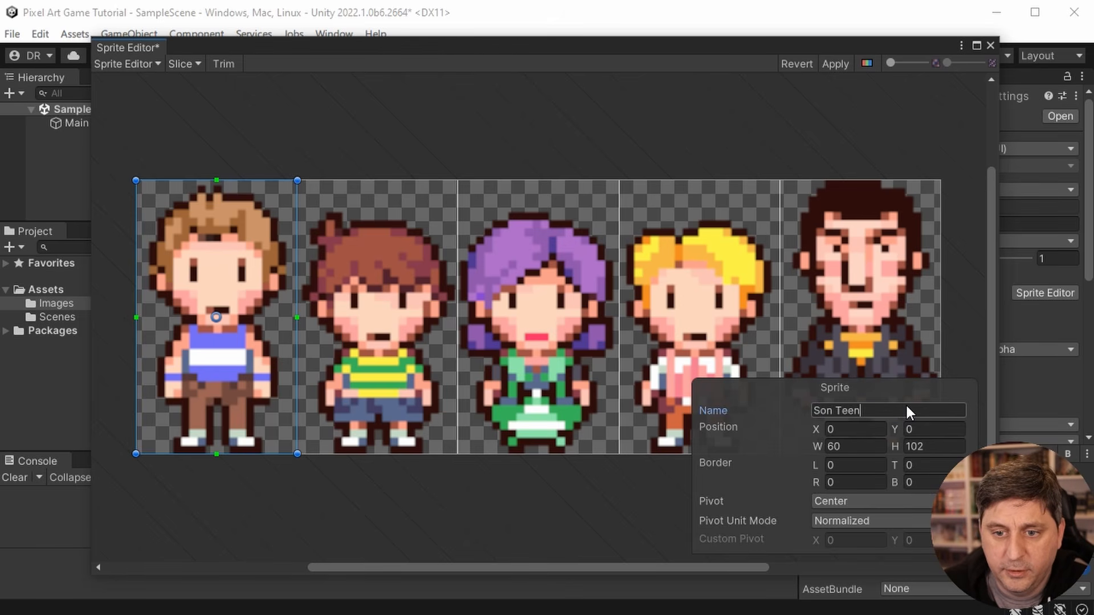
{"action": "left_click", "coordinate": [416, 337]}
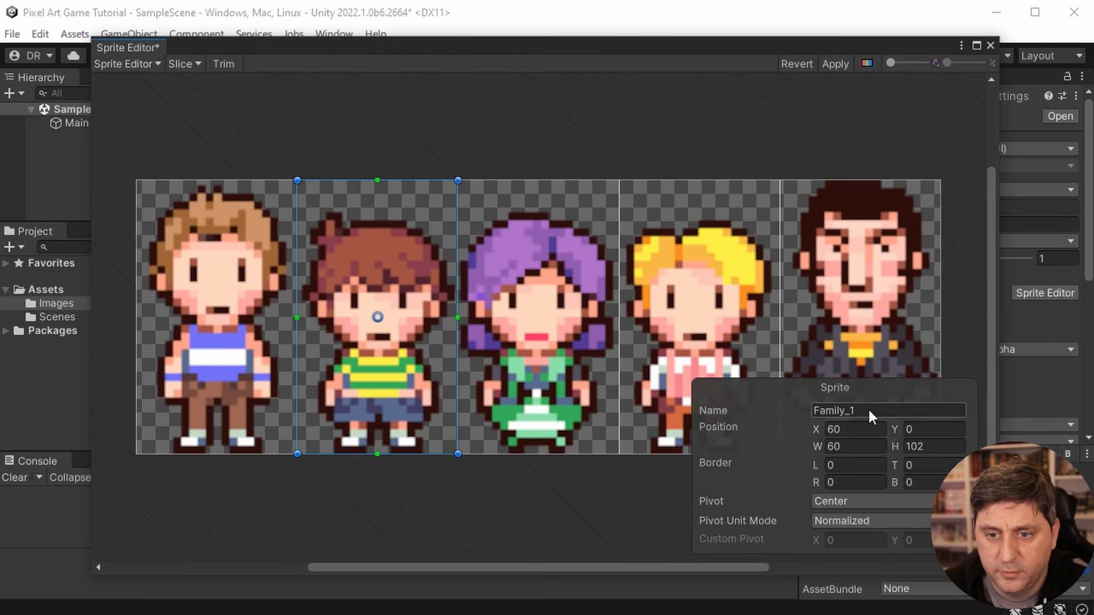
{"action": "left_click", "coordinate": [867, 408]}
{"action": "type", "text": "So"}
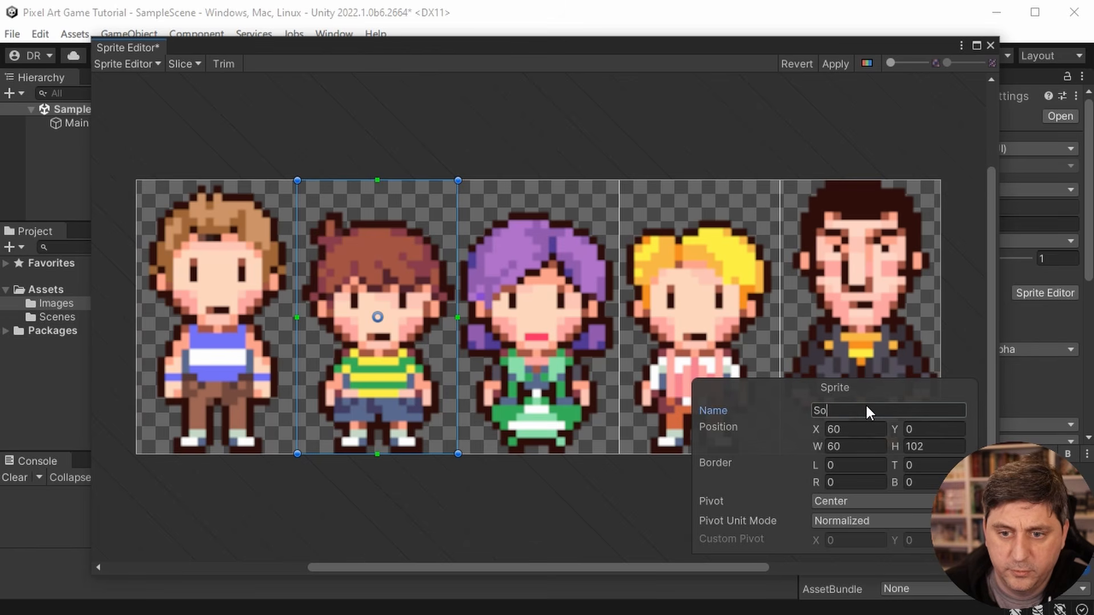
{"action": "type", "text": "n Bru"}
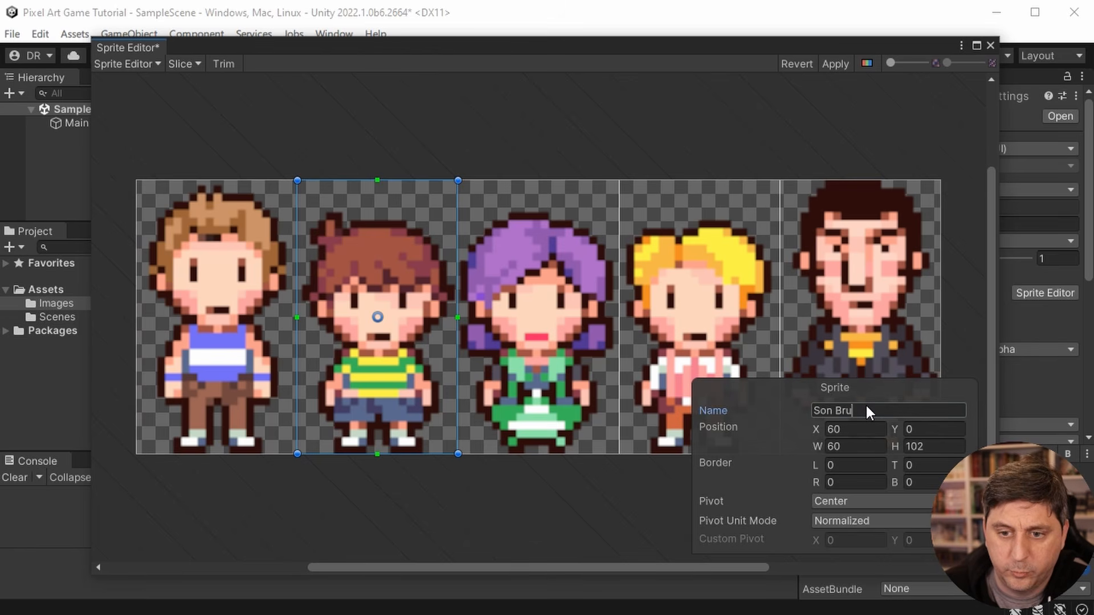
{"action": "type", "text": "nette"}
- Name the purple-haired third sprite Mom and give the blond fourth sprite a name beginning with Son
{"action": "left_click", "coordinate": [589, 384]}
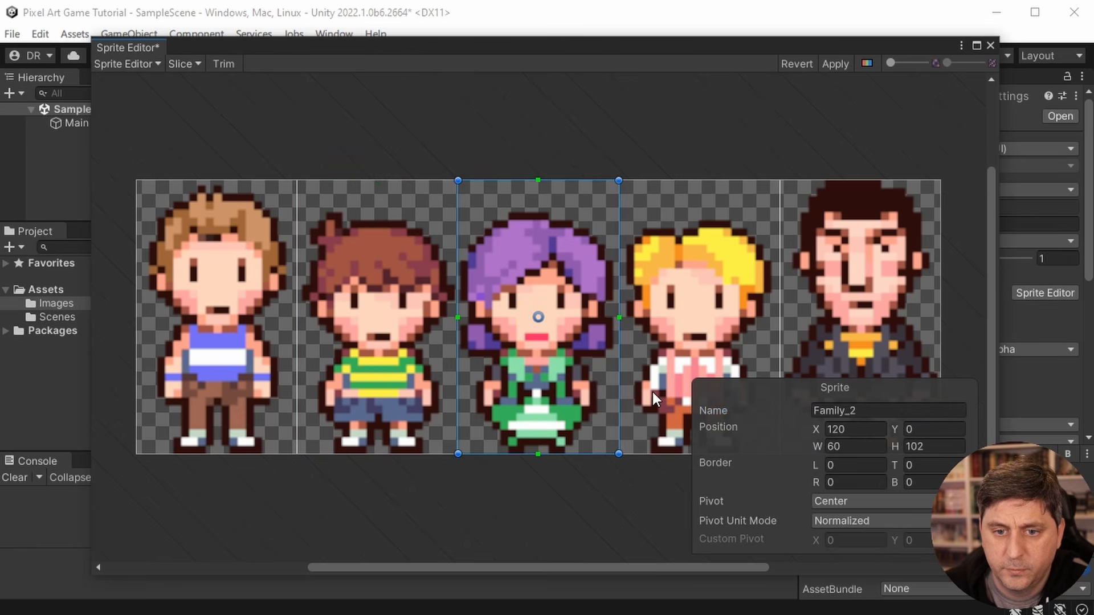
{"action": "left_click", "coordinate": [883, 408]}
{"action": "type", "text": "Mom"}
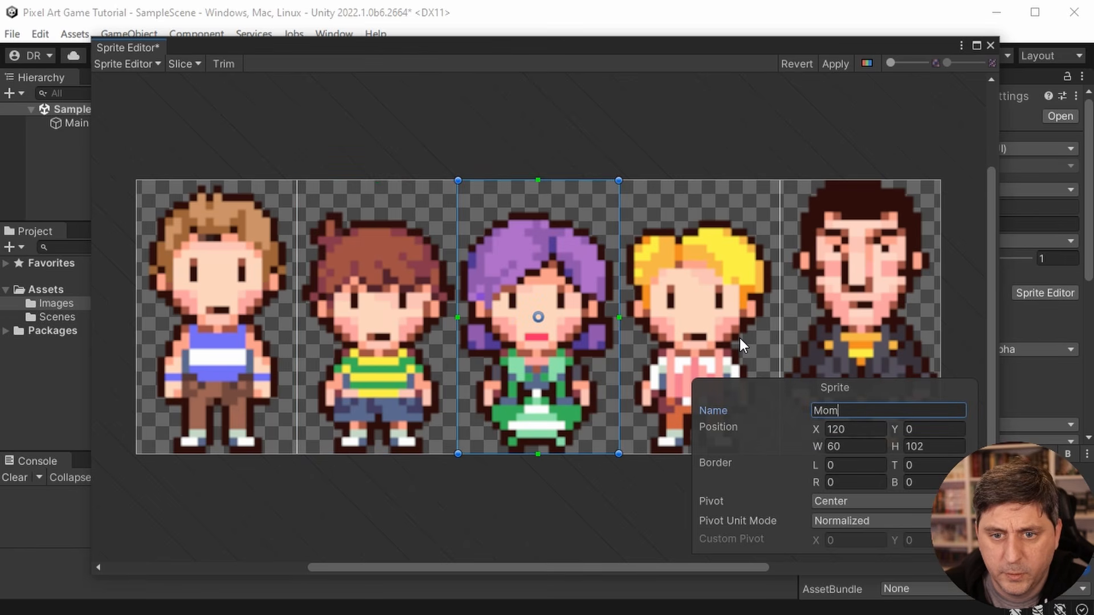
{"action": "left_click", "coordinate": [740, 337]}
{"action": "left_click", "coordinate": [887, 408]}
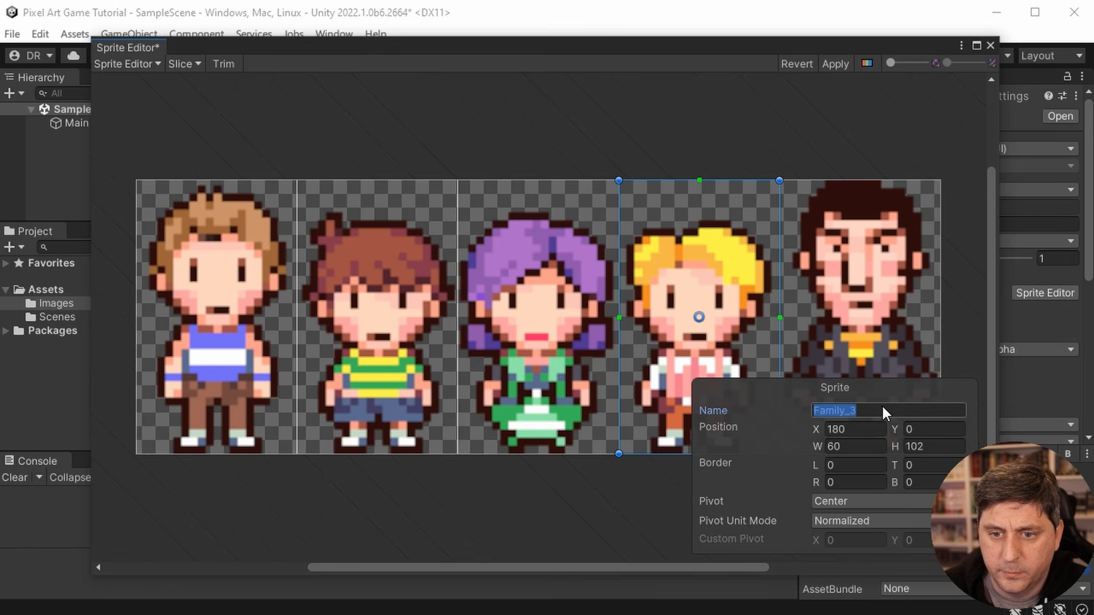
{"action": "type", "text": "Son Blon"}
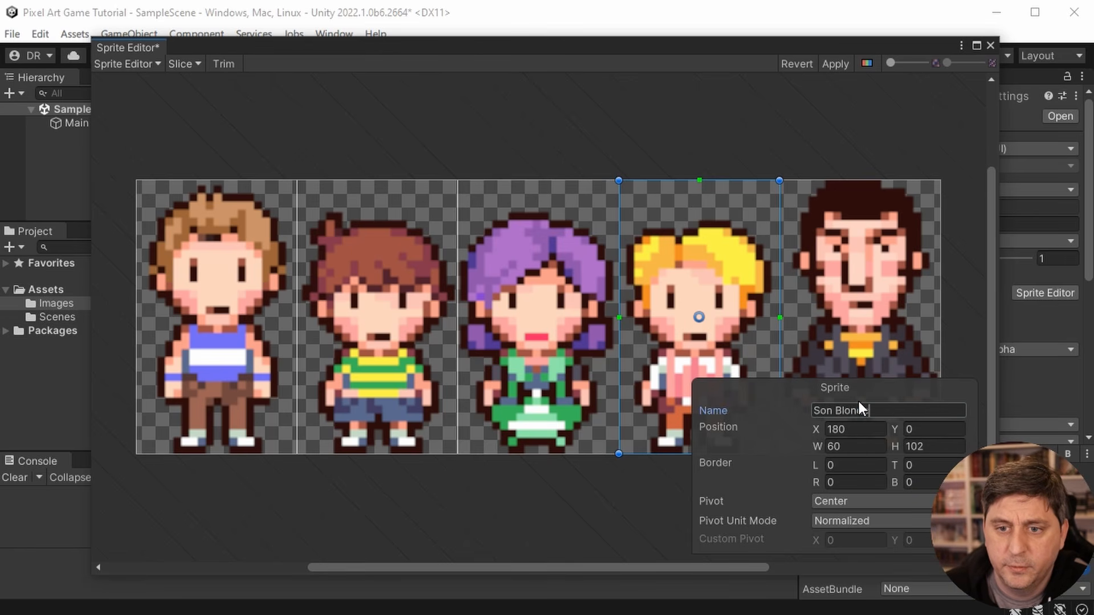
- Name the fifth sprite, the dark-haired man in the jacket, Father
{"action": "left_click", "coordinate": [859, 316]}
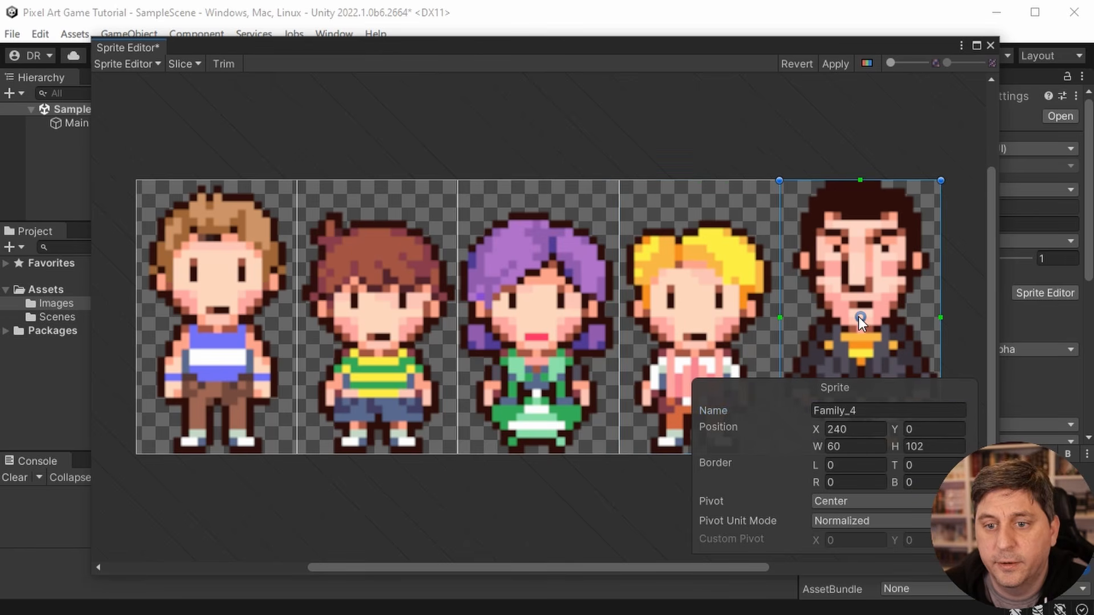
{"action": "left_click", "coordinate": [905, 408]}
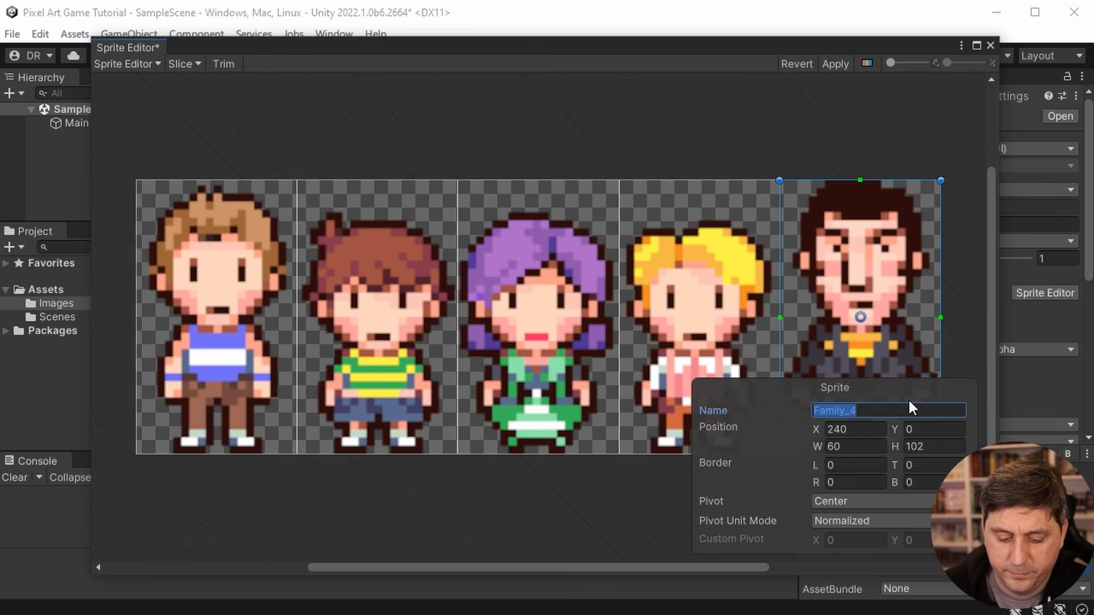
{"action": "type", "text": "Father"}
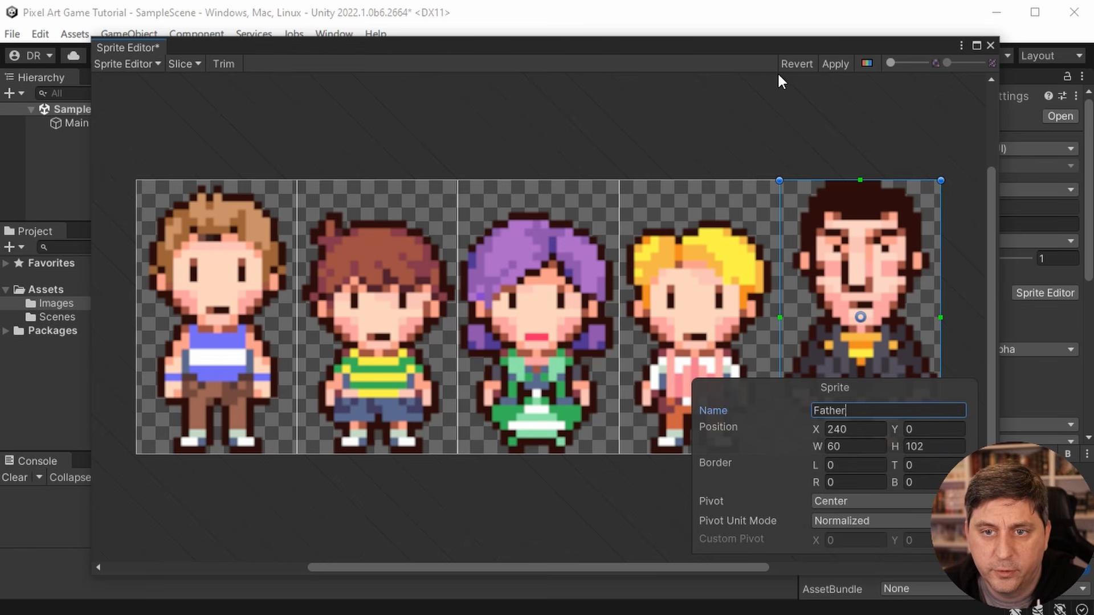
- Apply the slicing and sprite names to the Family sheet and close the Sprite Editor
{"action": "left_click", "coordinate": [835, 64]}
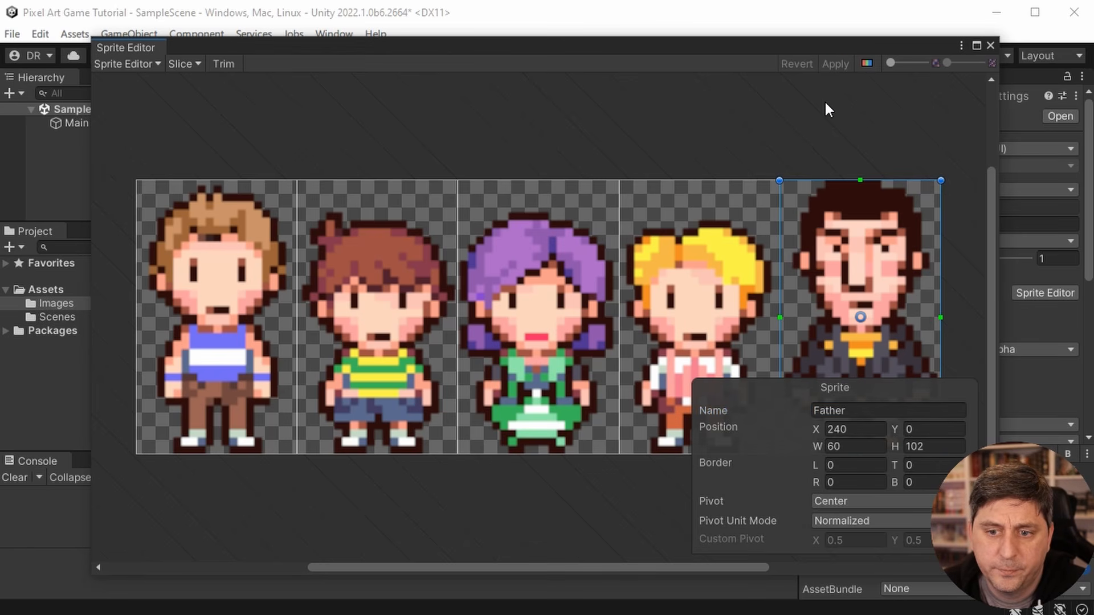
{"action": "left_click", "coordinate": [991, 45]}
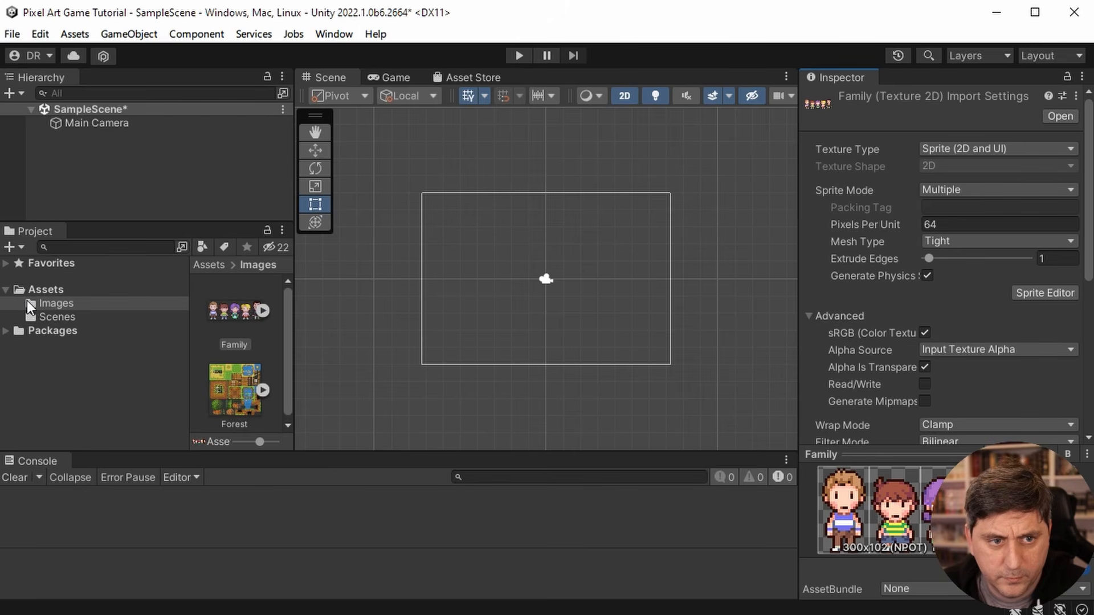
- Expand the Family sheet in the Images folder and check its individual sliced sprites and their names
{"action": "left_click", "coordinate": [262, 311]}
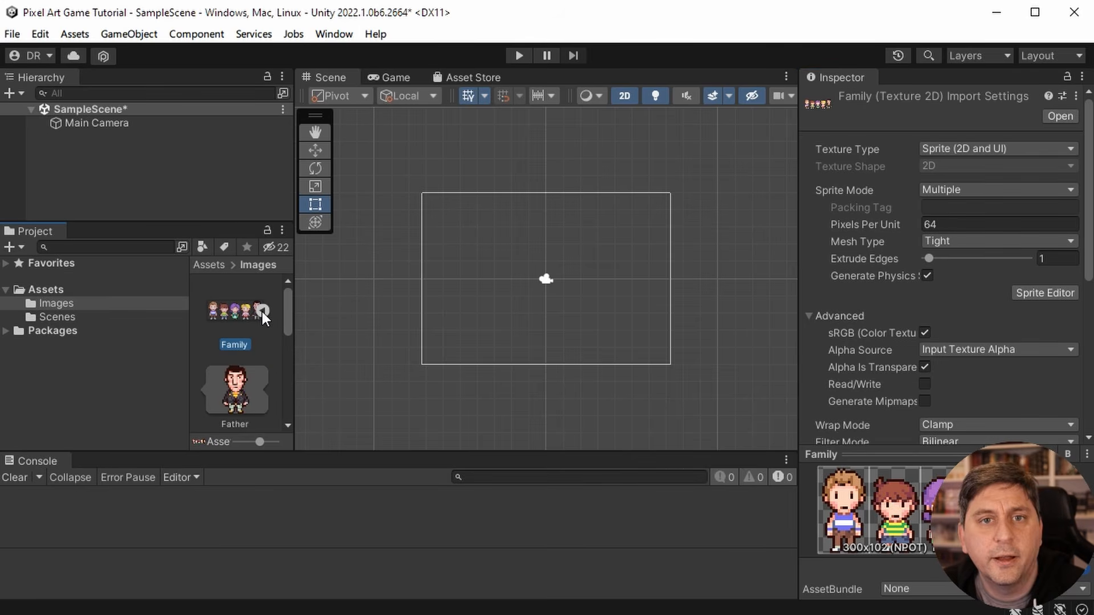
{"action": "scroll", "coordinate": [234, 349], "scroll_direction": "down", "scroll_amount": 3}
{"action": "scroll", "coordinate": [234, 348], "scroll_direction": "down", "scroll_amount": 2}
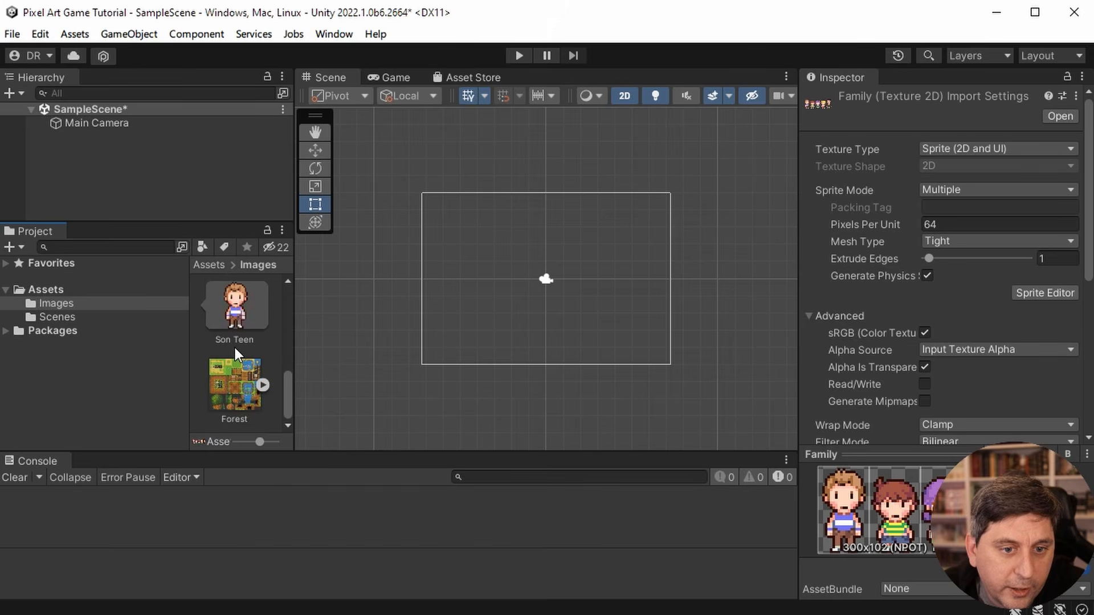
{"action": "scroll", "coordinate": [235, 347], "scroll_direction": "up", "scroll_amount": 2}
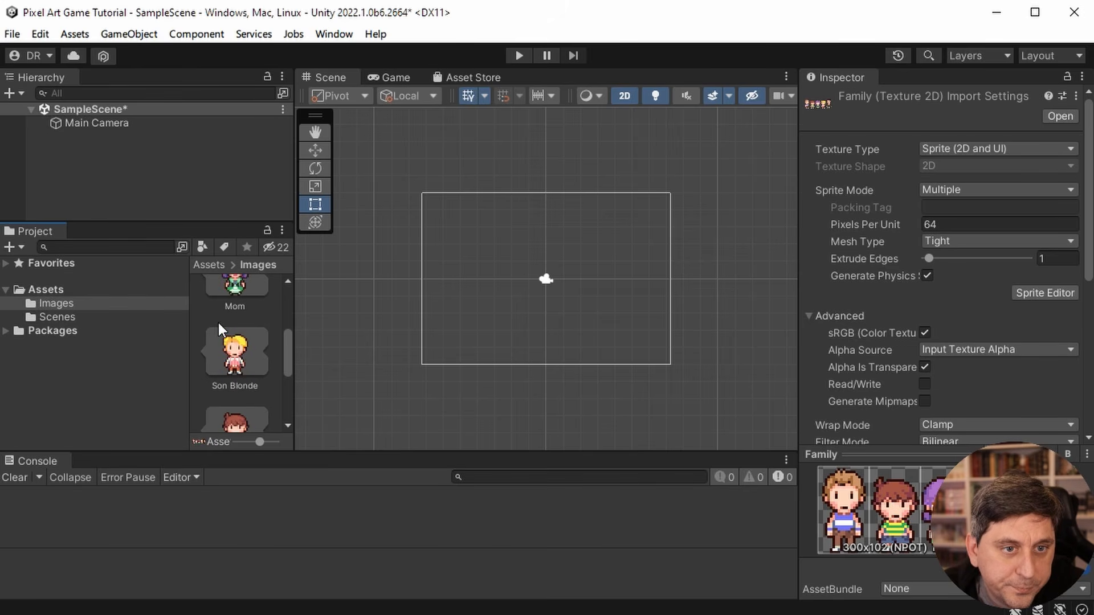
{"action": "scroll", "coordinate": [230, 341], "scroll_direction": "up", "scroll_amount": 1}
{"action": "scroll", "coordinate": [229, 341], "scroll_direction": "down", "scroll_amount": 1}
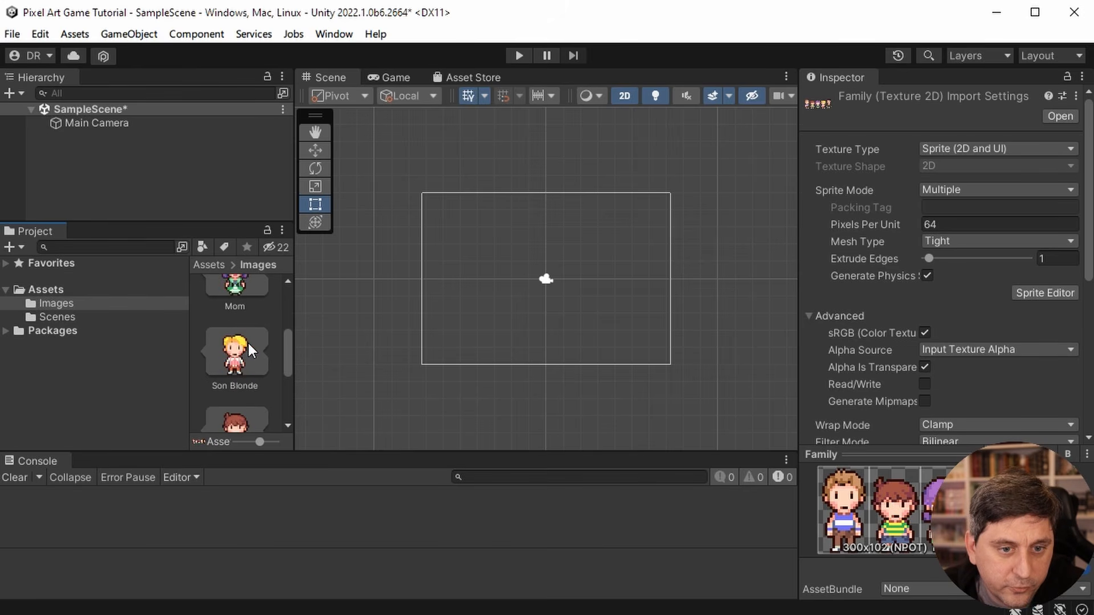
{"action": "scroll", "coordinate": [248, 342], "scroll_direction": "down", "scroll_amount": 3}
{"action": "scroll", "coordinate": [247, 343], "scroll_direction": "up", "scroll_amount": 1}
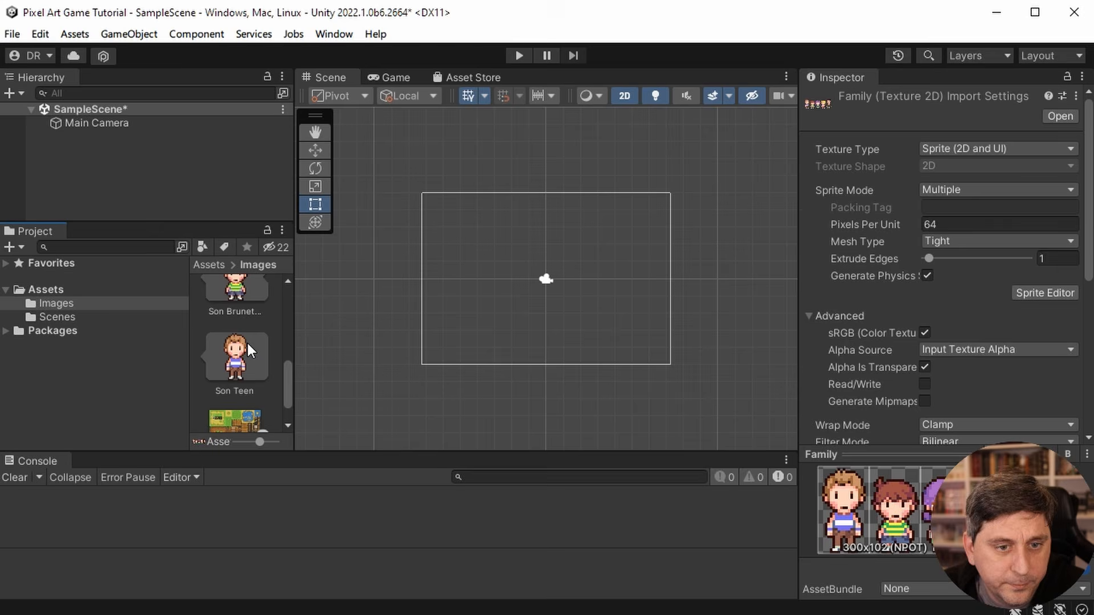
- Create a 2D square sprite object in SampleScene
{"action": "left_click", "coordinate": [104, 174]}
{"action": "left_click", "coordinate": [101, 108]}
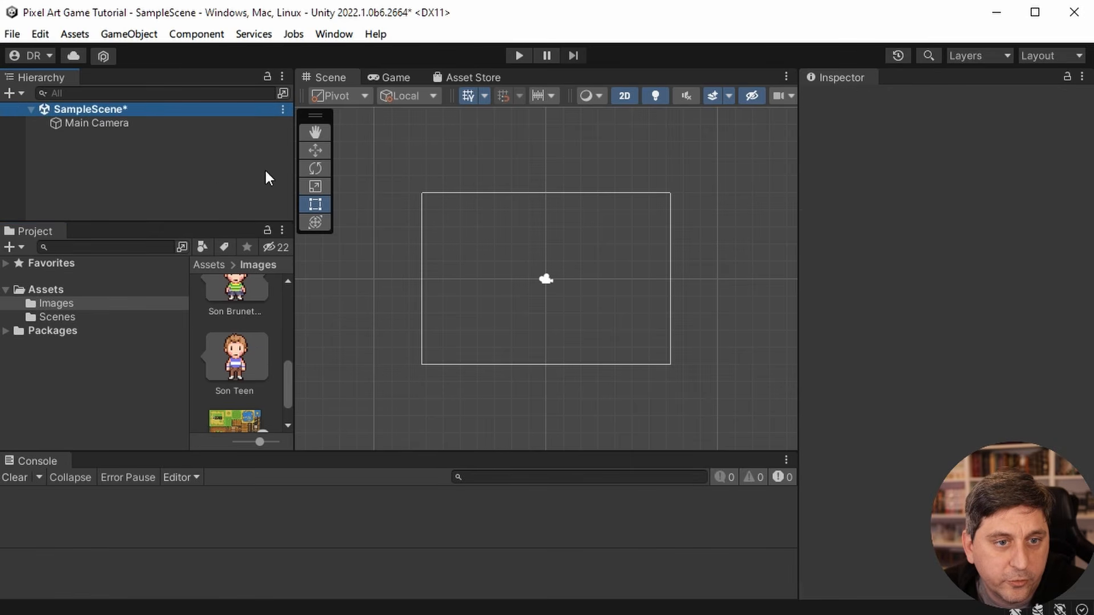
{"action": "right_click", "coordinate": [121, 140]}
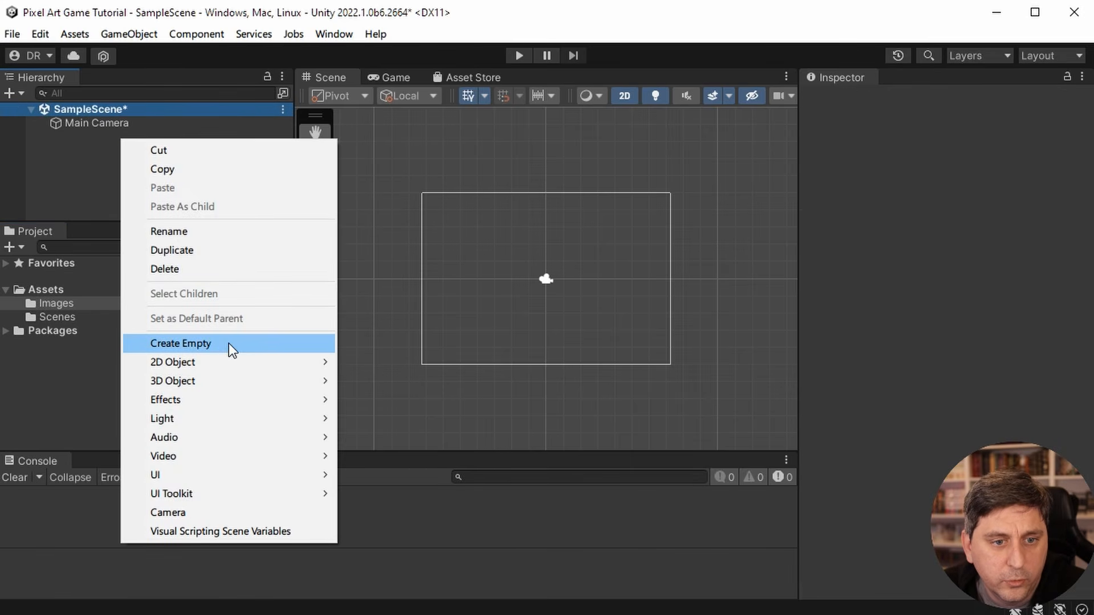
{"action": "mouse_move", "coordinate": [235, 360]}
{"action": "mouse_move", "coordinate": [377, 360]}
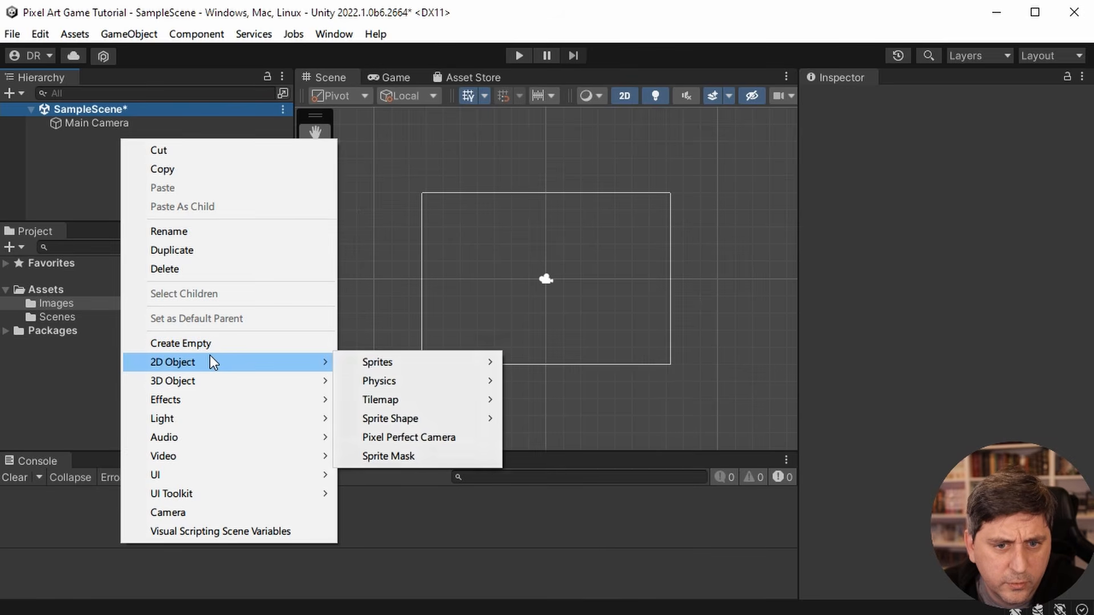
{"action": "mouse_move", "coordinate": [478, 362]}
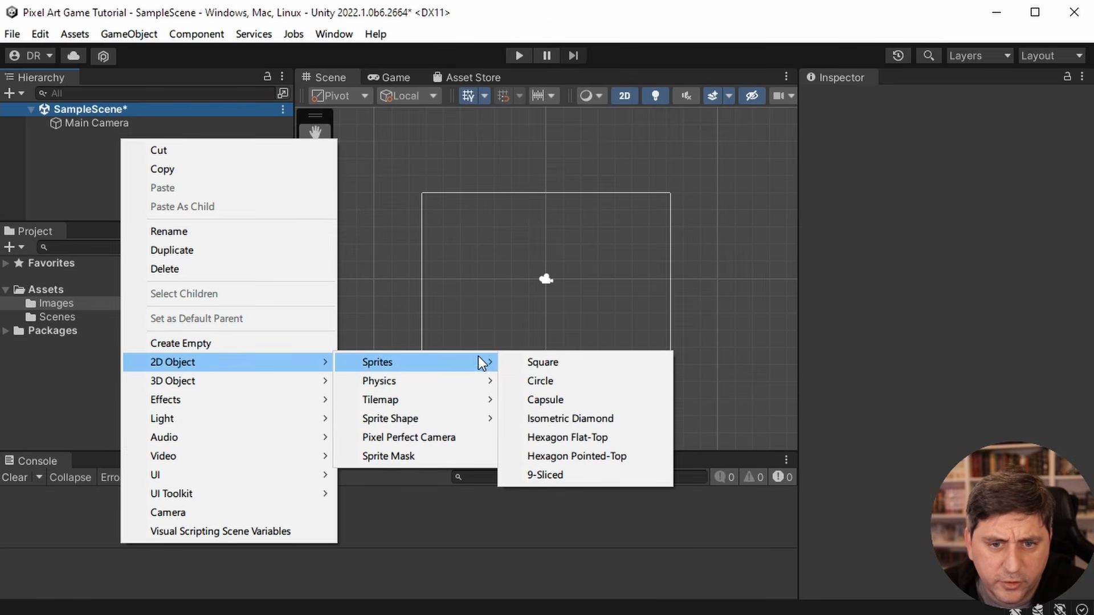
{"action": "left_click", "coordinate": [531, 362]}
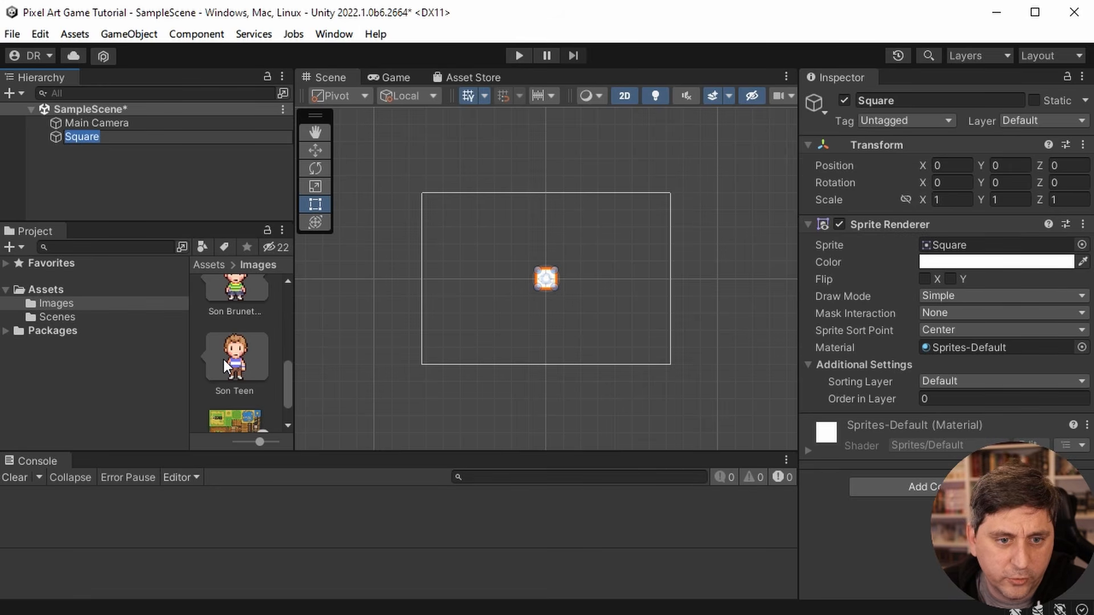
- Assign the Mom sprite to the Square object's Sprite Renderer and check the character in the scene
{"action": "scroll", "coordinate": [223, 364], "scroll_direction": "up", "scroll_amount": 4}
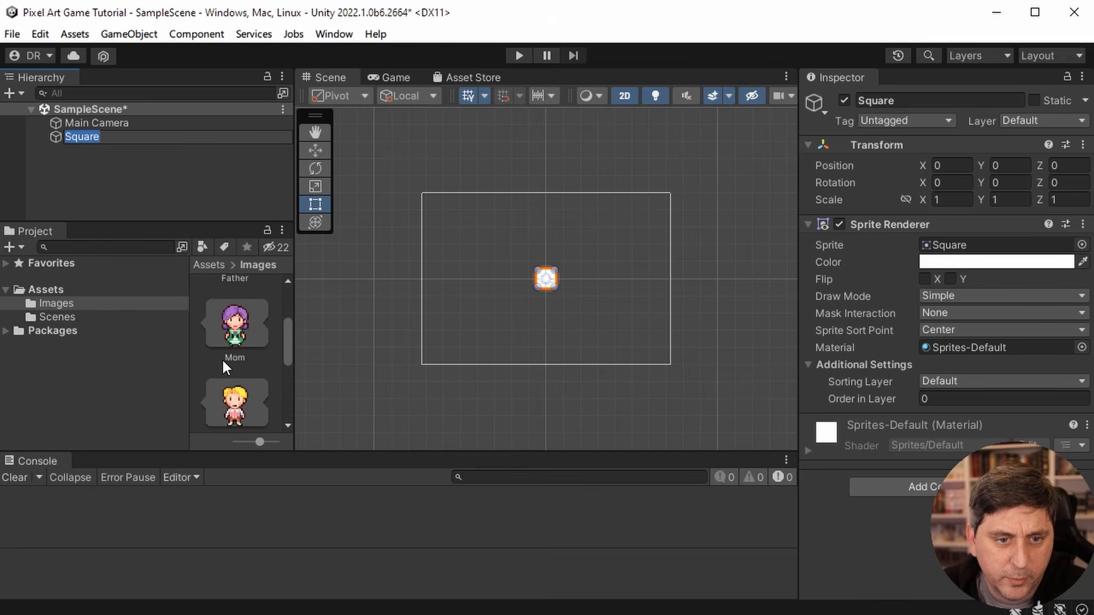
{"action": "left_click_drag", "start_coordinate": [227, 345], "coordinate": [949, 245]}
{"action": "left_click", "coordinate": [627, 273]}
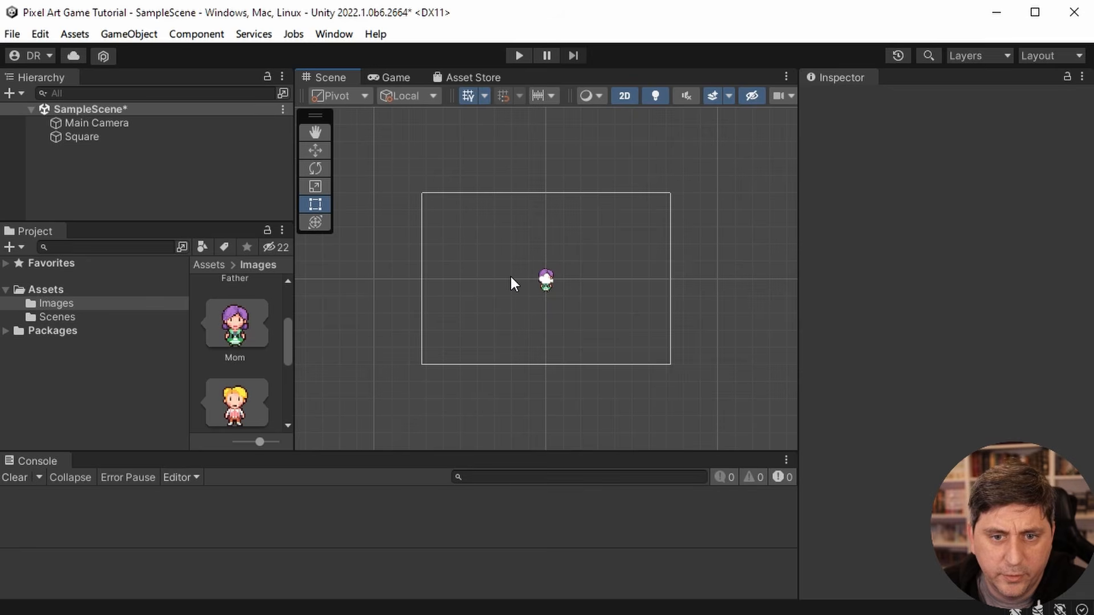
{"action": "scroll", "coordinate": [511, 277], "scroll_direction": "down", "scroll_amount": 2}
{"action": "scroll", "coordinate": [511, 276], "scroll_direction": "up", "scroll_amount": 5}
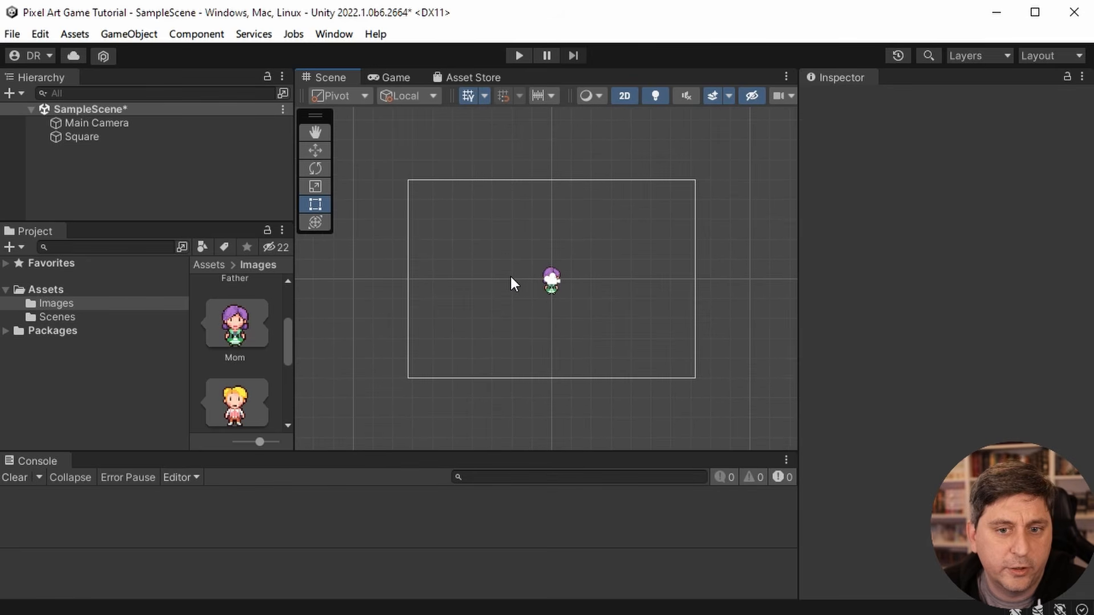
{"action": "scroll", "coordinate": [509, 284], "scroll_direction": "up", "scroll_amount": 3}
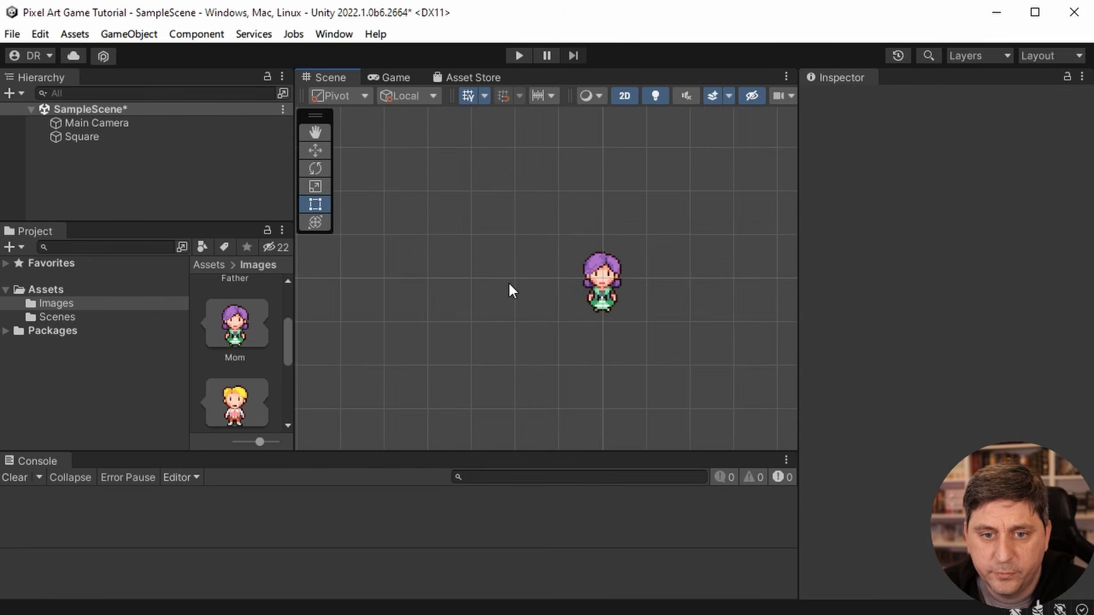
{"action": "scroll", "coordinate": [509, 285], "scroll_direction": "down", "scroll_amount": 4}
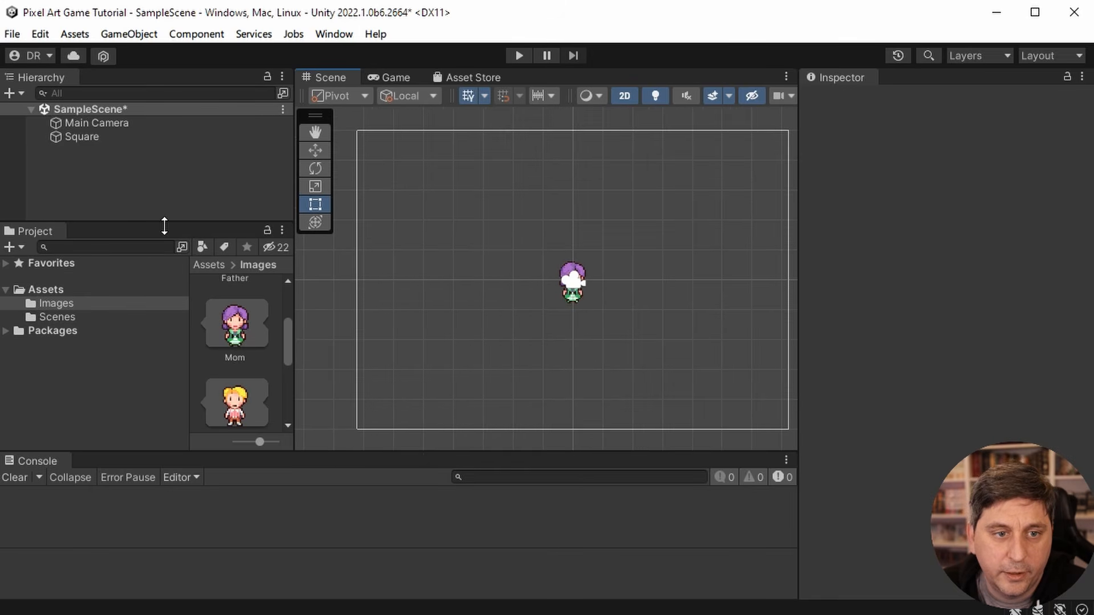
- Rename the Square object to PlayerSquare
{"action": "left_click", "coordinate": [79, 136]}
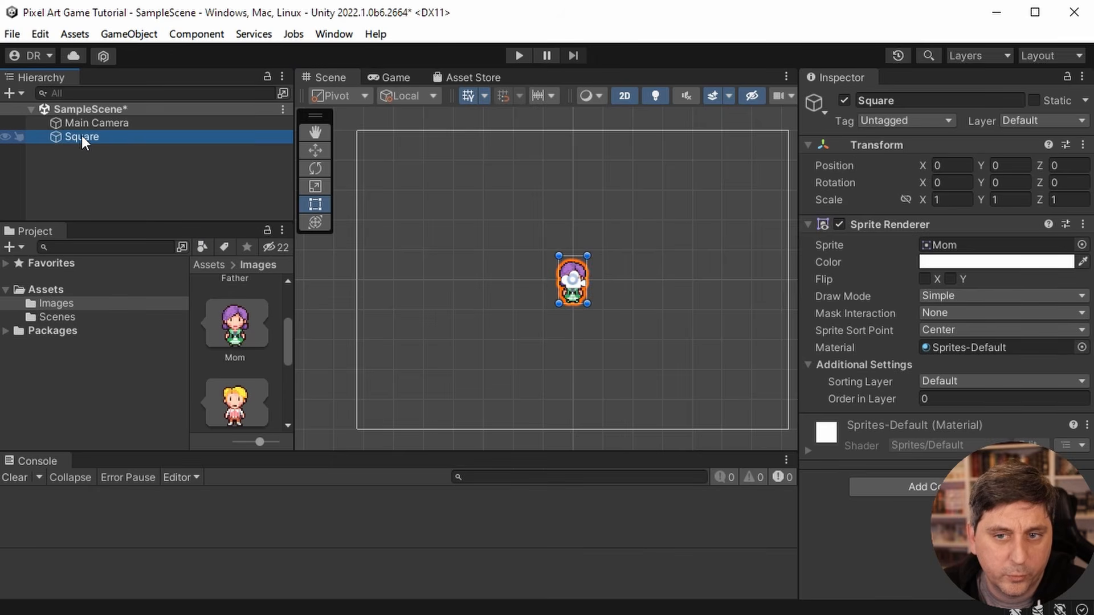
{"action": "left_click", "coordinate": [903, 100]}
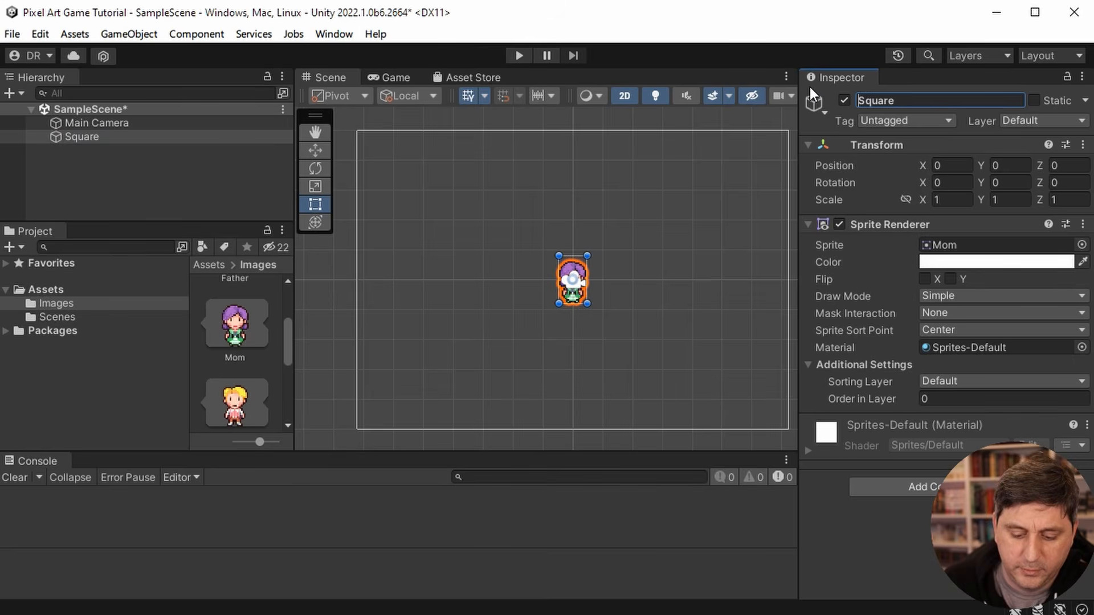
{"action": "key", "text": "Home"}
{"action": "type", "text": "Player"}
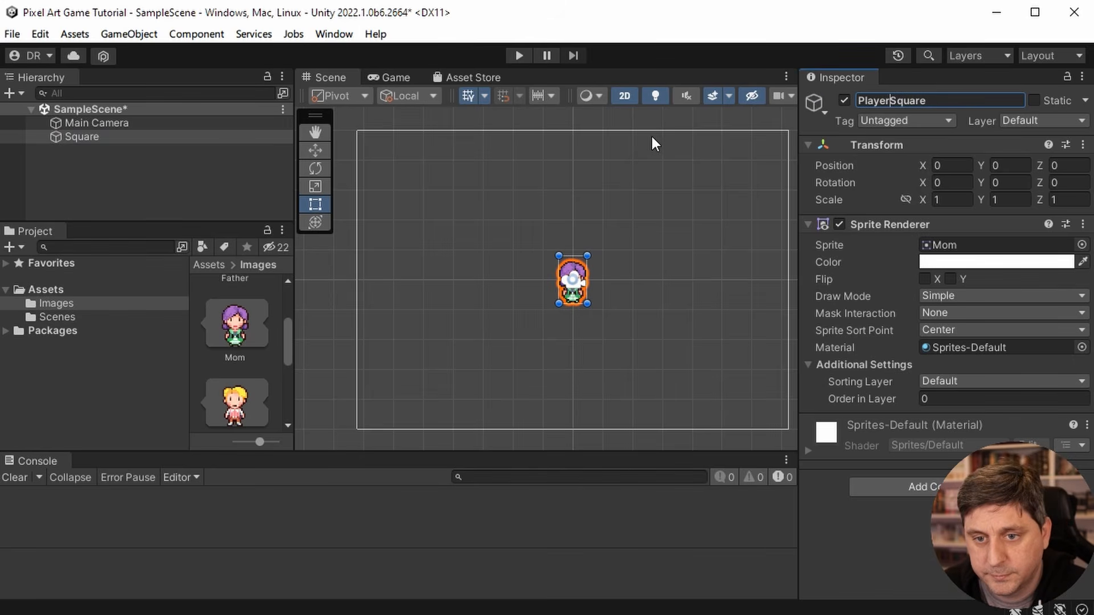
{"action": "key", "text": "Return"}
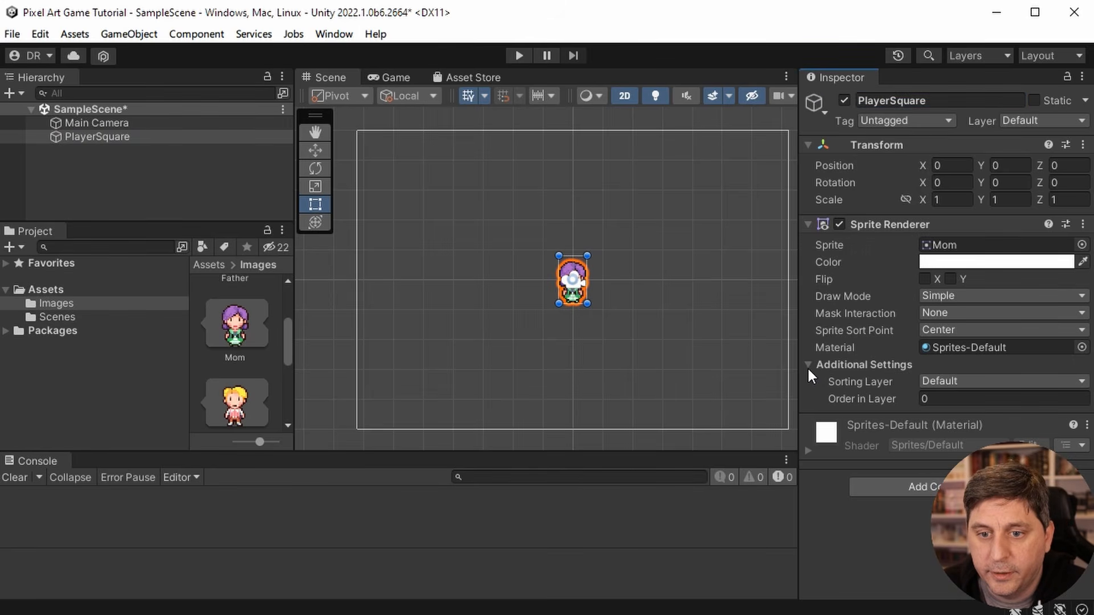
- Collapse the Sprite Renderer settings and add a Rigidbody 2D component to PlayerSquare
{"action": "left_click", "coordinate": [809, 222]}
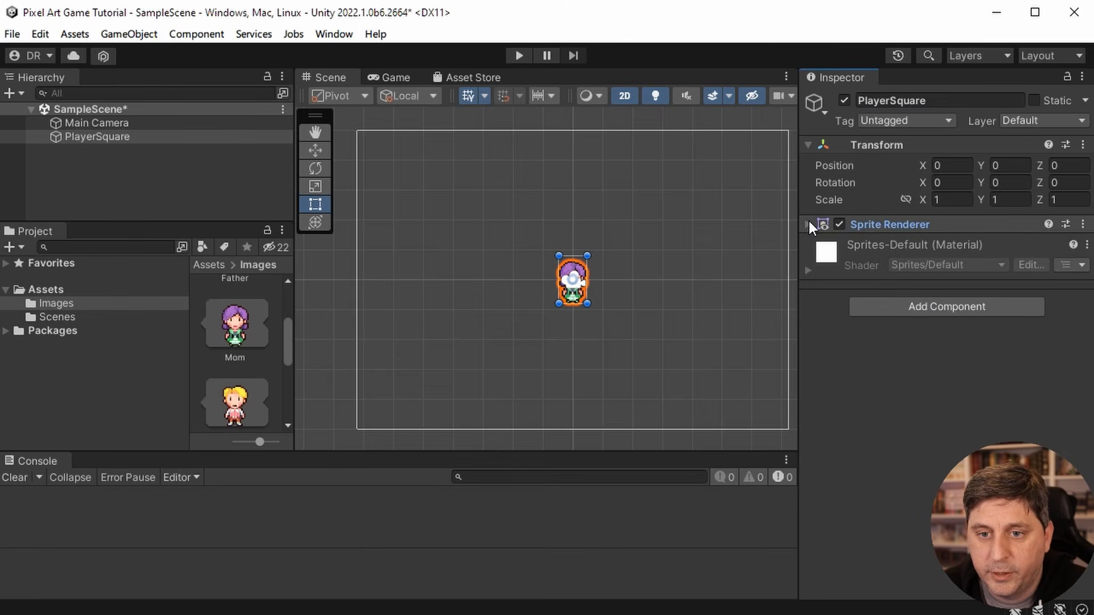
{"action": "left_click", "coordinate": [963, 308]}
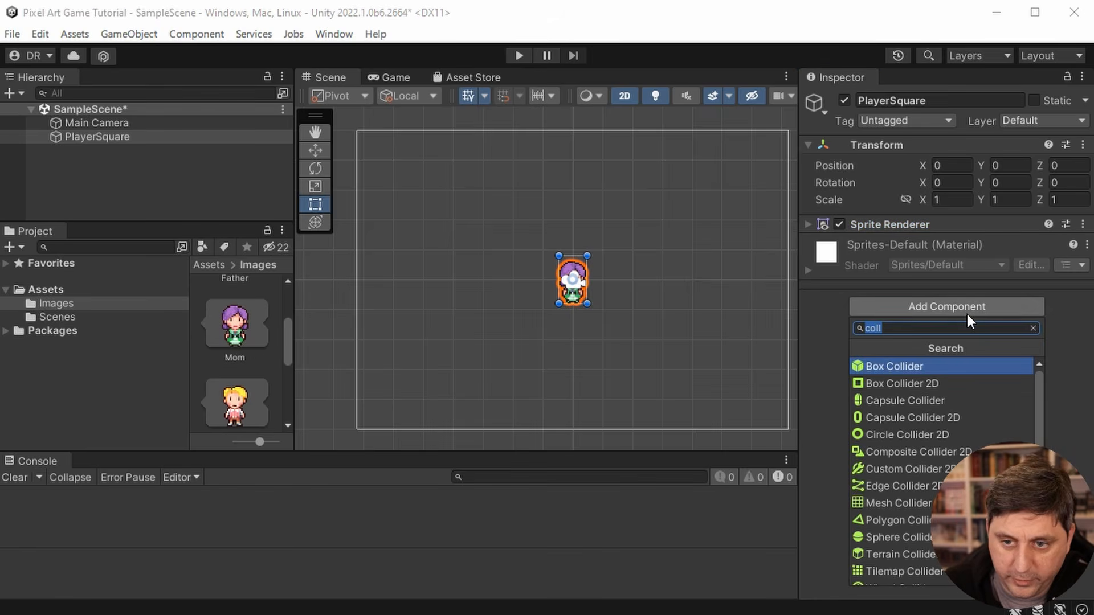
{"action": "key", "text": "BackSpace"}
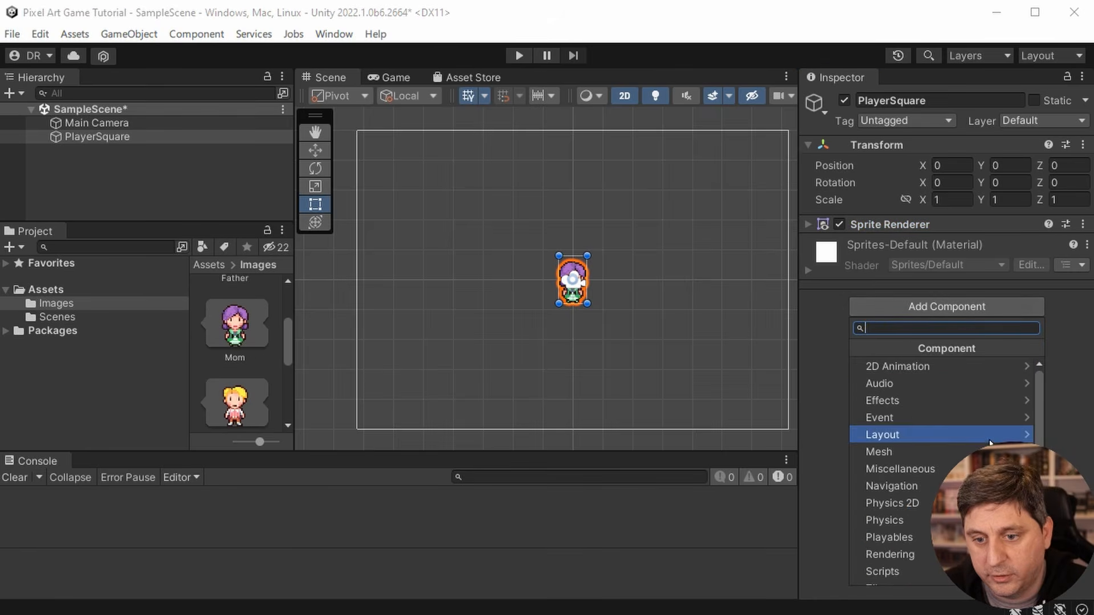
{"action": "left_click", "coordinate": [917, 501]}
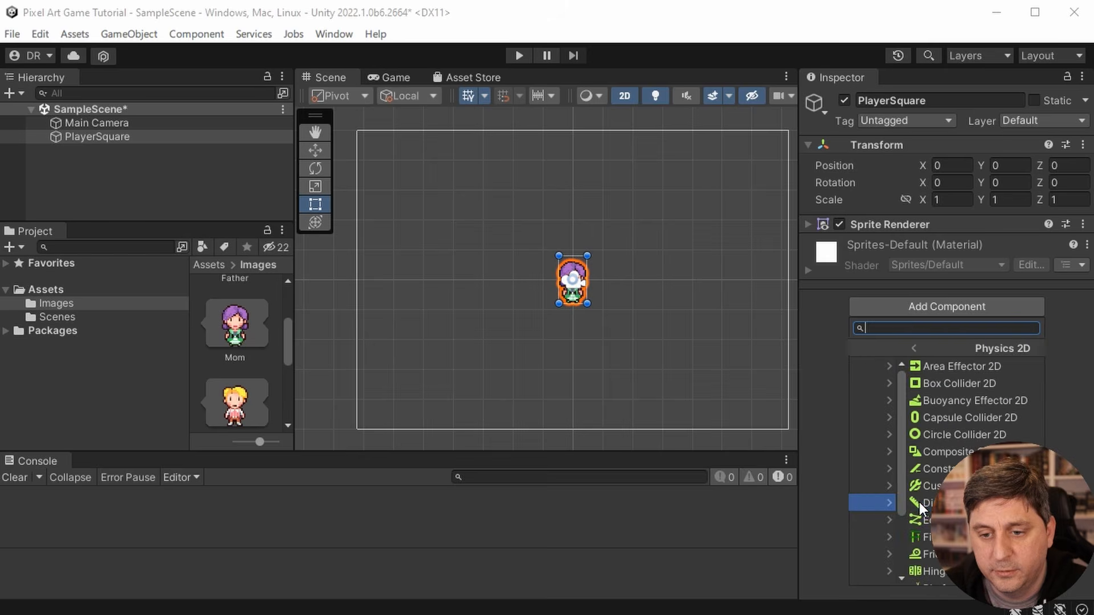
{"action": "scroll", "coordinate": [874, 519], "scroll_direction": "down", "scroll_amount": 3}
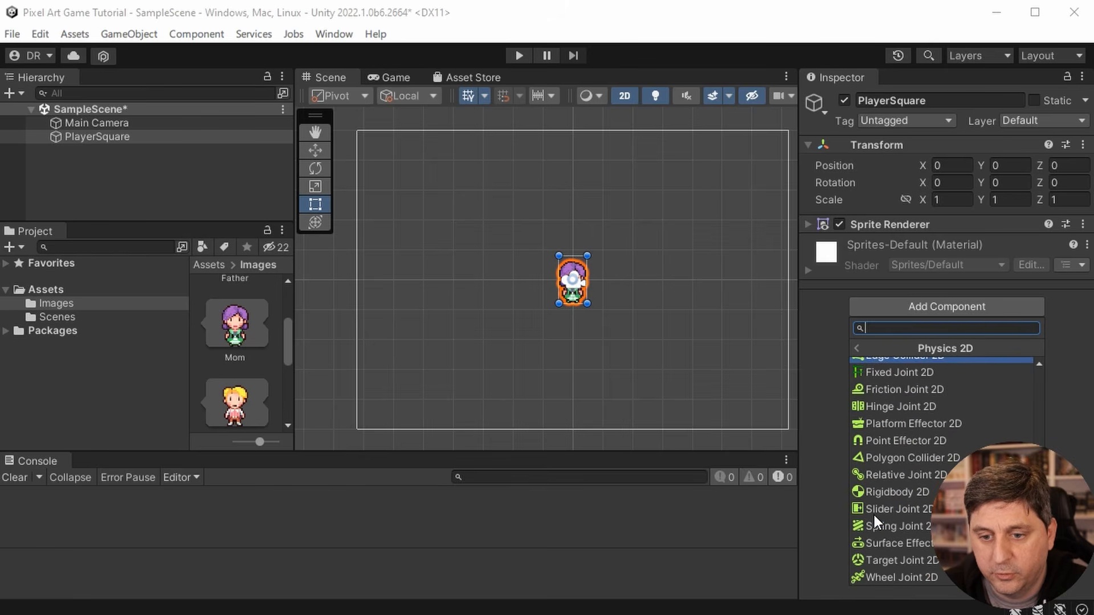
{"action": "left_click", "coordinate": [894, 493]}
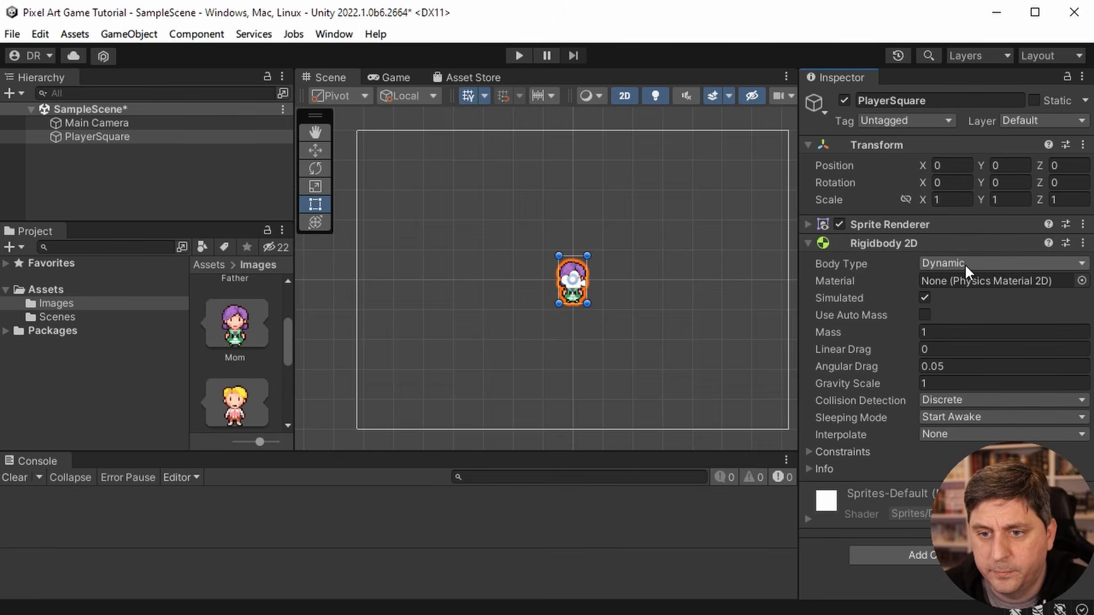
- Set the Rigidbody 2D's Gravity Scale to 0 and collapse the component
{"action": "left_click", "coordinate": [963, 383]}
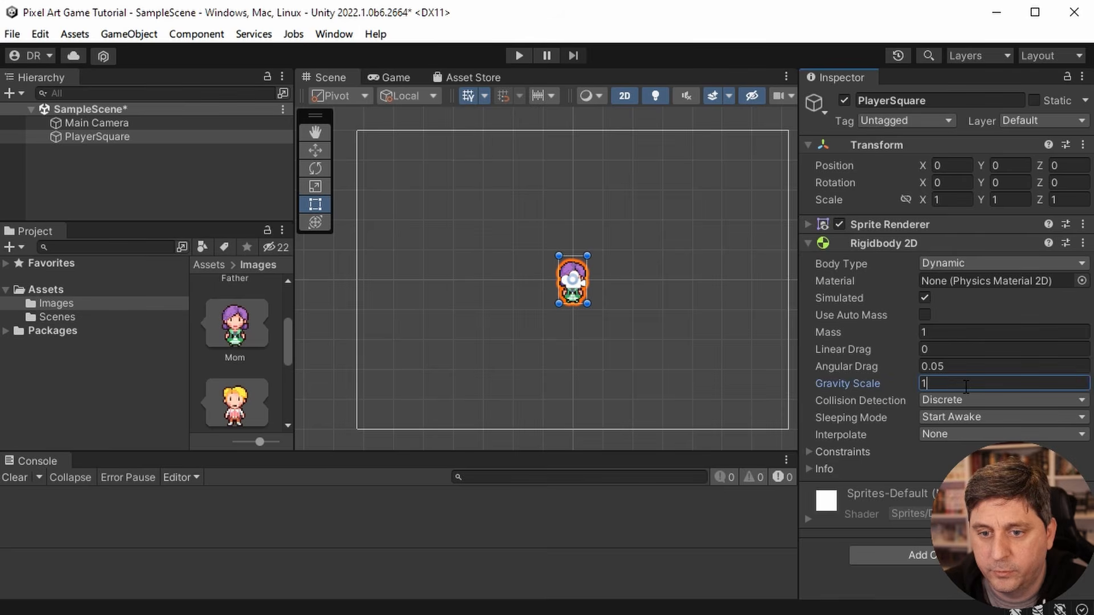
{"action": "type", "text": "0"}
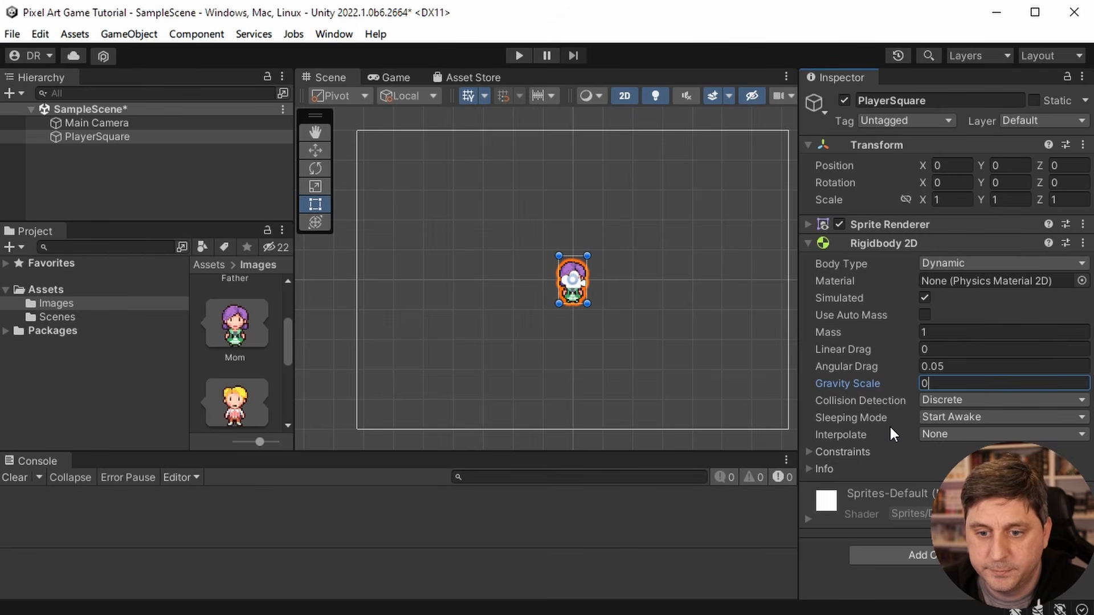
{"action": "left_click", "coordinate": [808, 243]}
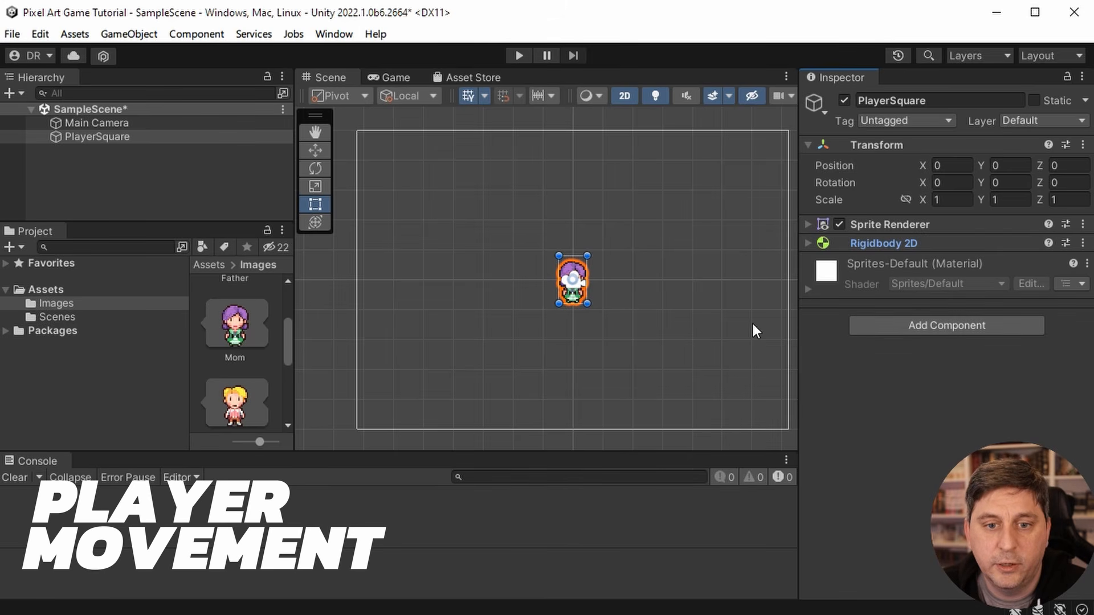
- Add a new script component named PlayerMovement to PlayerSquare
{"action": "left_click", "coordinate": [970, 330]}
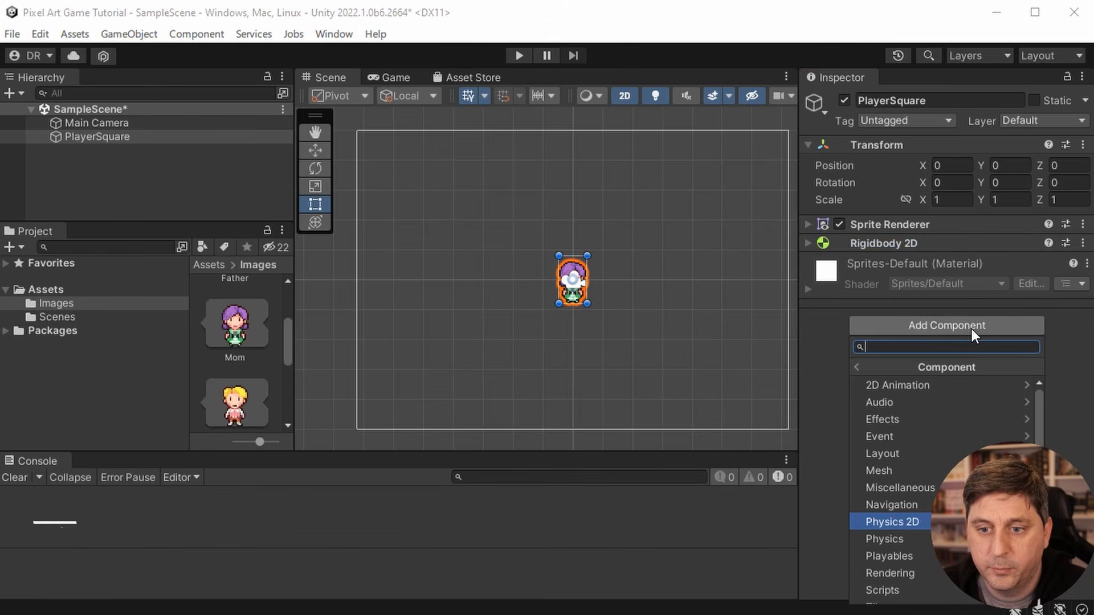
{"action": "scroll", "coordinate": [969, 491], "scroll_direction": "down", "scroll_amount": 3}
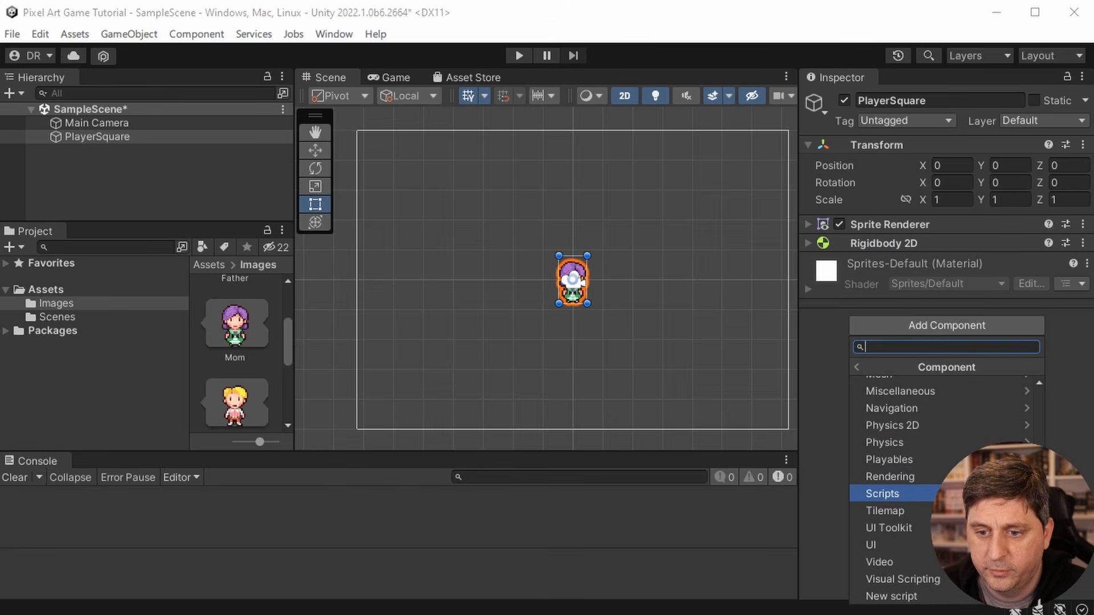
{"action": "left_click", "coordinate": [969, 493]}
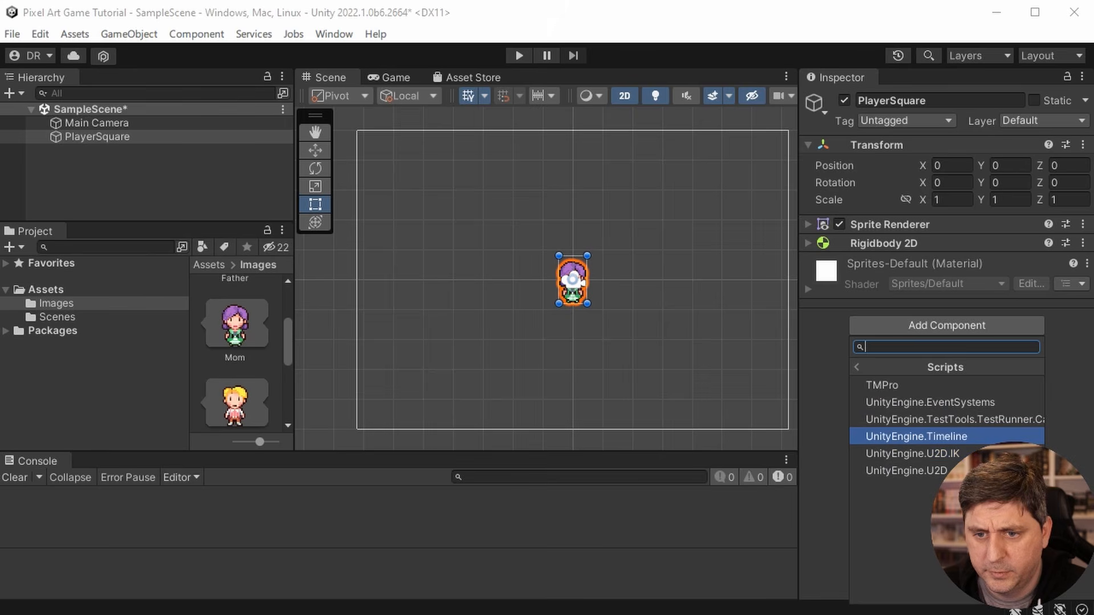
{"action": "left_click", "coordinate": [854, 367]}
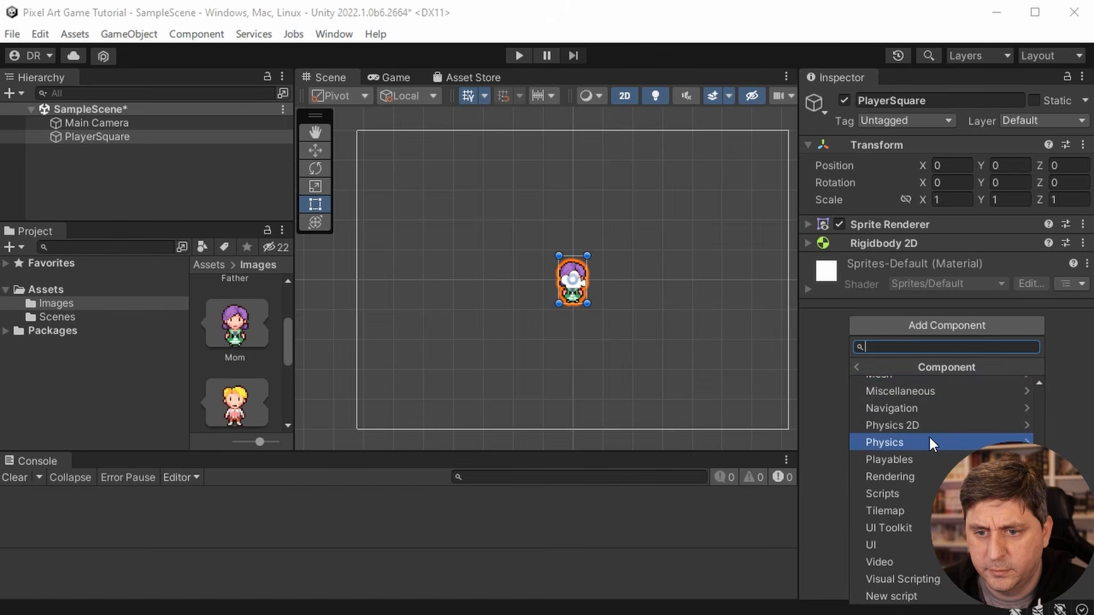
{"action": "left_click", "coordinate": [927, 598]}
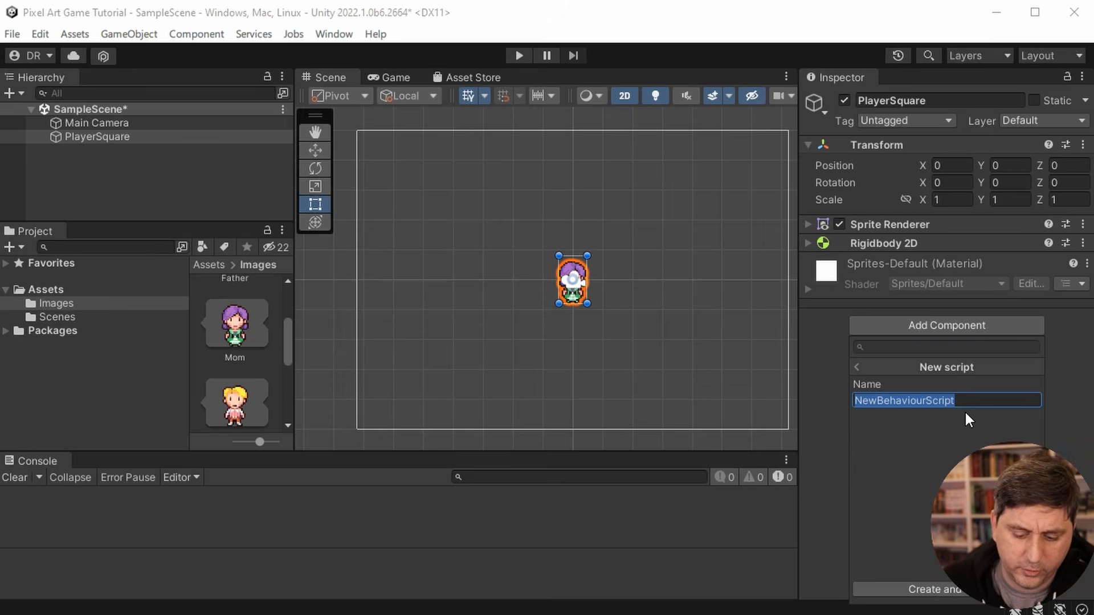
{"action": "type", "text": "PlayerMovement"}
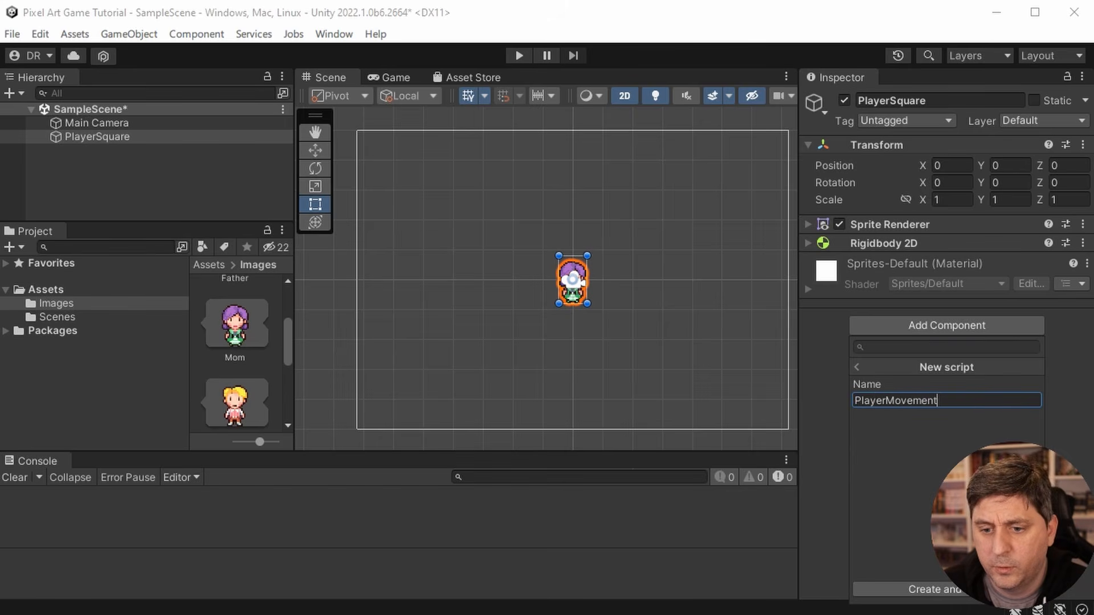
{"action": "left_click", "coordinate": [963, 591]}
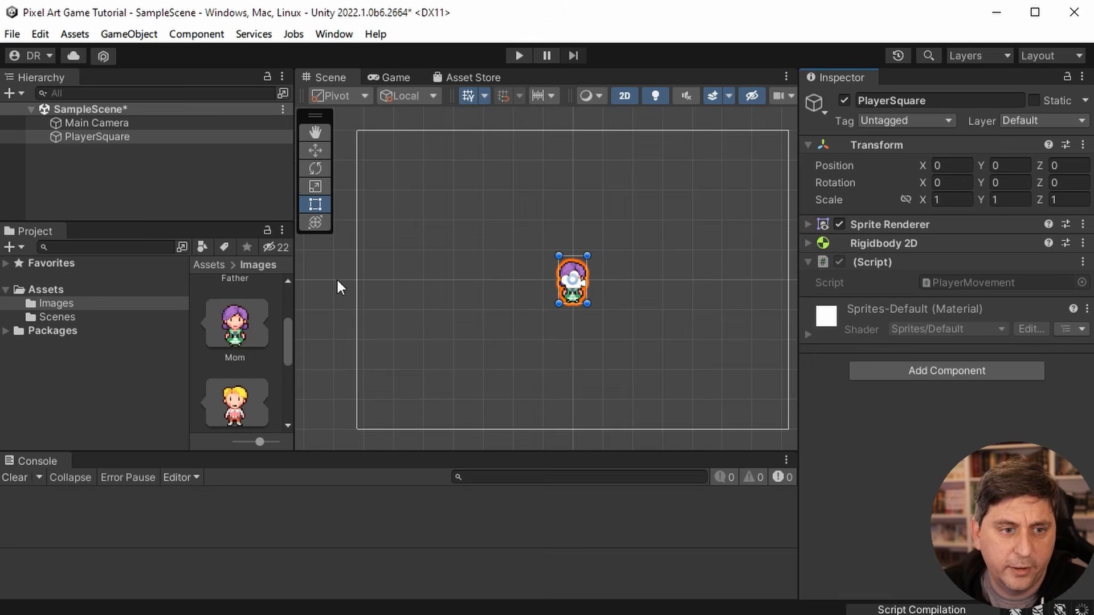
- Collapse the Family sprite sheet's slices and locate the PlayerMovement script in the Assets folder, widening the file area
{"action": "left_click", "coordinate": [43, 304]}
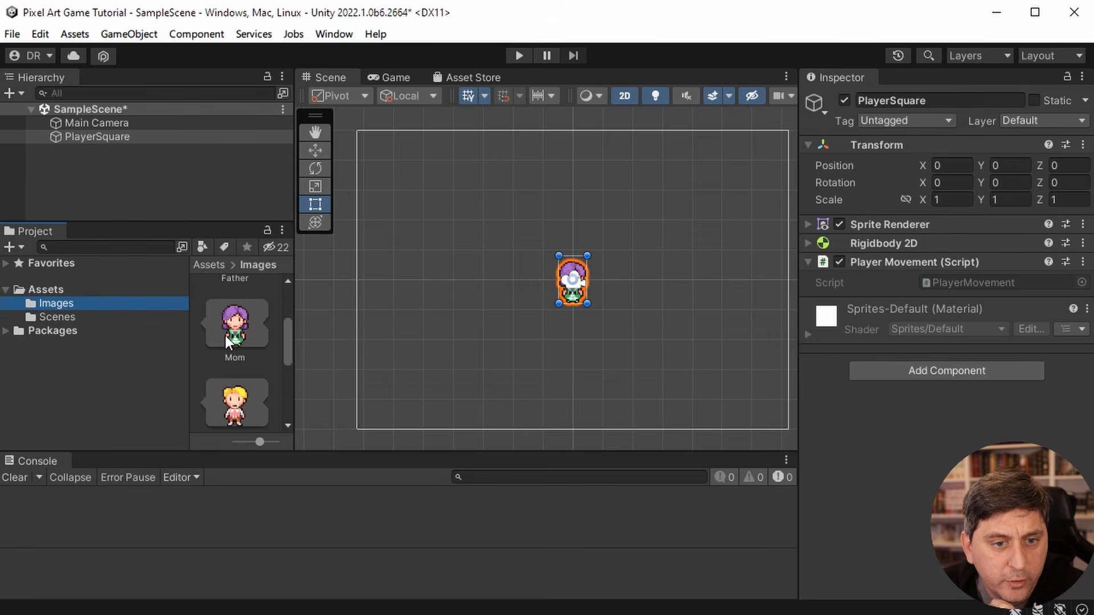
{"action": "scroll", "coordinate": [225, 336], "scroll_direction": "down", "scroll_amount": 2}
{"action": "scroll", "coordinate": [206, 298], "scroll_direction": "up", "scroll_amount": 3}
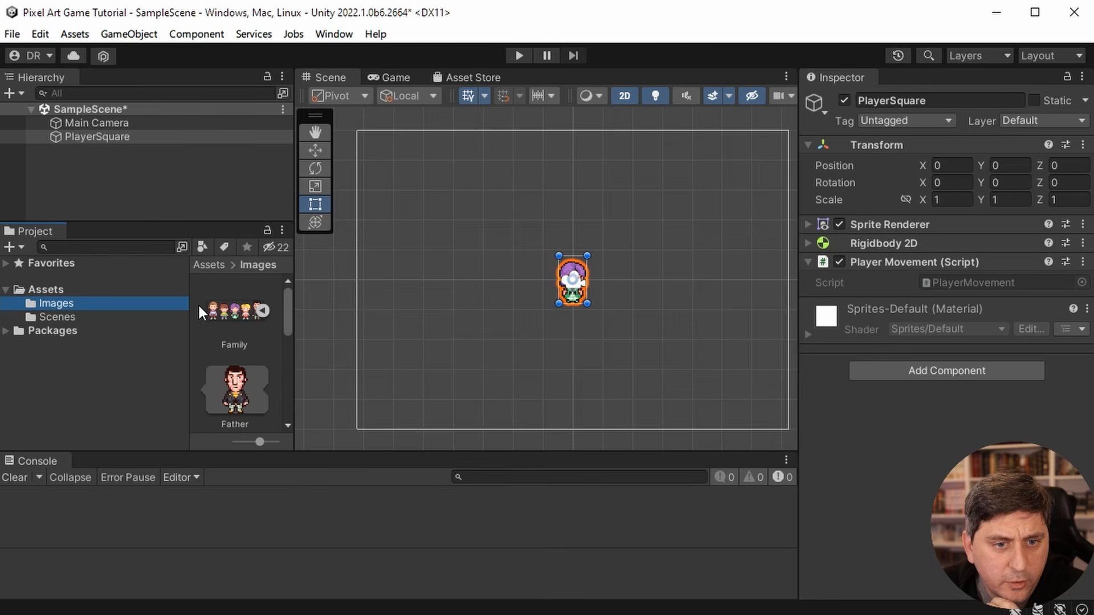
{"action": "left_click", "coordinate": [262, 309]}
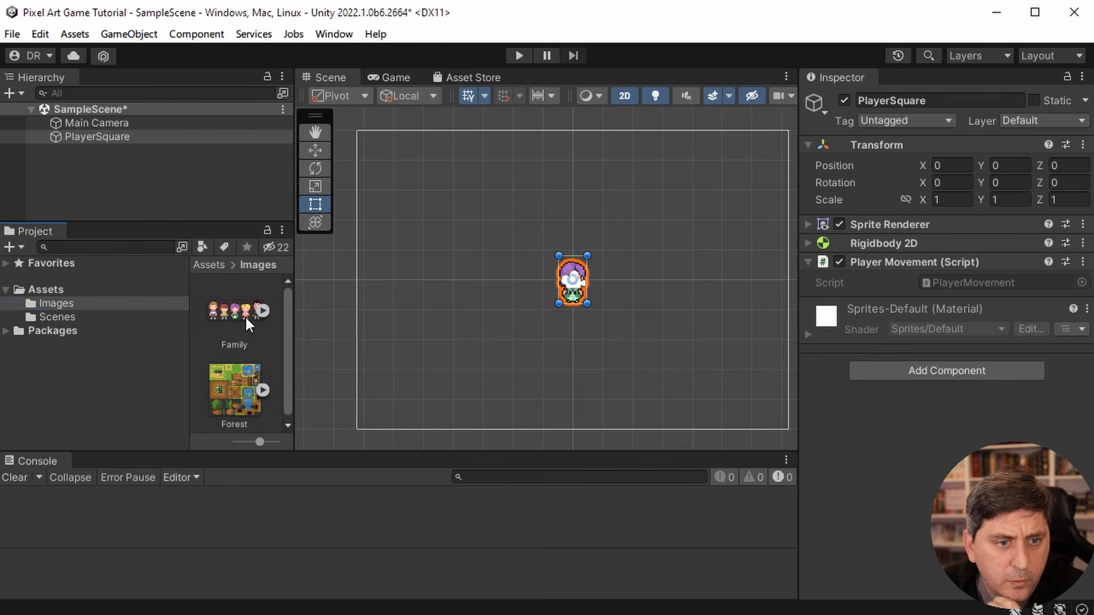
{"action": "left_click", "coordinate": [56, 313]}
{"action": "left_click", "coordinate": [54, 289]}
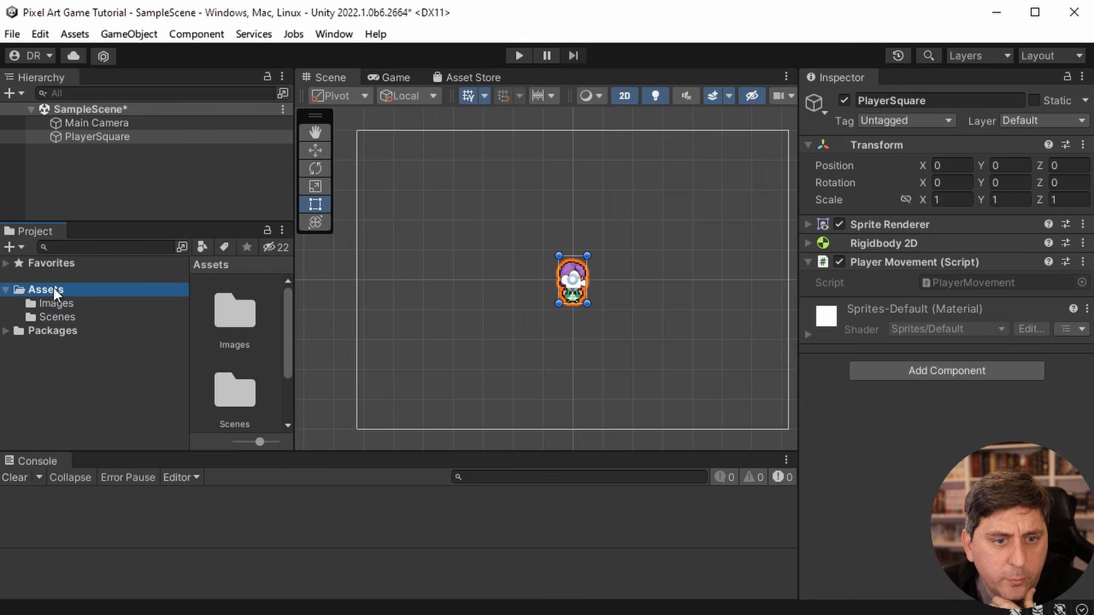
{"action": "scroll", "coordinate": [245, 308], "scroll_direction": "down", "scroll_amount": 2}
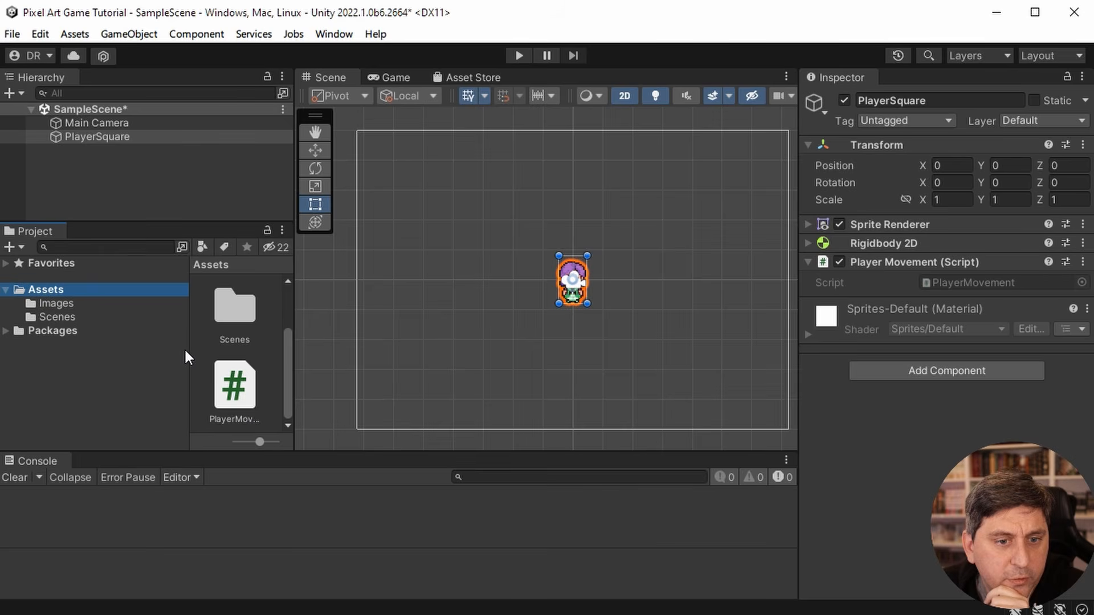
{"action": "left_click_drag", "start_coordinate": [186, 350], "coordinate": [142, 349]}
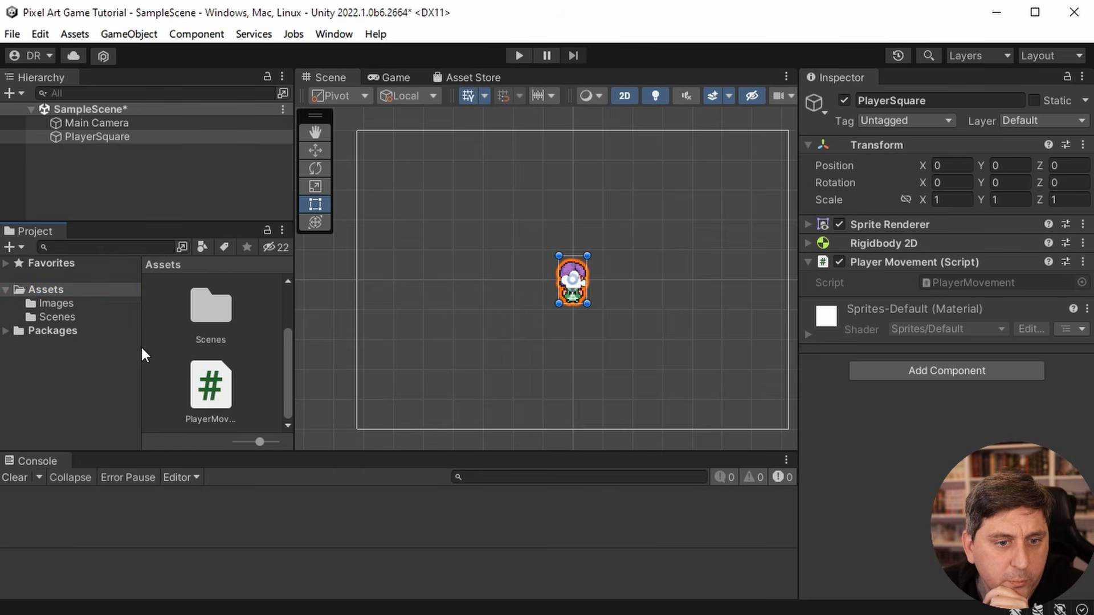
- Create a folder named Scripts inside the Assets folder
{"action": "right_click", "coordinate": [45, 292]}
{"action": "mouse_move", "coordinate": [123, 301]}
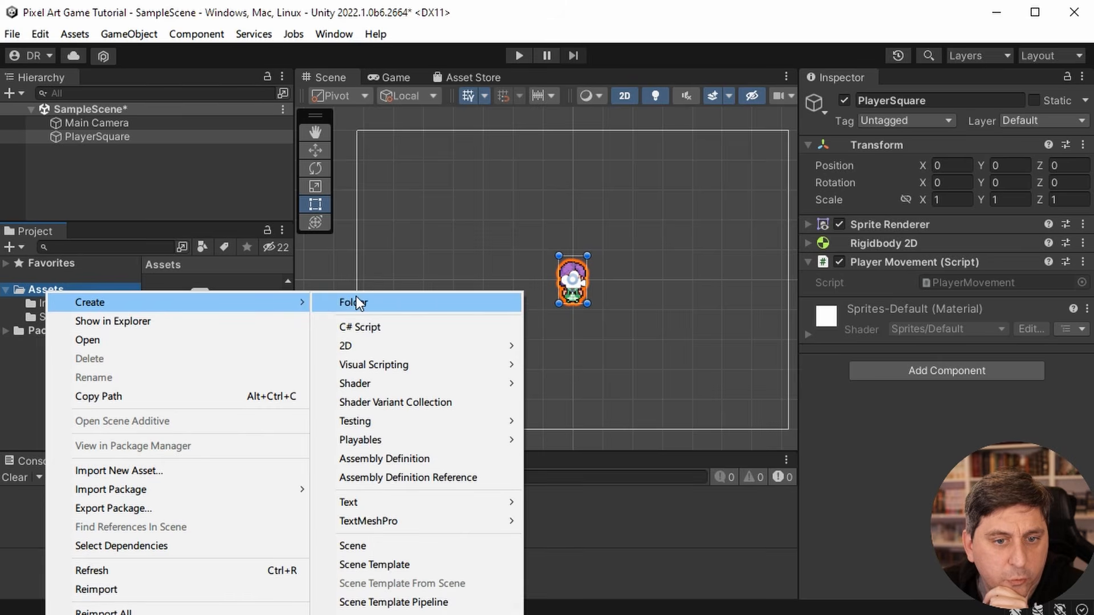
{"action": "left_click", "coordinate": [357, 297]}
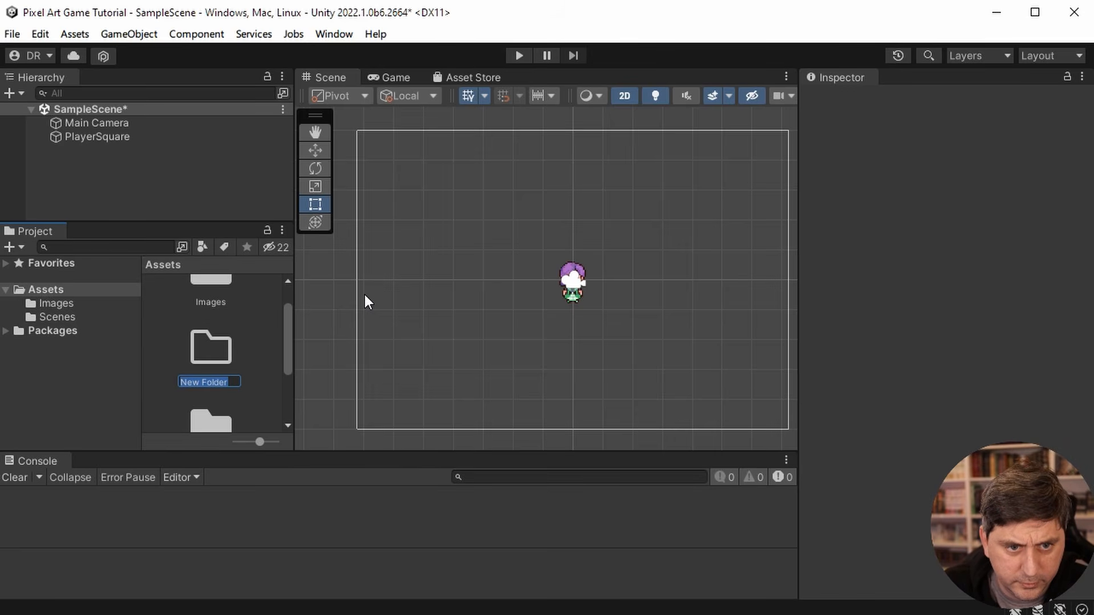
{"action": "type", "text": "Scr"}
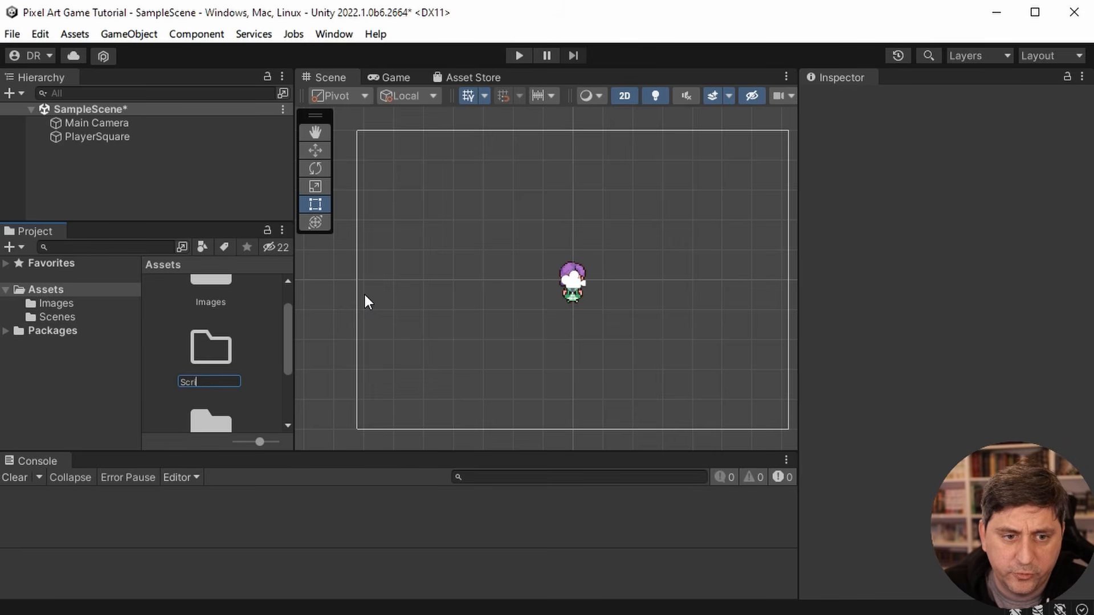
{"action": "type", "text": "ipts"}
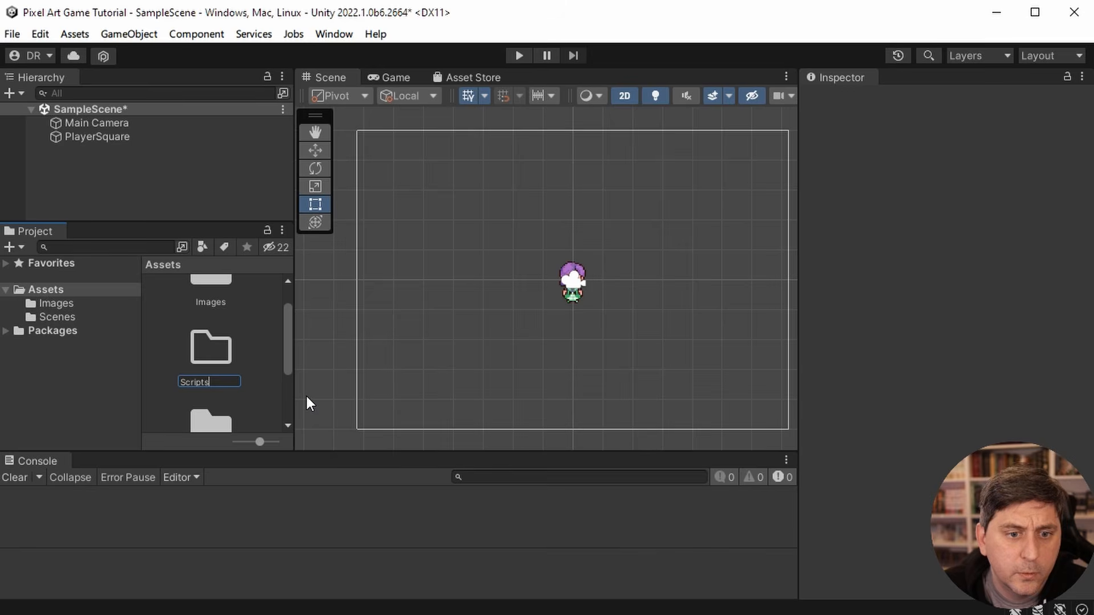
{"action": "left_click", "coordinate": [268, 402]}
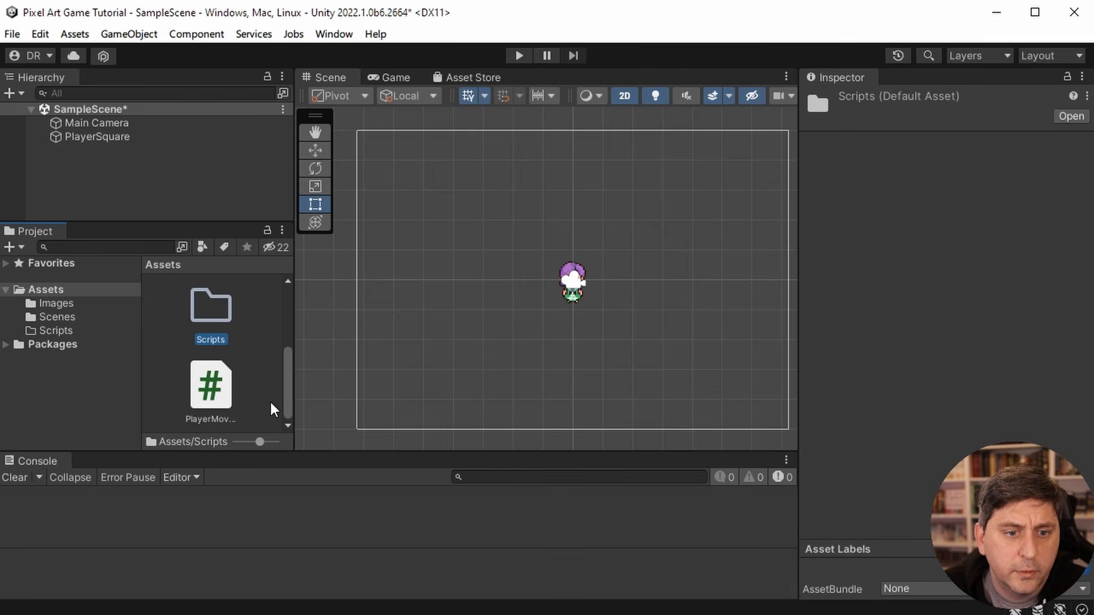
- Move the PlayerMovement script into the Scripts folder and open it from there in Visual Studio Code
{"action": "left_click", "coordinate": [208, 388]}
{"action": "left_click_drag", "start_coordinate": [213, 296], "coordinate": [213, 296]}
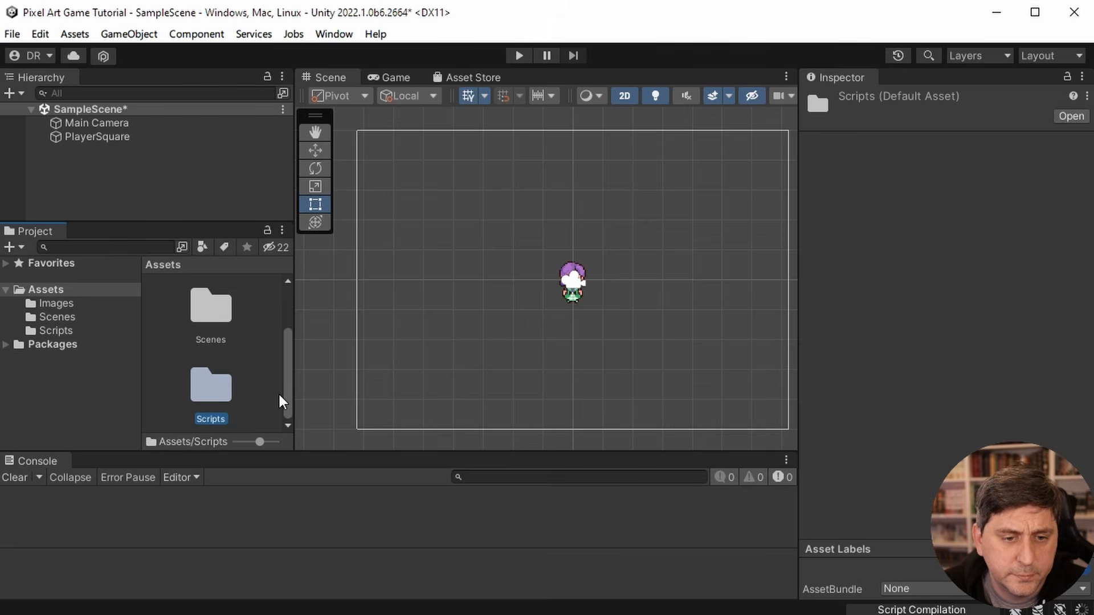
{"action": "left_click", "coordinate": [60, 331]}
{"action": "left_click", "coordinate": [180, 316]}
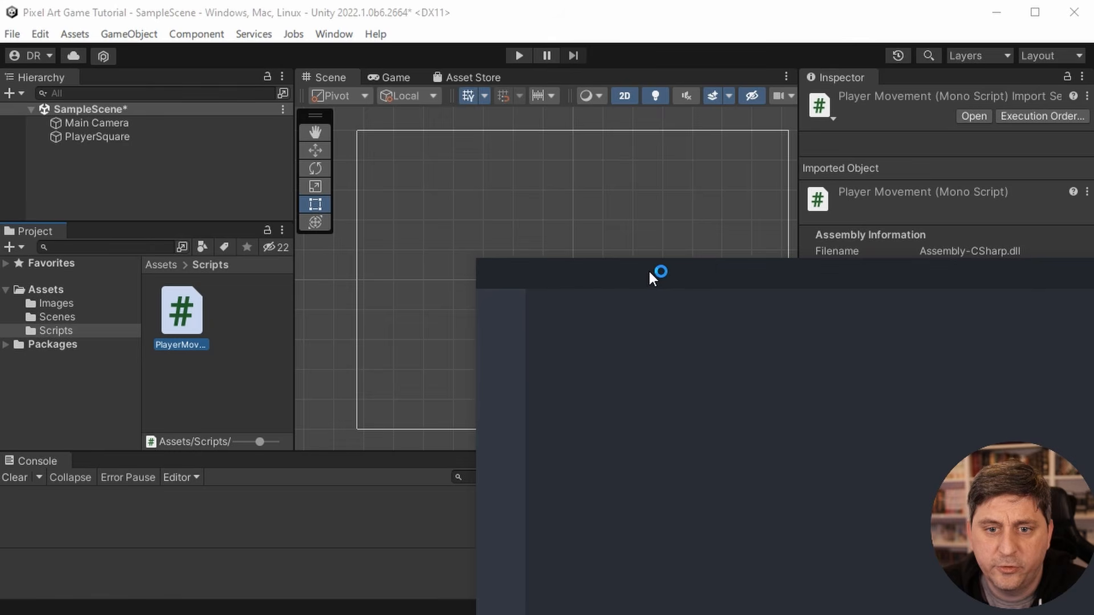
- Close the Welcome page and reposition and enlarge the code editor window to fill the screen
{"action": "left_click_drag", "start_coordinate": [873, 248], "coordinate": [437, 25]}
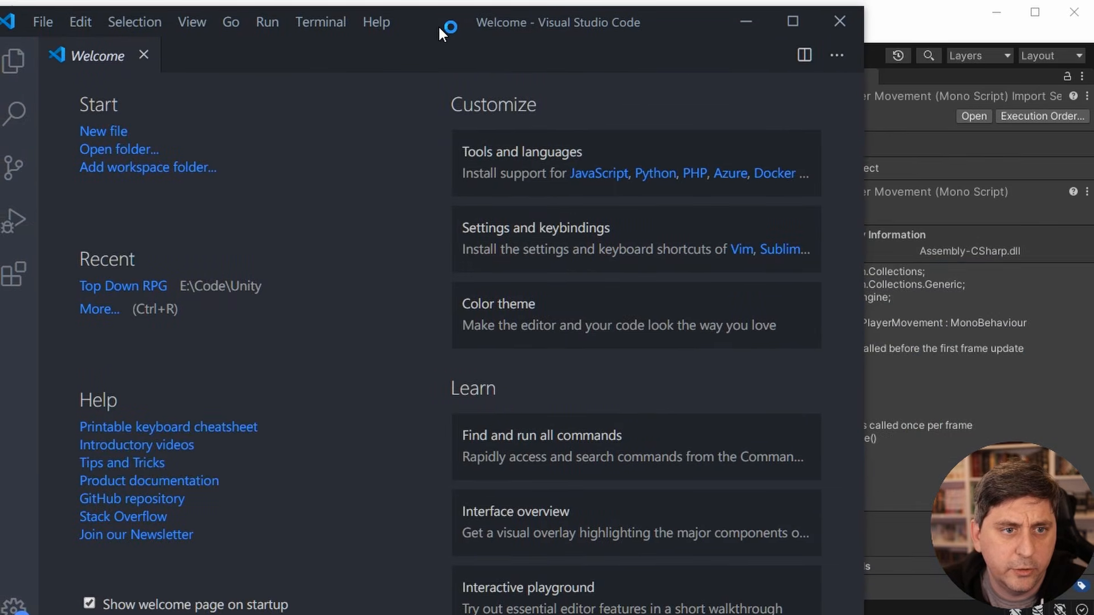
{"action": "left_click", "coordinate": [143, 55]}
{"action": "left_click_drag", "start_coordinate": [678, 26], "coordinate": [687, 20]}
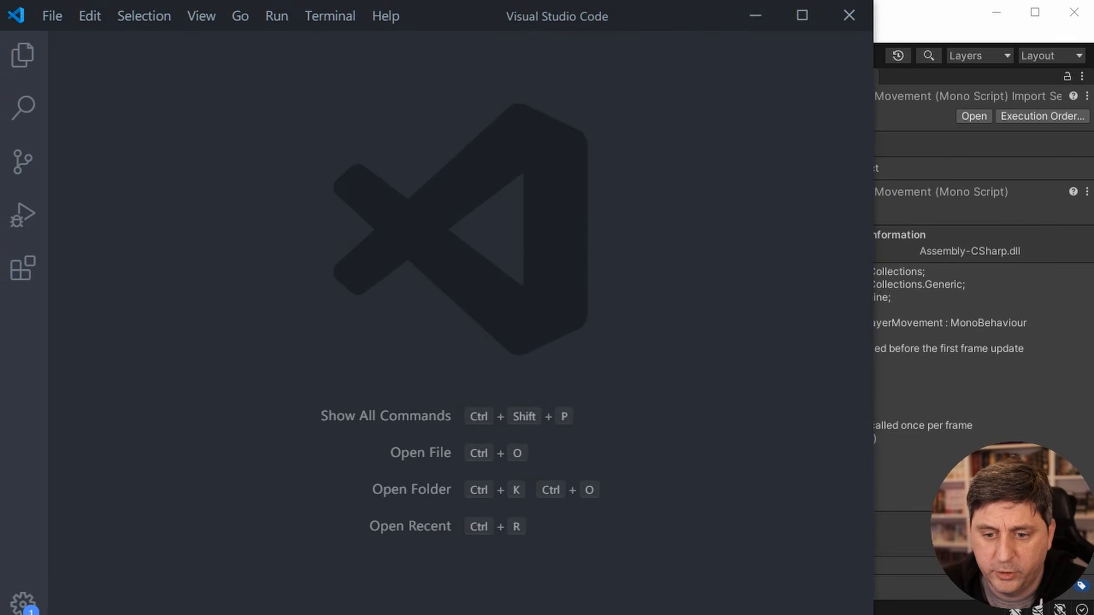
{"action": "left_click_drag", "start_coordinate": [873, 614], "coordinate": [1093, 614]}
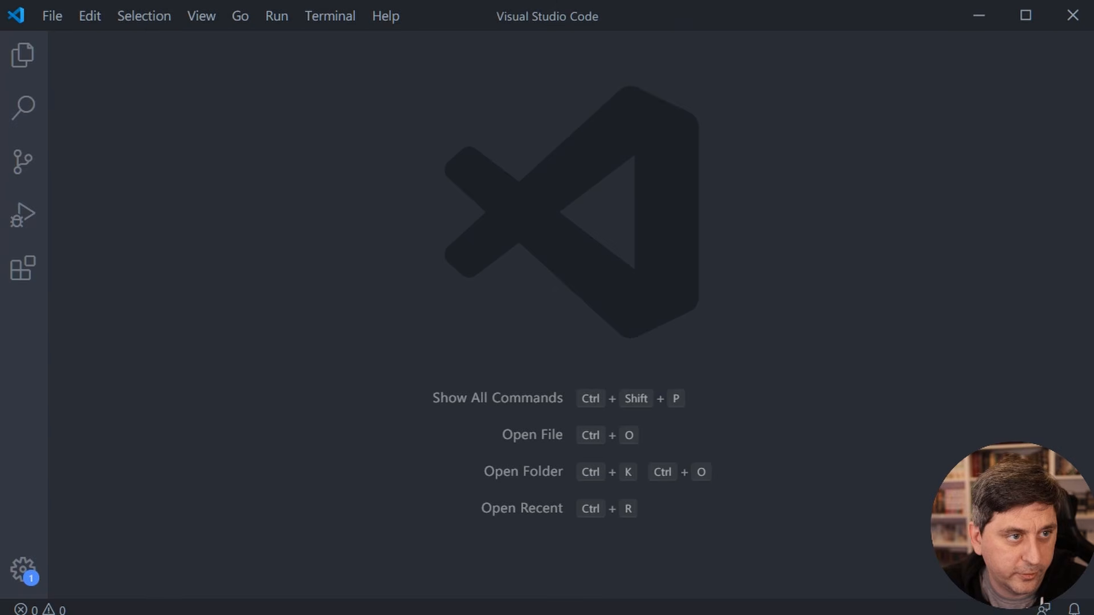
- Open the Pixel Art Game Tutorial project folder from Code > Unity in the code editor
{"action": "left_click", "coordinate": [46, 16]}
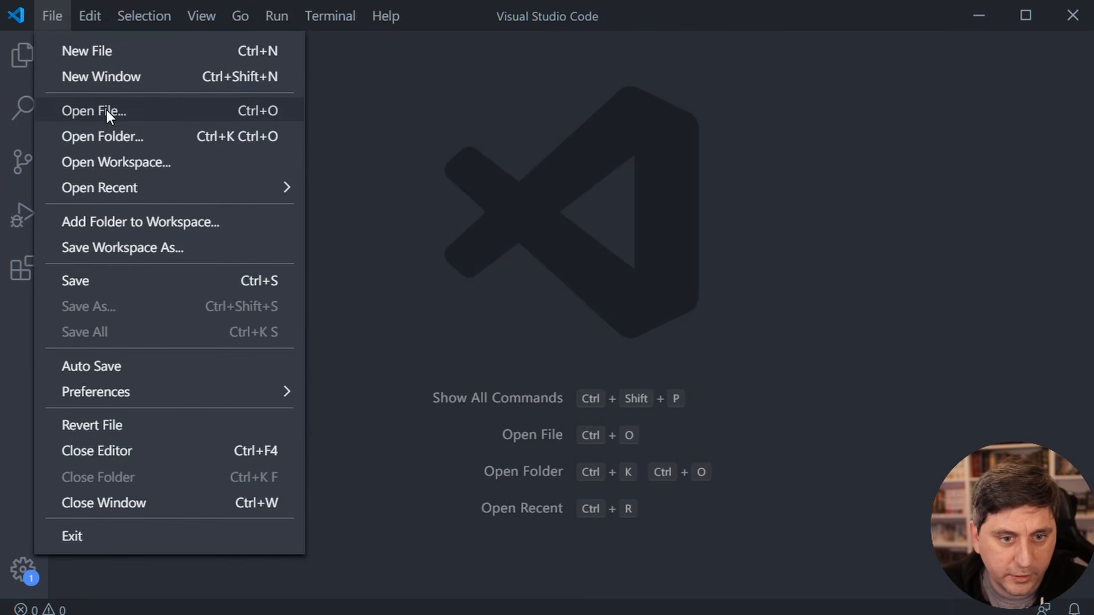
{"action": "left_click", "coordinate": [109, 136]}
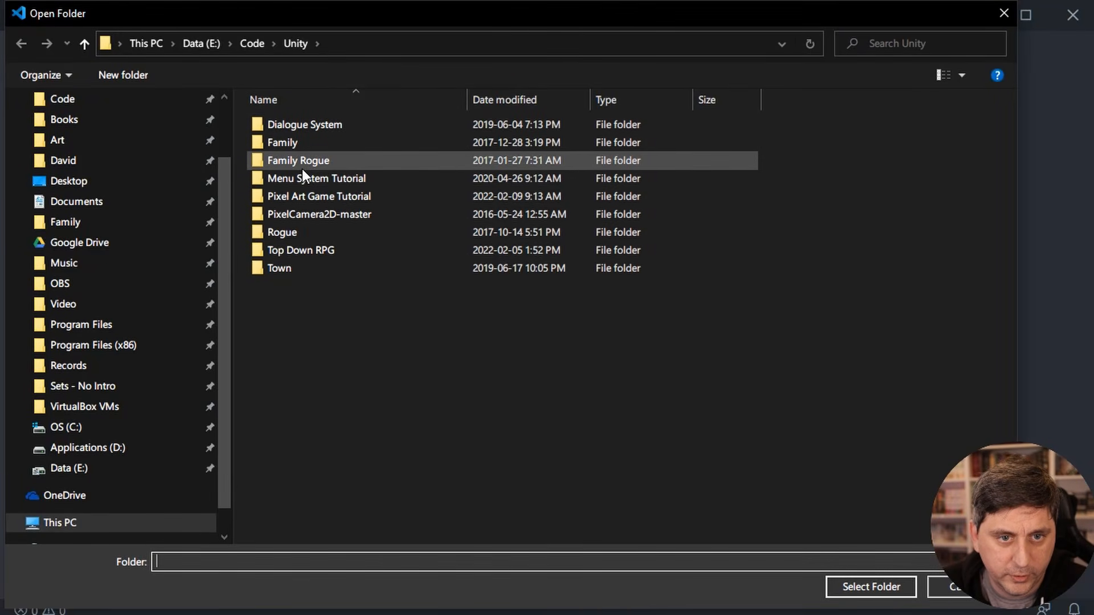
{"action": "left_click", "coordinate": [298, 196]}
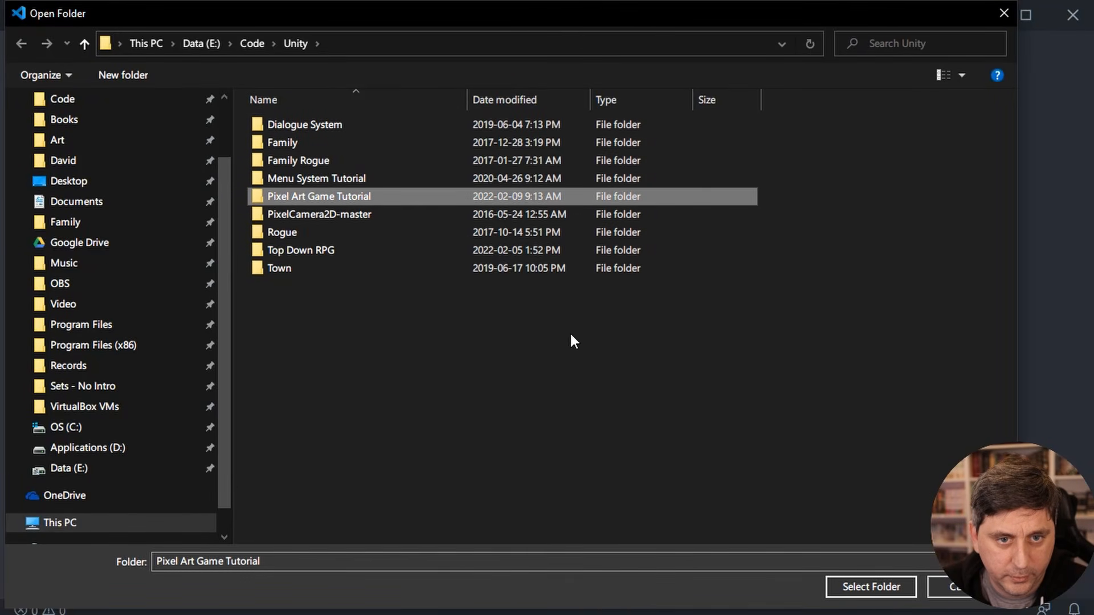
{"action": "left_click", "coordinate": [877, 584]}
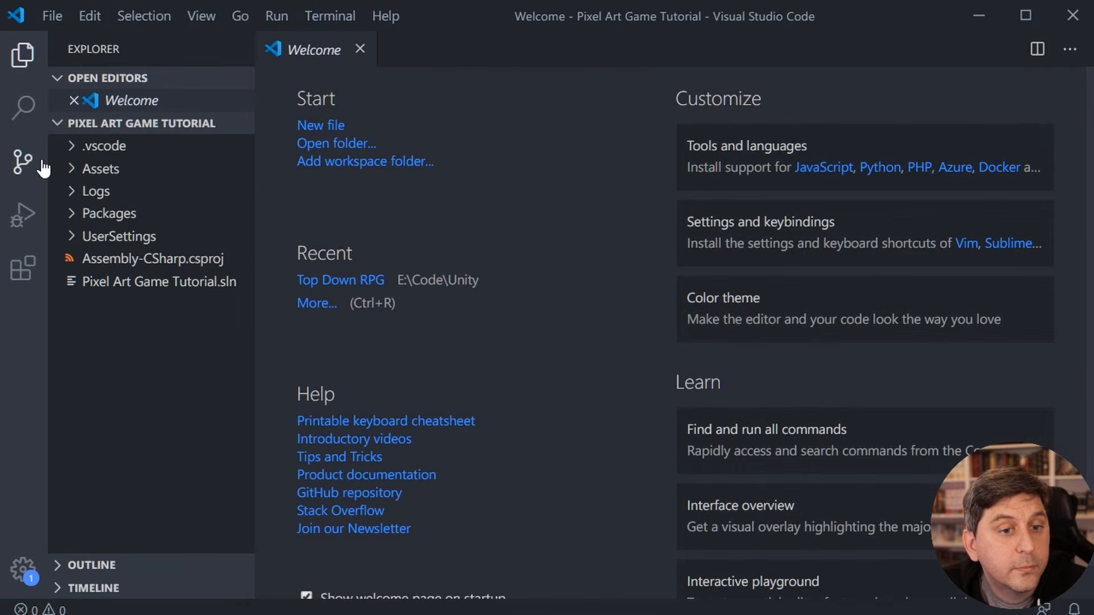
- Open PlayerMovement.cs from the project's Assets/Scripts folder
{"action": "left_click", "coordinate": [72, 168]}
{"action": "left_click", "coordinate": [80, 237]}
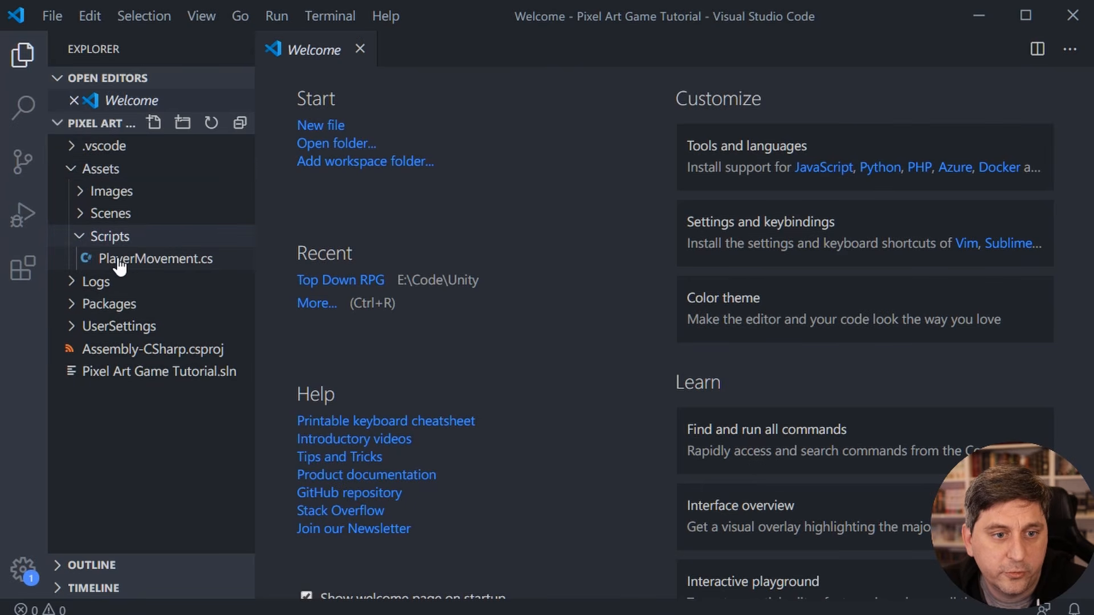
{"action": "left_click", "coordinate": [119, 261]}
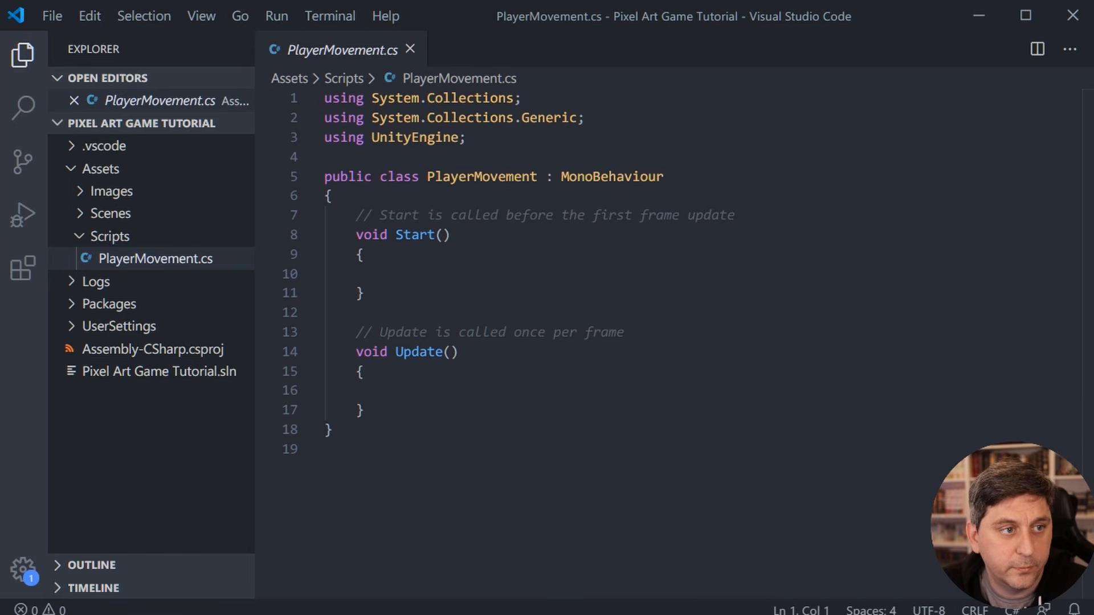
{"action": "left_click_drag", "start_coordinate": [0, 80], "coordinate": [0, 57]}
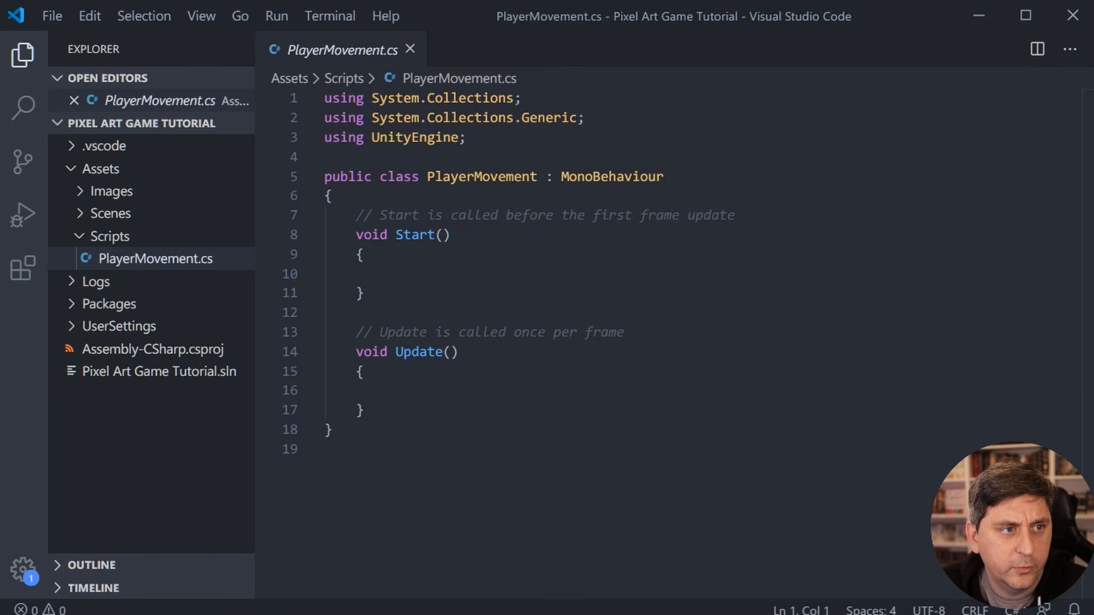
- Open PlayerMovement.cs from the Top Down RPG project's Assets/Scripts folder under Code > Unity
{"action": "left_click", "coordinate": [49, 17]}
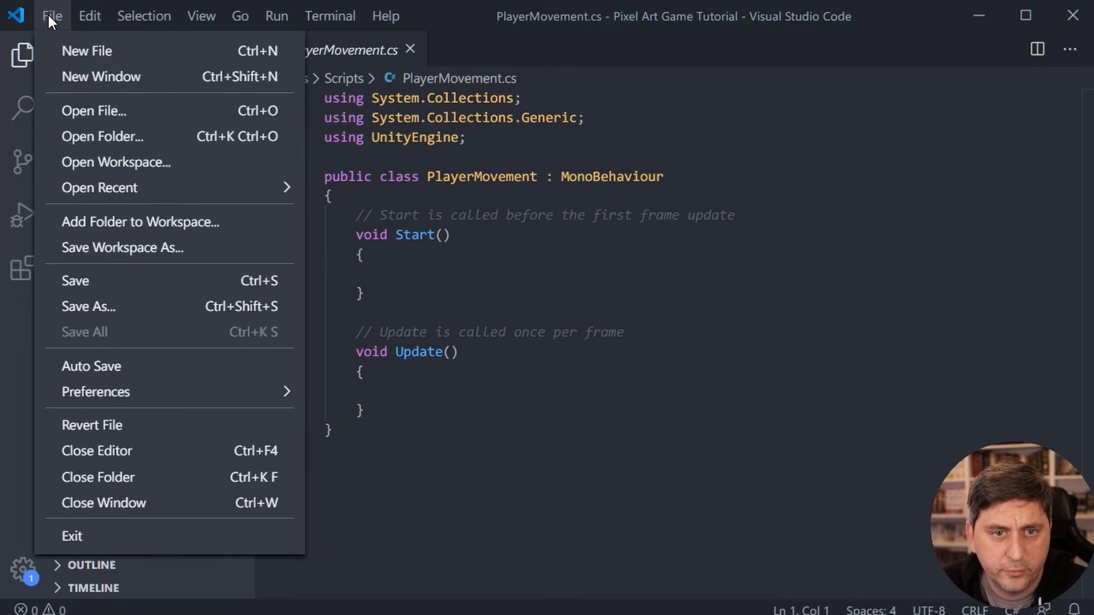
{"action": "left_click", "coordinate": [135, 112]}
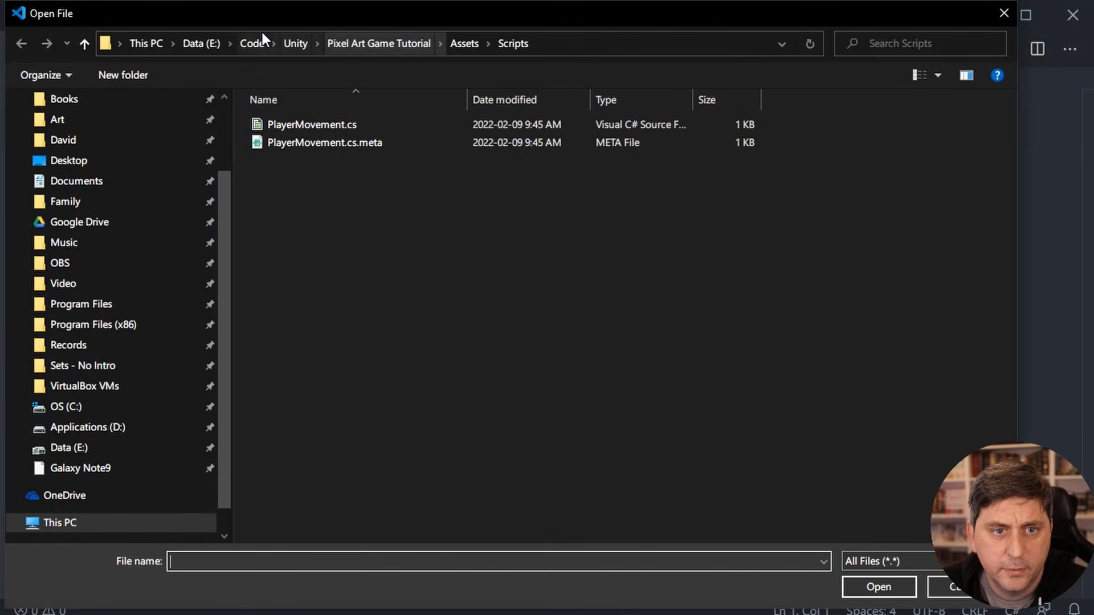
{"action": "left_click", "coordinate": [290, 43]}
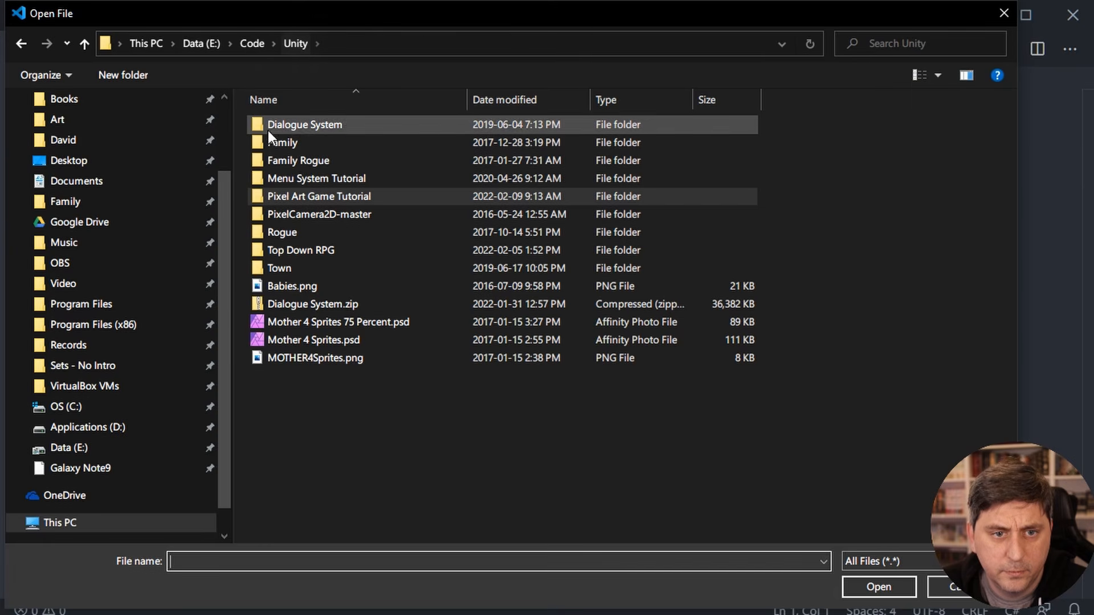
{"action": "double_click", "coordinate": [303, 248]}
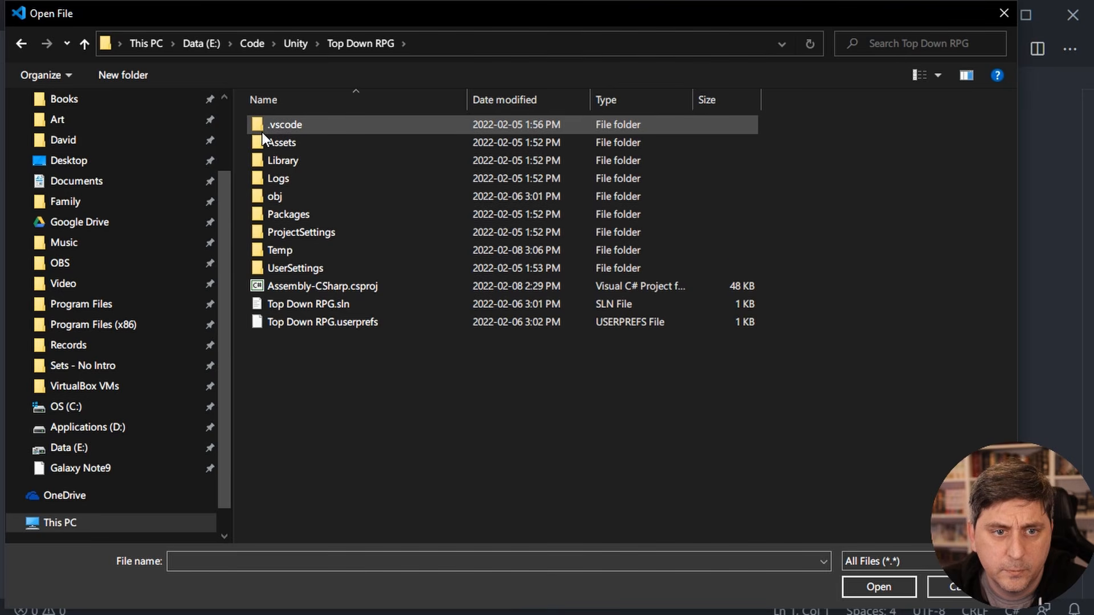
{"action": "double_click", "coordinate": [266, 140]}
{"action": "double_click", "coordinate": [278, 157]}
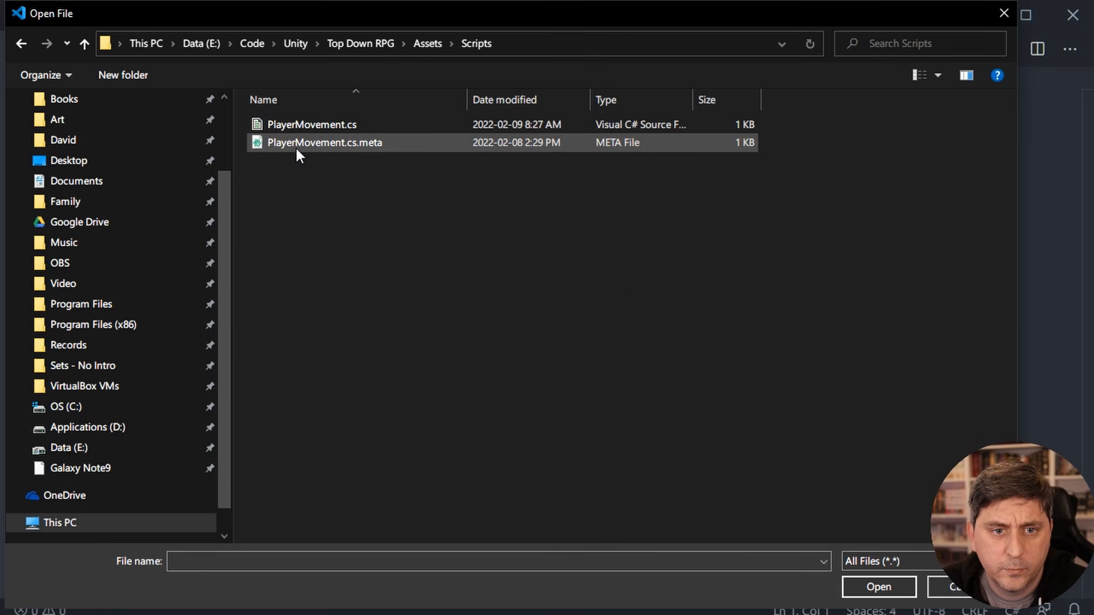
{"action": "left_click", "coordinate": [310, 123]}
{"action": "left_click", "coordinate": [883, 585]}
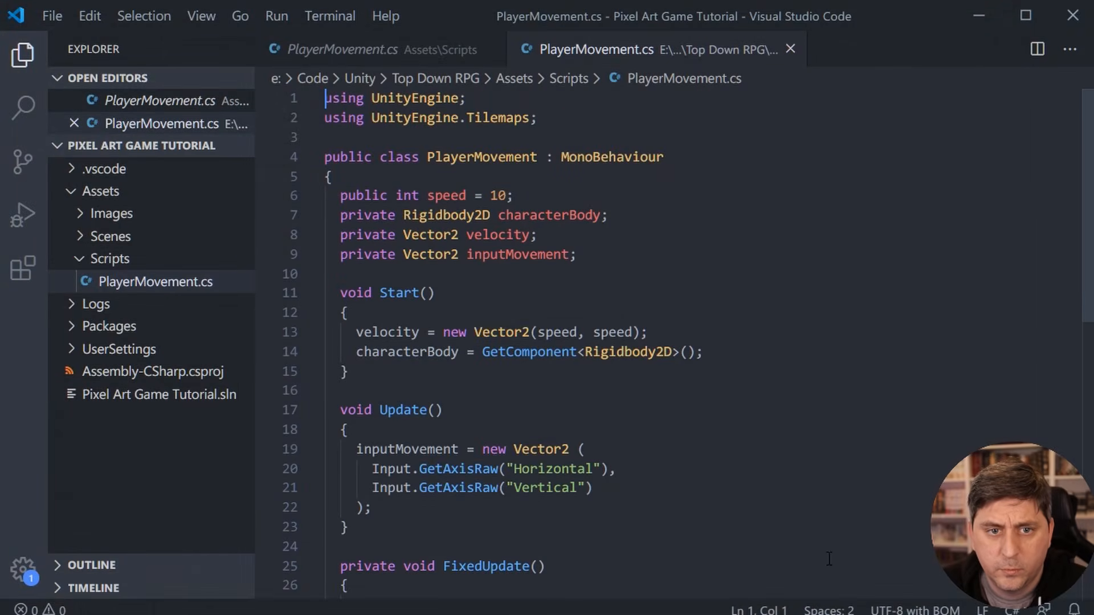
- Replace all code in the Pixel Art Game Tutorial's PlayerMovement.cs with the full code copied from the Top Down RPG script
{"action": "scroll", "coordinate": [686, 383], "scroll_direction": "down", "scroll_amount": 1}
{"action": "scroll", "coordinate": [687, 383], "scroll_direction": "up", "scroll_amount": 1}
{"action": "left_click", "coordinate": [862, 348]}
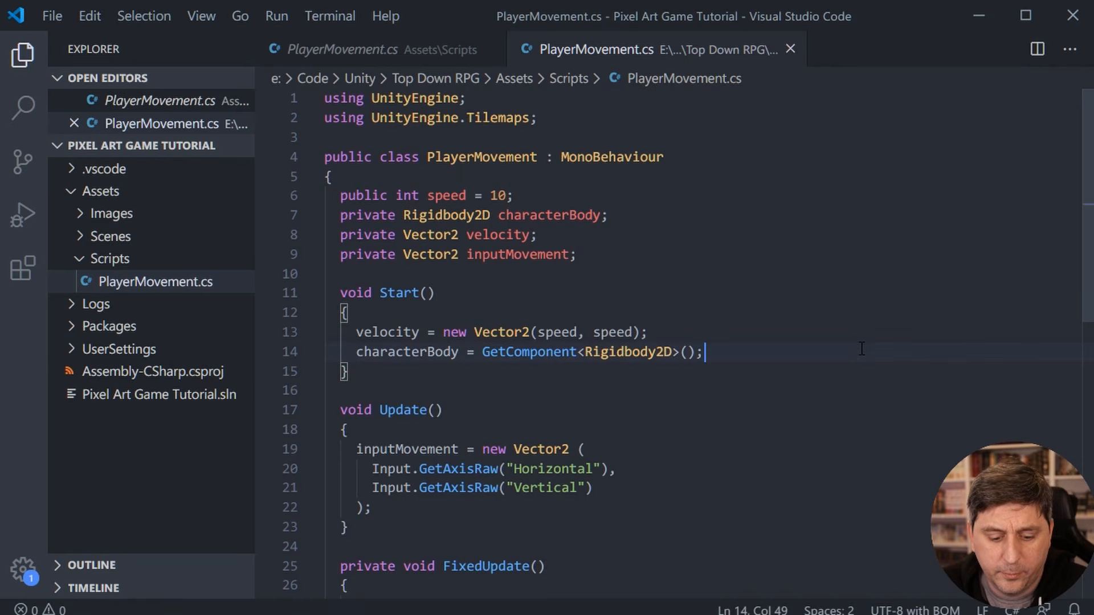
{"action": "key", "text": "ctrl+a"}
{"action": "key", "text": "ctrl+c"}
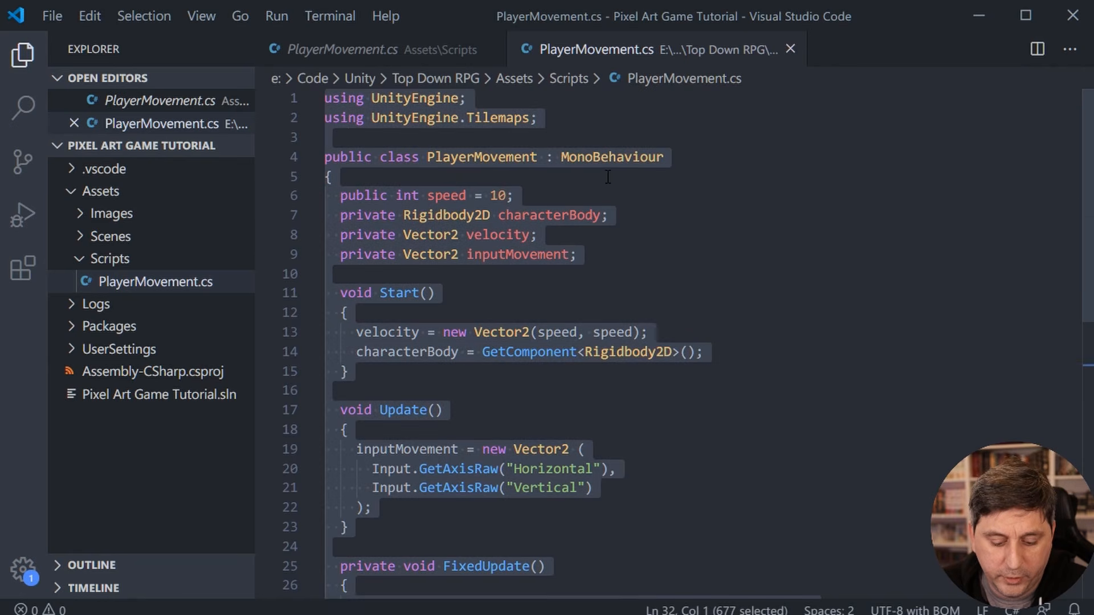
{"action": "left_click", "coordinate": [416, 49]}
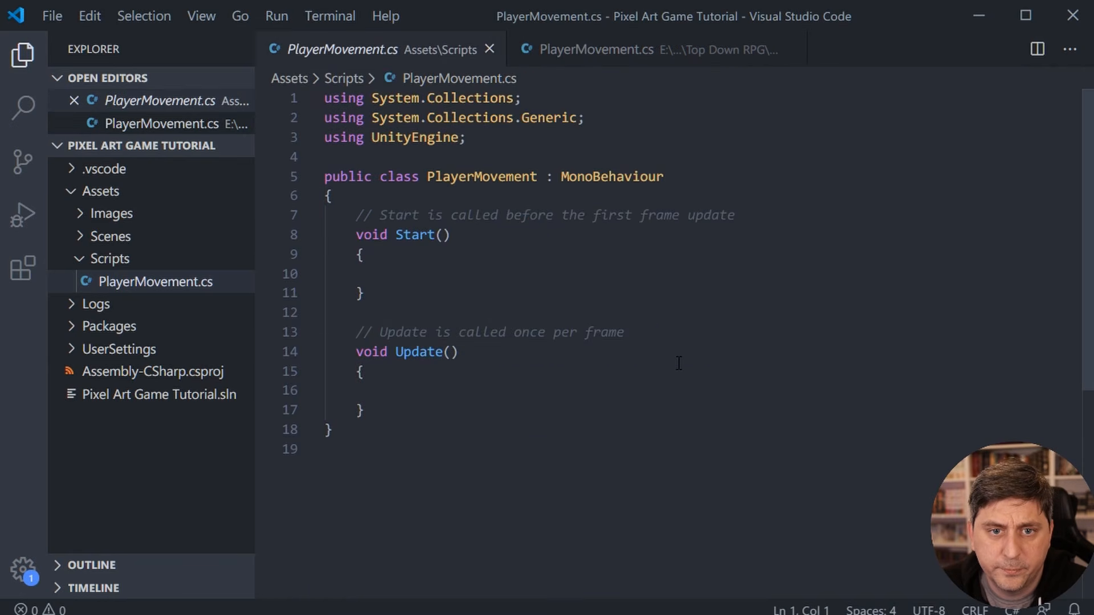
{"action": "key", "text": "ctrl+a"}
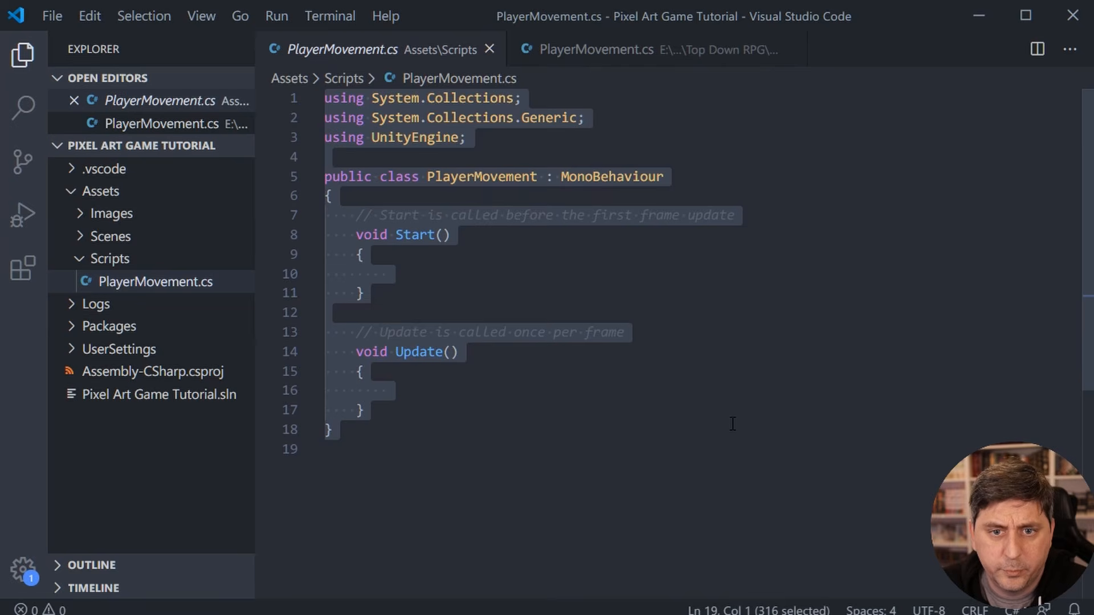
{"action": "key", "text": "ctrl+v"}
{"action": "scroll", "coordinate": [632, 338], "scroll_direction": "up", "scroll_amount": 3}
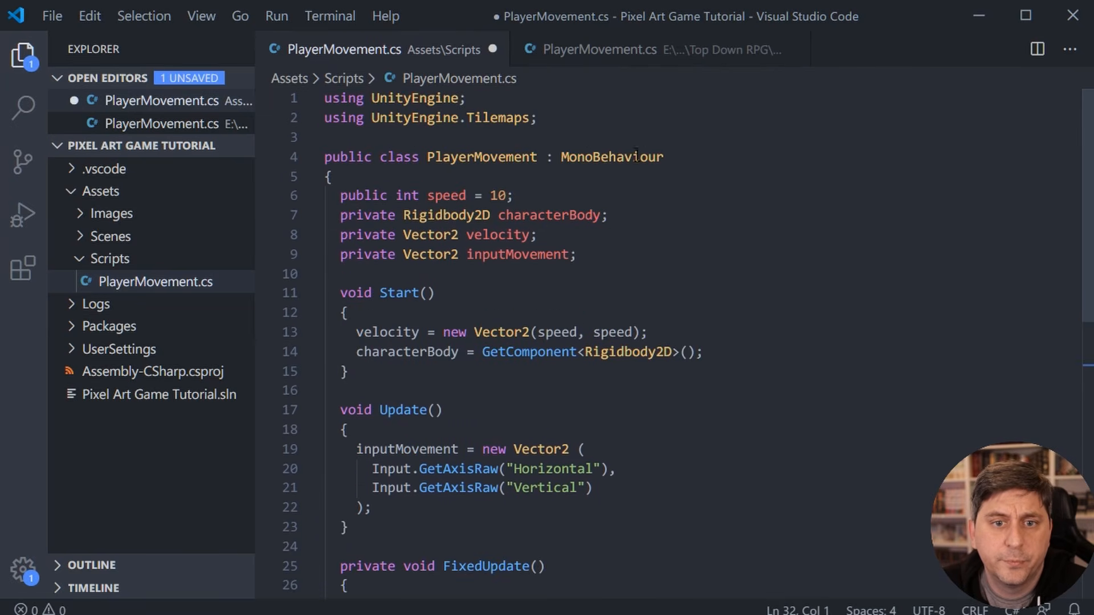
- Delete the "using UnityEngine.Tilemaps;" line from the PlayerMovement.cs in Assets/Scripts
{"action": "left_click", "coordinate": [826, 160]}
{"action": "left_click", "coordinate": [603, 93]}
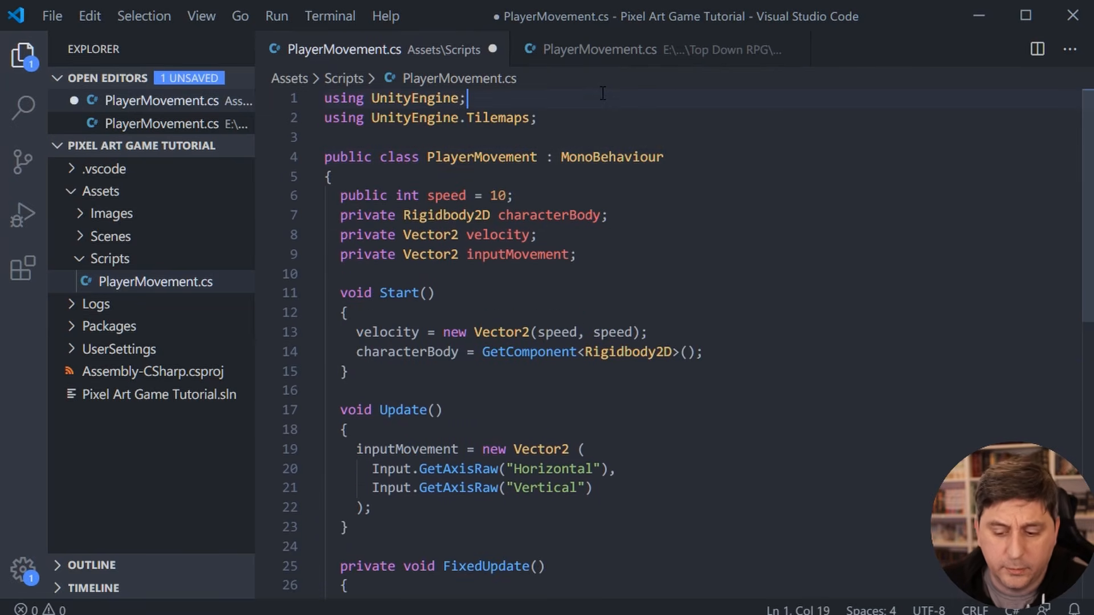
{"action": "key", "text": "Right"}
{"action": "key", "text": "shift+Down"}
{"action": "key", "text": "BackSpace"}
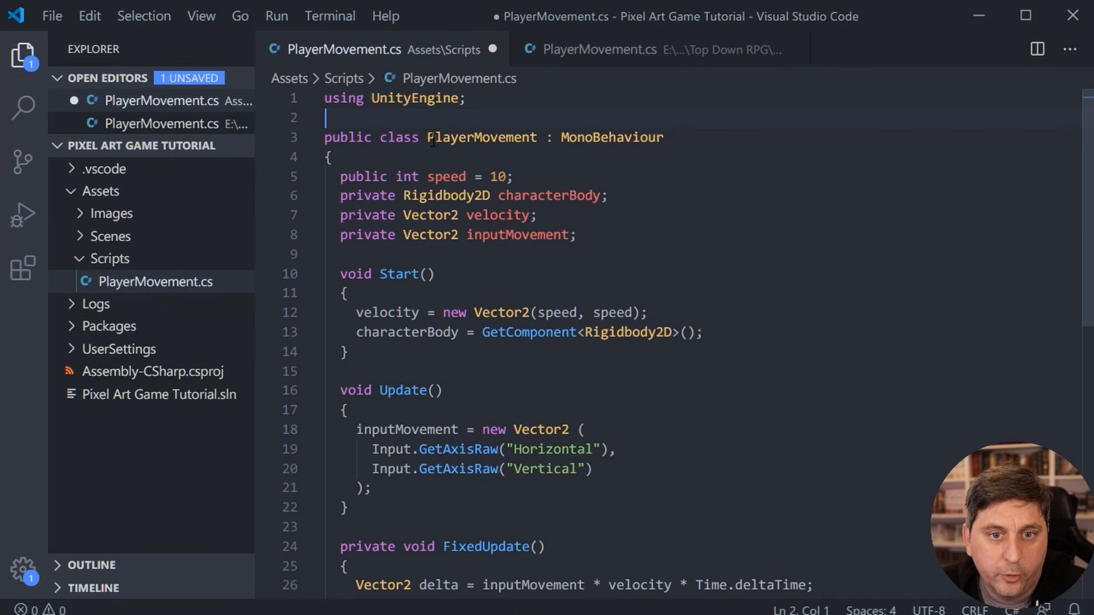
- Examine the PlayerMovement class name and the declarations of the public speed variable and the private characterBody variable
{"action": "double_click", "coordinate": [502, 137]}
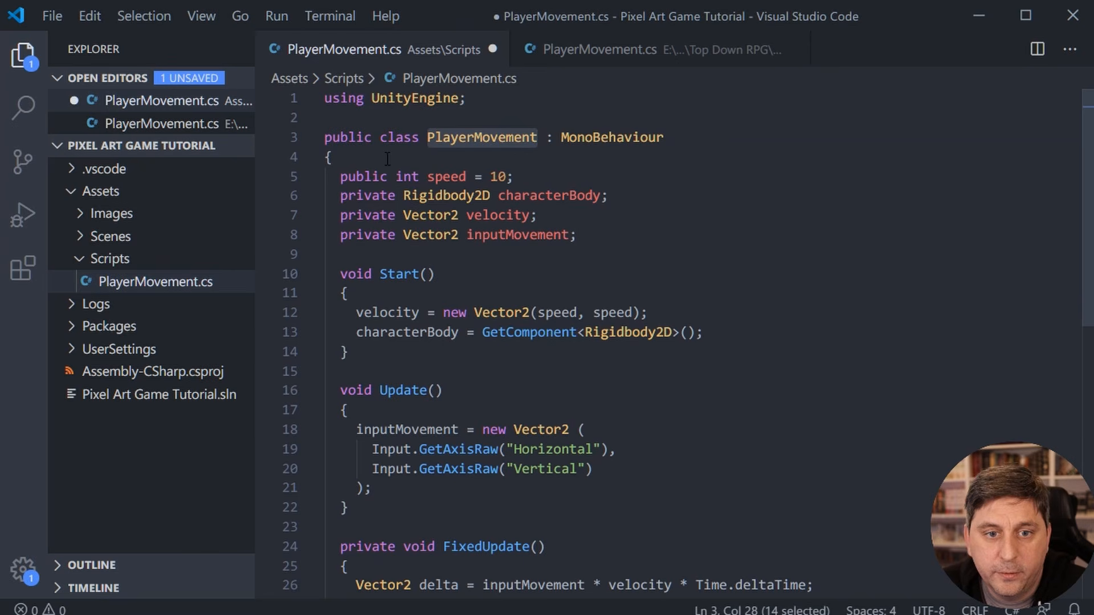
{"action": "left_click", "coordinate": [532, 176]}
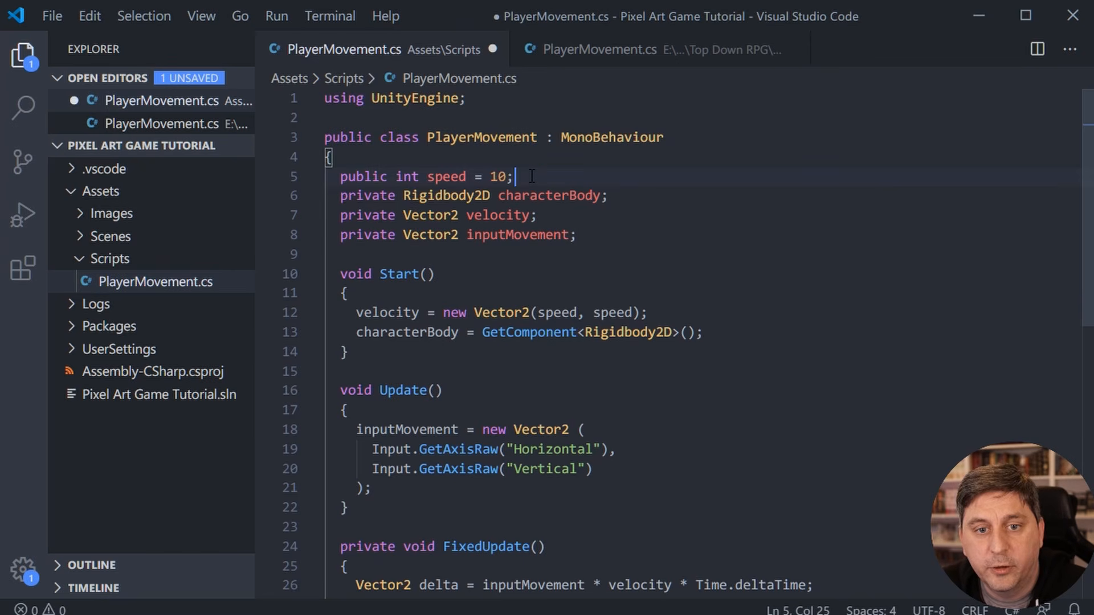
{"action": "left_click_drag", "start_coordinate": [531, 176], "coordinate": [345, 181]}
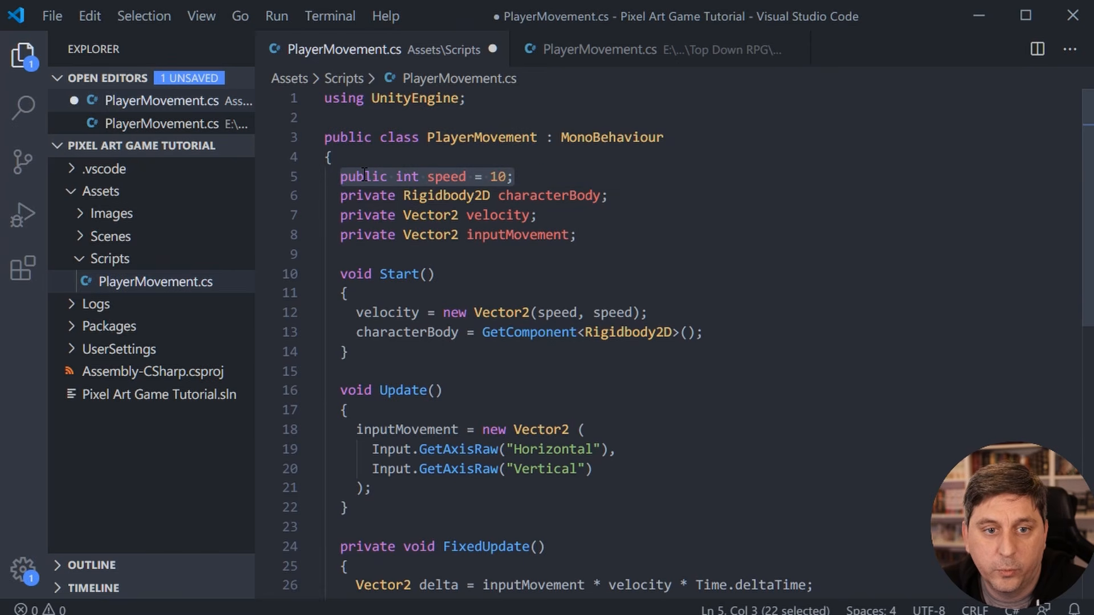
{"action": "double_click", "coordinate": [364, 176]}
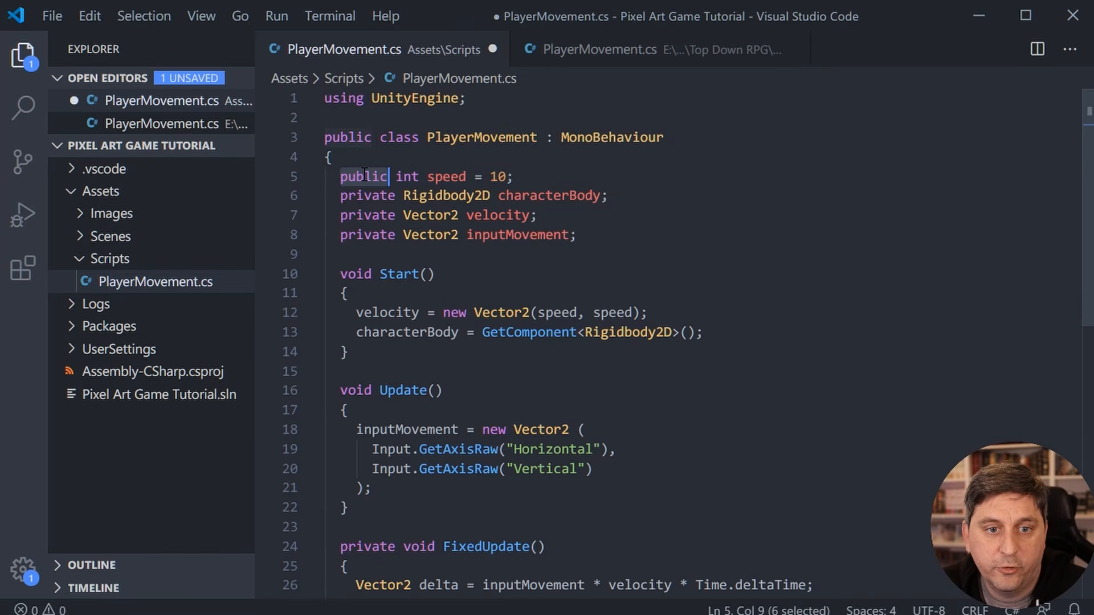
{"action": "double_click", "coordinate": [409, 177]}
{"action": "double_click", "coordinate": [456, 177]}
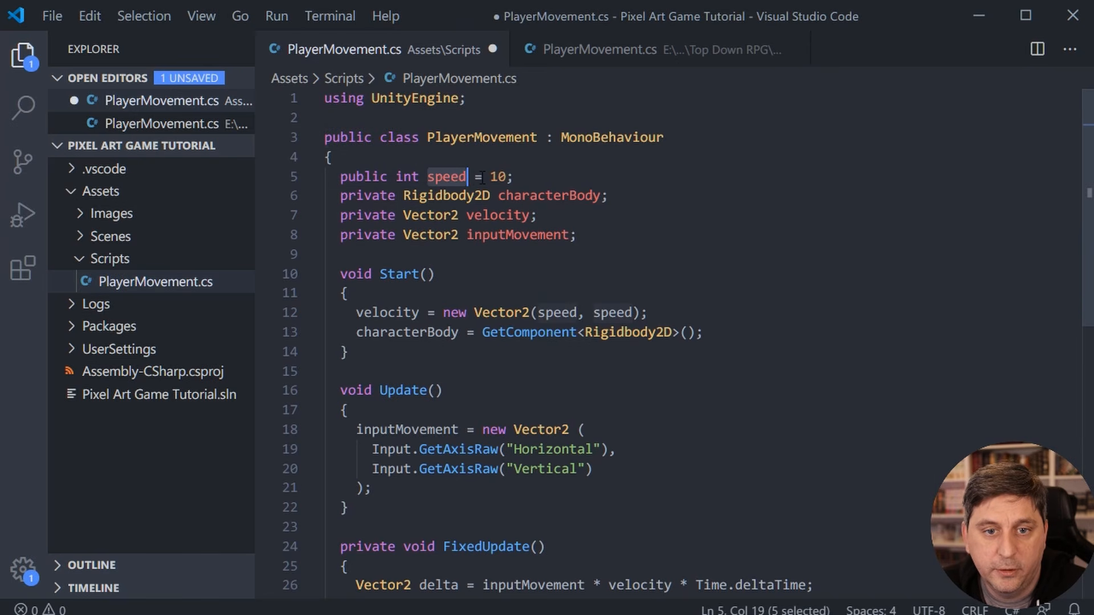
{"action": "left_click", "coordinate": [568, 175]}
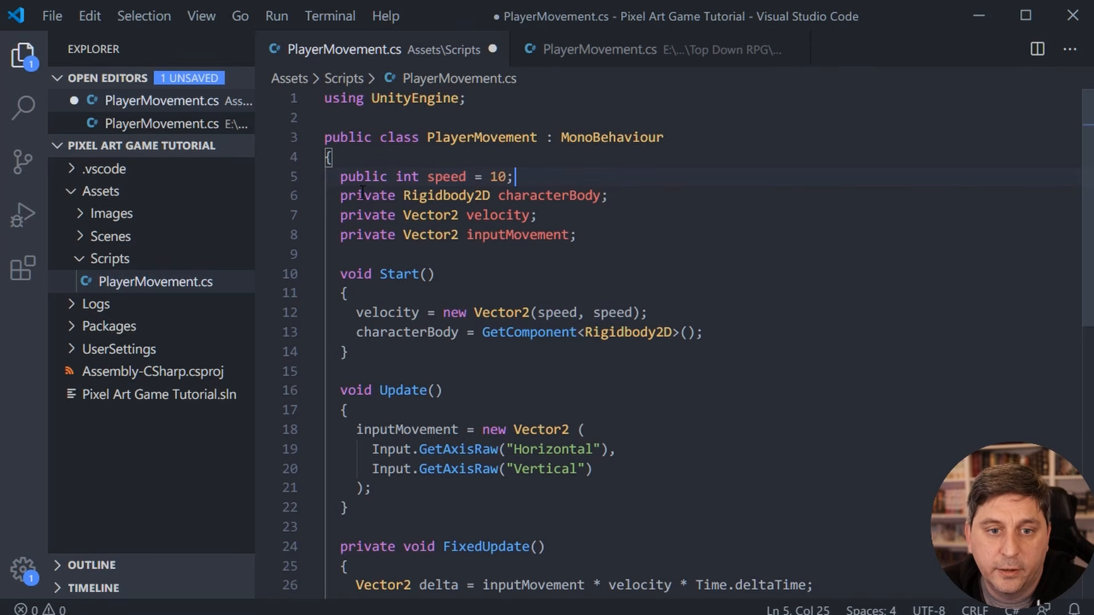
{"action": "left_click", "coordinate": [619, 196]}
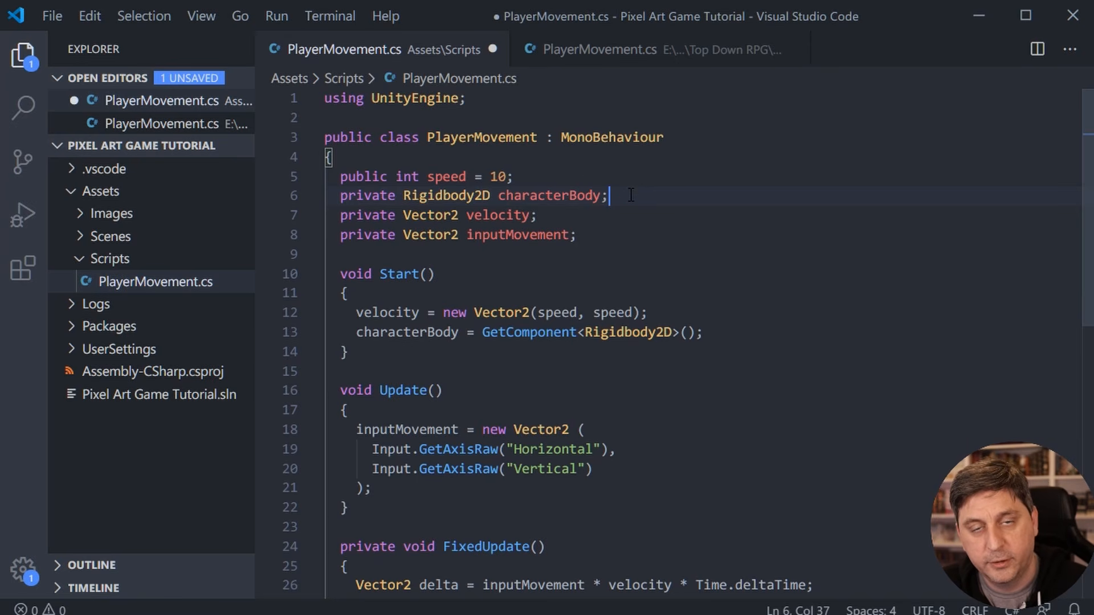
{"action": "left_click", "coordinate": [559, 174]}
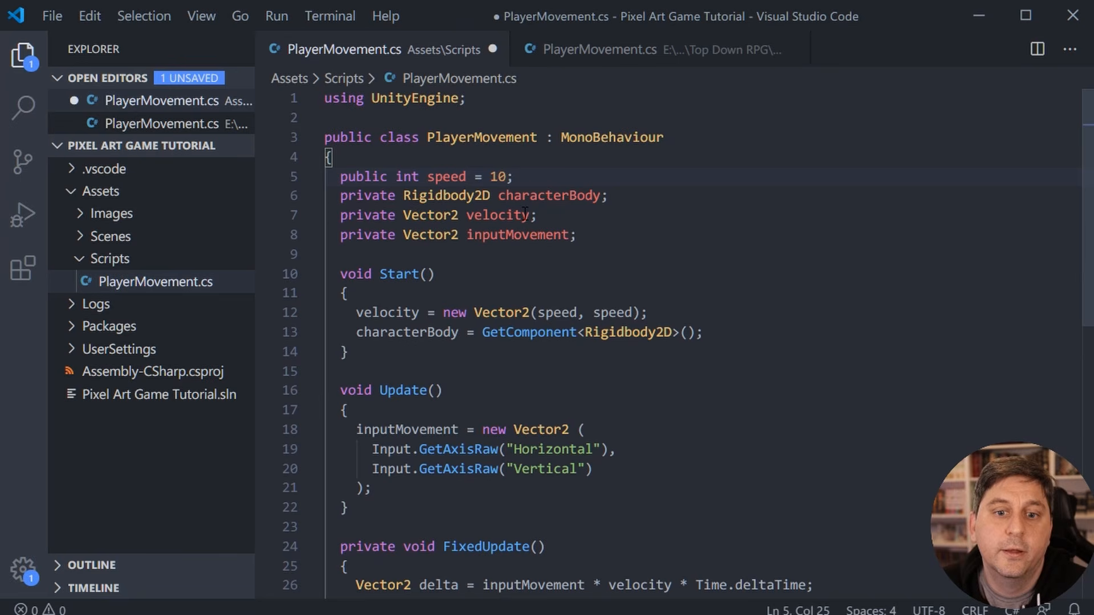
- Examine the private Vector2 declarations of velocity and inputMovement in the PlayerMovement class
{"action": "left_click", "coordinate": [600, 223]}
{"action": "left_click", "coordinate": [612, 235]}
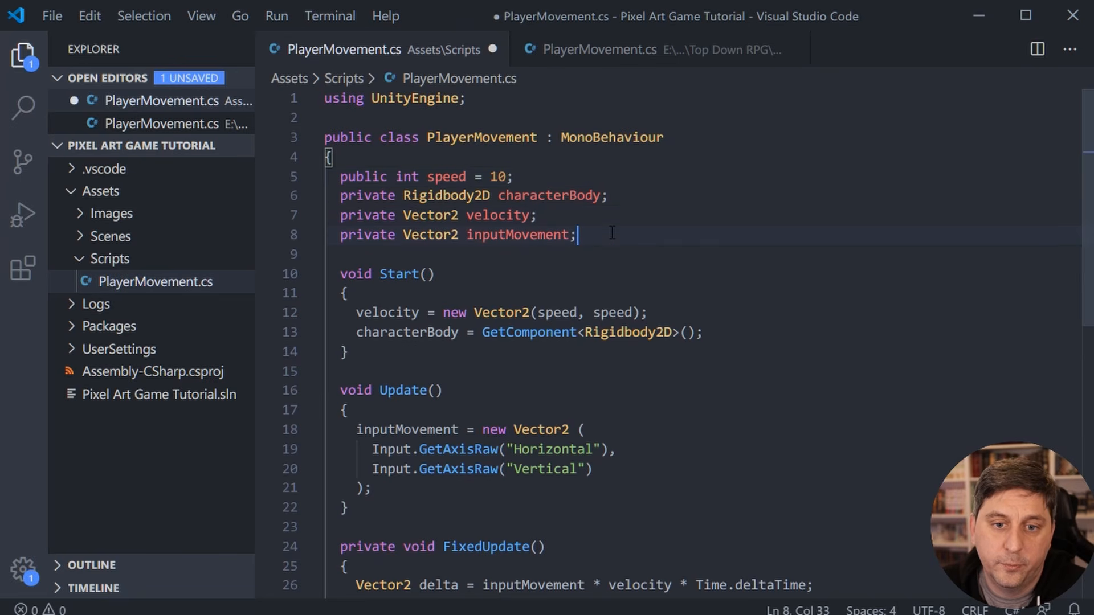
{"action": "left_click", "coordinate": [569, 217]}
{"action": "left_click_drag", "start_coordinate": [569, 217], "coordinate": [342, 219]}
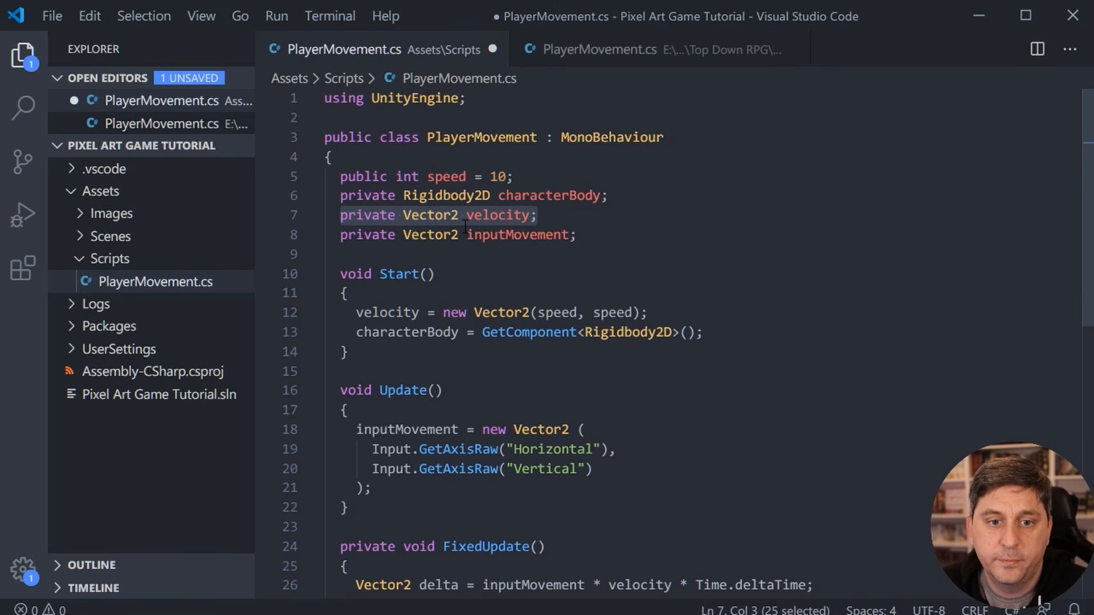
{"action": "double_click", "coordinate": [437, 215]}
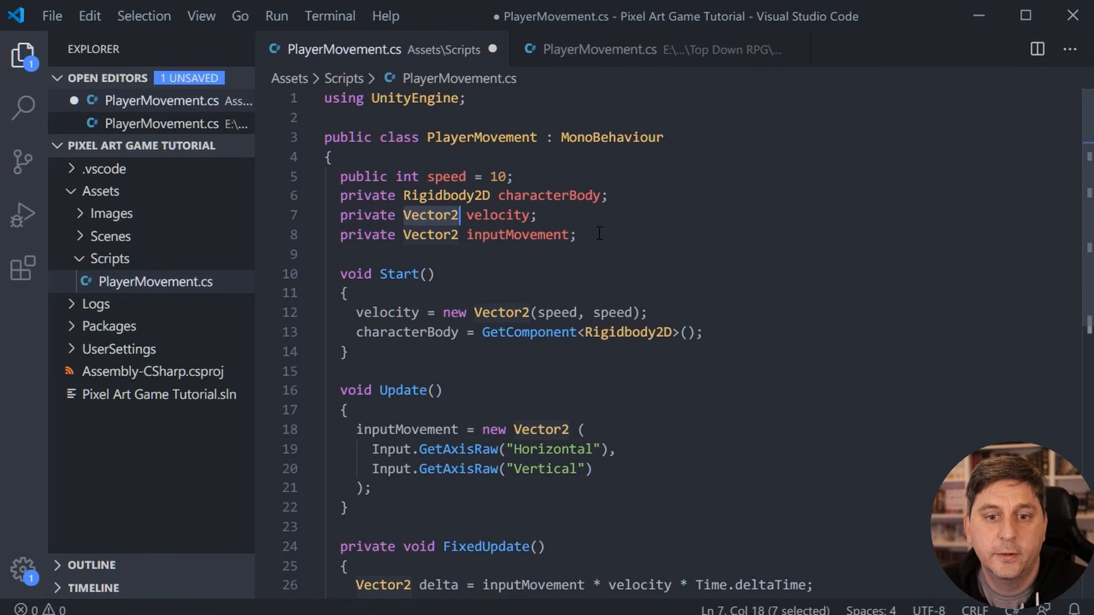
{"action": "left_click_drag", "start_coordinate": [589, 234], "coordinate": [341, 238]}
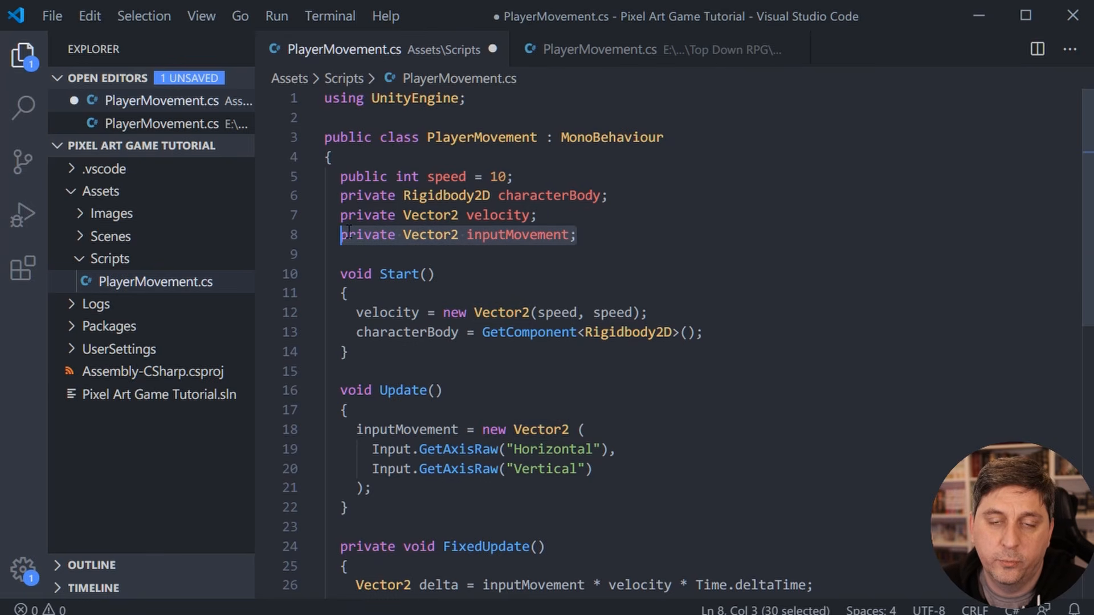
{"action": "double_click", "coordinate": [507, 238]}
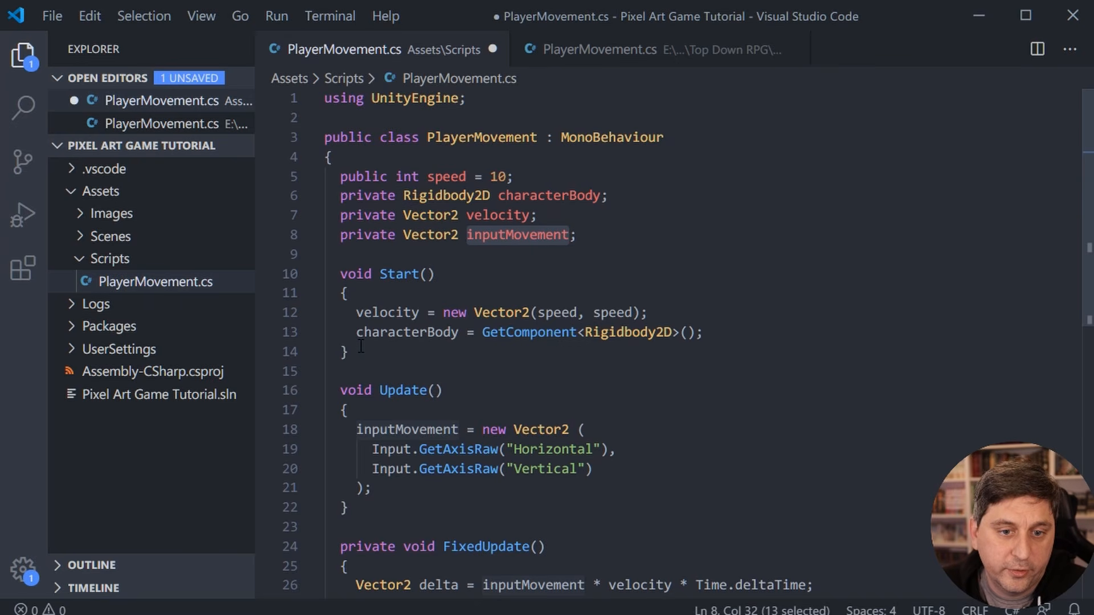
- Examine how the Start method assigns velocity from speed and characterBody from the Rigidbody2D component
{"action": "left_click_drag", "start_coordinate": [361, 349], "coordinate": [322, 268]}
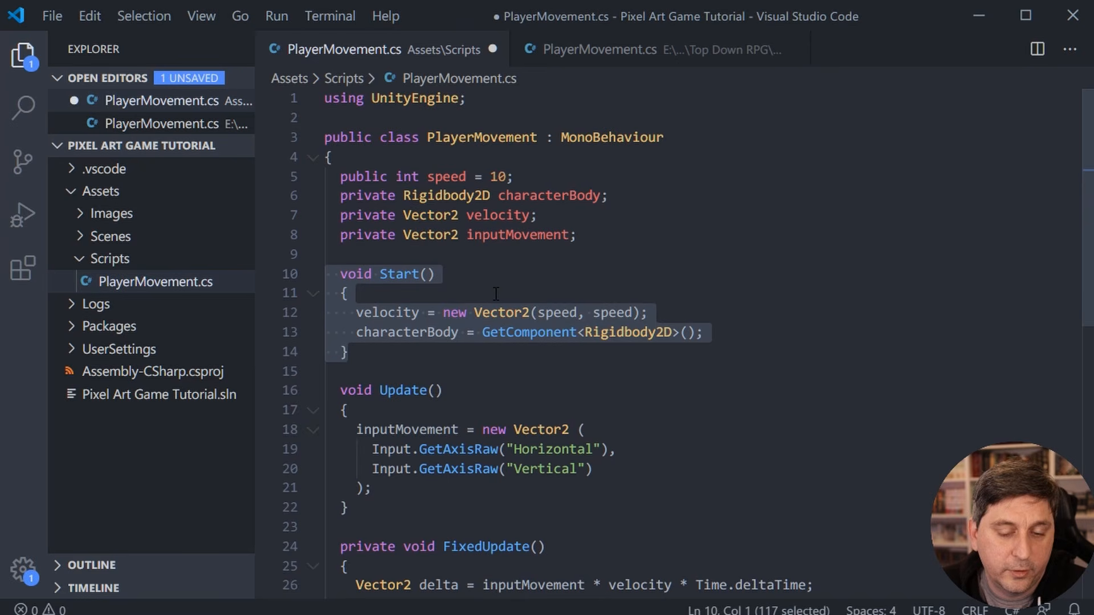
{"action": "double_click", "coordinate": [399, 314]}
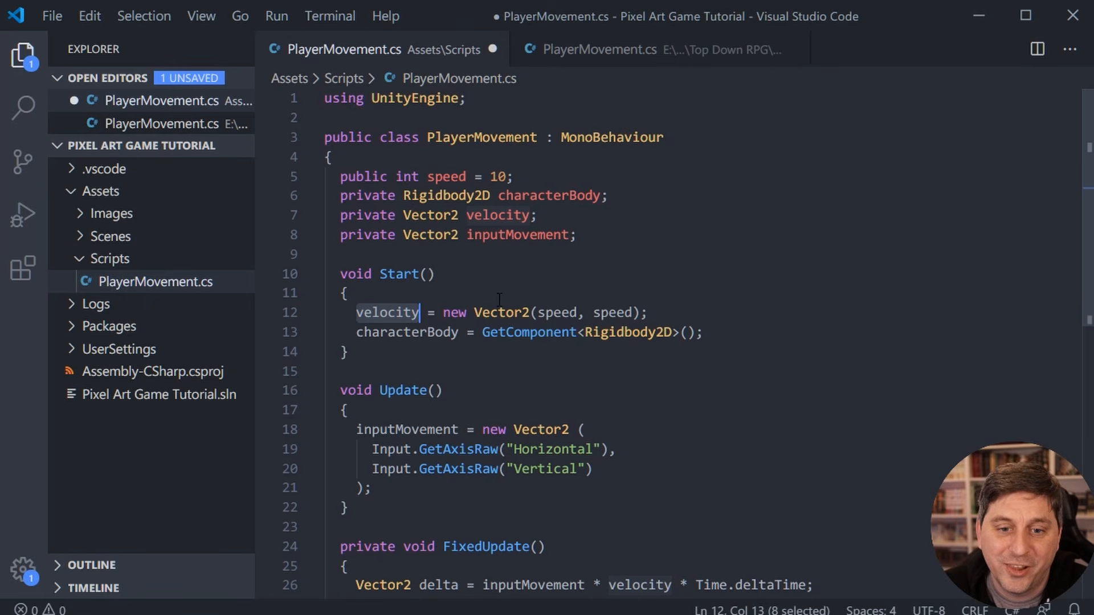
{"action": "double_click", "coordinate": [555, 312]}
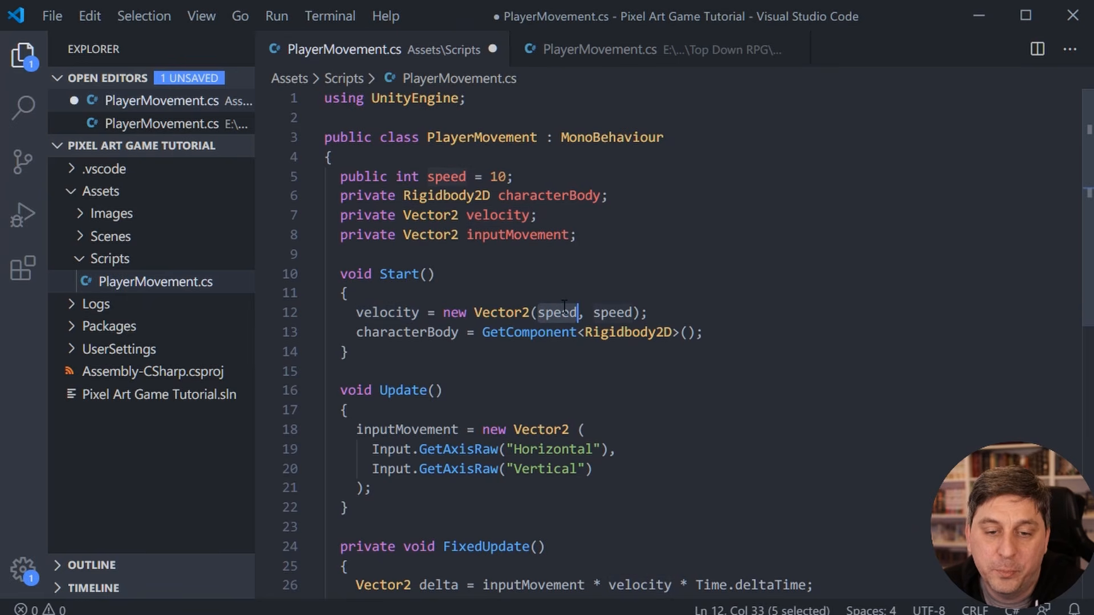
{"action": "double_click", "coordinate": [615, 312]}
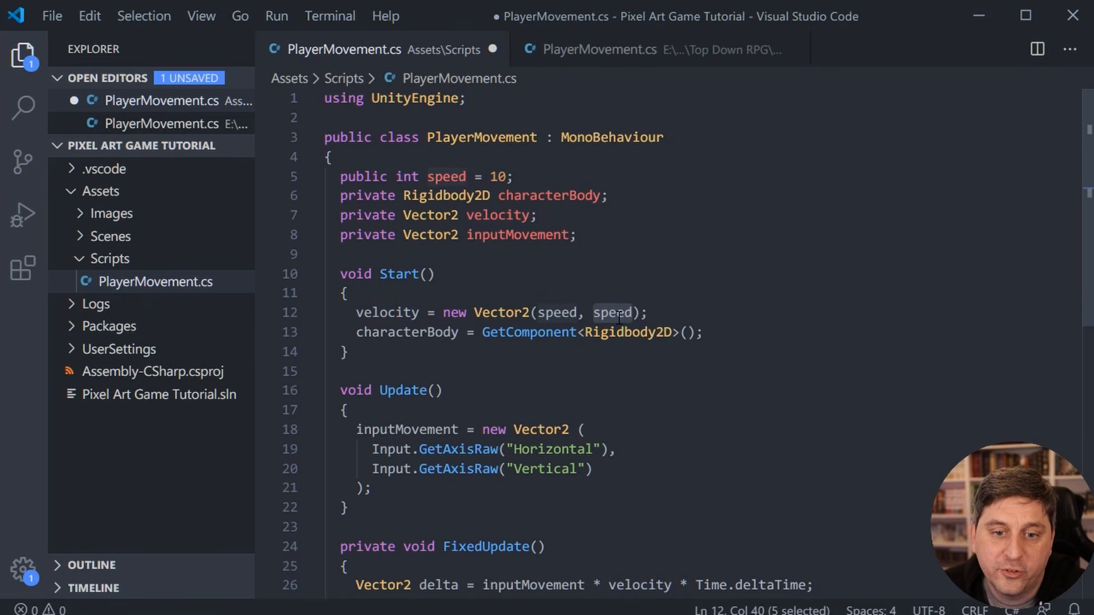
{"action": "double_click", "coordinate": [378, 332]}
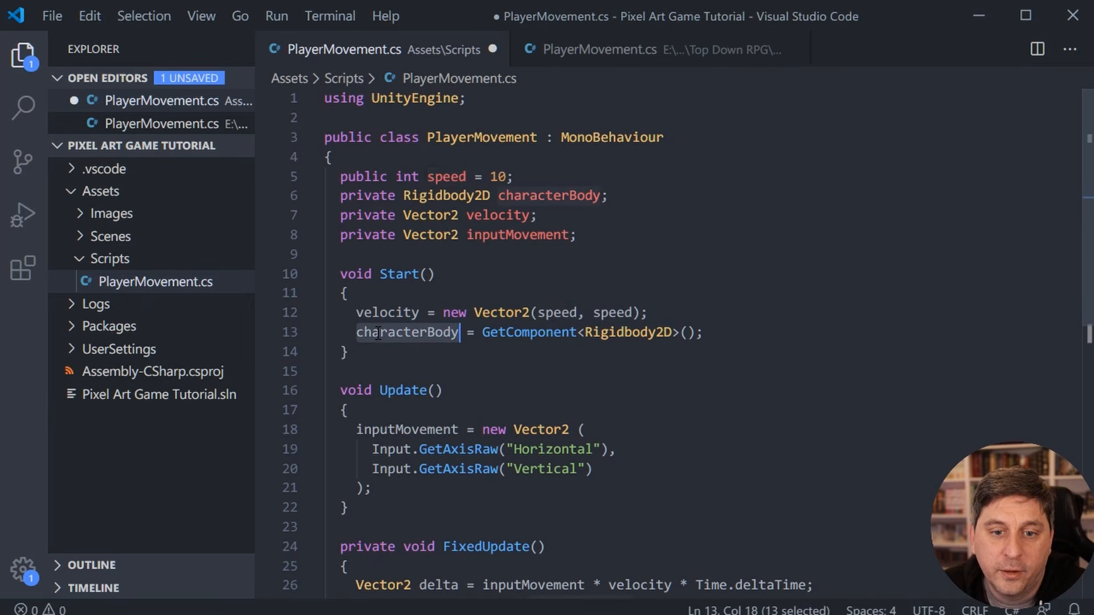
{"action": "double_click", "coordinate": [593, 339]}
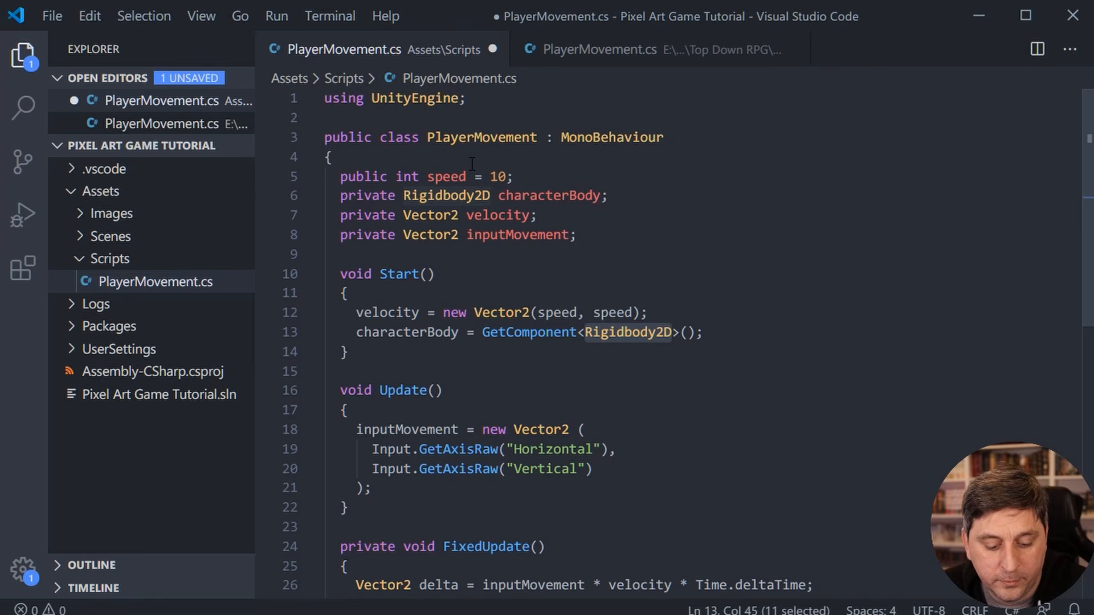
{"action": "key", "text": "alt"}
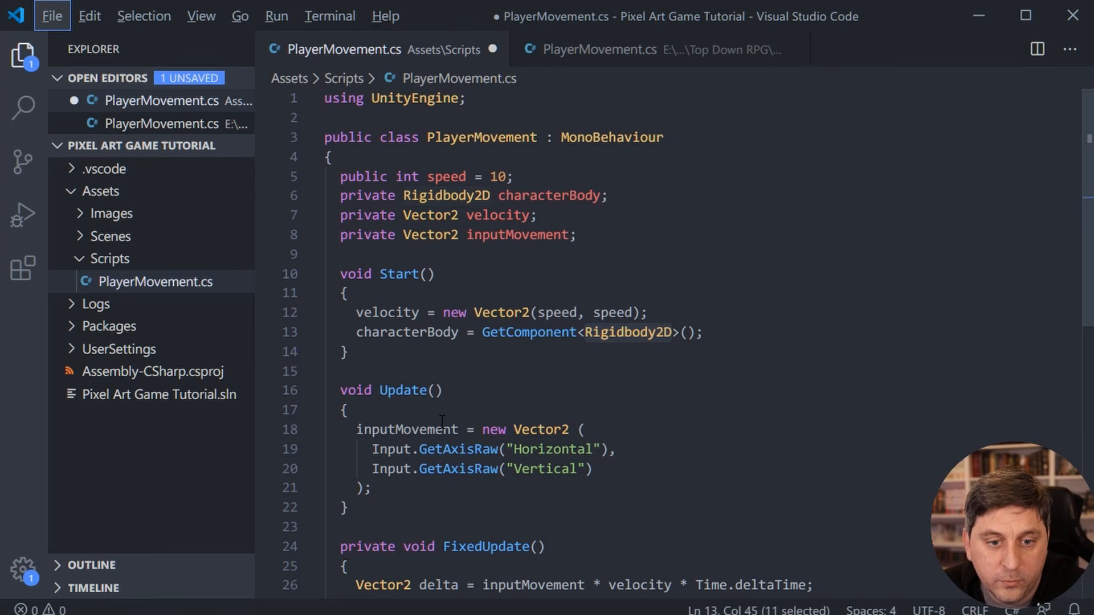
- Examine the Update method that builds inputMovement from the Horizontal and Vertical input axes
{"action": "scroll", "coordinate": [412, 414], "scroll_direction": "down", "scroll_amount": 1}
{"action": "left_click_drag", "start_coordinate": [356, 455], "coordinate": [309, 339]}
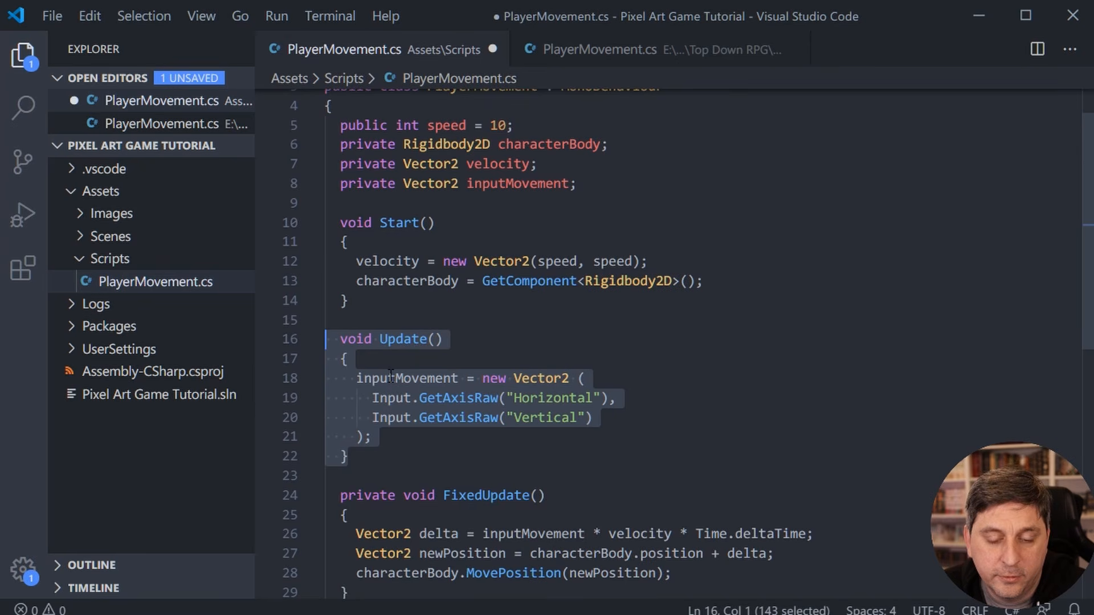
{"action": "left_click", "coordinate": [373, 462]}
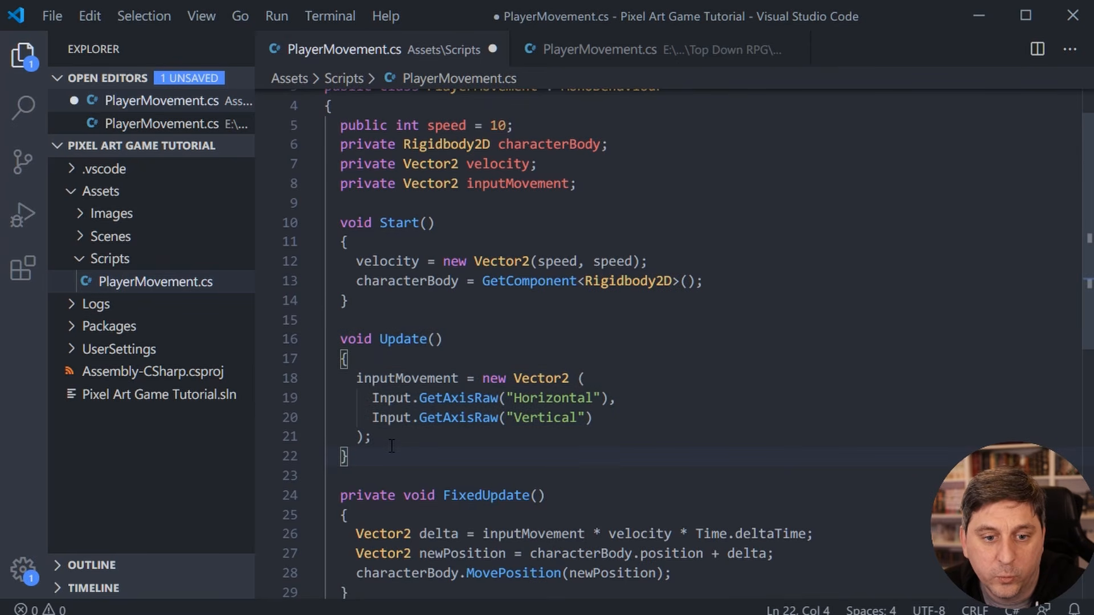
- Examine the inputMovement assignment in Update and the full extent of the FixedUpdate method below it
{"action": "left_click_drag", "start_coordinate": [405, 439], "coordinate": [313, 380]}
{"action": "double_click", "coordinate": [406, 379]}
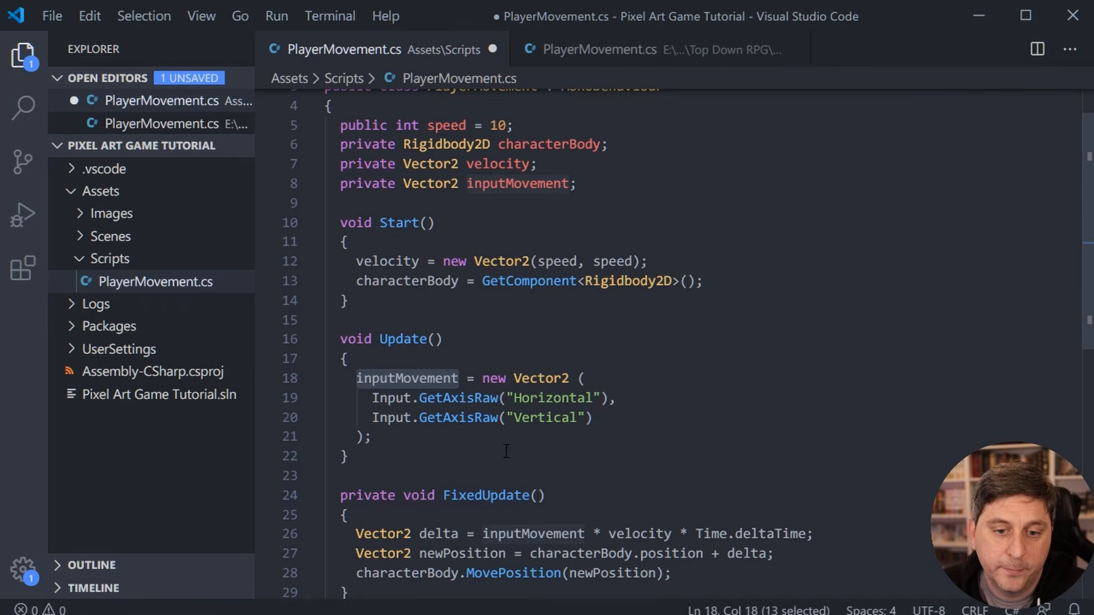
{"action": "scroll", "coordinate": [506, 451], "scroll_direction": "down", "scroll_amount": 2}
{"action": "left_click", "coordinate": [356, 486]}
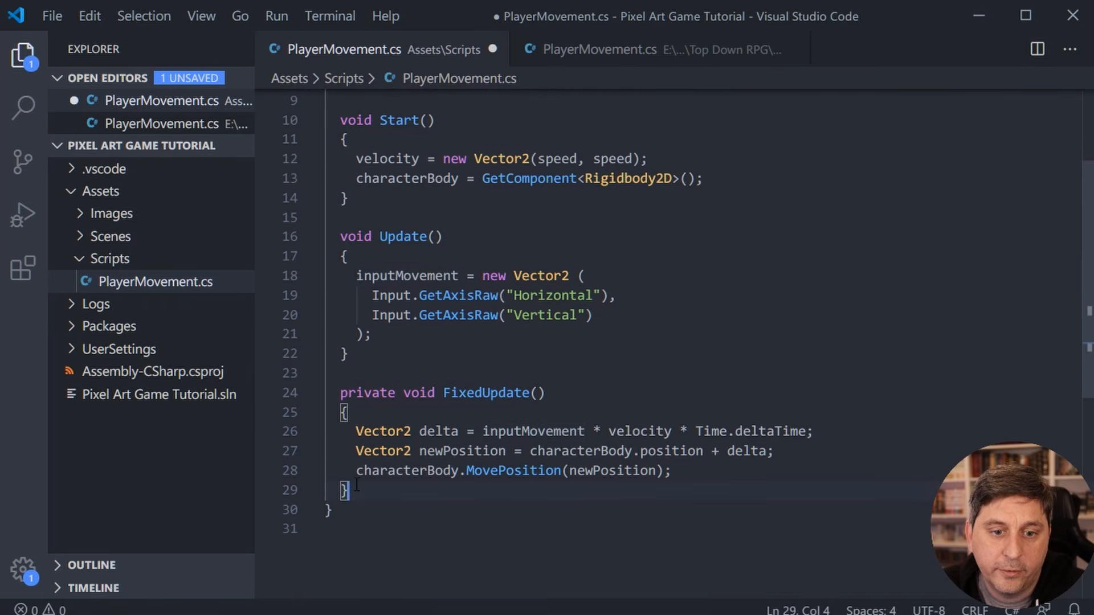
{"action": "left_click_drag", "start_coordinate": [356, 485], "coordinate": [302, 394]}
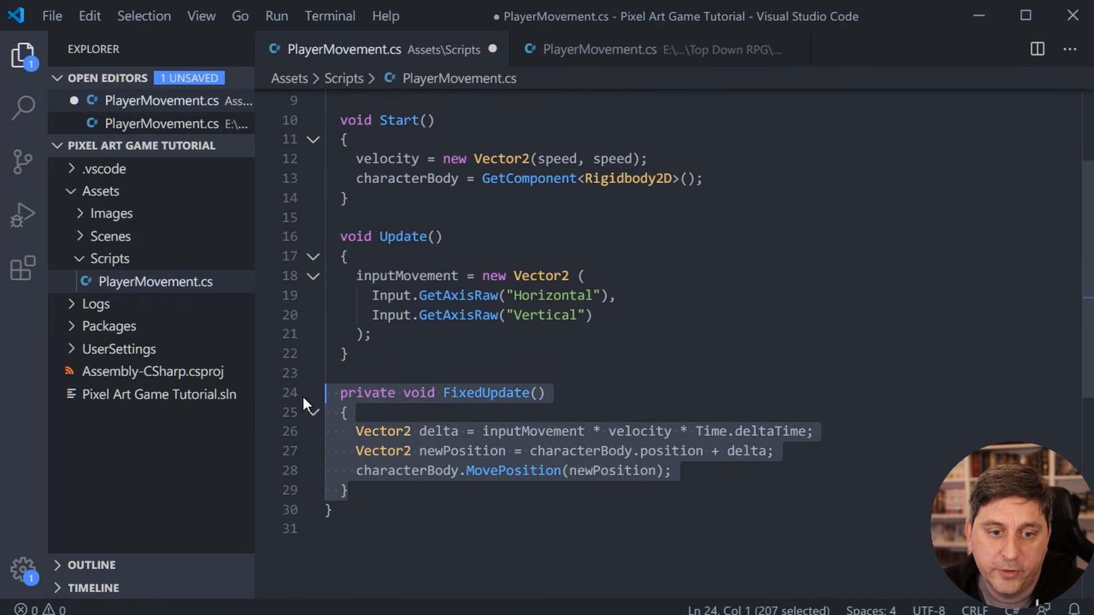
- Examine how FixedUpdate calculates delta from inputMovement, velocity and Time.deltaTime
{"action": "left_click", "coordinate": [561, 433]}
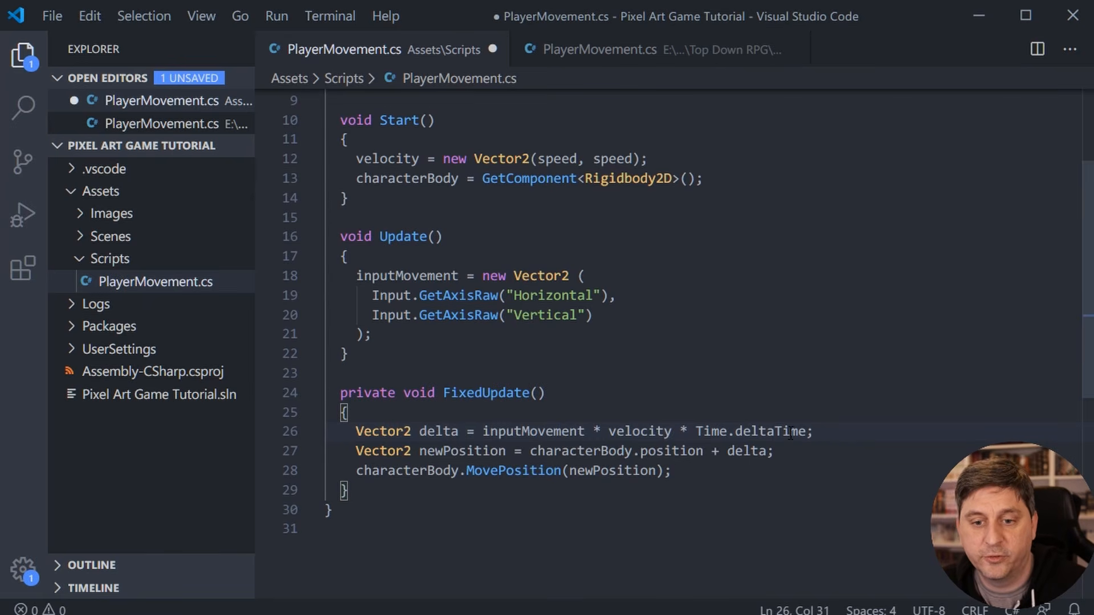
{"action": "double_click", "coordinate": [540, 432]}
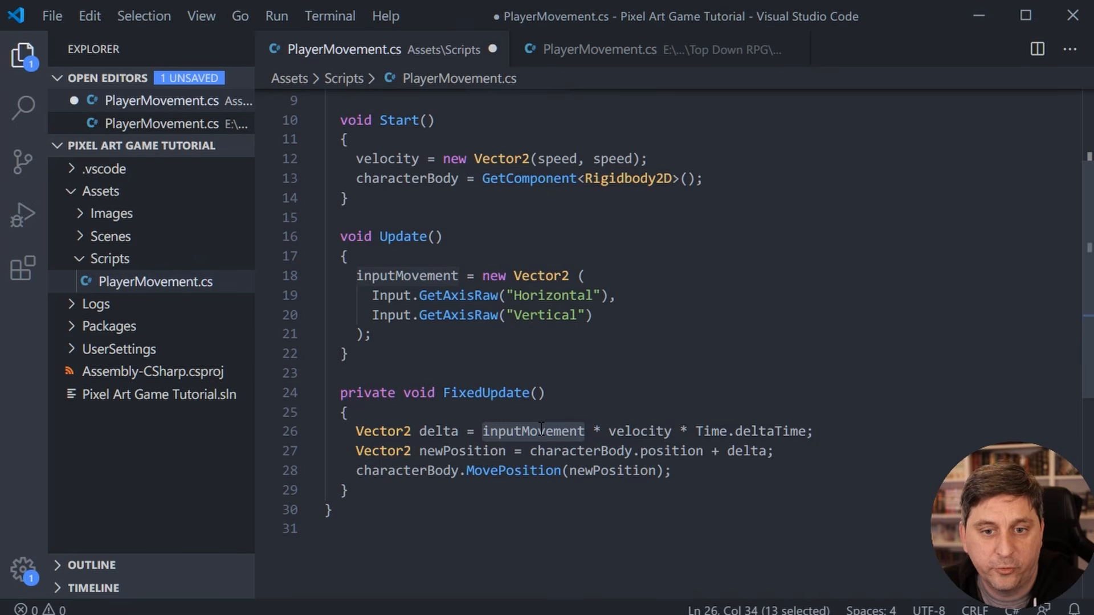
{"action": "double_click", "coordinate": [635, 431]}
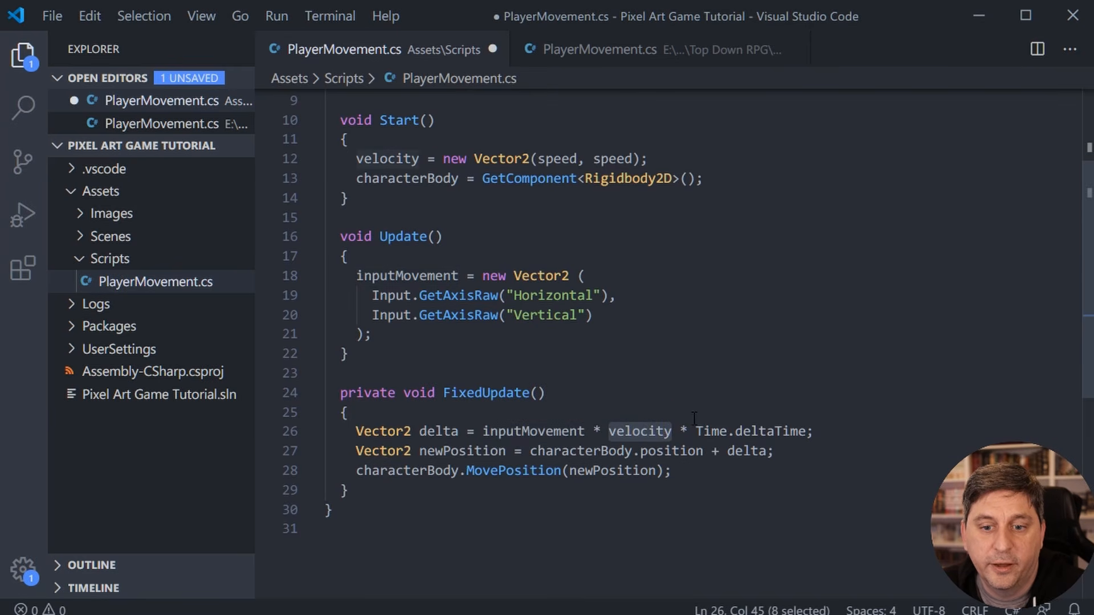
{"action": "left_click_drag", "start_coordinate": [679, 432], "coordinate": [808, 431]}
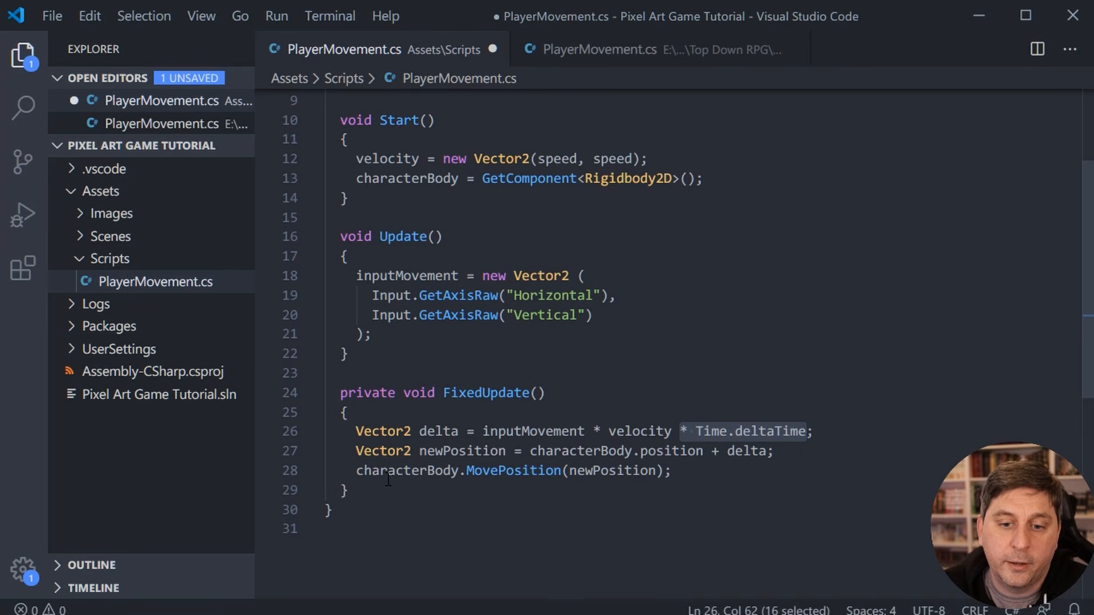
{"action": "left_click", "coordinate": [436, 432]}
- Examine how newPosition is calculated by adding delta to characterBody.position
{"action": "double_click", "coordinate": [487, 451]}
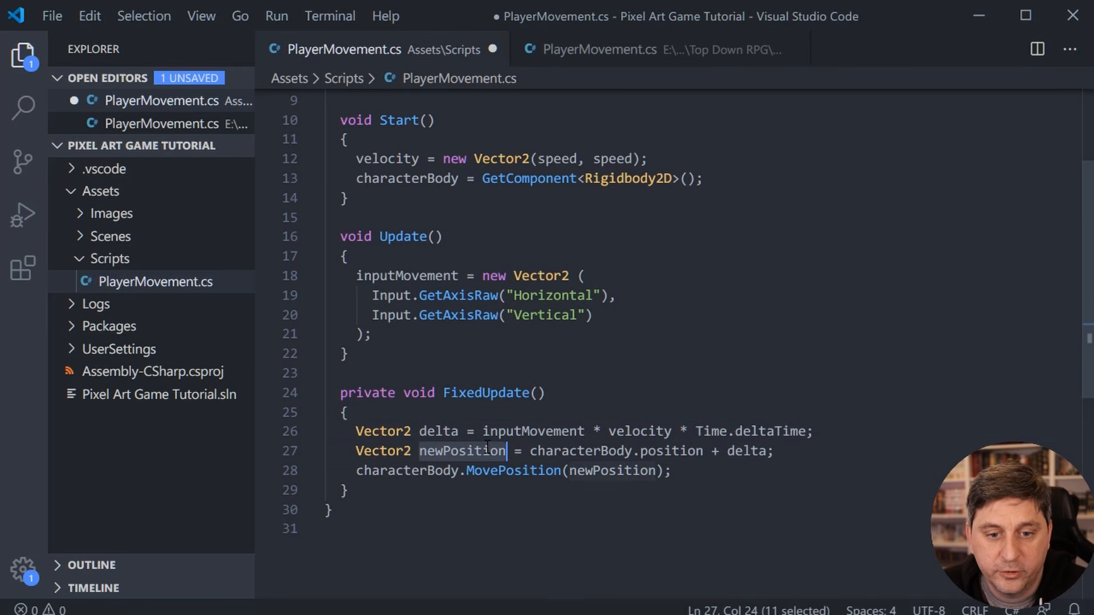
{"action": "double_click", "coordinate": [582, 453]}
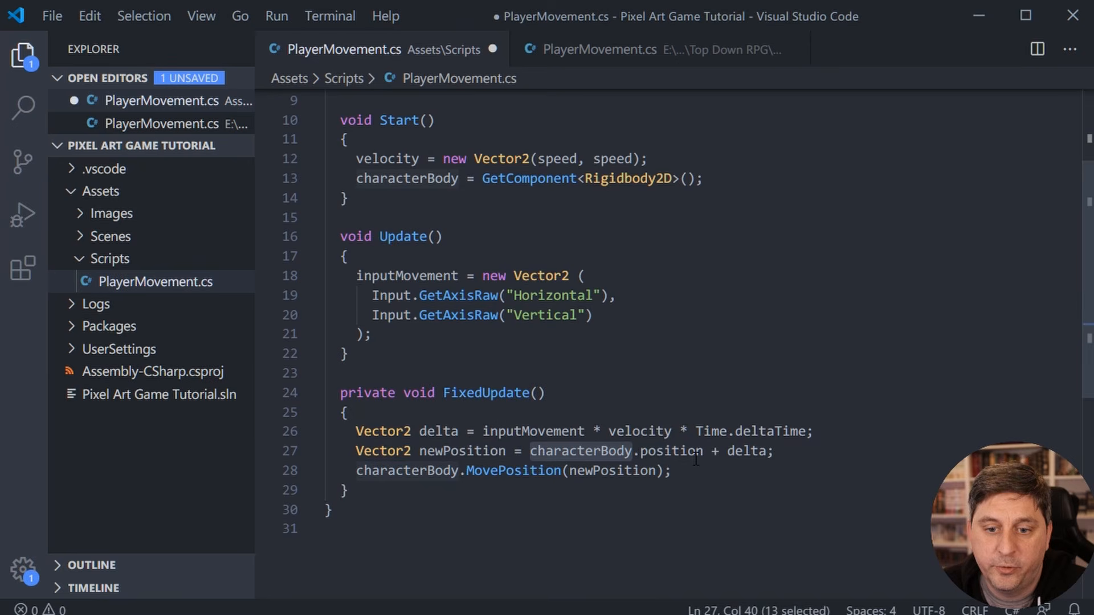
{"action": "left_click_drag", "start_coordinate": [705, 450], "coordinate": [530, 453]}
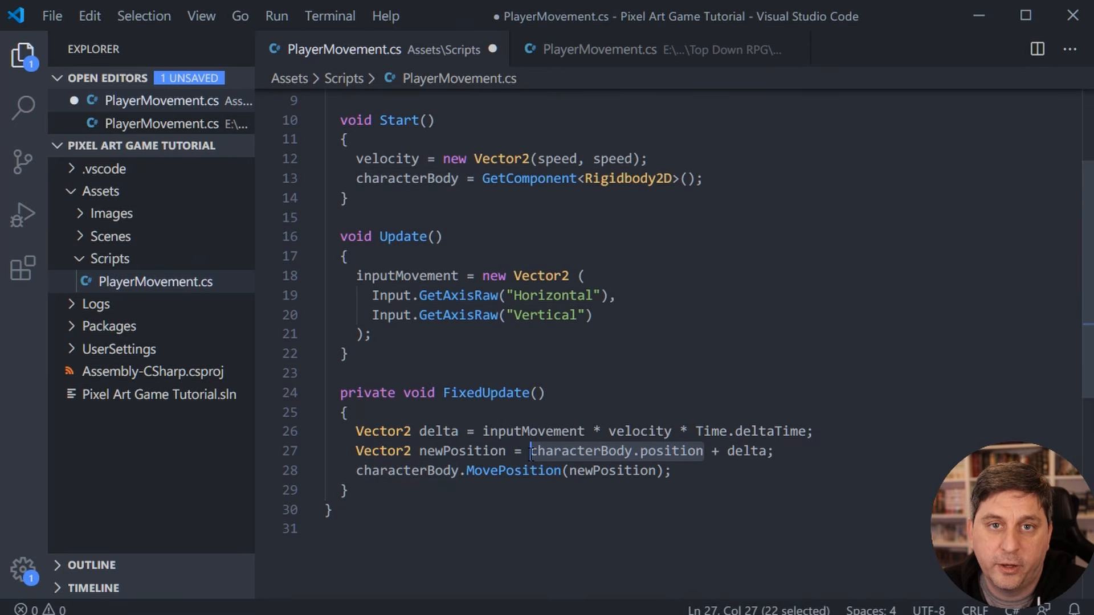
{"action": "double_click", "coordinate": [741, 451]}
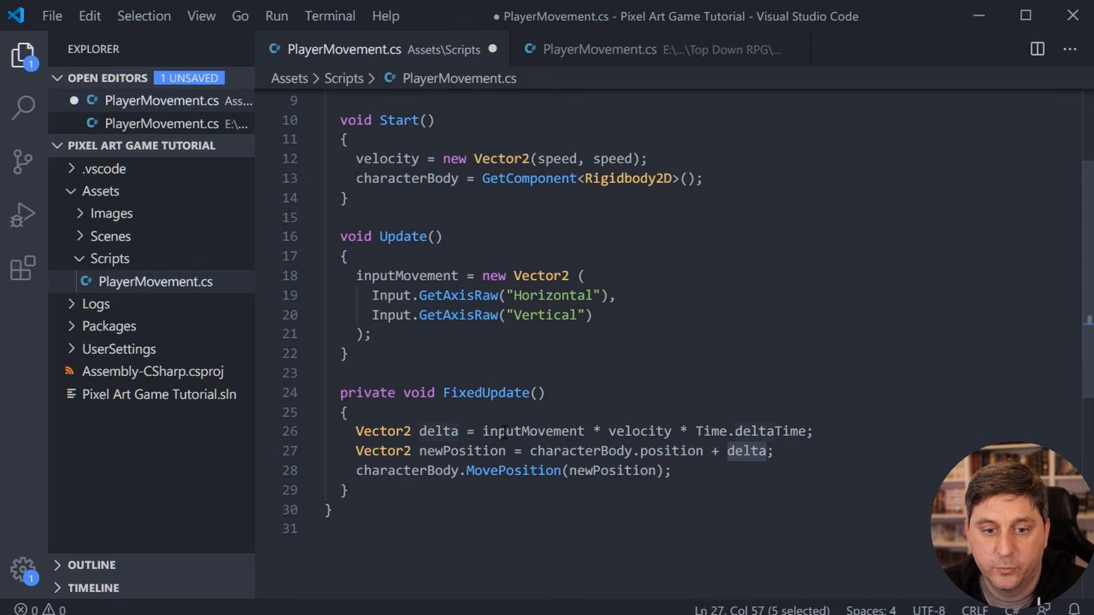
- Examine the characterBody.MovePosition call that takes newPosition as its argument
{"action": "left_click", "coordinate": [389, 470]}
{"action": "double_click", "coordinate": [396, 471]}
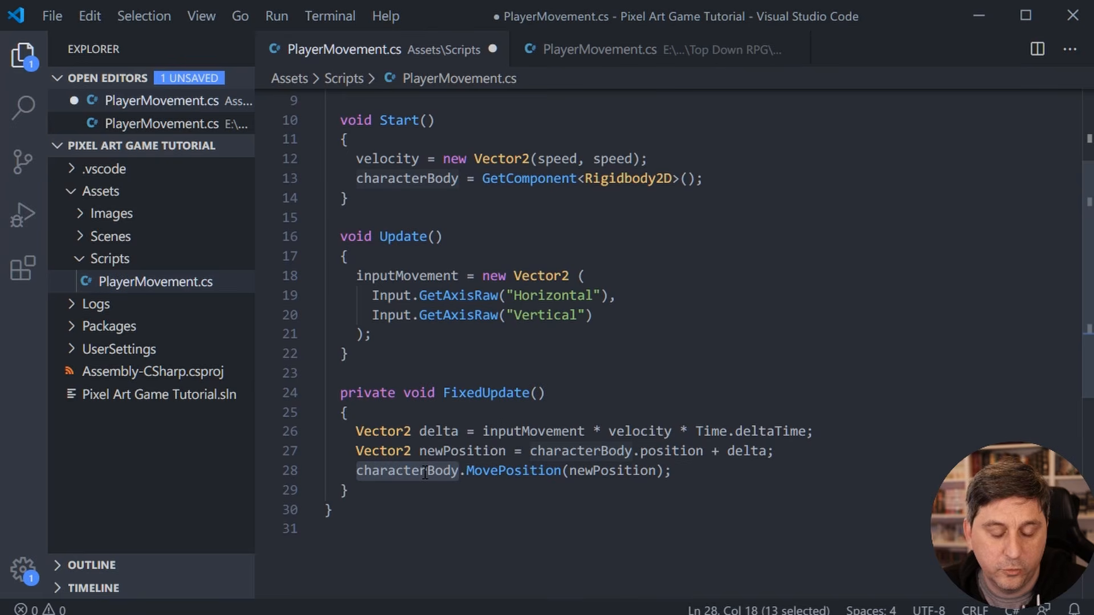
{"action": "double_click", "coordinate": [514, 470]}
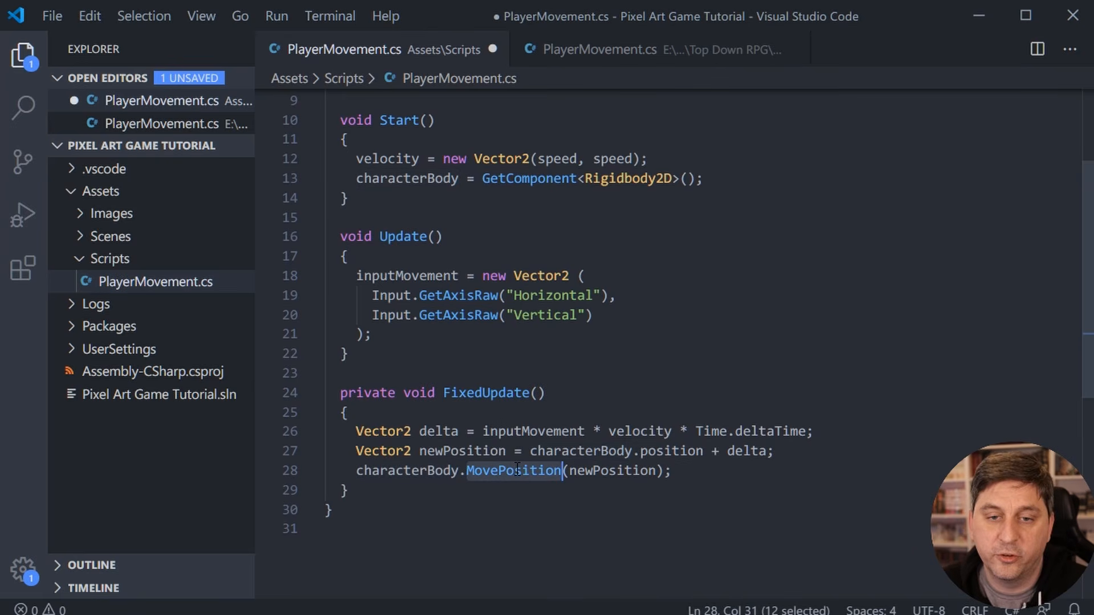
{"action": "double_click", "coordinate": [615, 472]}
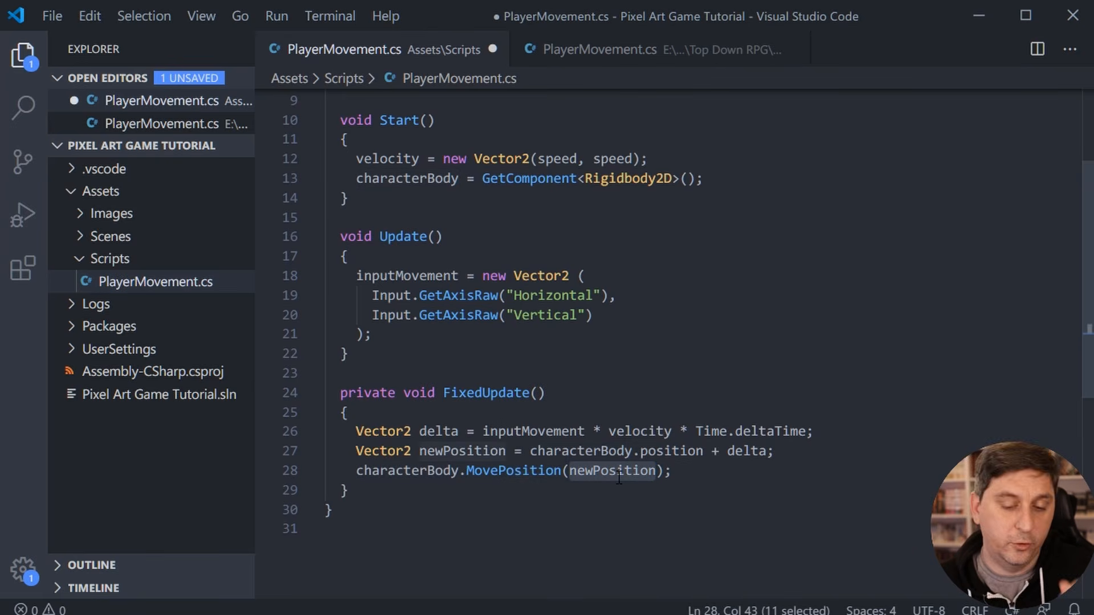
{"action": "left_click", "coordinate": [679, 476]}
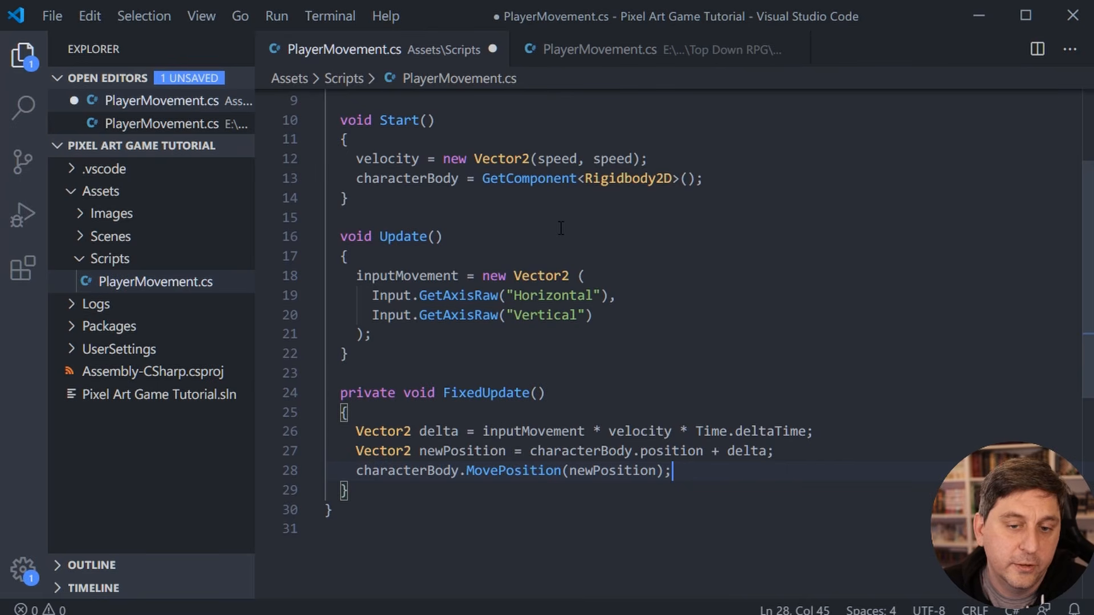
- Save the PlayerMovement script and switch to the Unity editor
{"action": "key", "text": "ctrl+s"}
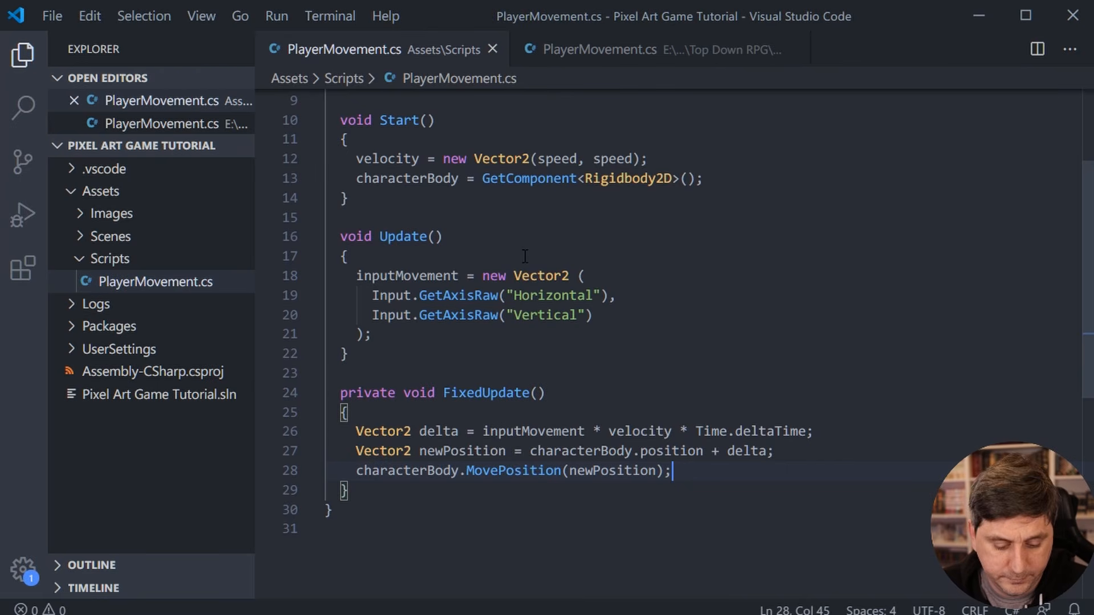
{"action": "key", "text": "alt+Tab"}
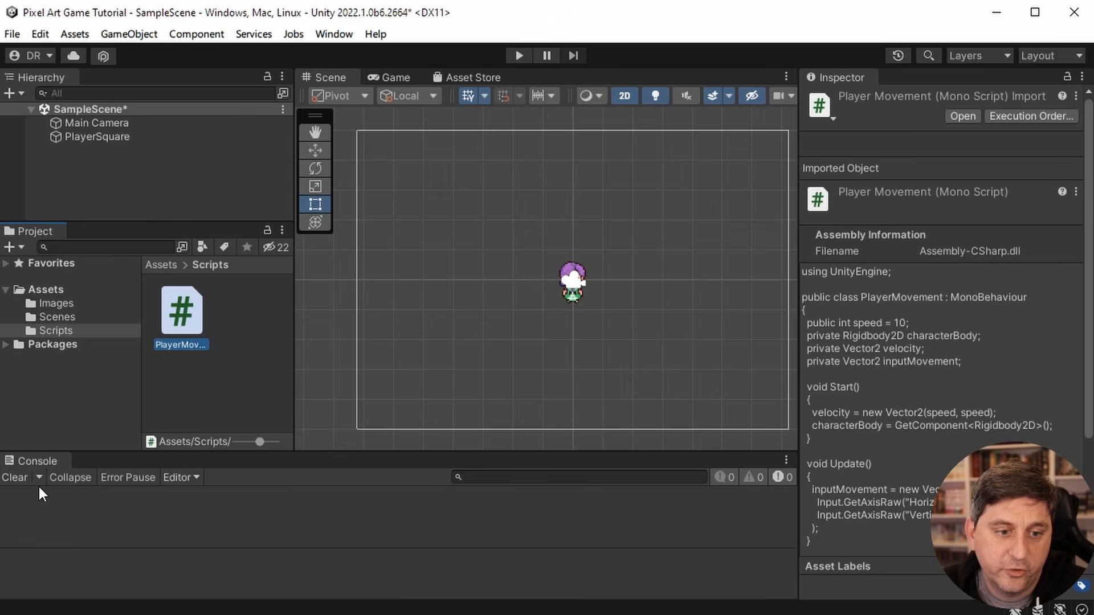
- Play-test the game by moving the character in all four directions and diagonally, and stop play mode
{"action": "left_click", "coordinate": [519, 55]}
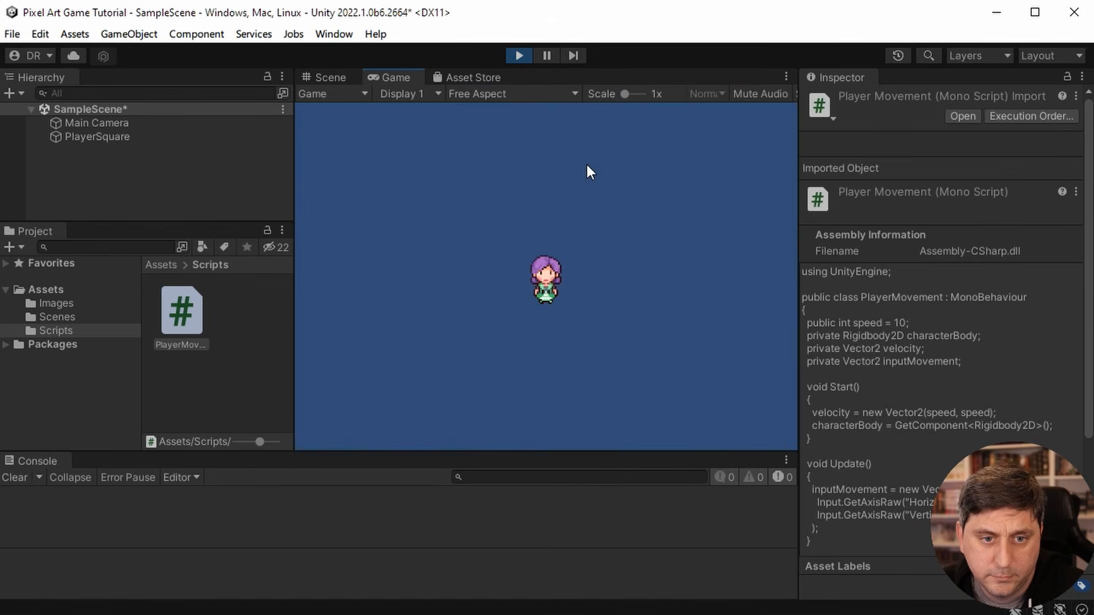
{"action": "key", "text": "Left"}
{"action": "key", "text": "Right"}
{"action": "key", "text": "Up"}
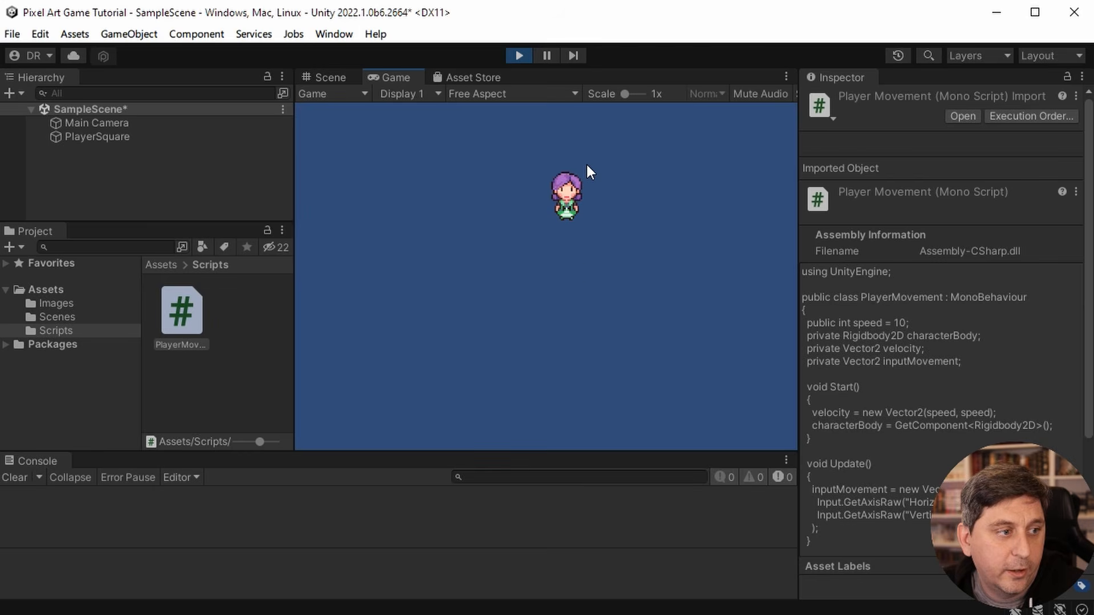
{"action": "key", "text": "Down"}
{"action": "key", "text": "Left"}
{"action": "key", "text": "Up"}
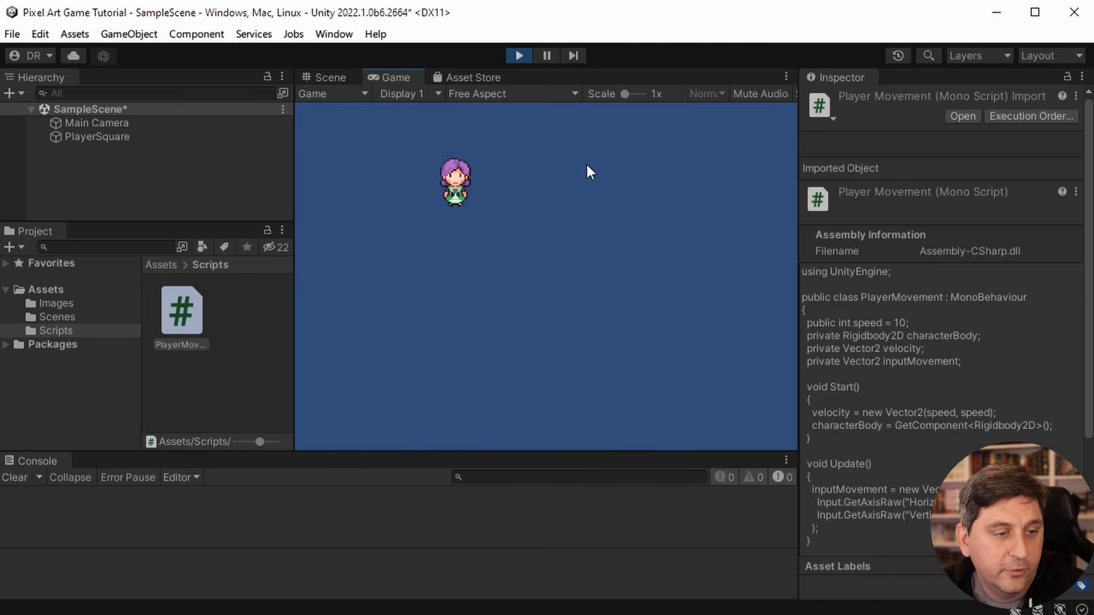
{"action": "key", "text": "Right"}
{"action": "key", "text": "Down"}
{"action": "key", "text": "Up"}
{"action": "key", "text": "Left"}
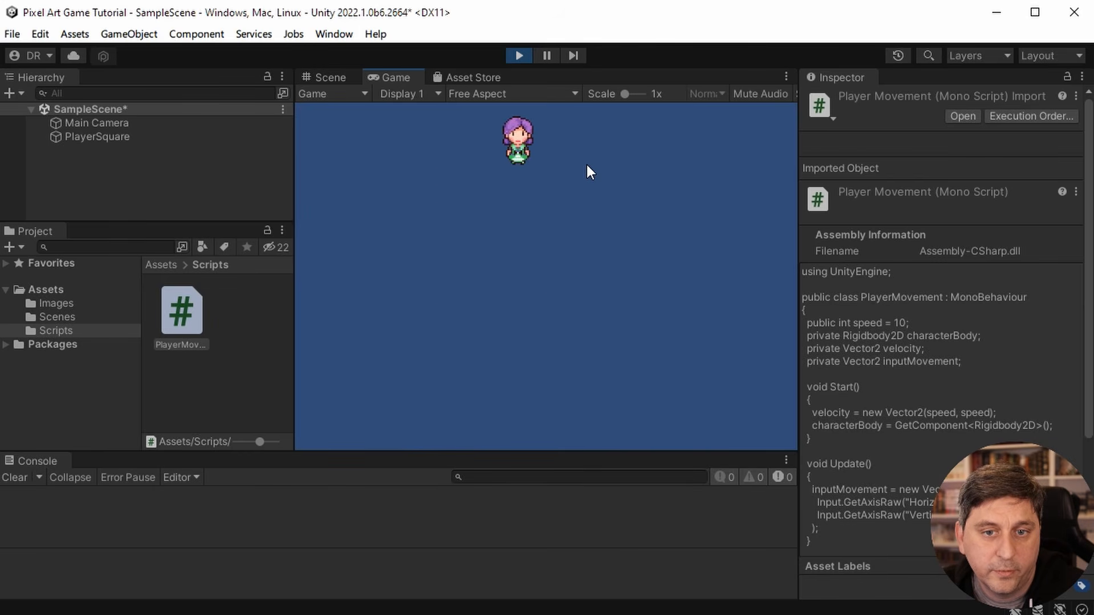
{"action": "key", "text": "Down"}
{"action": "key", "text": "Right"}
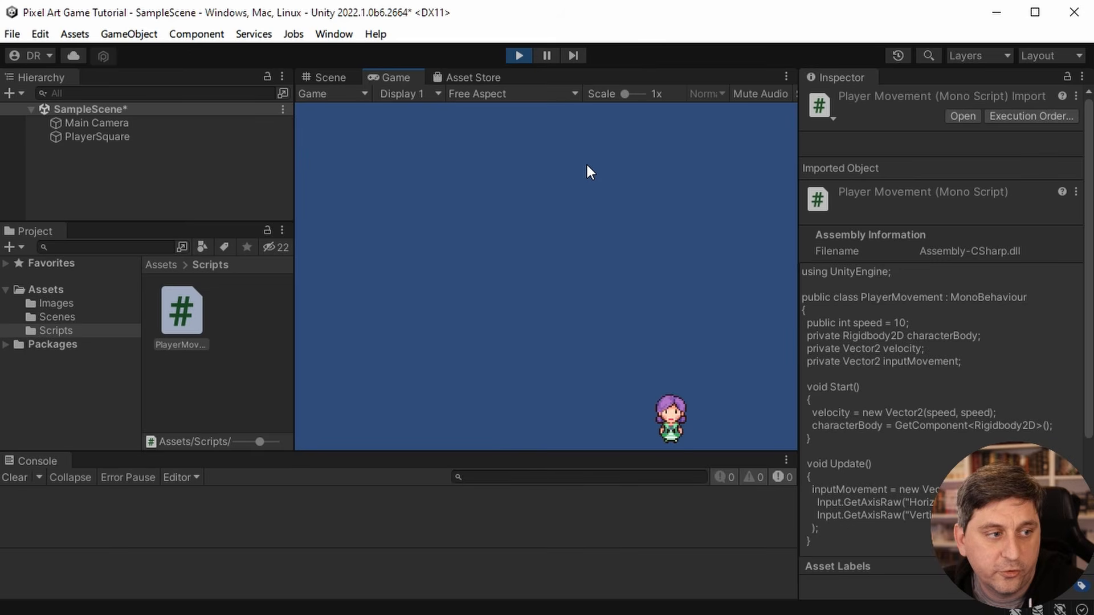
{"action": "key", "text": "Up"}
{"action": "key", "text": "Up"}
{"action": "key", "text": "Left"}
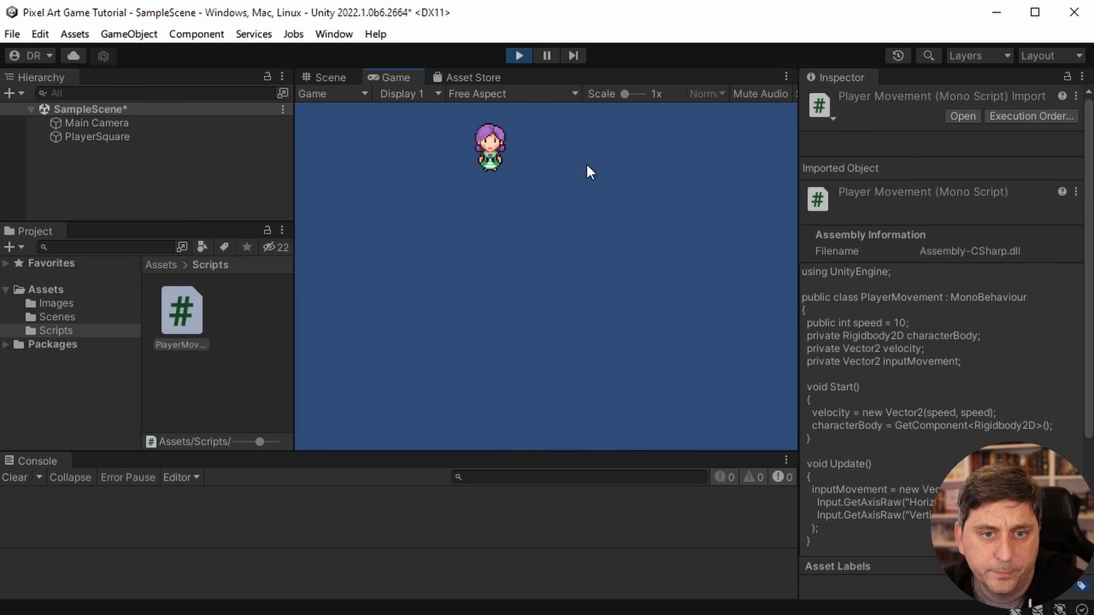
{"action": "key", "text": "Down"}
{"action": "key", "text": "Right"}
{"action": "key", "text": "Down"}
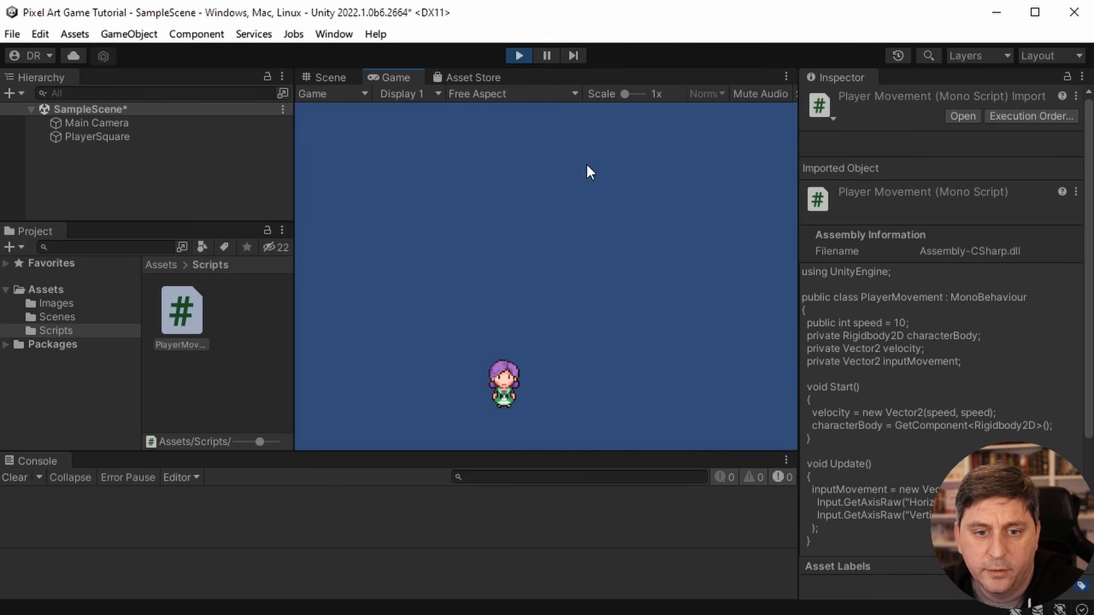
{"action": "key", "text": "Down"}
{"action": "key", "text": "Right"}
{"action": "key", "text": "Up"}
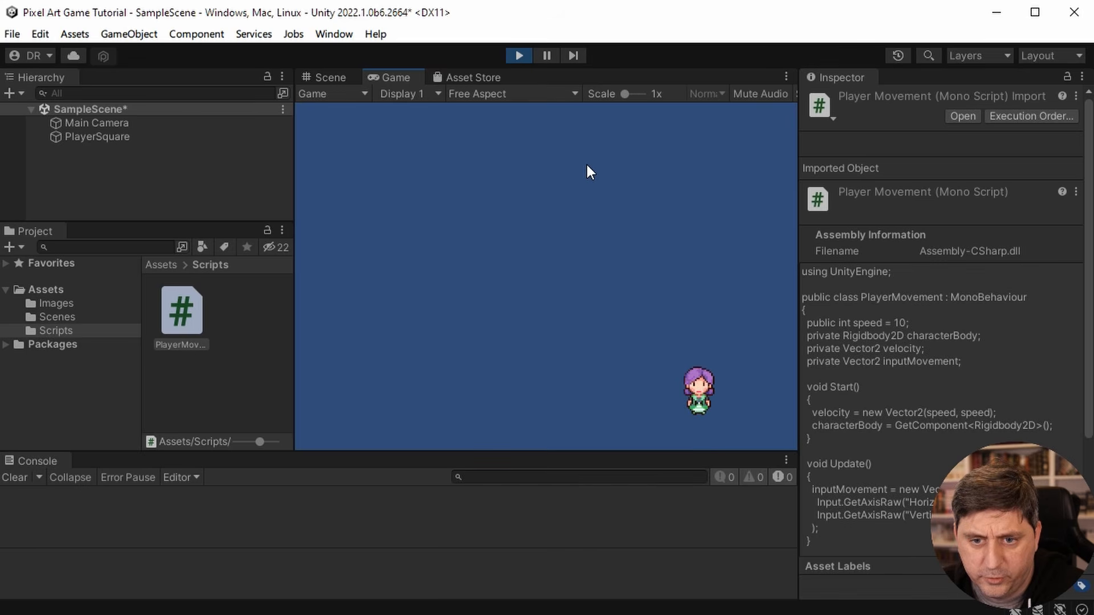
{"action": "key", "text": "Right"}
{"action": "key", "text": "Right"}
{"action": "key", "text": "Up"}
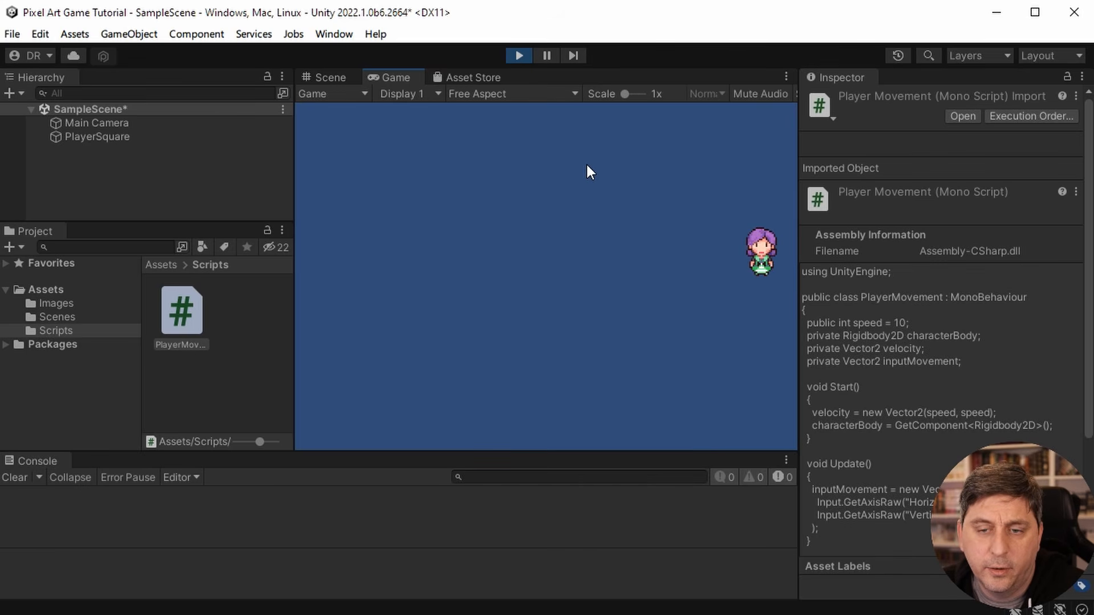
{"action": "key", "text": "Up"}
{"action": "key", "text": "Left"}
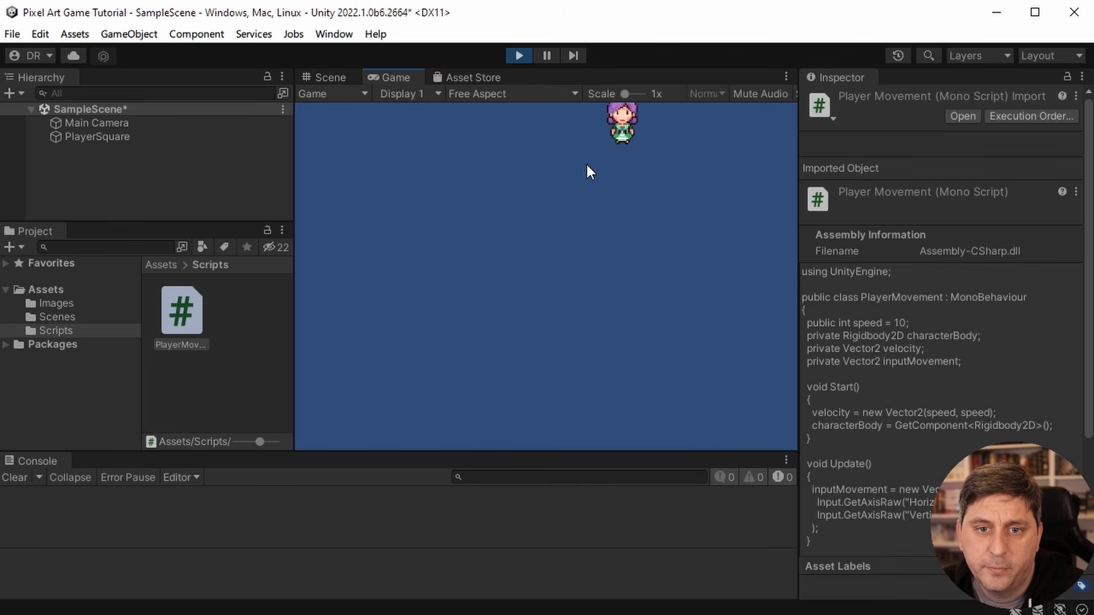
{"action": "key", "text": "Down"}
{"action": "key", "text": "Left"}
{"action": "key", "text": "Left"}
{"action": "key", "text": "Down"}
{"action": "key", "text": "Left"}
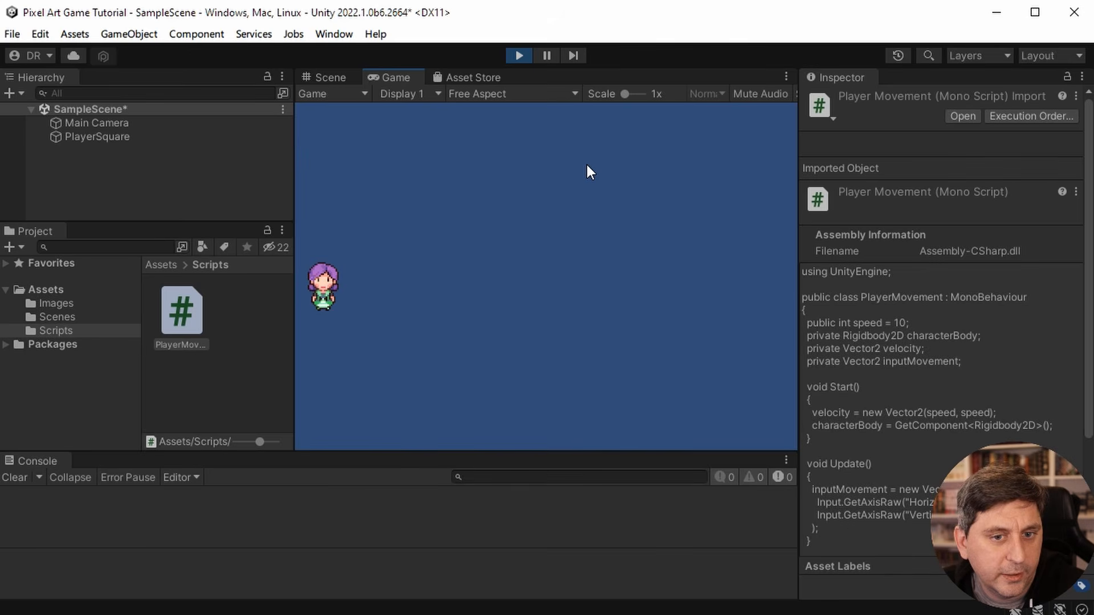
{"action": "key", "text": "Down"}
{"action": "key", "text": "Right"}
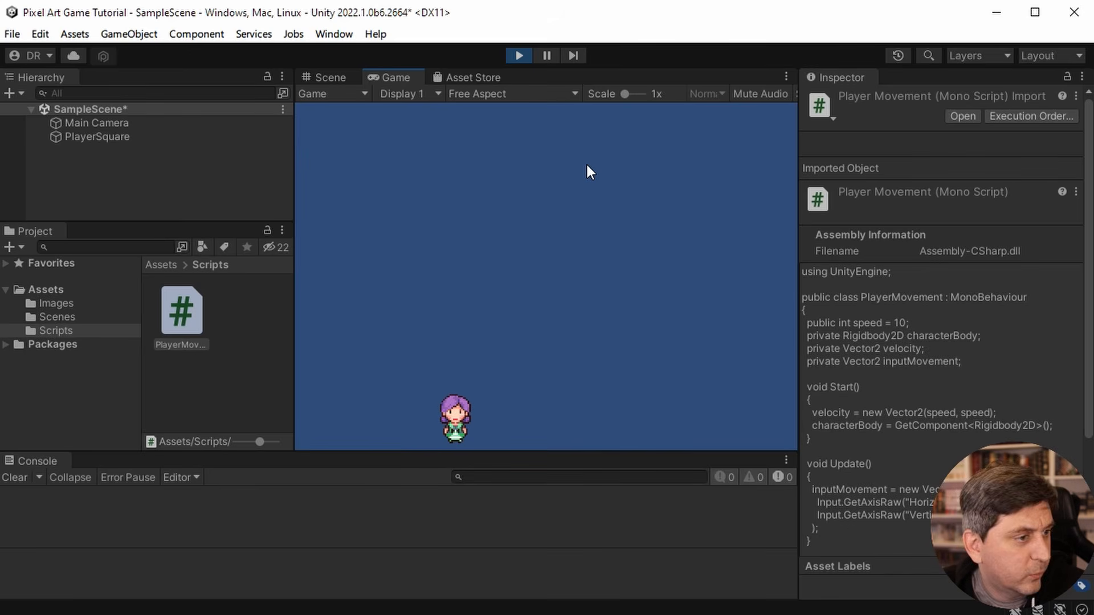
{"action": "key", "text": "Right"}
{"action": "key", "text": "Up+Right"}
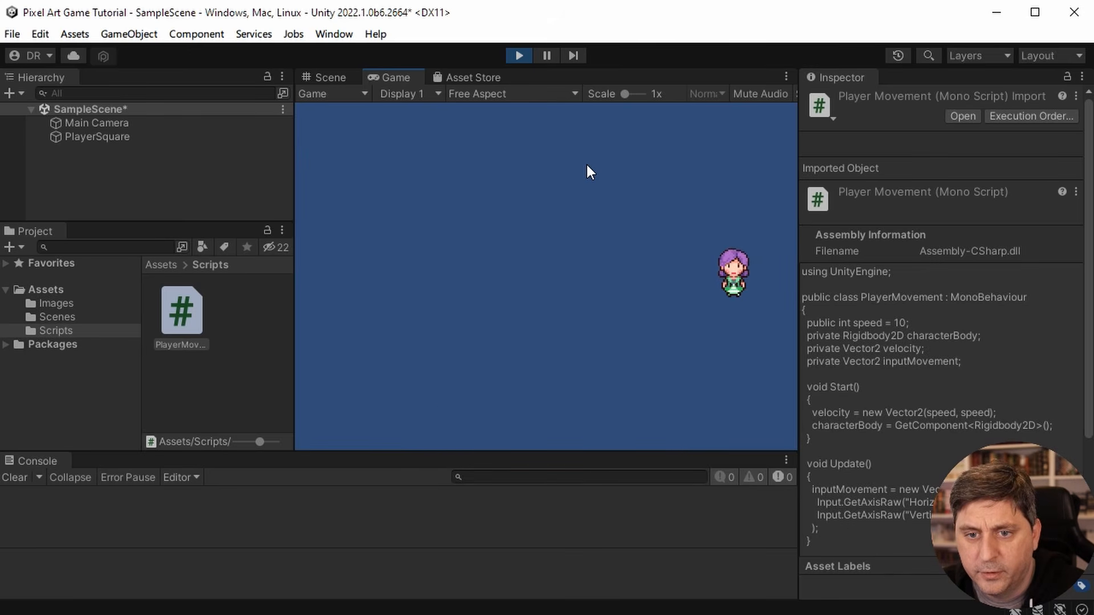
{"action": "key", "text": "Left"}
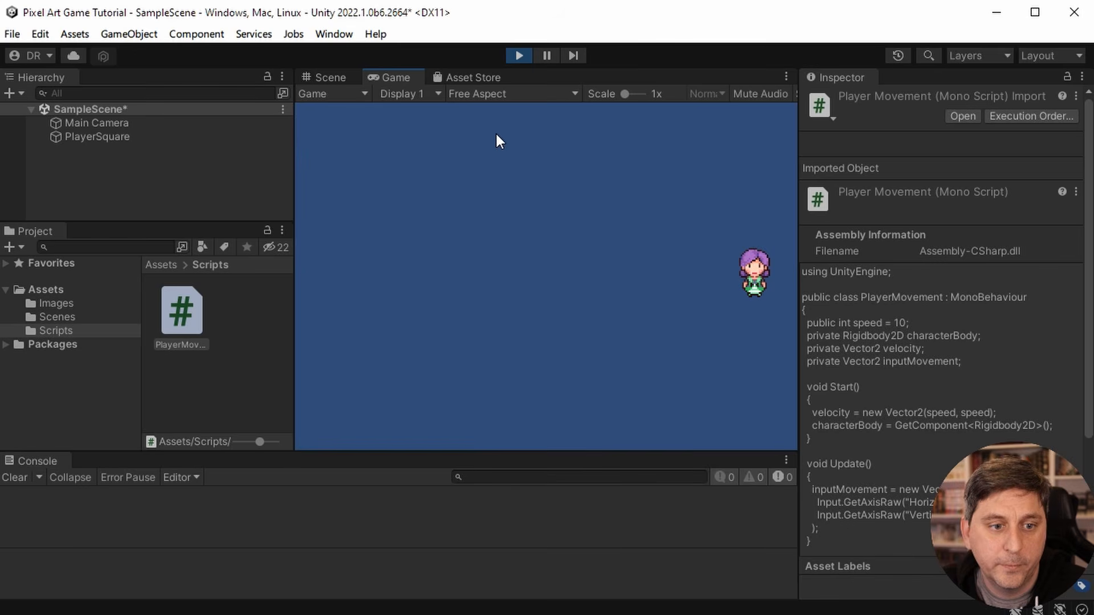
{"action": "left_click", "coordinate": [519, 55]}
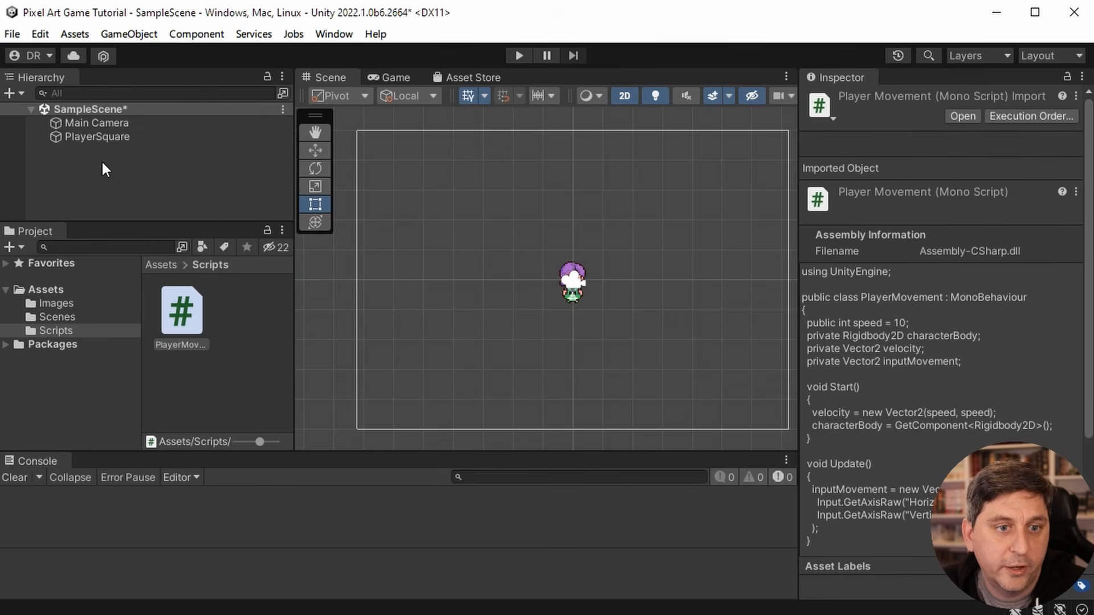
- Rename the PlayerSquare object to Player
{"action": "left_click", "coordinate": [110, 137]}
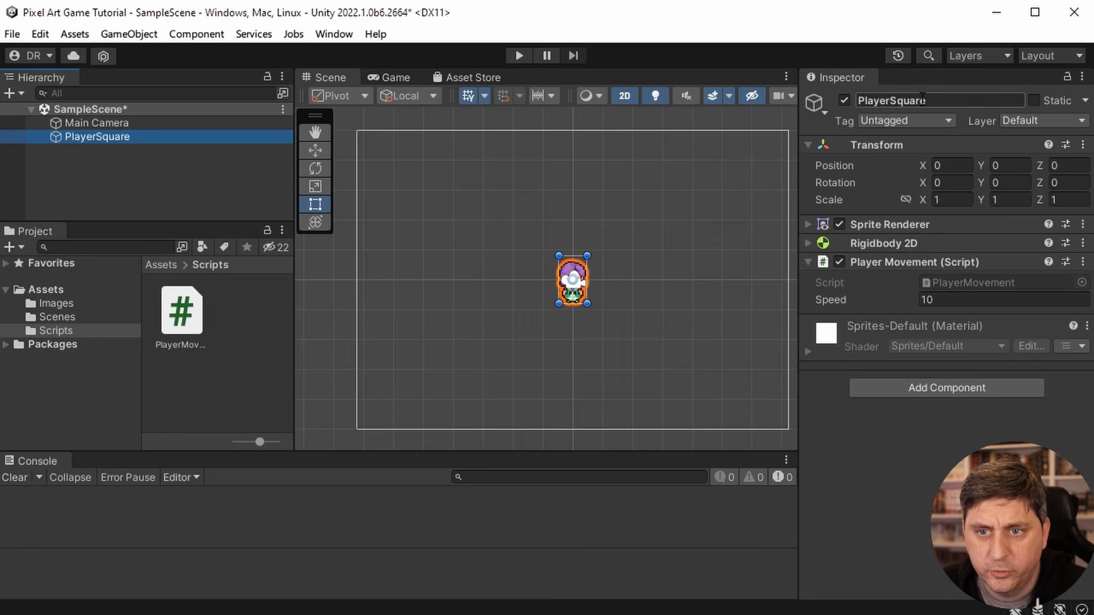
{"action": "left_click", "coordinate": [922, 100]}
{"action": "key", "text": "BackSpace"}
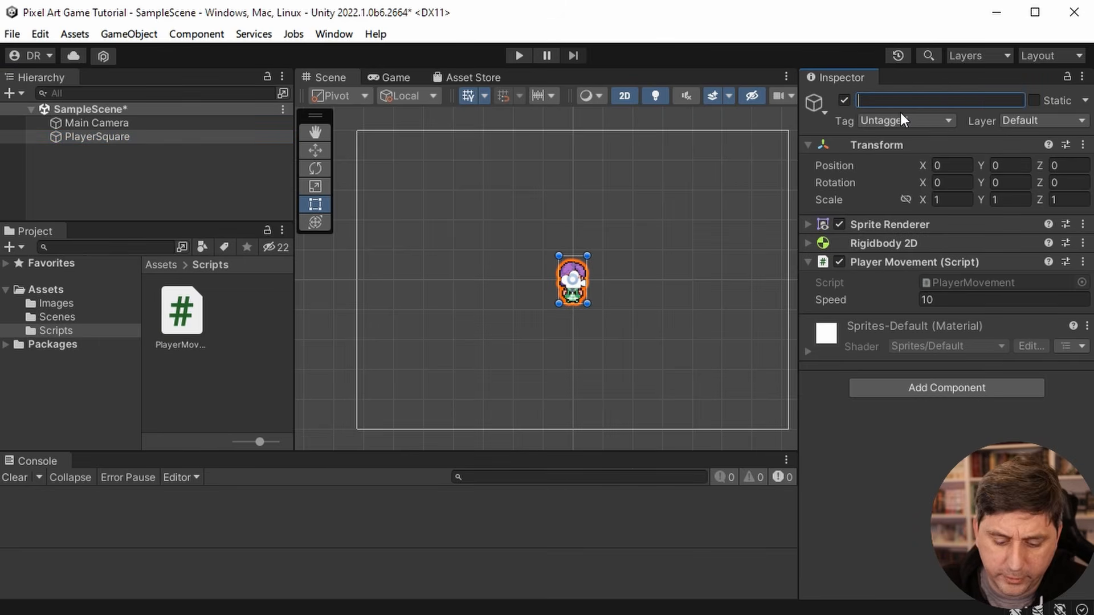
{"action": "type", "text": "Player"}
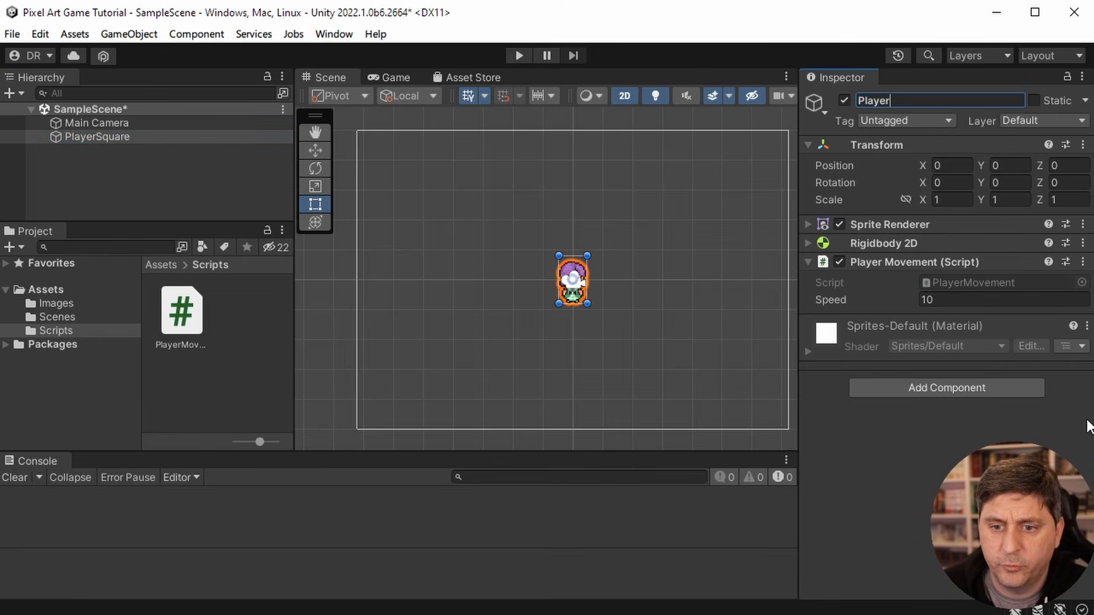
{"action": "key", "text": "Return"}
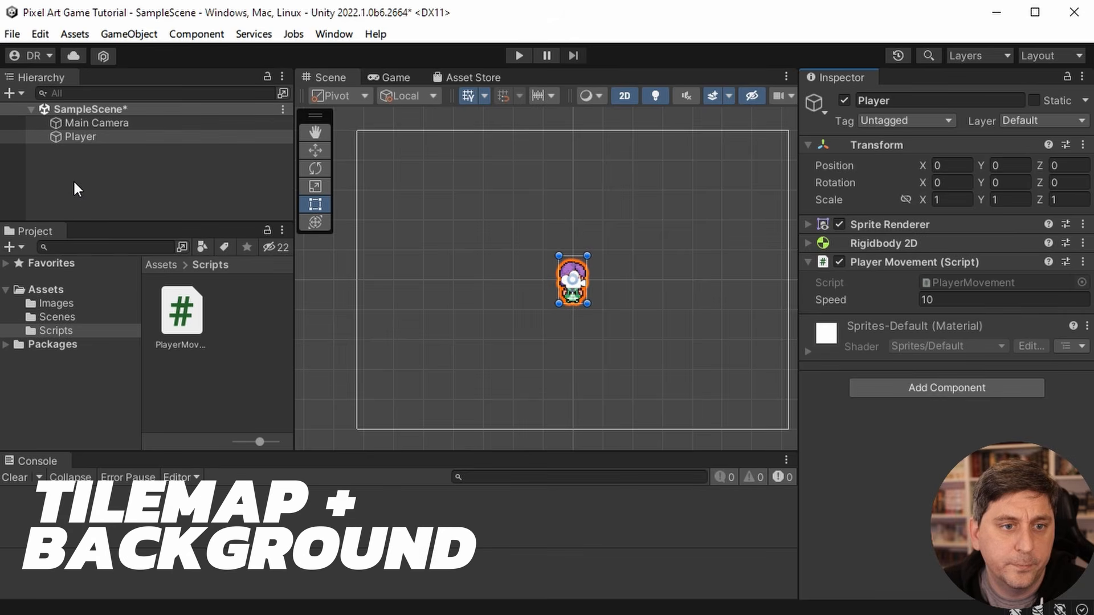
- Add a rectangular 2D tilemap to the scene and widen the Inspector to show its settings
{"action": "right_click", "coordinate": [66, 142]}
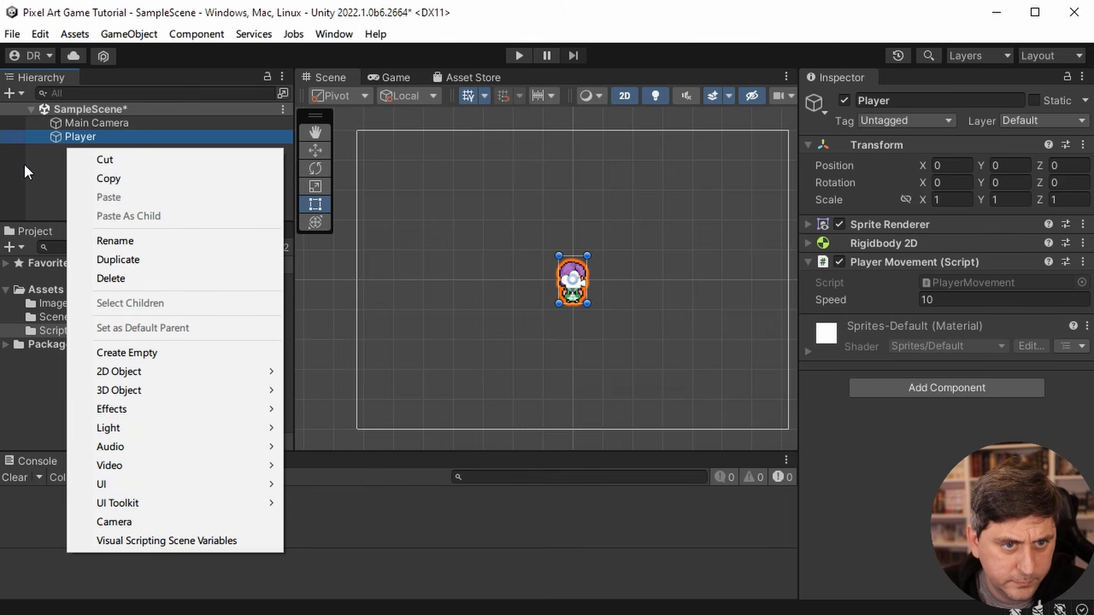
{"action": "mouse_move", "coordinate": [241, 372]}
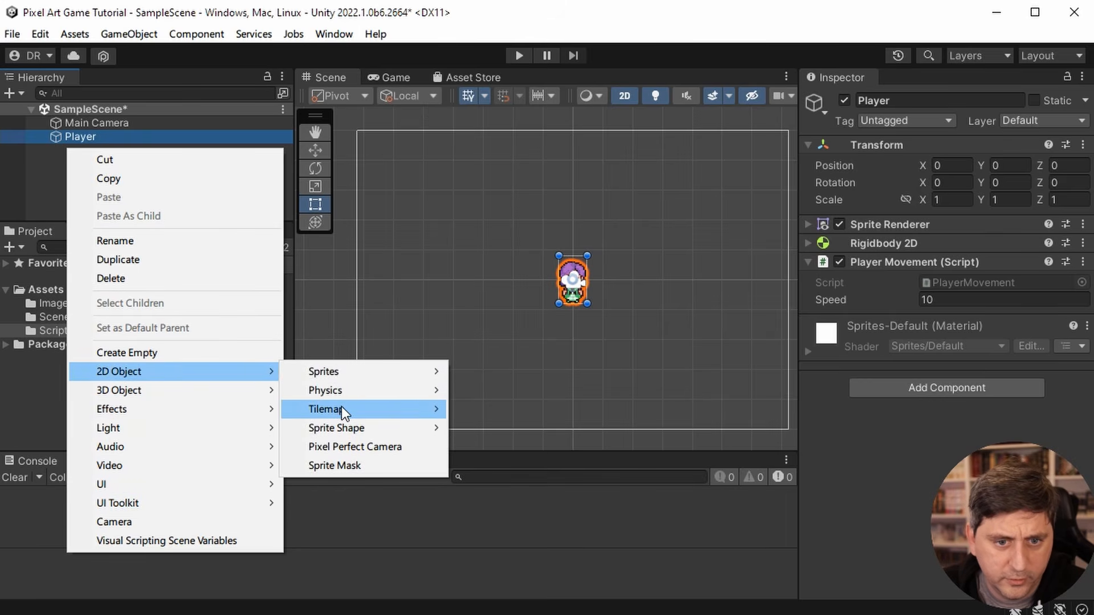
{"action": "mouse_move", "coordinate": [341, 407]}
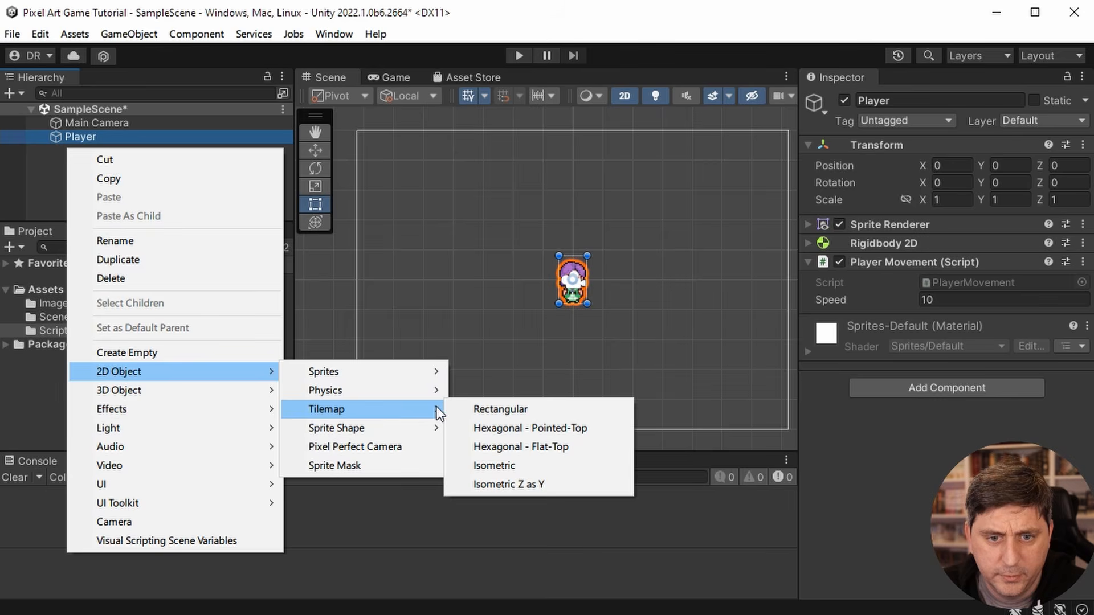
{"action": "left_click", "coordinate": [484, 406]}
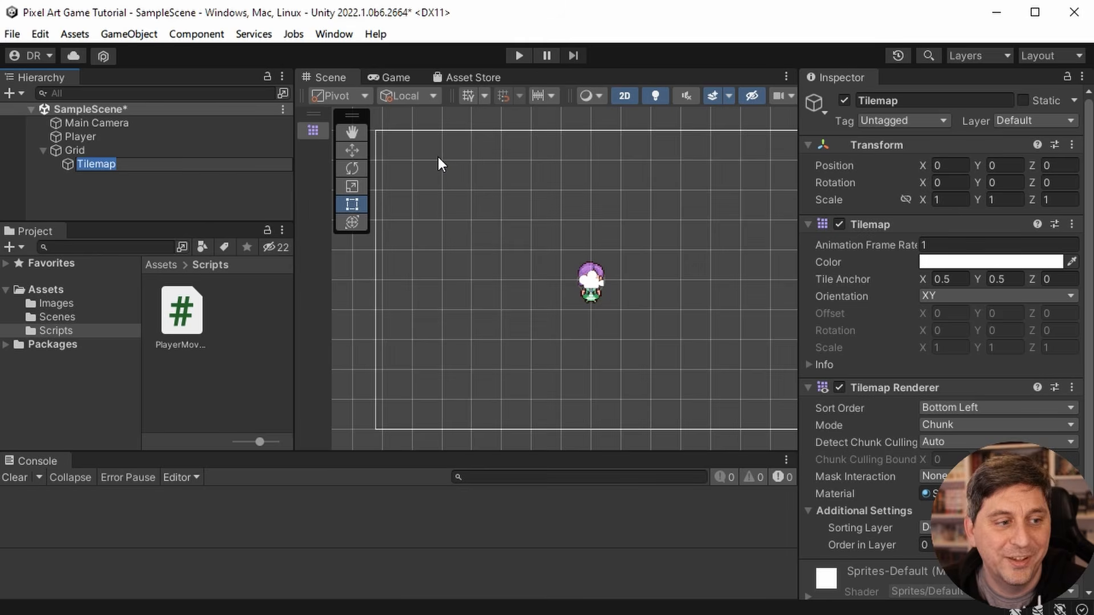
{"action": "left_click_drag", "start_coordinate": [798, 185], "coordinate": [752, 190]}
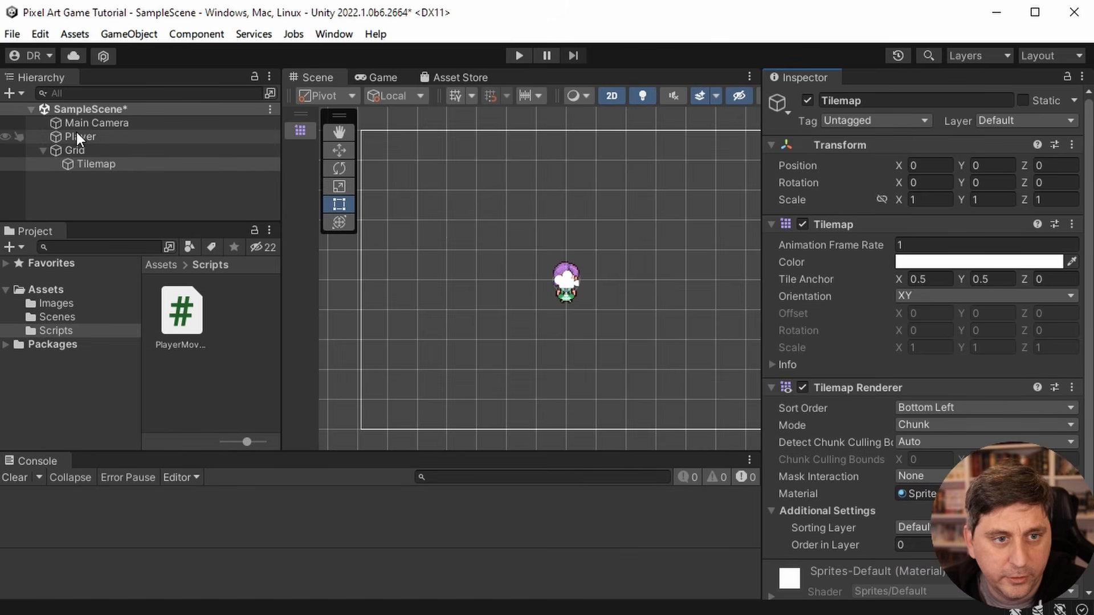
- Set Pixels Per Unit to 64 for the Forest texture in the Images folder and apply it while opening the Sprite Editor
{"action": "left_click", "coordinate": [45, 295]}
{"action": "left_click", "coordinate": [47, 303]}
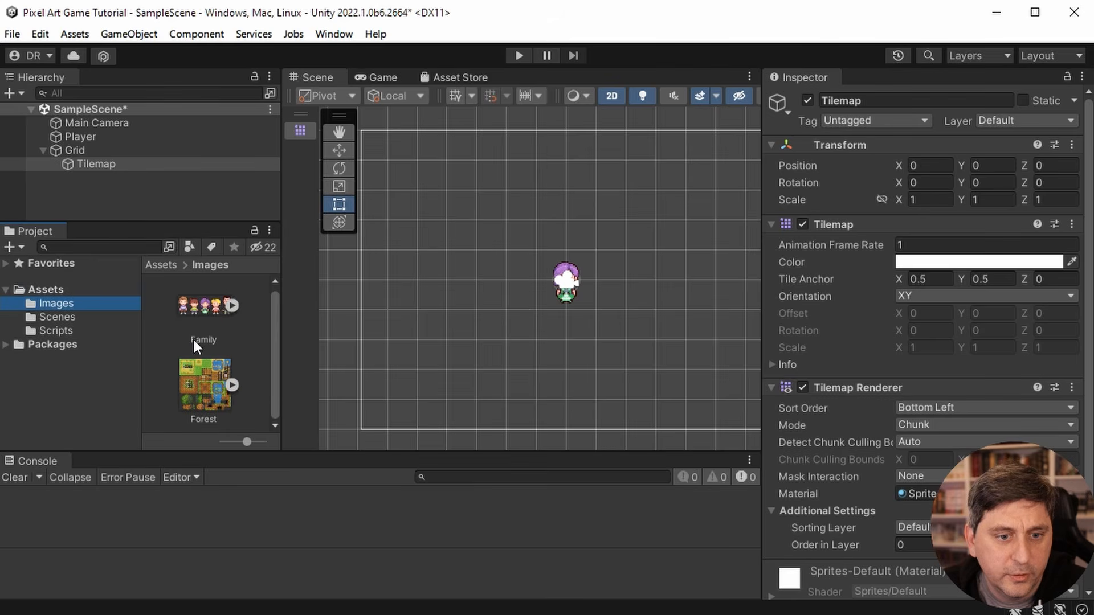
{"action": "left_click", "coordinate": [233, 381]}
{"action": "left_click", "coordinate": [233, 381]}
{"action": "left_click", "coordinate": [234, 381]}
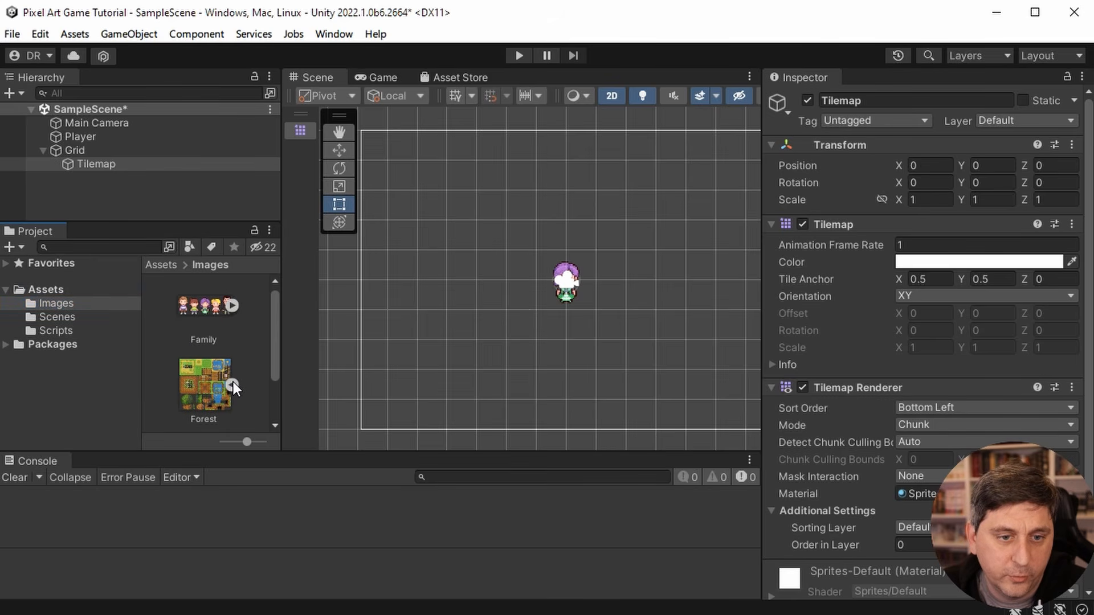
{"action": "left_click", "coordinate": [234, 382]}
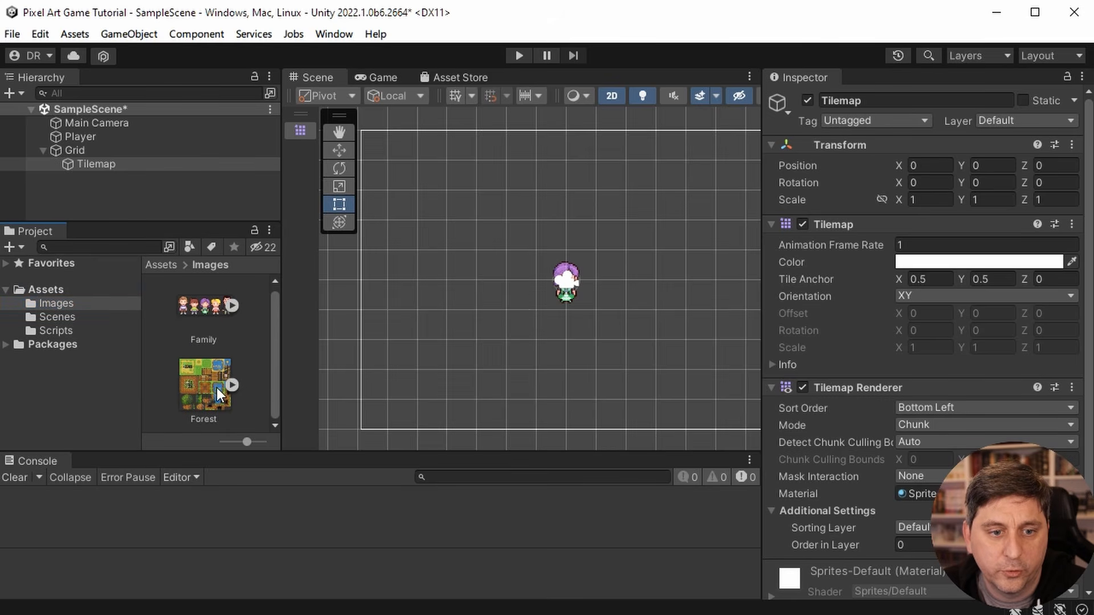
{"action": "left_click", "coordinate": [216, 388]}
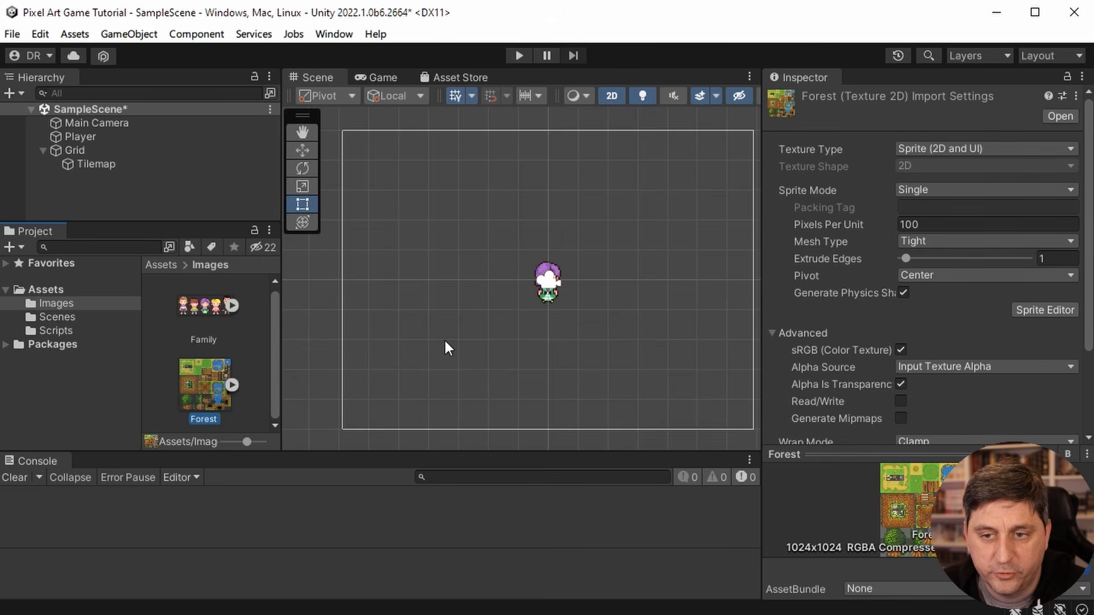
{"action": "left_click", "coordinate": [934, 224]}
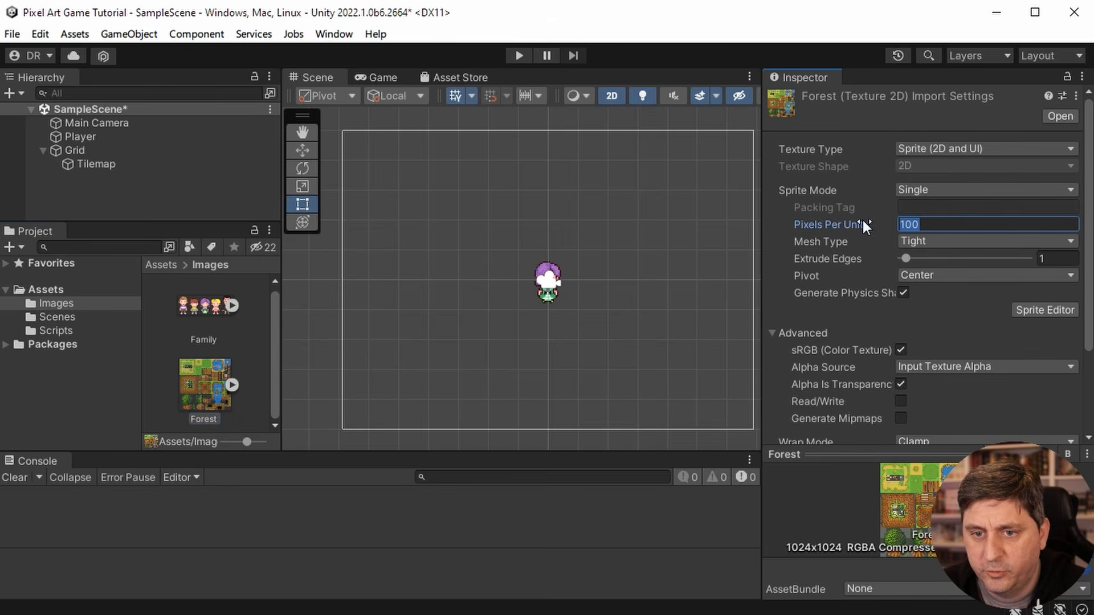
{"action": "type", "text": "8"}
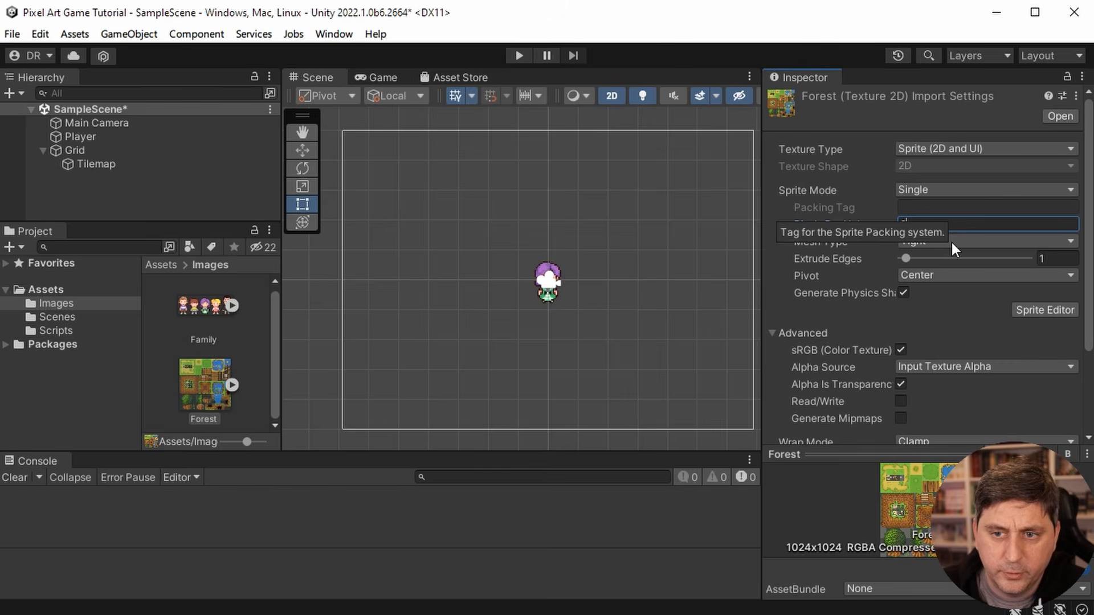
{"action": "type", "text": "4"}
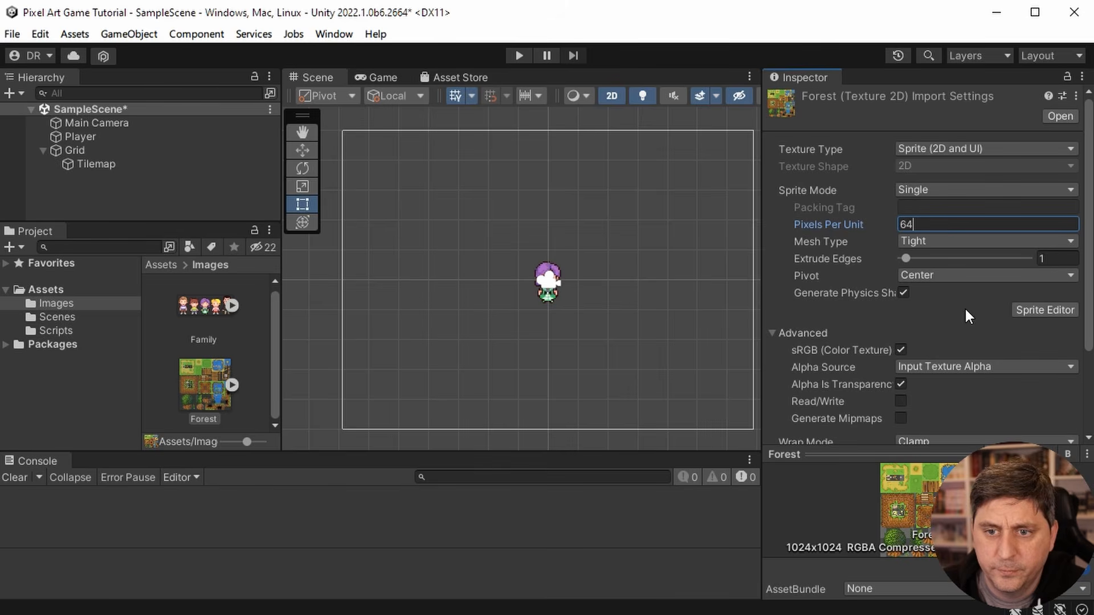
{"action": "left_click", "coordinate": [1055, 309]}
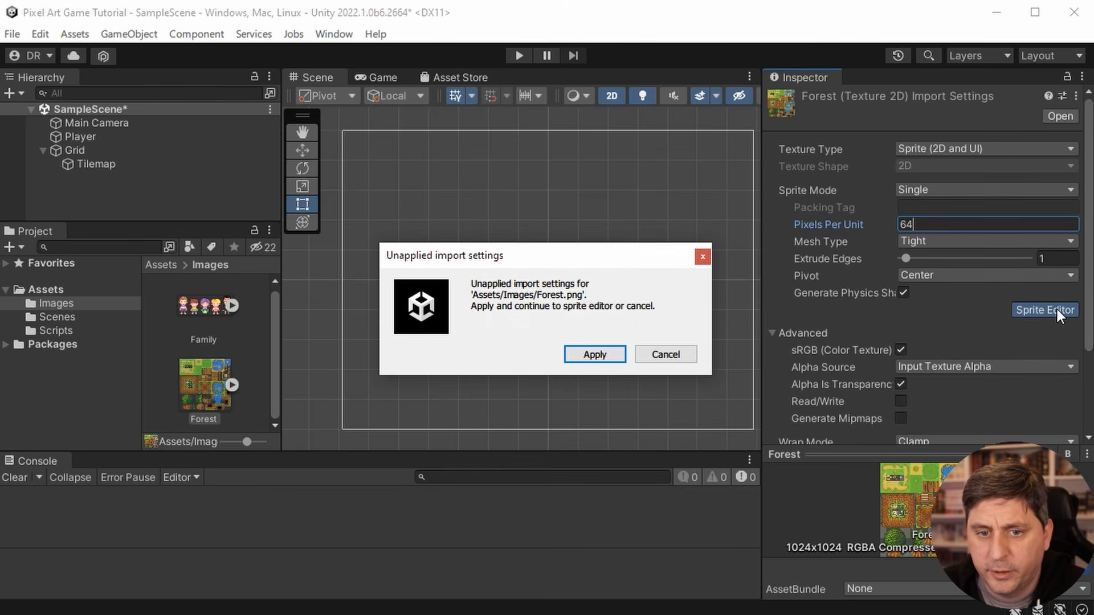
{"action": "left_click", "coordinate": [595, 355]}
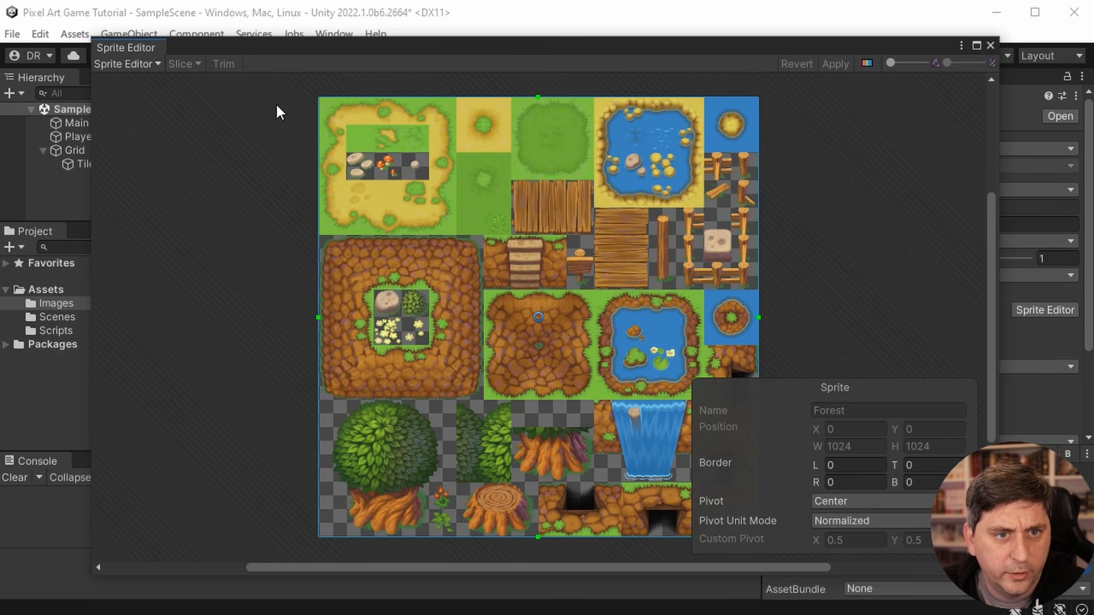
{"action": "left_click", "coordinate": [154, 64]}
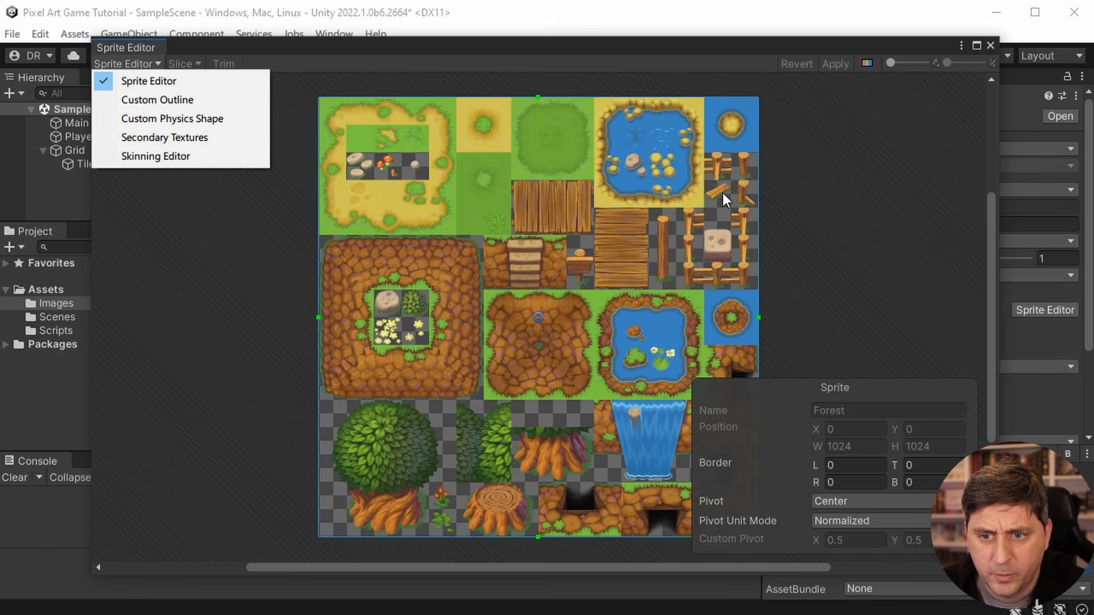
{"action": "left_click", "coordinate": [812, 258]}
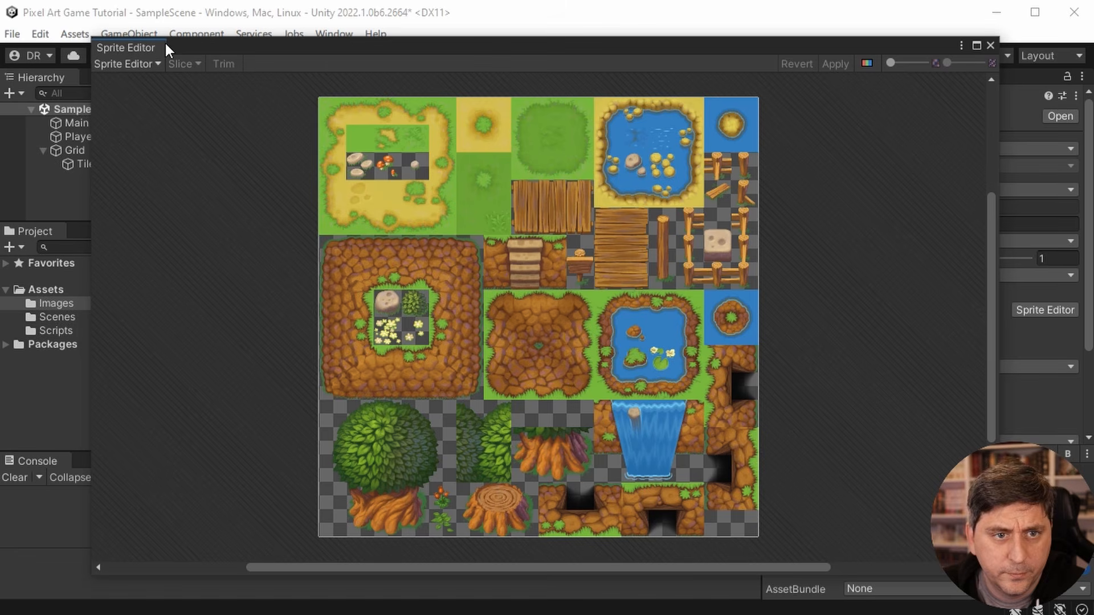
{"action": "left_click", "coordinate": [477, 184]}
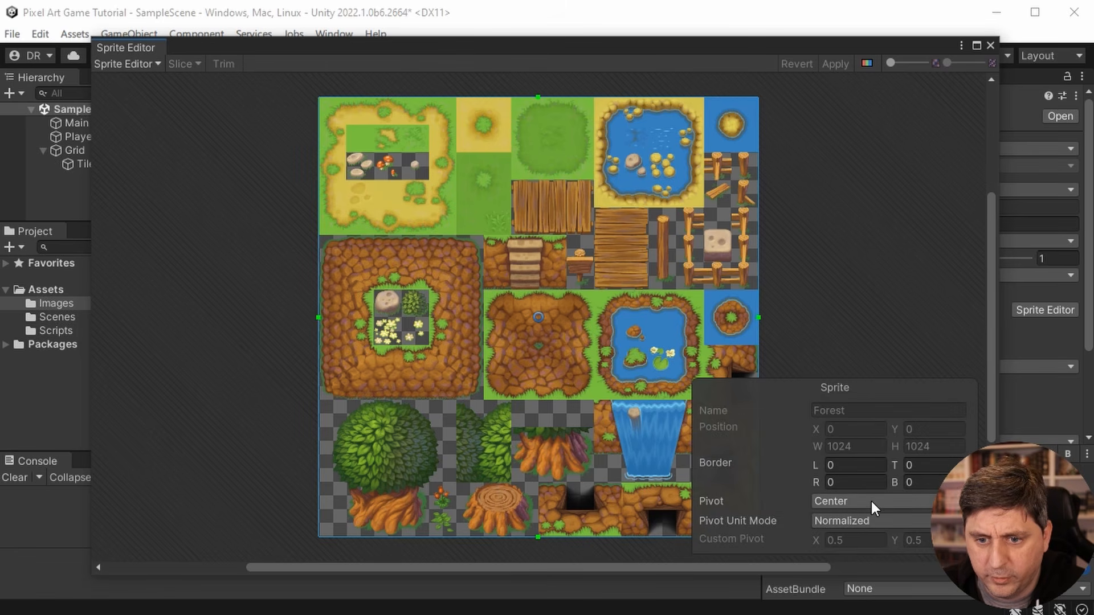
{"action": "left_click", "coordinate": [871, 520]}
{"action": "left_click", "coordinate": [870, 557]}
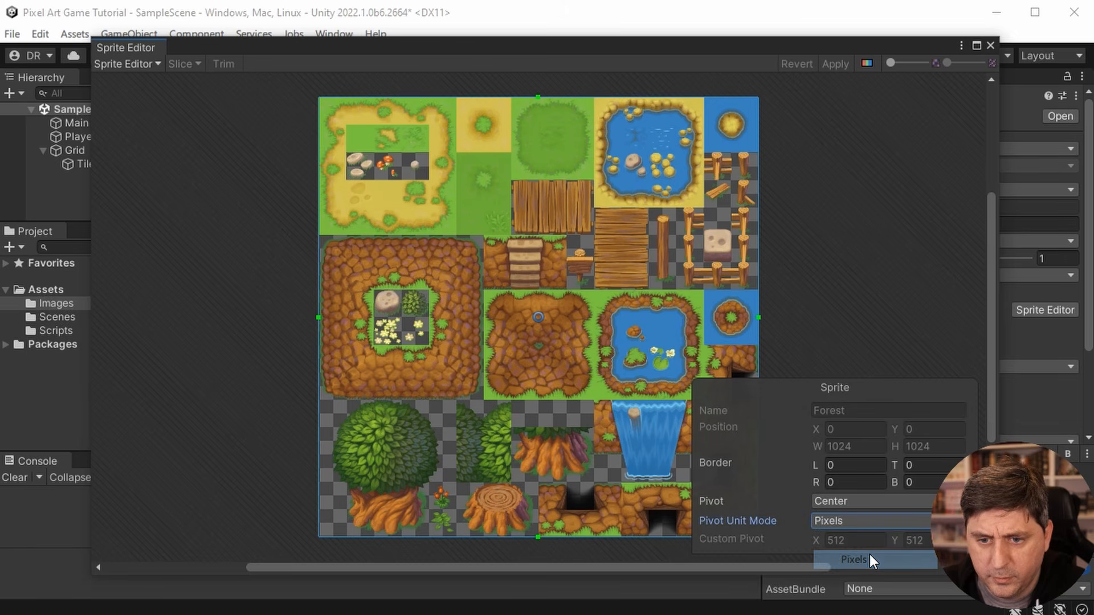
{"action": "left_click", "coordinate": [860, 521]}
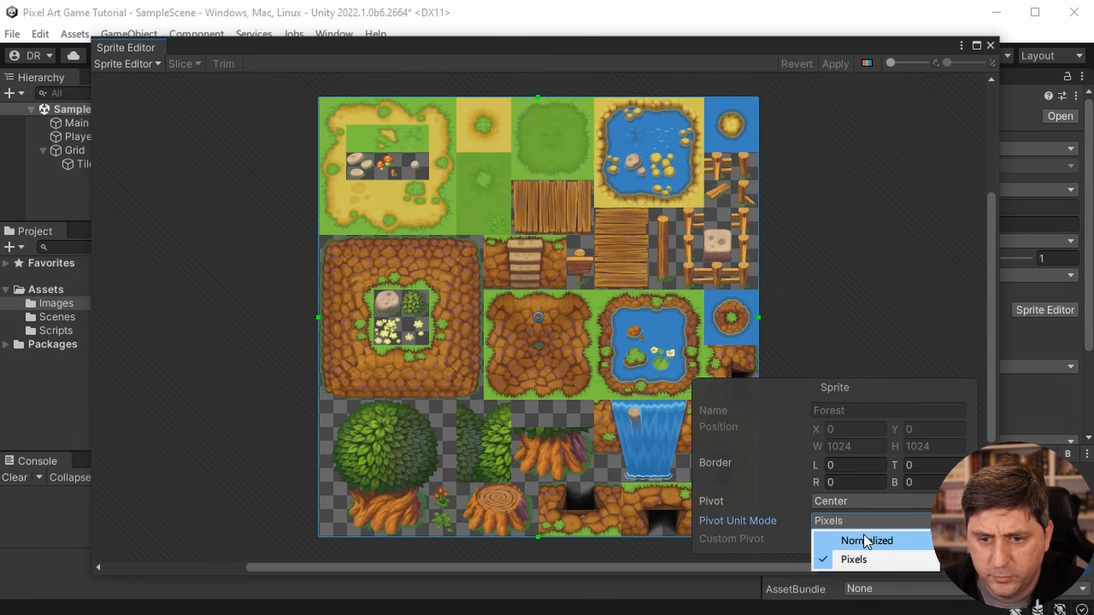
{"action": "left_click", "coordinate": [864, 540]}
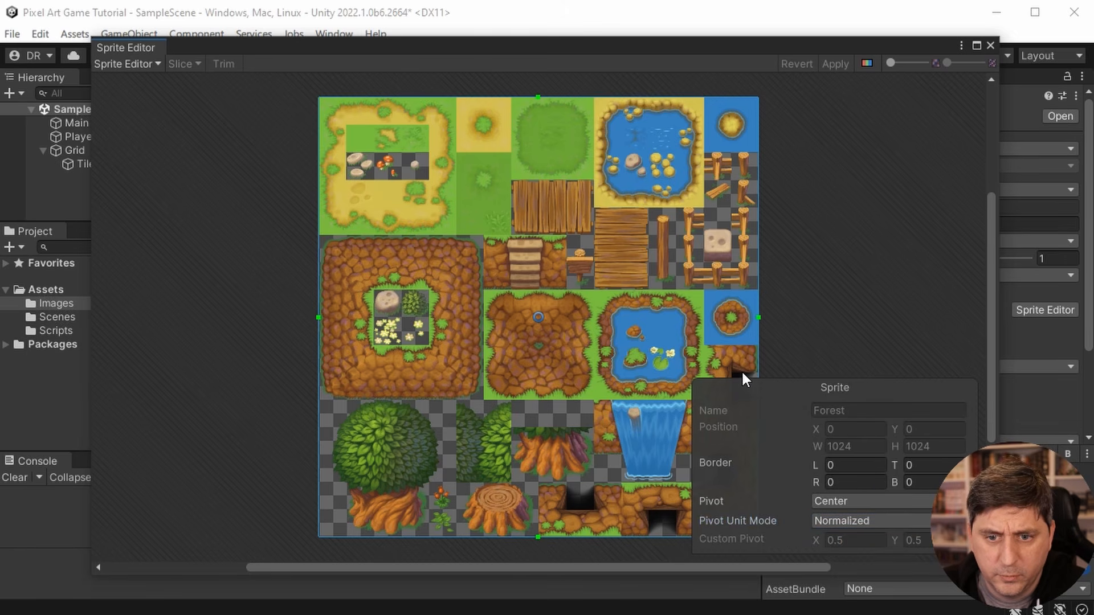
{"action": "left_click", "coordinate": [894, 241]}
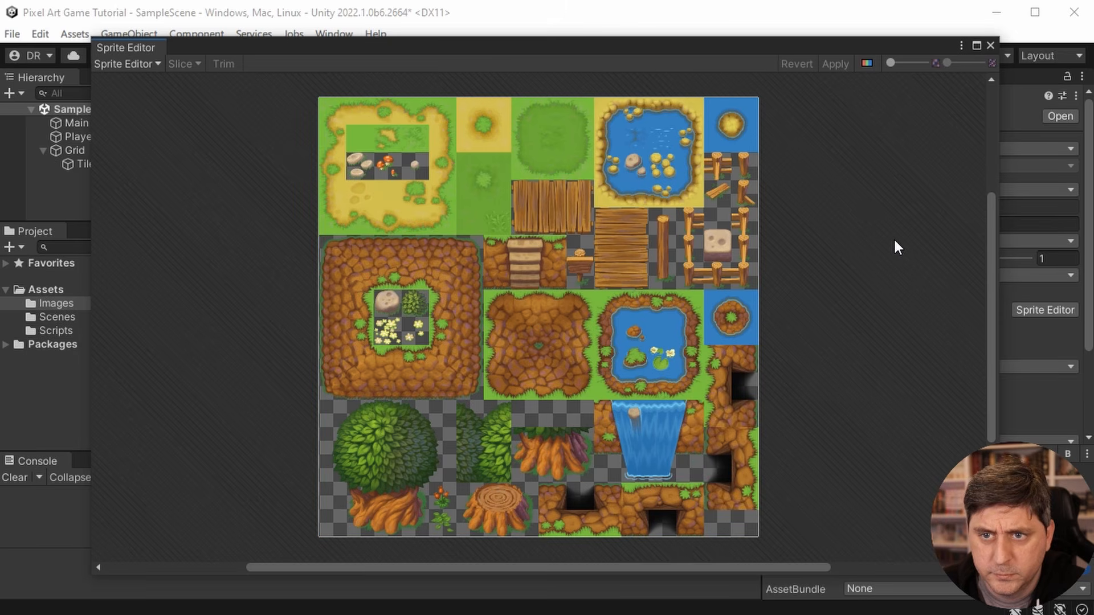
{"action": "left_click", "coordinate": [153, 63]}
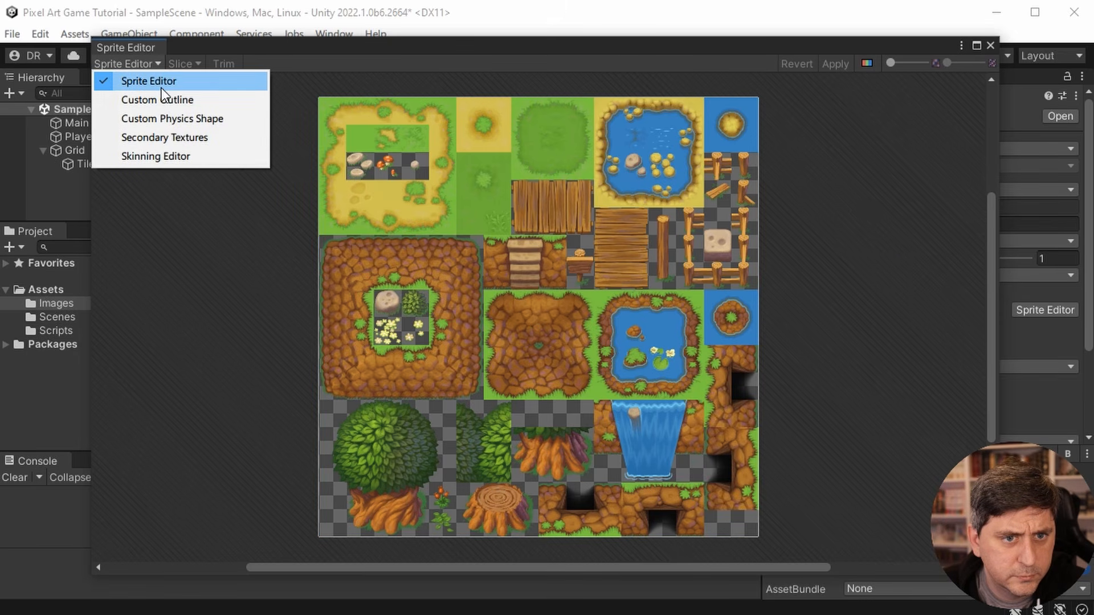
{"action": "left_click", "coordinate": [760, 136]}
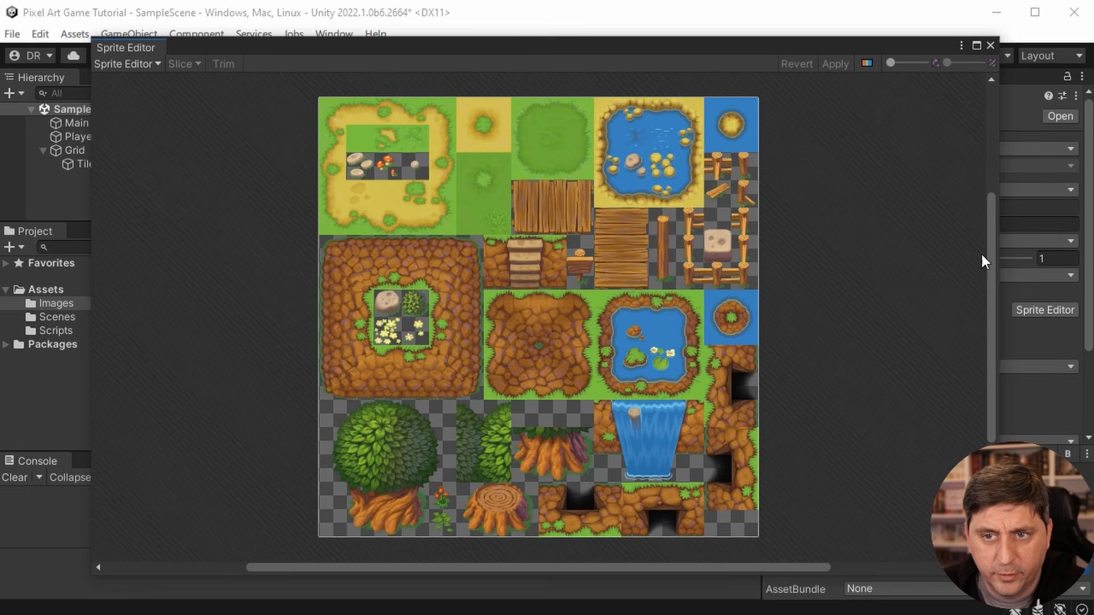
{"action": "left_click", "coordinate": [990, 45]}
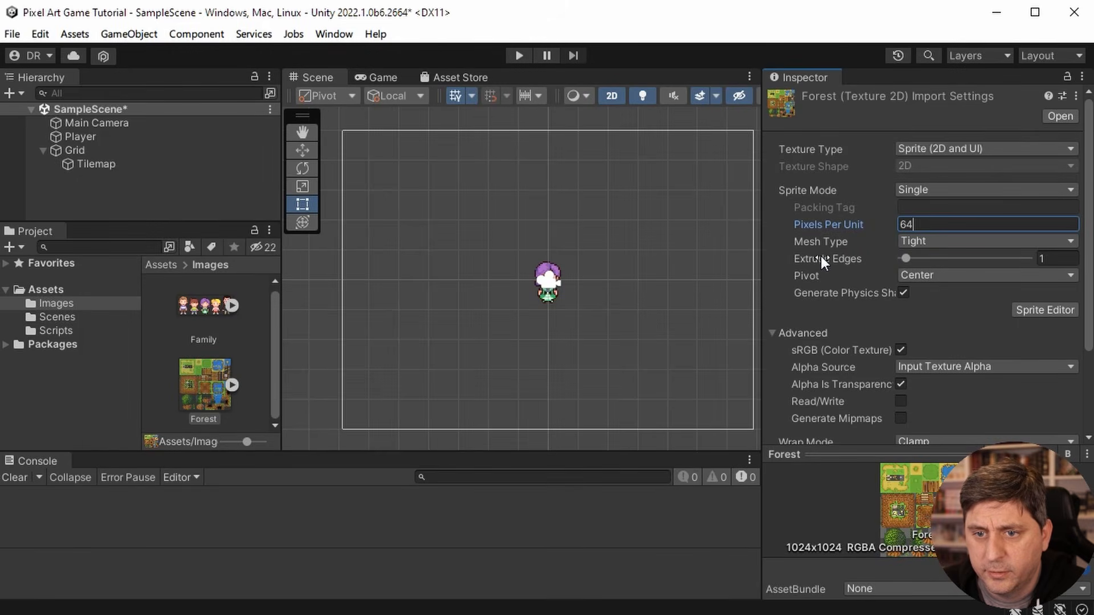
- Set the Forest texture's Sprite Mode to Multiple and apply it while reopening the Sprite Editor
{"action": "left_click", "coordinate": [956, 190]}
{"action": "left_click", "coordinate": [936, 229]}
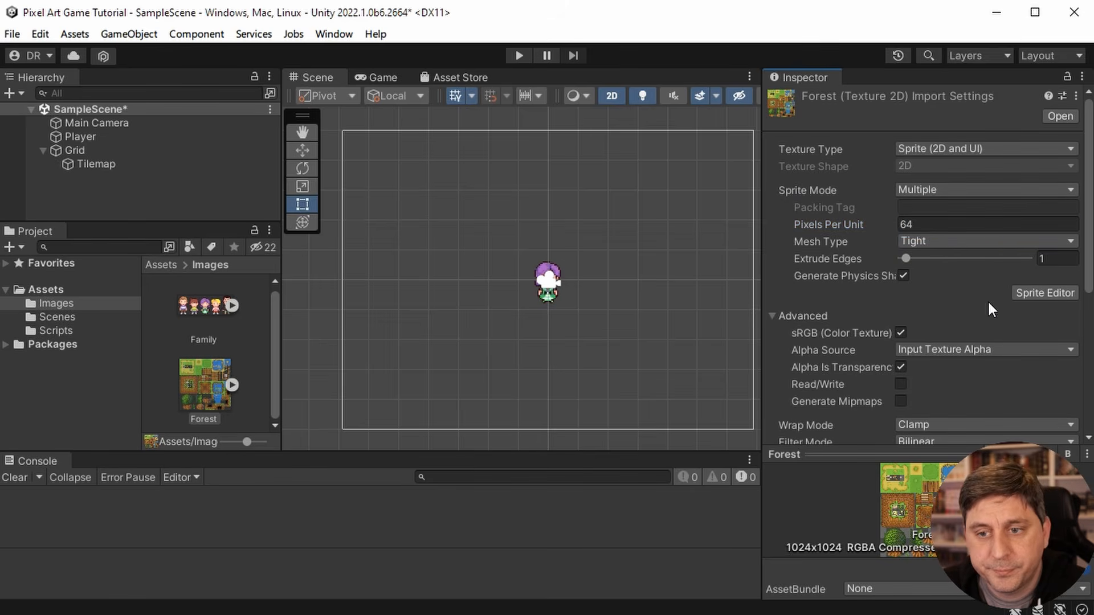
{"action": "left_click", "coordinate": [1044, 293]}
{"action": "left_click", "coordinate": [592, 354]}
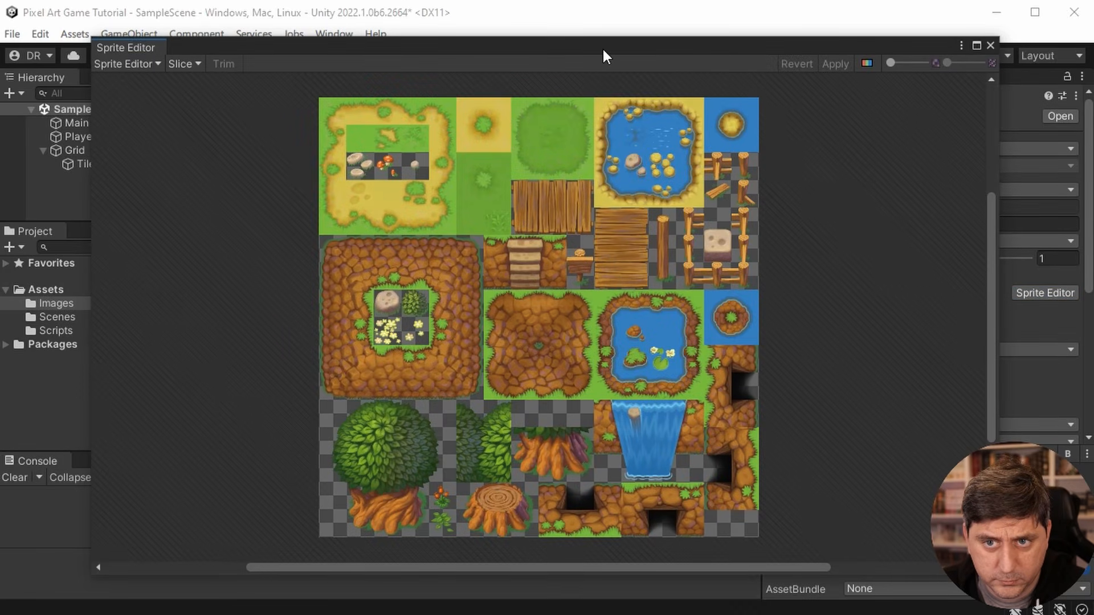
- Slice the Forest sprite sheet with Grid By Cell Size, using a pixel size of 64 by 64
{"action": "left_click", "coordinate": [180, 65]}
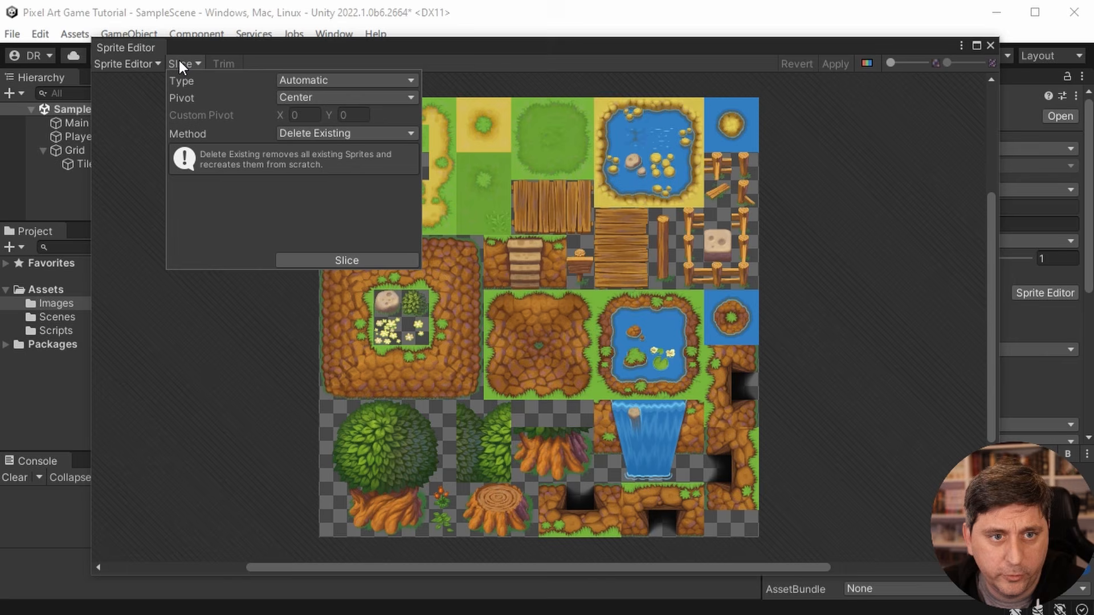
{"action": "left_click", "coordinate": [341, 81]}
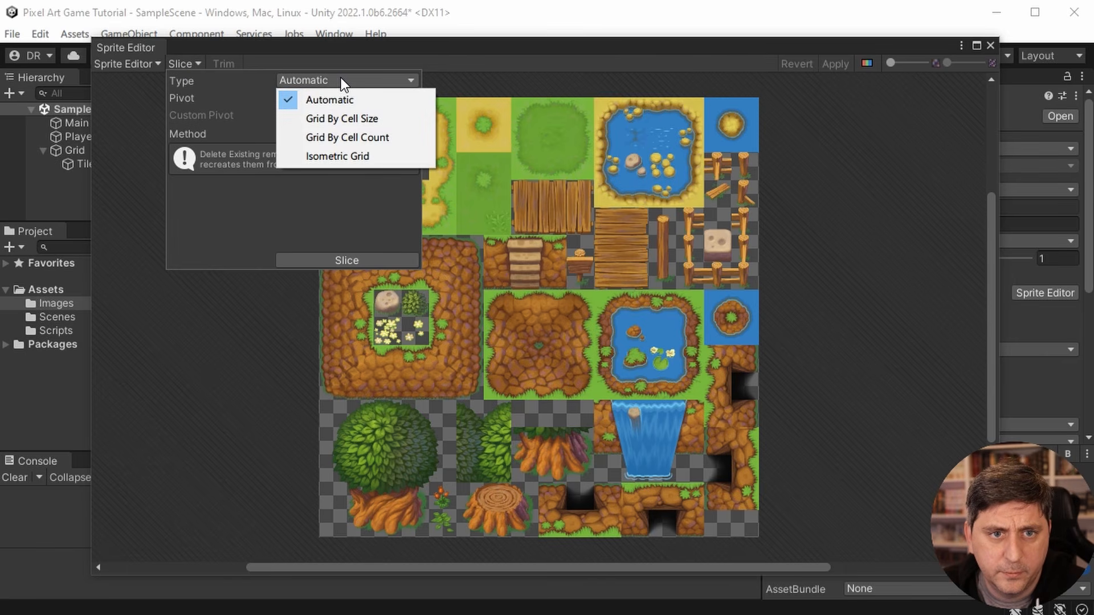
{"action": "left_click", "coordinate": [349, 116]}
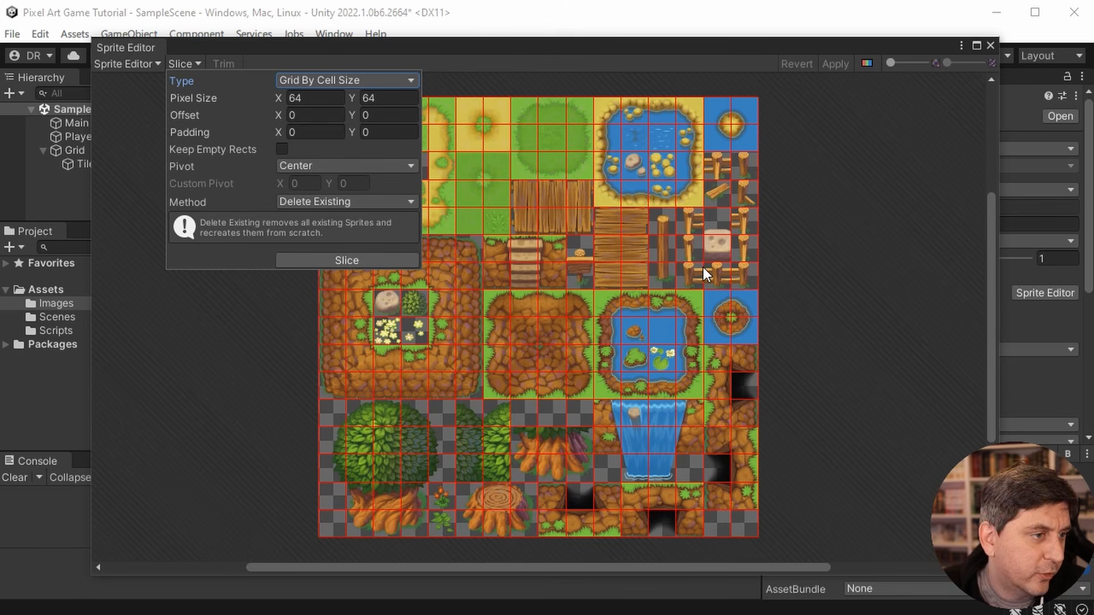
{"action": "left_click", "coordinate": [389, 258]}
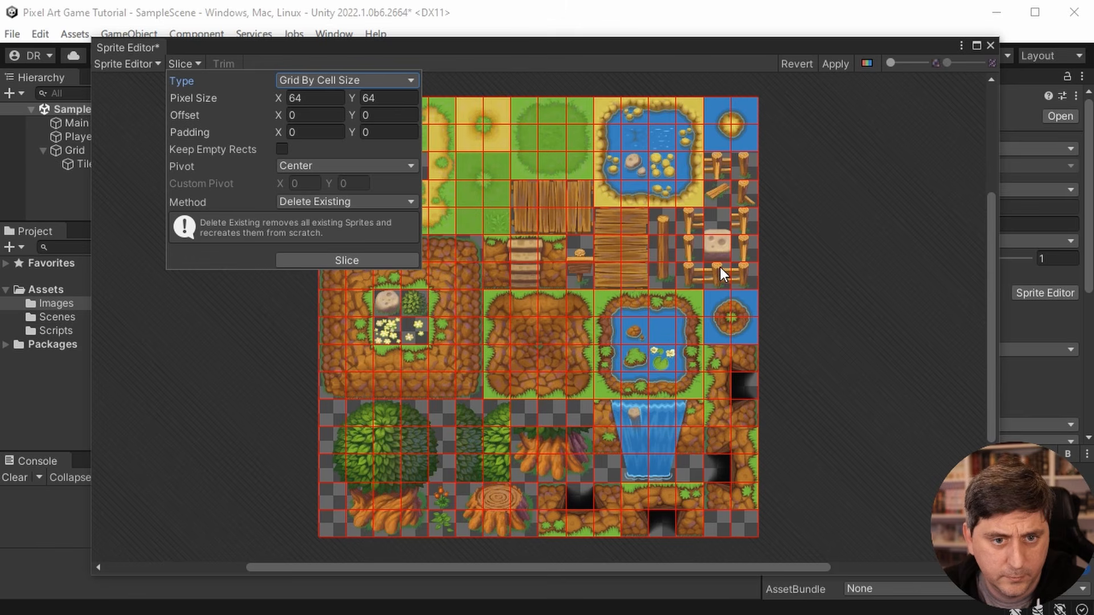
{"action": "left_click", "coordinate": [258, 331]}
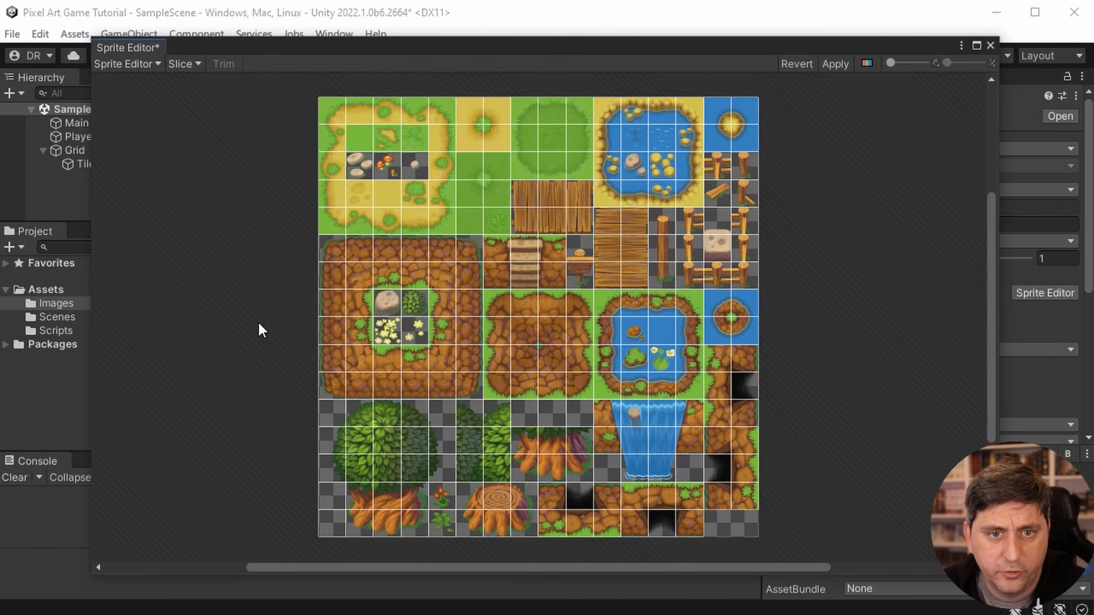
- Check individual slices of the Forest sprite sheet, apply the slicing, and close the Sprite Editor
{"action": "left_click", "coordinate": [334, 111]}
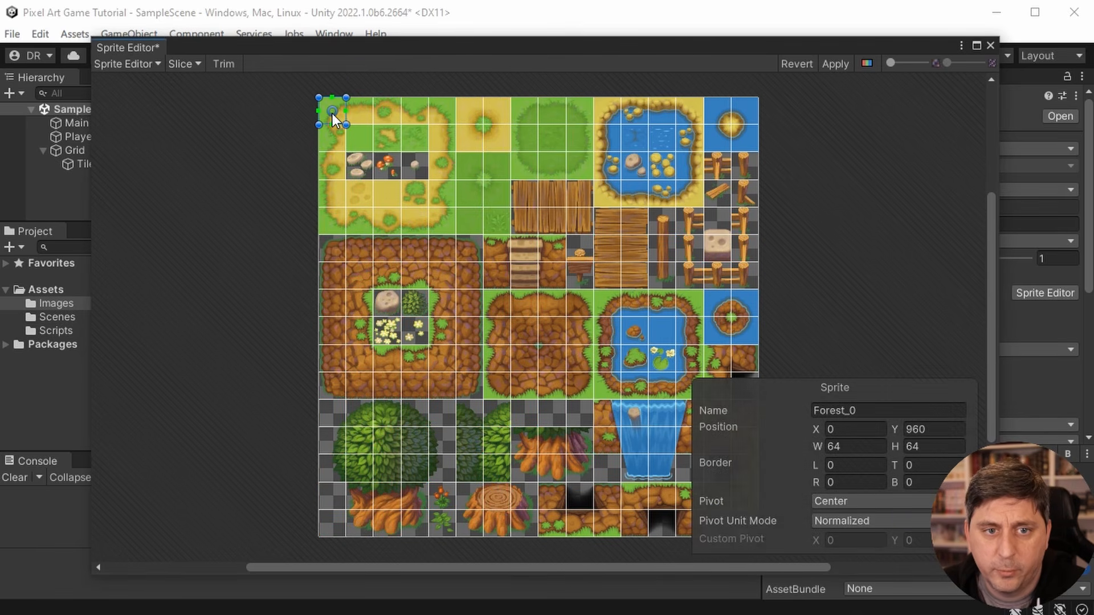
{"action": "left_click", "coordinate": [360, 107]}
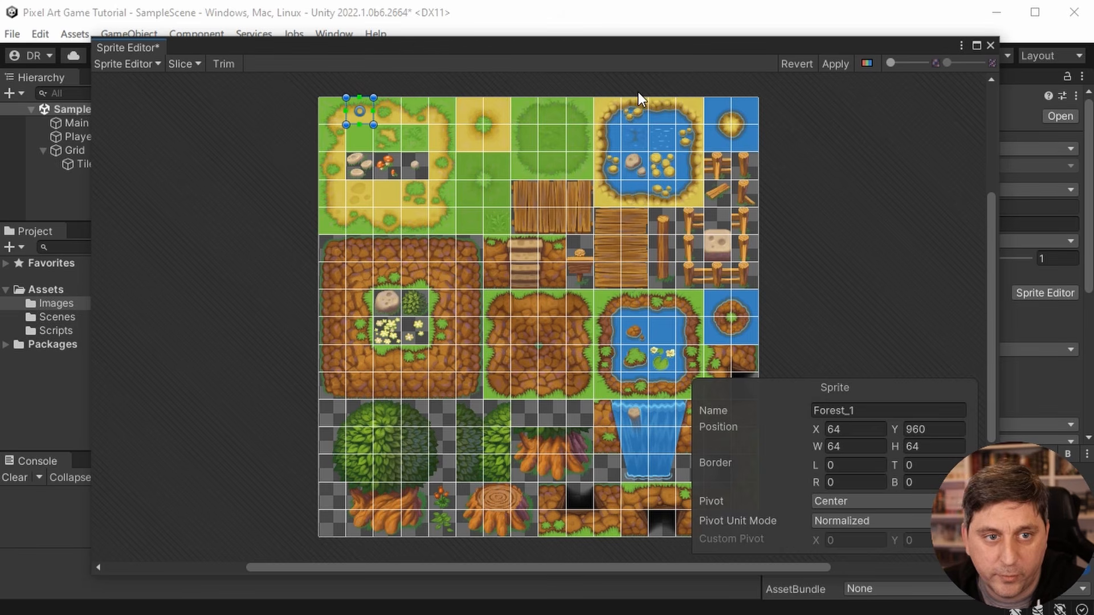
{"action": "left_click", "coordinate": [831, 64]}
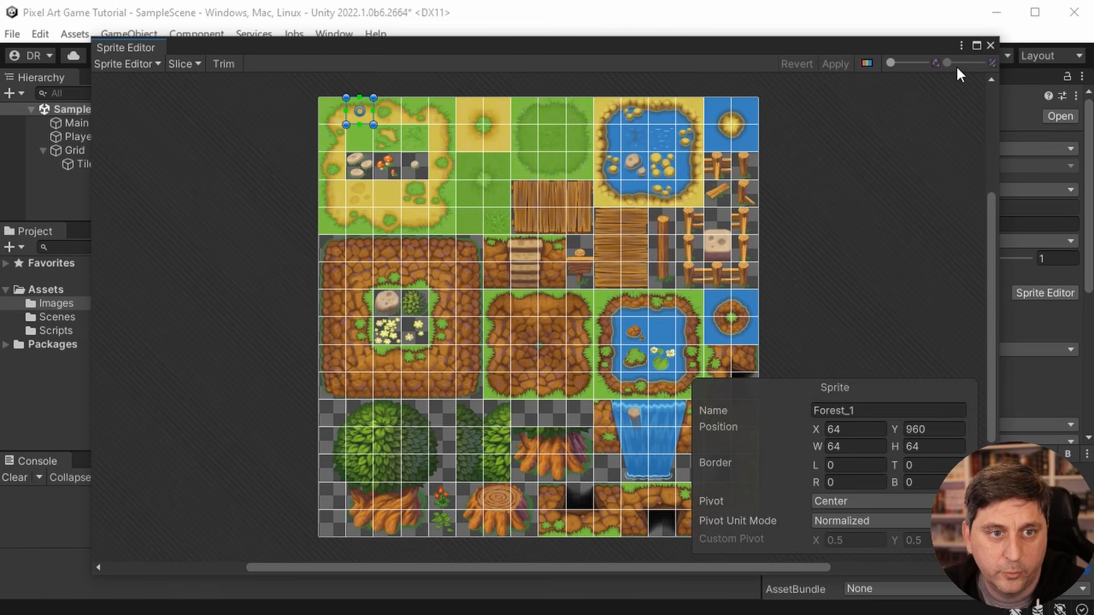
{"action": "left_click", "coordinate": [990, 45]}
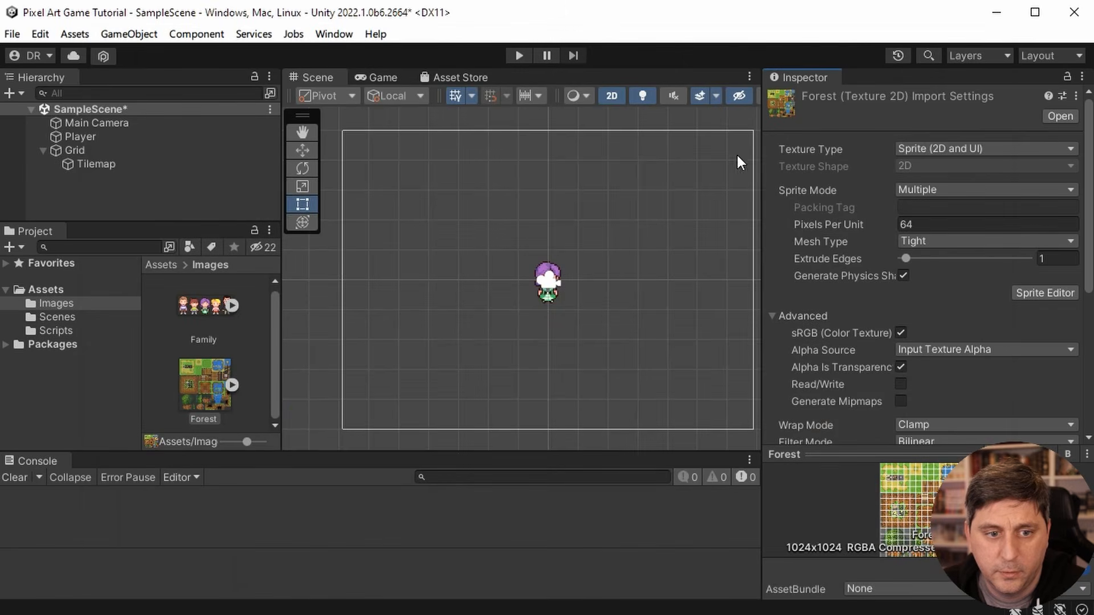
- Expand the Forest texture in the Images folder to review its sliced sprites, and collapse it again
{"action": "left_click", "coordinate": [233, 385]}
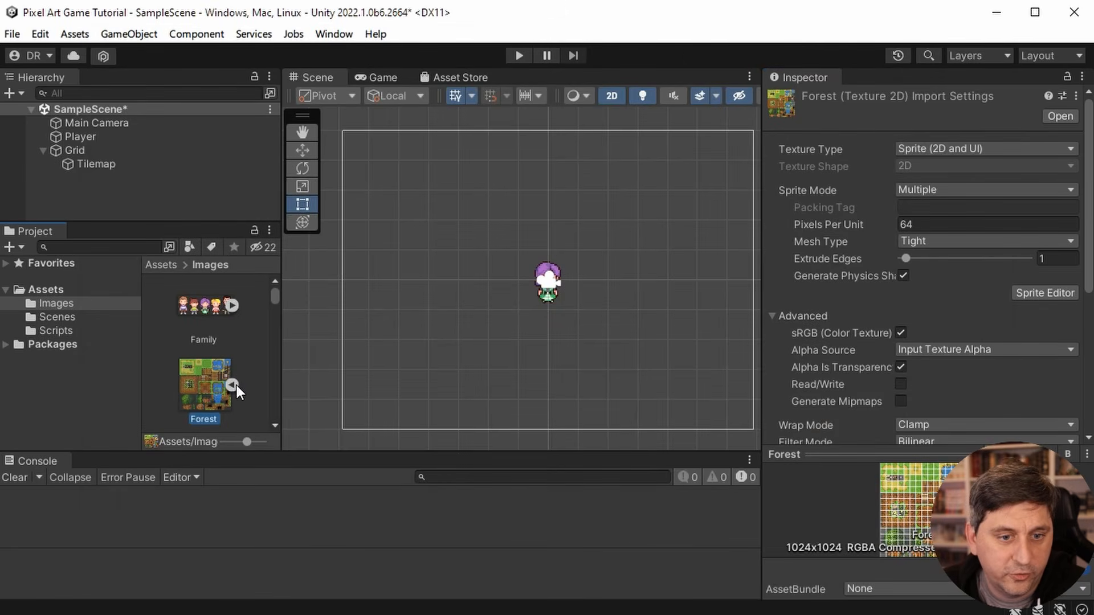
{"action": "scroll", "coordinate": [236, 381], "scroll_direction": "down", "scroll_amount": 3}
{"action": "scroll", "coordinate": [223, 371], "scroll_direction": "down", "scroll_amount": 8}
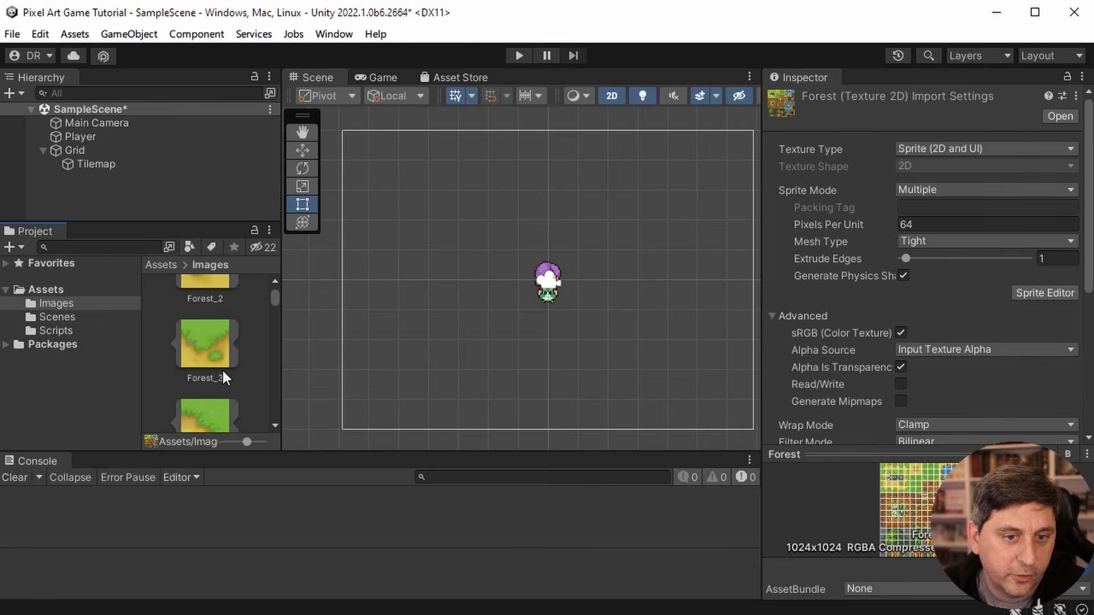
{"action": "scroll", "coordinate": [222, 362], "scroll_direction": "up", "scroll_amount": 10}
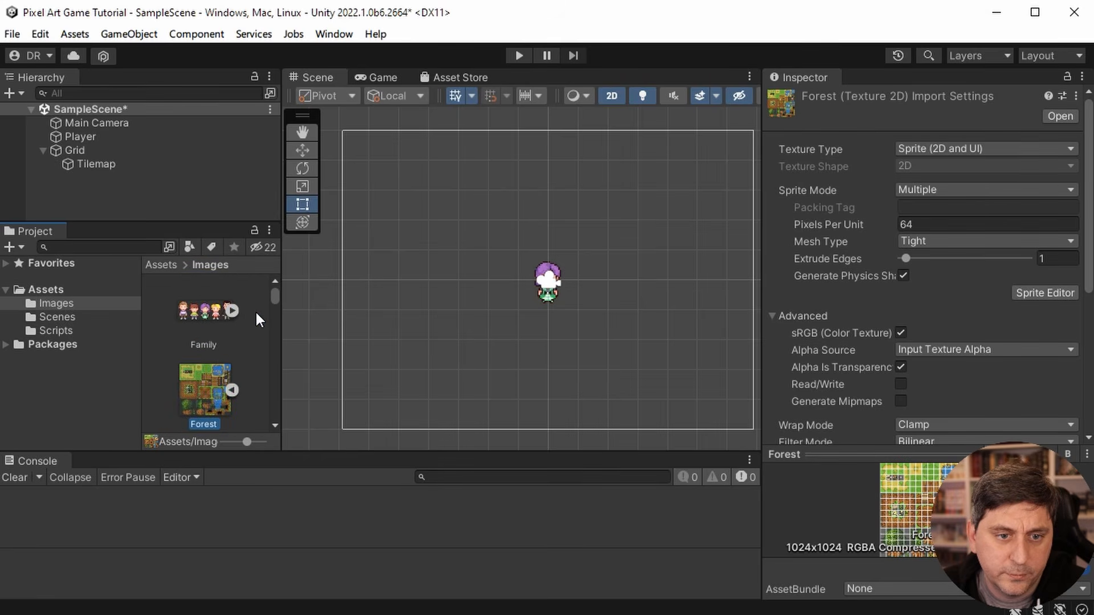
{"action": "scroll", "coordinate": [228, 370], "scroll_direction": "down", "scroll_amount": 1}
{"action": "left_click", "coordinate": [233, 340]}
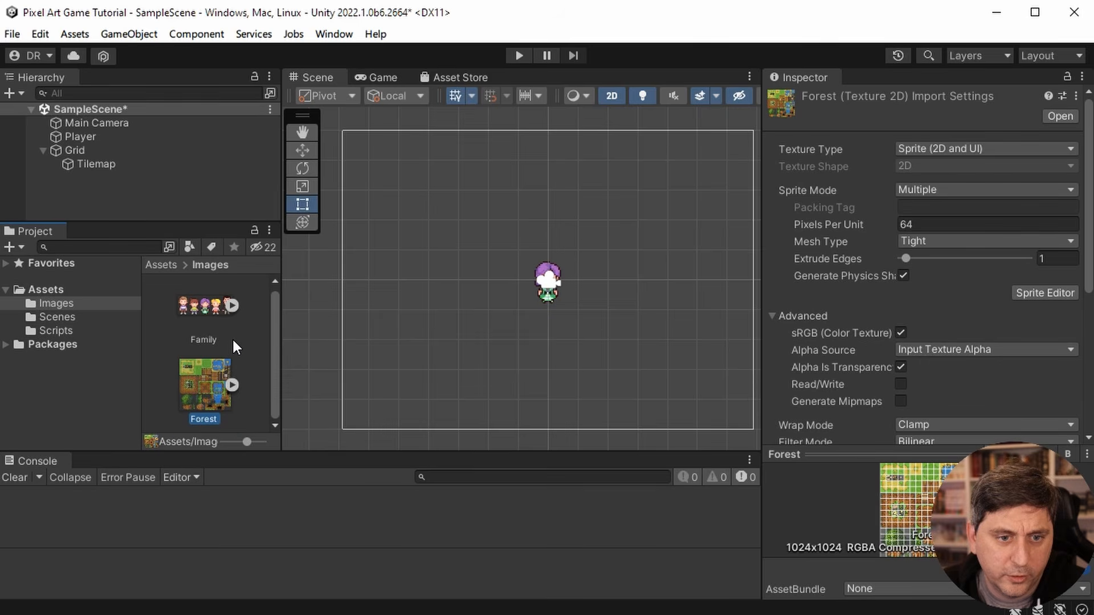
- Select the Tilemap object under Grid and examine its Tilemap and Tilemap Renderer settings
{"action": "left_click", "coordinate": [104, 166]}
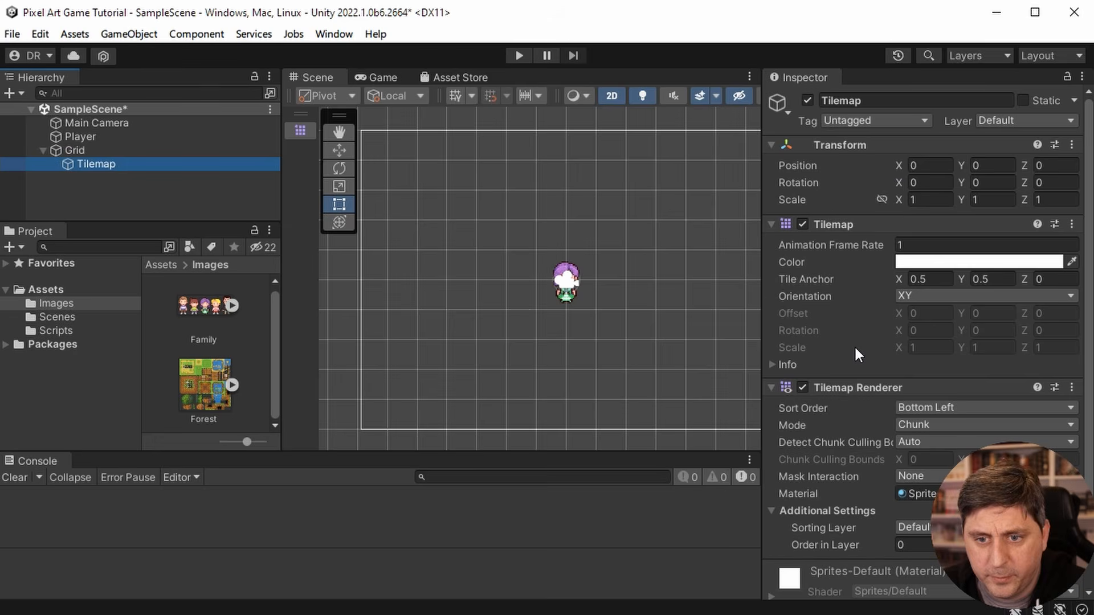
{"action": "scroll", "coordinate": [854, 326], "scroll_direction": "down", "scroll_amount": 2}
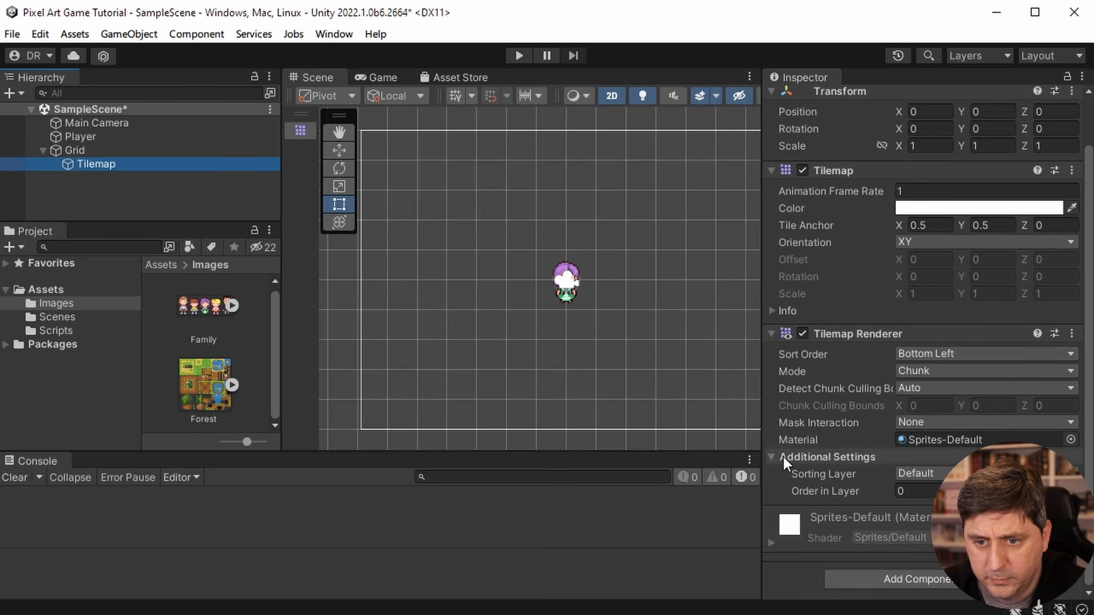
{"action": "left_click", "coordinate": [997, 440]}
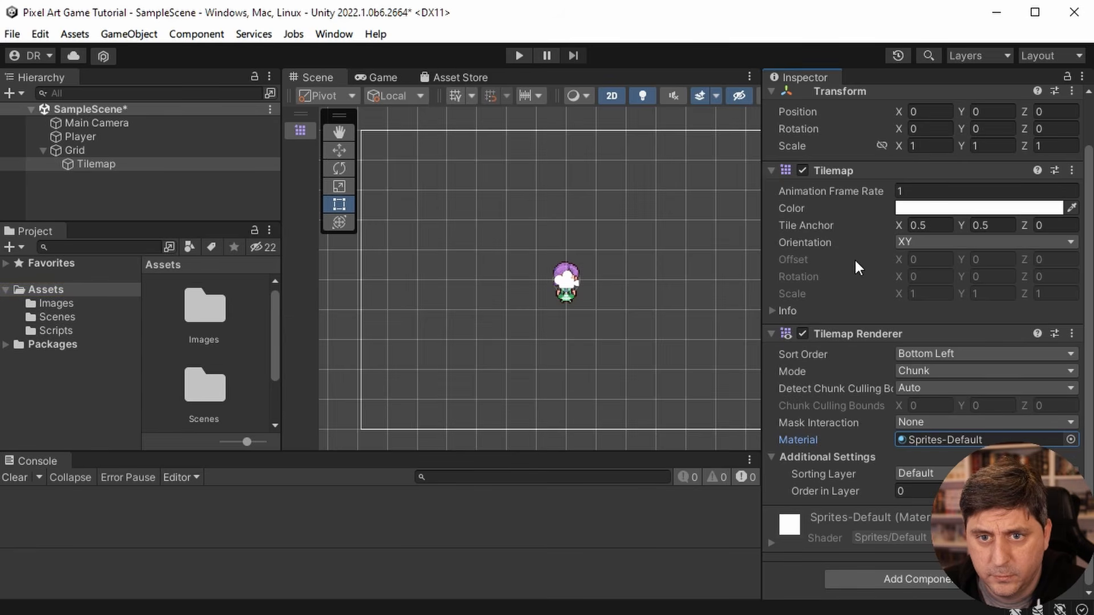
{"action": "left_click_drag", "start_coordinate": [763, 223], "coordinate": [772, 222]}
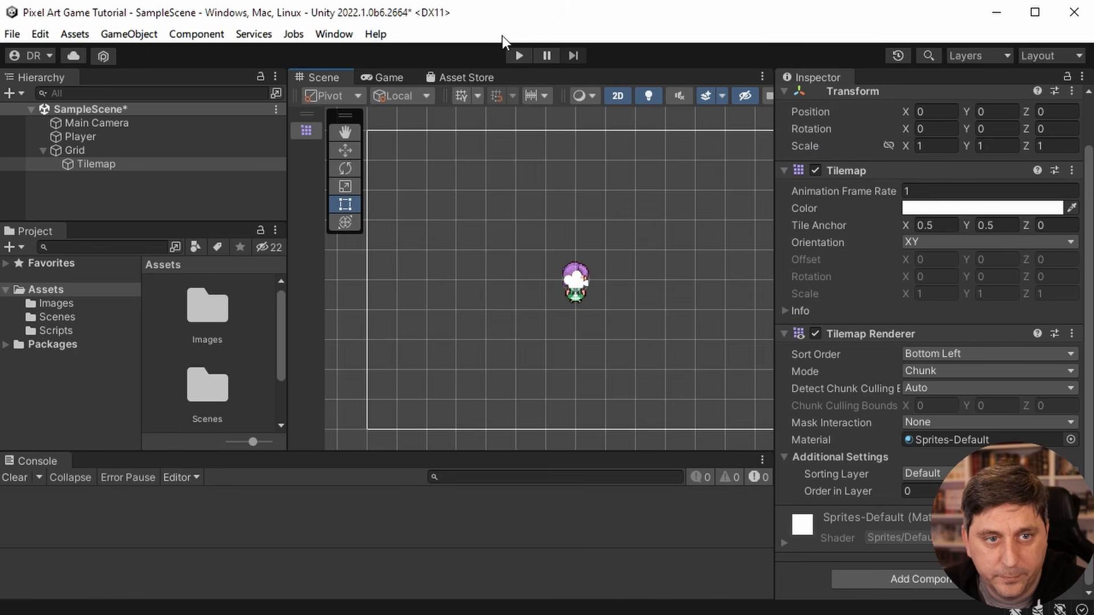
{"action": "scroll", "coordinate": [955, 283], "scroll_direction": "up", "scroll_amount": 2}
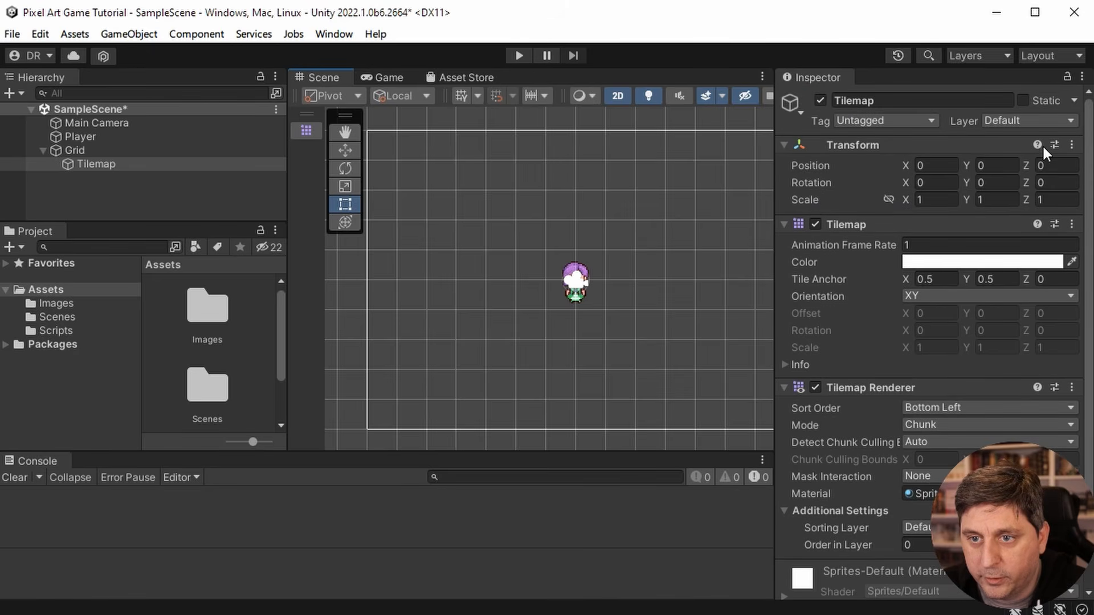
{"action": "scroll", "coordinate": [1042, 365], "scroll_direction": "down", "scroll_amount": 2}
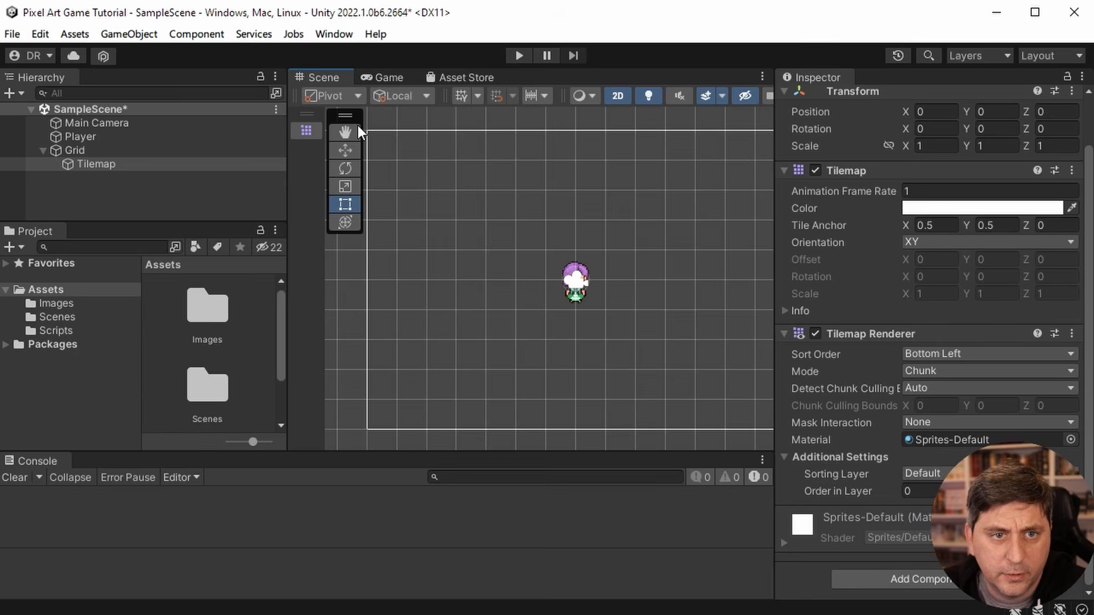
- Open the Tile Palette window and move it over the Scene view
{"action": "left_click", "coordinate": [329, 34]}
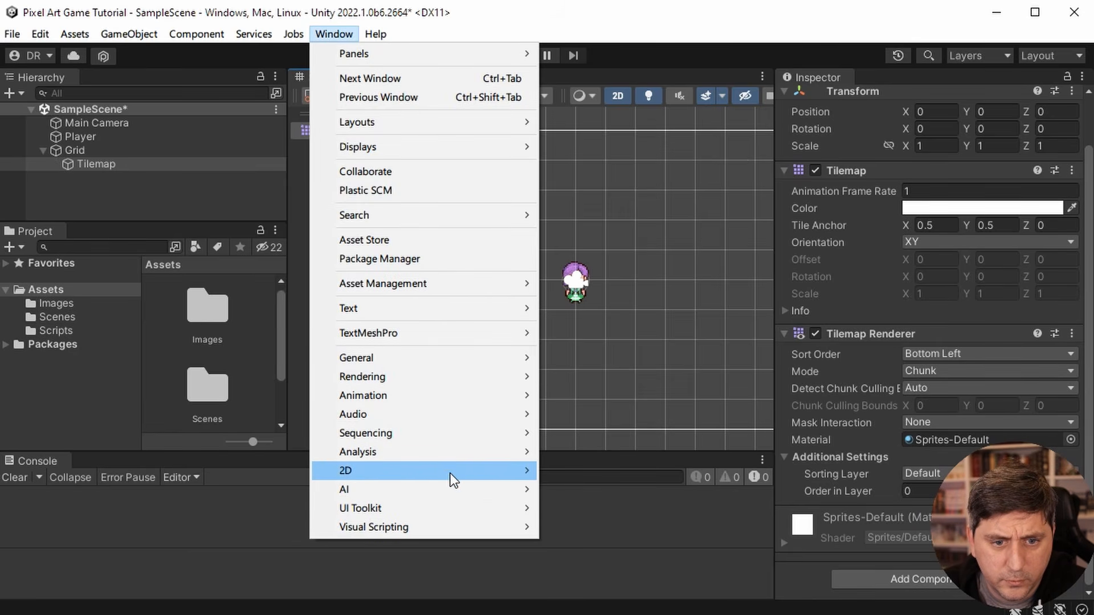
{"action": "mouse_move", "coordinate": [450, 473]}
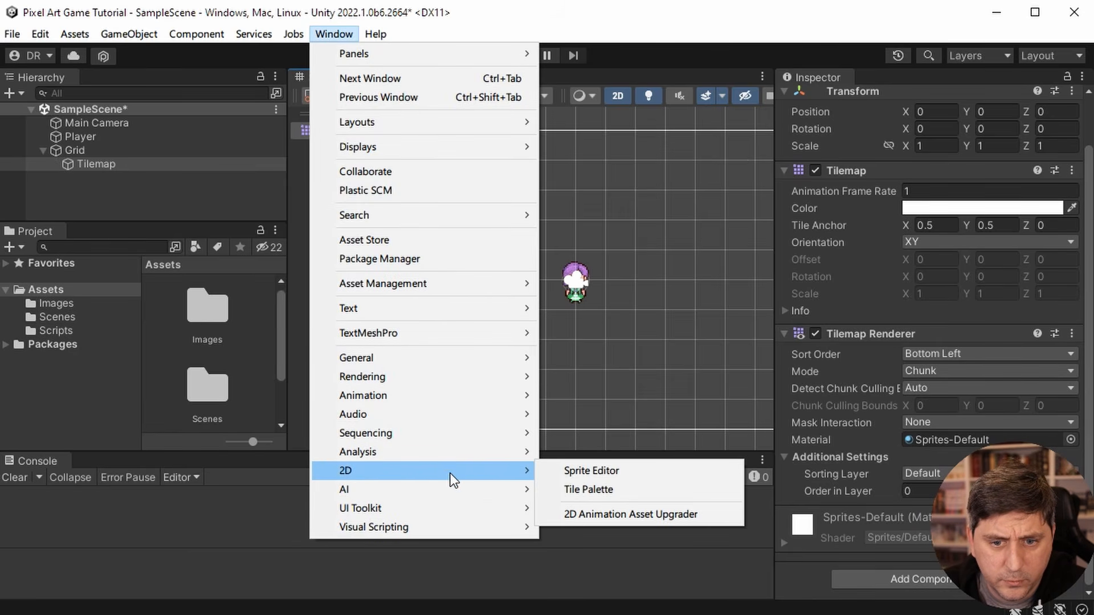
{"action": "left_click", "coordinate": [616, 488]}
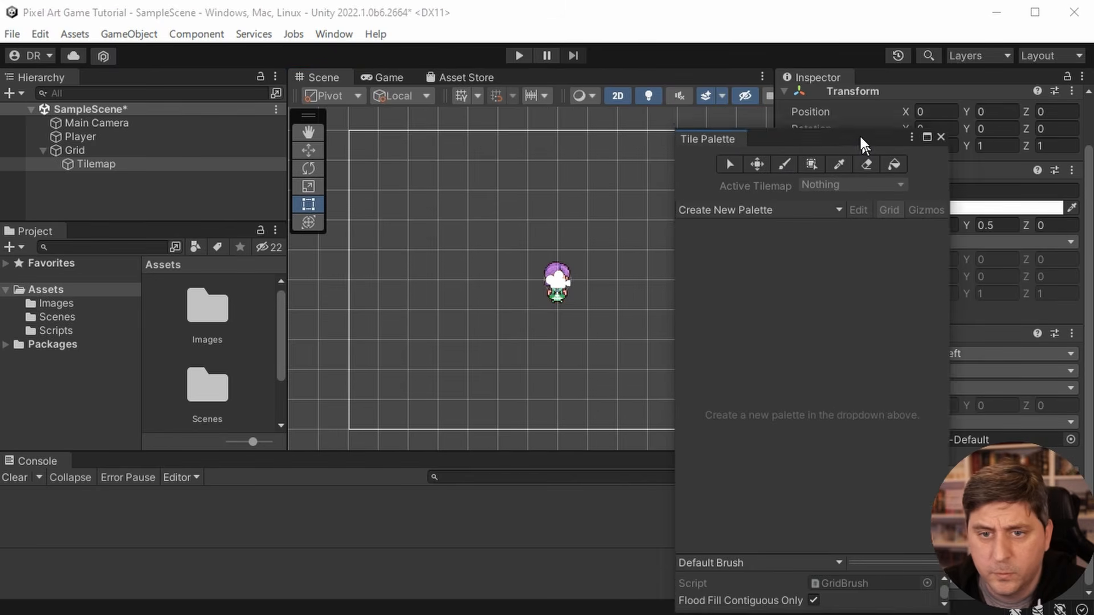
{"action": "left_click_drag", "start_coordinate": [860, 141], "coordinate": [628, 110]}
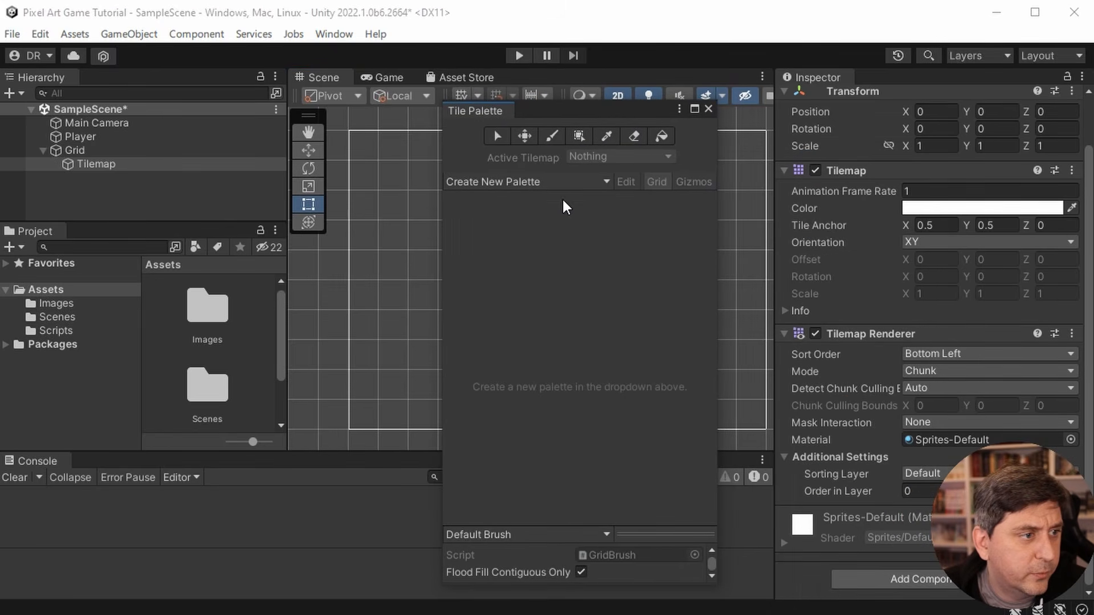
{"action": "left_click", "coordinate": [338, 34]}
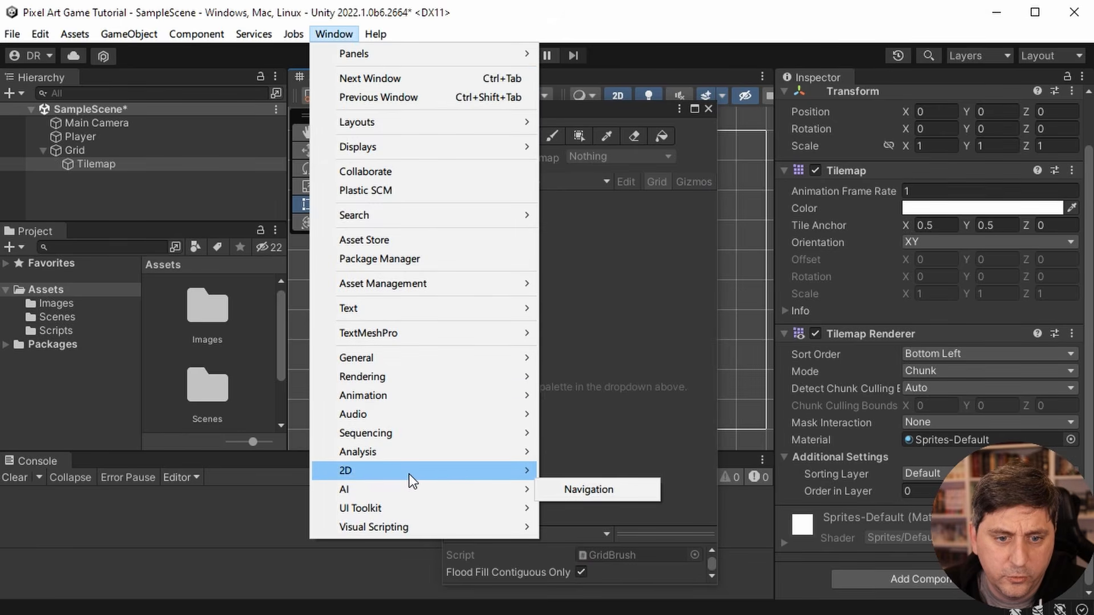
{"action": "mouse_move", "coordinate": [416, 473]}
{"action": "left_click", "coordinate": [570, 490]}
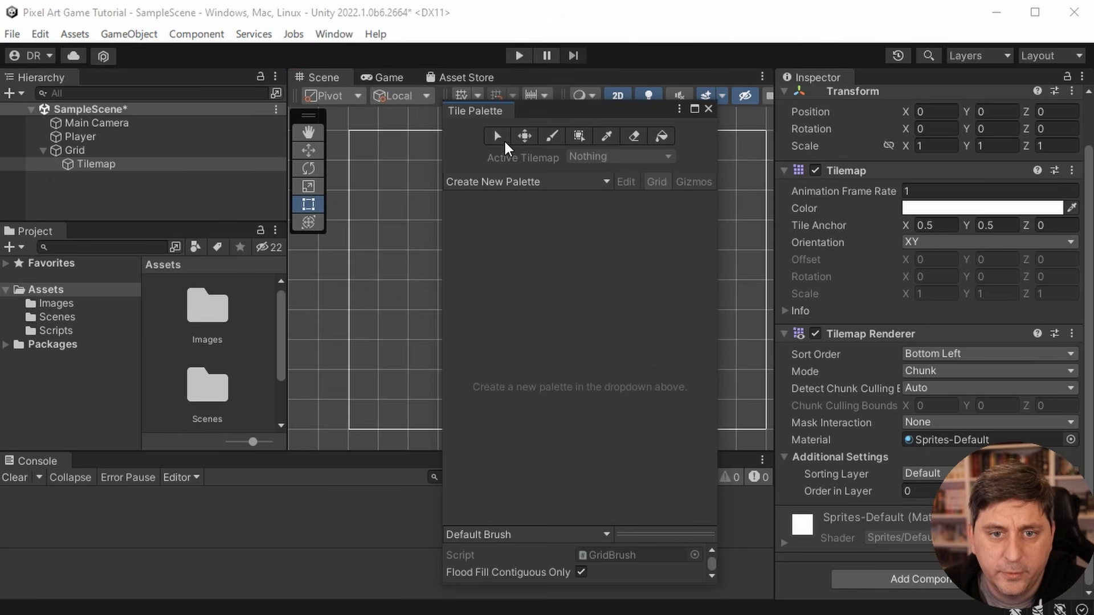
- Create a new tile palette named Forest with a Rectangle grid and Automatic cell size
{"action": "left_click", "coordinate": [543, 180]}
{"action": "left_click", "coordinate": [624, 215]}
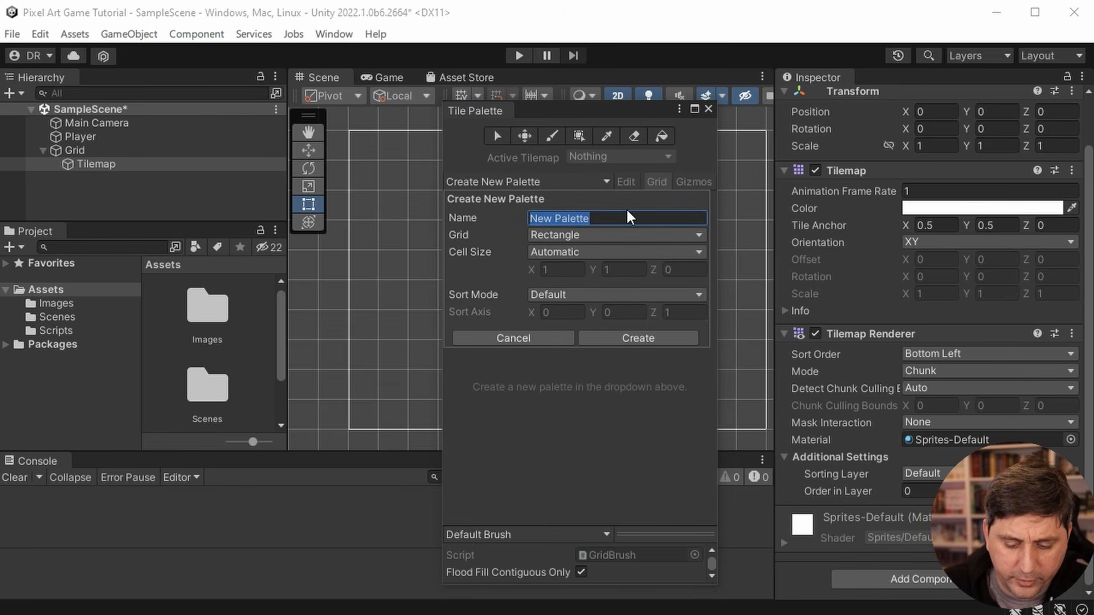
{"action": "type", "text": "Forest"}
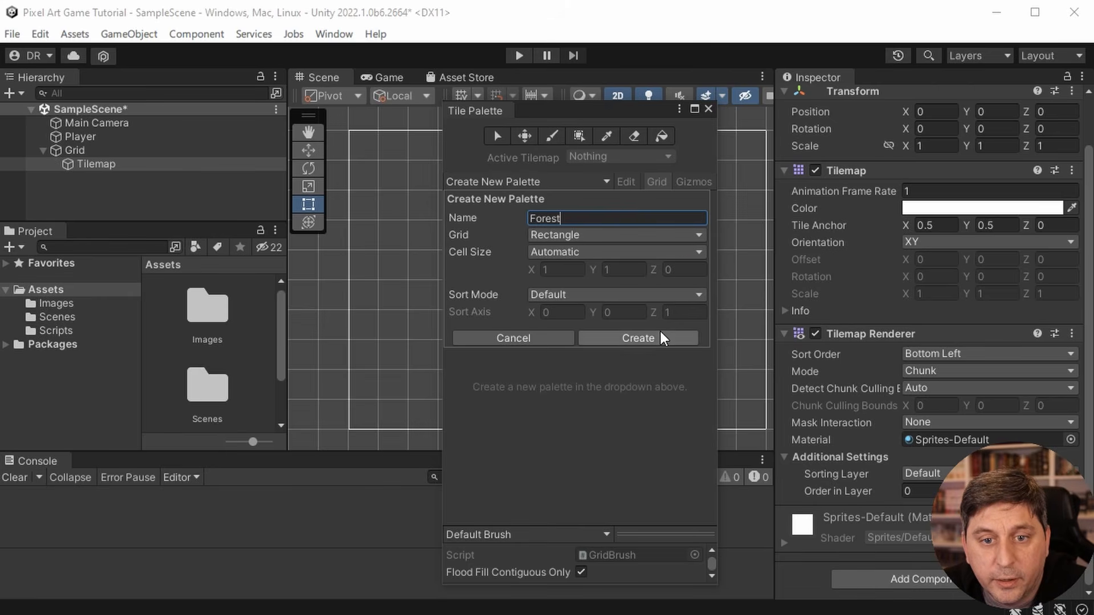
{"action": "left_click", "coordinate": [591, 253]}
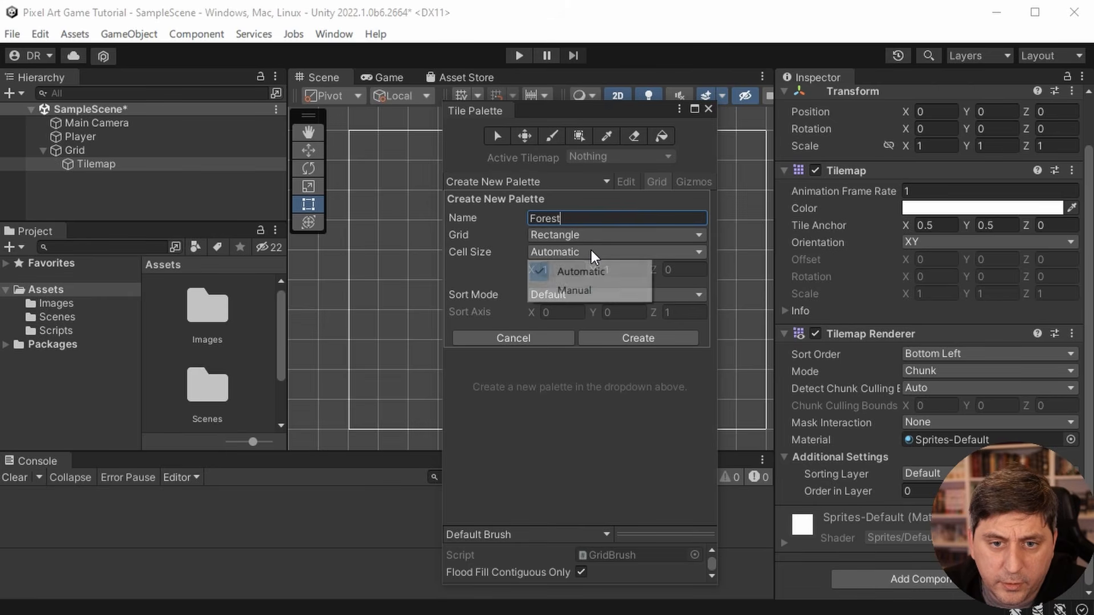
{"action": "left_click", "coordinate": [593, 269]}
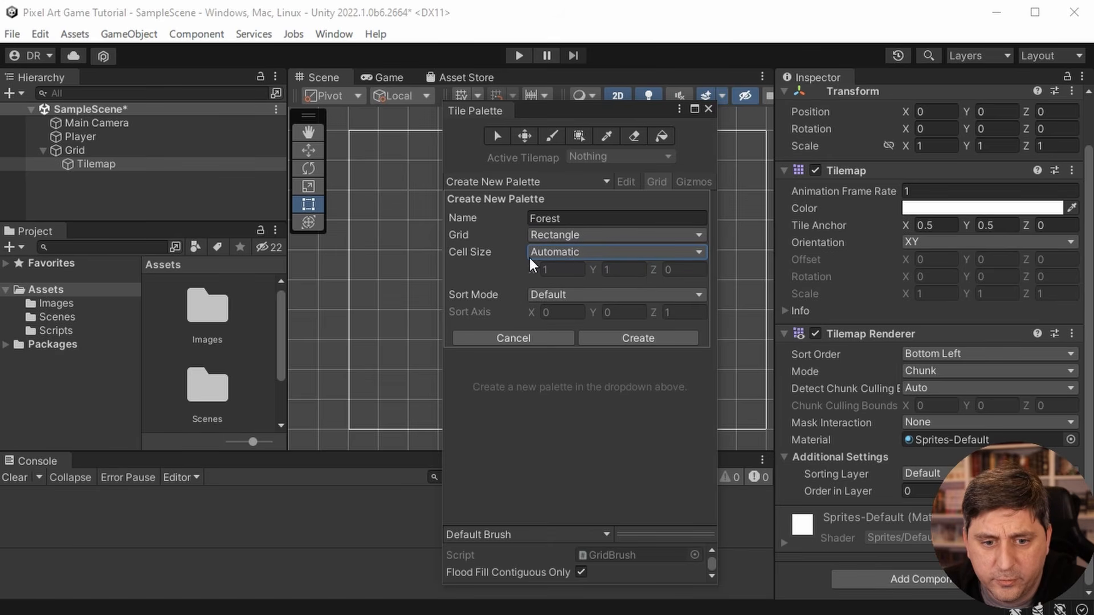
{"action": "left_click", "coordinate": [624, 336]}
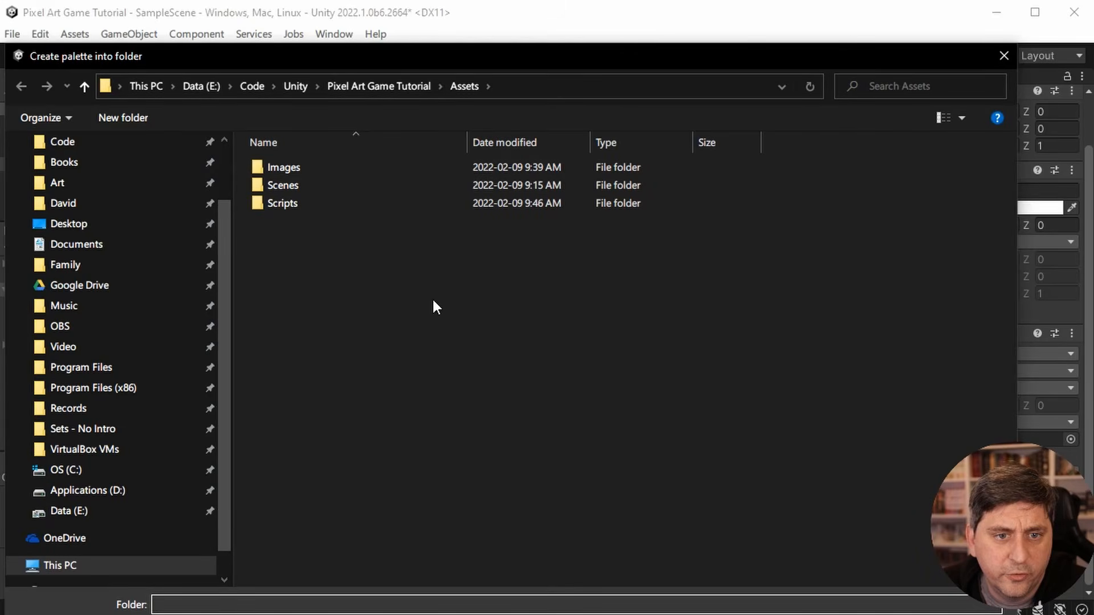
- Create a folder named Tile Palettes inside the project's Assets folder and open it
{"action": "right_click", "coordinate": [291, 252]}
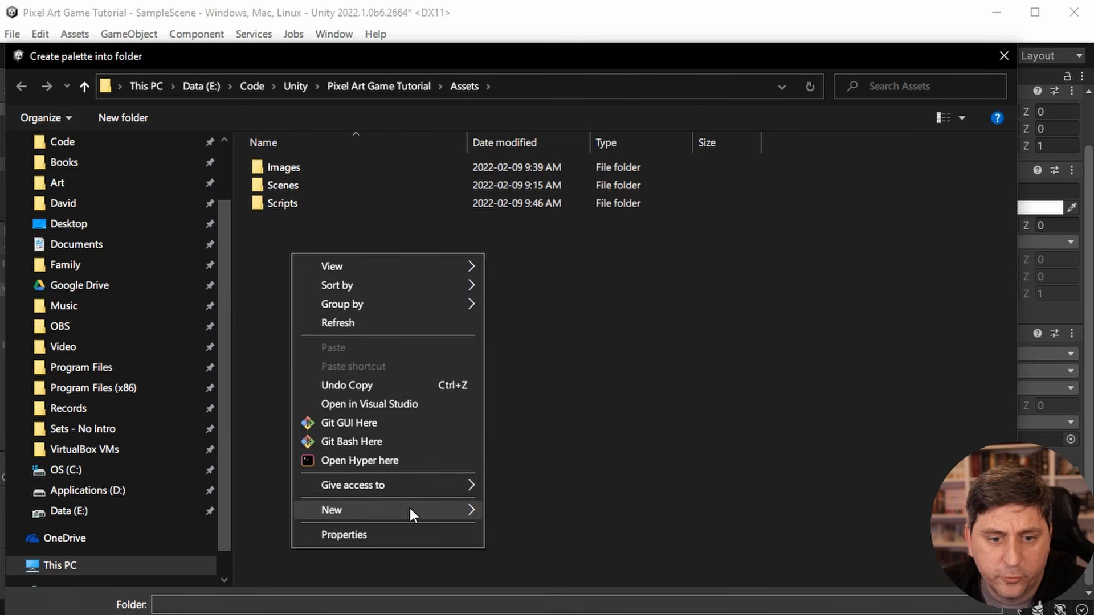
{"action": "mouse_move", "coordinate": [409, 508]}
{"action": "left_click", "coordinate": [495, 510]}
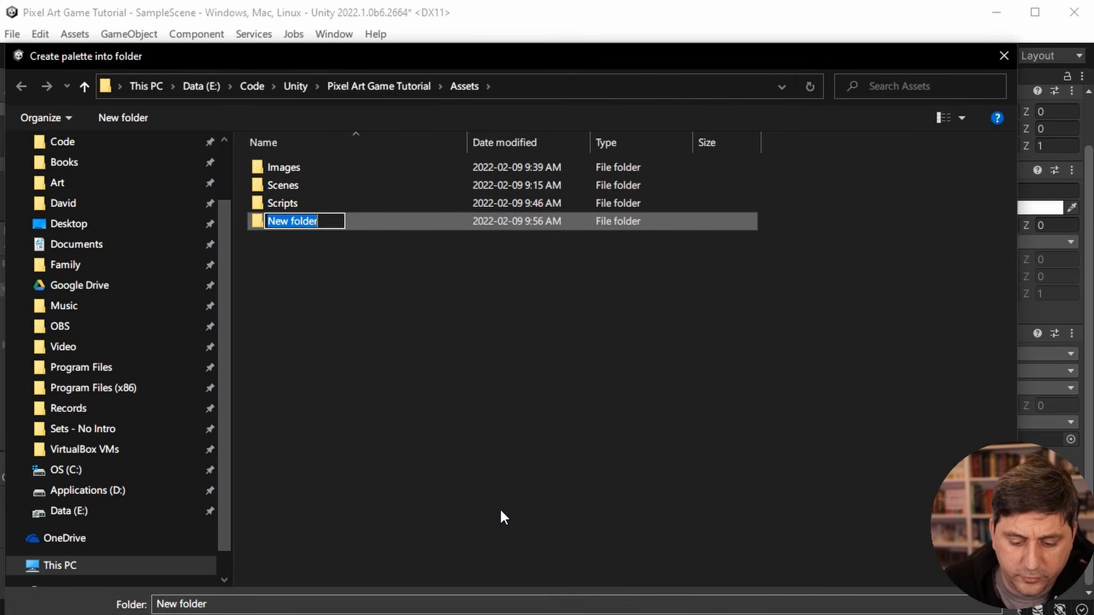
{"action": "type", "text": "Tile Pal"}
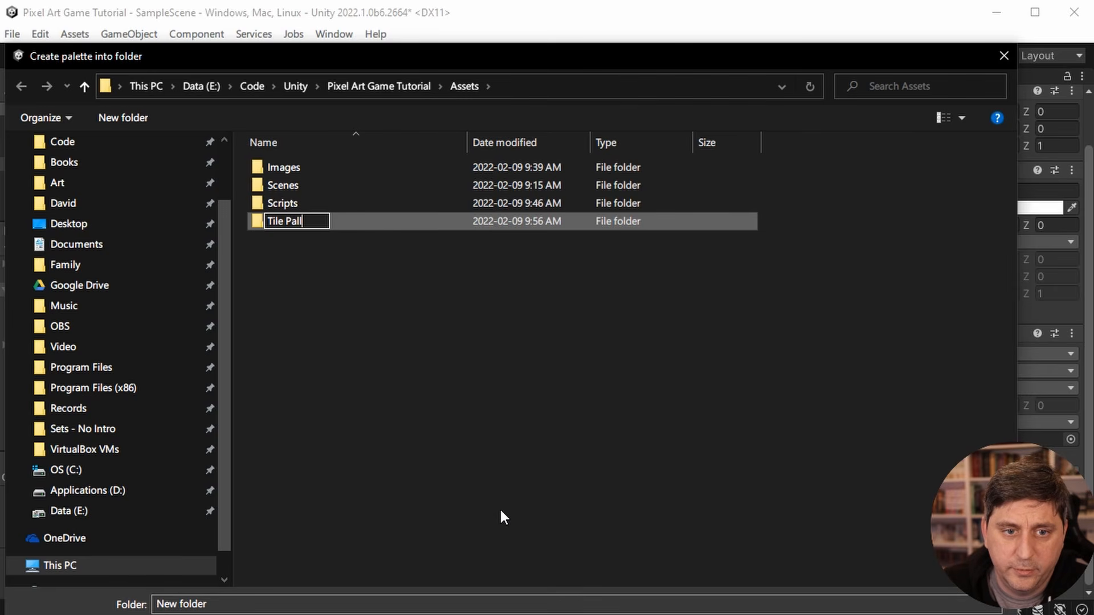
{"action": "type", "text": "ettes"}
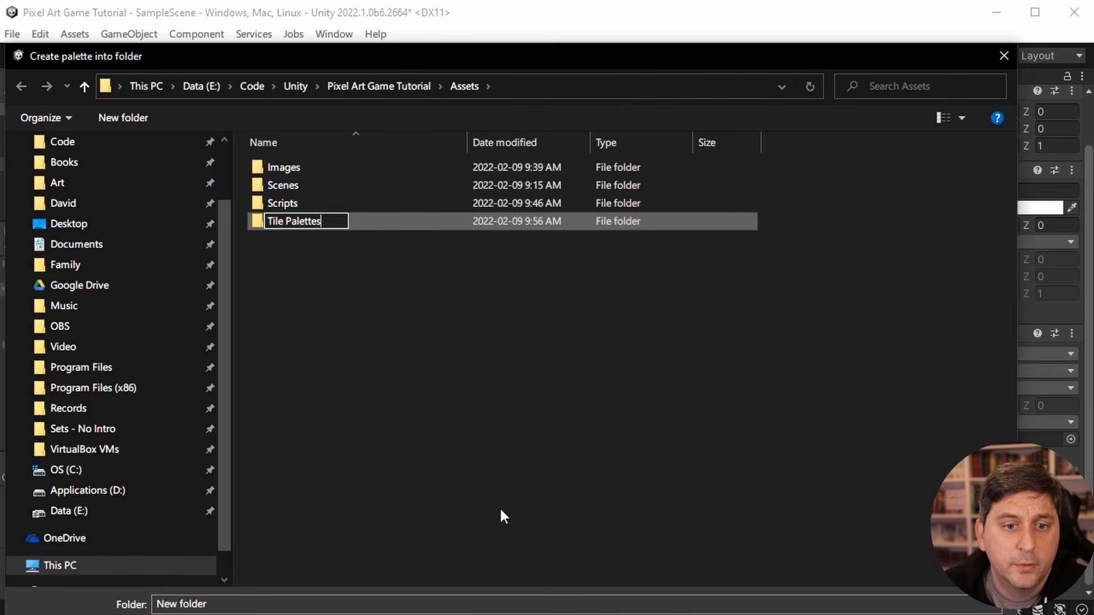
{"action": "left_click", "coordinate": [400, 393]}
{"action": "double_click", "coordinate": [254, 223]}
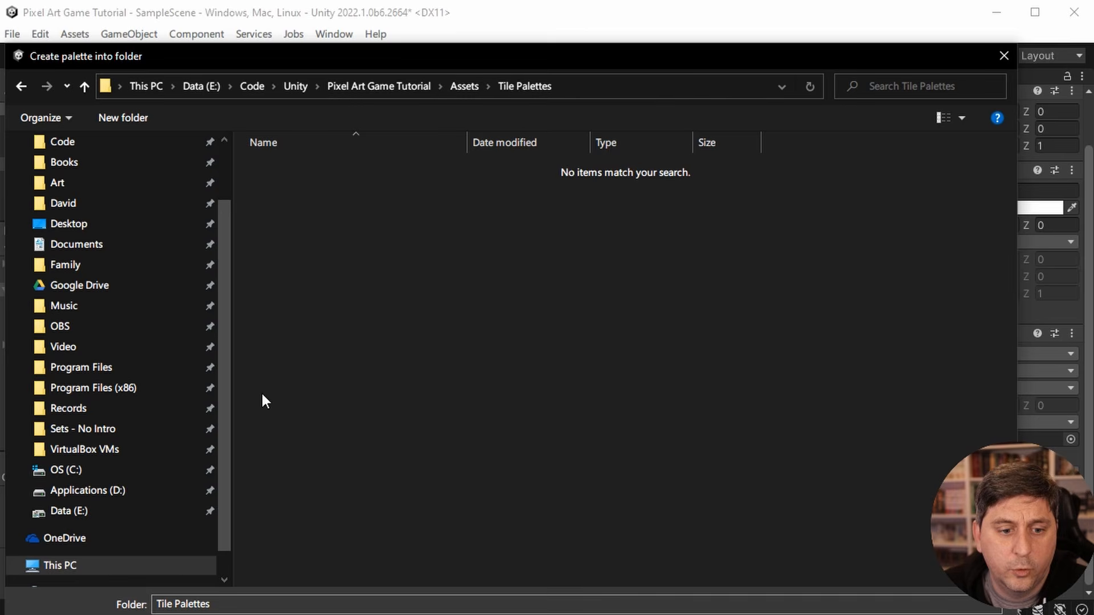
- Try to save the palette inside the Tile Palettes folder using the folder name Forest
{"action": "triple_click", "coordinate": [226, 605]}
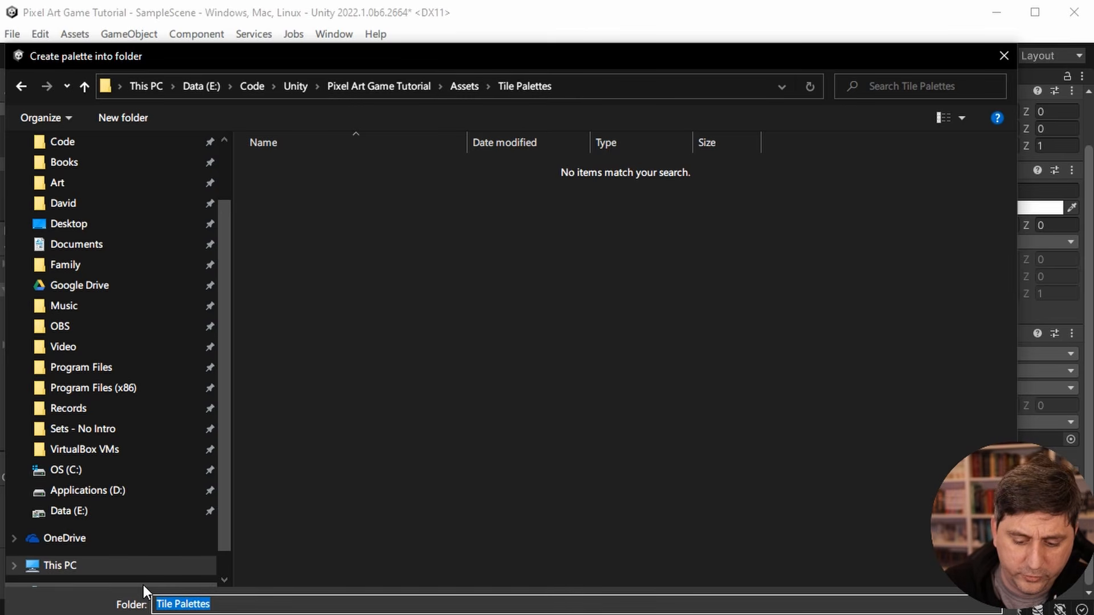
{"action": "type", "text": "Forest"}
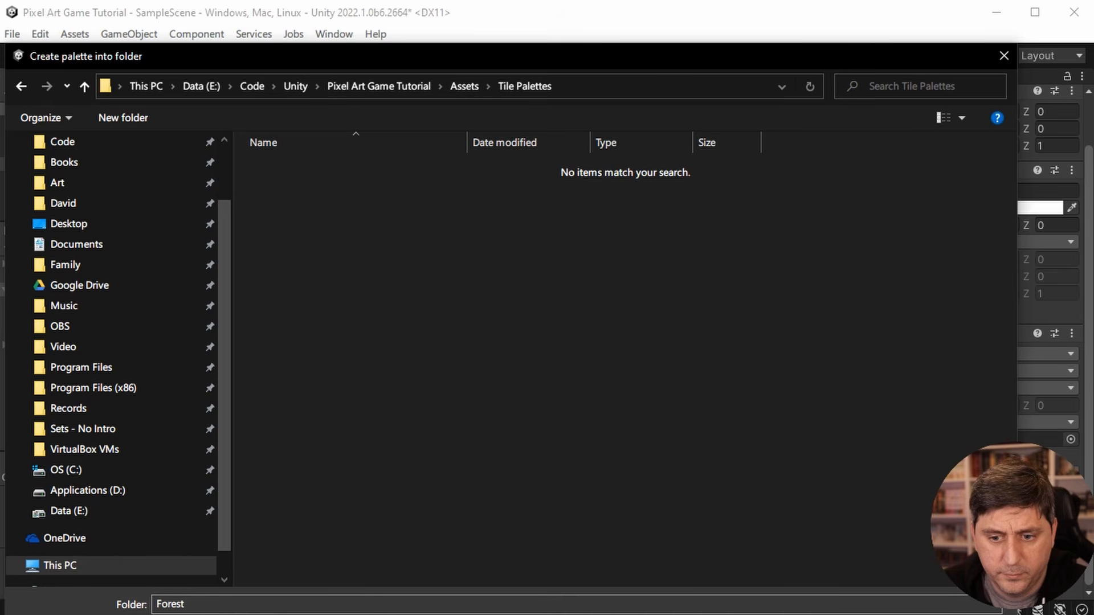
{"action": "key", "text": "Return"}
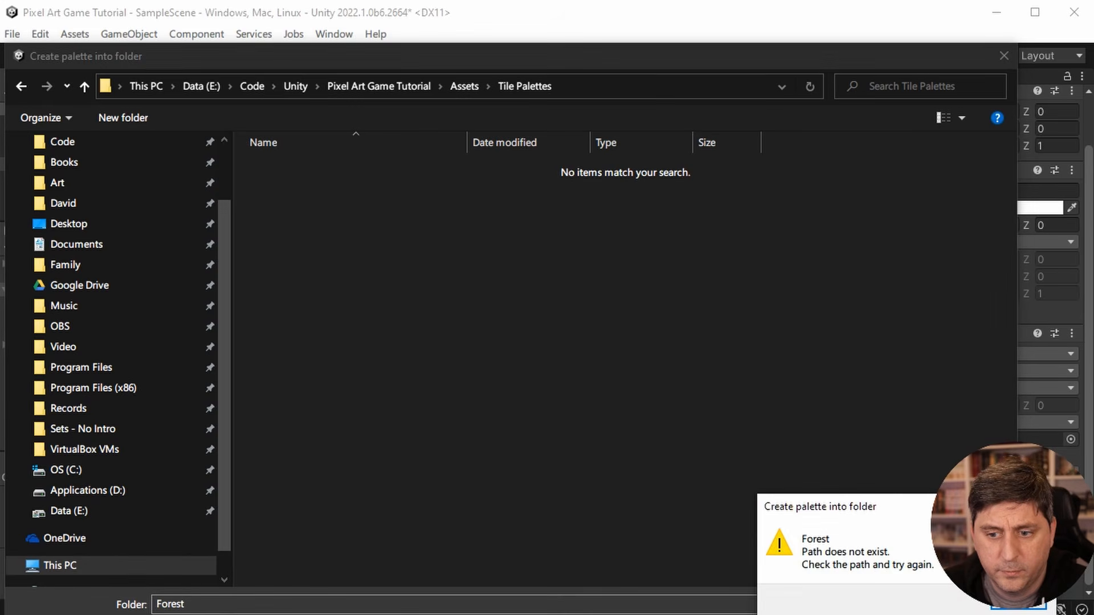
{"action": "key", "text": "Return"}
- Save the Forest palette into the Tile Palettes folder inside the project's Assets folder
{"action": "left_click", "coordinate": [471, 86]}
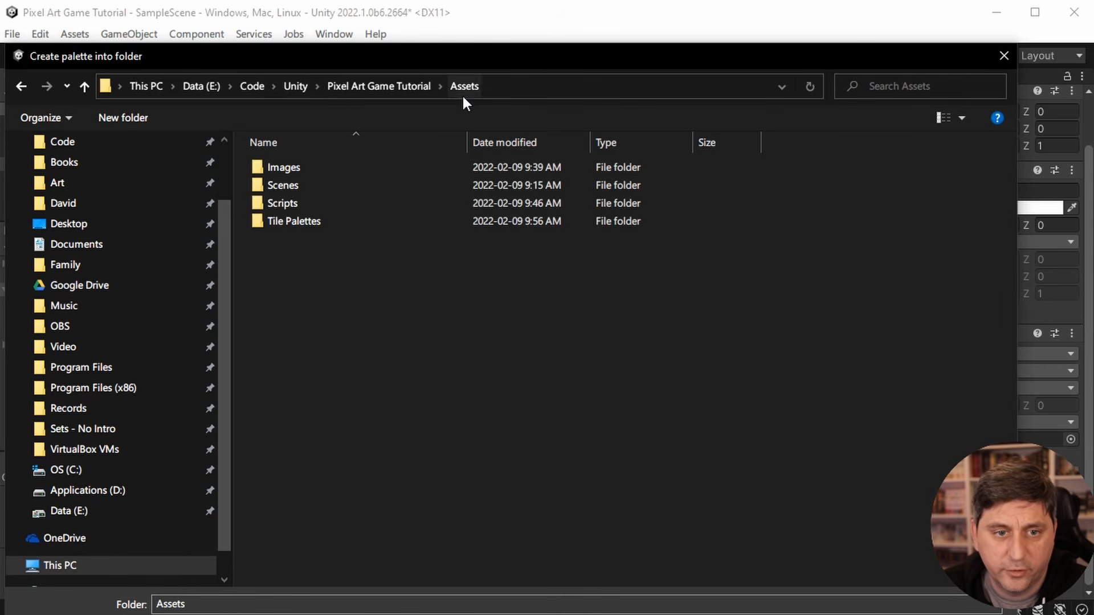
{"action": "left_click", "coordinate": [296, 221]}
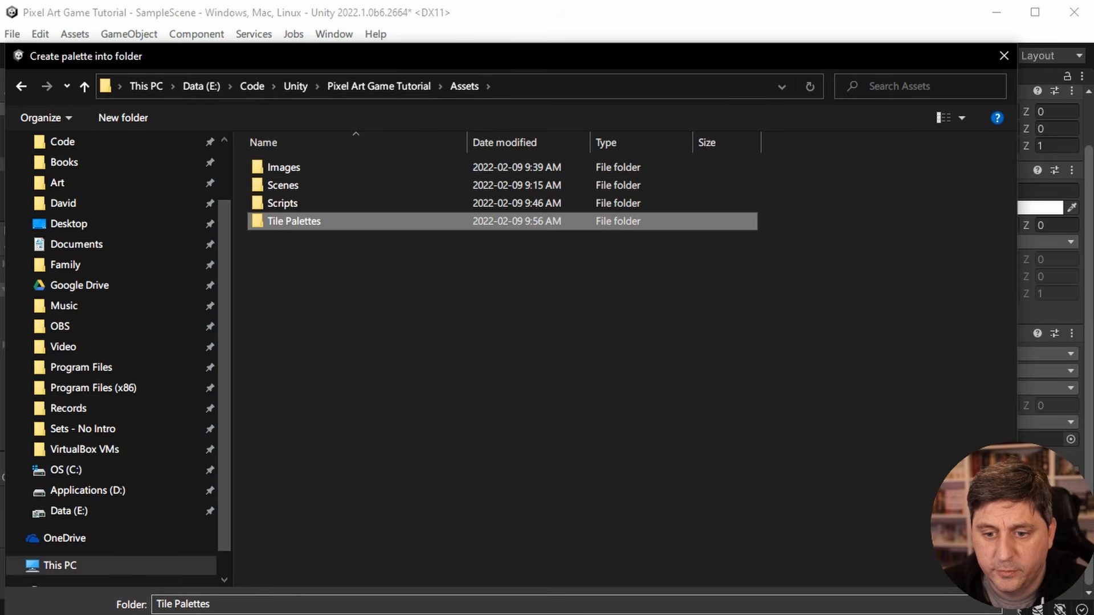
{"action": "key", "text": "Return"}
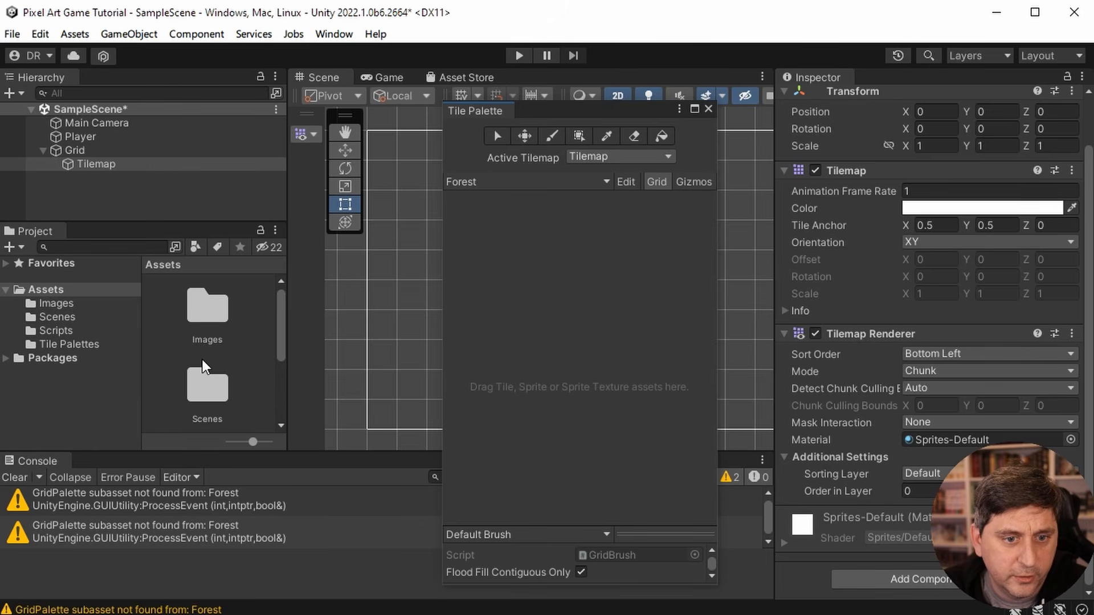
- Add the Forest sprite sheet from the project's Images folder to the empty Forest palette, and move the resulting folder dialog aside
{"action": "left_click", "coordinate": [57, 304]}
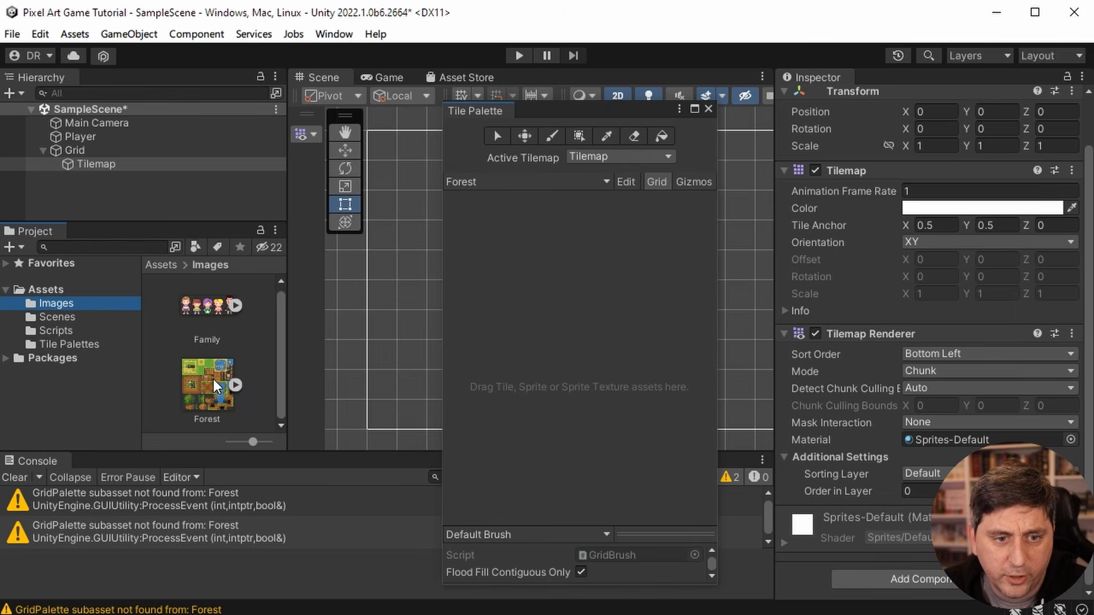
{"action": "left_click_drag", "start_coordinate": [217, 387], "coordinate": [579, 330]}
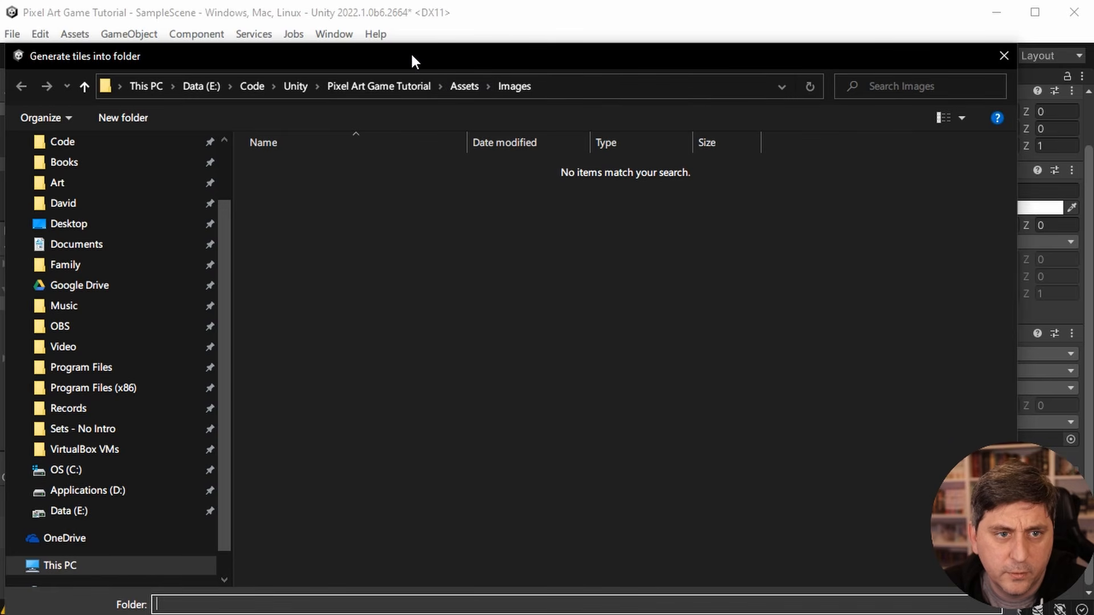
{"action": "left_click_drag", "start_coordinate": [411, 55], "coordinate": [535, 168]}
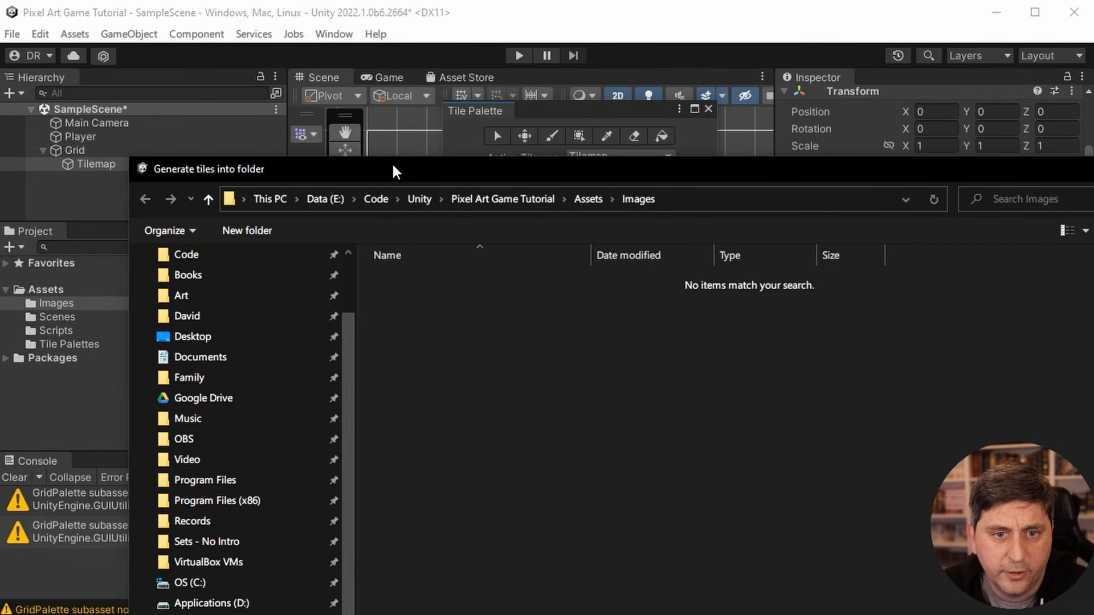
- Create a folder named Tiles inside the project's Assets folder and open it
{"action": "left_click", "coordinate": [590, 197]}
{"action": "right_click", "coordinate": [464, 413]}
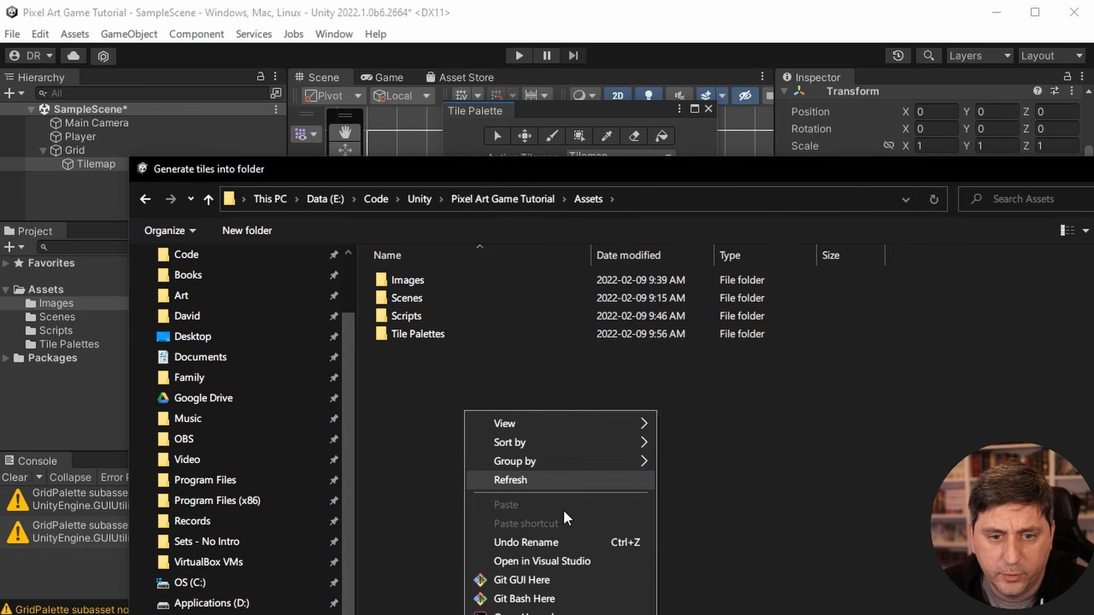
{"action": "left_click", "coordinate": [695, 614]}
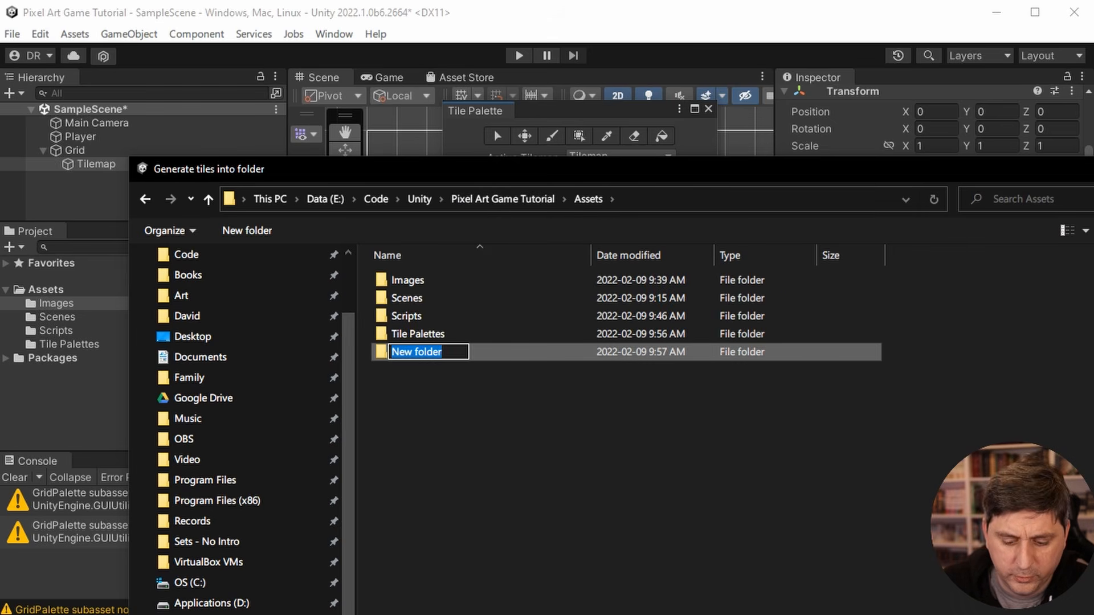
{"action": "type", "text": "Tiles"}
{"action": "key", "text": "Return"}
{"action": "left_click", "coordinate": [468, 392]}
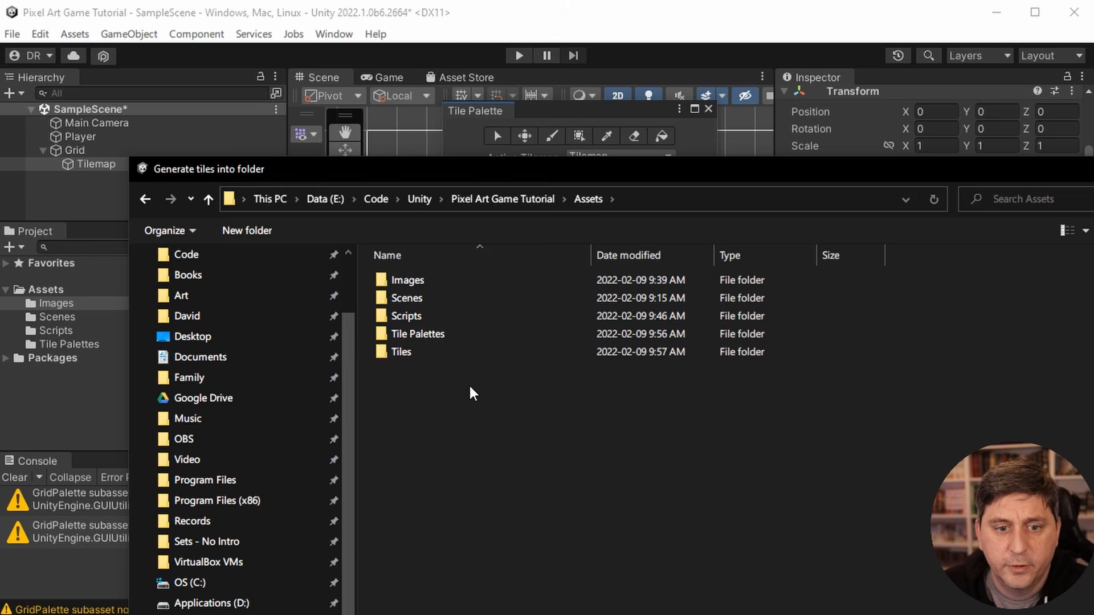
{"action": "double_click", "coordinate": [387, 350]}
- Create a Forest subfolder inside the Tiles folder and generate the palette's tile assets into it
{"action": "right_click", "coordinate": [406, 341]}
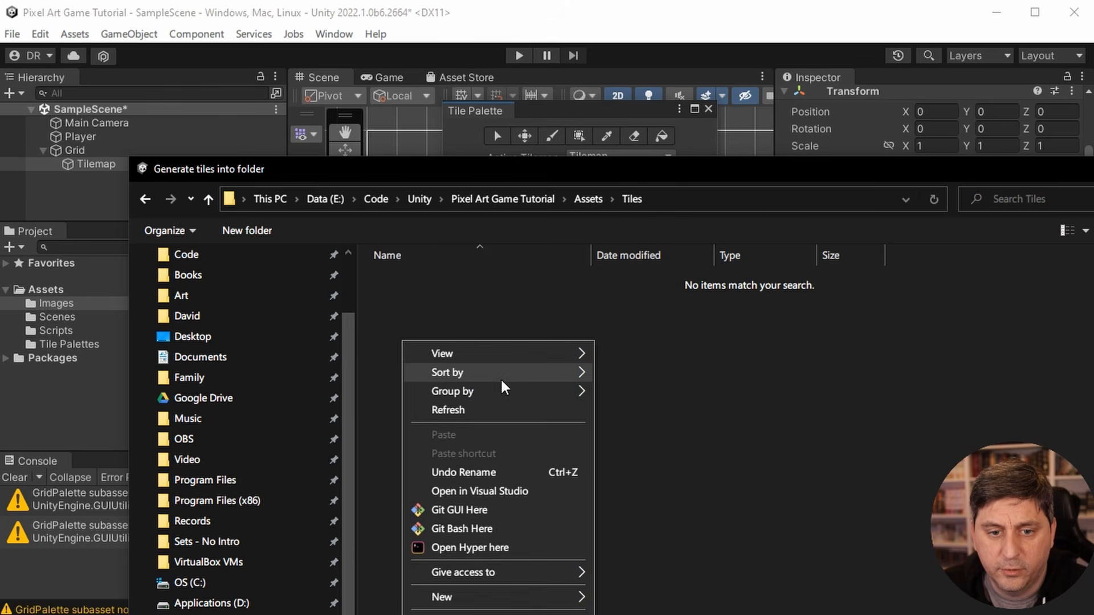
{"action": "mouse_move", "coordinate": [553, 599]}
{"action": "left_click", "coordinate": [634, 599]}
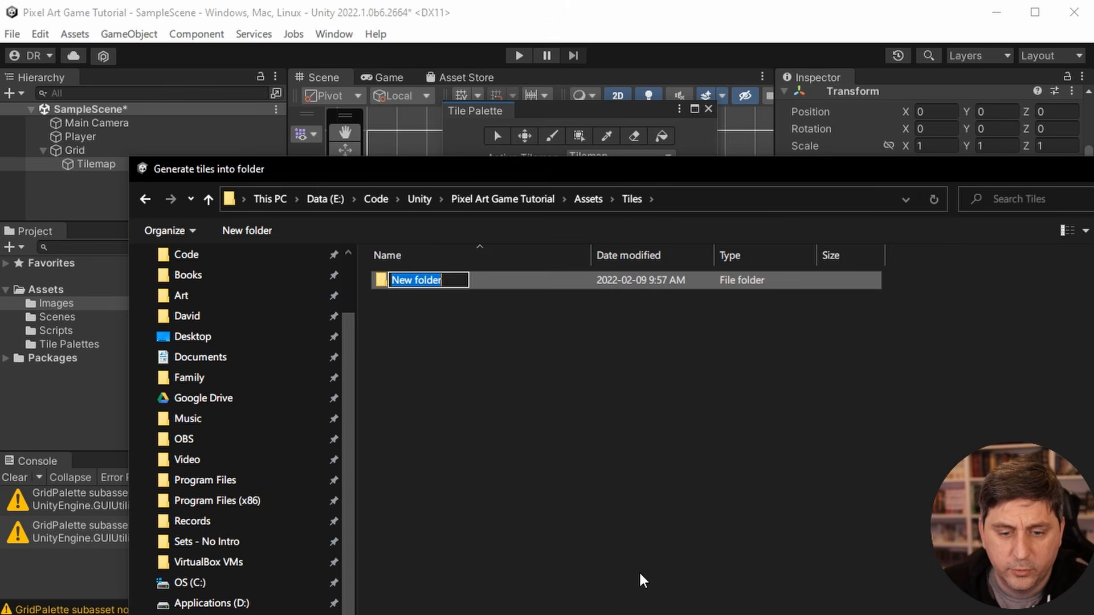
{"action": "type", "text": "Forest"}
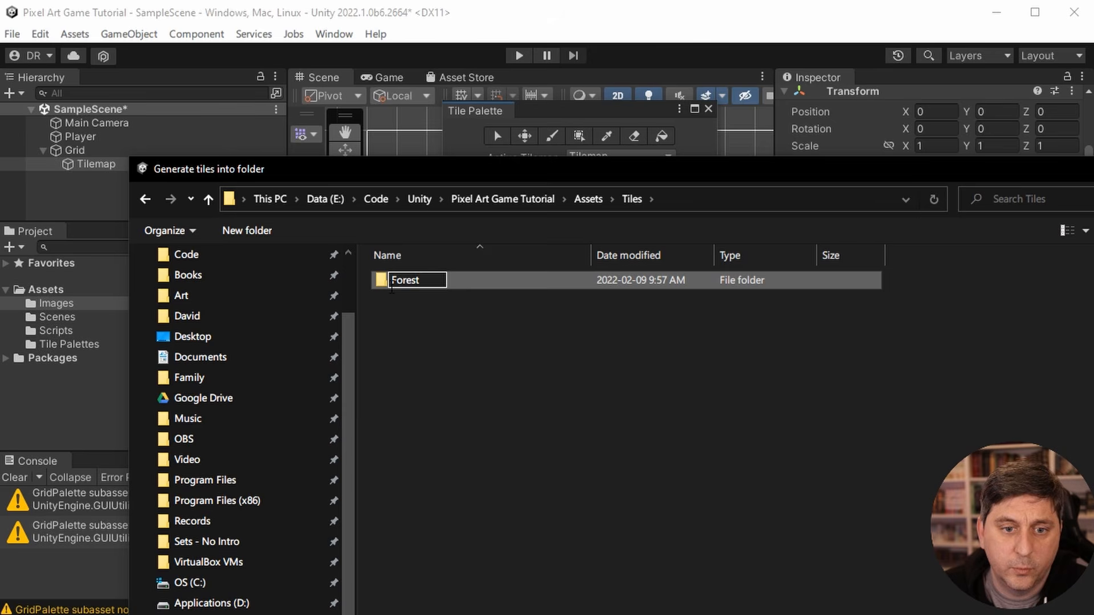
{"action": "key", "text": "Return"}
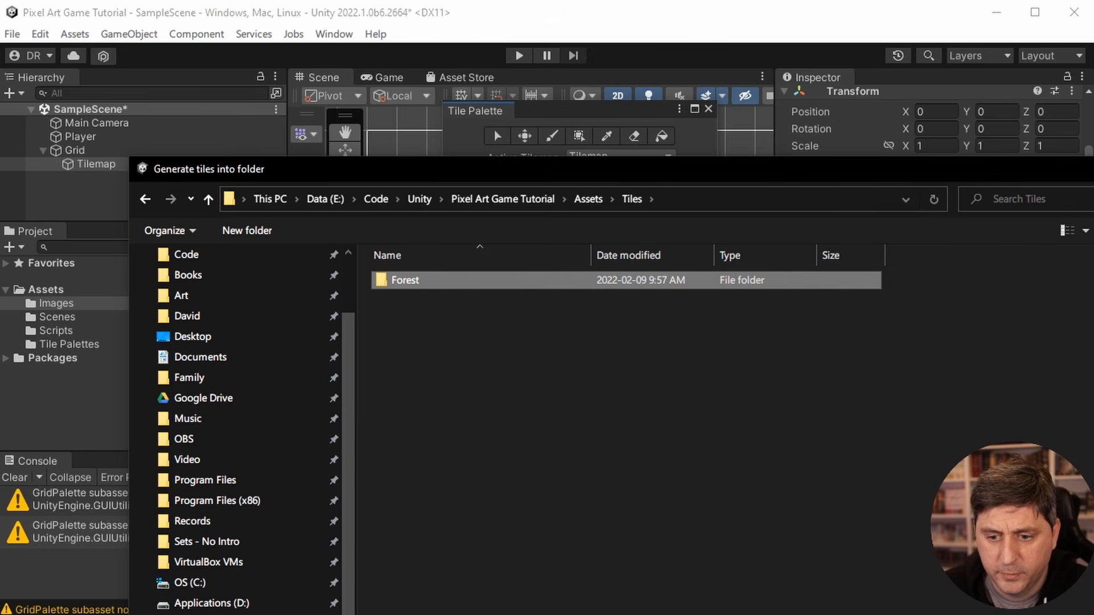
{"action": "key", "text": "Return"}
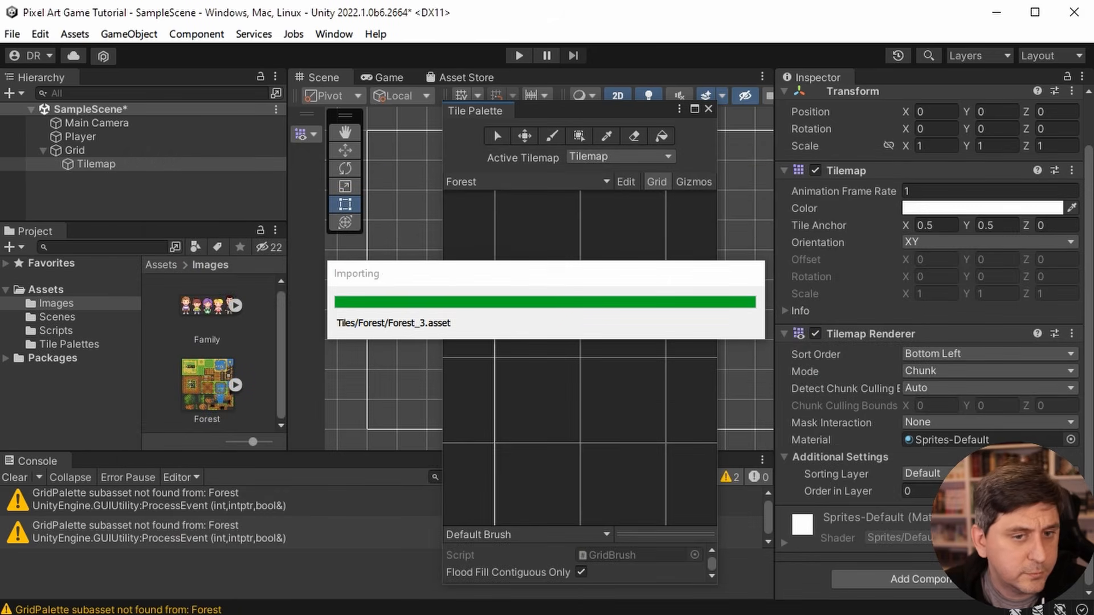
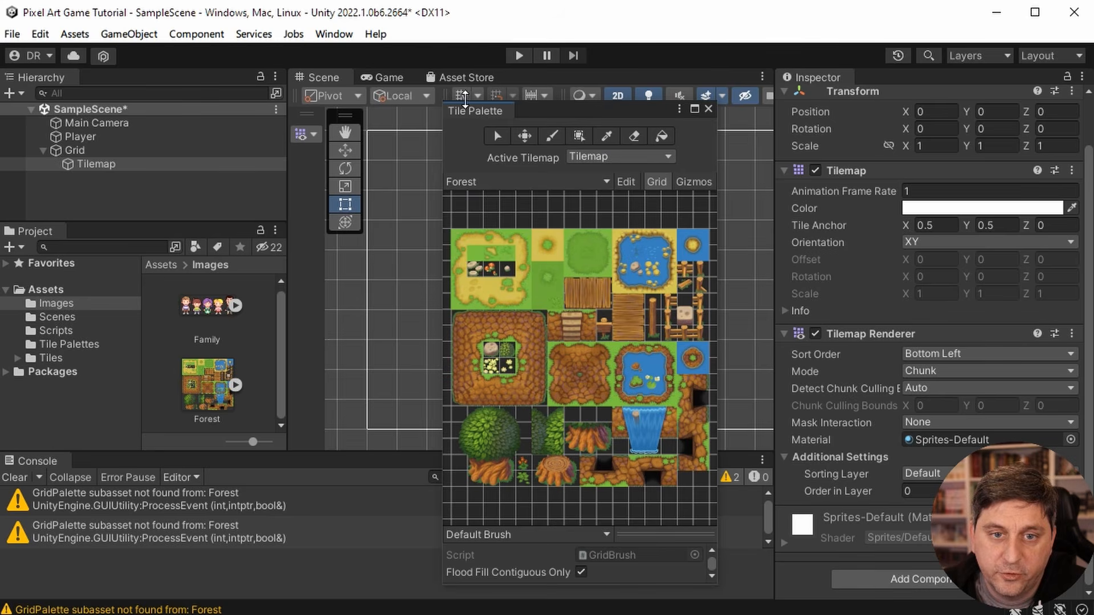
- Dock the Tile Palette beside the Inspector and widen the Scene view by narrowing the areas on both sides of it
{"action": "left_click_drag", "start_coordinate": [474, 111], "coordinate": [884, 74]}
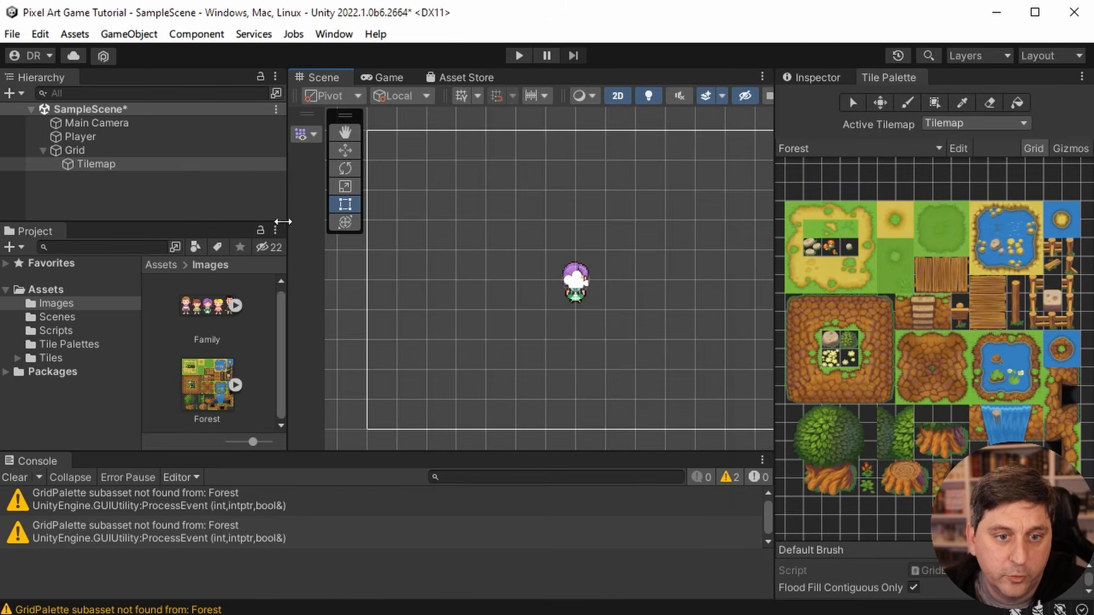
{"action": "left_click_drag", "start_coordinate": [286, 195], "coordinate": [189, 183]}
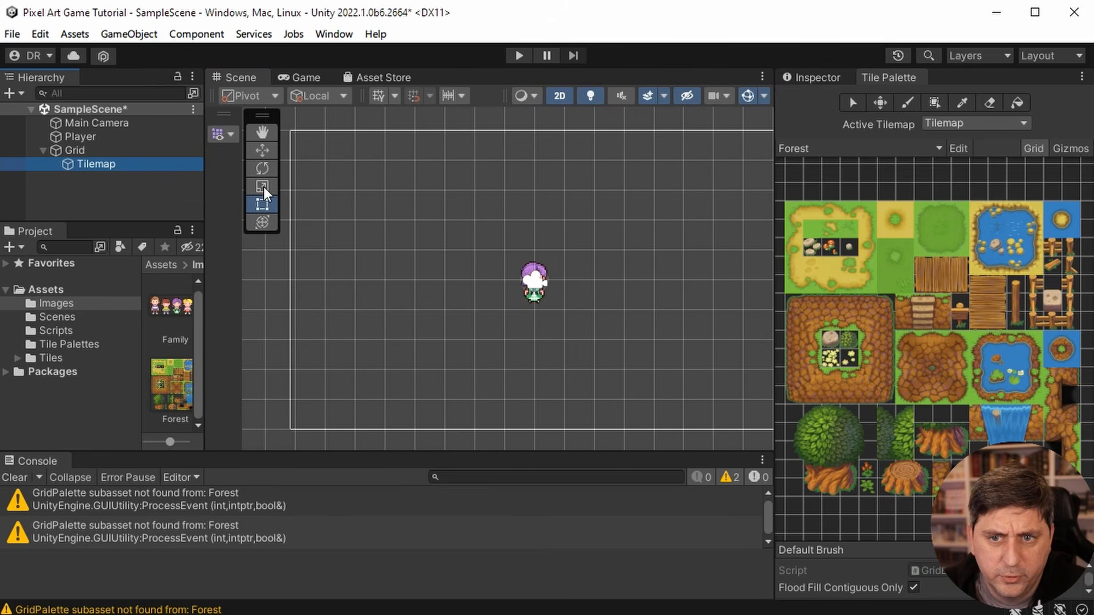
{"action": "left_click", "coordinate": [773, 174]}
{"action": "left_click_drag", "start_coordinate": [773, 173], "coordinate": [832, 174]}
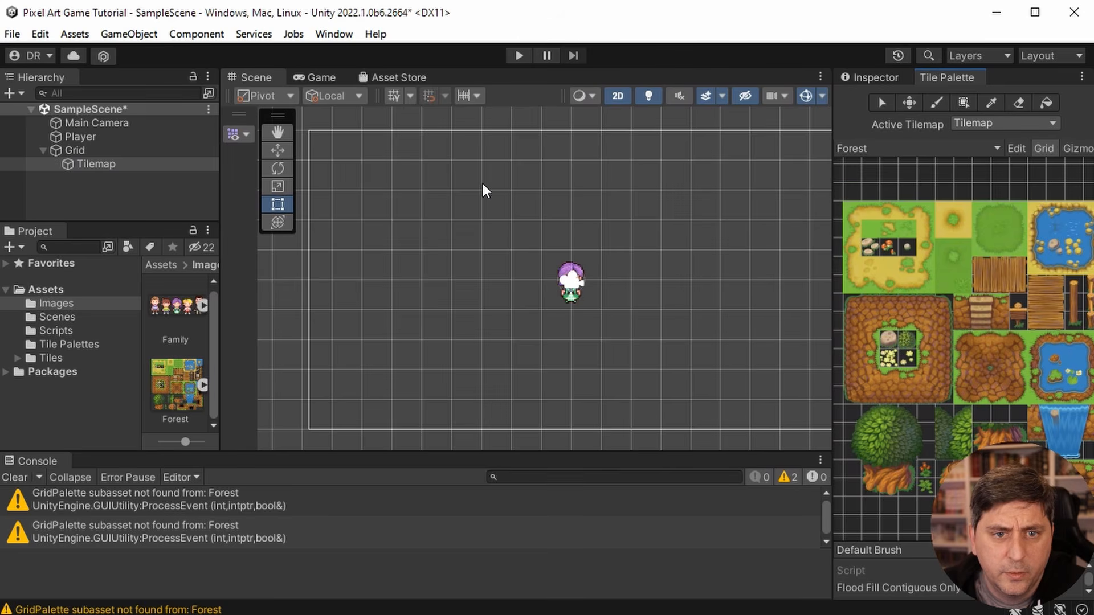
{"action": "left_click", "coordinate": [482, 147]}
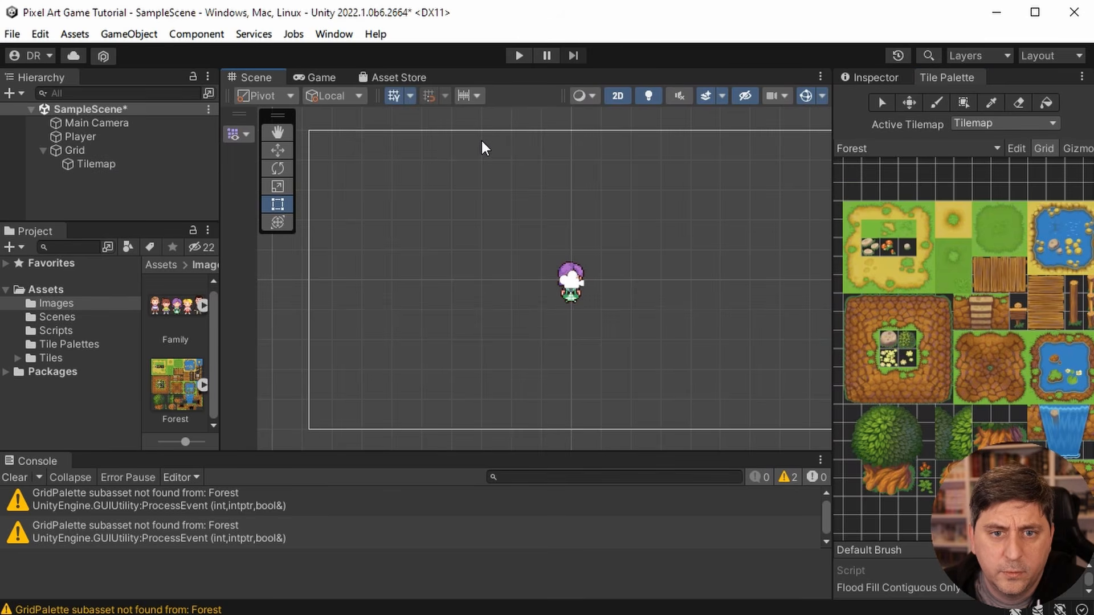
{"action": "key", "text": "grave"}
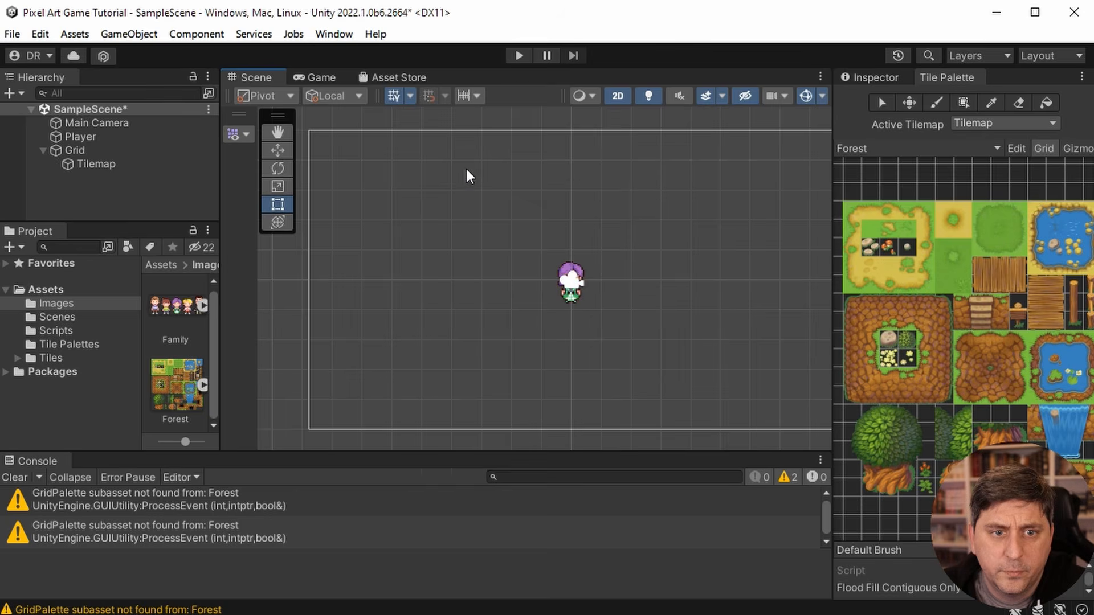
{"action": "left_click", "coordinate": [268, 132]}
{"action": "left_click_drag", "start_coordinate": [580, 162], "coordinate": [558, 162]}
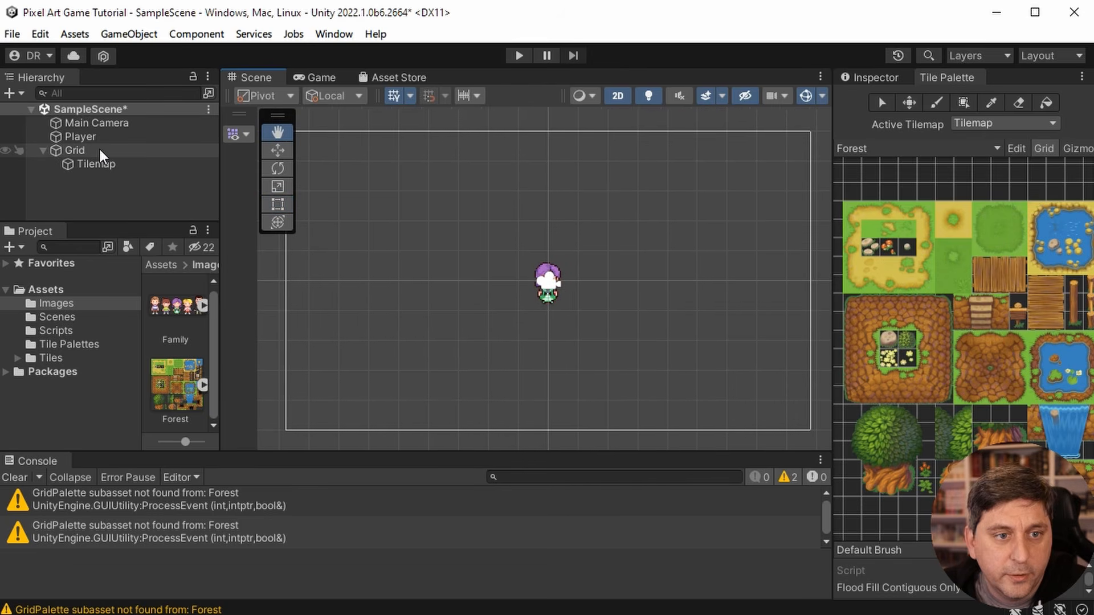
- Rename the Tilemap object under Grid as Background
{"action": "left_click", "coordinate": [115, 164]}
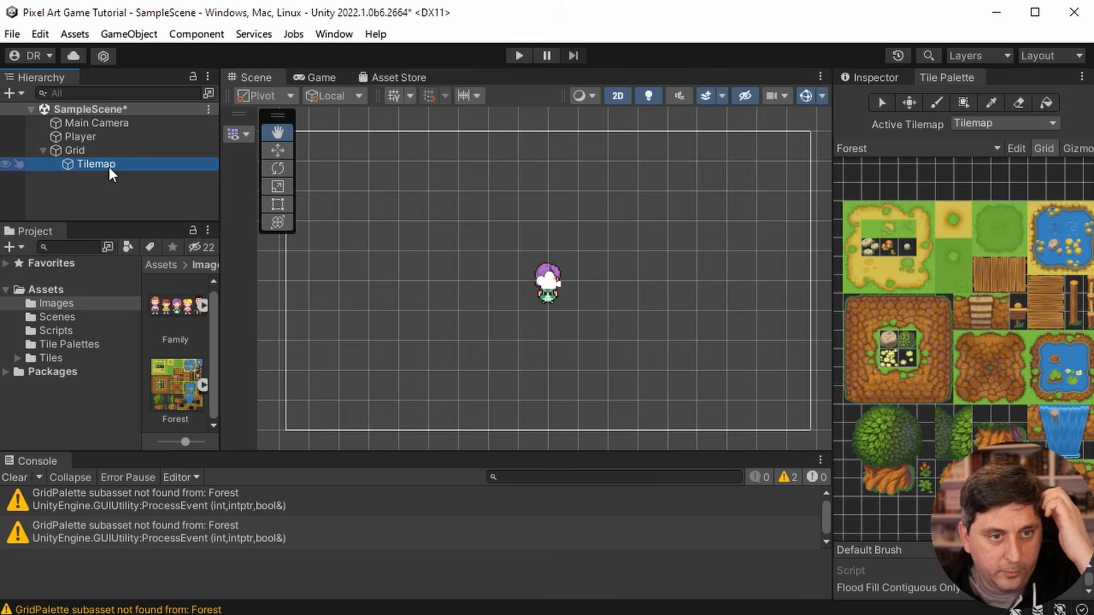
{"action": "right_click", "coordinate": [110, 164]}
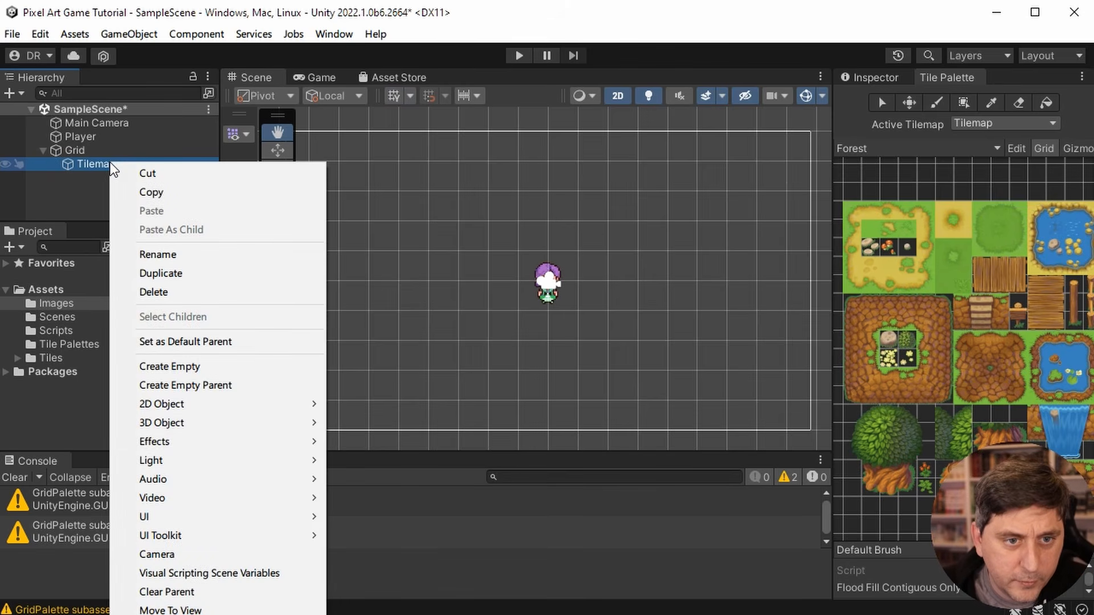
{"action": "left_click", "coordinate": [151, 251]}
{"action": "type", "text": "Bac"}
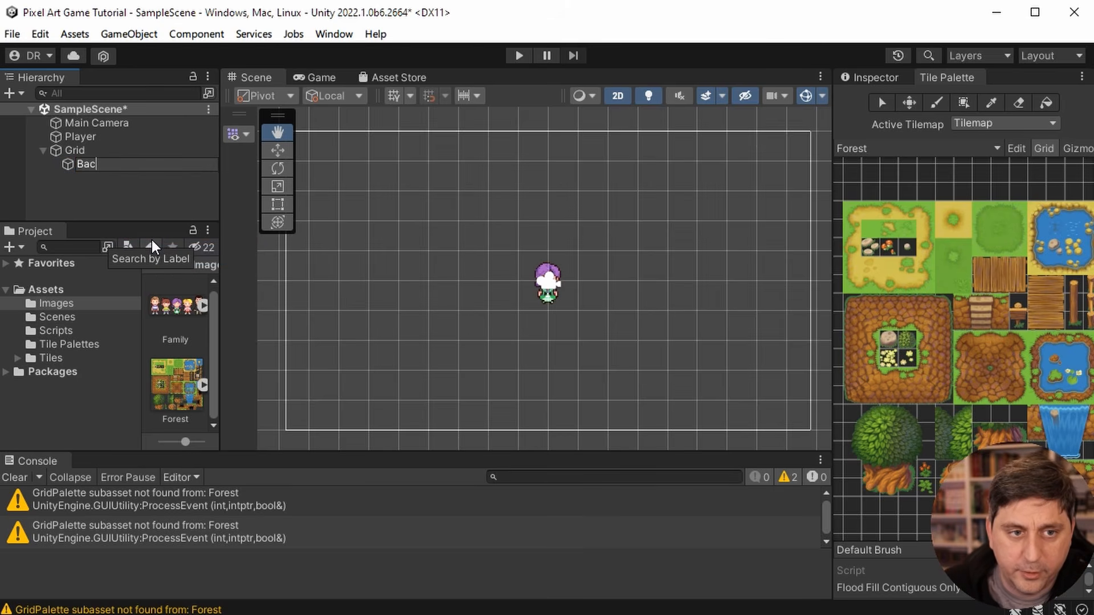
{"action": "type", "text": "kground"}
{"action": "key", "text": "Return"}
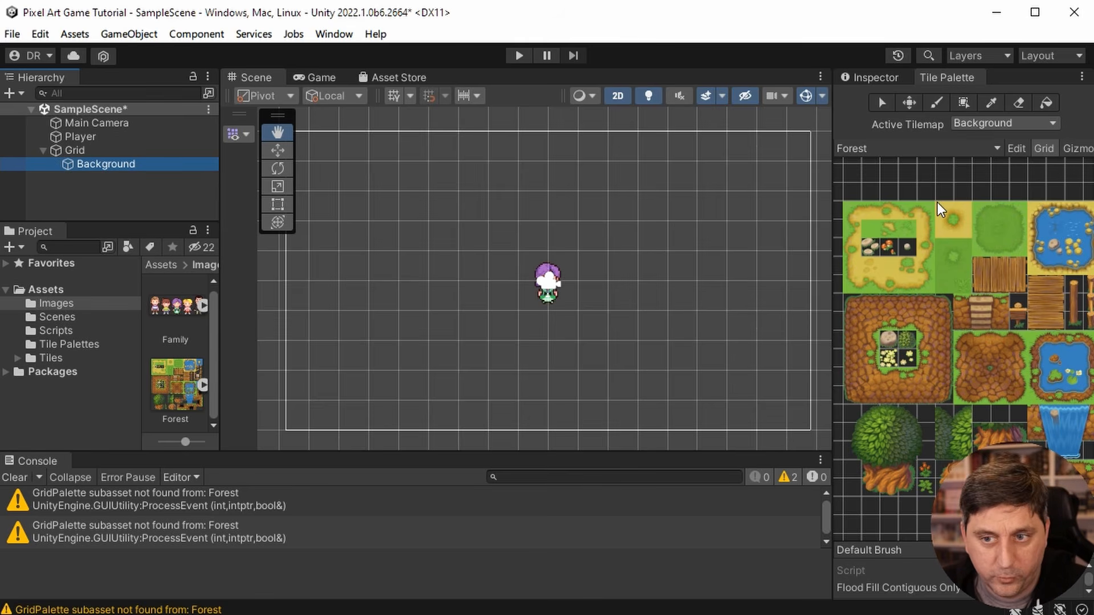
- Paint the sandy path's upper-left corner tile on the Background tilemap, just outside the camera frame's upper-left corner
{"action": "left_click", "coordinate": [853, 210]}
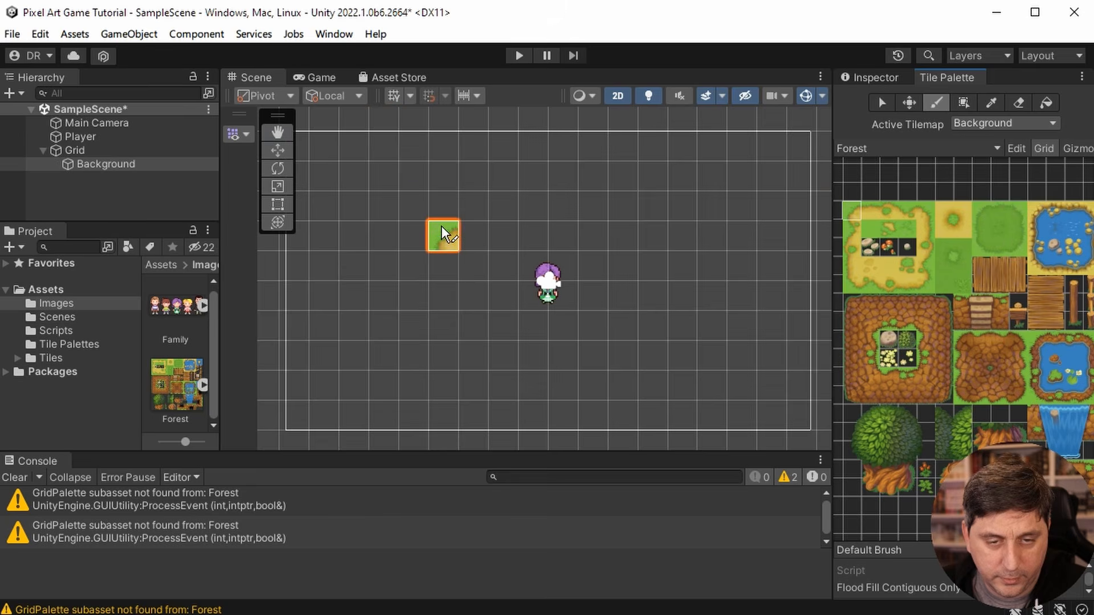
{"action": "left_click", "coordinate": [282, 130]}
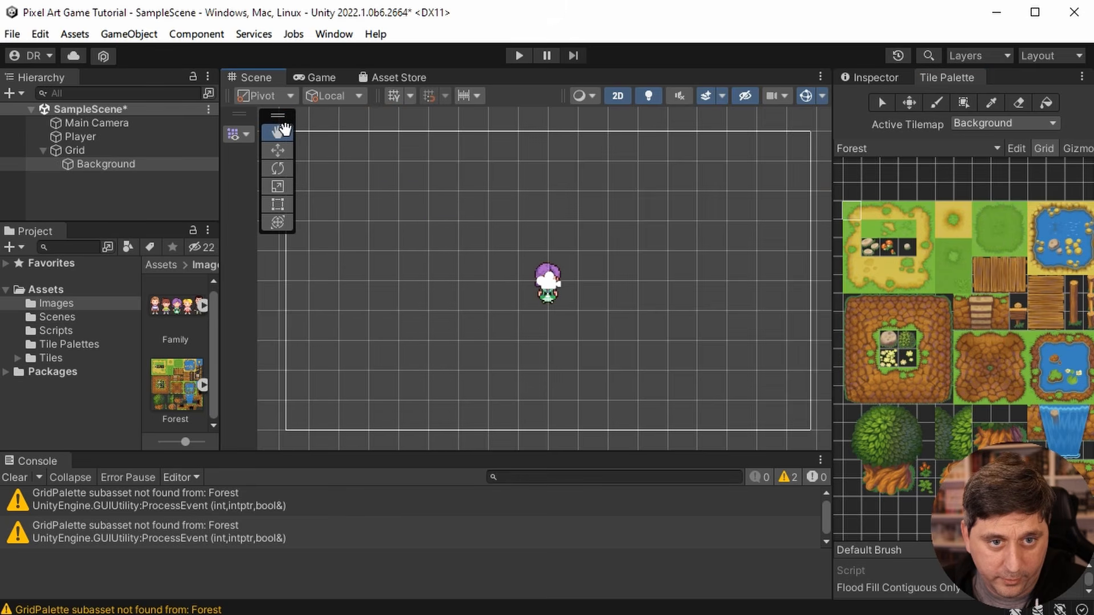
{"action": "left_click_drag", "start_coordinate": [371, 178], "coordinate": [489, 221]}
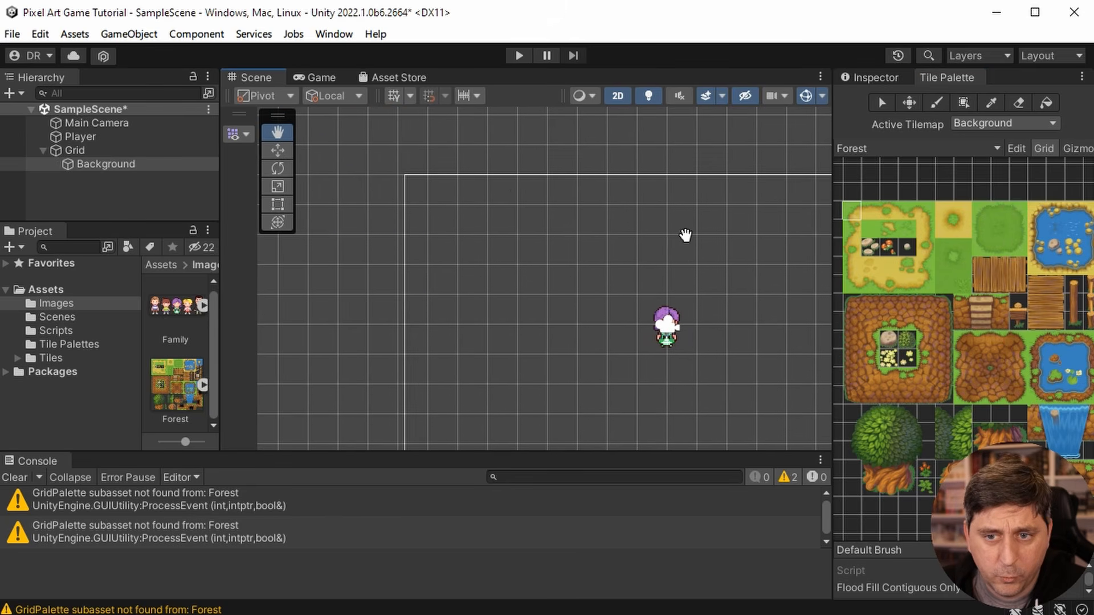
{"action": "left_click", "coordinate": [856, 209]}
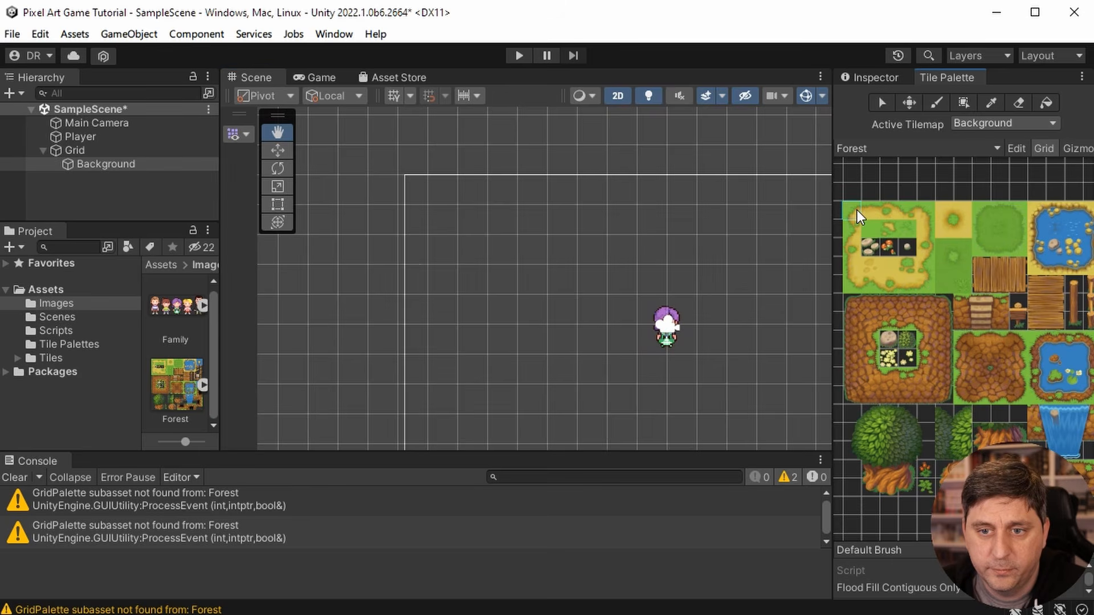
{"action": "left_click", "coordinate": [354, 137]}
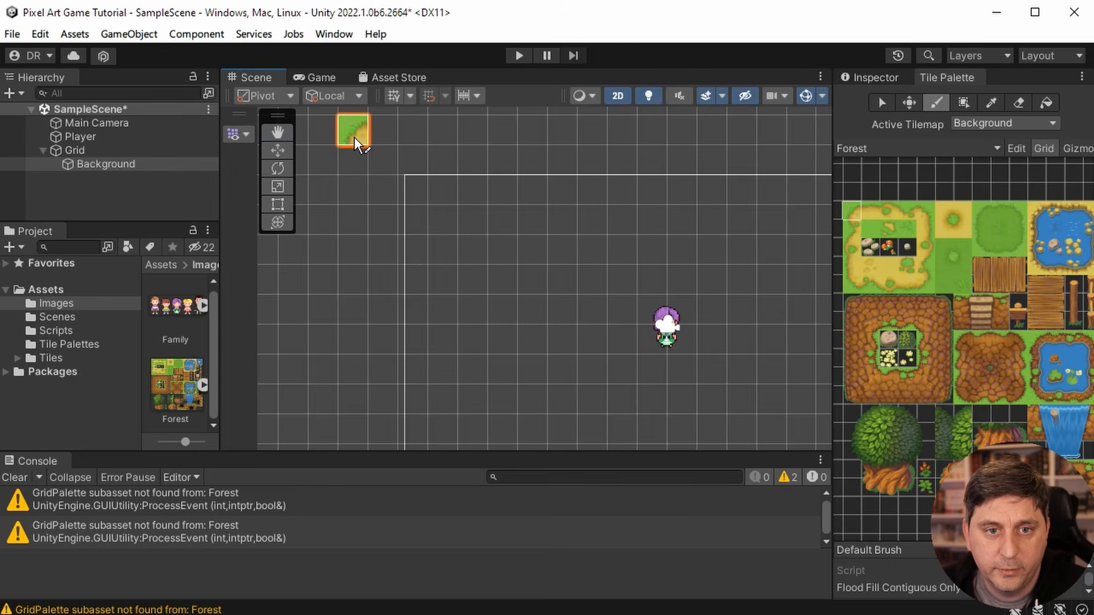
- Paint a row of the path's grass-topped upper edge tiles from the corner tile to beyond the camera frame's right side
{"action": "left_click", "coordinate": [874, 210]}
{"action": "left_click_drag", "start_coordinate": [387, 131], "coordinate": [668, 134]}
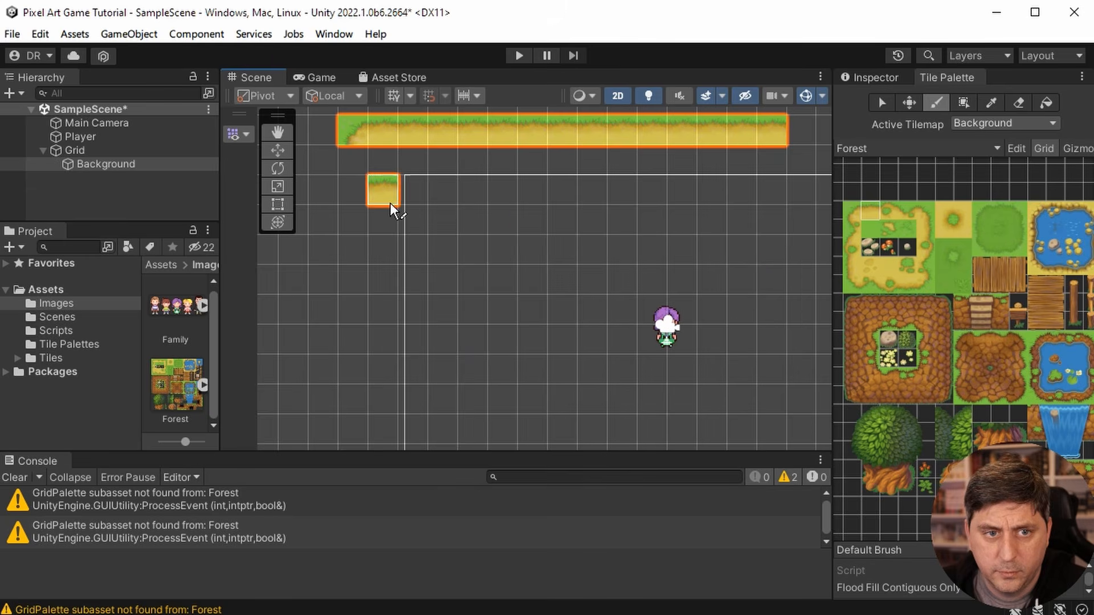
{"action": "left_click", "coordinate": [277, 132]}
{"action": "left_click_drag", "start_coordinate": [525, 236], "coordinate": [355, 245]}
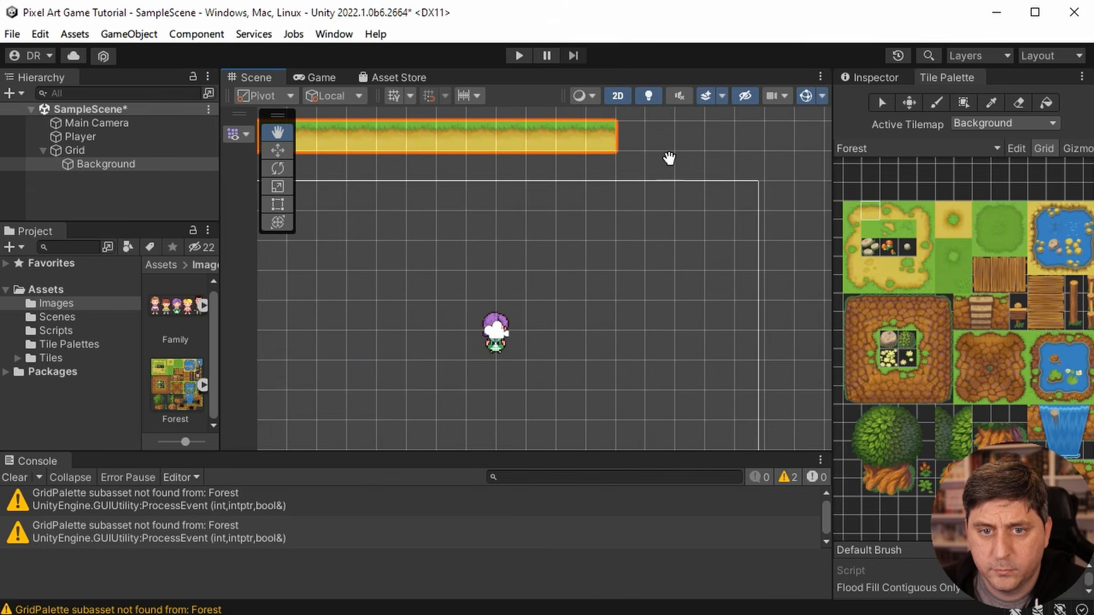
{"action": "left_click", "coordinate": [870, 205]}
{"action": "left_click_drag", "start_coordinate": [625, 142], "coordinate": [743, 139]}
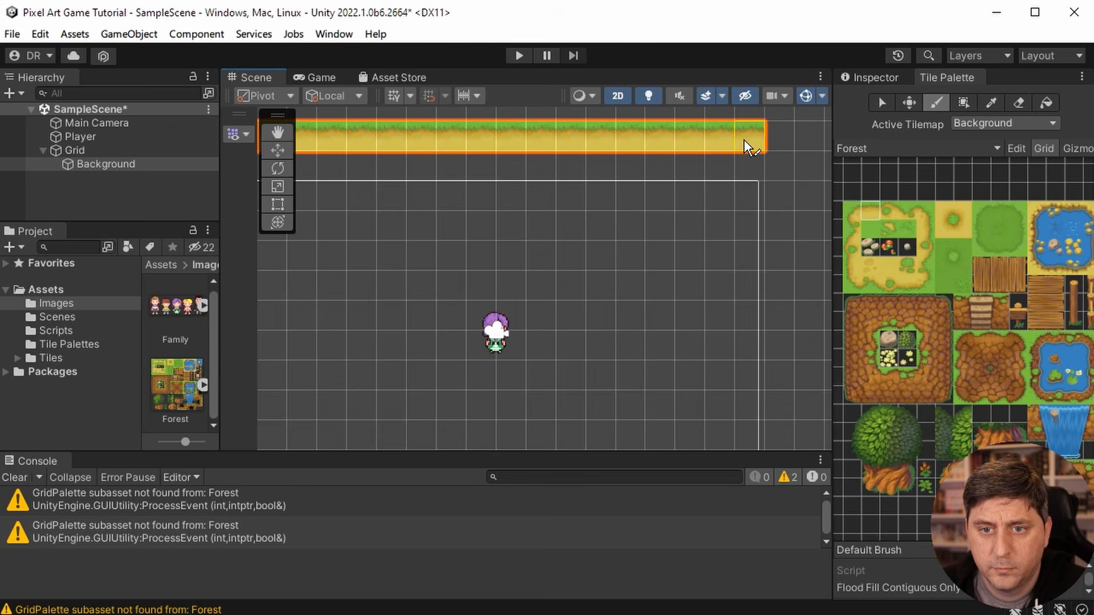
- Add the path's upper-right corner tile and paint its right edge tiles downward to below the camera frame
{"action": "left_click", "coordinate": [921, 209]}
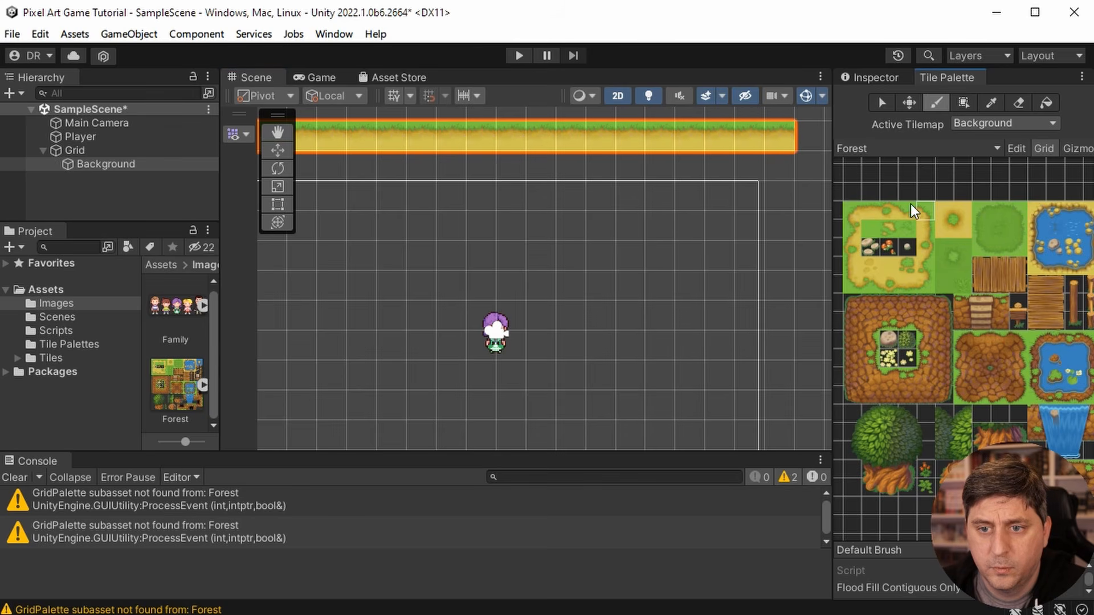
{"action": "left_click", "coordinate": [808, 149]}
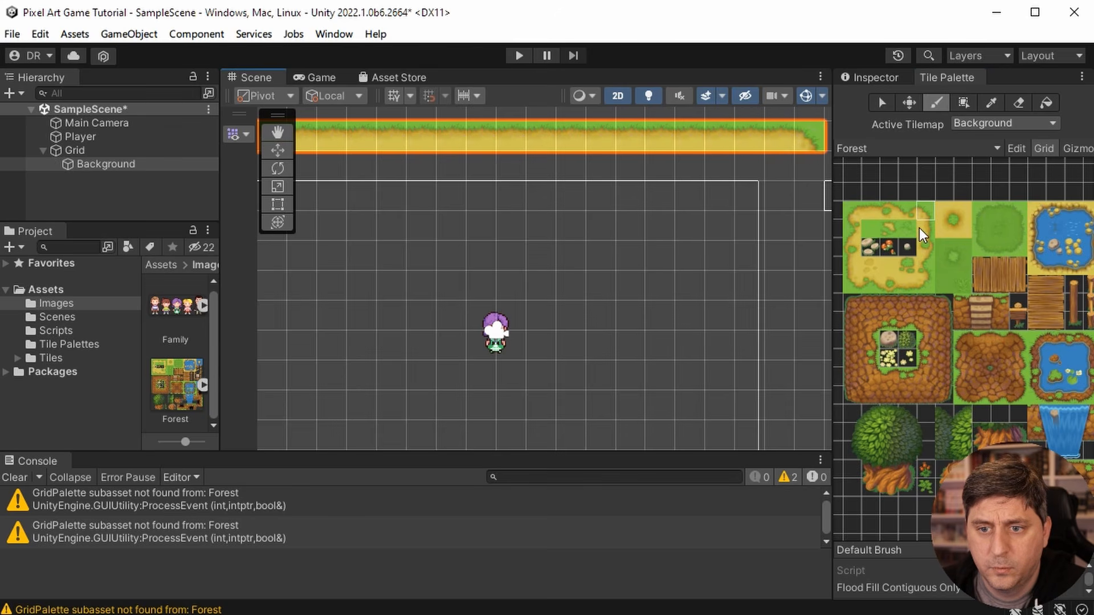
{"action": "left_click", "coordinate": [926, 228]}
{"action": "left_click", "coordinate": [808, 167]}
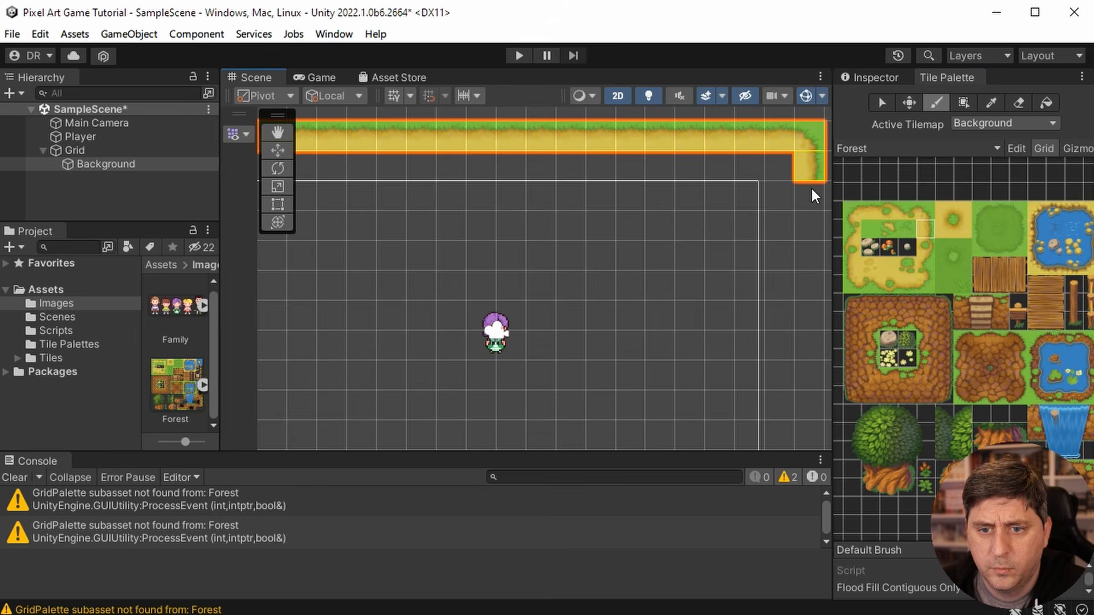
{"action": "left_click_drag", "start_coordinate": [811, 189], "coordinate": [822, 388]}
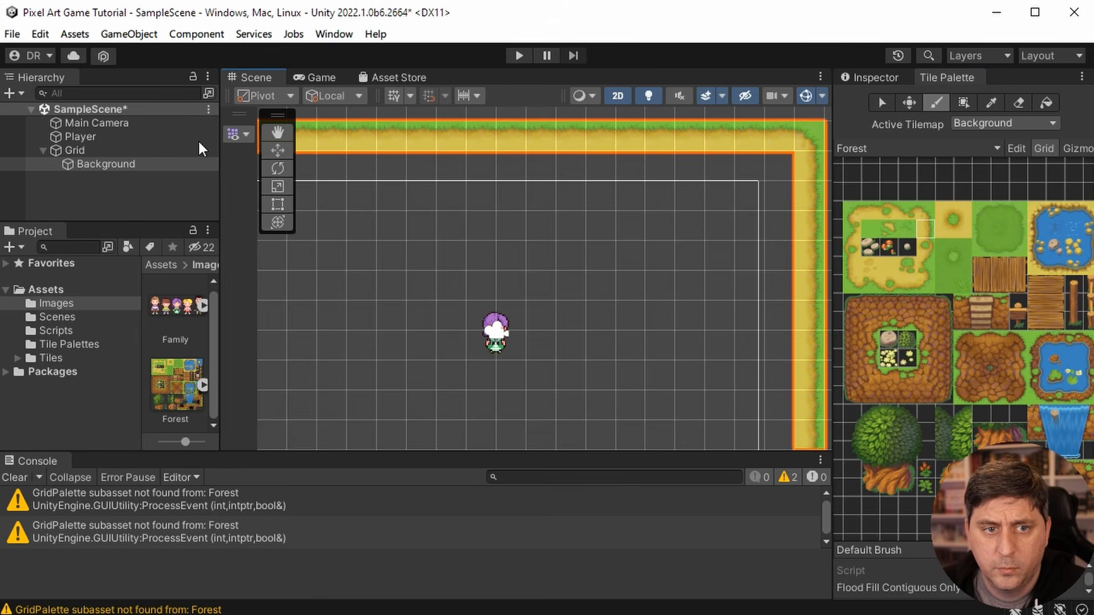
{"action": "left_click", "coordinate": [278, 132]}
{"action": "left_click_drag", "start_coordinate": [561, 325], "coordinate": [532, 168]}
{"action": "left_click", "coordinate": [924, 227]}
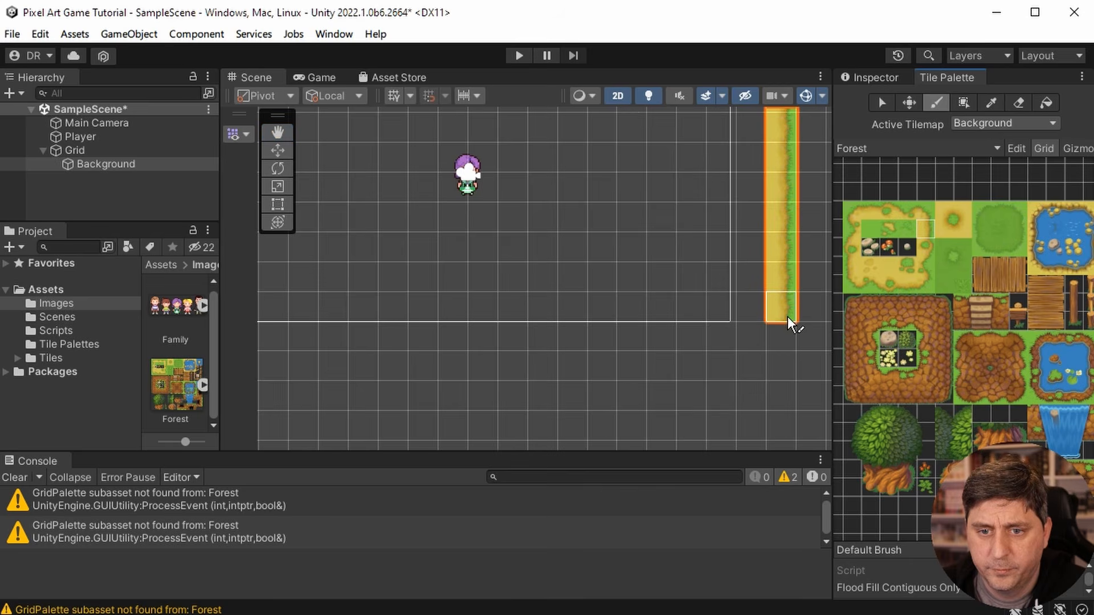
{"action": "left_click_drag", "start_coordinate": [787, 316], "coordinate": [779, 336]}
- Place the path's lower-right corner tile and paint its lower edge tiles leftward below the camera frame
{"action": "left_click", "coordinate": [924, 281]}
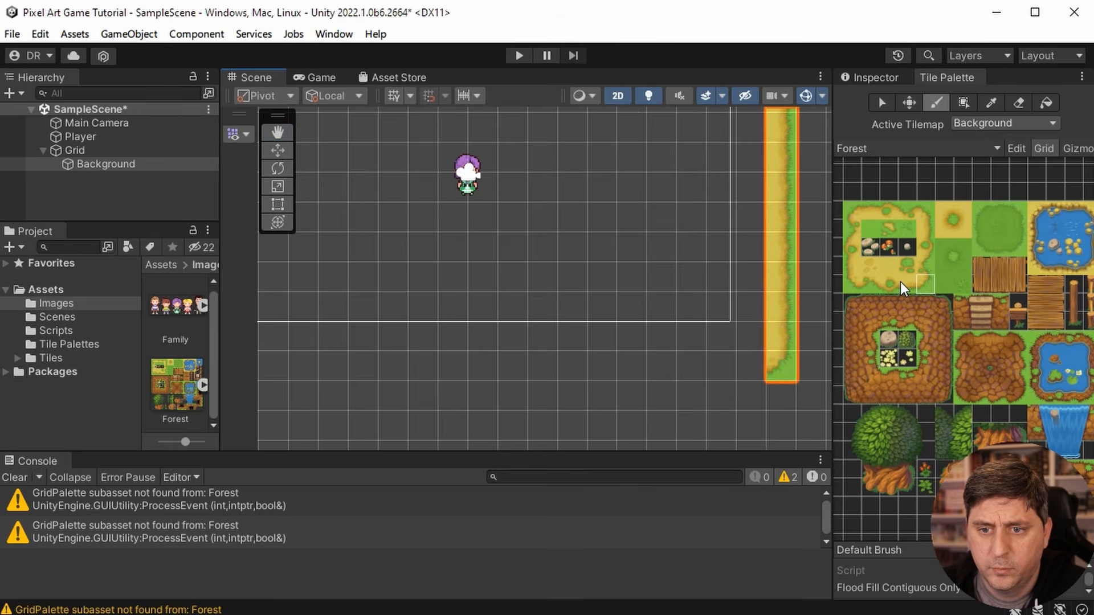
{"action": "left_click", "coordinate": [907, 282]}
{"action": "left_click_drag", "start_coordinate": [751, 368], "coordinate": [318, 371]}
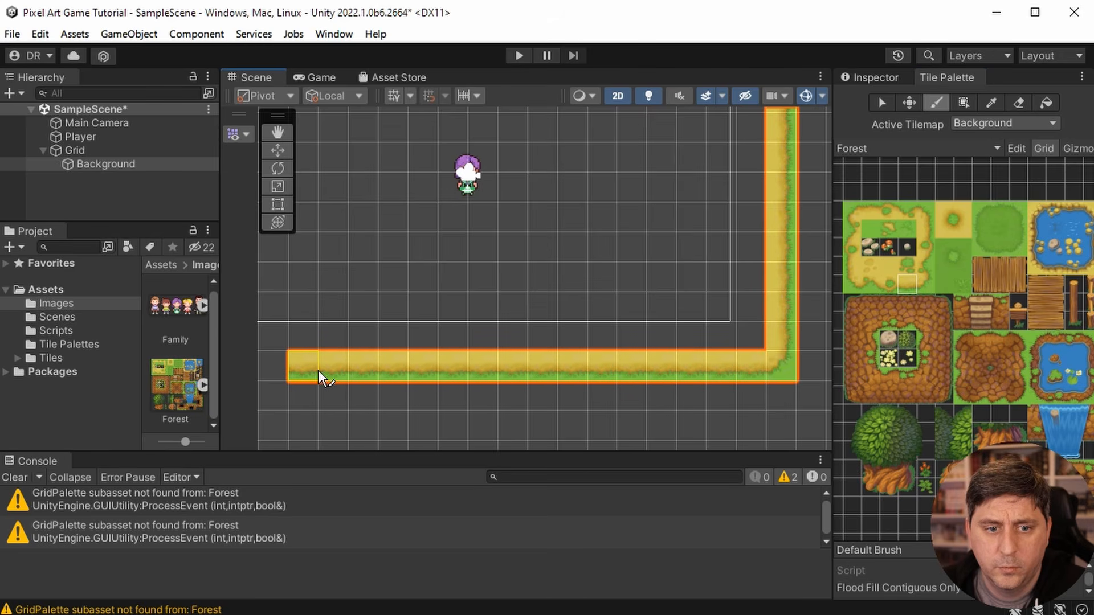
- Place the path's lower-left corner tile below the upper-left one and close the gap in the lower edge row
{"action": "left_click", "coordinate": [277, 132]}
{"action": "left_click_drag", "start_coordinate": [359, 163], "coordinate": [606, 210]}
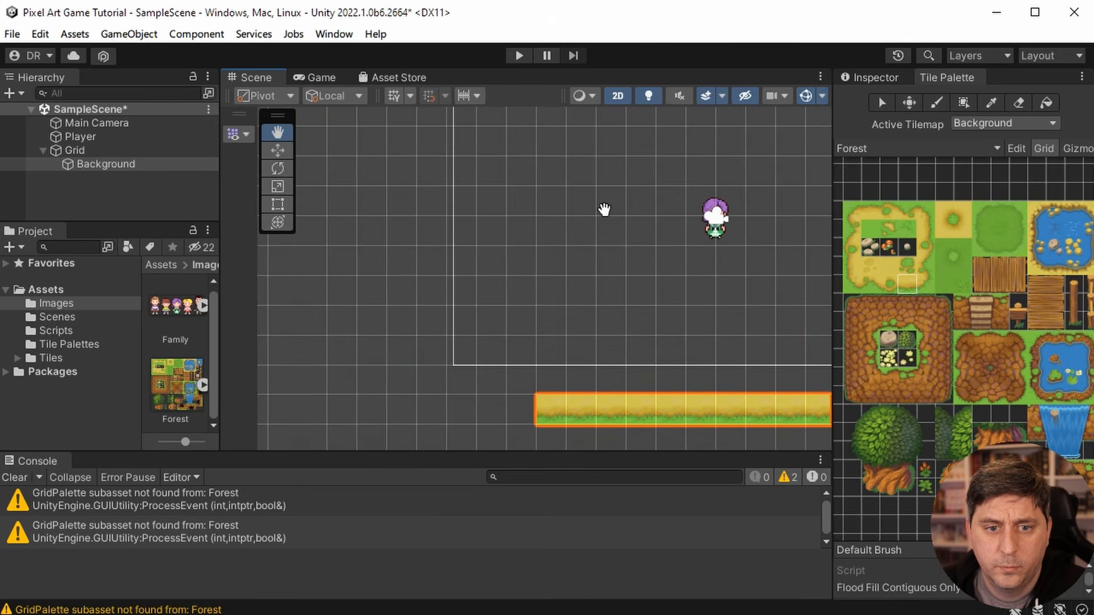
{"action": "left_click", "coordinate": [850, 279]}
{"action": "left_click", "coordinate": [406, 402]}
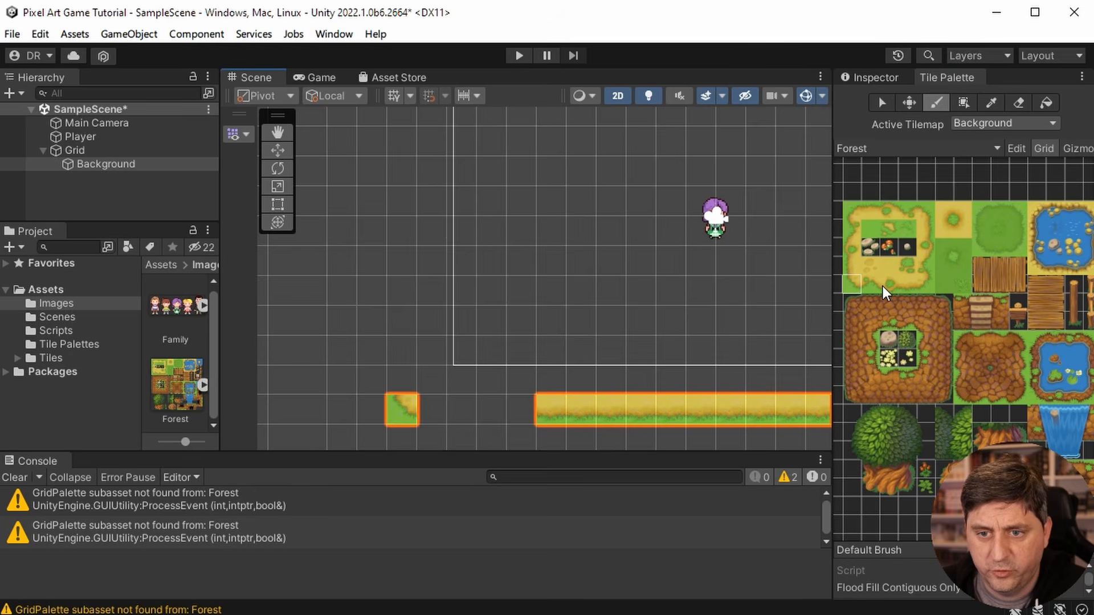
{"action": "left_click", "coordinate": [907, 285]}
{"action": "left_click", "coordinate": [670, 379]}
{"action": "left_click", "coordinate": [427, 410]}
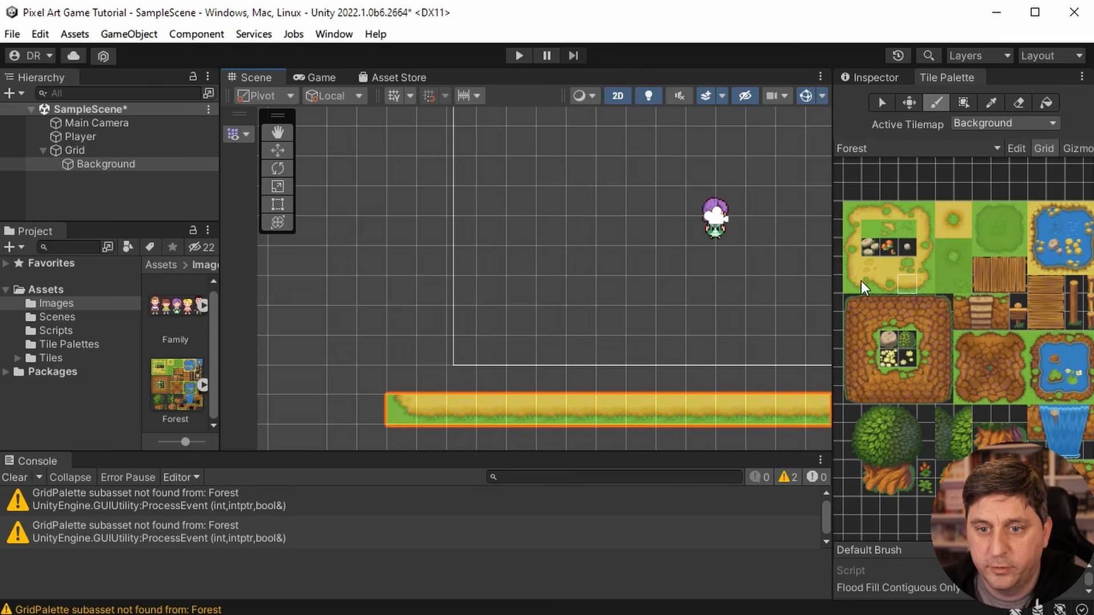
- Paint the path's left edge tiles from the lower-left corner up to the upper-left corner, closing the border
{"action": "left_click", "coordinate": [854, 262]}
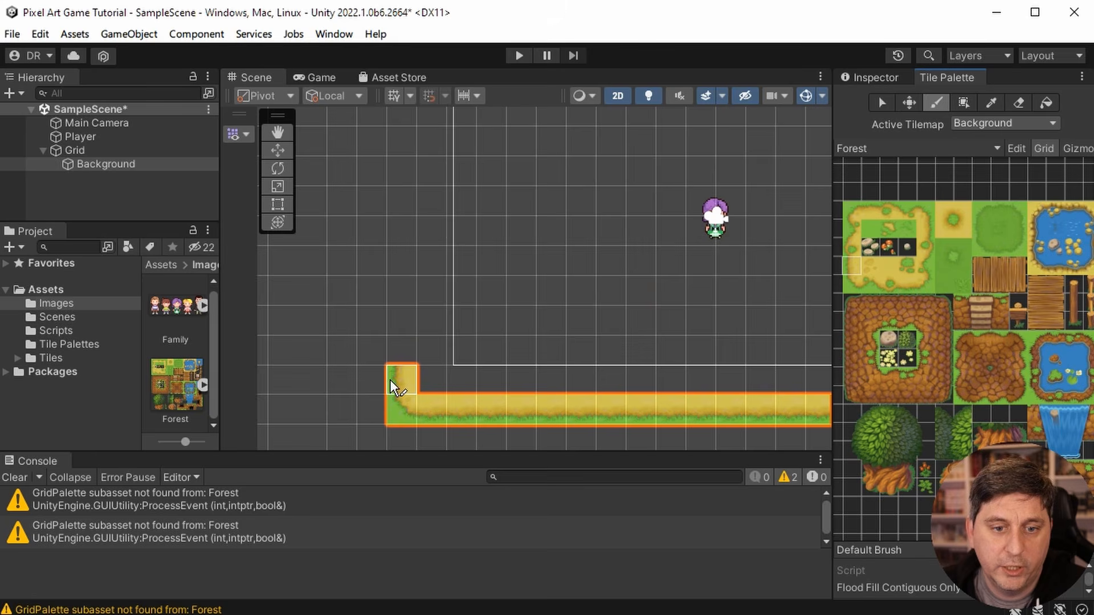
{"action": "left_click_drag", "start_coordinate": [389, 379], "coordinate": [389, 224]}
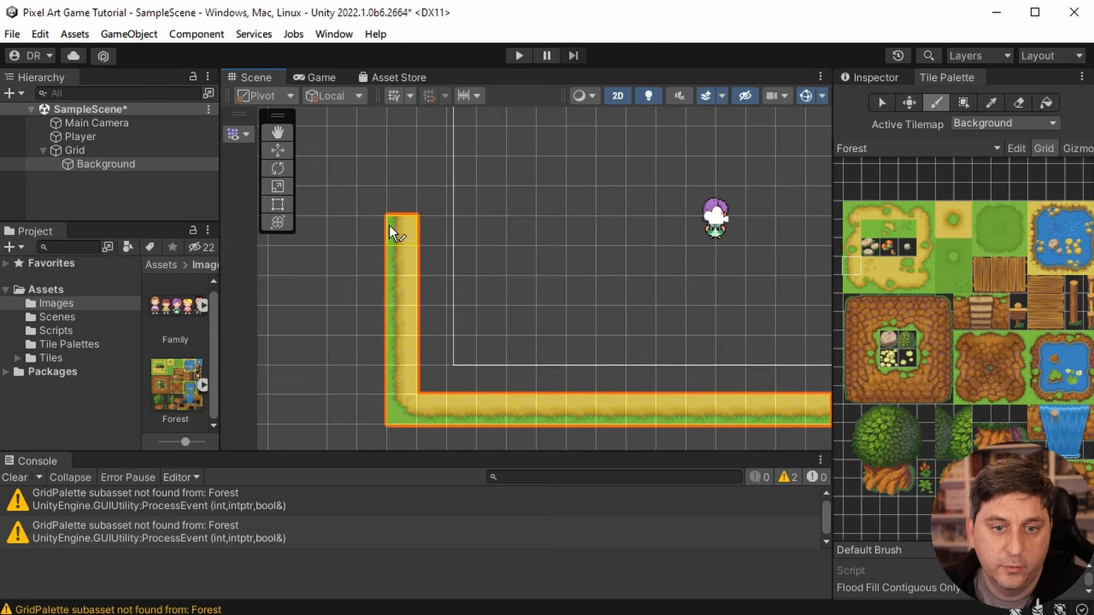
{"action": "left_click", "coordinate": [277, 132]}
{"action": "left_click_drag", "start_coordinate": [556, 142], "coordinate": [591, 315]}
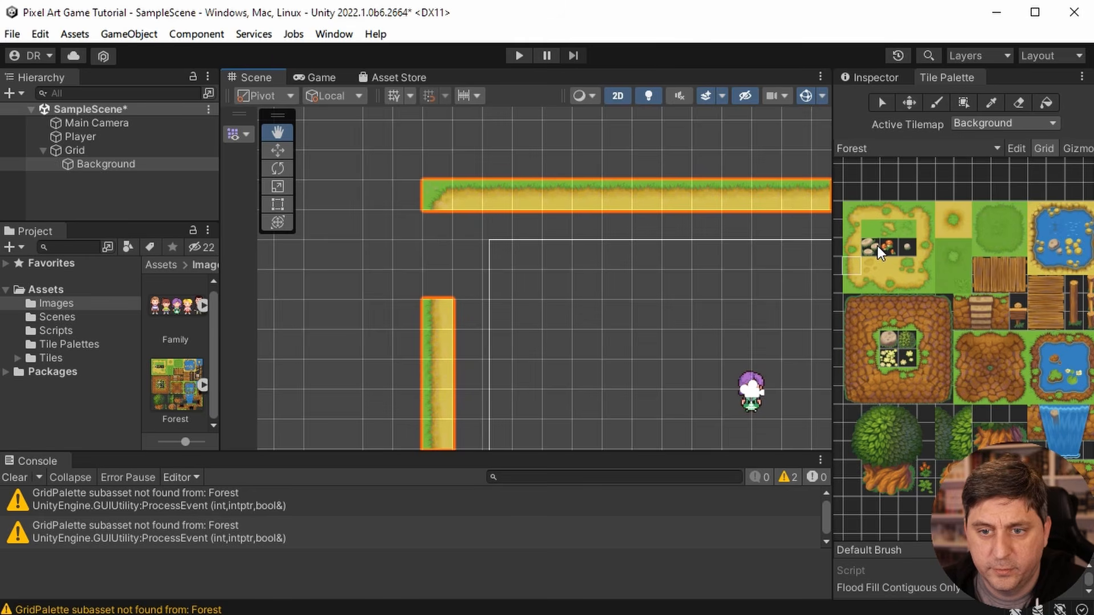
{"action": "left_click", "coordinate": [853, 271]}
{"action": "left_click", "coordinate": [388, 244]}
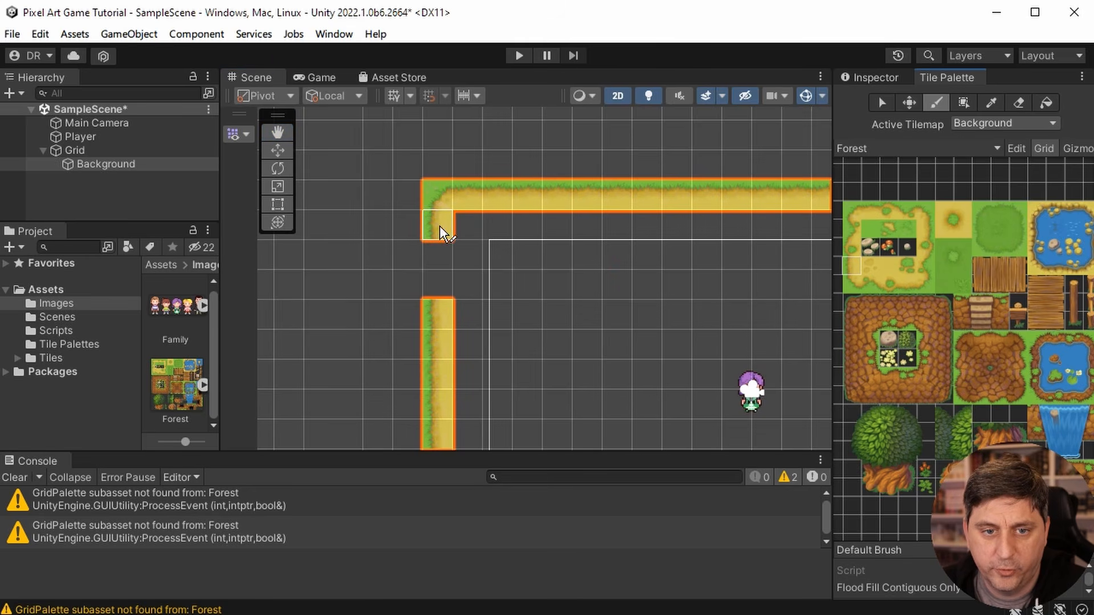
{"action": "left_click_drag", "start_coordinate": [439, 225], "coordinate": [444, 275]}
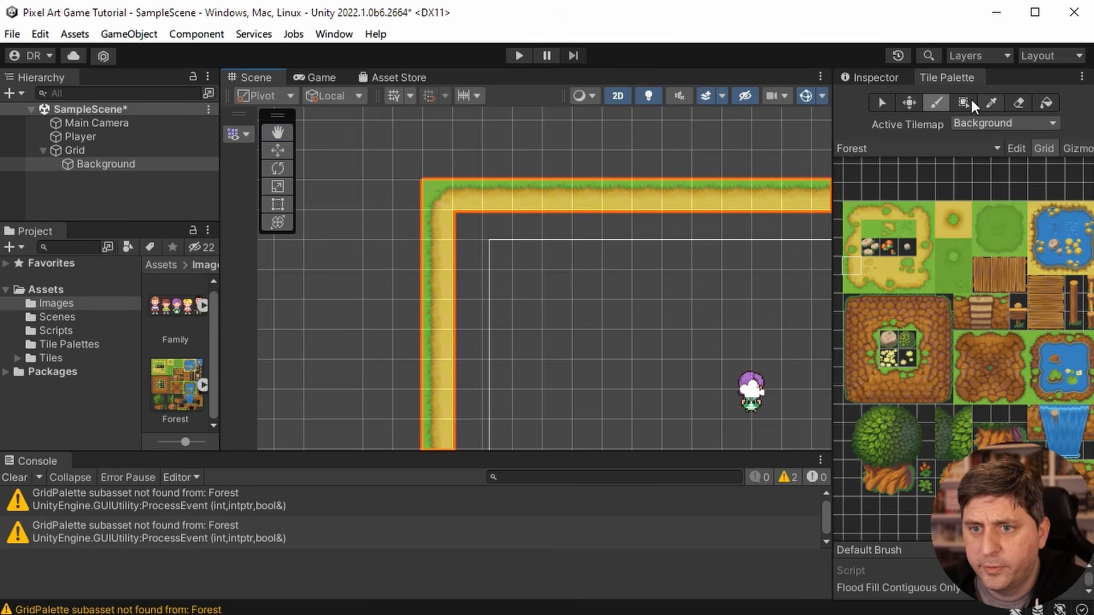
- Flood fill the area inside the painted border with the plain sand tile
{"action": "left_click", "coordinate": [1049, 102]}
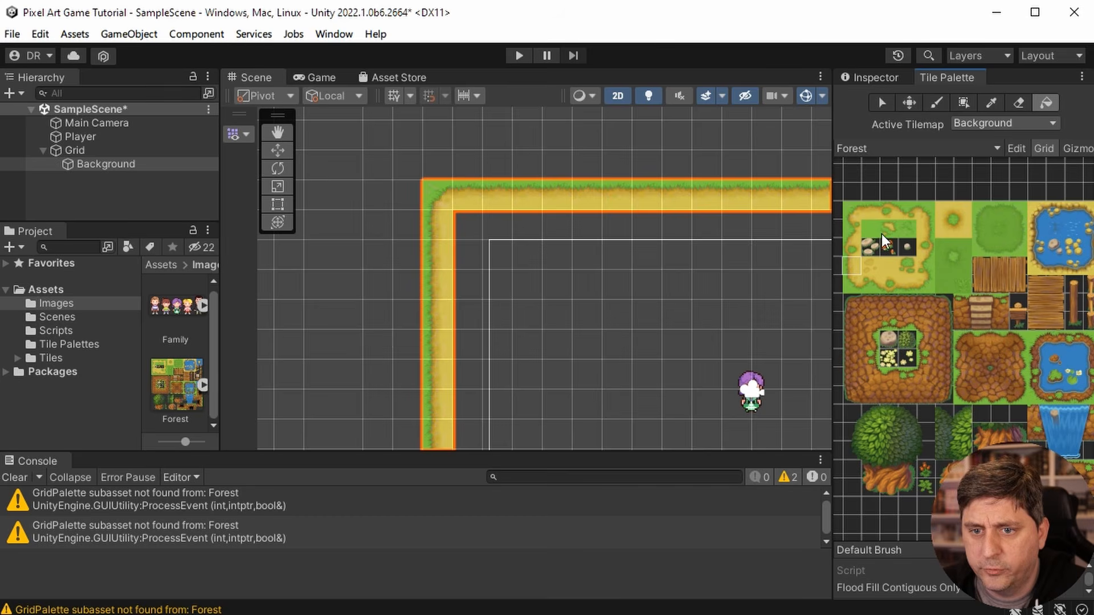
{"action": "left_click", "coordinate": [886, 266]}
{"action": "left_click", "coordinate": [562, 287]}
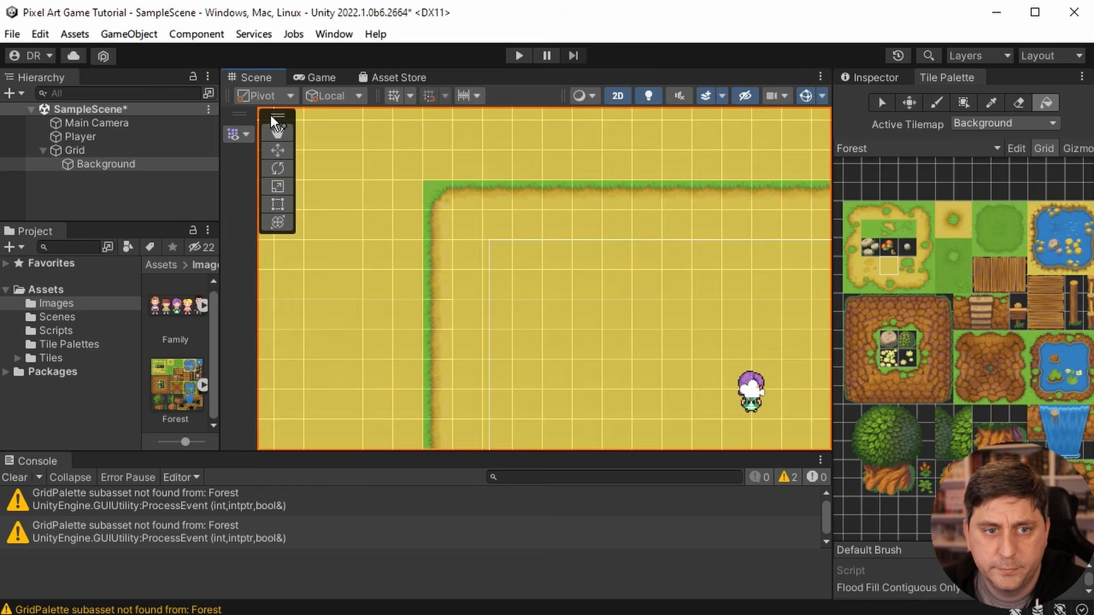
- Scatter the dark-marked sand tile at several spots on the Background tilemap around the player
{"action": "key", "text": "t"}
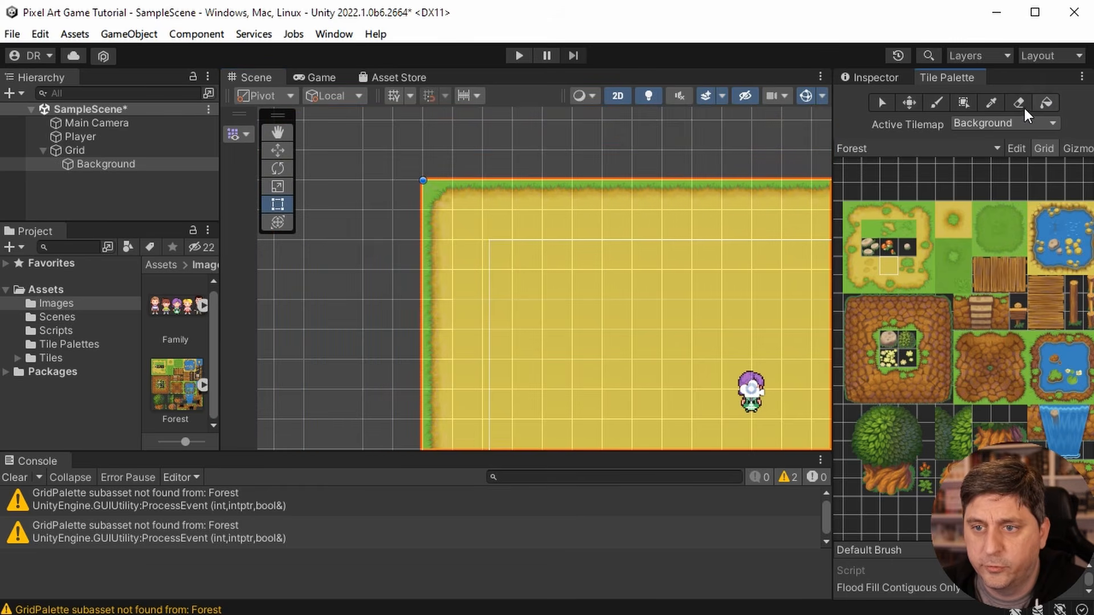
{"action": "left_click", "coordinate": [277, 132]}
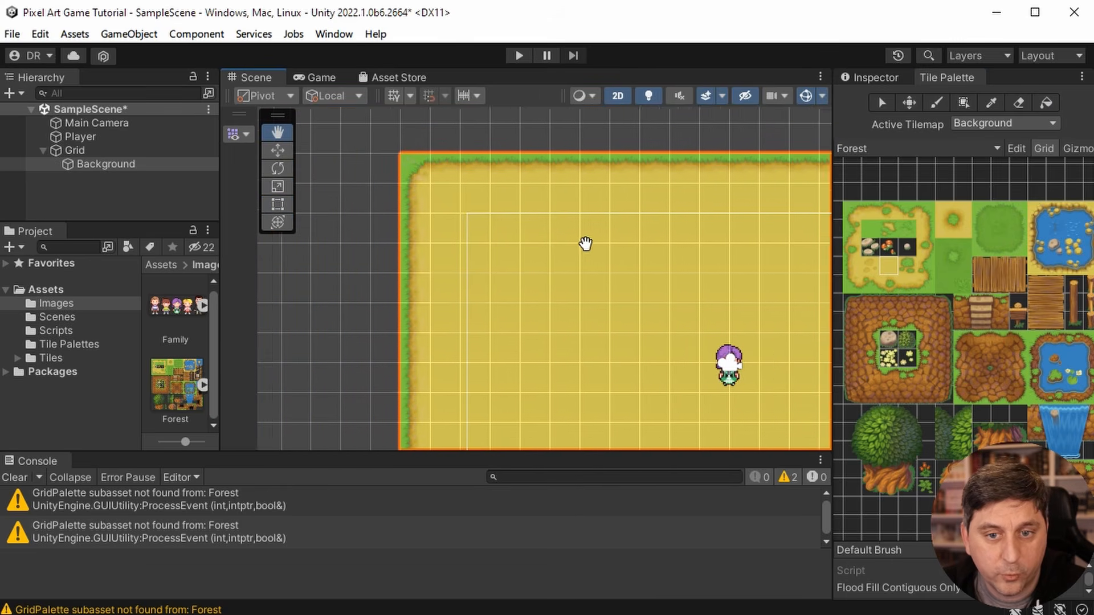
{"action": "left_click_drag", "start_coordinate": [586, 242], "coordinate": [416, 169]}
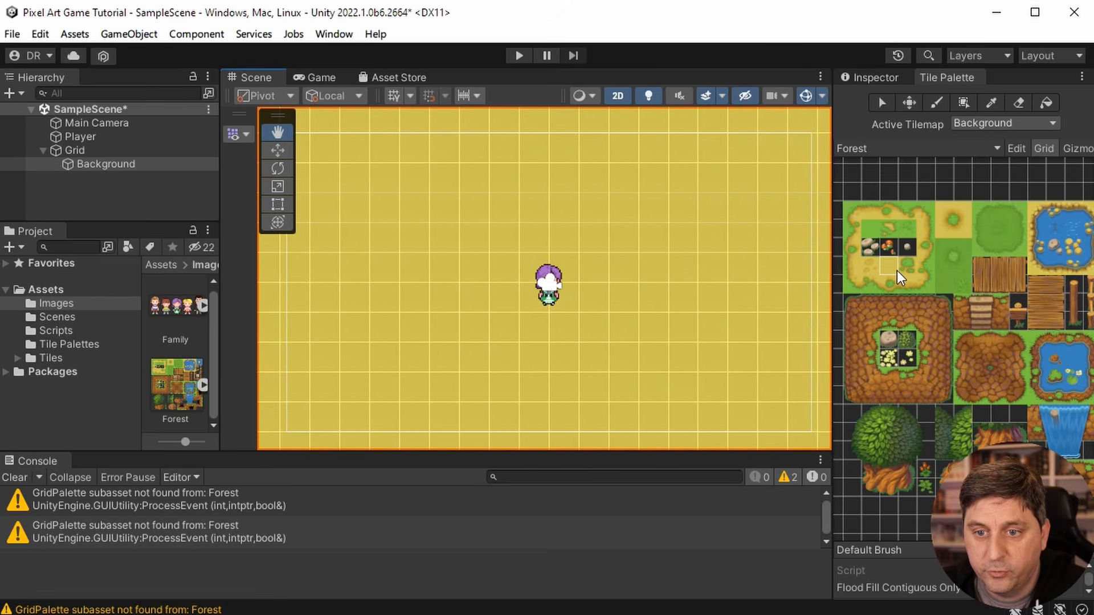
{"action": "left_click", "coordinate": [868, 267]}
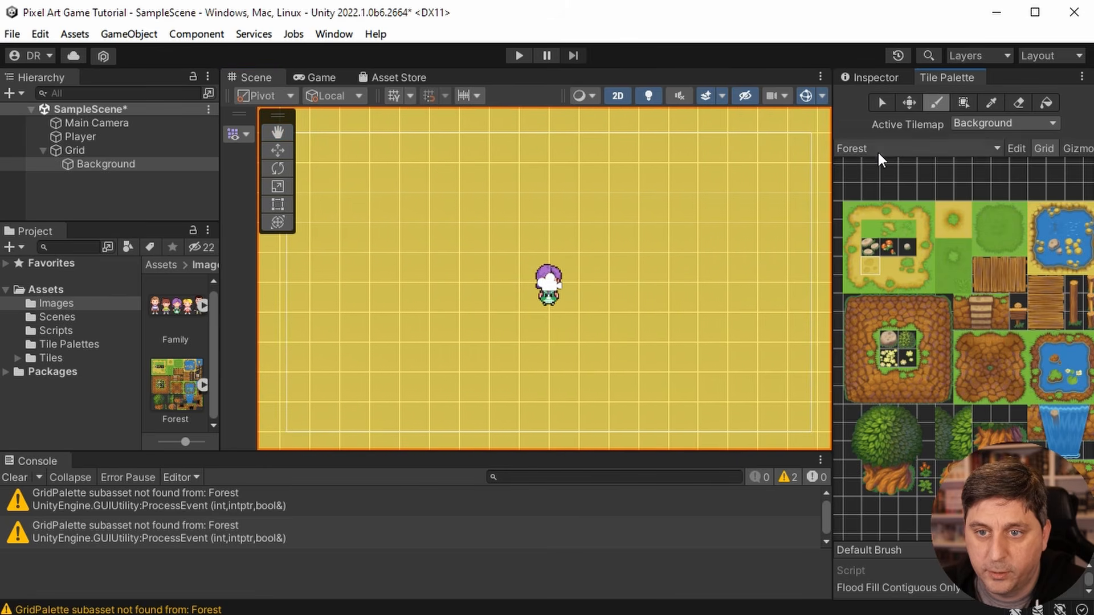
{"action": "left_click", "coordinate": [384, 235]}
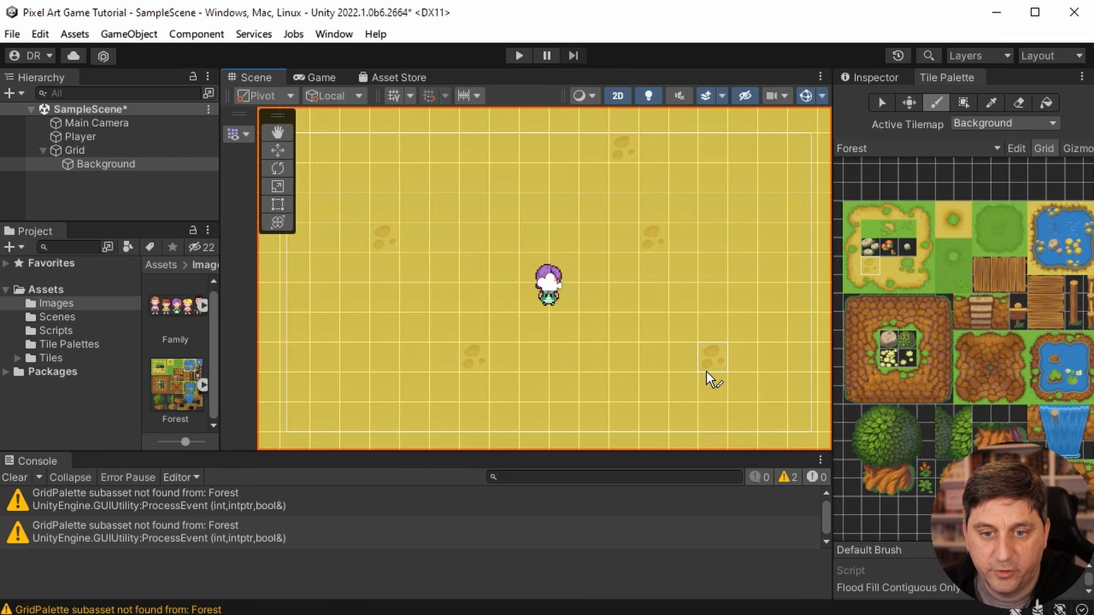
{"action": "left_click", "coordinate": [733, 394]}
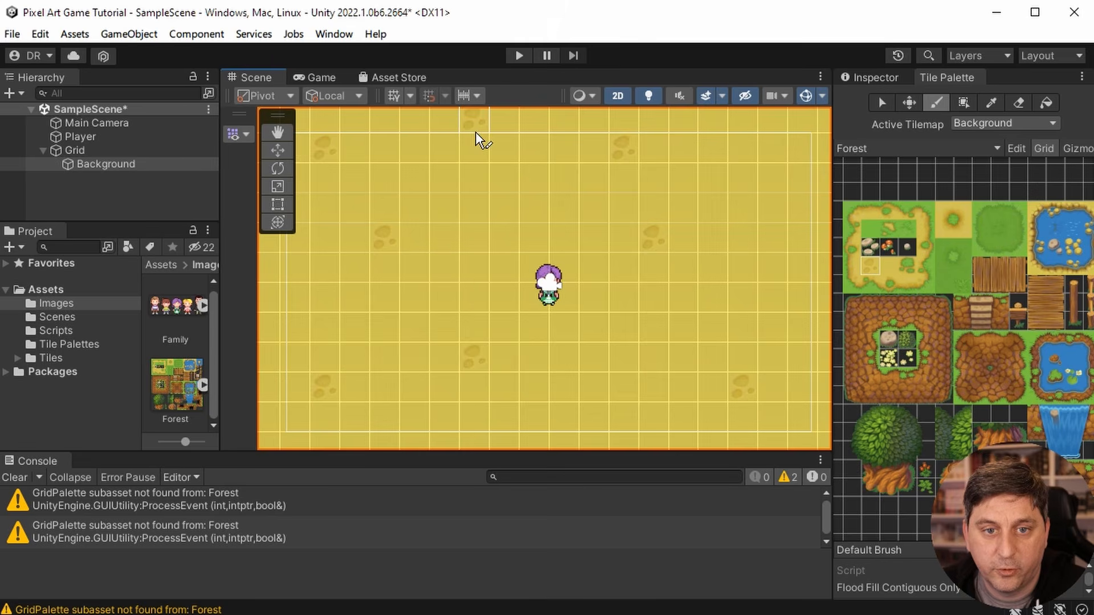
- Place the sand tile with green shrubs at five scattered spots around the player on the Background tilemap
{"action": "left_click", "coordinate": [907, 266]}
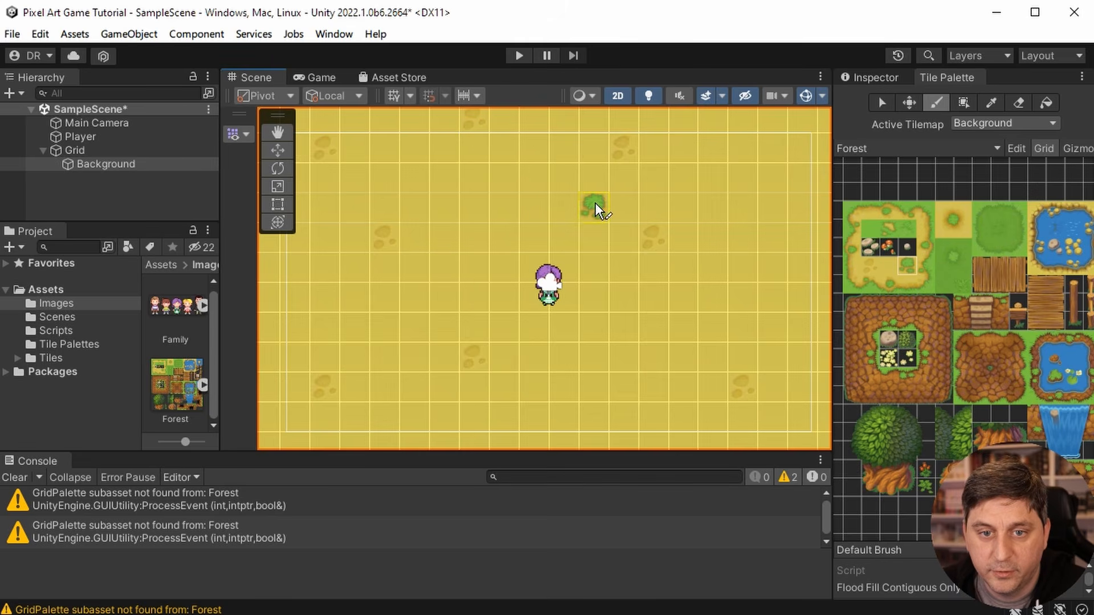
{"action": "left_click", "coordinate": [595, 204]}
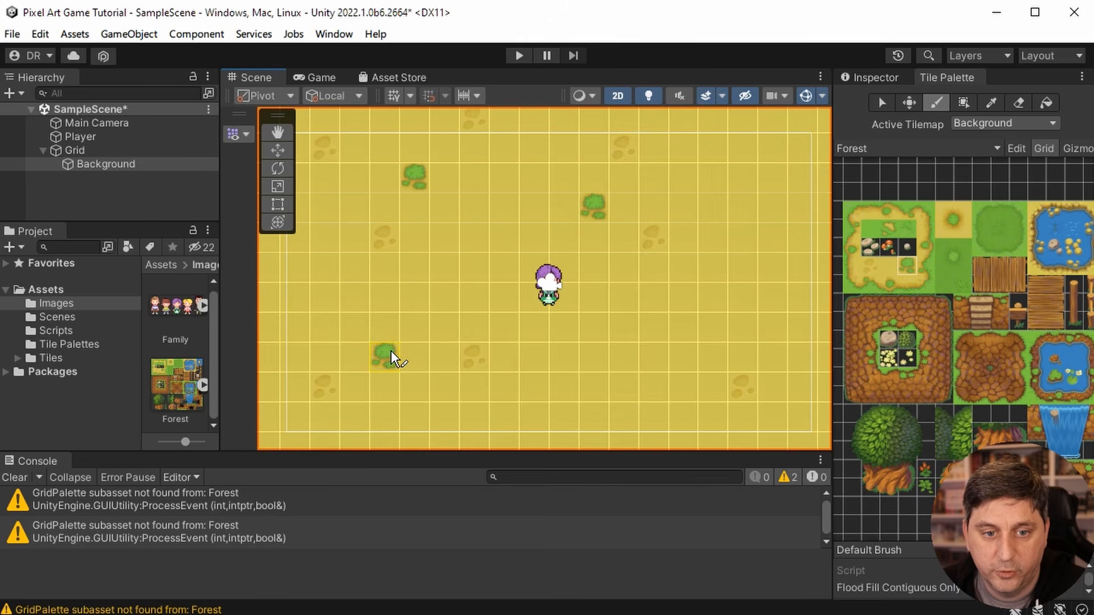
{"action": "left_click", "coordinate": [709, 294]}
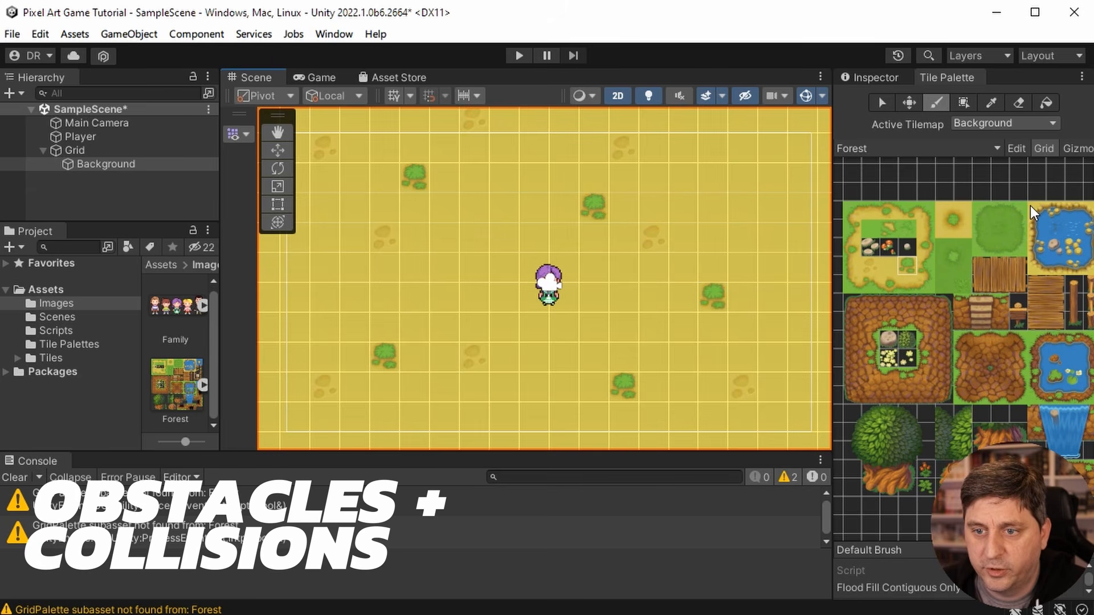
{"action": "key", "text": "i"}
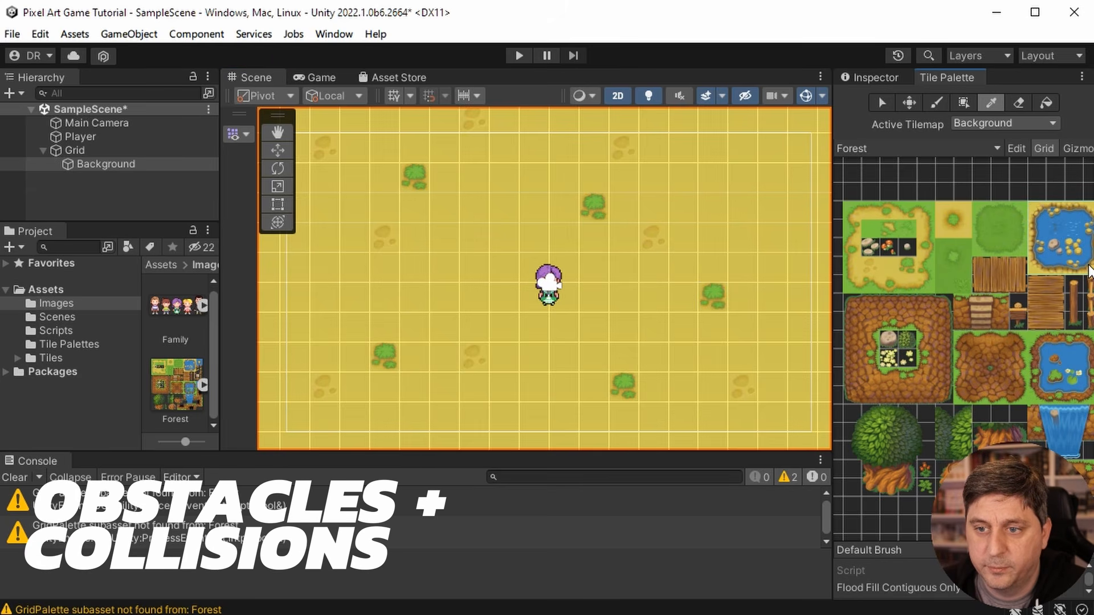
{"action": "left_click_drag", "start_coordinate": [1088, 266], "coordinate": [1088, 267]}
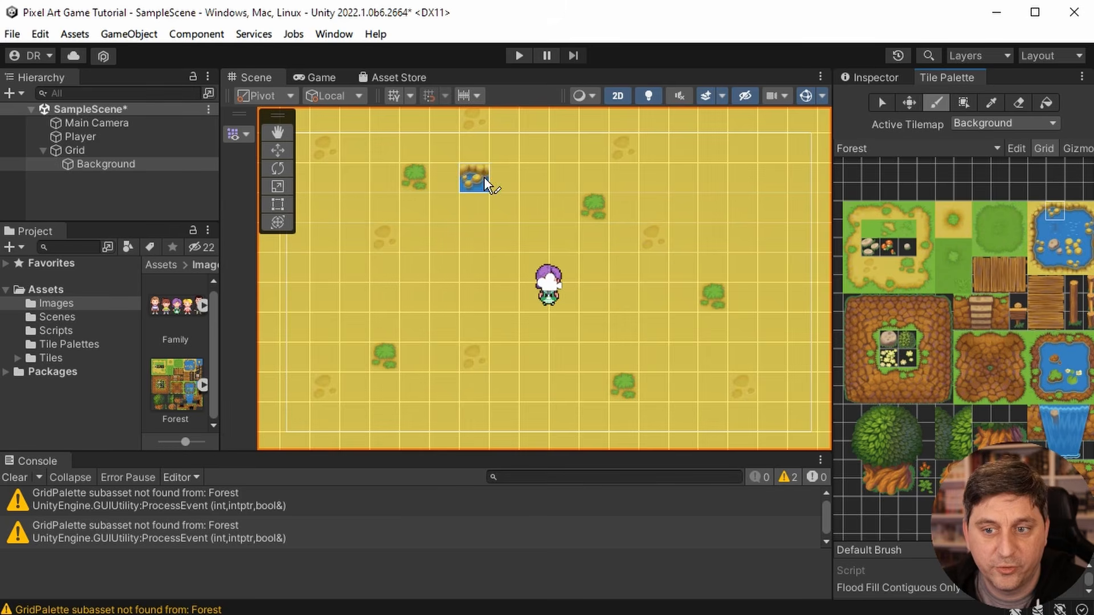
- Create a rectangular tilemap under Grid and name it Obstacles
{"action": "right_click", "coordinate": [74, 149]}
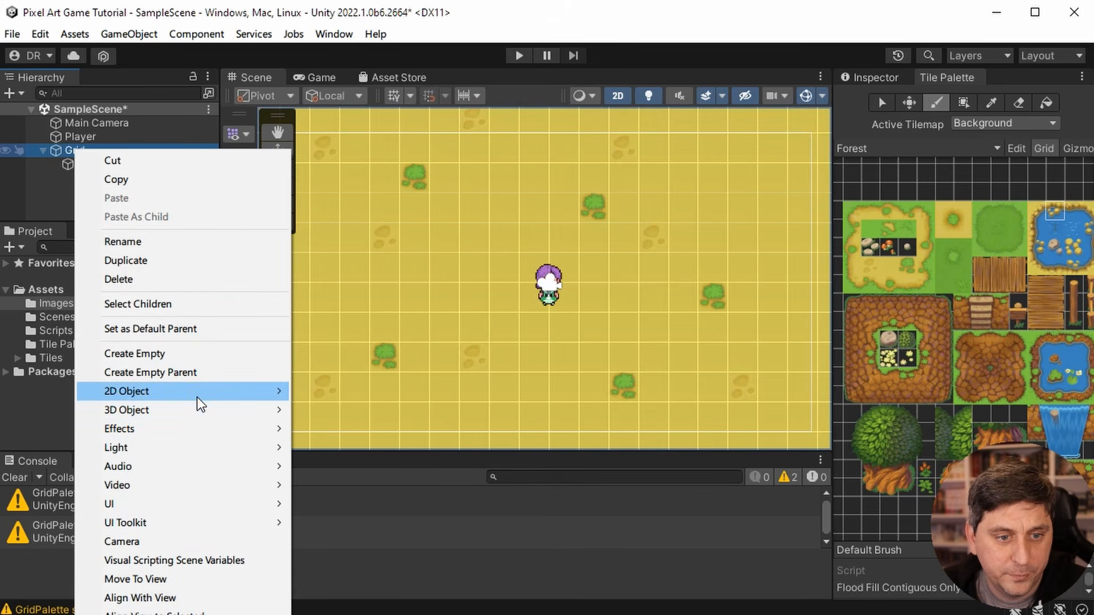
{"action": "mouse_move", "coordinate": [199, 389]}
{"action": "mouse_move", "coordinate": [336, 429]}
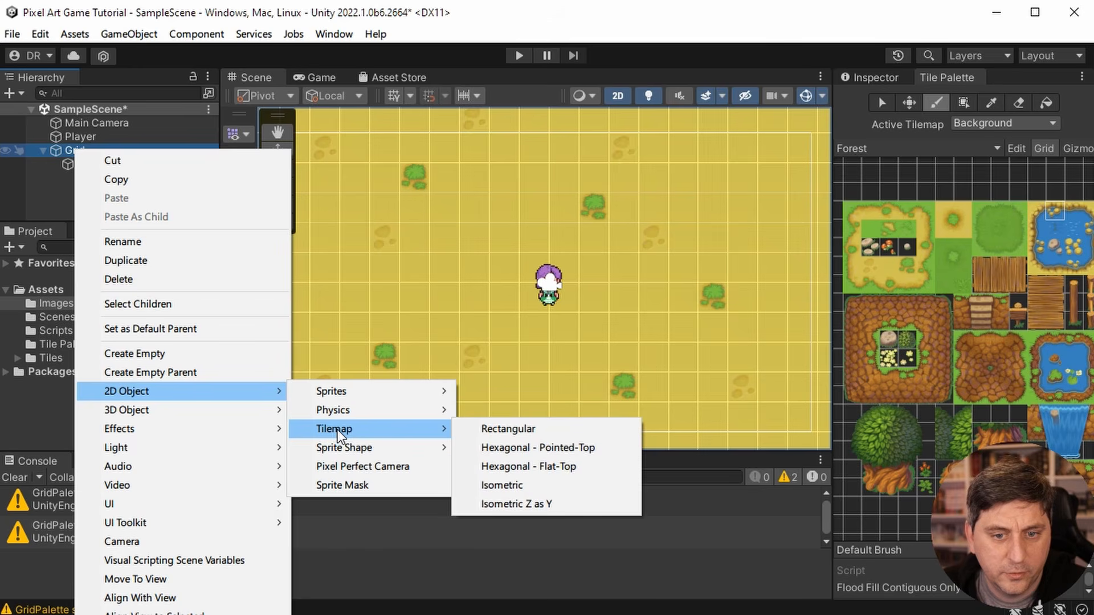
{"action": "left_click", "coordinate": [487, 431]}
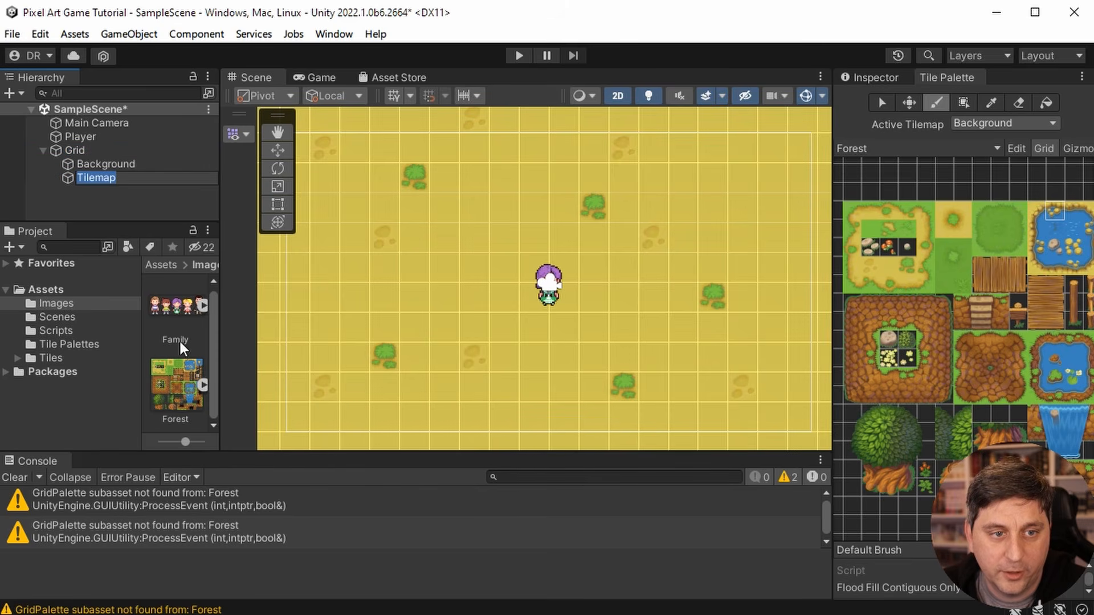
{"action": "left_click_drag", "start_coordinate": [134, 177], "coordinate": [92, 184]}
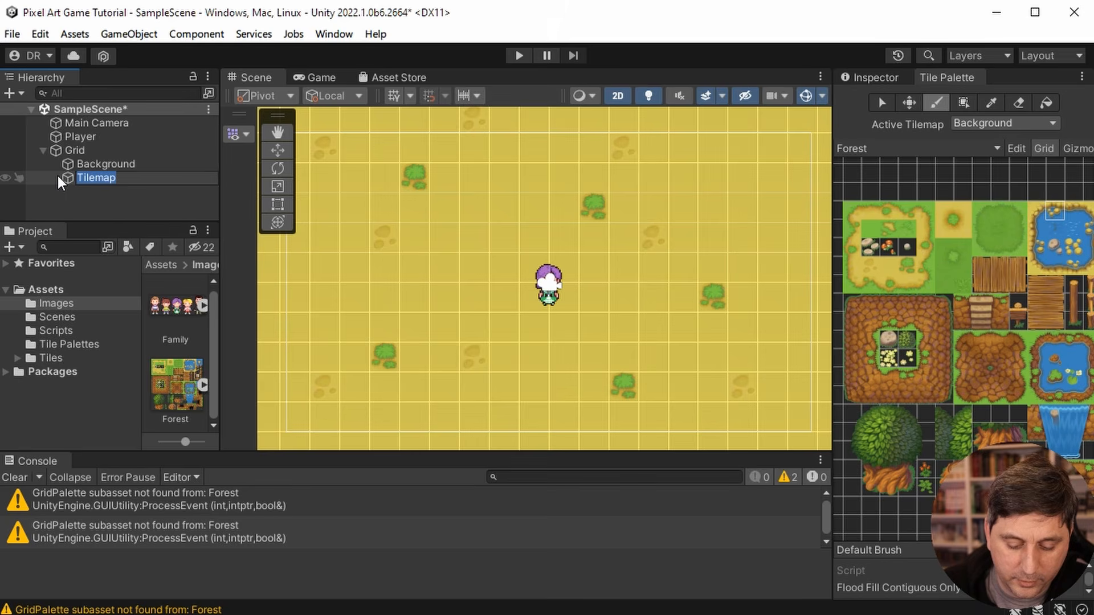
{"action": "type", "text": "Obstacles"}
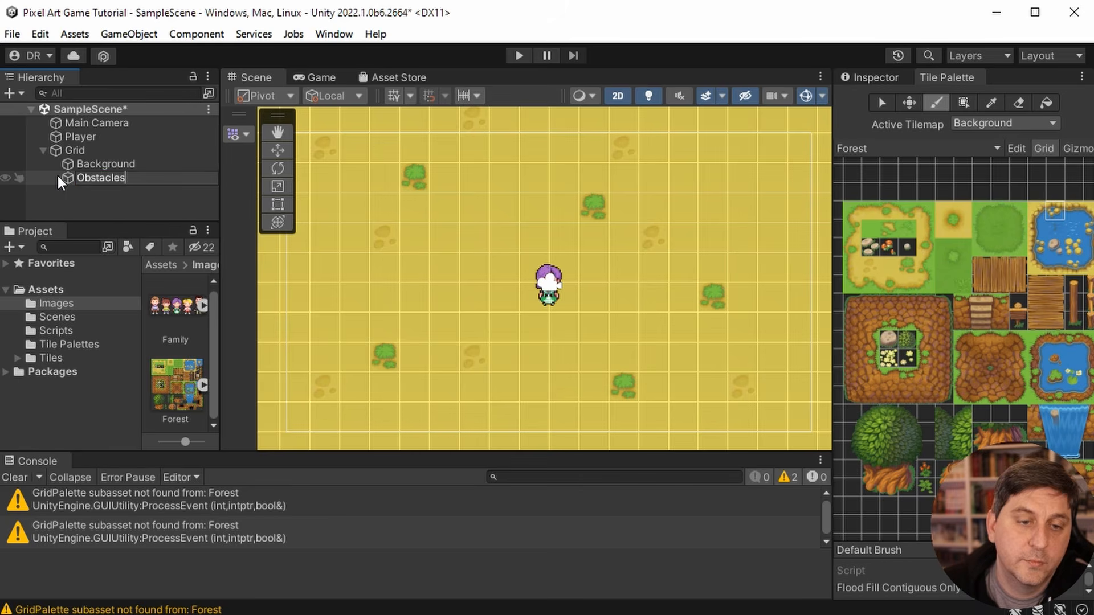
{"action": "key", "text": "Return"}
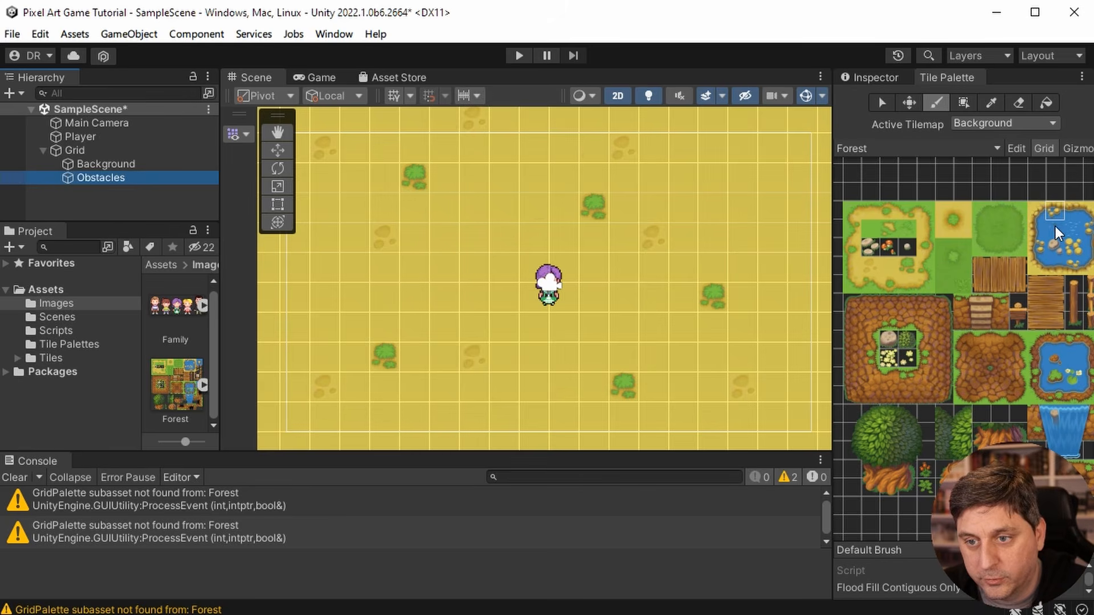
- Make Obstacles the active tilemap and paint the whole sand-edged pond from the palette onto it, just east of the player
{"action": "left_click", "coordinate": [1035, 210]}
{"action": "left_click_drag", "start_coordinate": [1037, 210], "coordinate": [1069, 268]}
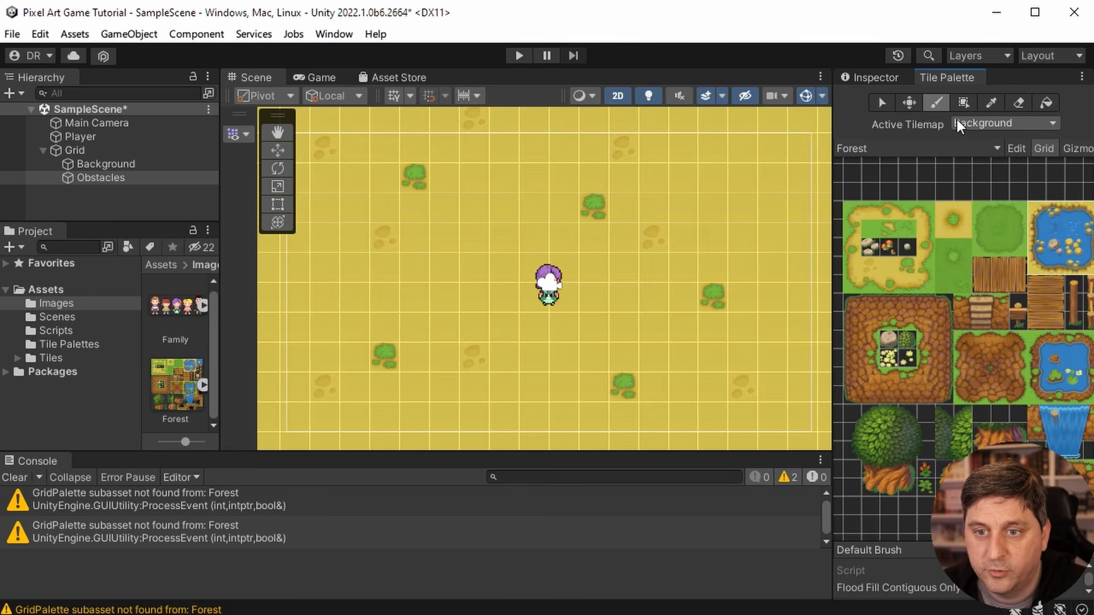
{"action": "left_click", "coordinate": [992, 123]}
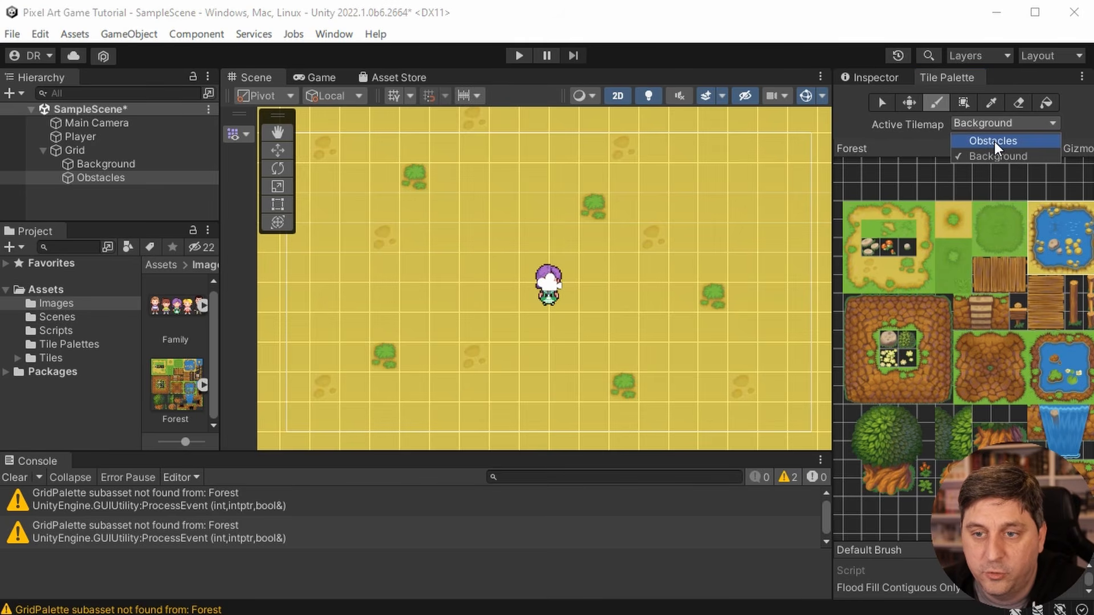
{"action": "left_click", "coordinate": [996, 141]}
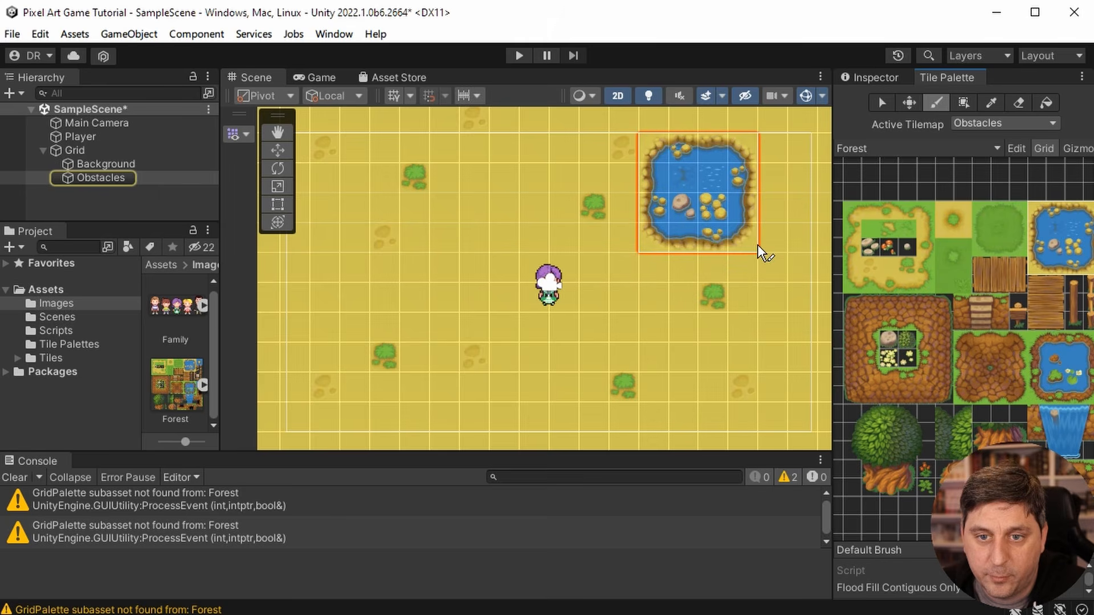
{"action": "left_click", "coordinate": [732, 334]}
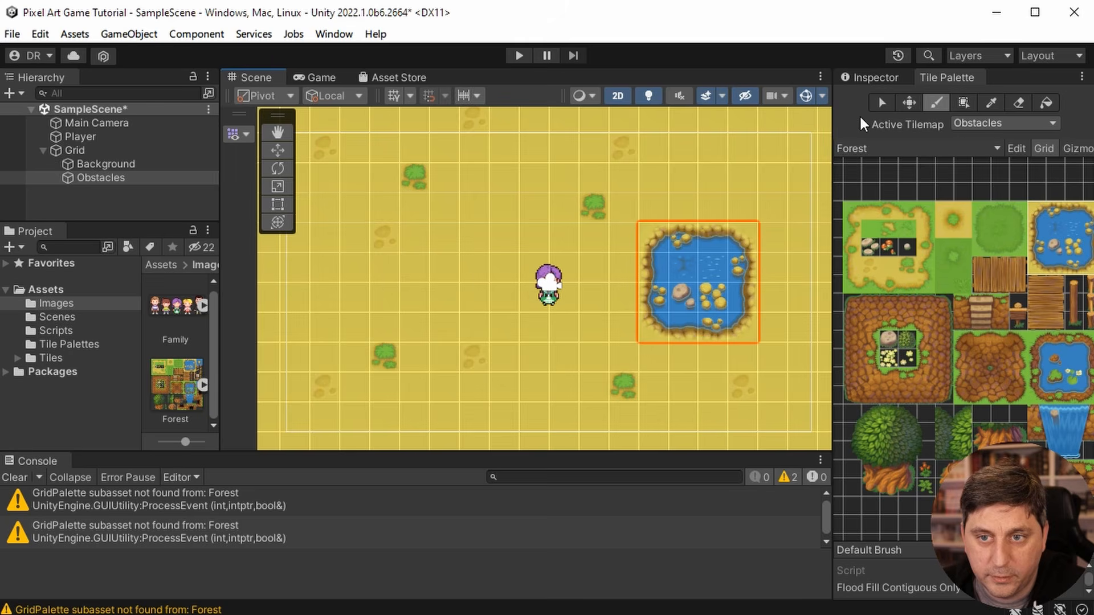
{"action": "left_click", "coordinate": [882, 103]}
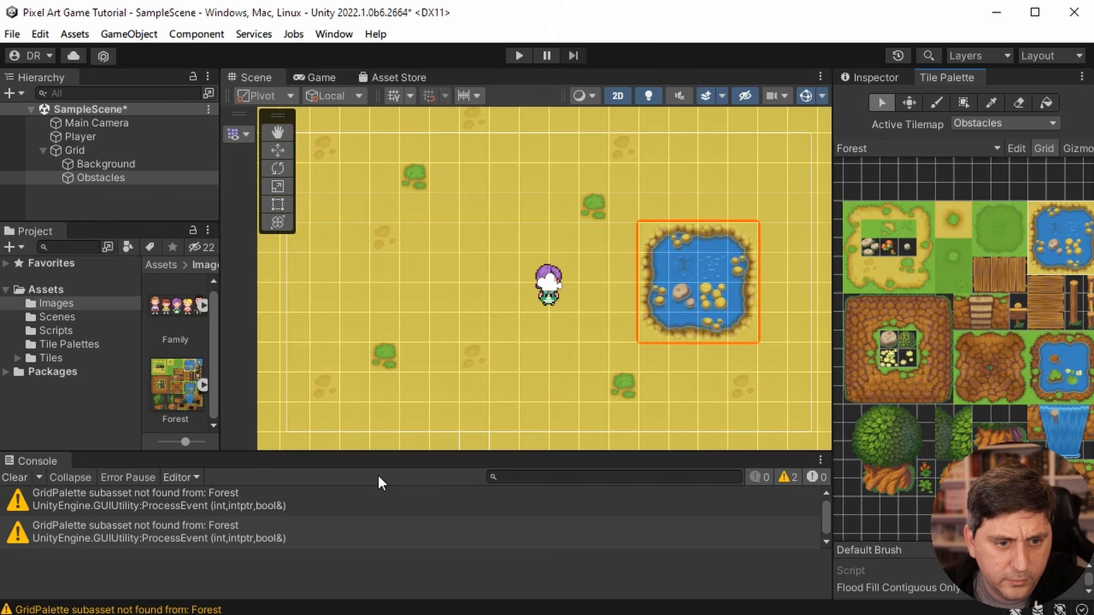
- Switch to the other Unity editor with the Top Down RPG project and close it without saving the scene changes
{"action": "key", "text": "alt+Tab"}
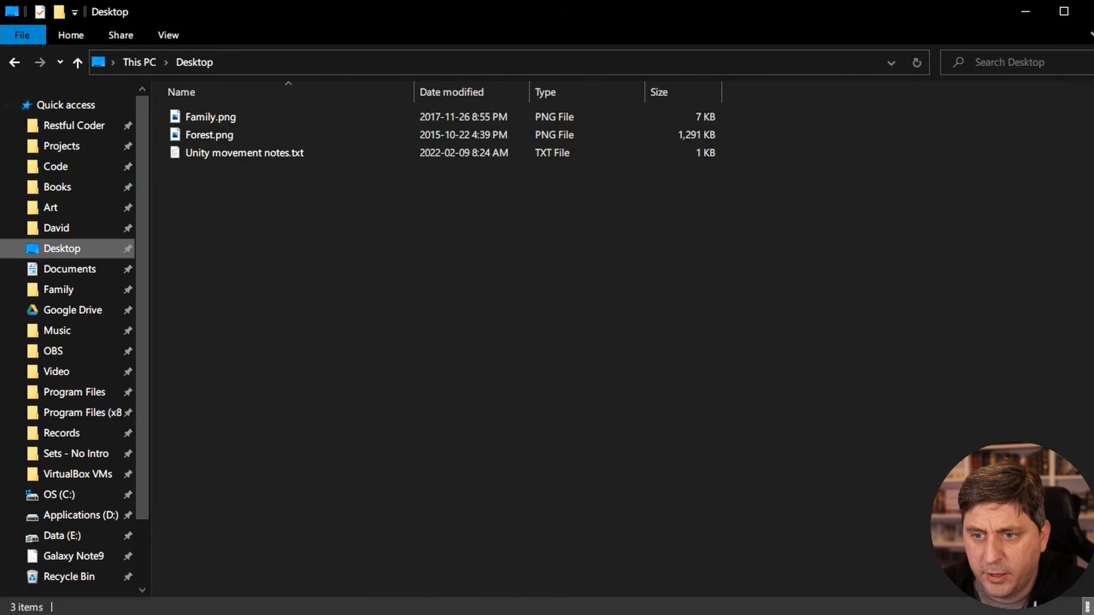
{"action": "key", "text": "alt+Tab"}
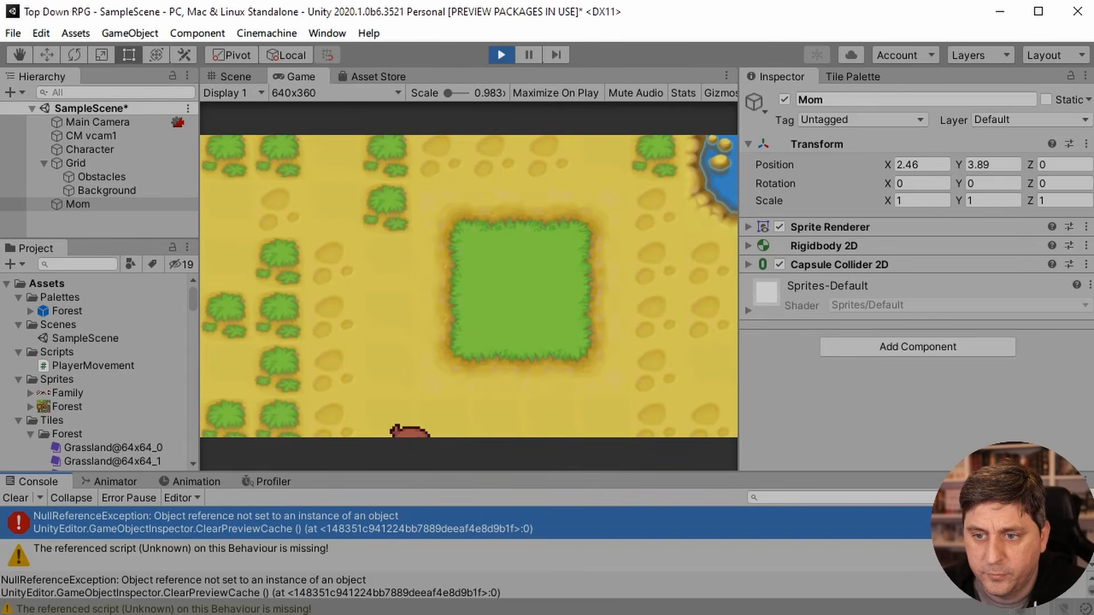
{"action": "left_click_drag", "start_coordinate": [1093, 227], "coordinate": [1093, 227]}
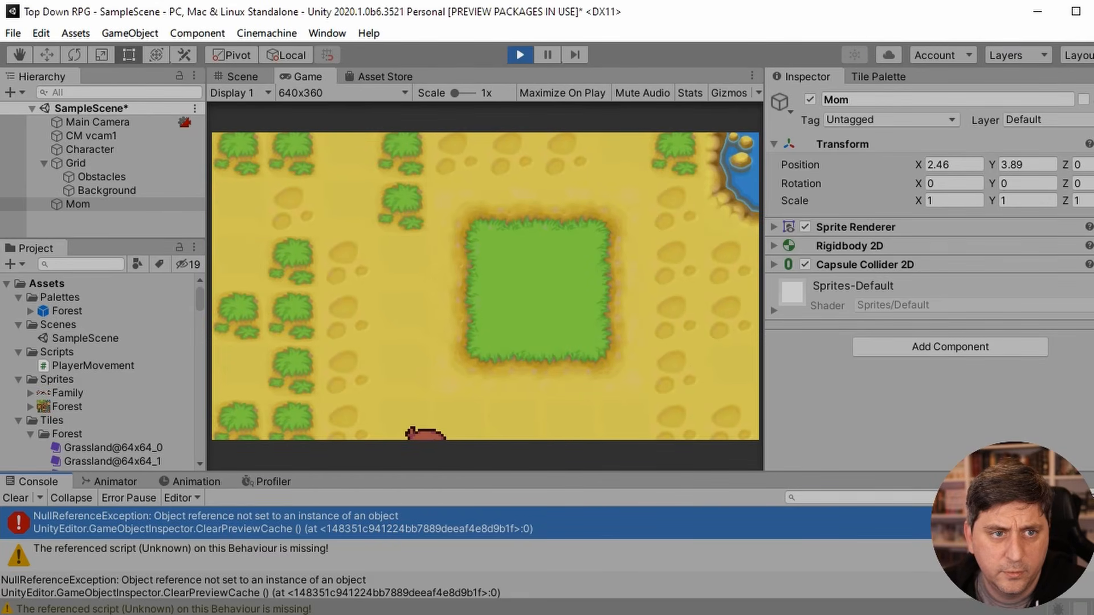
{"action": "left_click", "coordinate": [1093, 11]}
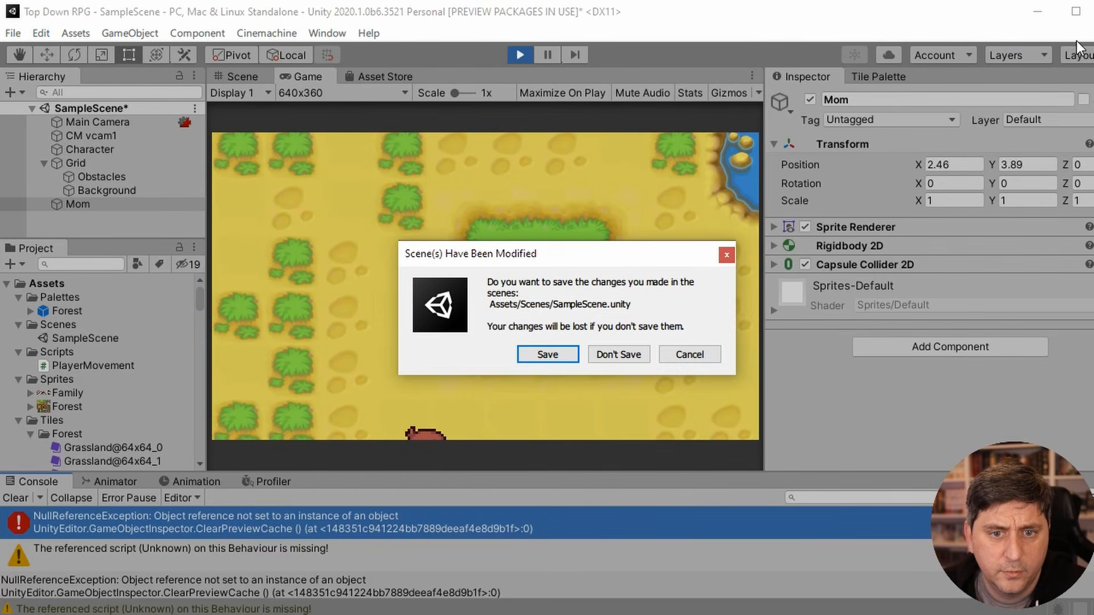
{"action": "left_click", "coordinate": [627, 357]}
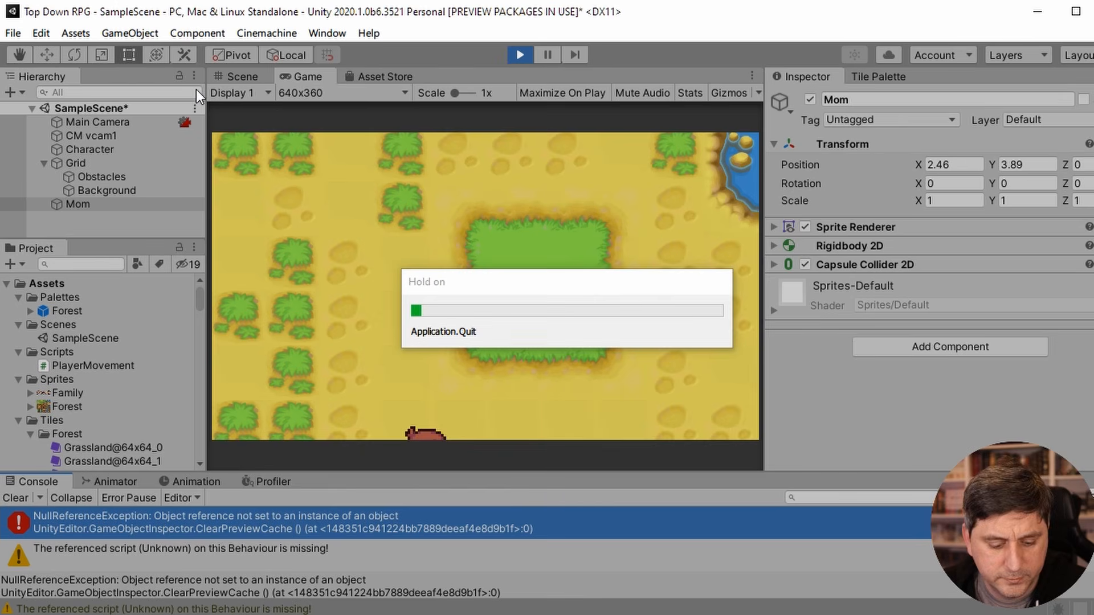
- Switch back to the Unity editor window with the Pixel Art Game Tutorial project
{"action": "key", "text": "alt+Tab"}
{"action": "key", "text": "alt+Tab"}
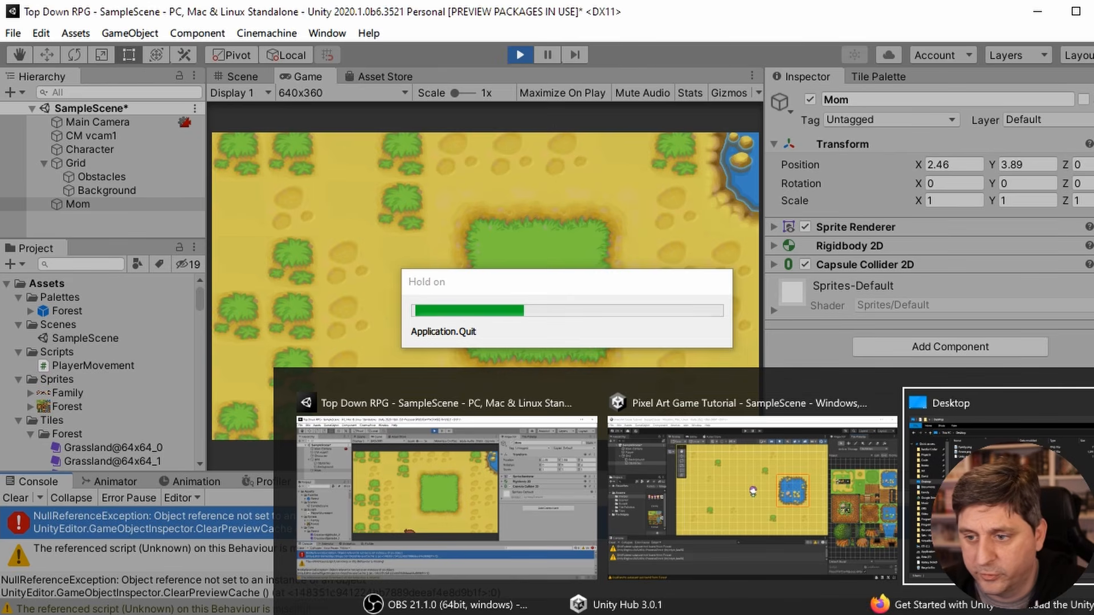
{"action": "key", "text": "alt+Tab"}
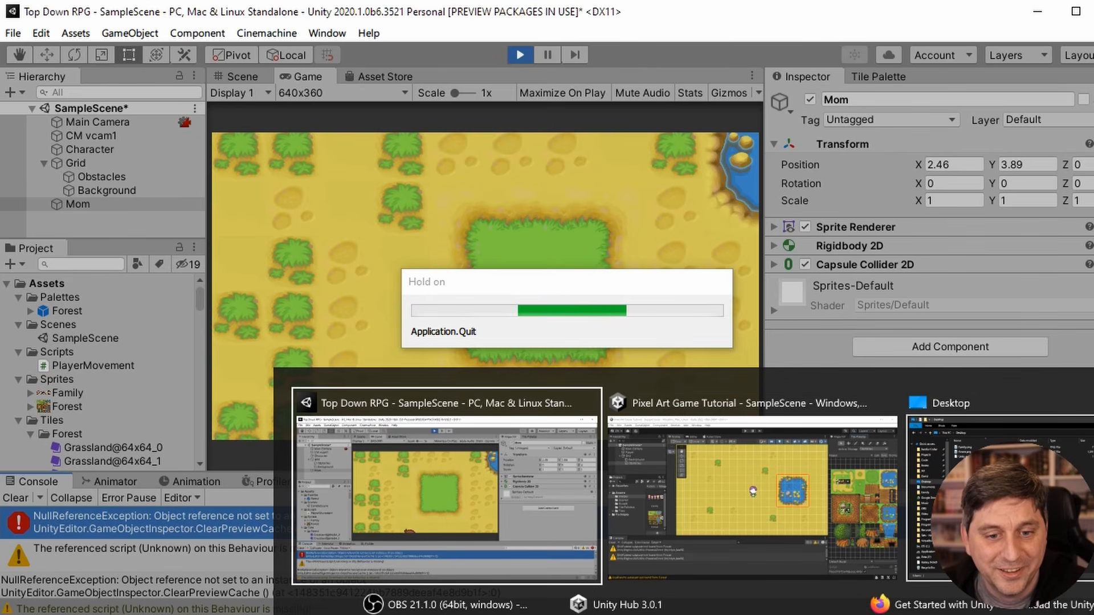
{"action": "key", "text": "alt+Tab"}
{"action": "key", "text": "alt+Tab"}
{"action": "key", "text": "alt+Tab"}
{"action": "key", "text": "alt+Tab"}
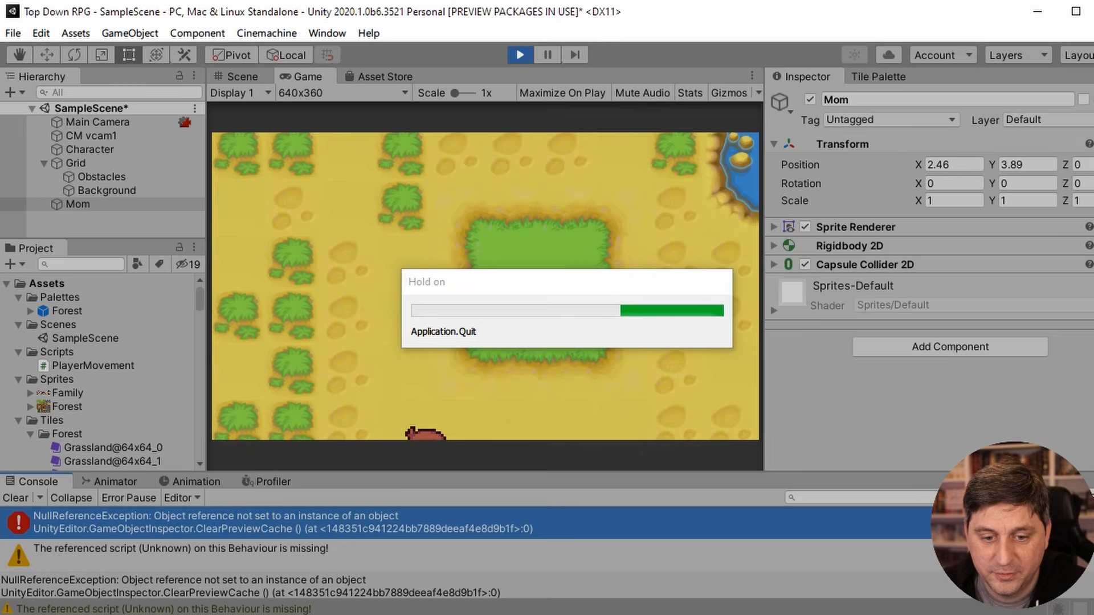
{"action": "key", "text": "alt+Tab"}
{"action": "key", "text": "alt+Tab"}
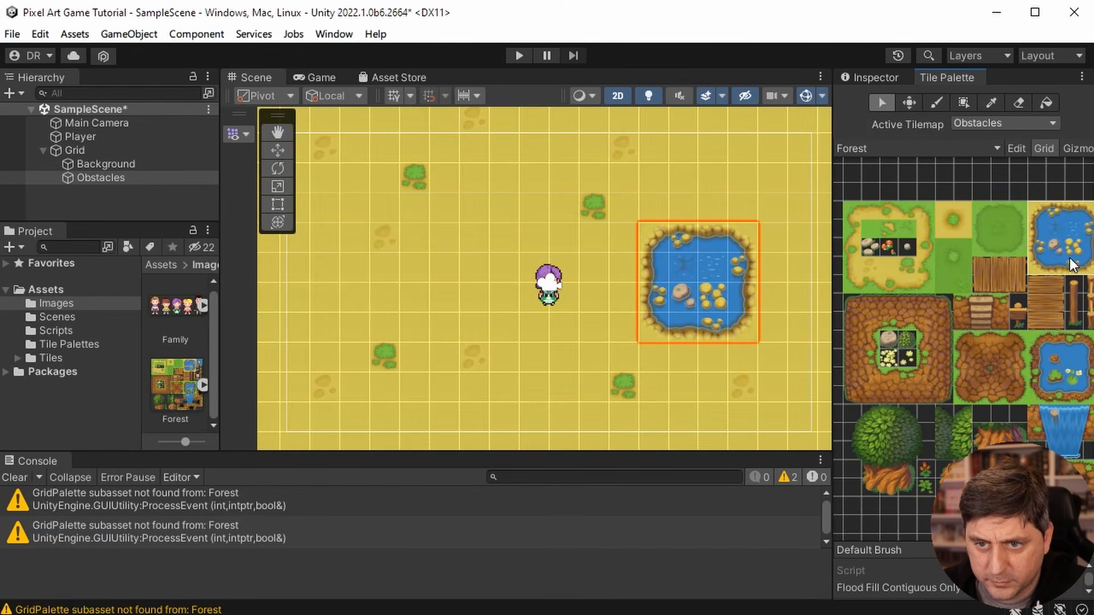
- Widen the Tile Palette area and run the game, walking the player around in all directions to test the scene
{"action": "left_click_drag", "start_coordinate": [835, 234], "coordinate": [779, 236]}
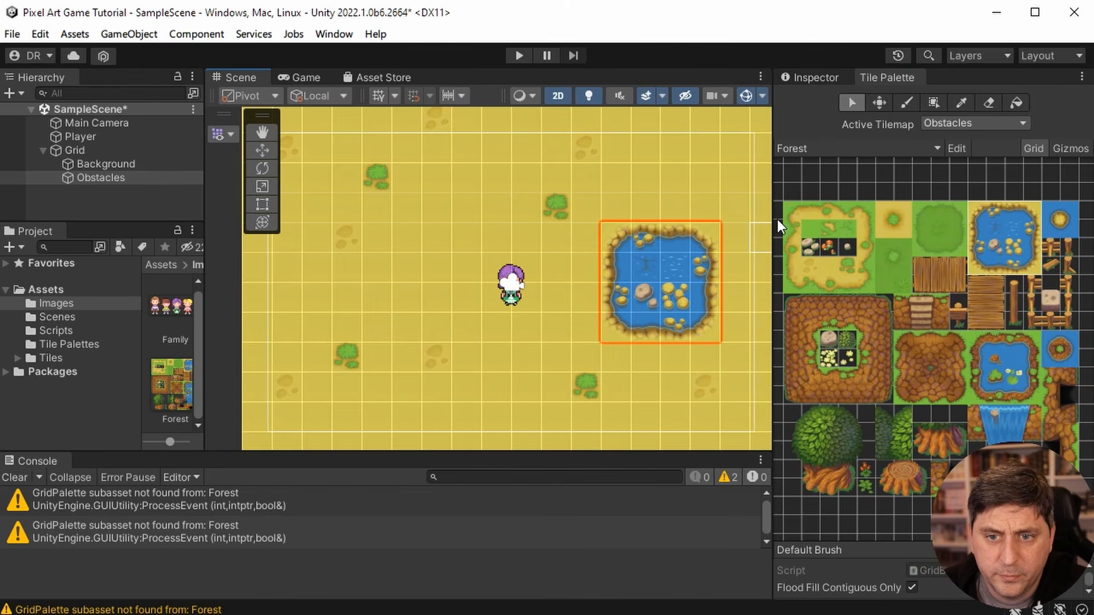
{"action": "left_click", "coordinate": [520, 55]}
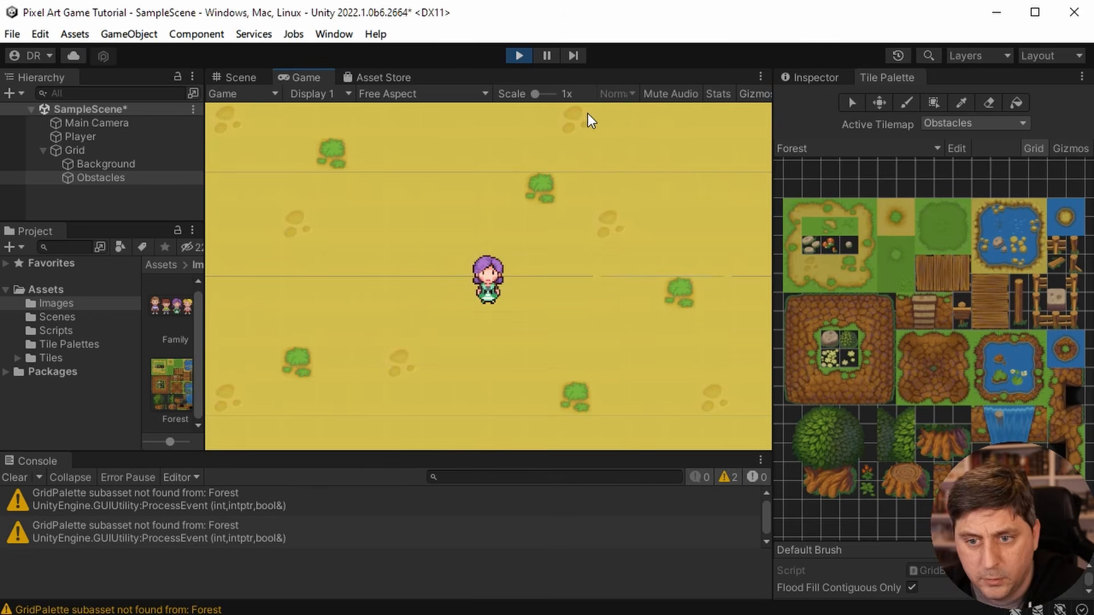
{"action": "key", "text": "Up"}
{"action": "key", "text": "Down"}
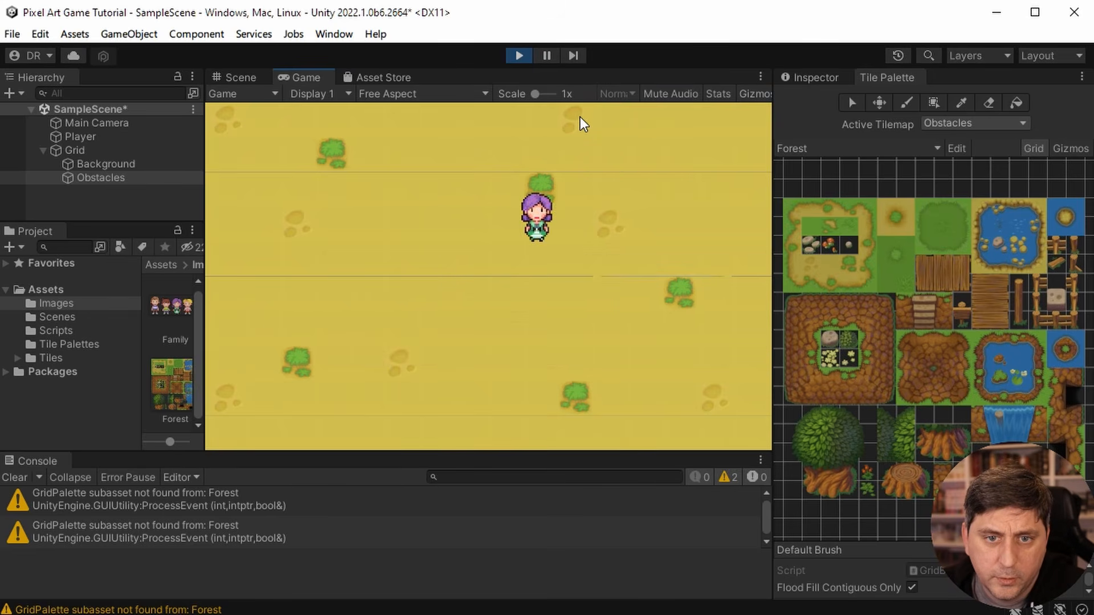
{"action": "key", "text": "Left"}
{"action": "key", "text": "Up"}
{"action": "key", "text": "Right"}
{"action": "key", "text": "Down"}
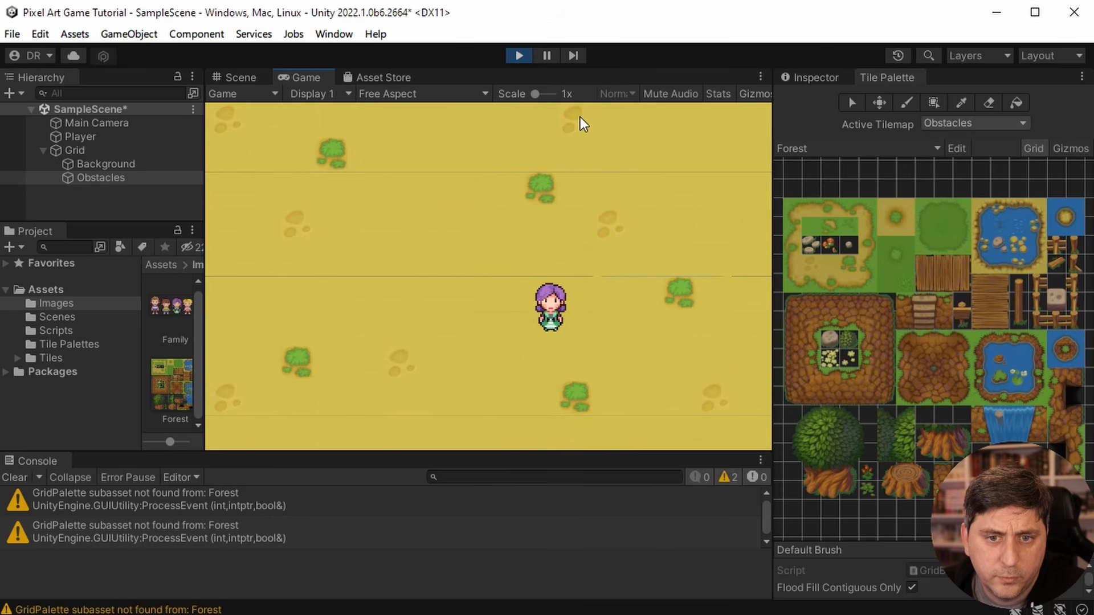
- Keep walking the player around the running scene in all directions to check how the painted tilemaps display
{"action": "key", "text": "Up"}
{"action": "key", "text": "Left"}
{"action": "key", "text": "Down"}
{"action": "key", "text": "Right"}
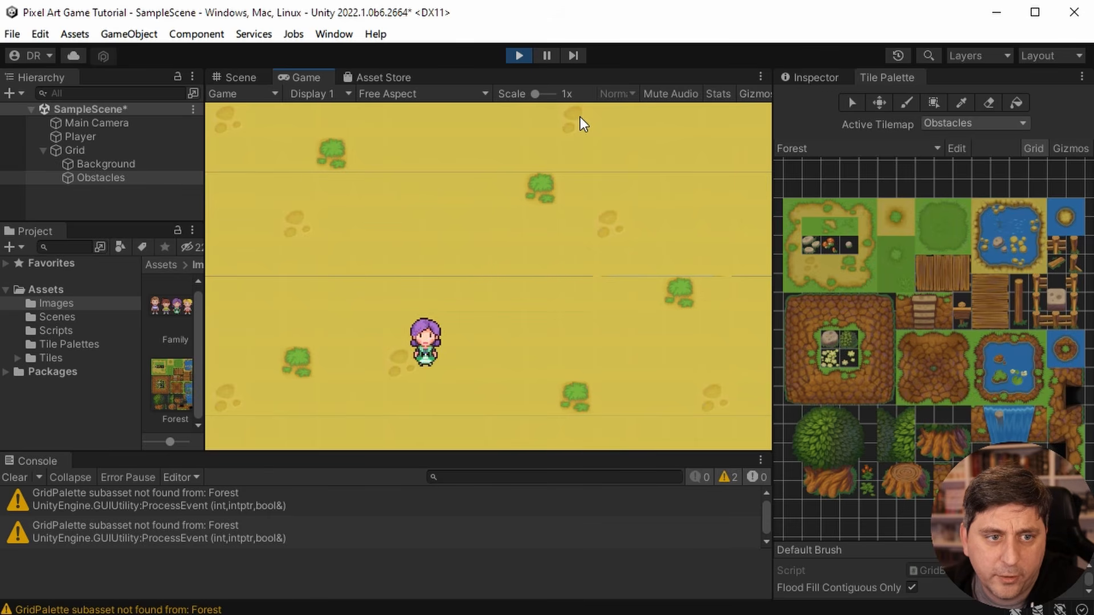
{"action": "key", "text": "Up"}
{"action": "key", "text": "Left"}
{"action": "key", "text": "Left"}
{"action": "key", "text": "Down"}
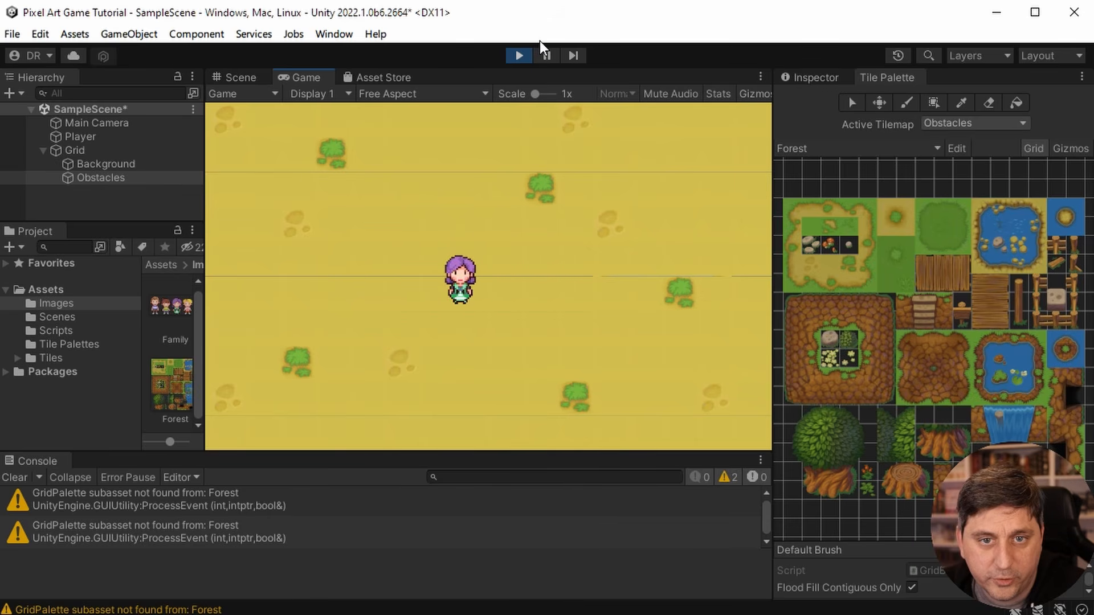
- Compare the Background and Obstacles tilemap settings and try an Order in Layer of 1 on Obstacles while the game runs
{"action": "left_click", "coordinate": [128, 165]}
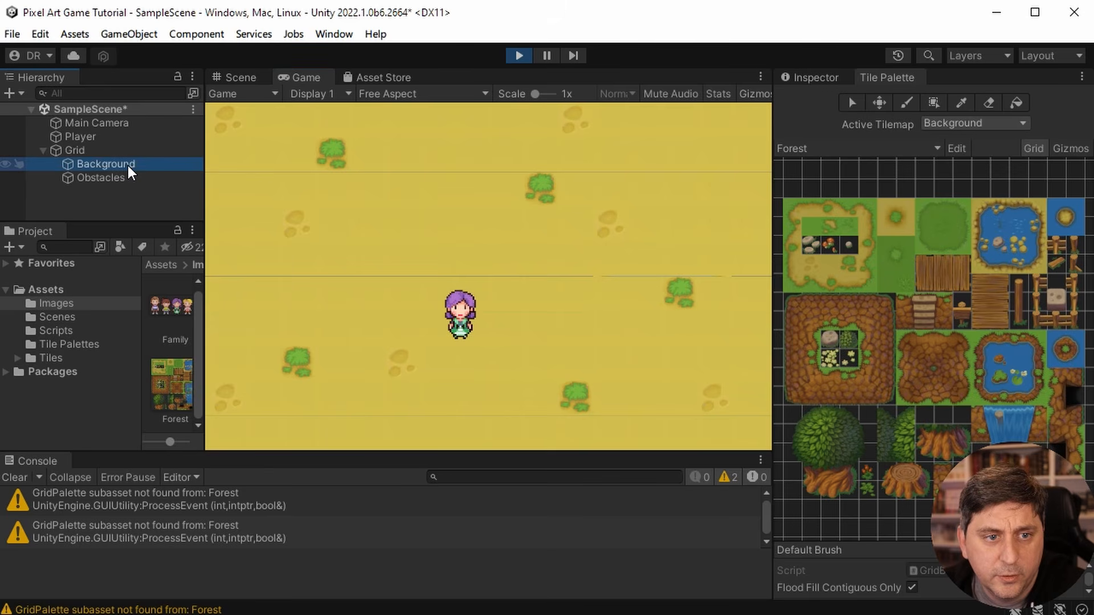
{"action": "left_click", "coordinate": [135, 187]}
{"action": "left_click", "coordinate": [827, 77]}
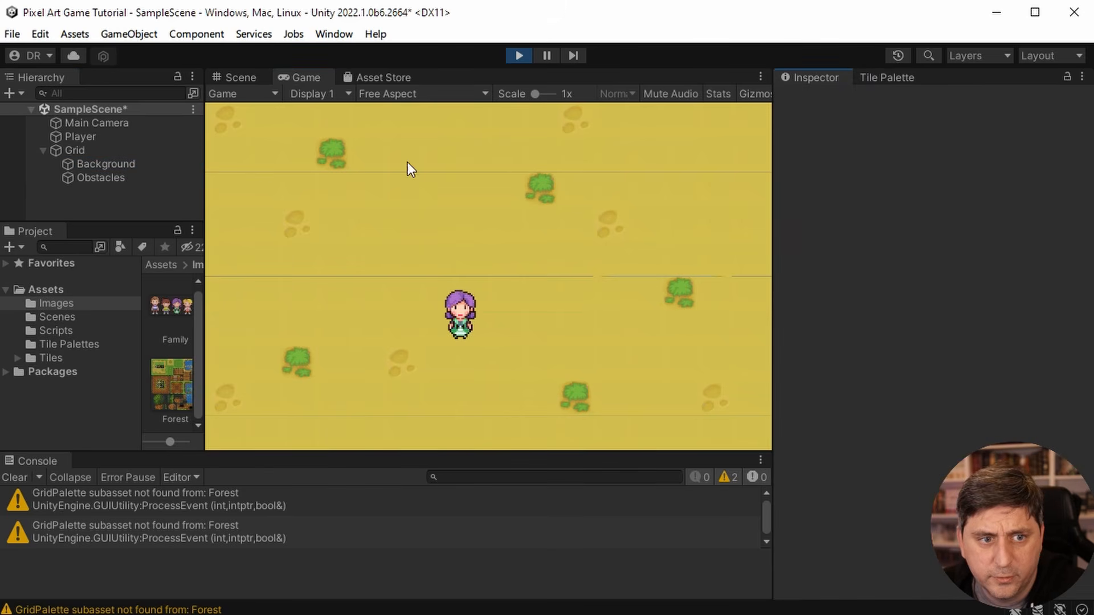
{"action": "left_click", "coordinate": [110, 176]}
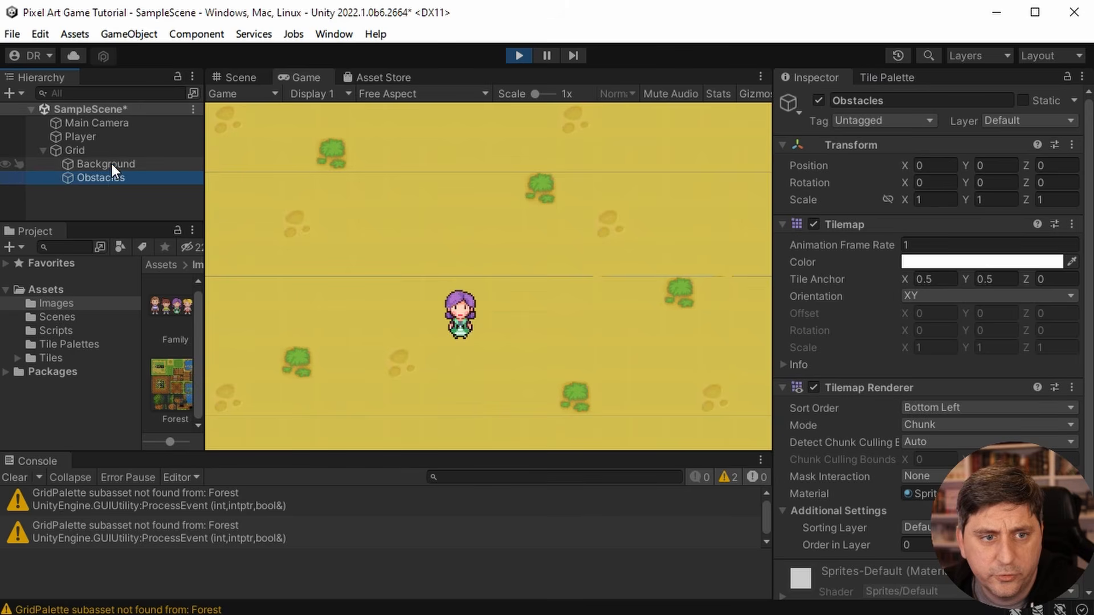
{"action": "left_click", "coordinate": [110, 163]}
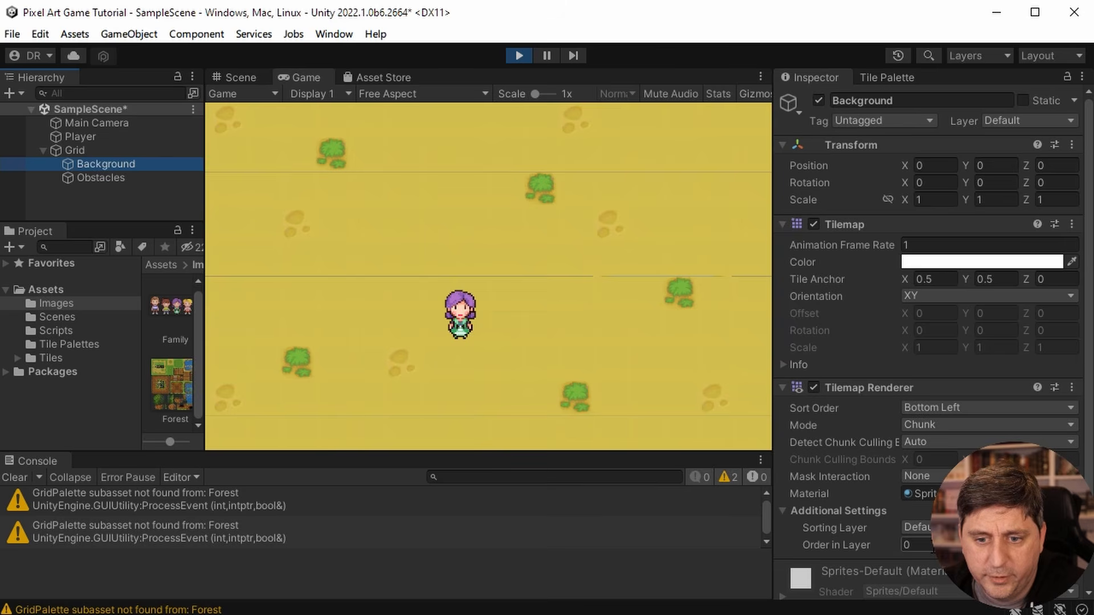
{"action": "left_click", "coordinate": [97, 177]}
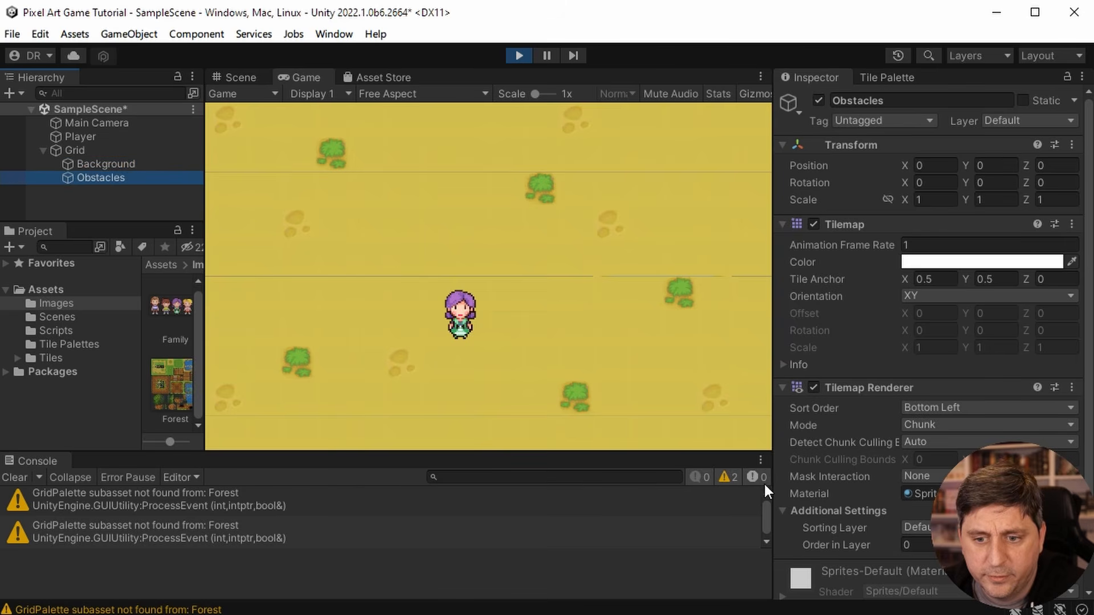
{"action": "left_click", "coordinate": [905, 545]}
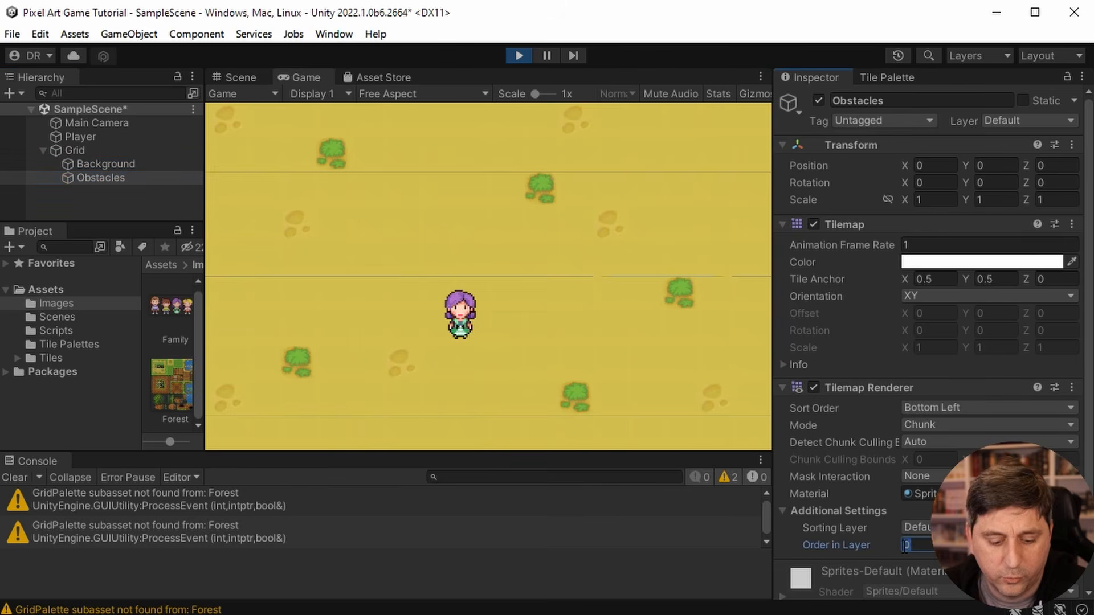
{"action": "type", "text": "1"}
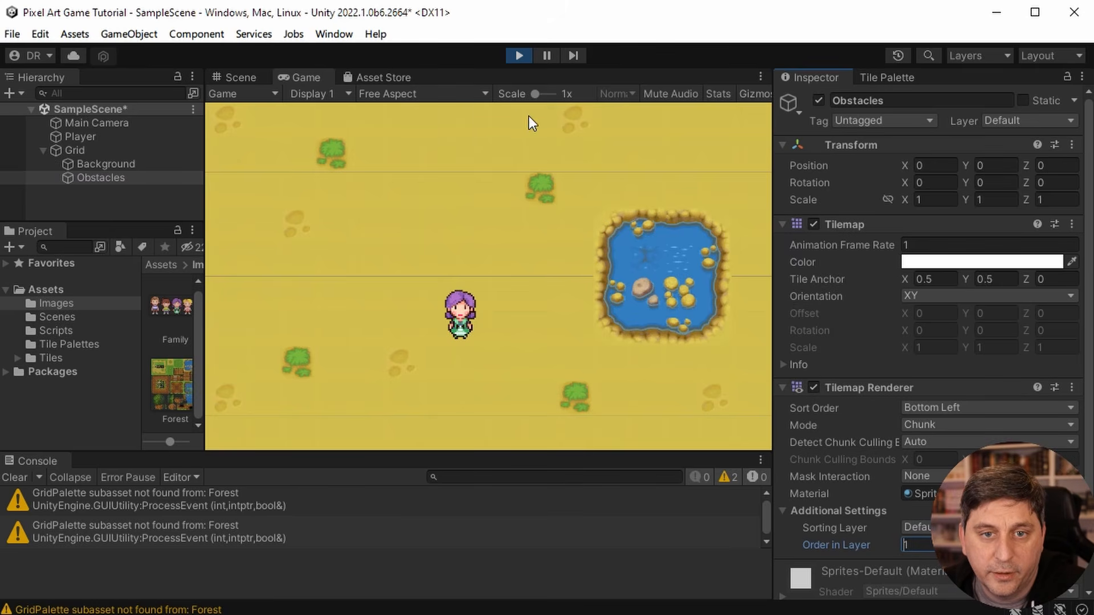
- Walk the player around and up to the pond's edge to test the layering, and stop the game
{"action": "left_click", "coordinate": [404, 153]}
{"action": "key", "text": "w"}
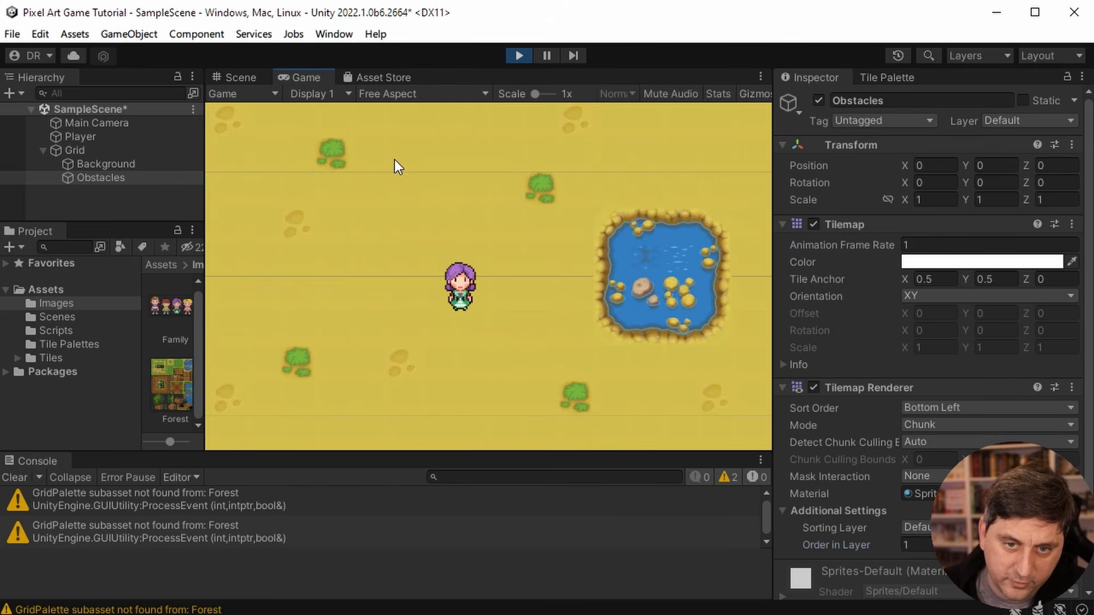
{"action": "key", "text": "d"}
{"action": "key", "text": "a"}
{"action": "key", "text": "s"}
{"action": "key", "text": "d"}
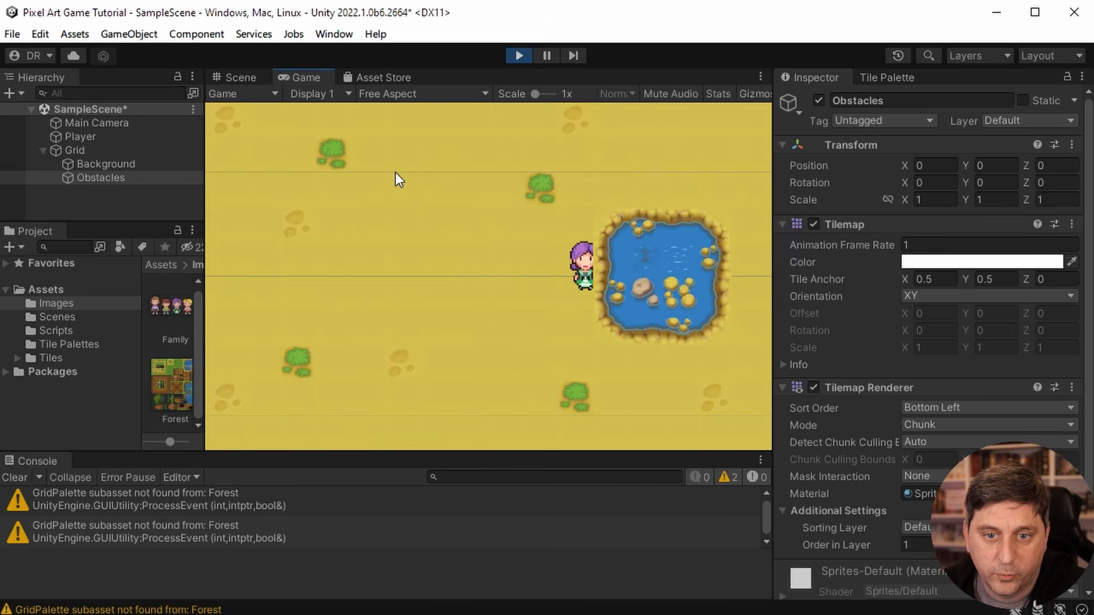
{"action": "key", "text": "a"}
{"action": "key", "text": "a"}
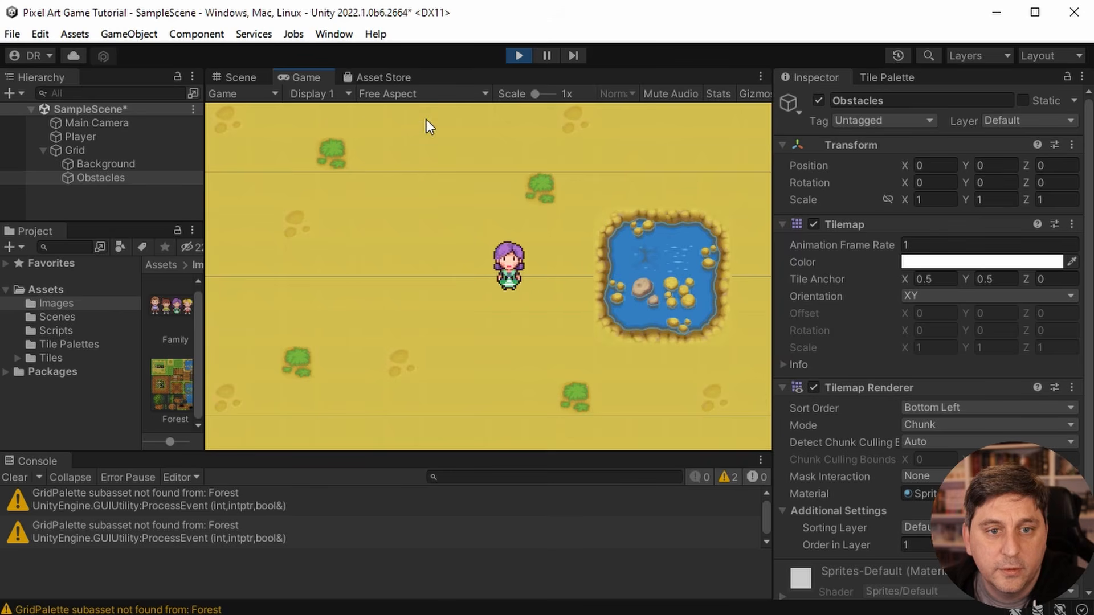
{"action": "left_click", "coordinate": [520, 56]}
- Set the Obstacles tilemap renderer's Order in Layer to 1 in the edit-mode scene
{"action": "left_click", "coordinate": [121, 176]}
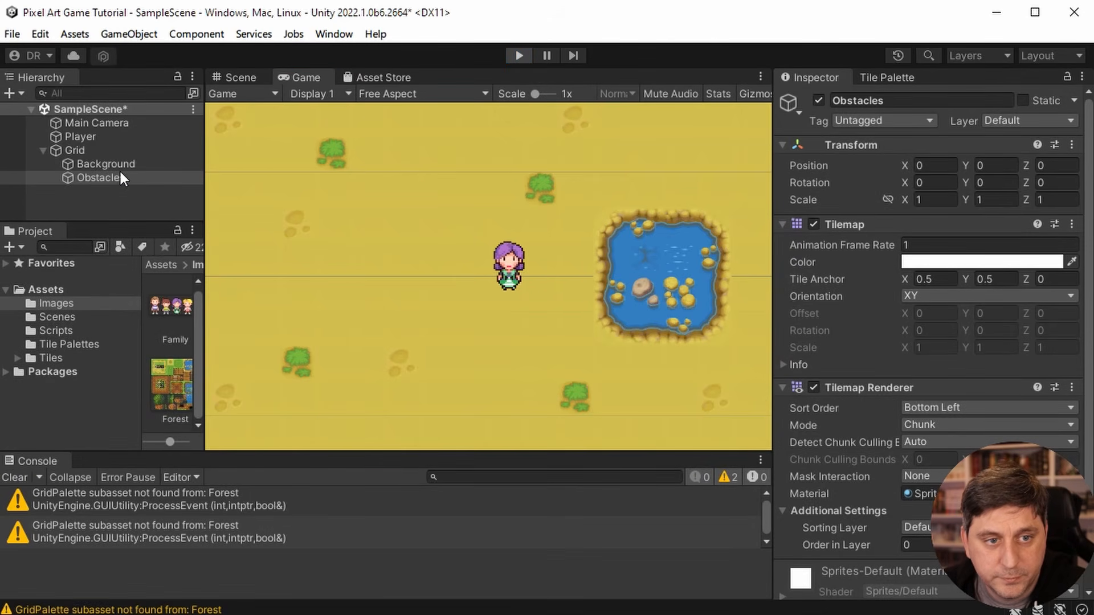
{"action": "left_click", "coordinate": [240, 77]}
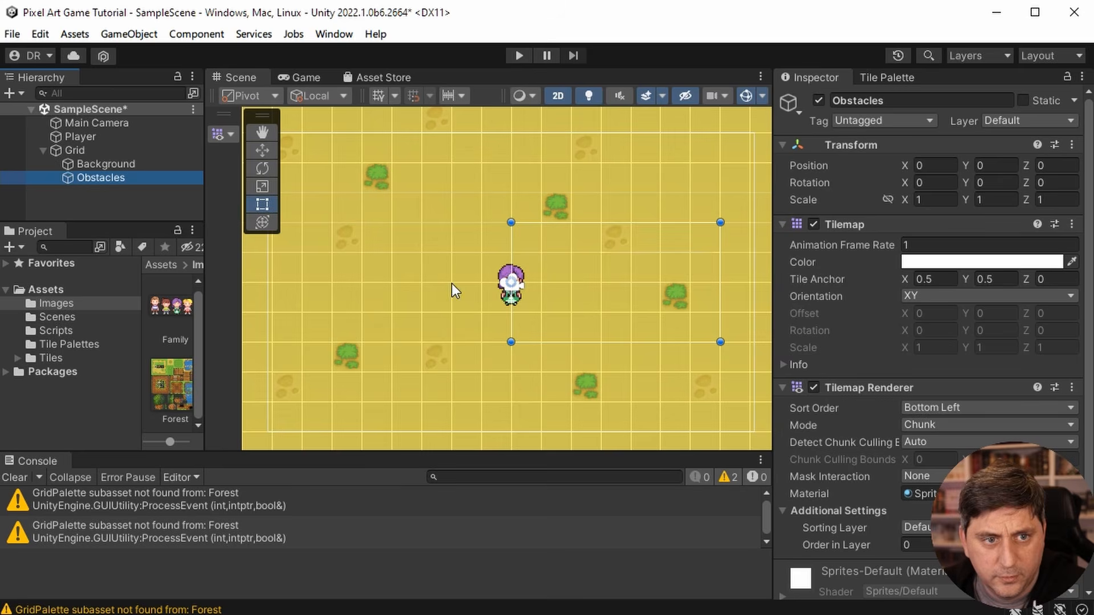
{"action": "left_click", "coordinate": [874, 544]}
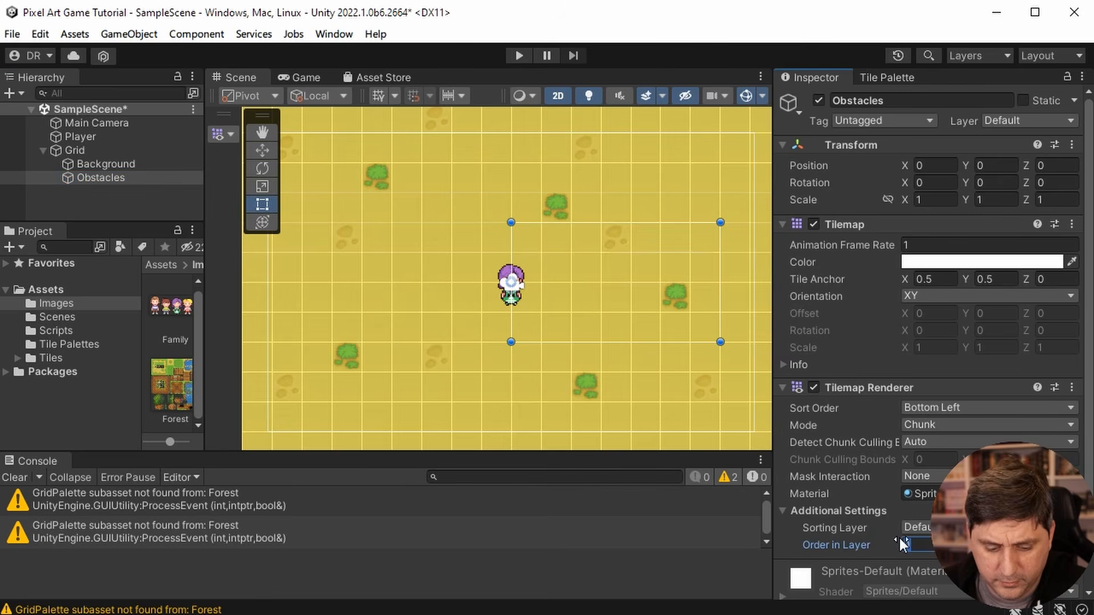
{"action": "type", "text": "1"}
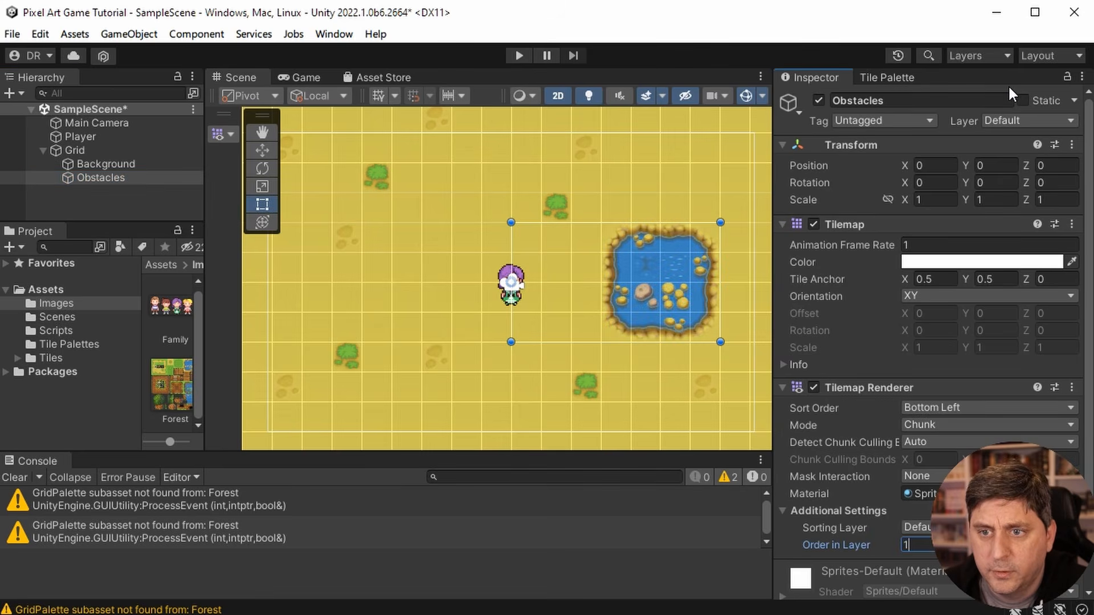
- Open the sorting layer settings from the Obstacles tilemap's renderer and add a sorting layer named Character
{"action": "scroll", "coordinate": [933, 342], "scroll_direction": "down", "scroll_amount": 2}
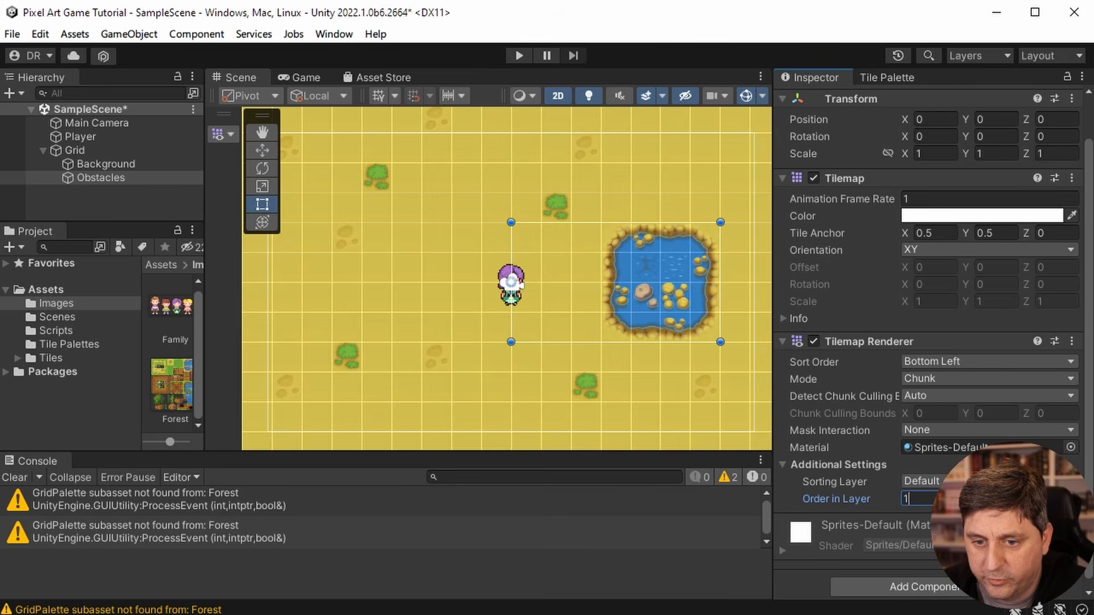
{"action": "left_click", "coordinate": [939, 481]}
{"action": "left_click", "coordinate": [940, 519]}
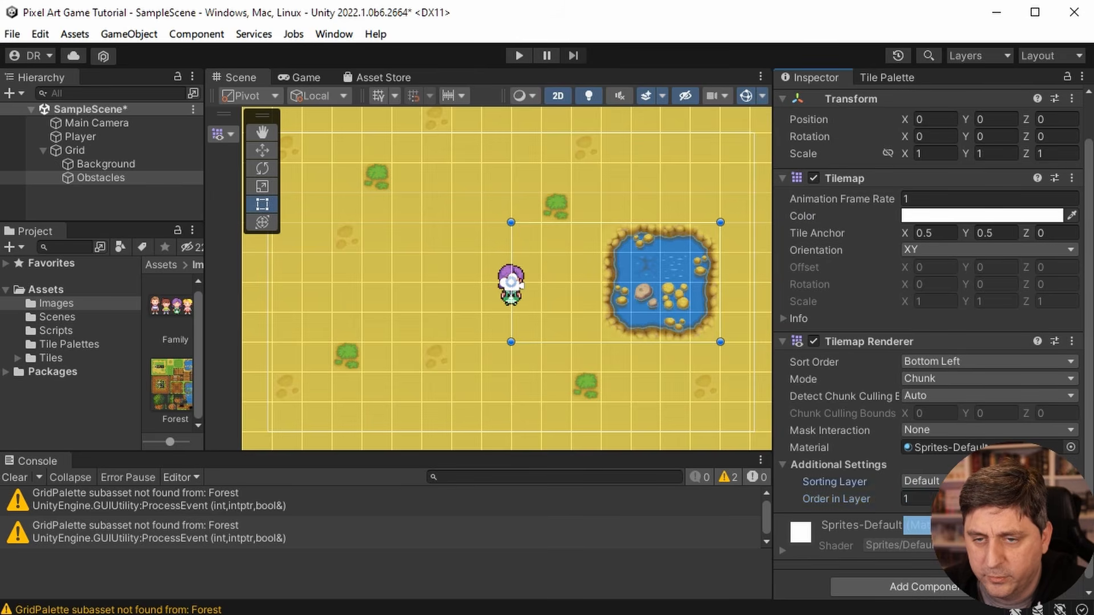
{"action": "left_click", "coordinate": [949, 175]}
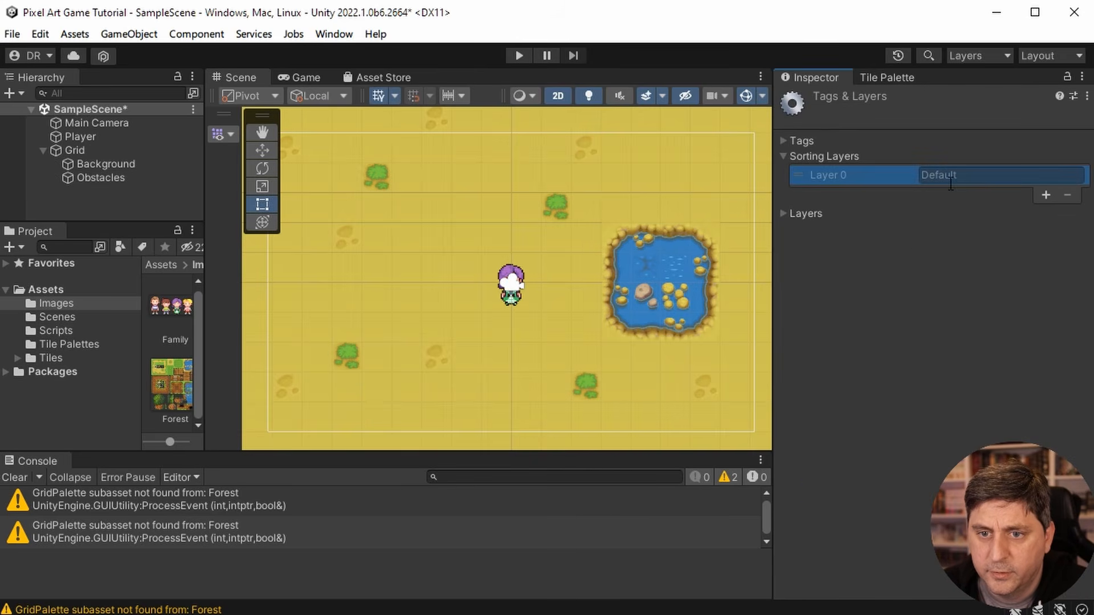
{"action": "left_click", "coordinate": [1044, 196]}
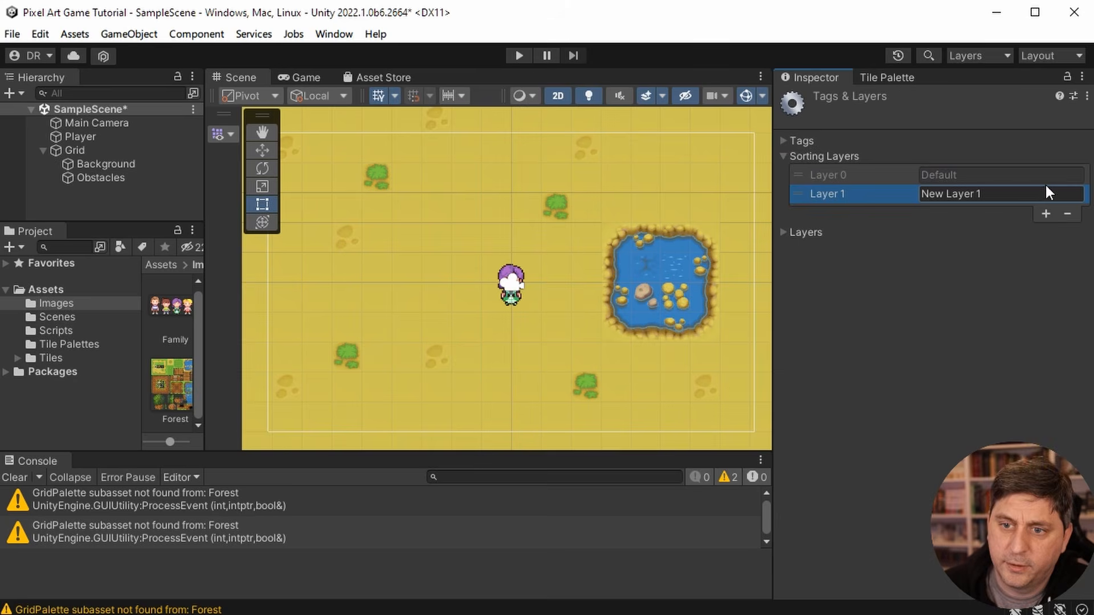
{"action": "type", "text": "Character"}
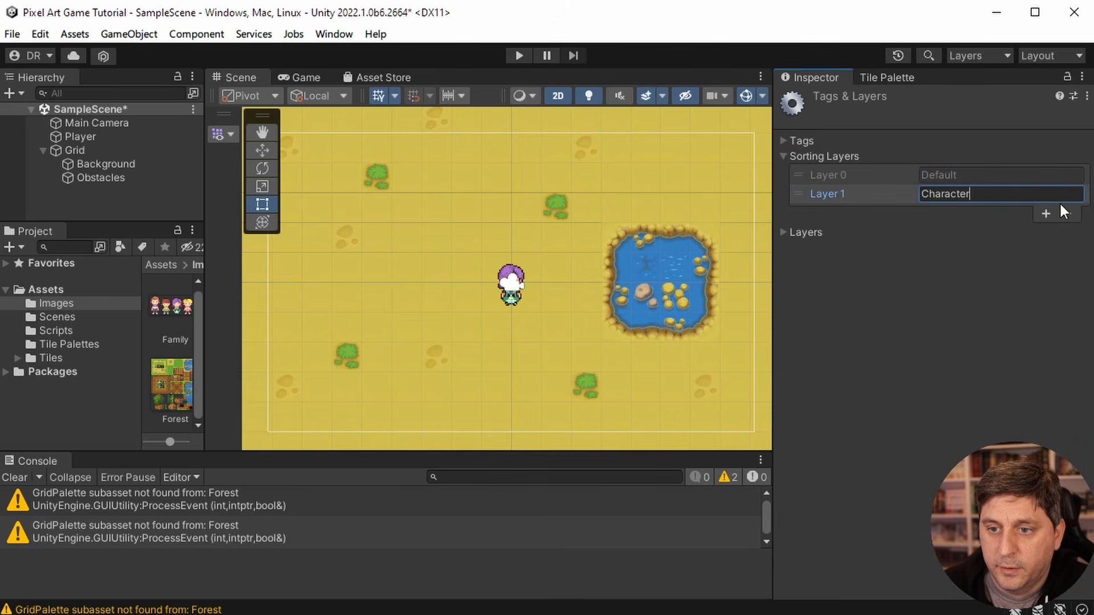
- Add a sorting layer named Background and reorder the list so that Character comes after it
{"action": "left_click", "coordinate": [1047, 215]}
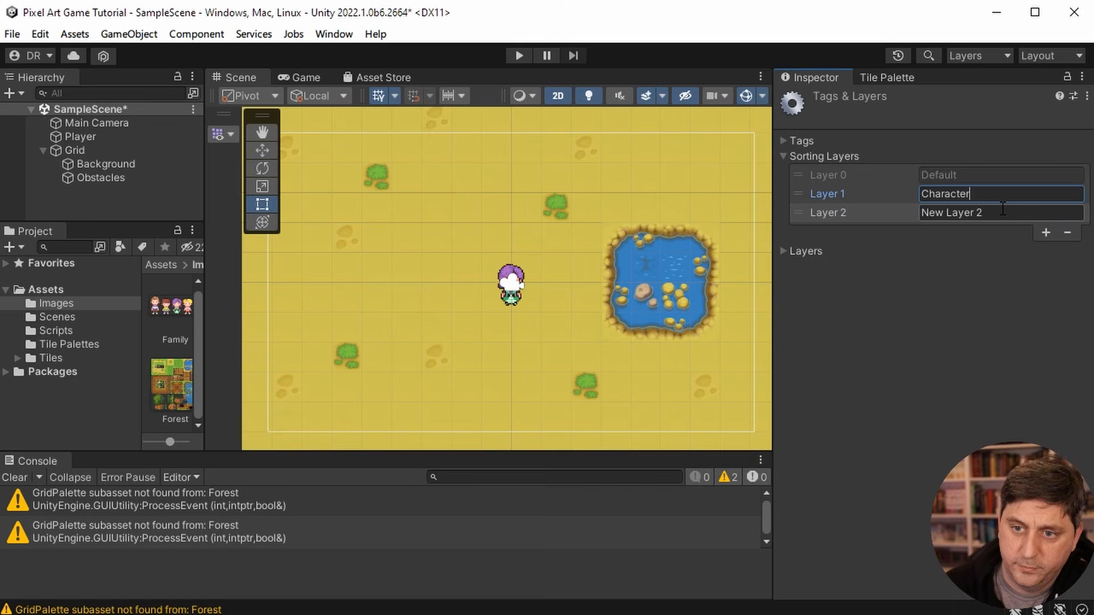
{"action": "left_click", "coordinate": [868, 214]}
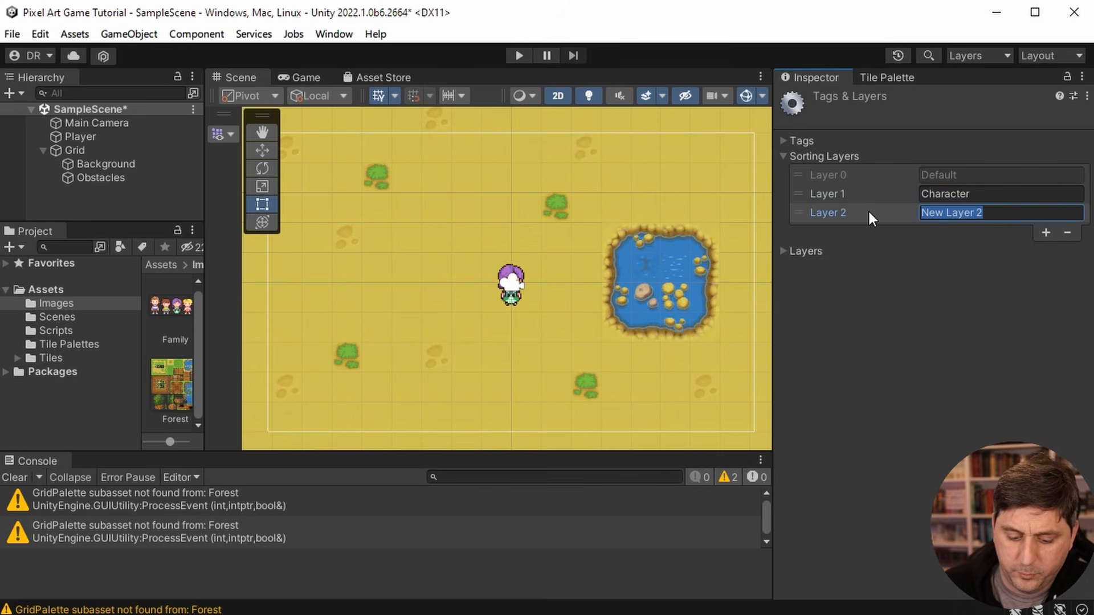
{"action": "type", "text": "Backgr"}
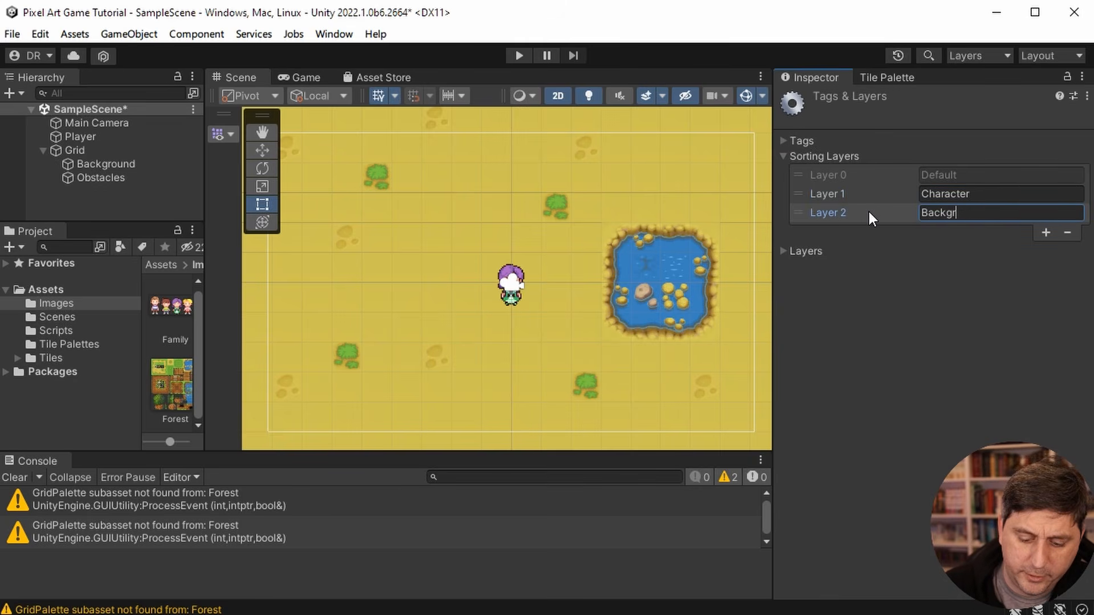
{"action": "type", "text": "ound"}
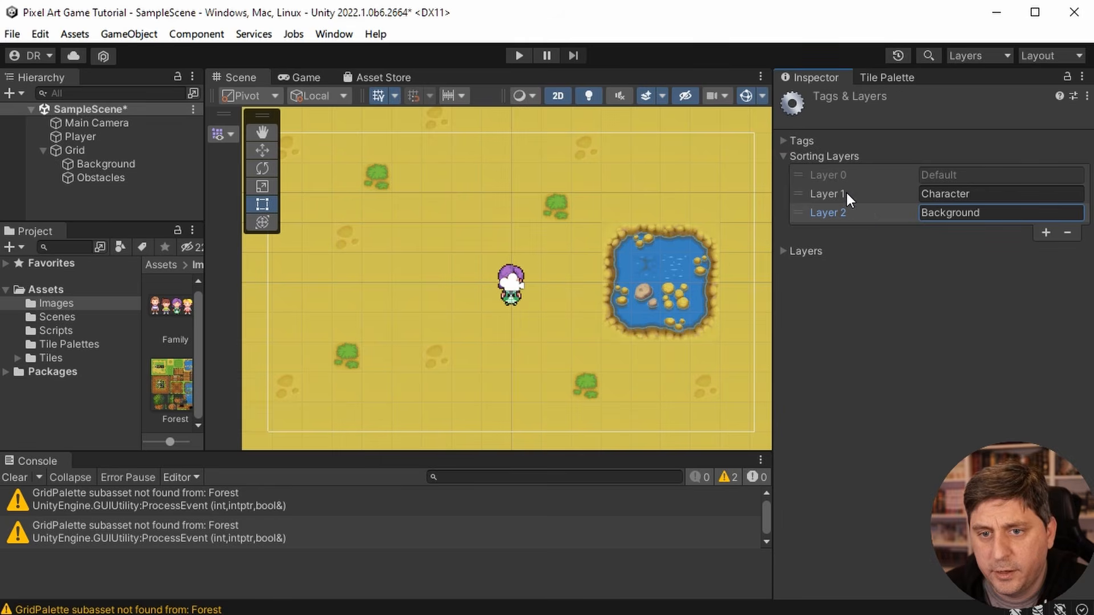
{"action": "left_click_drag", "start_coordinate": [796, 191], "coordinate": [797, 221]}
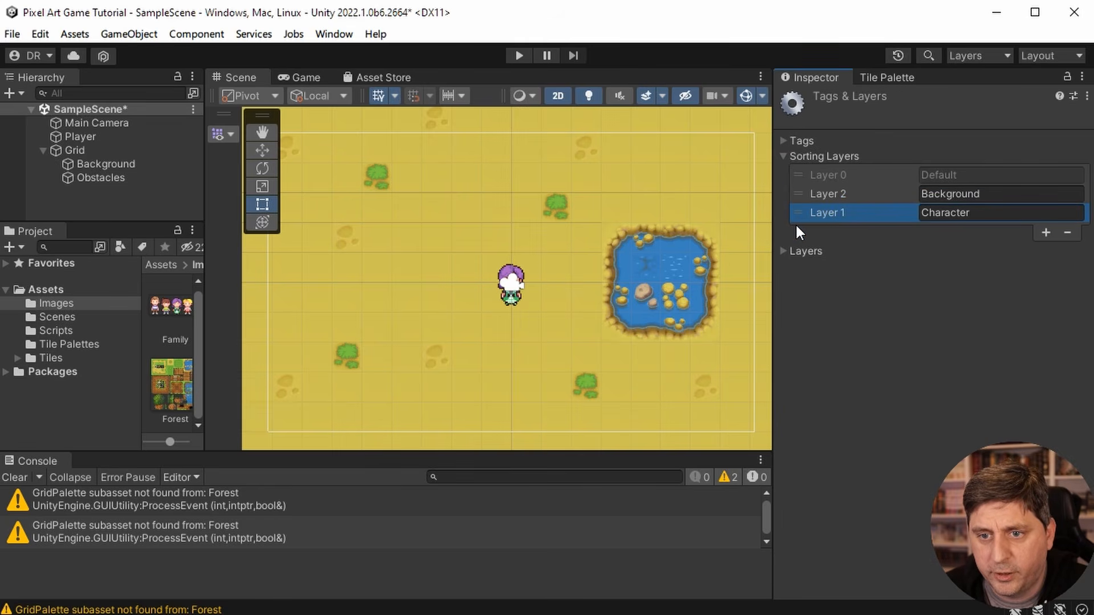
{"action": "left_click", "coordinate": [984, 254]}
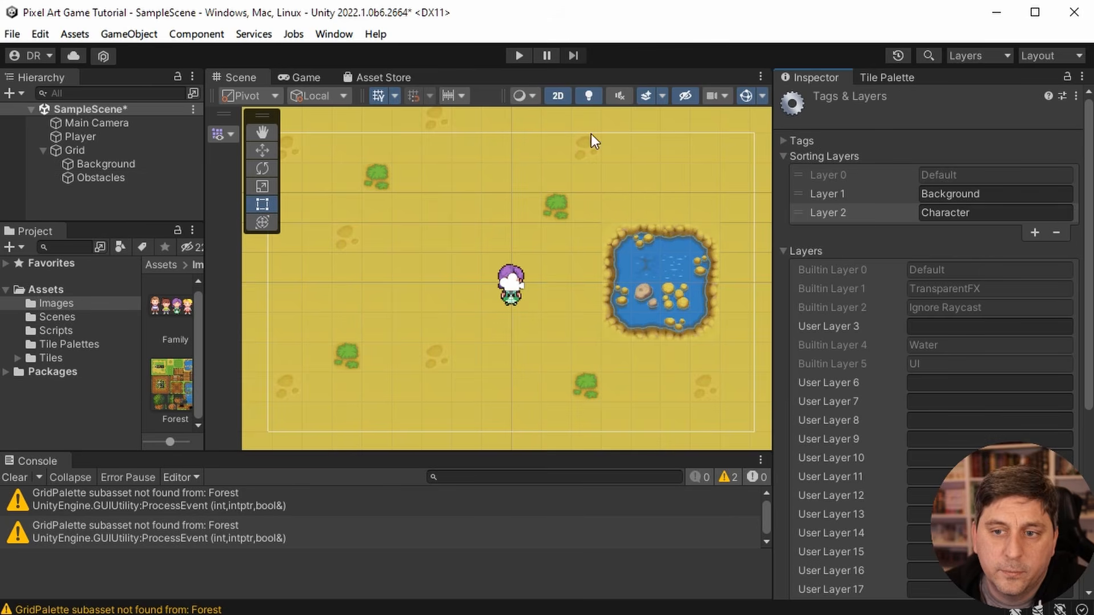
- Assign the Player's Sprite Renderer to the Character sorting layer
{"action": "left_click", "coordinate": [90, 161]}
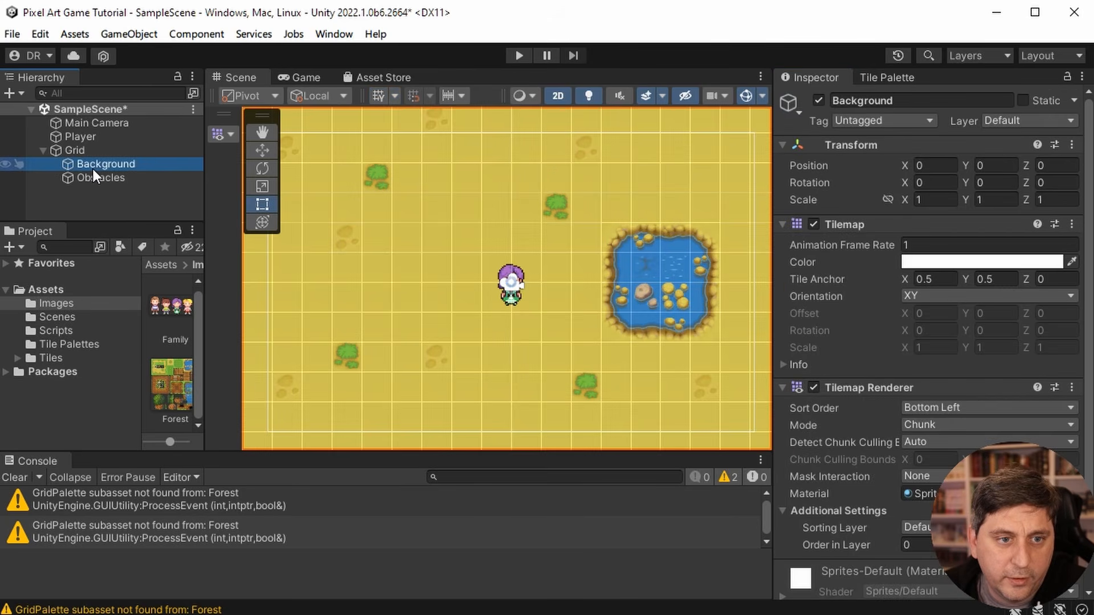
{"action": "left_click", "coordinate": [93, 176]}
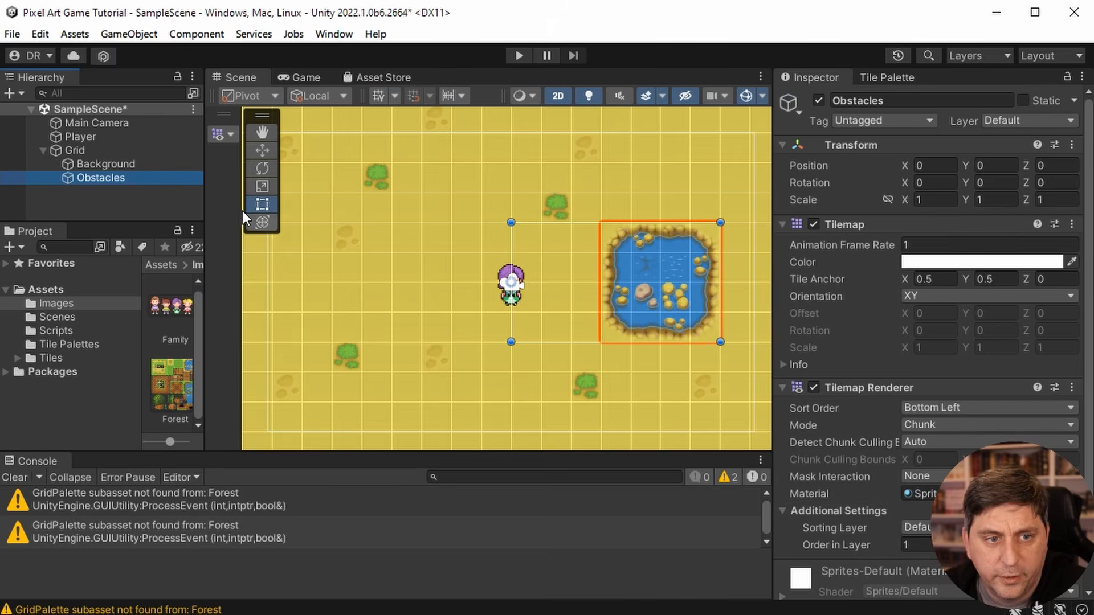
{"action": "left_click", "coordinate": [81, 135]}
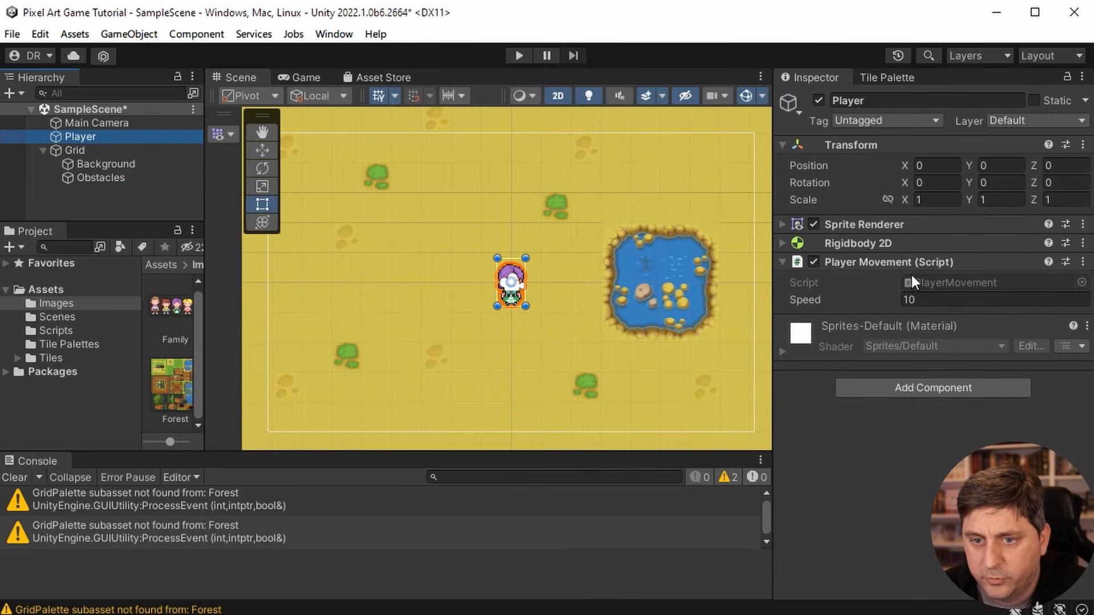
{"action": "left_click", "coordinate": [782, 224]}
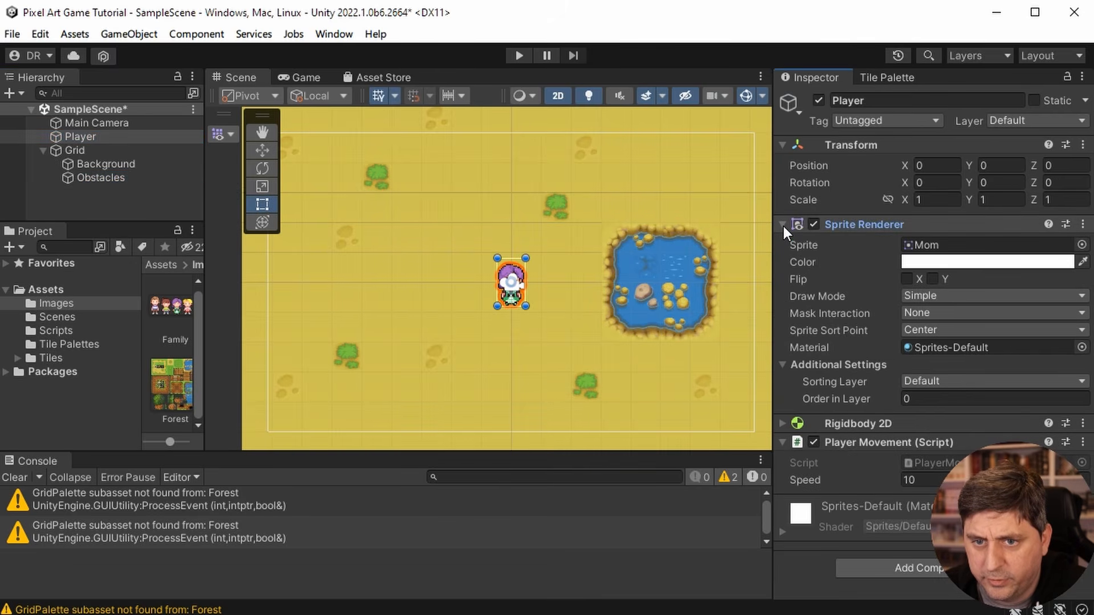
{"action": "left_click", "coordinate": [972, 380]}
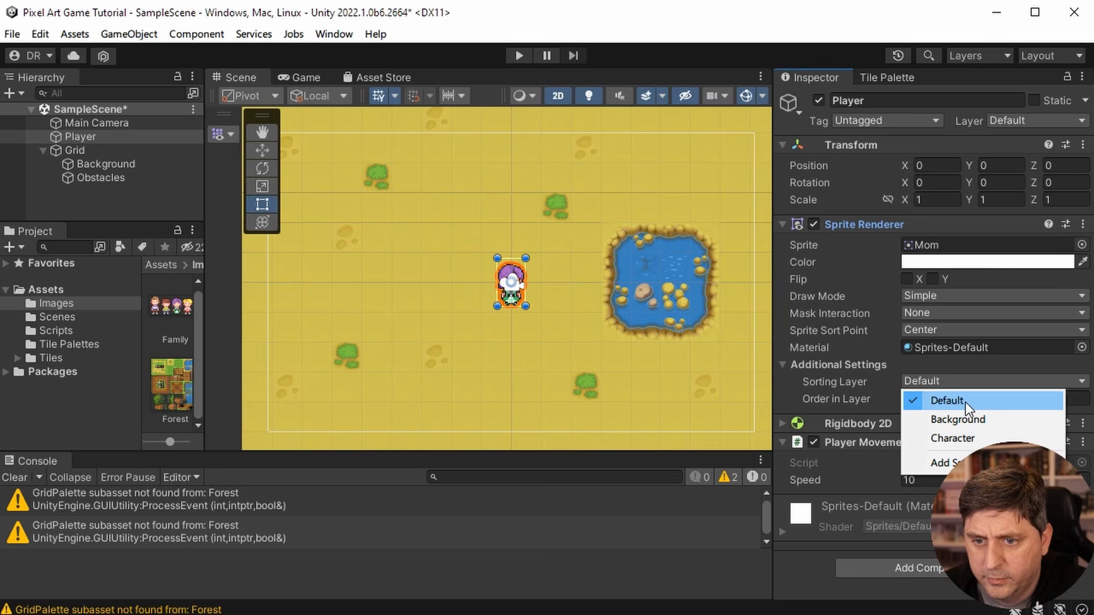
{"action": "left_click", "coordinate": [961, 436]}
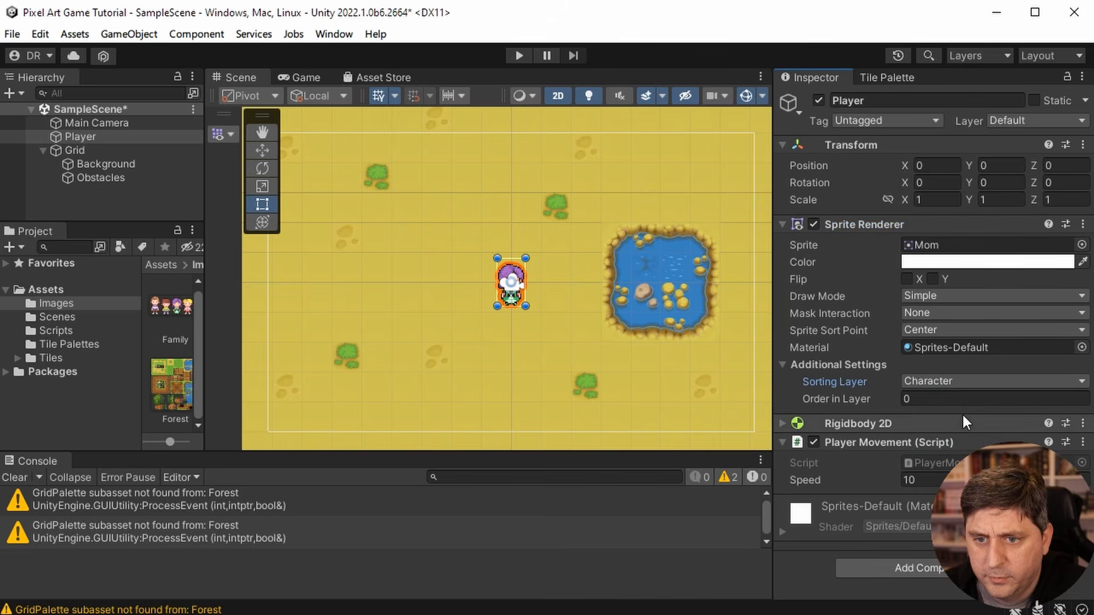
- Assign the Background tilemap's renderer to the Background sorting layer
{"action": "left_click", "coordinate": [83, 163]}
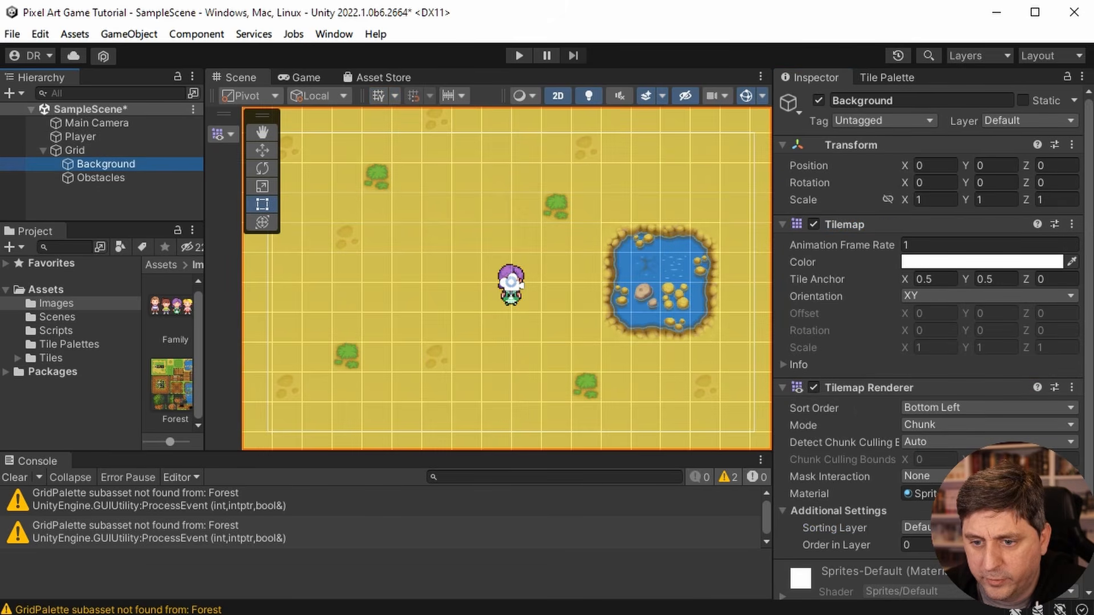
{"action": "left_click", "coordinate": [917, 527]}
{"action": "left_click", "coordinate": [934, 571]}
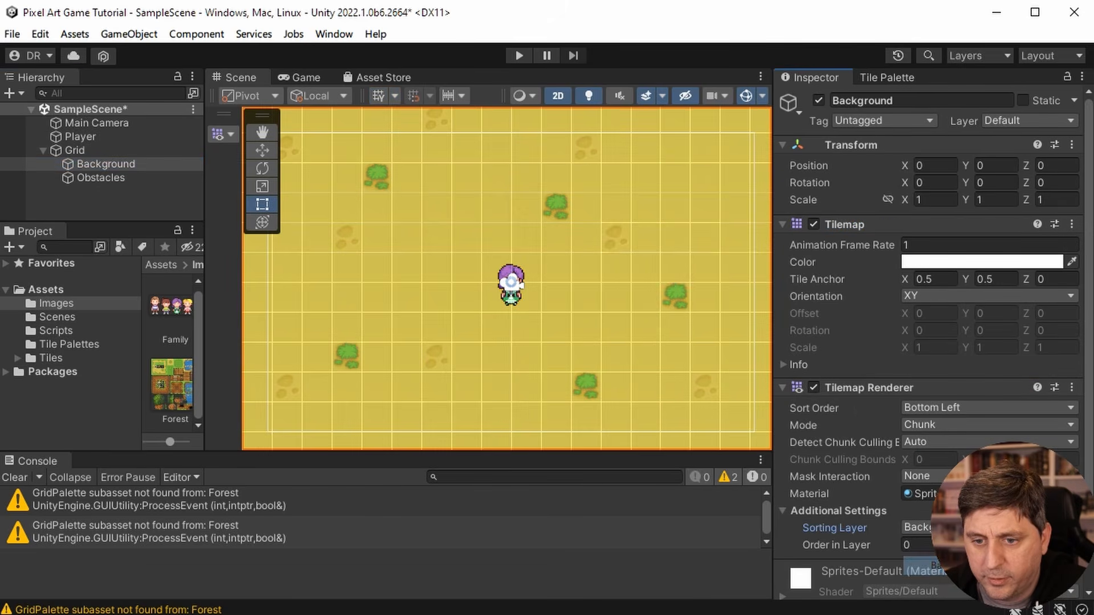
- Assign the Obstacles tilemap's renderer to the Background sorting layer
{"action": "left_click", "coordinate": [134, 178]}
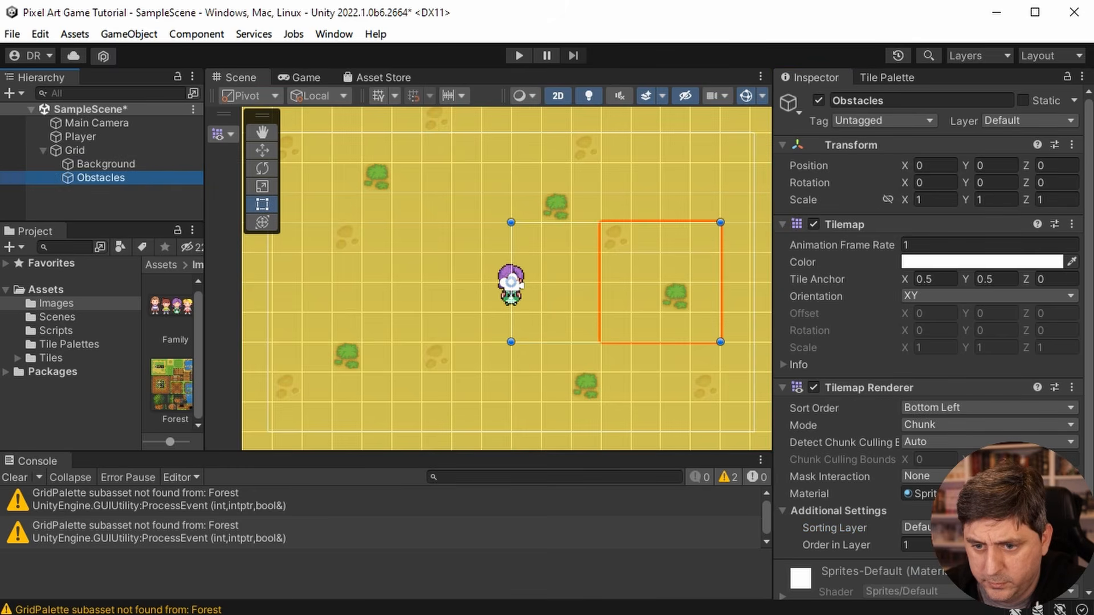
{"action": "left_click", "coordinate": [918, 527]}
{"action": "left_click", "coordinate": [918, 567]}
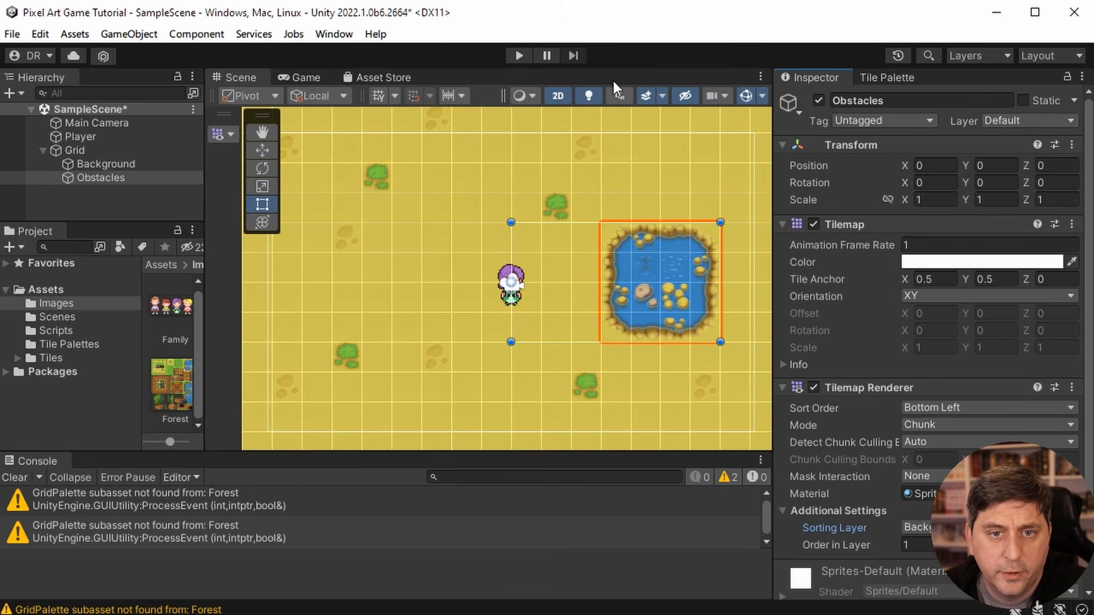
- Play-test the scene by walking the player around and across the pond to check the display order, and stop the game
{"action": "left_click", "coordinate": [519, 55]}
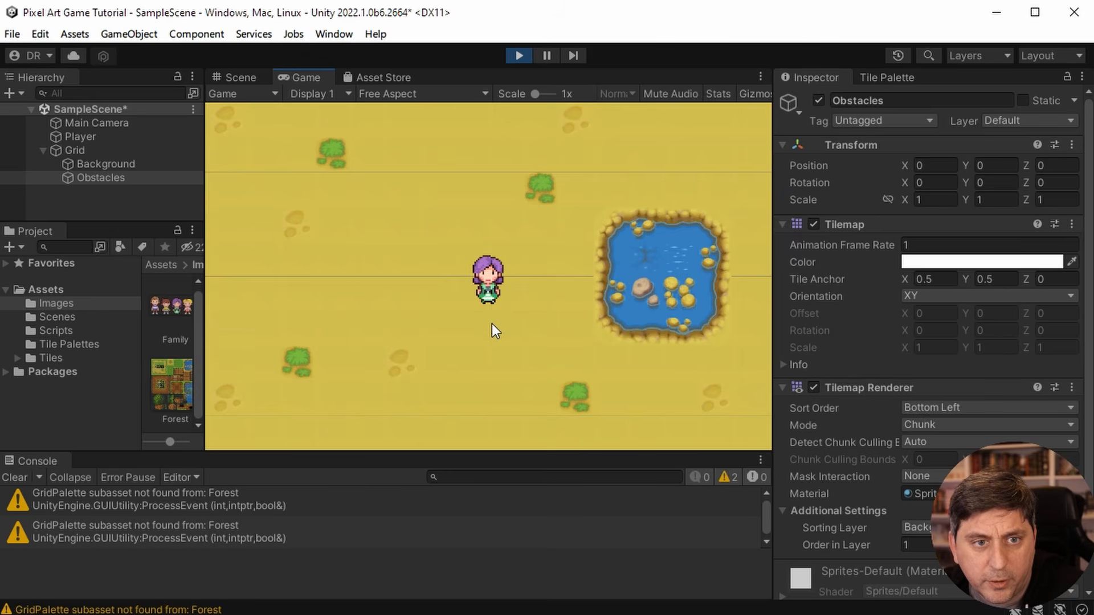
{"action": "key", "text": "Up"}
{"action": "key", "text": "Right"}
{"action": "key", "text": "Down"}
{"action": "key", "text": "Left"}
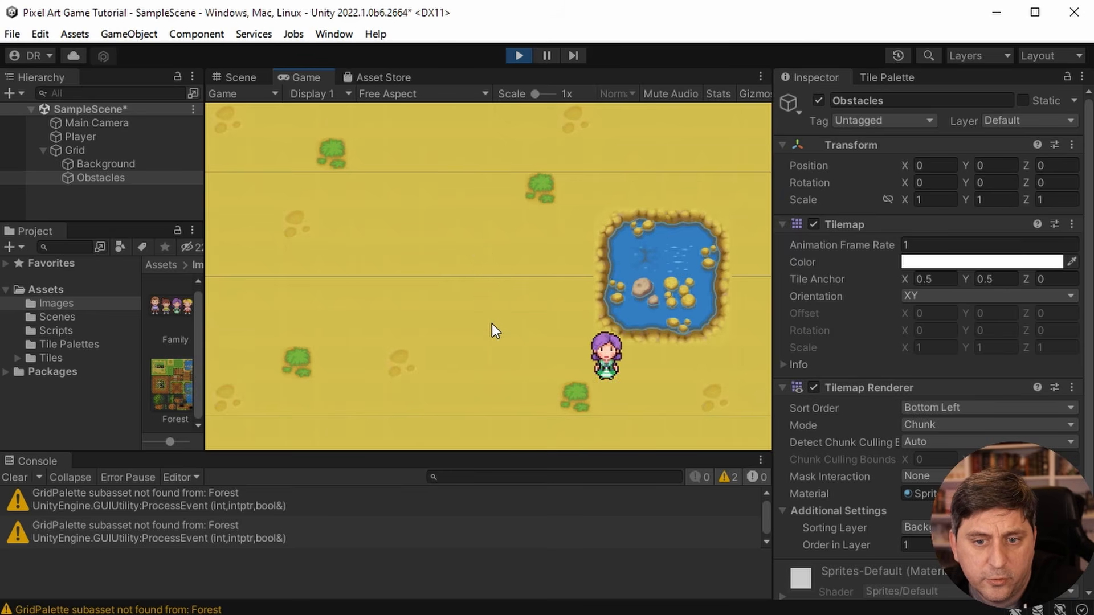
{"action": "key", "text": "Left"}
{"action": "key", "text": "Up"}
{"action": "key", "text": "Right"}
{"action": "key", "text": "Up"}
{"action": "key", "text": "Left"}
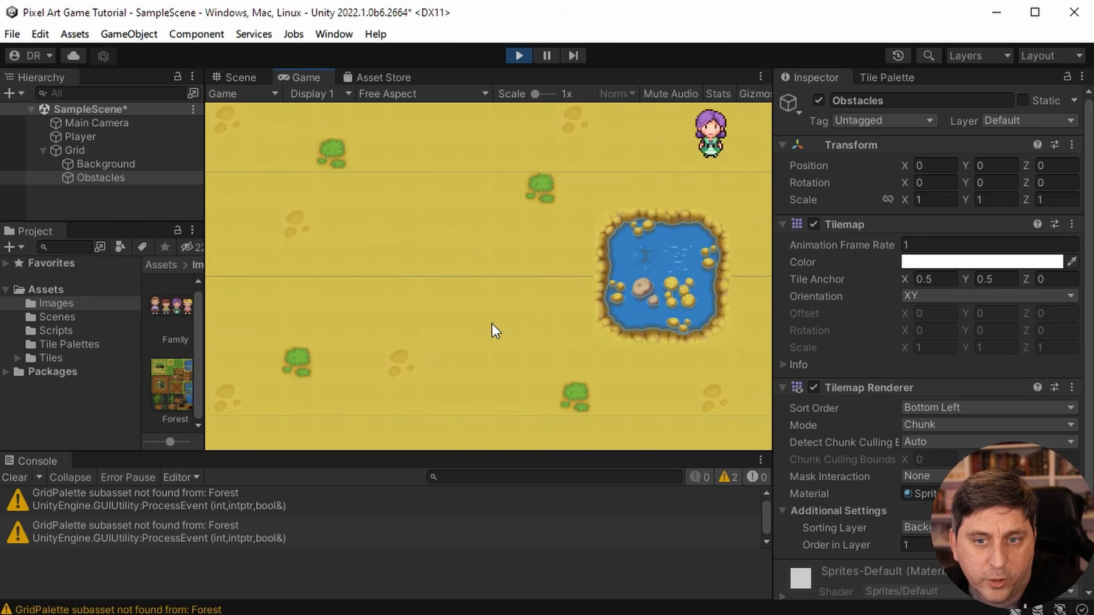
{"action": "key", "text": "Down"}
{"action": "key", "text": "Up"}
{"action": "key", "text": "Right"}
{"action": "key", "text": "Down"}
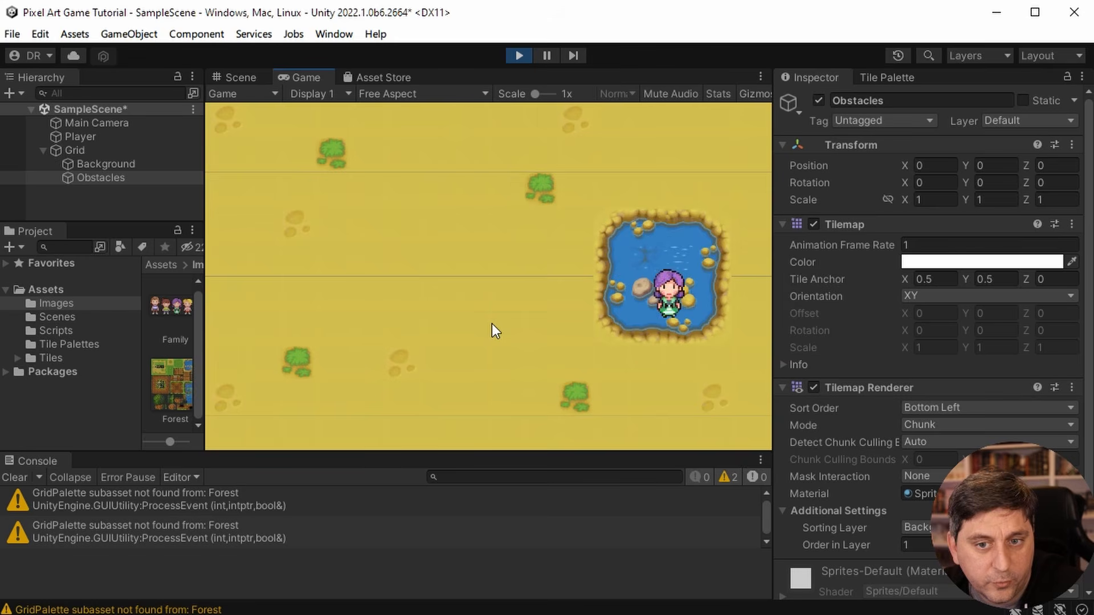
{"action": "key", "text": "Down"}
{"action": "key", "text": "Left"}
{"action": "key", "text": "Up"}
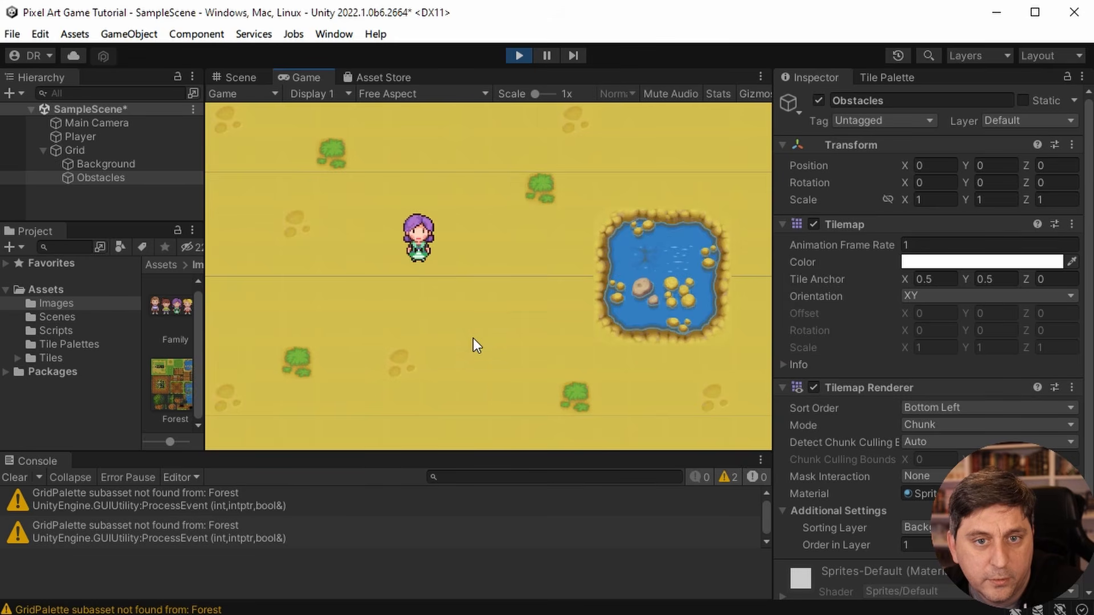
{"action": "key", "text": "Down"}
{"action": "key", "text": "Up"}
{"action": "key", "text": "Right"}
{"action": "key", "text": "Left"}
{"action": "key", "text": "Down"}
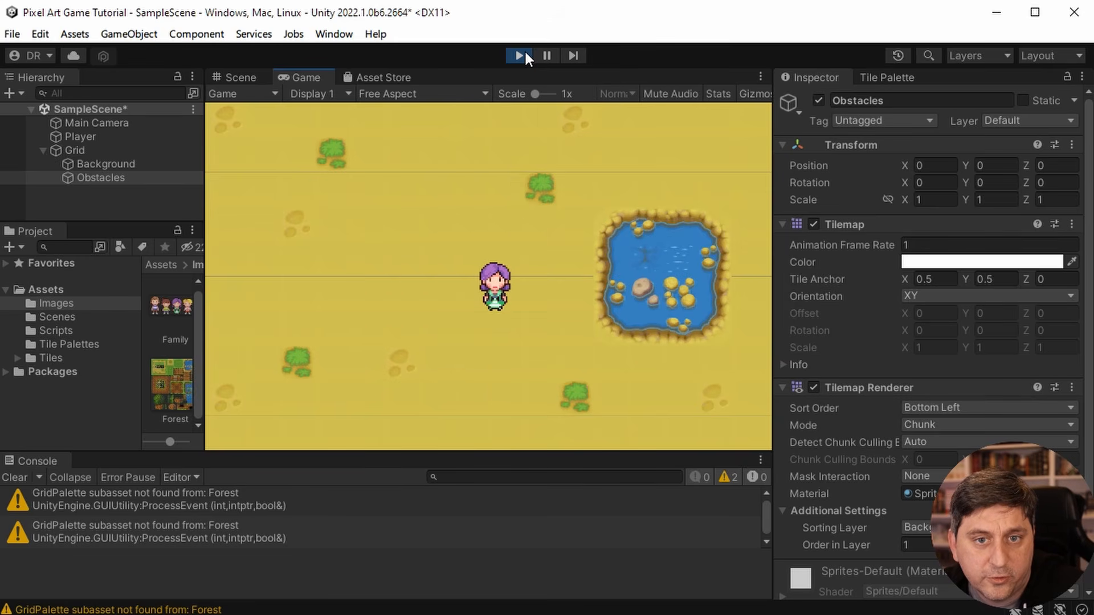
{"action": "left_click", "coordinate": [519, 55]}
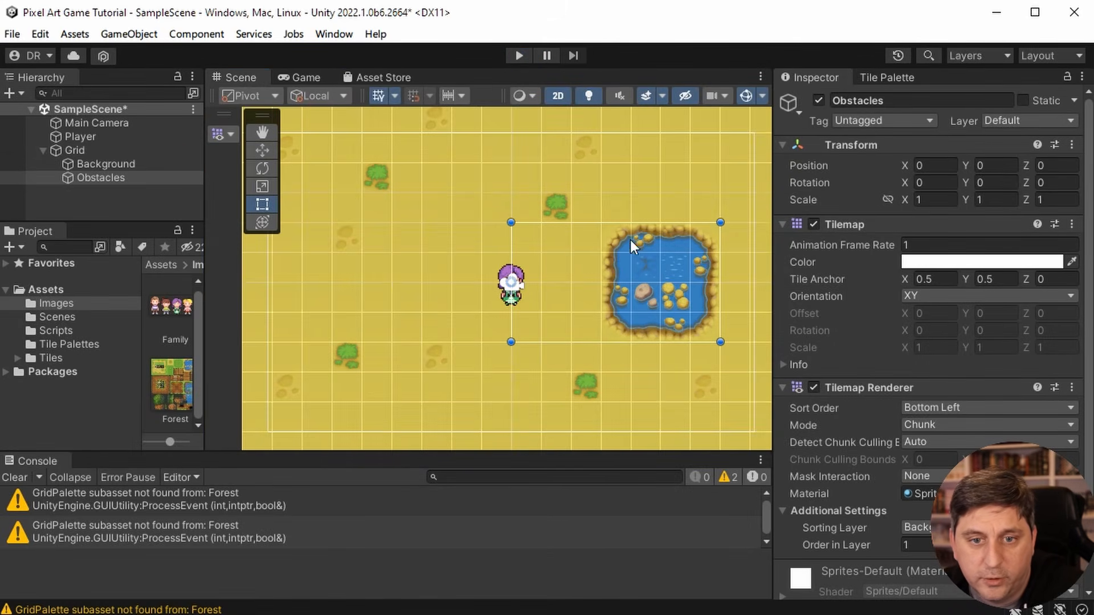
- Erase the pond tiles from the Obstacles tilemap with the Erase tool
{"action": "left_click", "coordinate": [114, 179]}
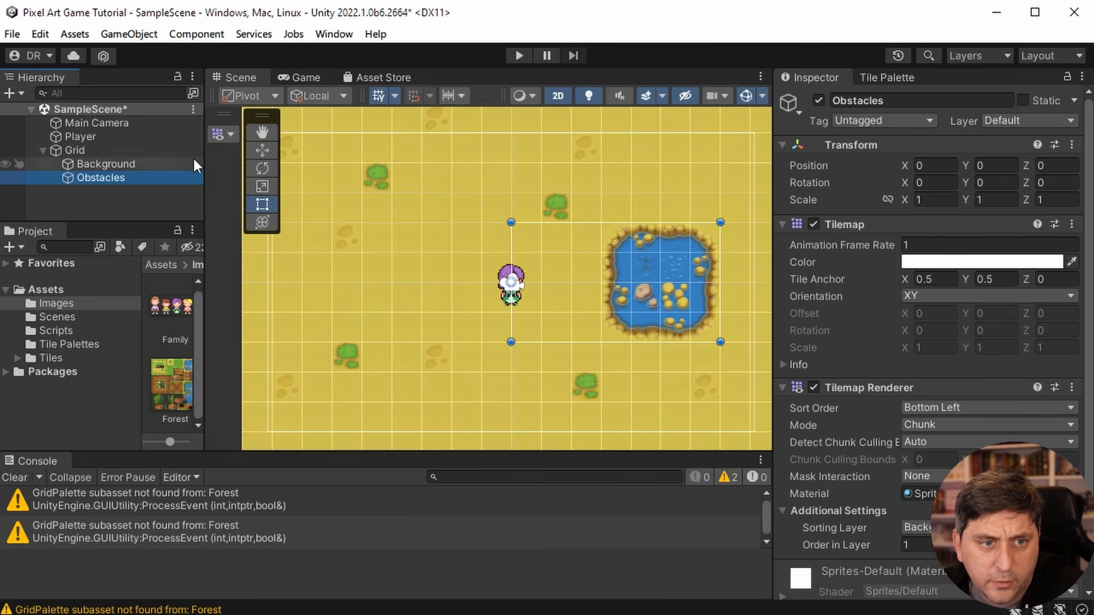
{"action": "left_click", "coordinate": [141, 163]}
{"action": "left_click", "coordinate": [138, 179]}
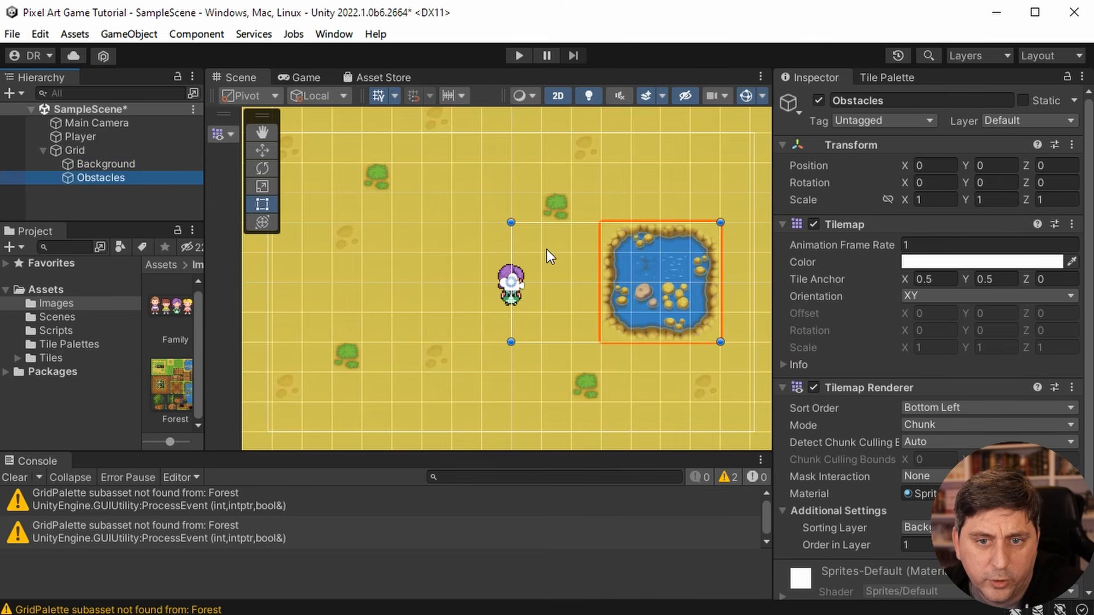
{"action": "left_click", "coordinate": [883, 79]}
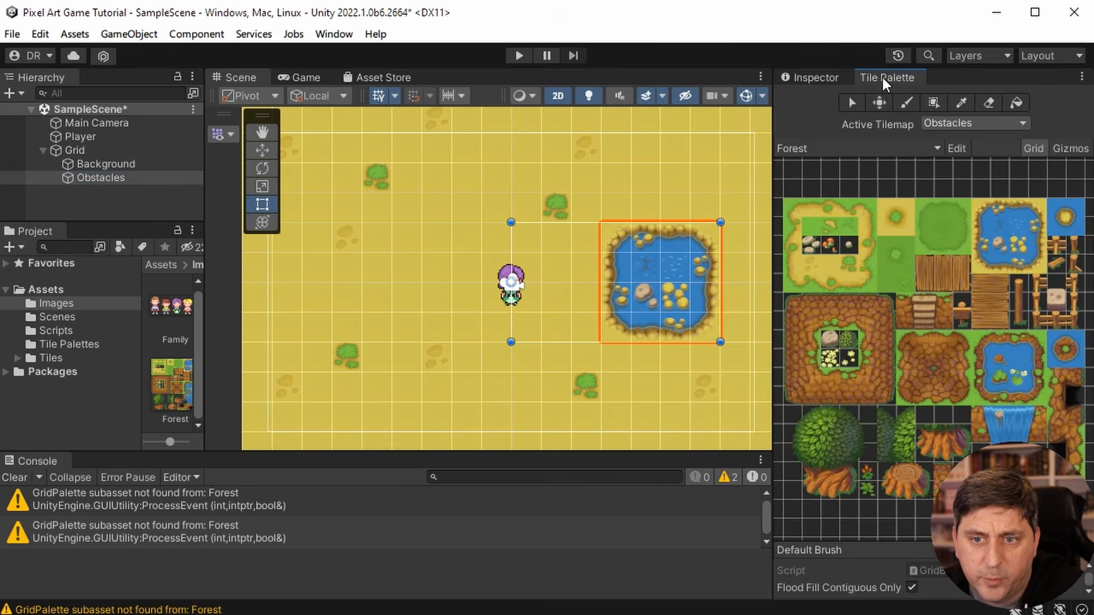
{"action": "left_click", "coordinate": [987, 102]}
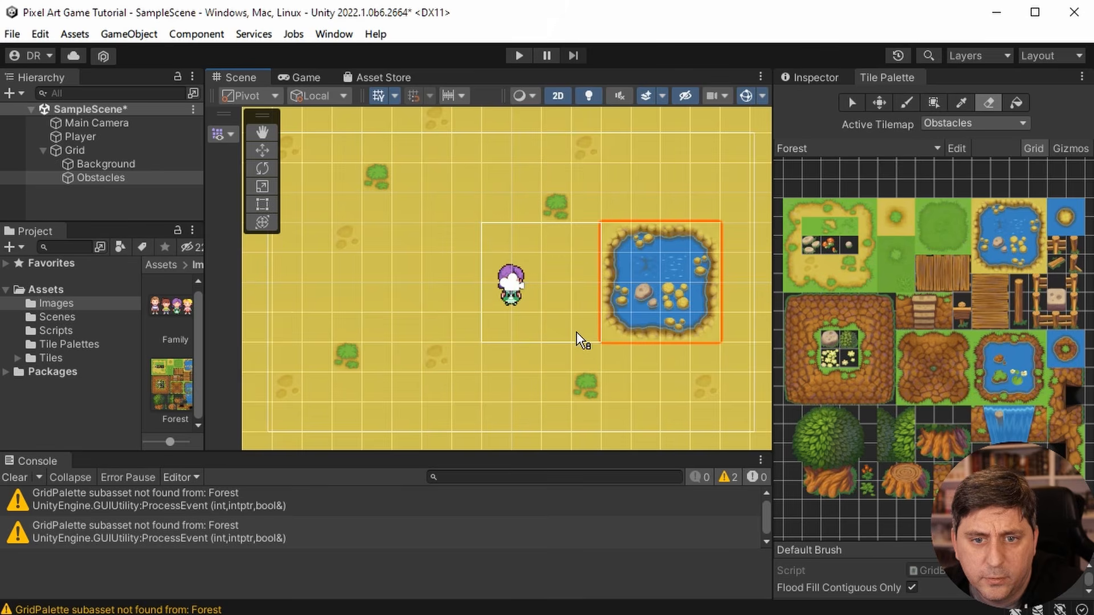
{"action": "left_click", "coordinate": [108, 163]}
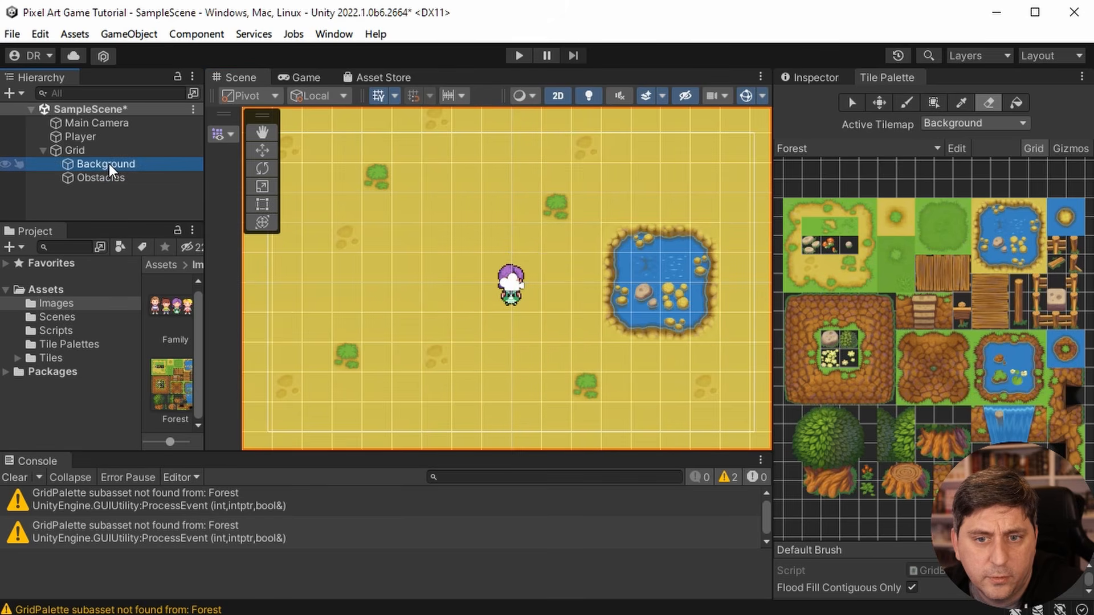
{"action": "left_click", "coordinate": [105, 179]}
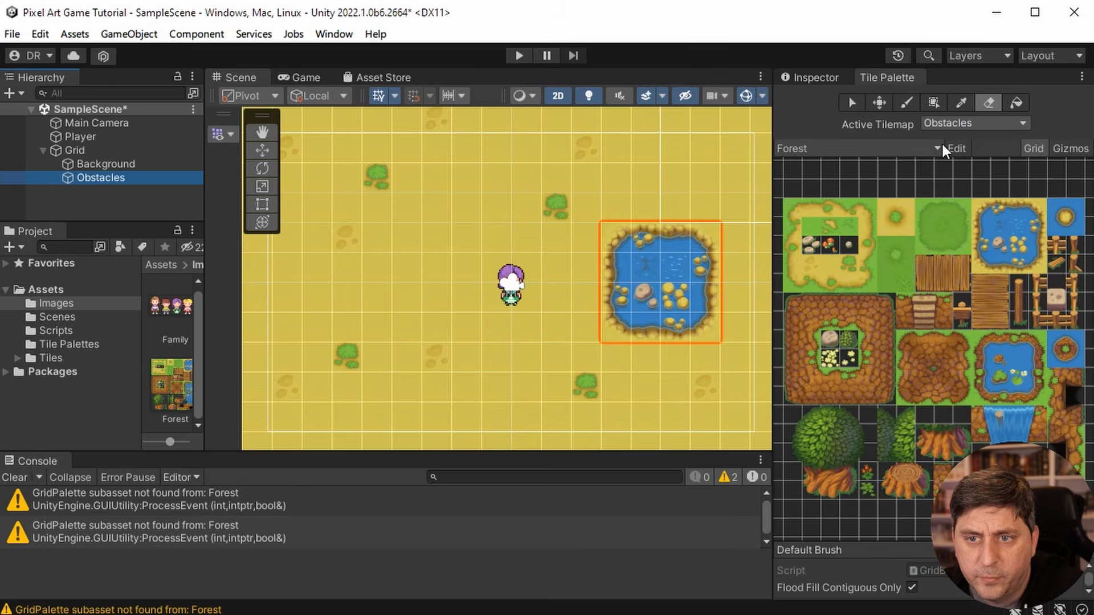
{"action": "left_click", "coordinate": [612, 251]}
- Pick the whole sand-edged pond from the Forest palette and repaint it to the right of the player on the Obstacles tilemap
{"action": "left_click", "coordinate": [985, 209]}
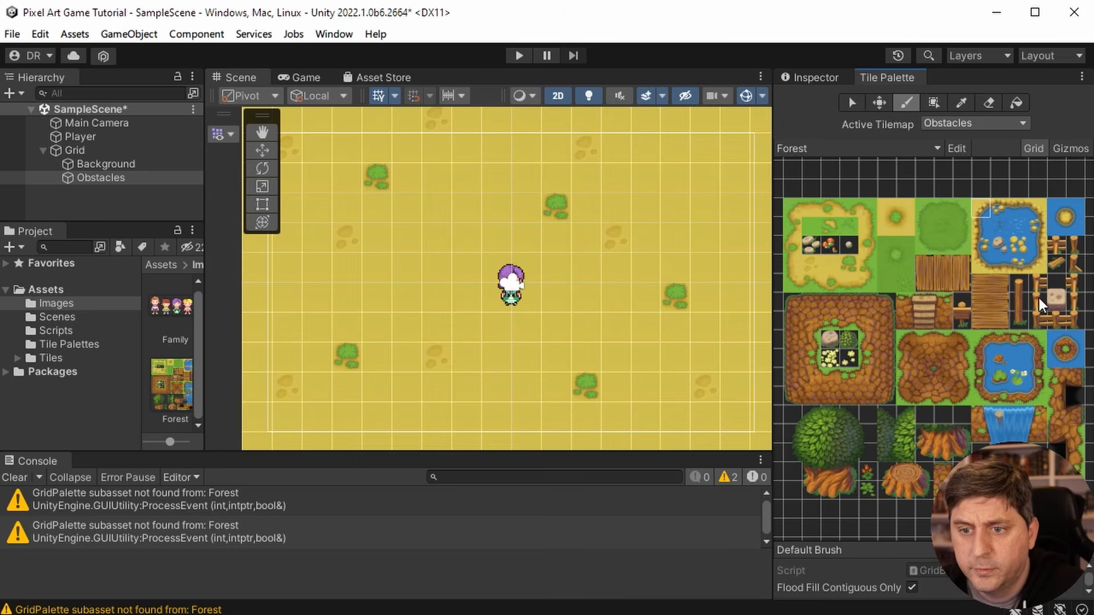
{"action": "key", "text": "i"}
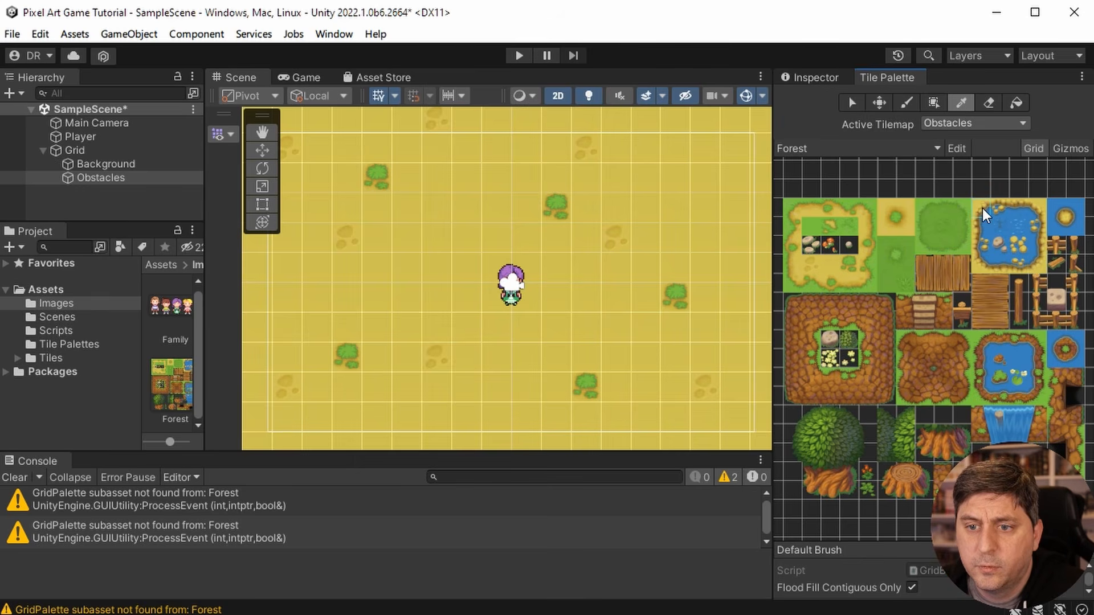
{"action": "left_click_drag", "start_coordinate": [1031, 266], "coordinate": [1033, 267]}
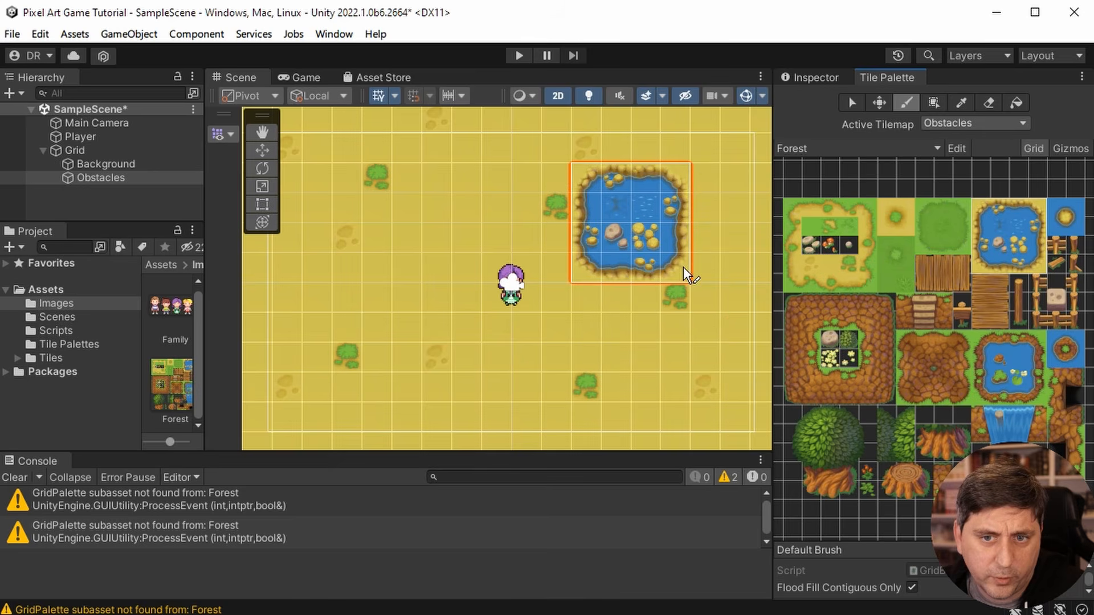
{"action": "left_click", "coordinate": [698, 322]}
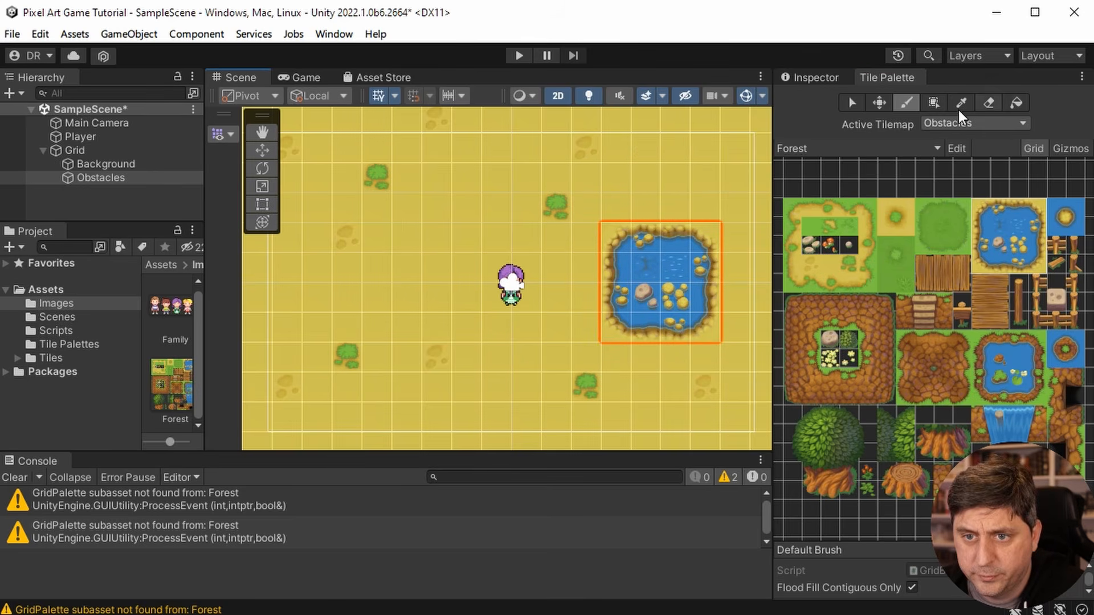
{"action": "left_click", "coordinate": [852, 101]}
- Show the Obstacles tilemap's properties and collapse its Tilemap Renderer and Tilemap components
{"action": "left_click", "coordinate": [823, 74]}
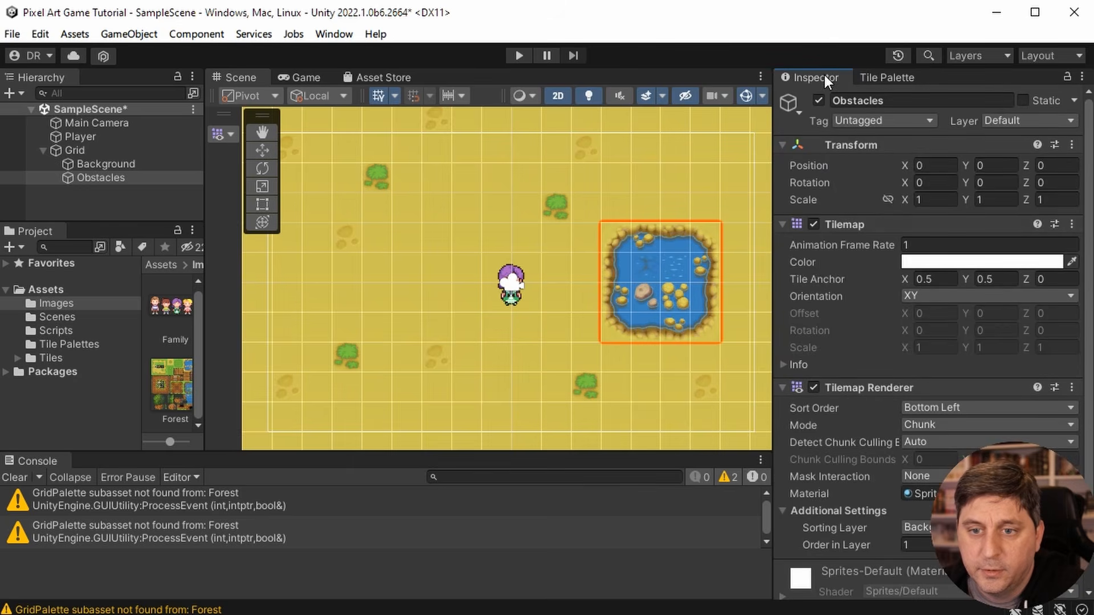
{"action": "scroll", "coordinate": [850, 361], "scroll_direction": "down", "scroll_amount": 3}
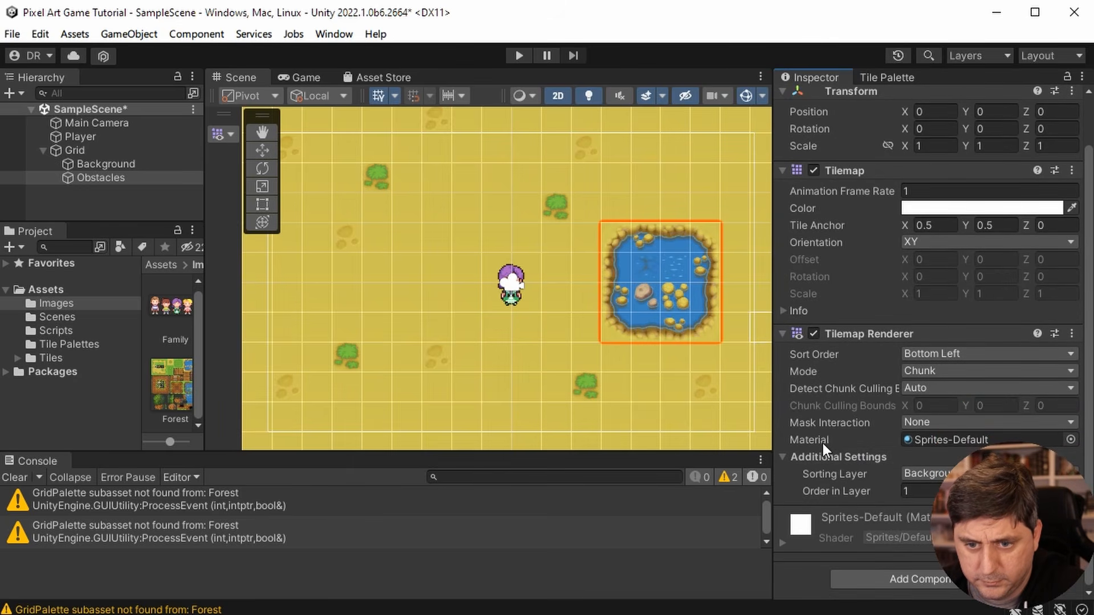
{"action": "left_click", "coordinate": [784, 332]}
{"action": "left_click", "coordinate": [782, 223]}
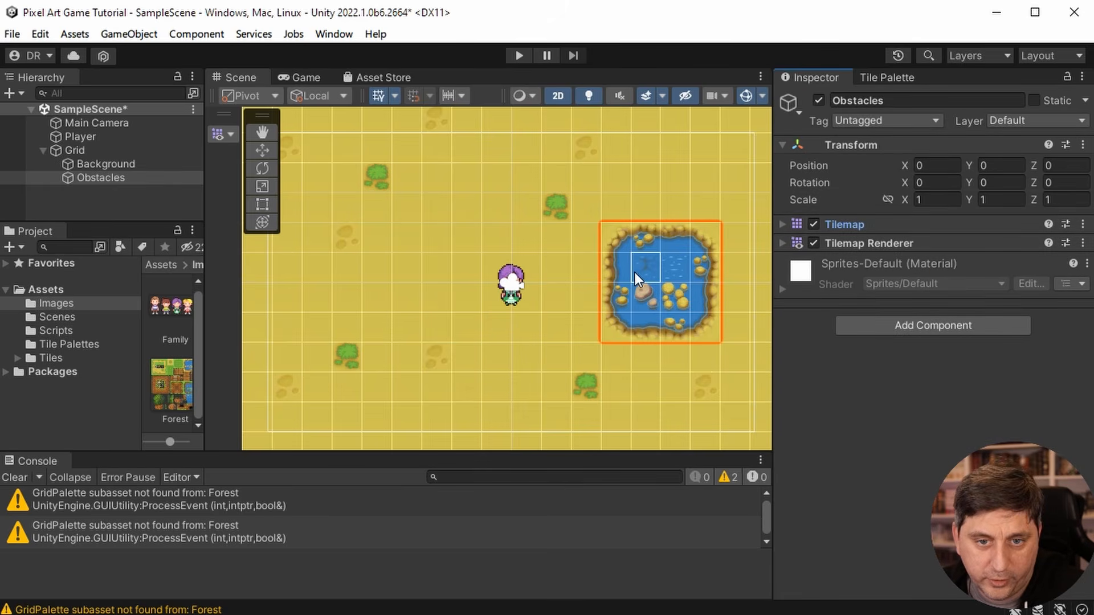
{"action": "left_click", "coordinate": [944, 326]}
{"action": "scroll", "coordinate": [930, 450], "scroll_direction": "down", "scroll_amount": 4}
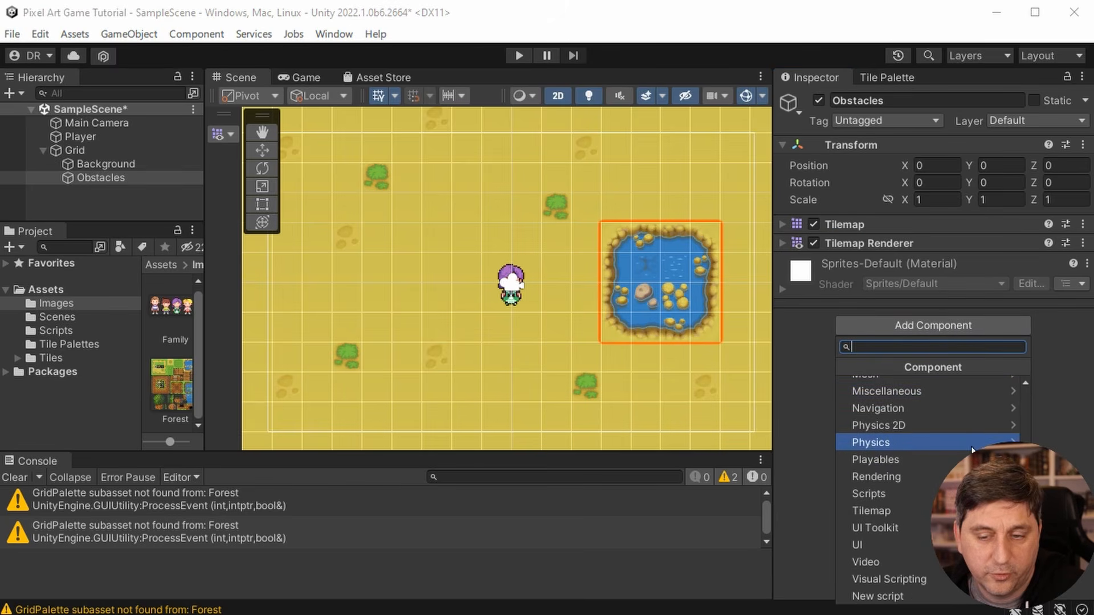
{"action": "left_click", "coordinate": [935, 428]}
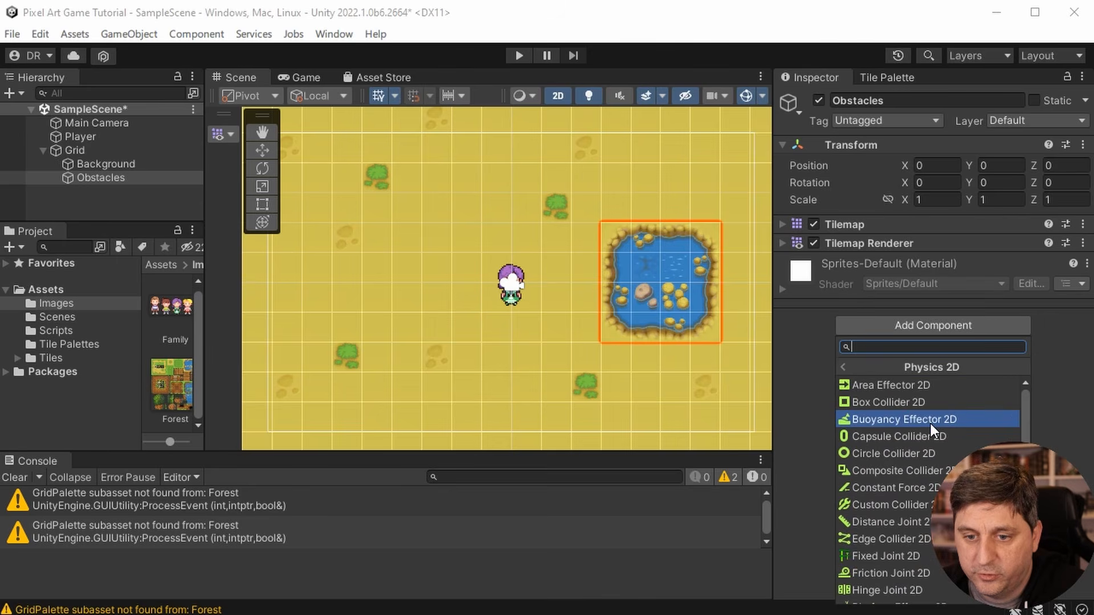
{"action": "scroll", "coordinate": [907, 447], "scroll_direction": "down", "scroll_amount": 3}
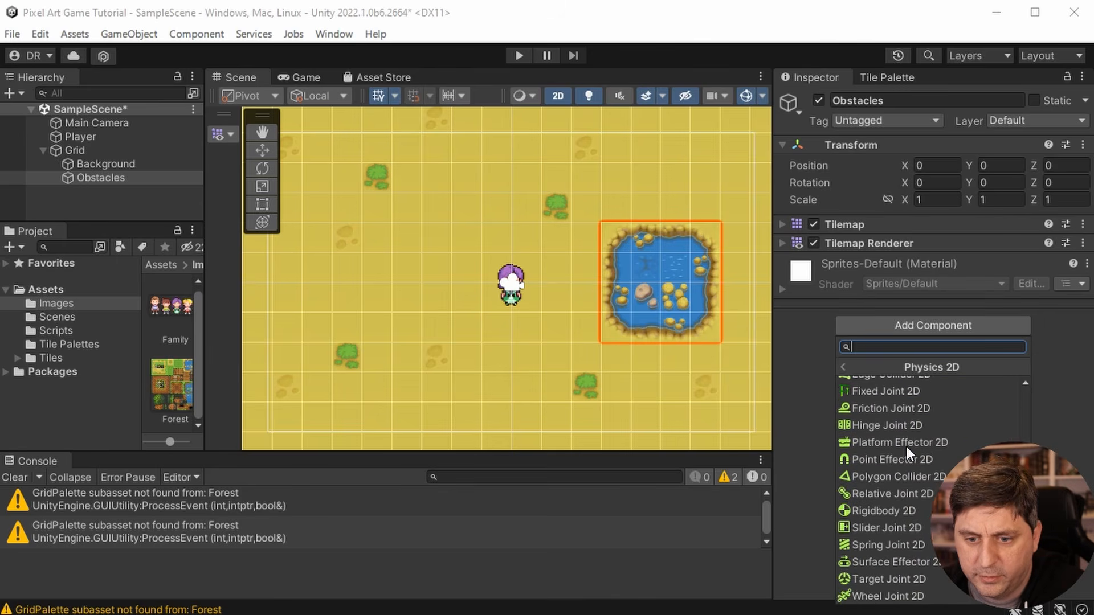
{"action": "scroll", "coordinate": [900, 441], "scroll_direction": "up", "scroll_amount": 2}
{"action": "left_click", "coordinate": [1050, 384]}
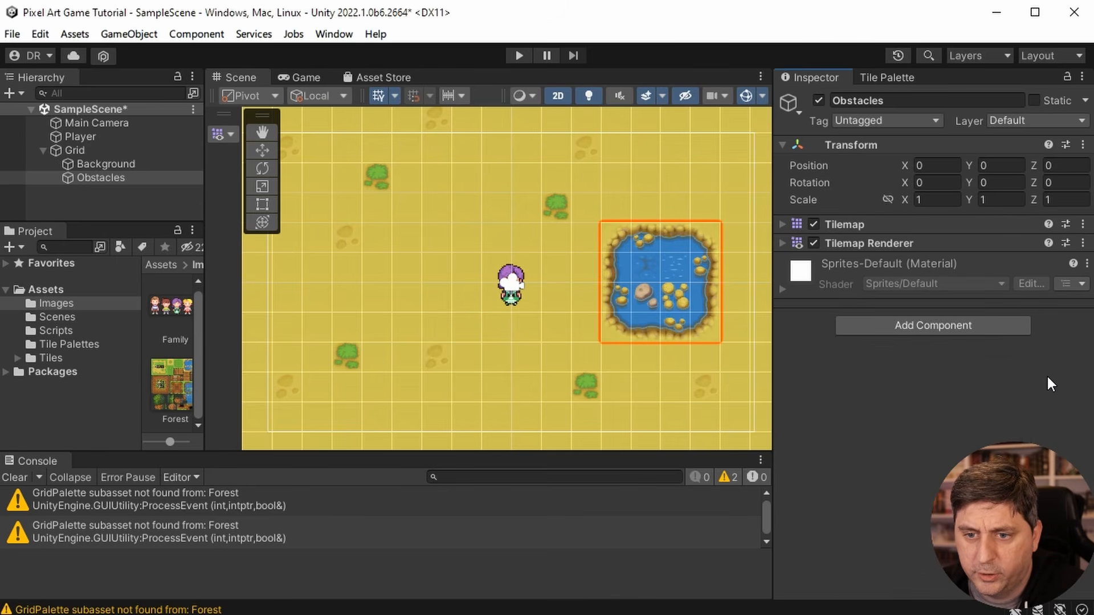
- Add a Tilemap Collider 2D component to the Obstacles tilemap
{"action": "left_click", "coordinate": [917, 332]}
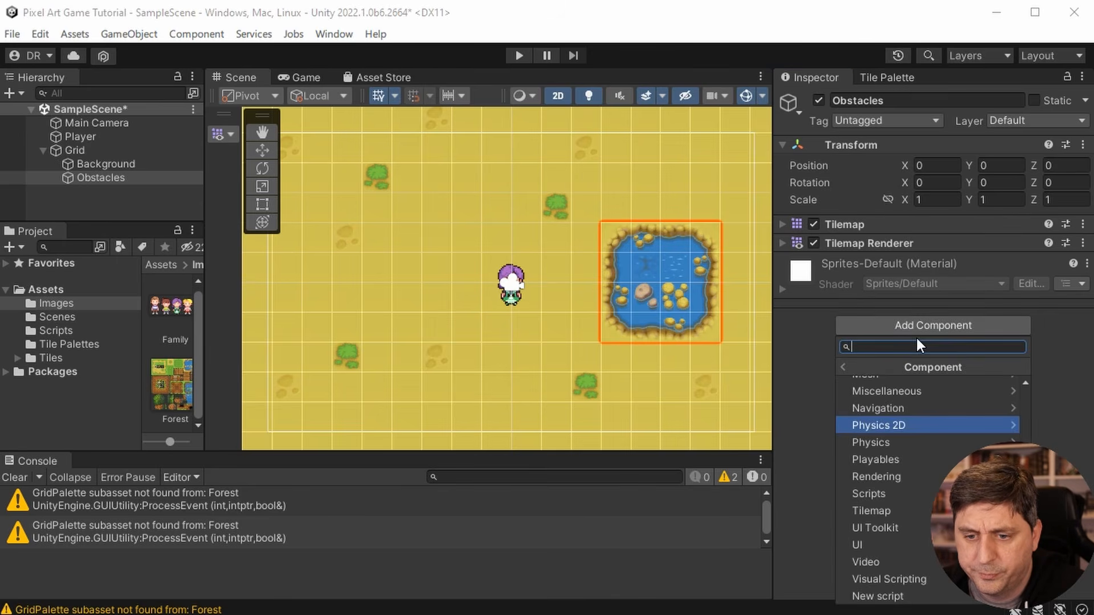
{"action": "left_click", "coordinate": [887, 505]}
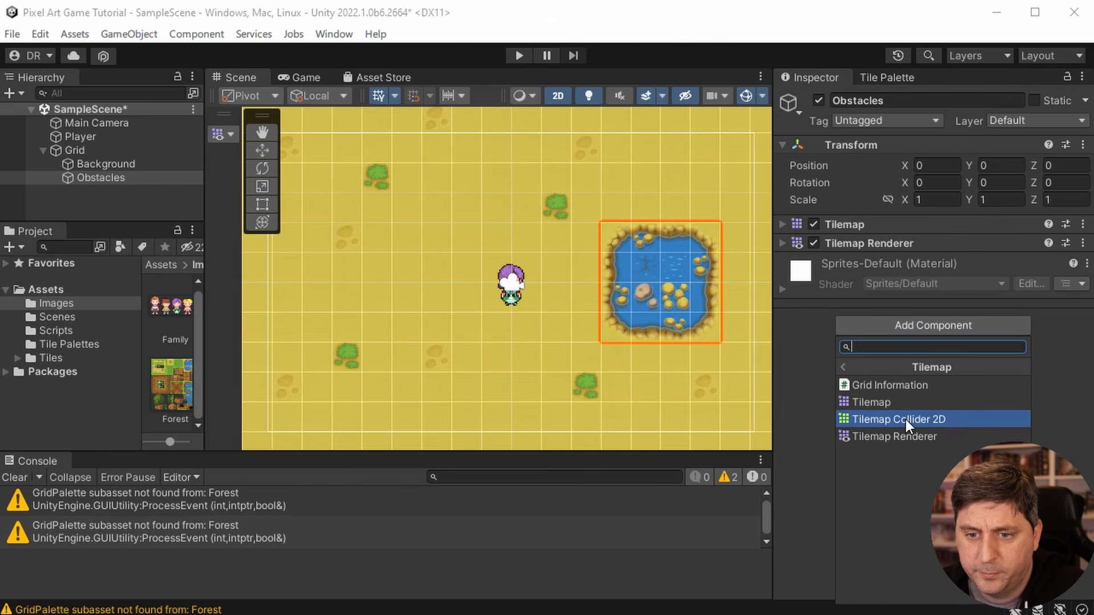
{"action": "left_click", "coordinate": [905, 420]}
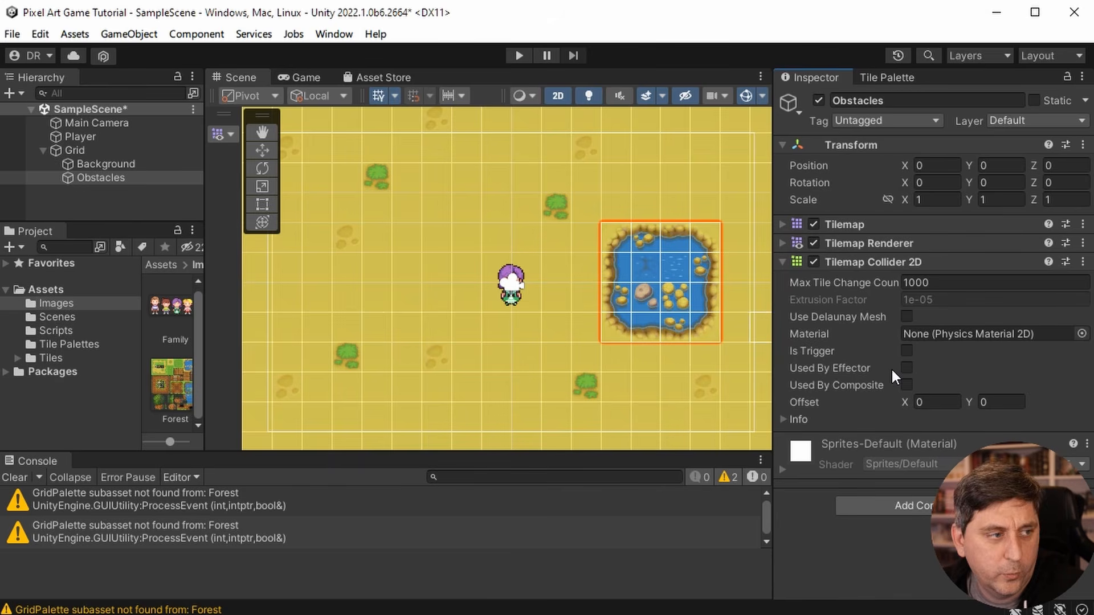
- Add a Composite Collider 2D to the Obstacles tilemap and enable Used By Composite on its Tilemap Collider 2D
{"action": "left_click", "coordinate": [895, 505]}
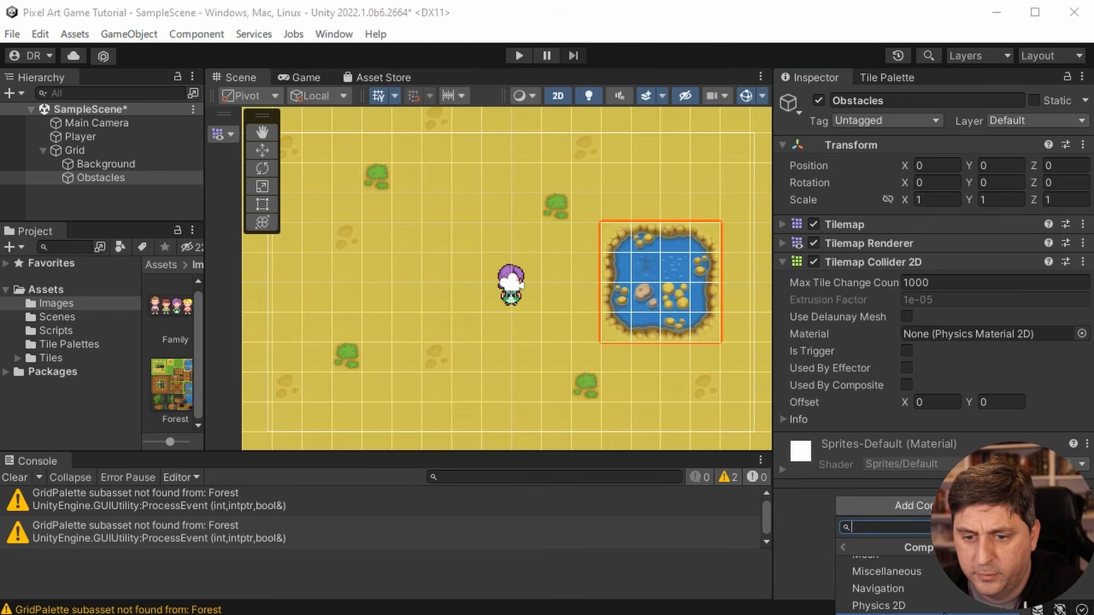
{"action": "left_click", "coordinate": [945, 607]}
{"action": "scroll", "coordinate": [946, 592], "scroll_direction": "down", "scroll_amount": 3}
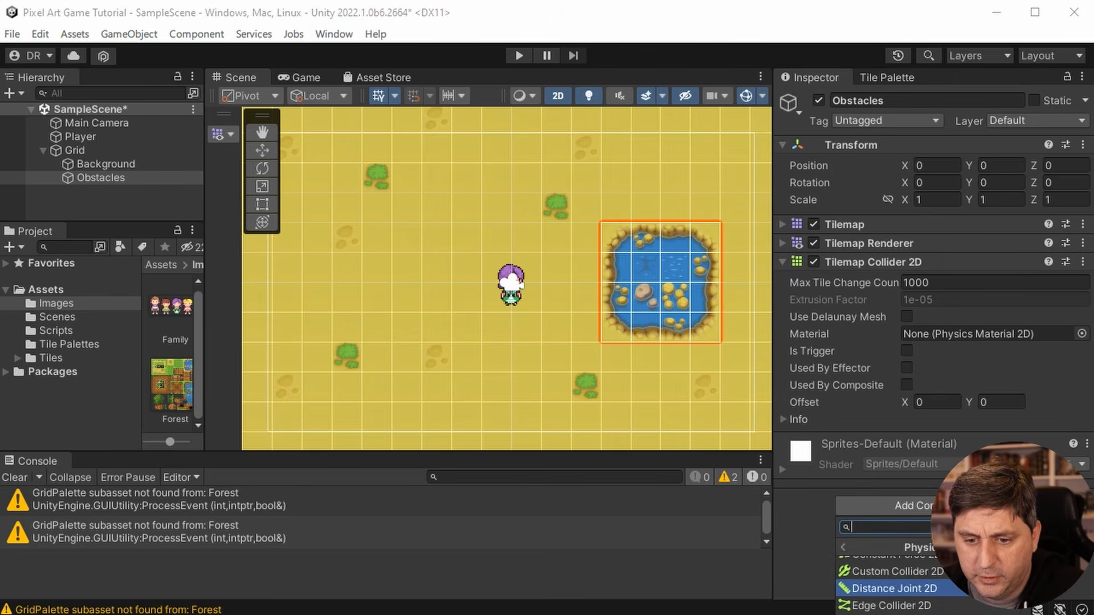
{"action": "scroll", "coordinate": [889, 587], "scroll_direction": "up", "scroll_amount": 3}
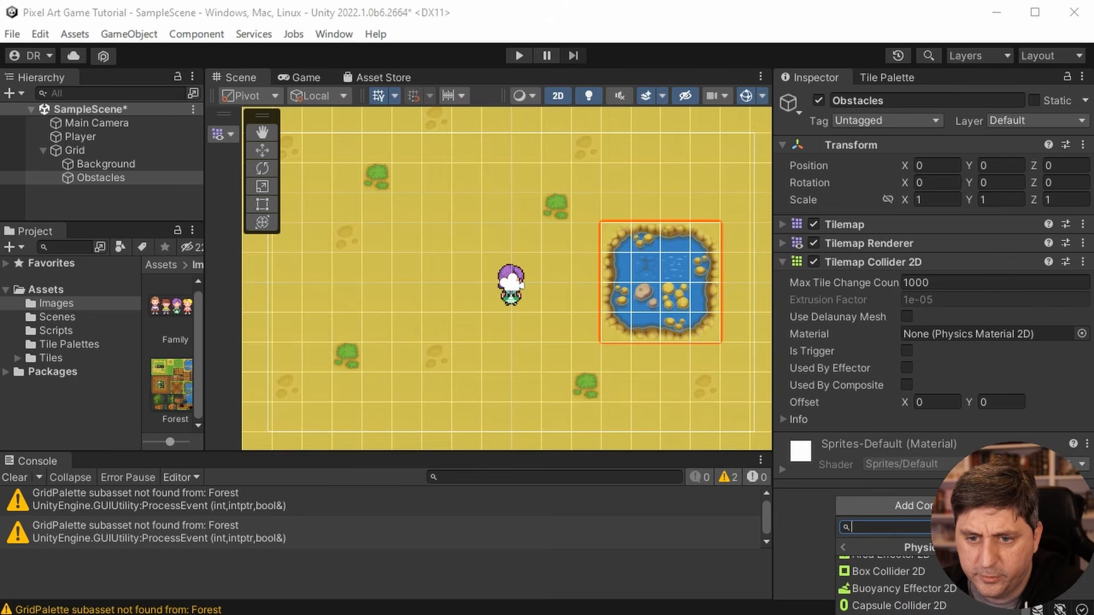
{"action": "left_click", "coordinate": [900, 614]}
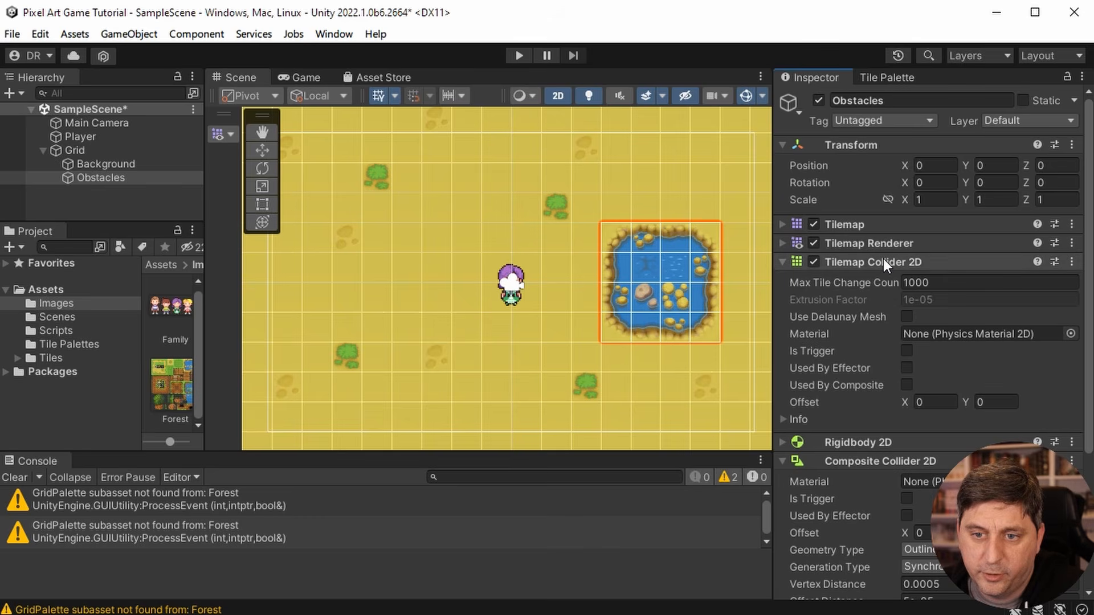
{"action": "left_click", "coordinate": [906, 385]}
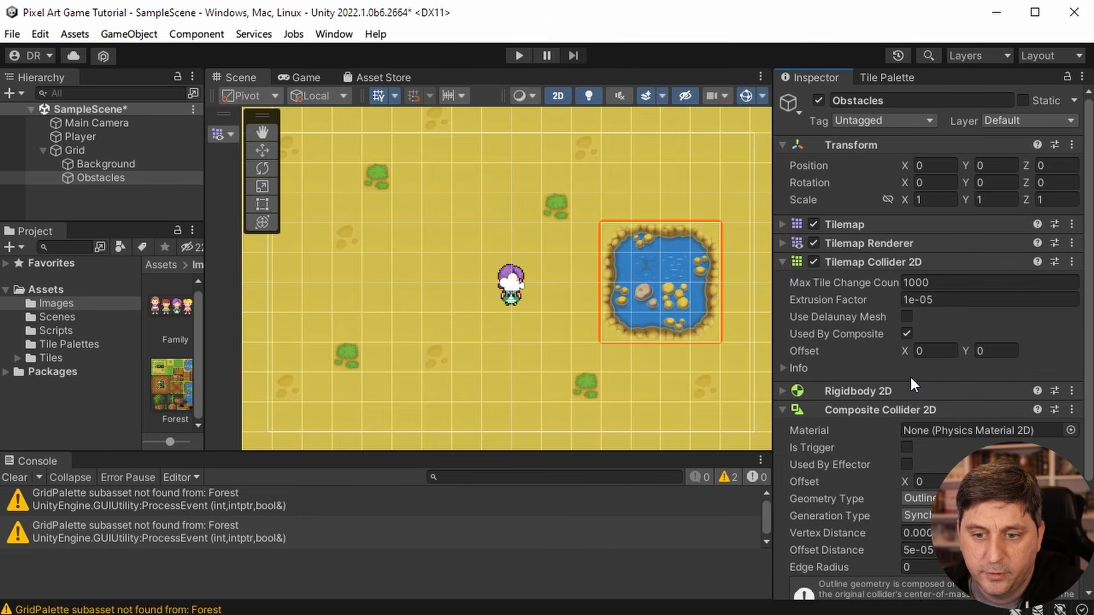
{"action": "scroll", "coordinate": [901, 437], "scroll_direction": "down", "scroll_amount": 3}
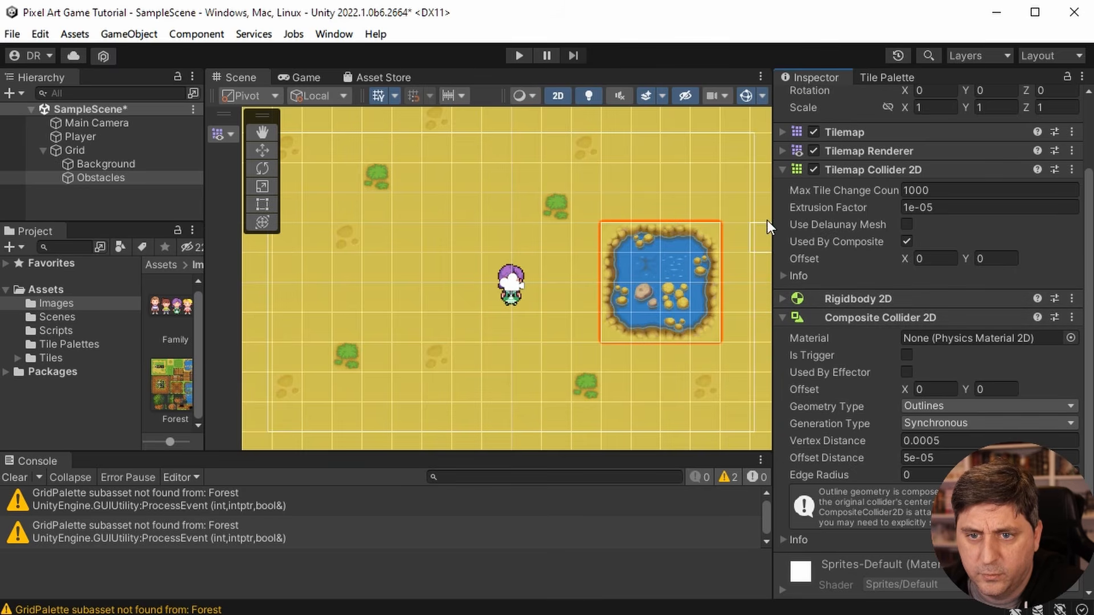
- Set the Body Type of the Obstacles tilemap's Rigidbody 2D to Static
{"action": "left_click", "coordinate": [780, 299]}
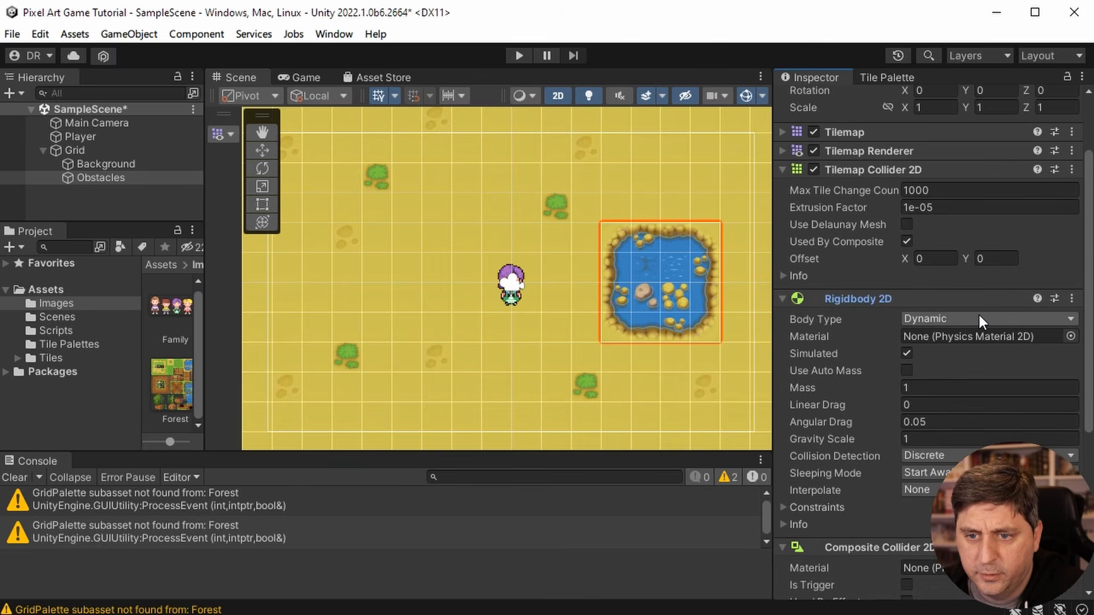
{"action": "left_click", "coordinate": [937, 319]}
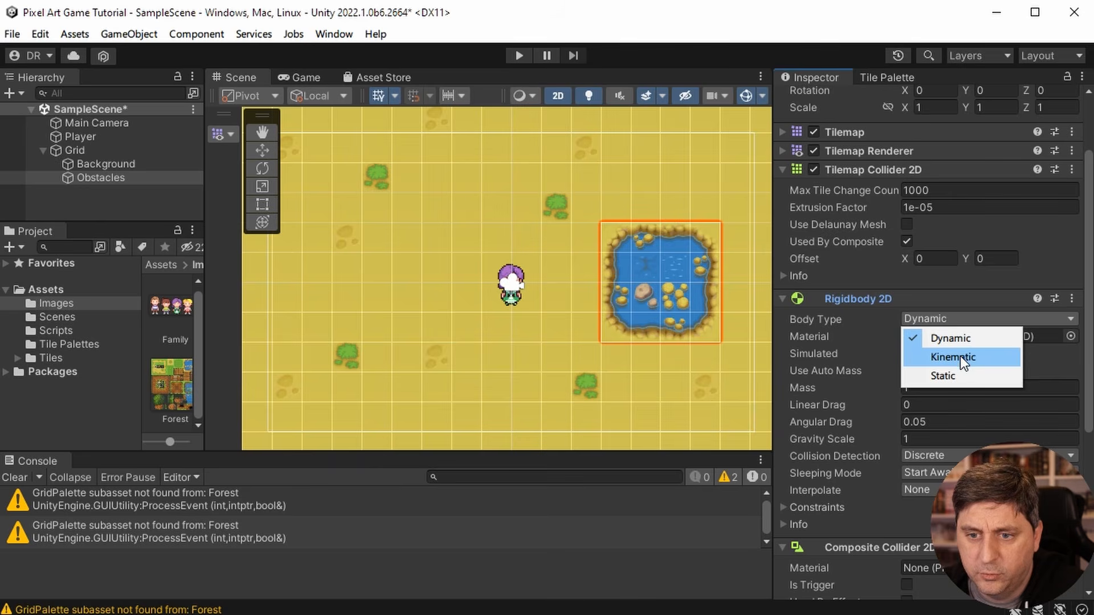
{"action": "left_click", "coordinate": [956, 377]}
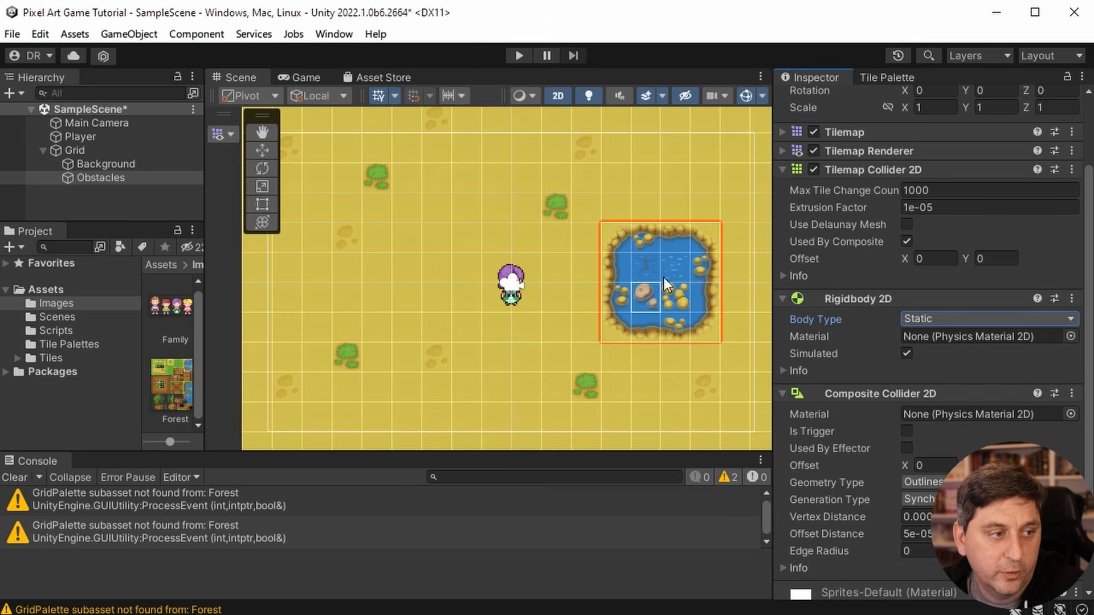
{"action": "left_click", "coordinate": [935, 317]}
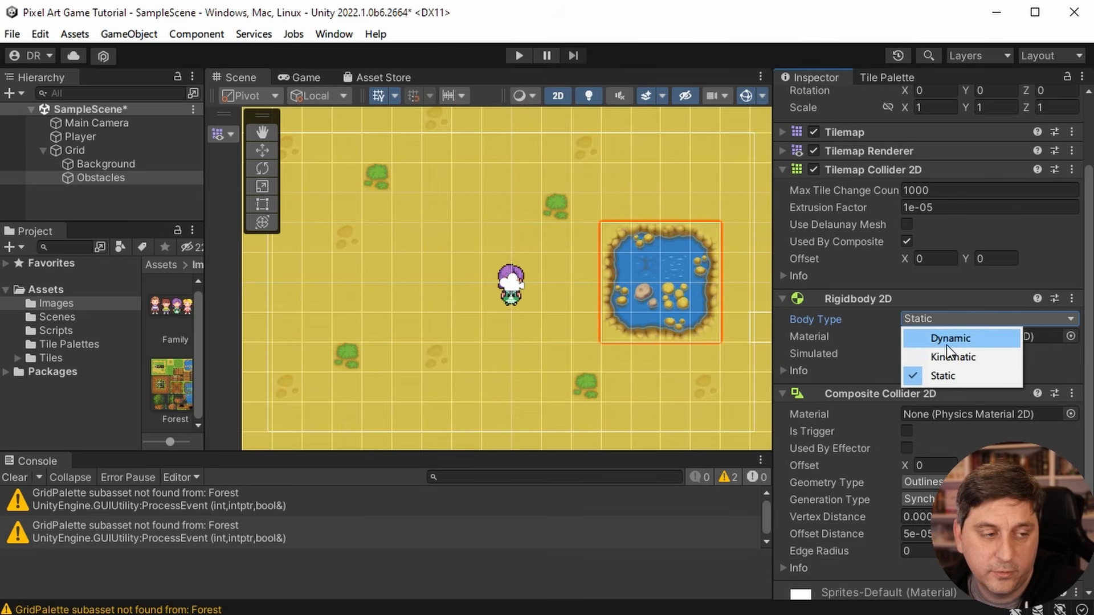
{"action": "left_click", "coordinate": [968, 275]}
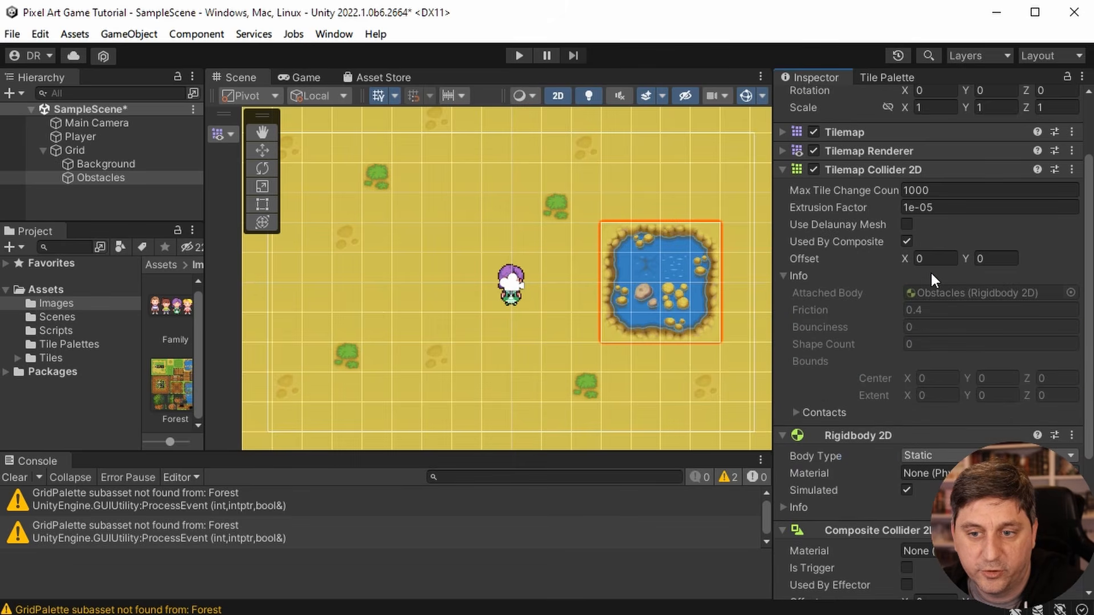
- Play-test the game by walking the player around the field and into the pond to check for collision
{"action": "left_click", "coordinate": [516, 56]}
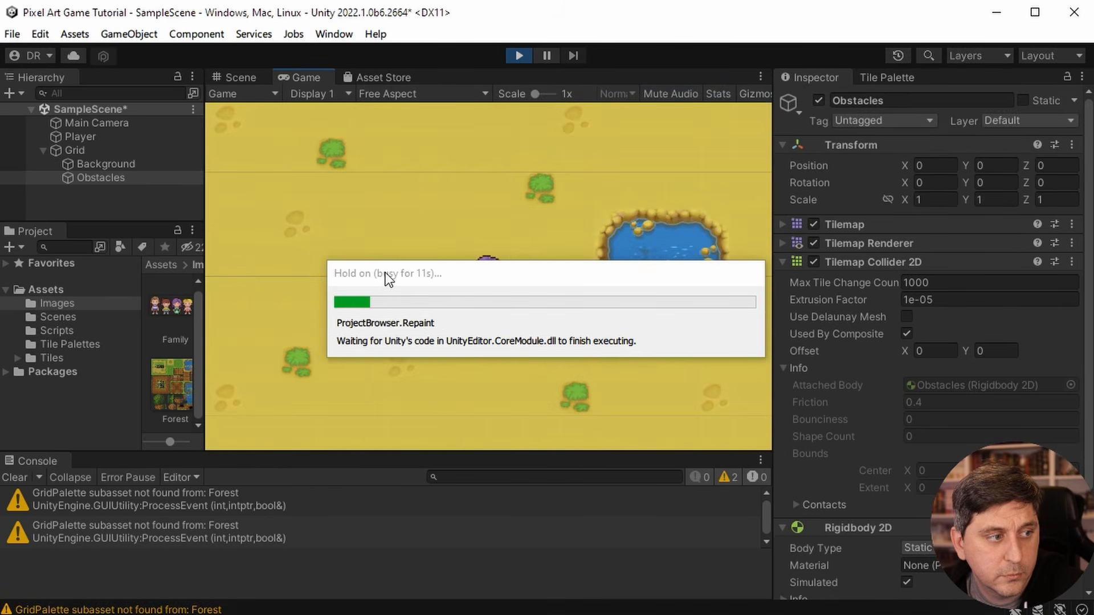
{"action": "key", "text": "Right"}
{"action": "key", "text": "Left"}
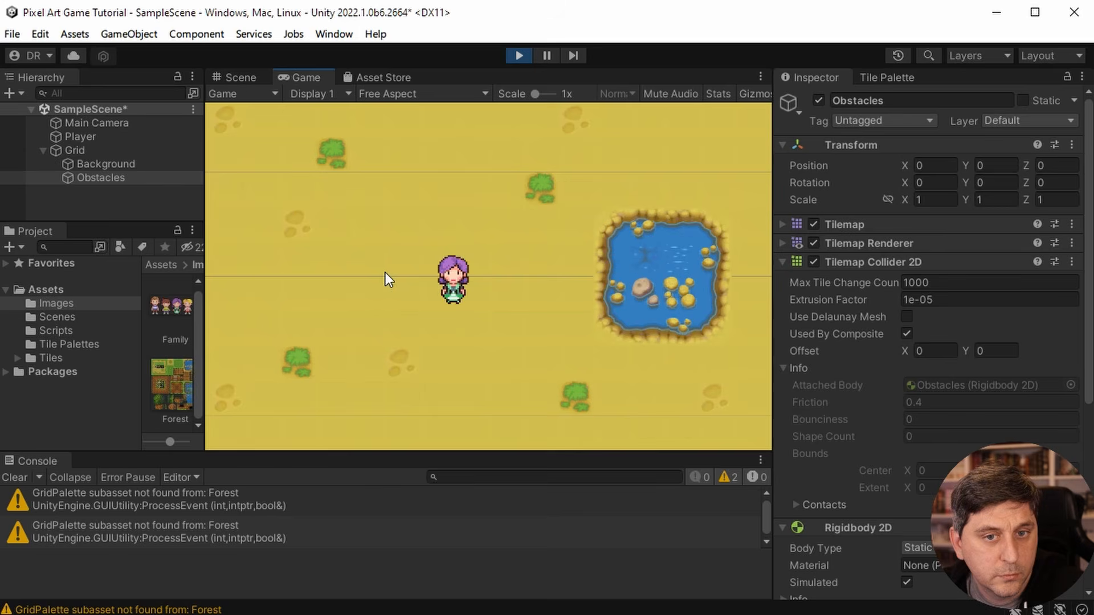
{"action": "key", "text": "Right"}
{"action": "key", "text": "Left"}
{"action": "key", "text": "Up"}
{"action": "key", "text": "Right"}
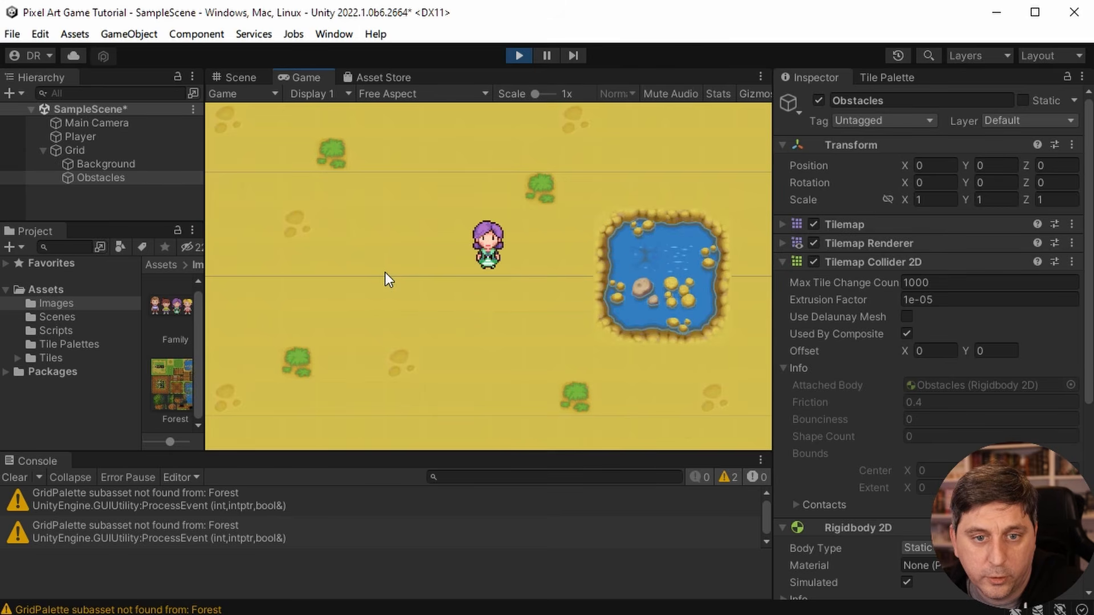
{"action": "key", "text": "Left"}
{"action": "key", "text": "Down"}
{"action": "key", "text": "Right"}
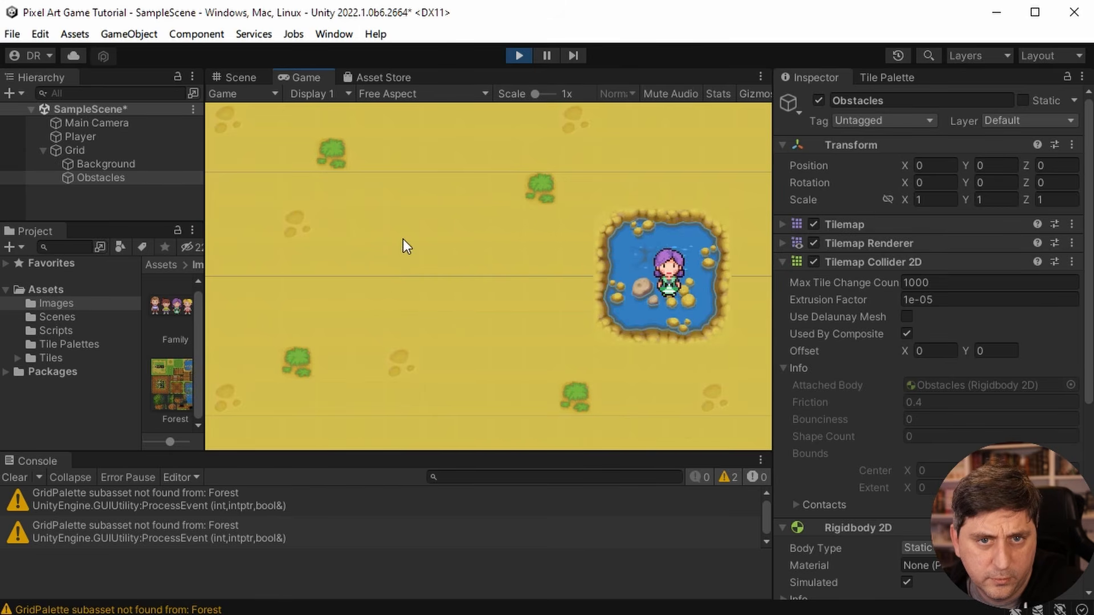
{"action": "key", "text": "Left"}
{"action": "key", "text": "Right"}
{"action": "key", "text": "Left"}
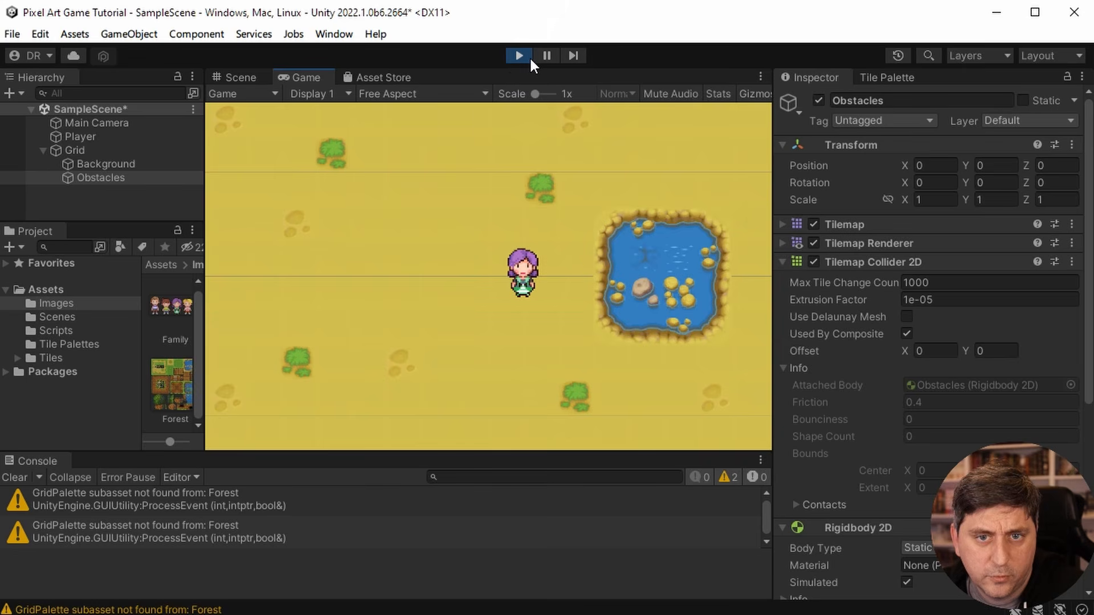
- Review the Player's components during play to check for a collider, and stop the play test
{"action": "left_click", "coordinate": [85, 136]}
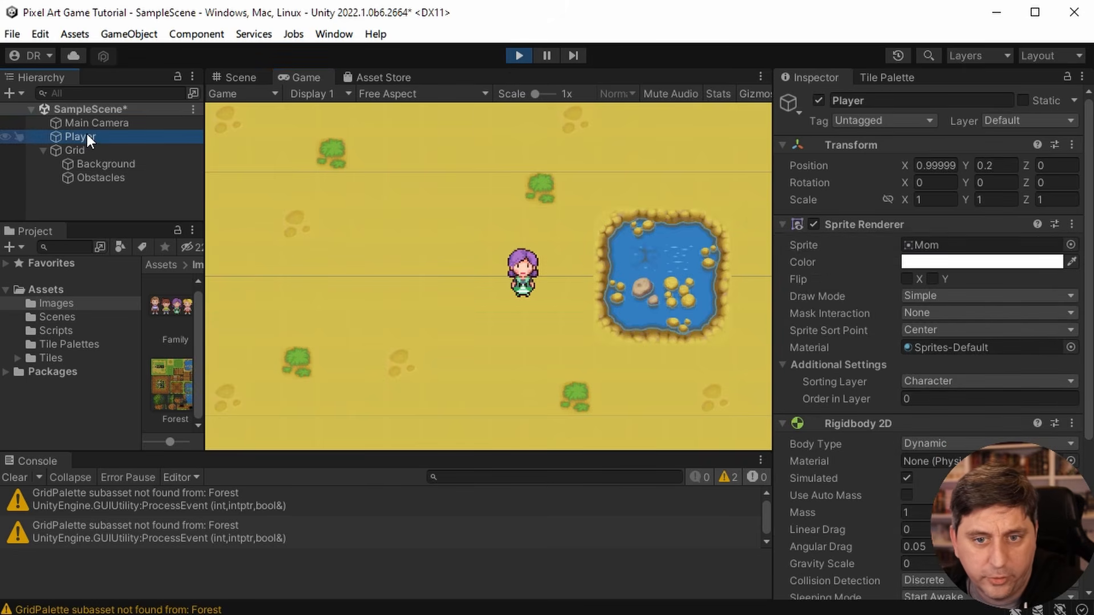
{"action": "scroll", "coordinate": [863, 484], "scroll_direction": "down", "scroll_amount": 2}
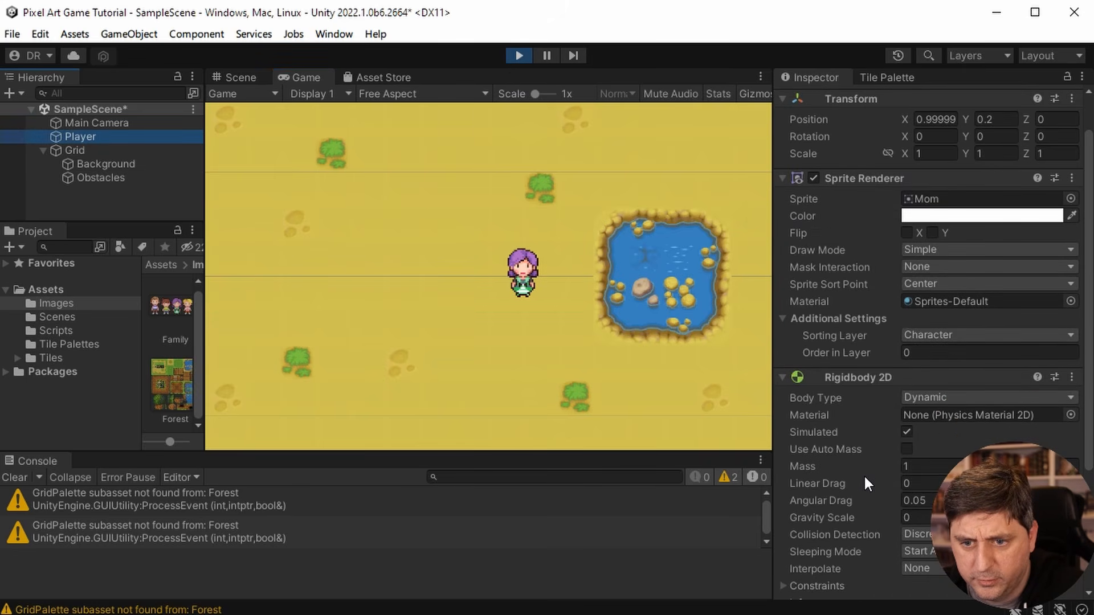
{"action": "scroll", "coordinate": [921, 469], "scroll_direction": "down", "scroll_amount": 2}
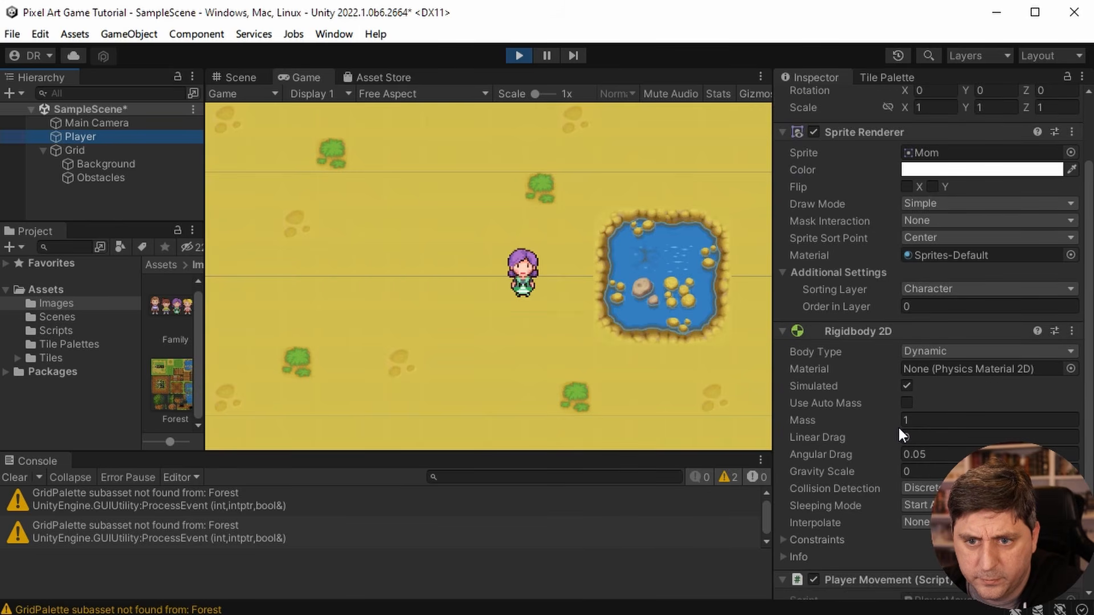
{"action": "scroll", "coordinate": [894, 421], "scroll_direction": "up", "scroll_amount": 4}
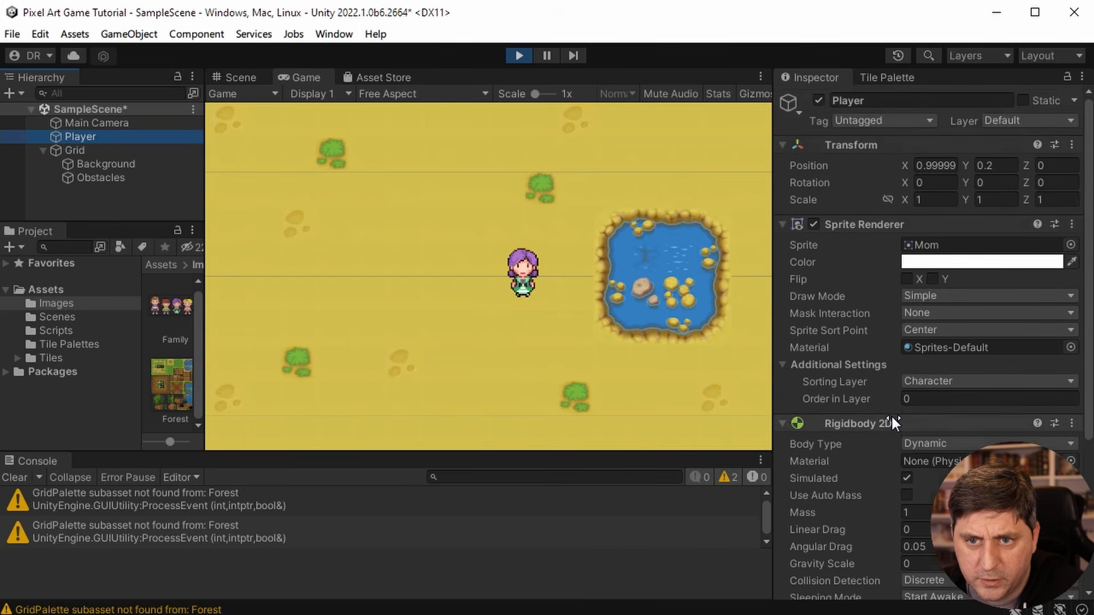
{"action": "left_click", "coordinate": [516, 55]}
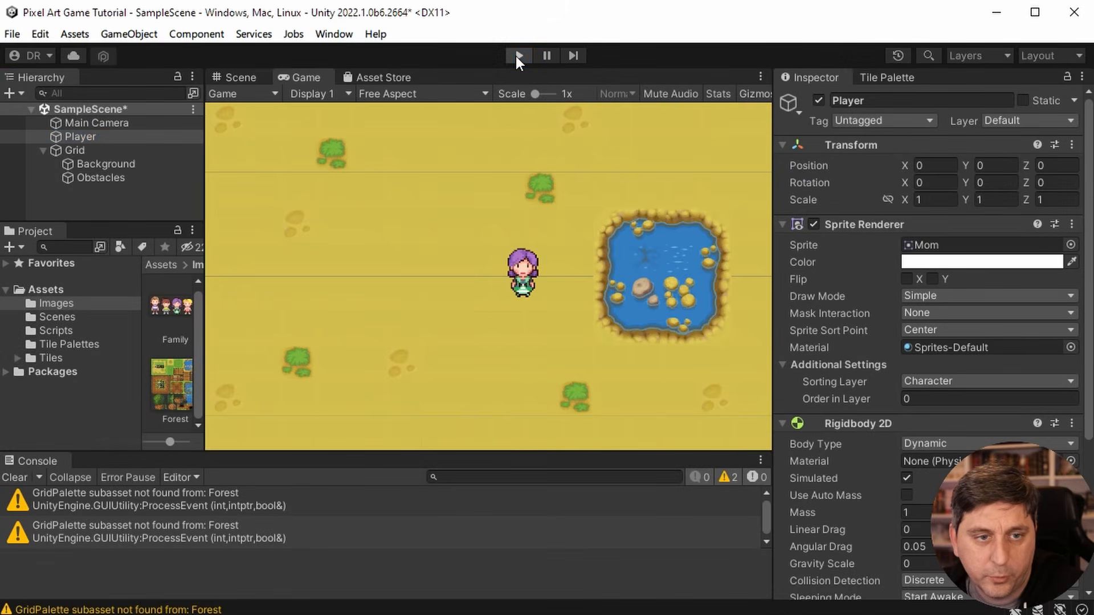
- Collapse the Player's Sprite Renderer, Rigidbody 2D and Player Movement components and add a Capsule Collider 2D
{"action": "left_click", "coordinate": [782, 224]}
{"action": "left_click", "coordinate": [781, 243]}
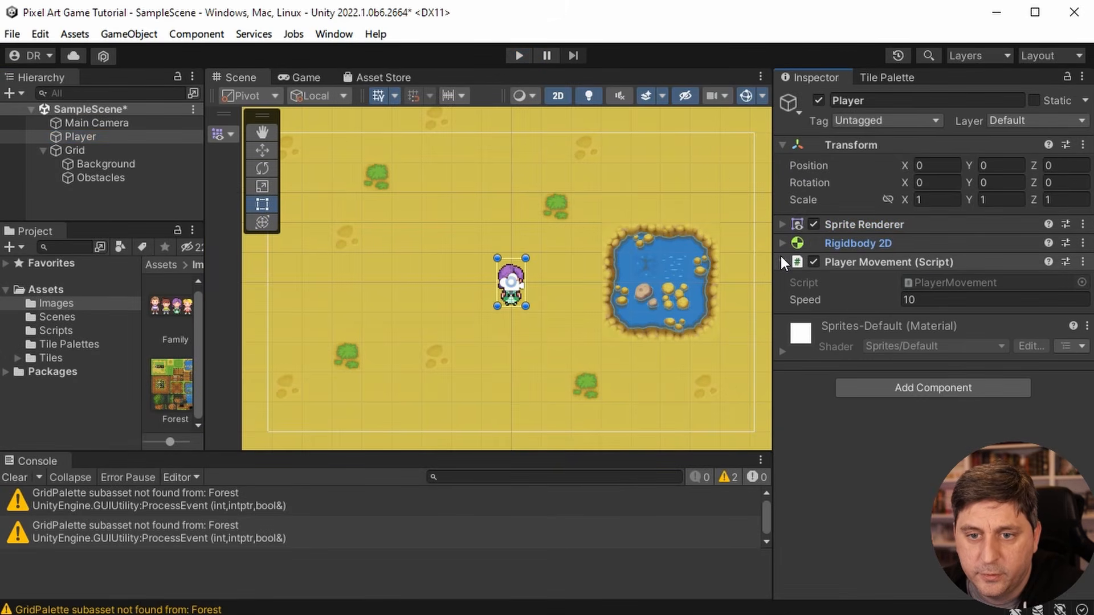
{"action": "left_click", "coordinate": [781, 262]}
{"action": "left_click", "coordinate": [934, 343]}
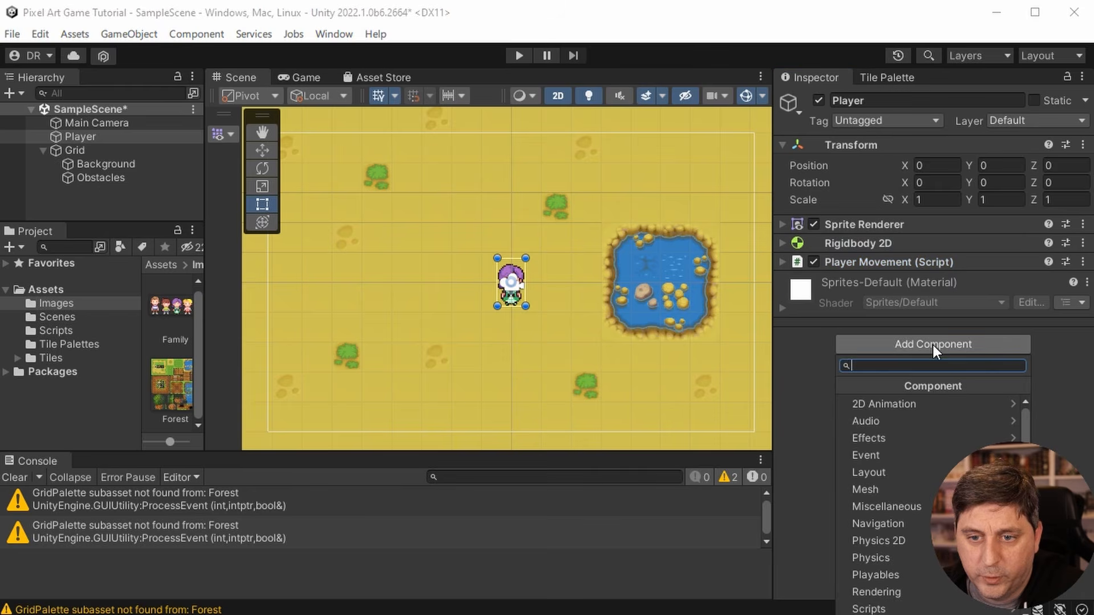
{"action": "left_click", "coordinate": [928, 541]}
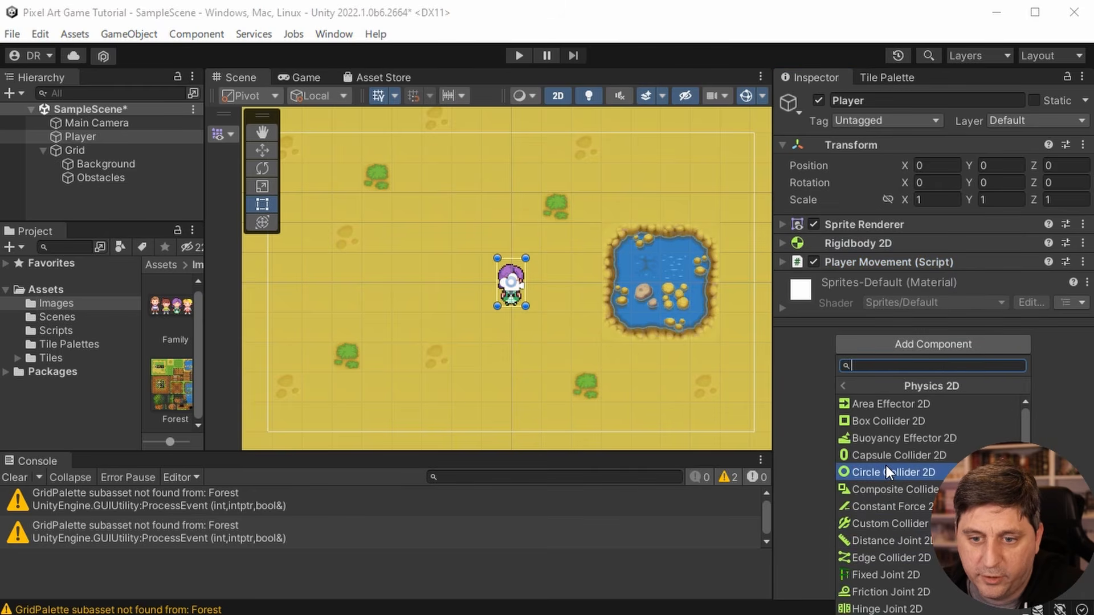
{"action": "left_click", "coordinate": [887, 454]}
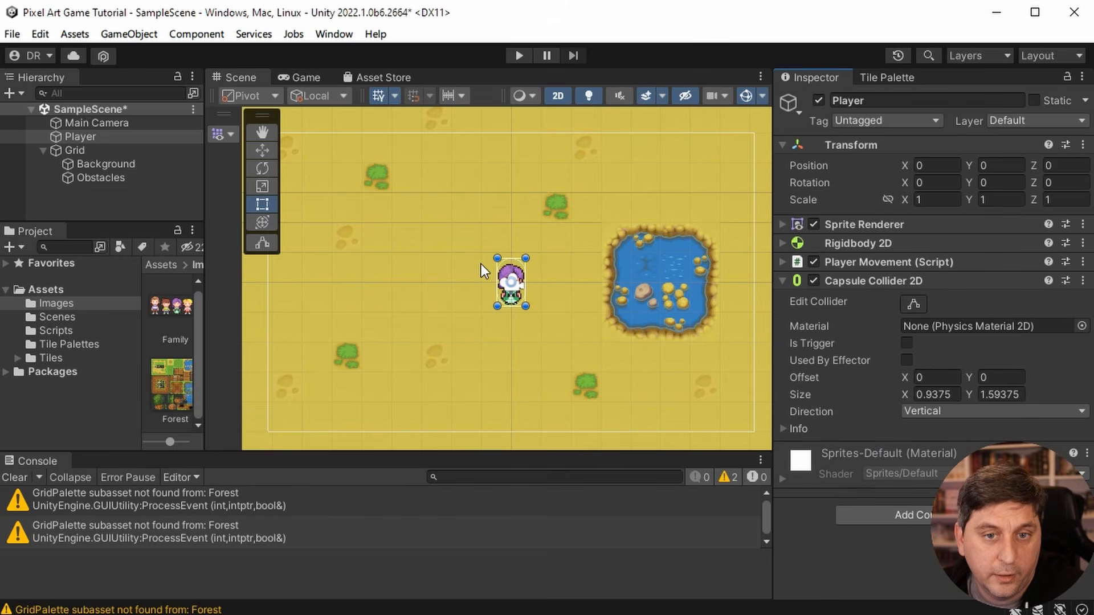
{"action": "scroll", "coordinate": [491, 288], "scroll_direction": "up", "scroll_amount": 6}
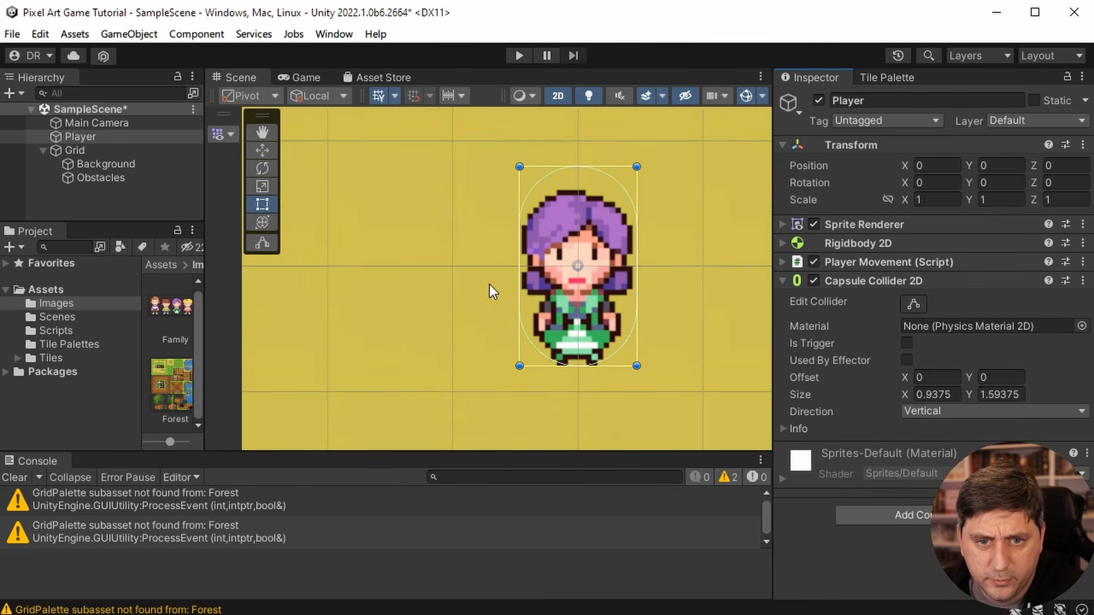
{"action": "scroll", "coordinate": [490, 287], "scroll_direction": "up", "scroll_amount": 1}
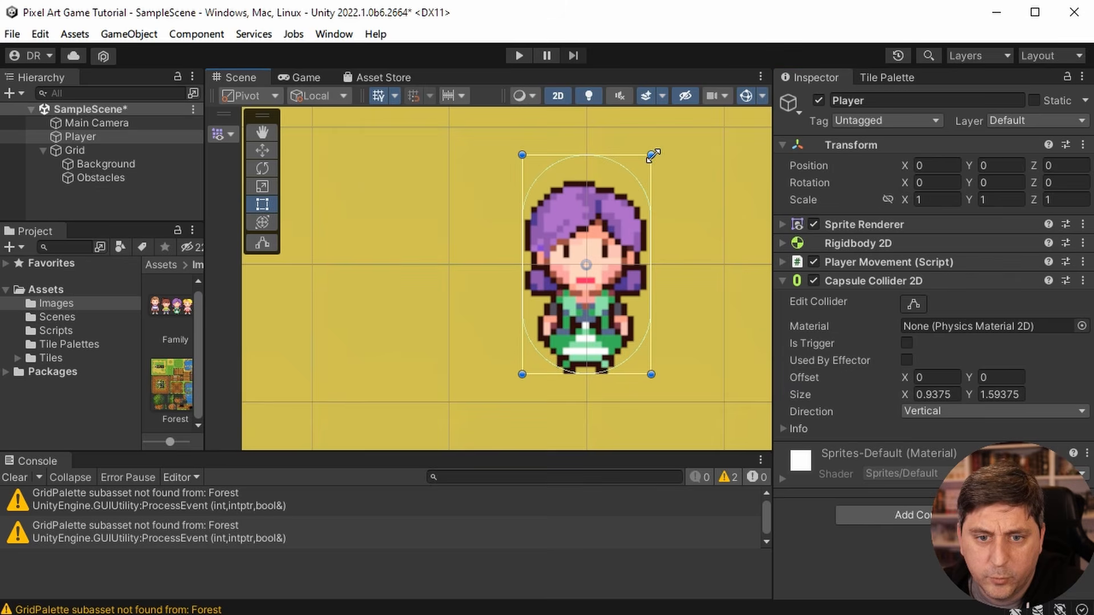
{"action": "left_click_drag", "start_coordinate": [653, 156], "coordinate": [647, 203]}
{"action": "key", "text": "ctrl+z"}
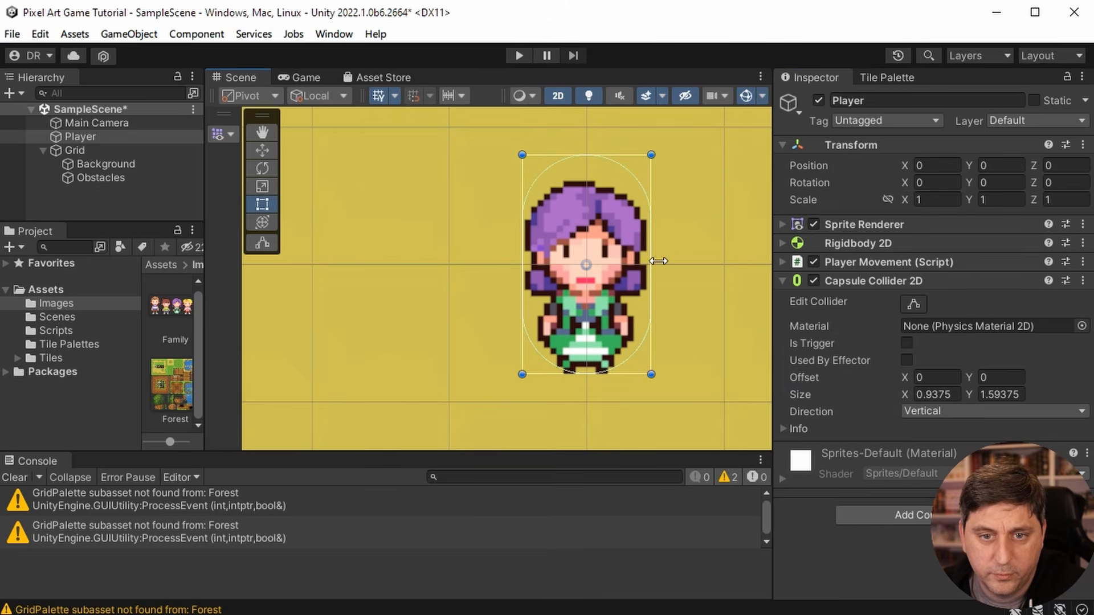
{"action": "left_click", "coordinate": [861, 281]}
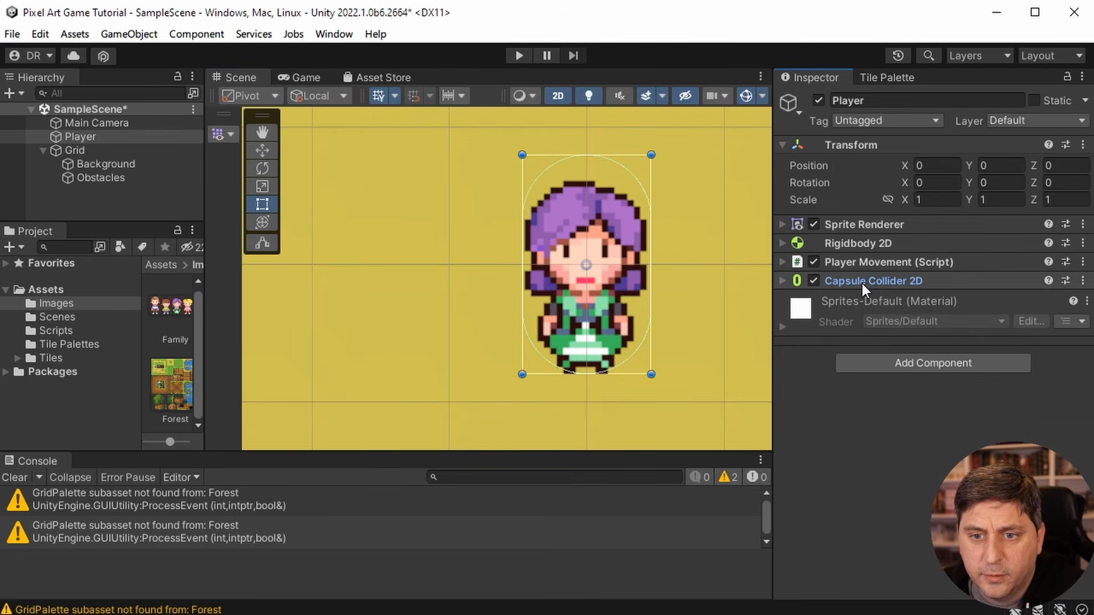
{"action": "left_click", "coordinate": [861, 282]}
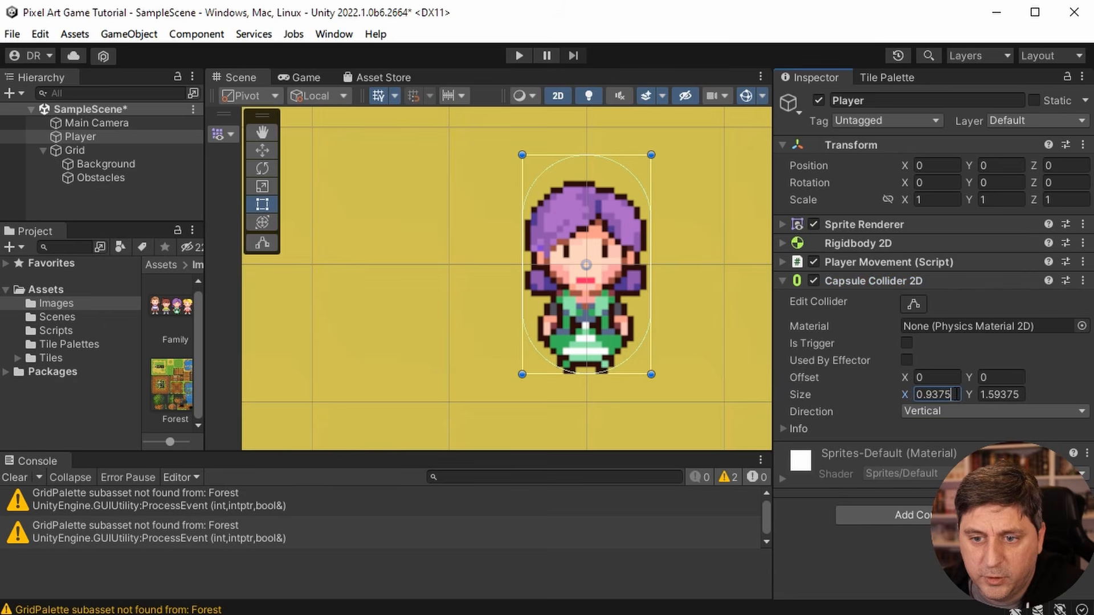
- Set the size of the Player's Capsule Collider 2D to X 0.66 and Y 0.5
{"action": "left_click", "coordinate": [957, 394]}
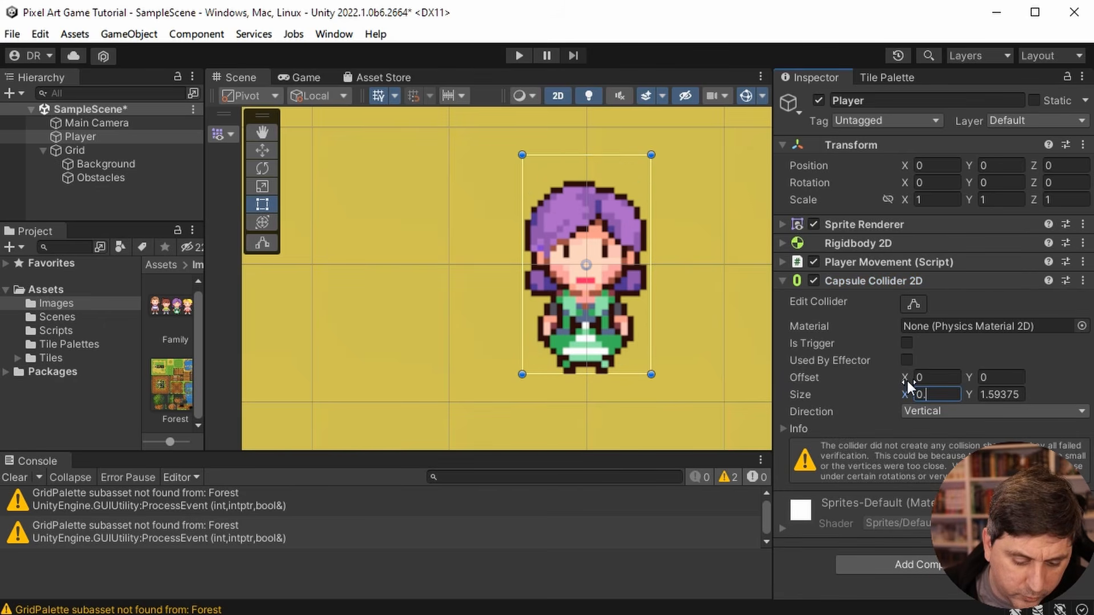
{"action": "type", "text": "0.5"}
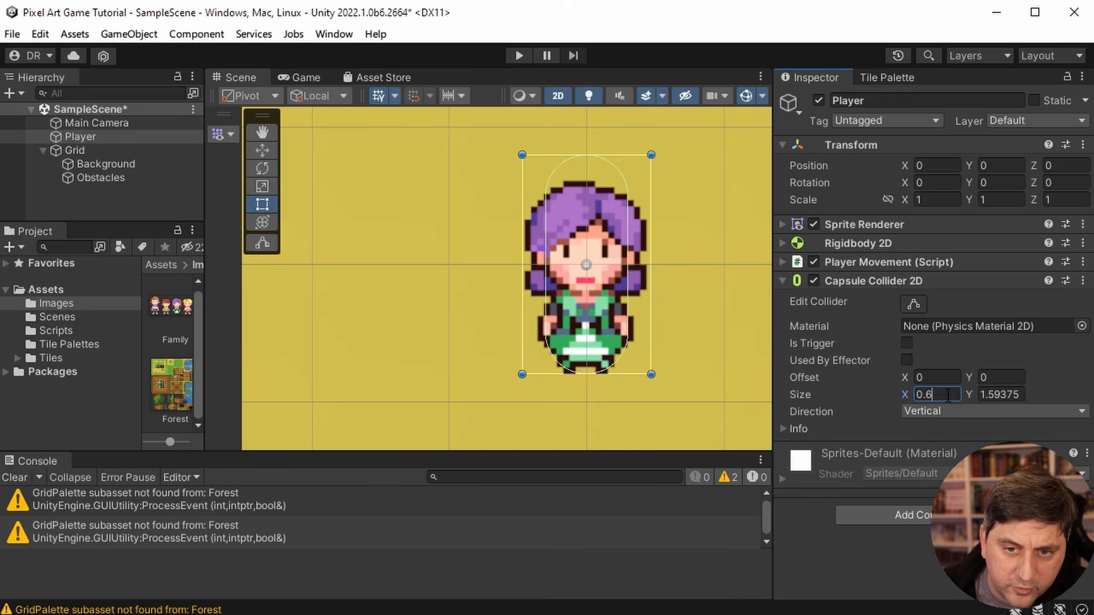
{"action": "key", "text": "BackSpace"}
{"action": "type", "text": "66"}
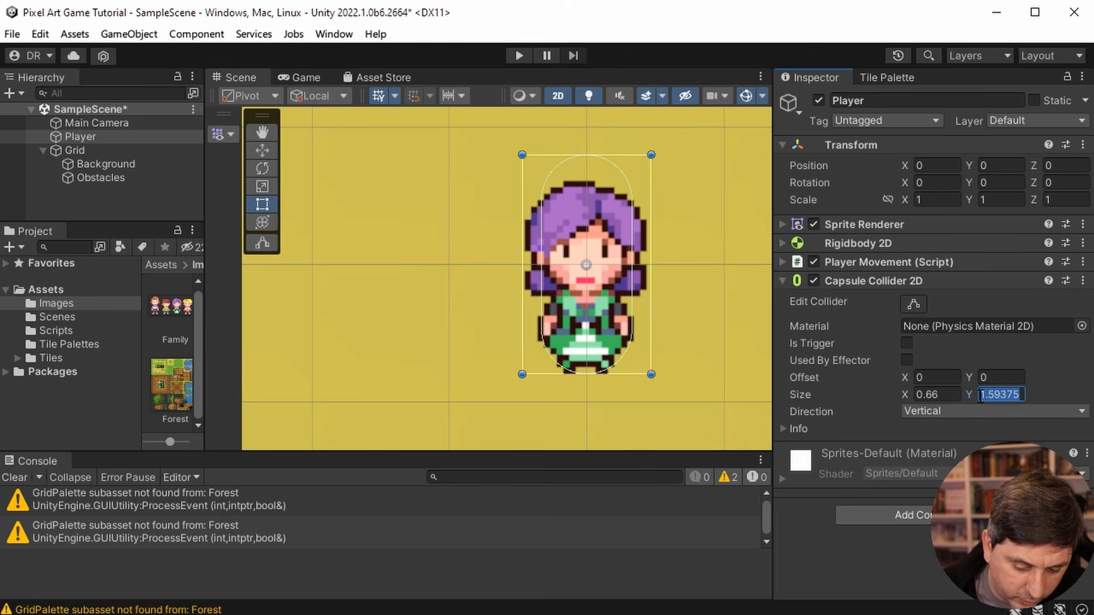
{"action": "type", "text": "0.5"}
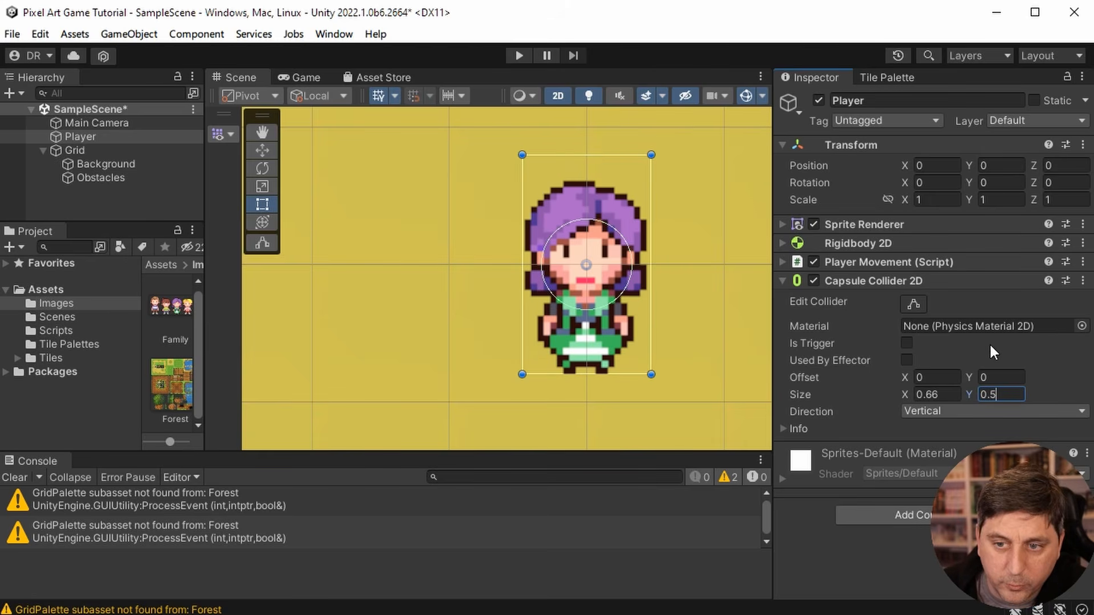
- Set the Y offset of the Player's Capsule Collider 2D to -0.5 and check its fit around the lower body
{"action": "left_click", "coordinate": [987, 376]}
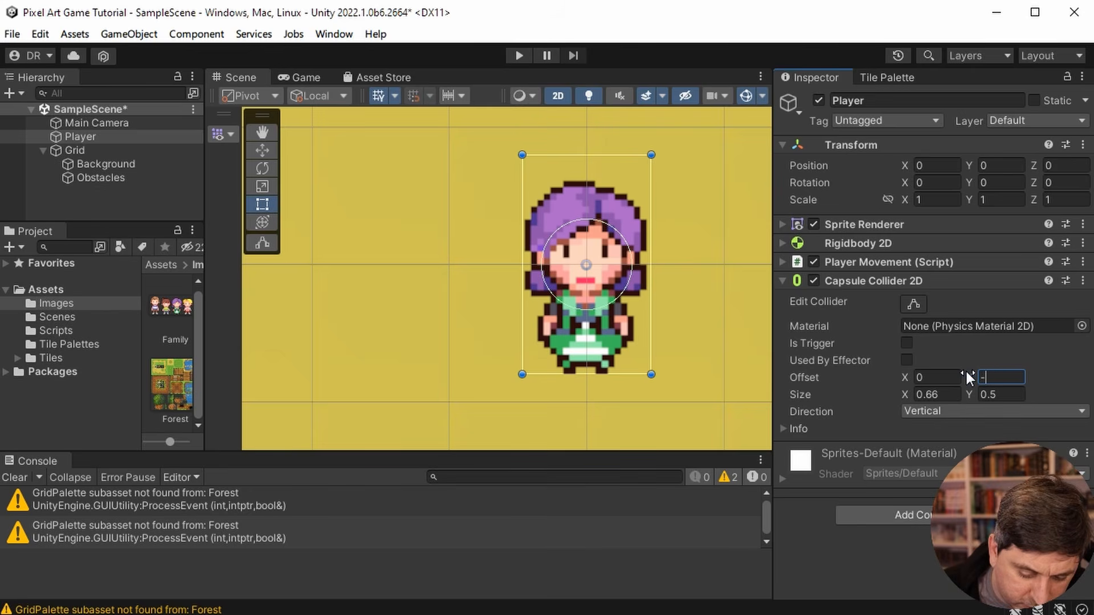
{"action": "type", "text": "-0.5"}
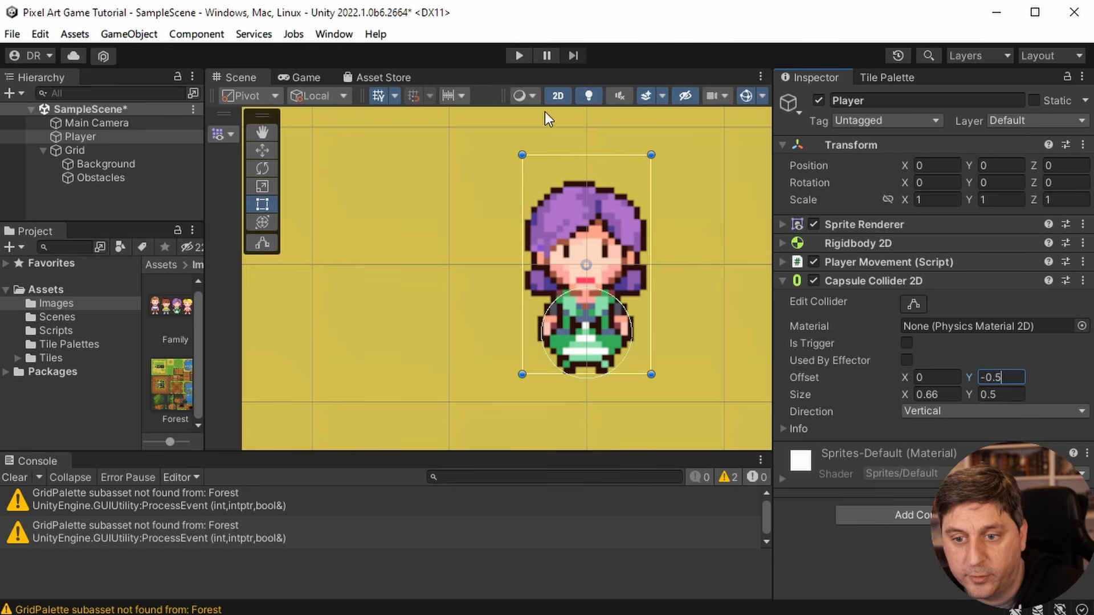
{"action": "scroll", "coordinate": [600, 275], "scroll_direction": "up", "scroll_amount": 1}
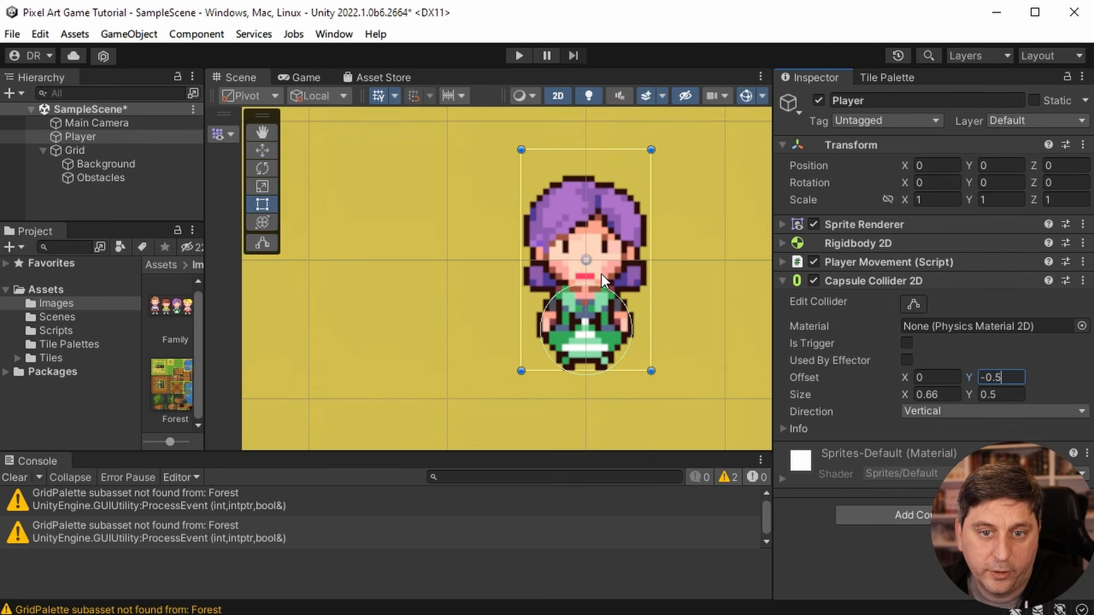
{"action": "scroll", "coordinate": [601, 274], "scroll_direction": "down", "scroll_amount": 8}
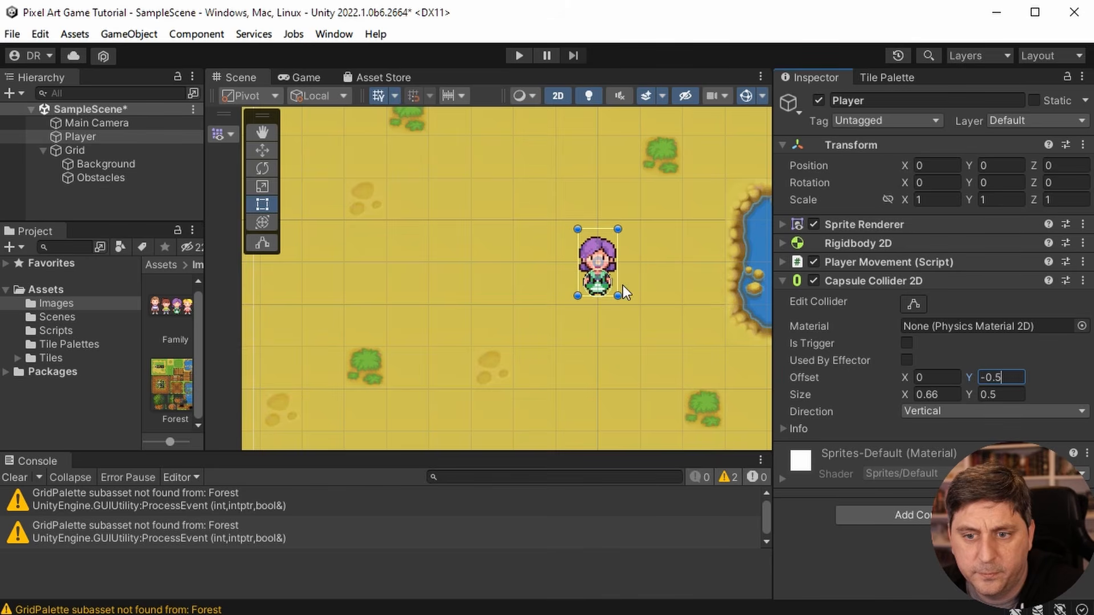
- Play-test the new collider by walking the player against the edge of the pond
{"action": "left_click", "coordinate": [518, 55]}
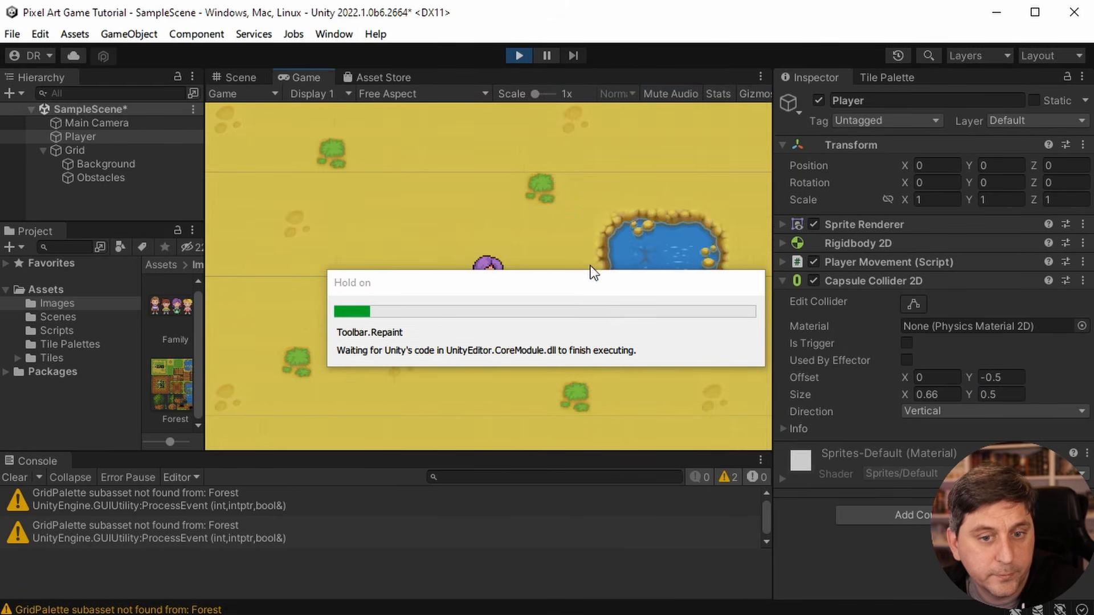
{"action": "key", "text": "d"}
{"action": "key", "text": "a"}
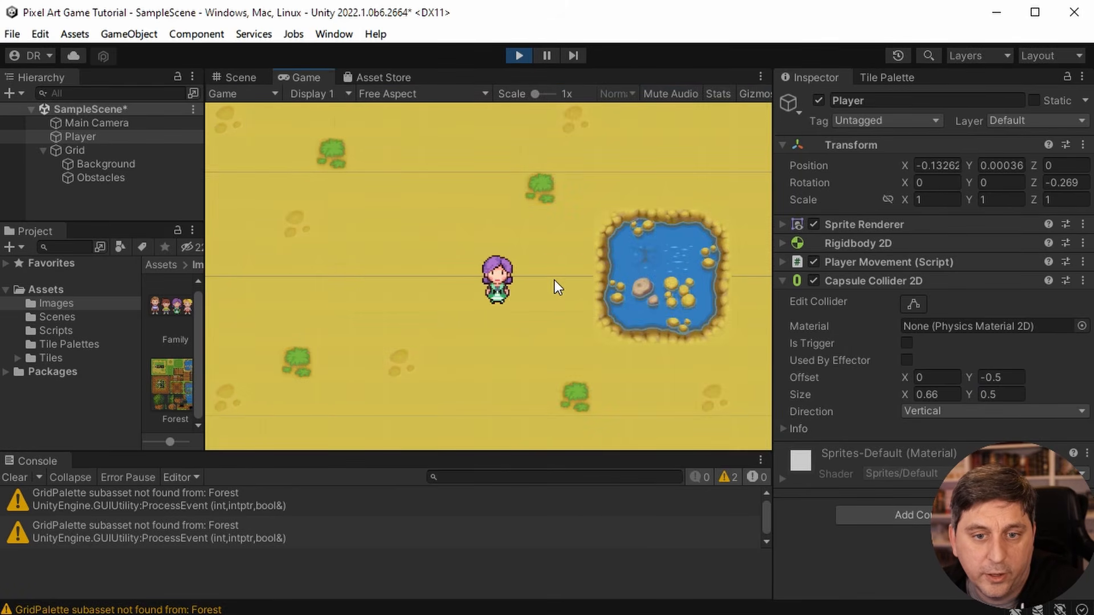
{"action": "key", "text": "d"}
{"action": "key", "text": "a"}
{"action": "key", "text": "d"}
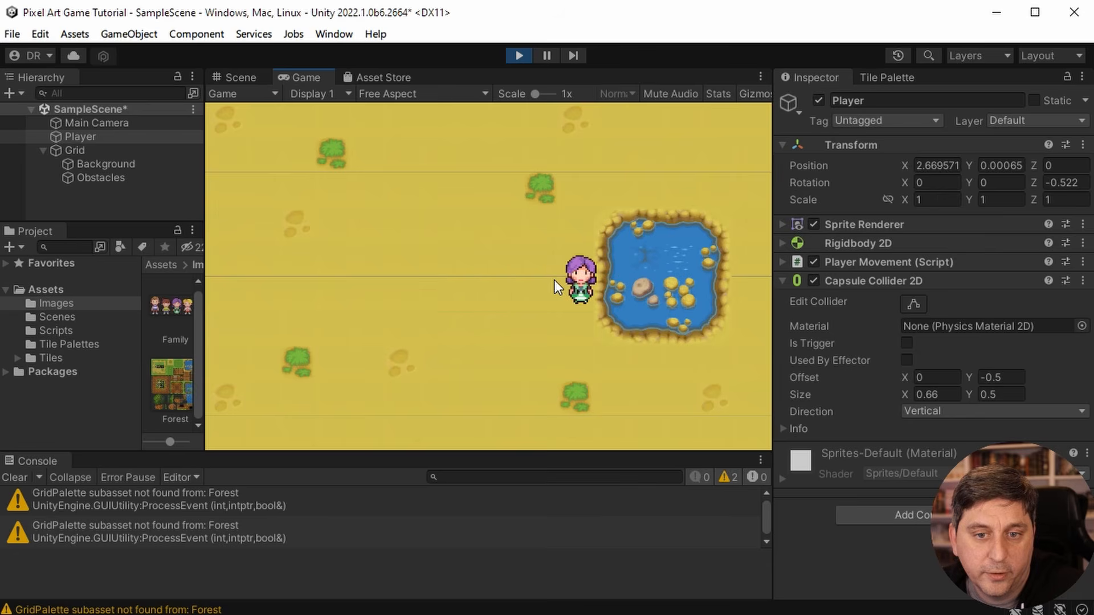
- Walk the player into the pond's left and lower edges to examine how collisions affect its rotation
{"action": "key", "text": "a"}
{"action": "key", "text": "w"}
{"action": "key", "text": "s"}
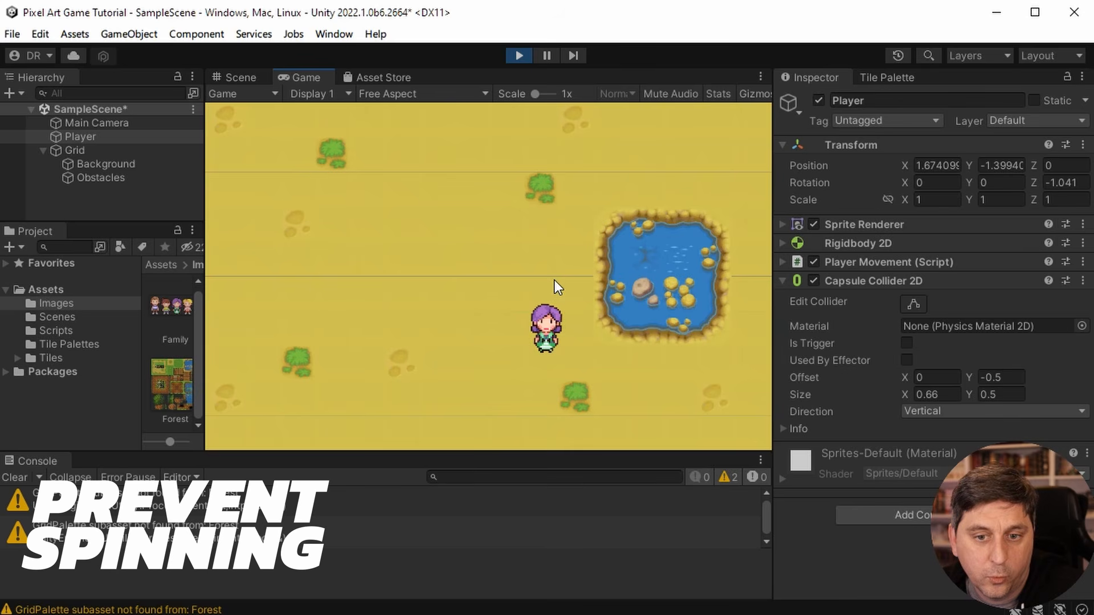
{"action": "key", "text": "d"}
{"action": "key", "text": "s"}
{"action": "key", "text": "d"}
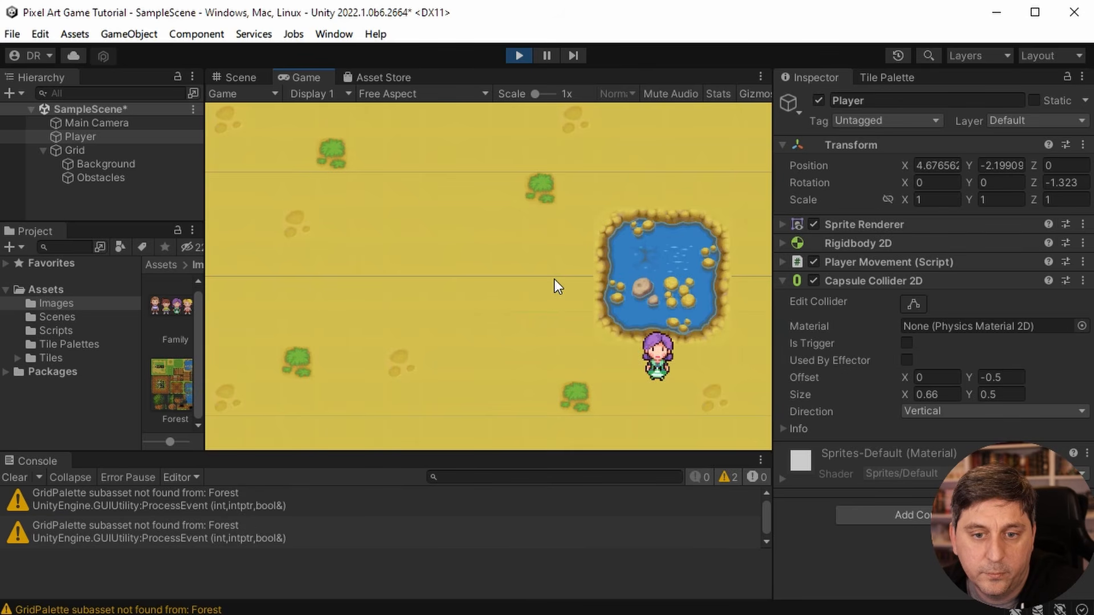
{"action": "key", "text": "w"}
{"action": "key", "text": "a"}
{"action": "key", "text": "a"}
{"action": "key", "text": "w"}
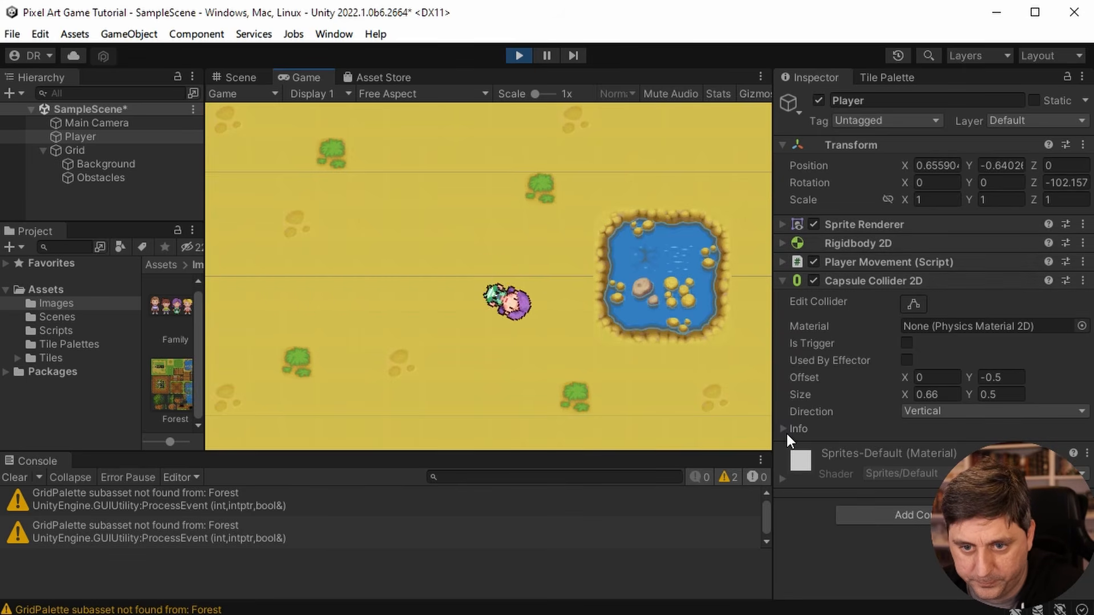
- Enable Freeze Rotation Z in the Player's Rigidbody 2D constraints and have it set outside play mode
{"action": "left_click", "coordinate": [777, 242]}
{"action": "scroll", "coordinate": [873, 391], "scroll_direction": "down", "scroll_amount": 3}
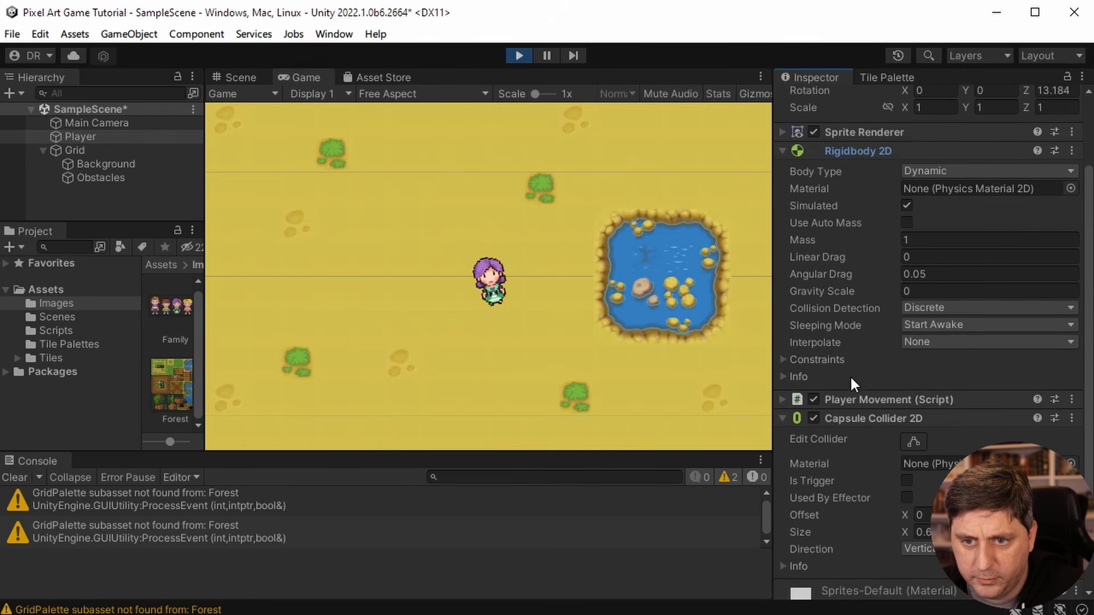
{"action": "left_click", "coordinate": [780, 358]}
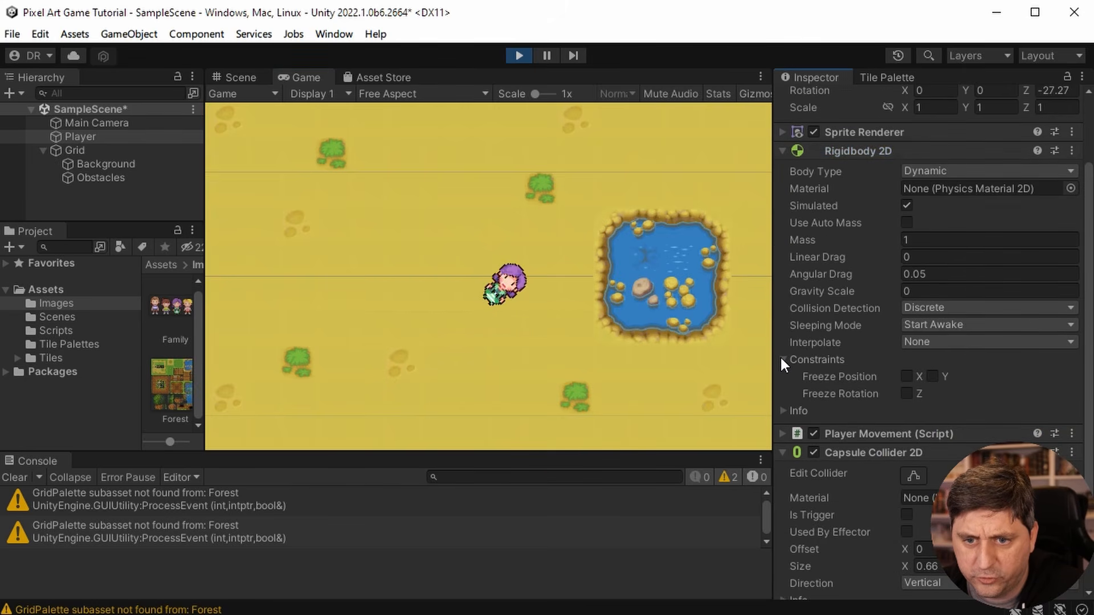
{"action": "left_click", "coordinate": [906, 394]}
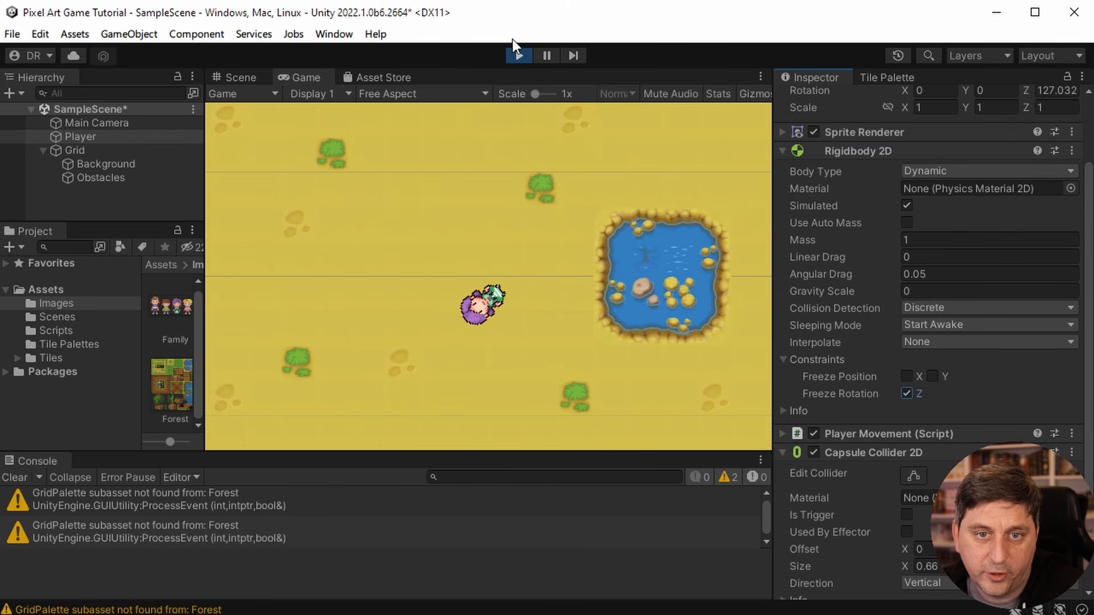
{"action": "left_click", "coordinate": [516, 57]}
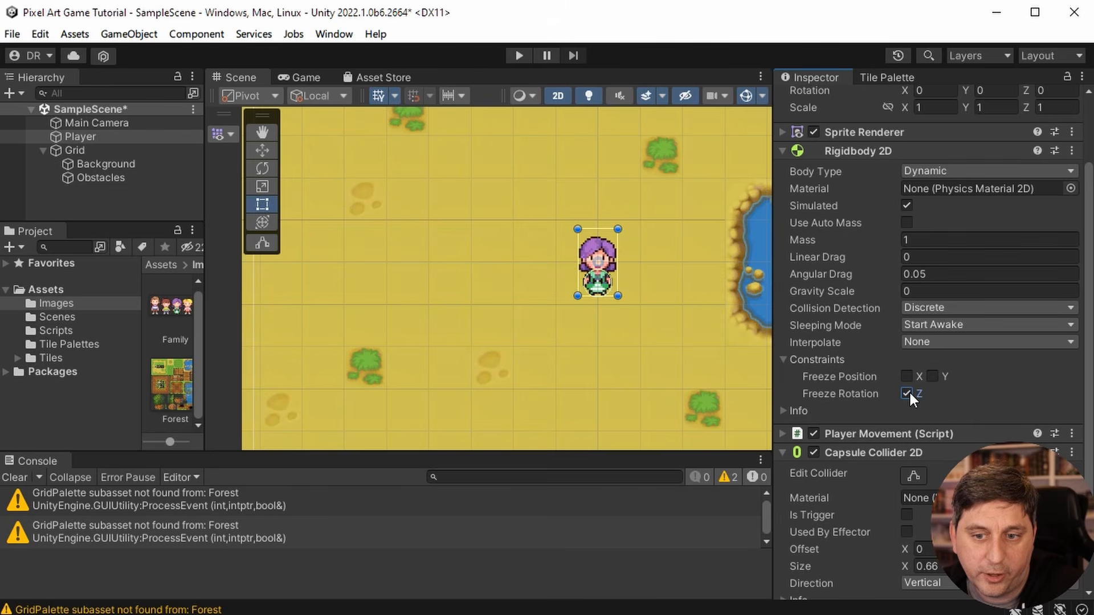
- Play-test the frozen rotation by walking the player against the pond's side and lower corner
{"action": "left_click", "coordinate": [521, 58]}
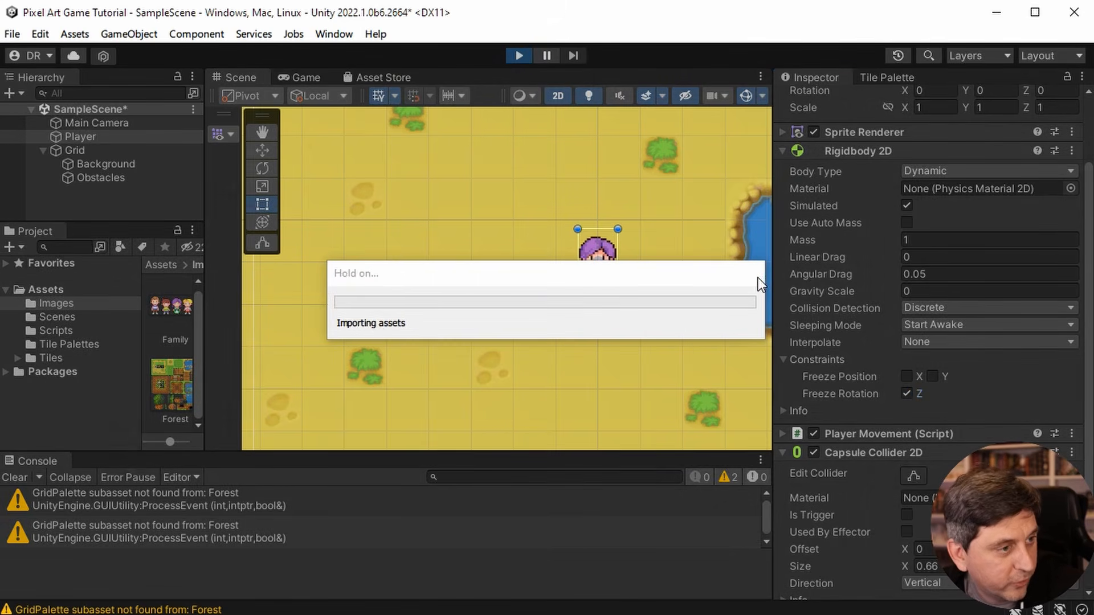
{"action": "key", "text": "Right"}
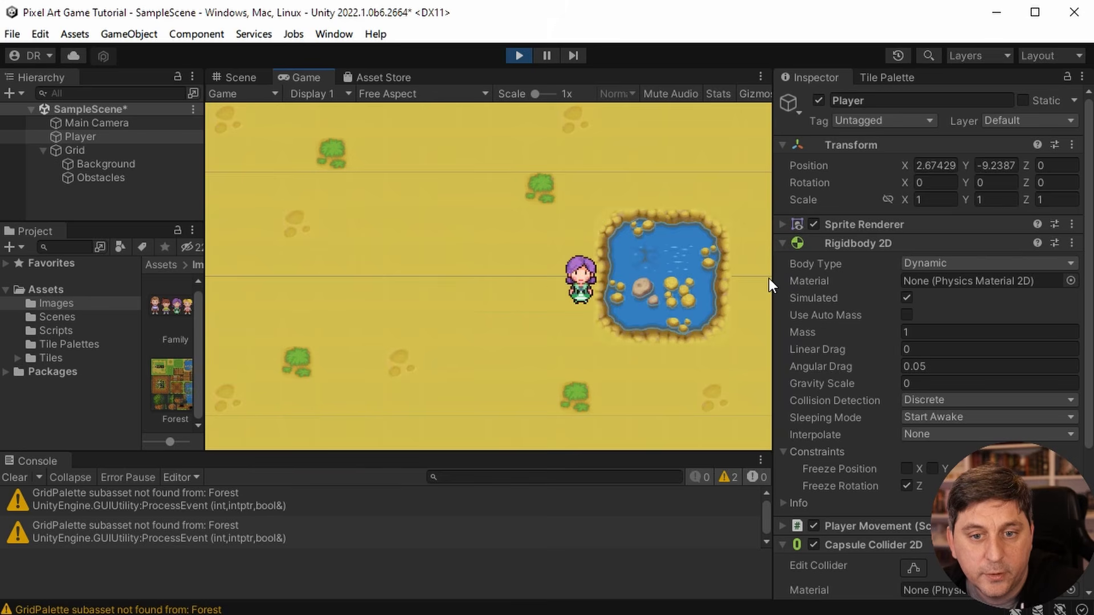
{"action": "key", "text": "Down"}
{"action": "key", "text": "Left"}
{"action": "key", "text": "Up"}
{"action": "key", "text": "Right"}
{"action": "key", "text": "Down"}
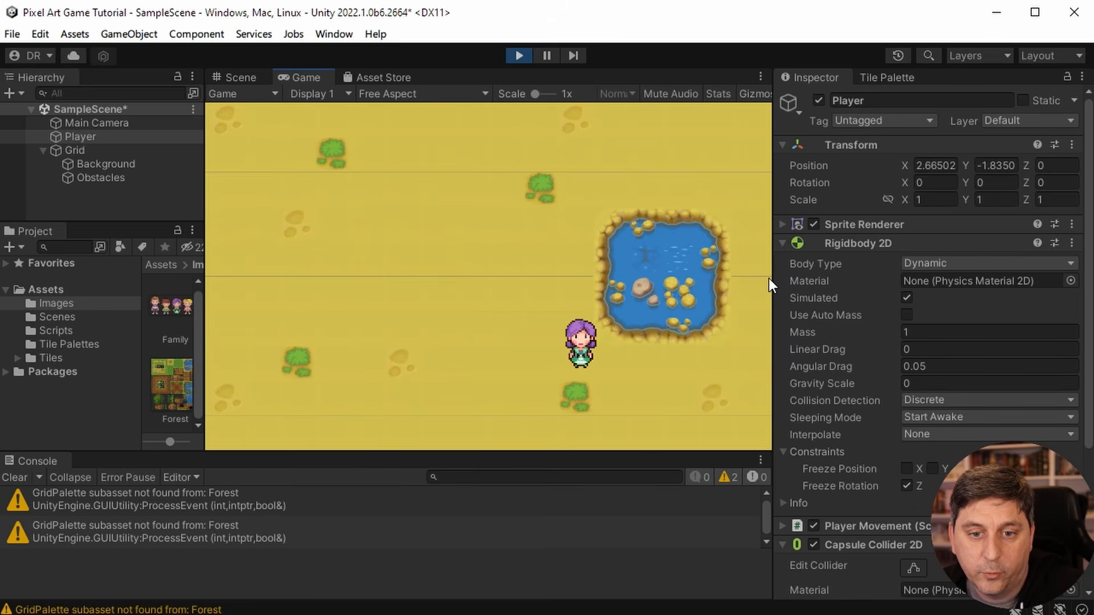
{"action": "key", "text": "Right"}
{"action": "key", "text": "Left"}
{"action": "key", "text": "Left"}
{"action": "key", "text": "Up"}
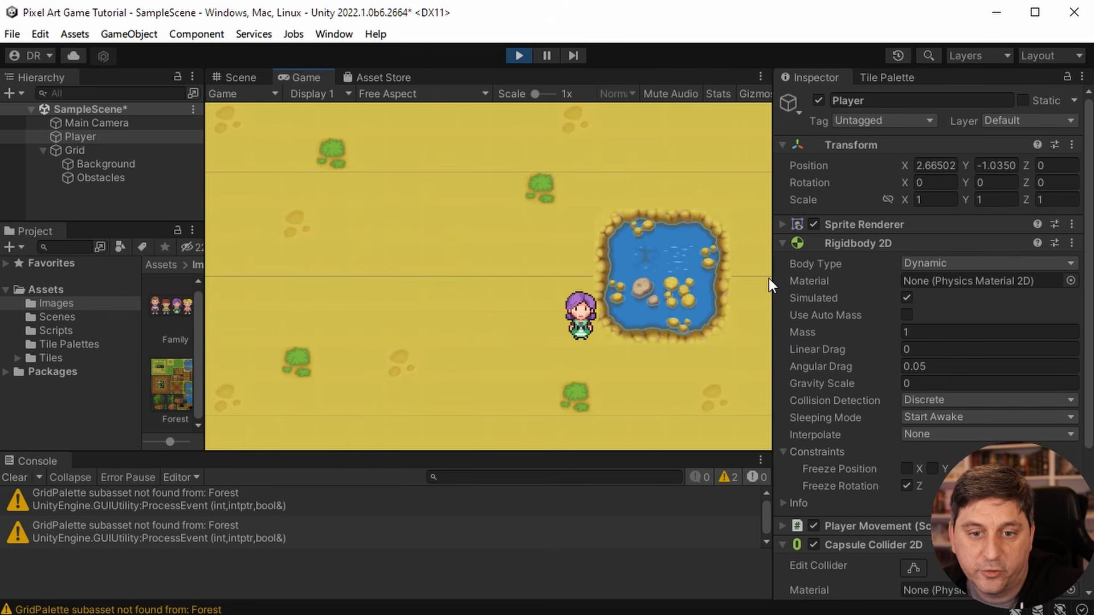
{"action": "key", "text": "Down"}
- Walk the player around the open ground in all directions to check its movement, and end the play test
{"action": "key", "text": "Left"}
{"action": "key", "text": "Up"}
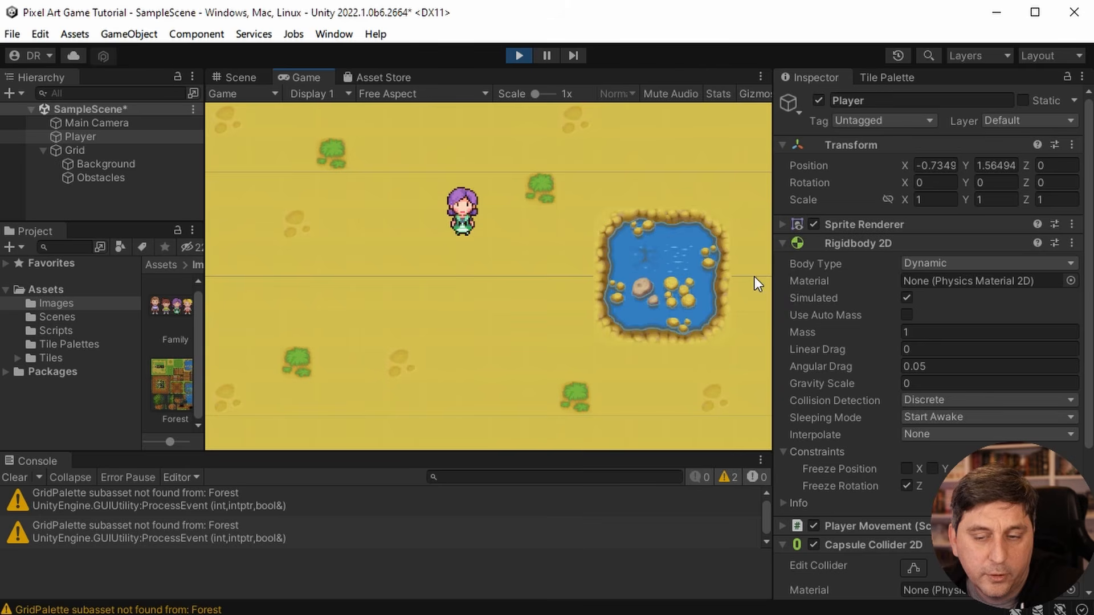
{"action": "key", "text": "Right"}
{"action": "key", "text": "Left"}
{"action": "key", "text": "Down"}
{"action": "key", "text": "Down"}
{"action": "key", "text": "Left"}
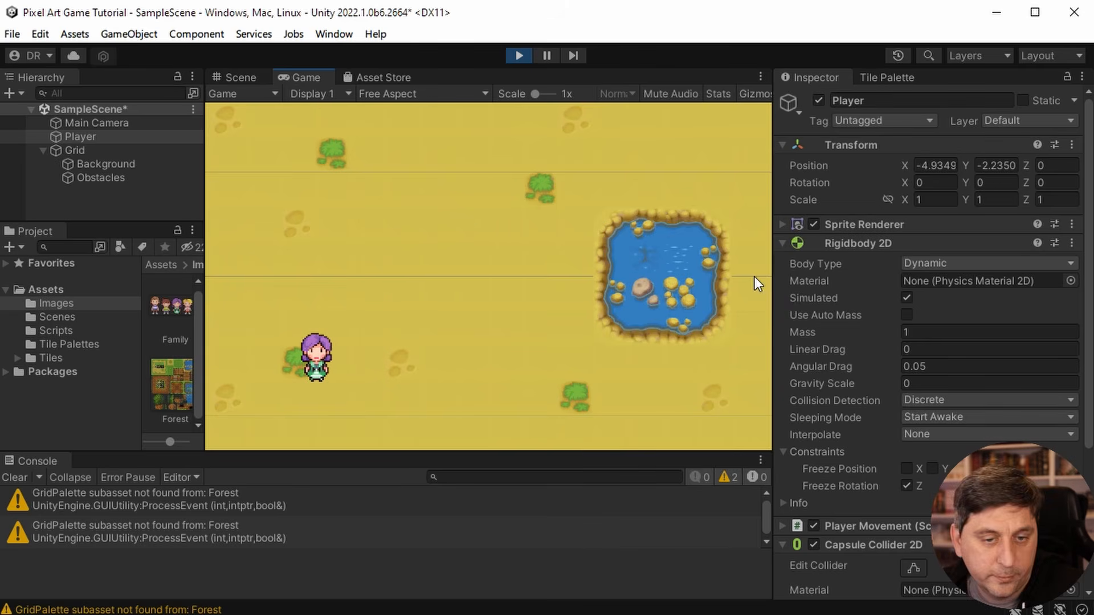
{"action": "key", "text": "Right"}
{"action": "key", "text": "Up"}
{"action": "key", "text": "Up"}
{"action": "key", "text": "Left"}
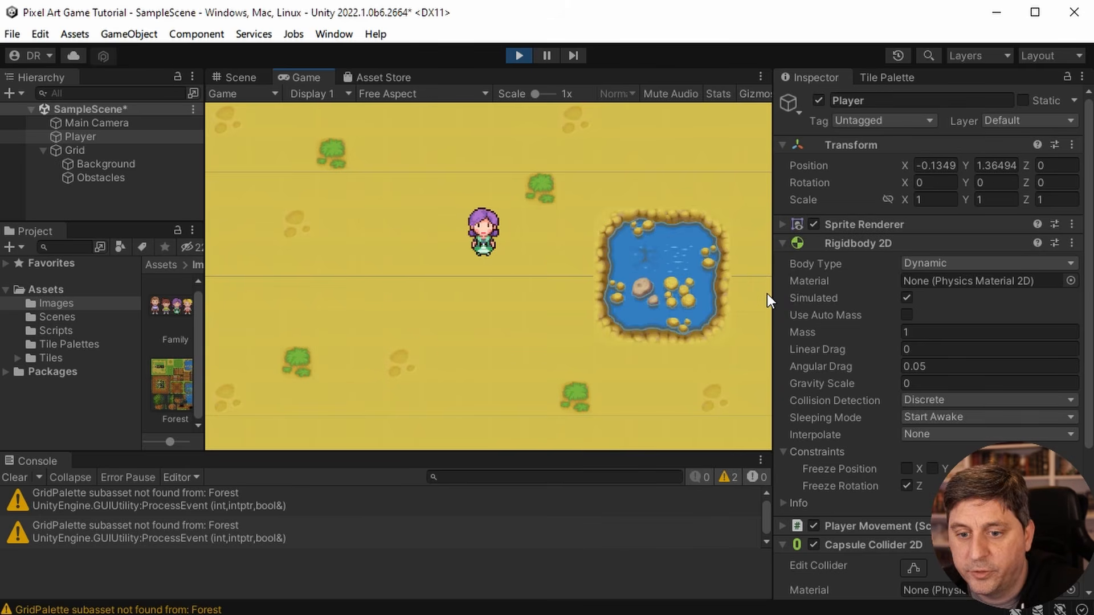
{"action": "key", "text": "Down"}
{"action": "key", "text": "Right"}
{"action": "key", "text": "Left"}
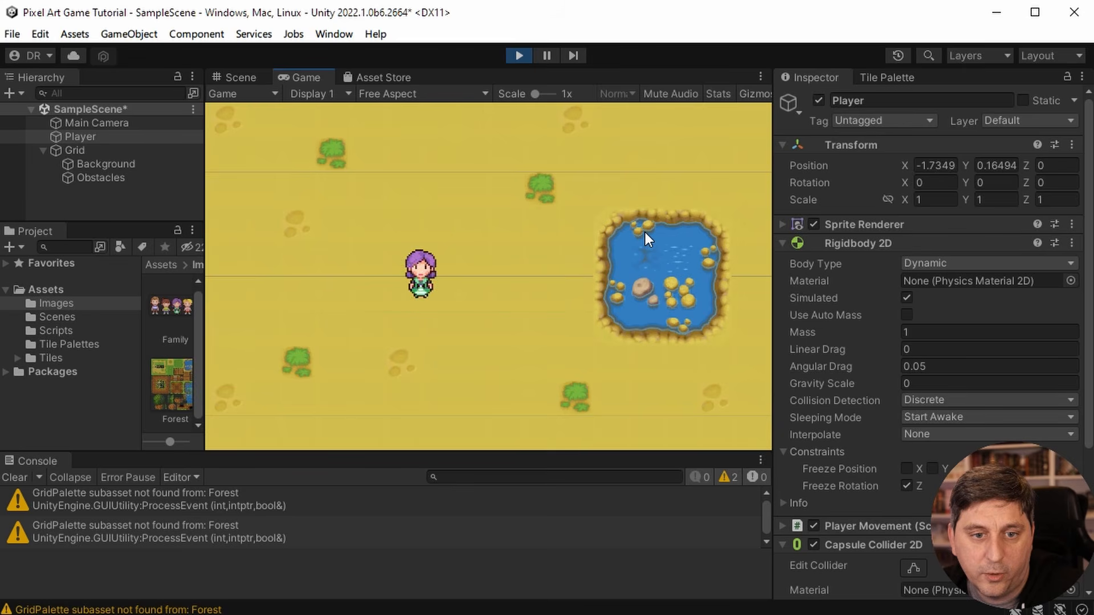
{"action": "key", "text": "Right"}
{"action": "key", "text": "Right"}
{"action": "key", "text": "Up"}
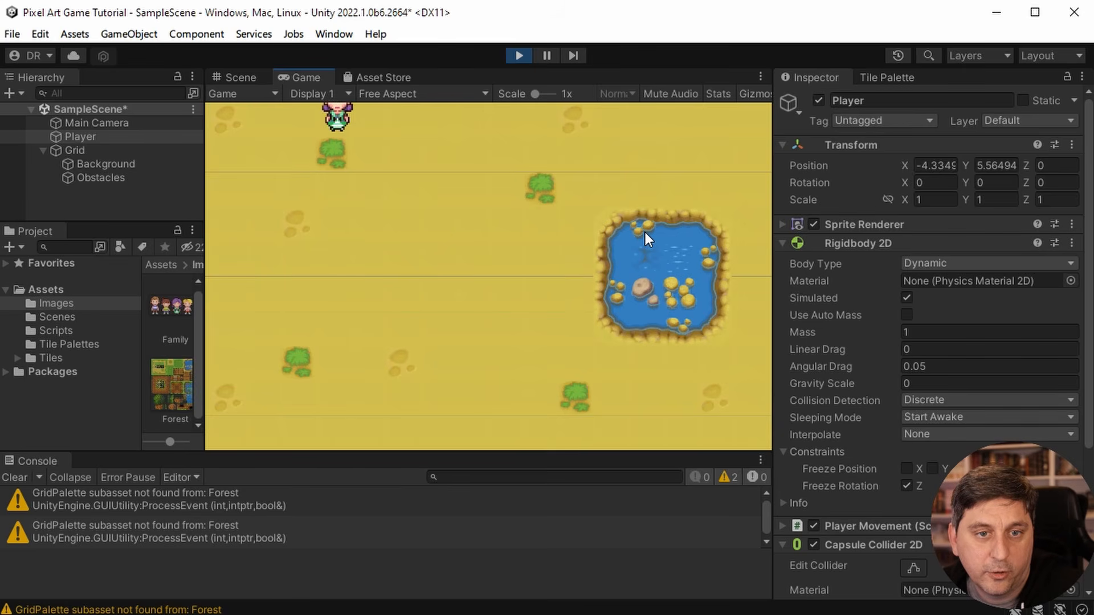
{"action": "key", "text": "Down"}
{"action": "key", "text": "Up"}
{"action": "key", "text": "Right"}
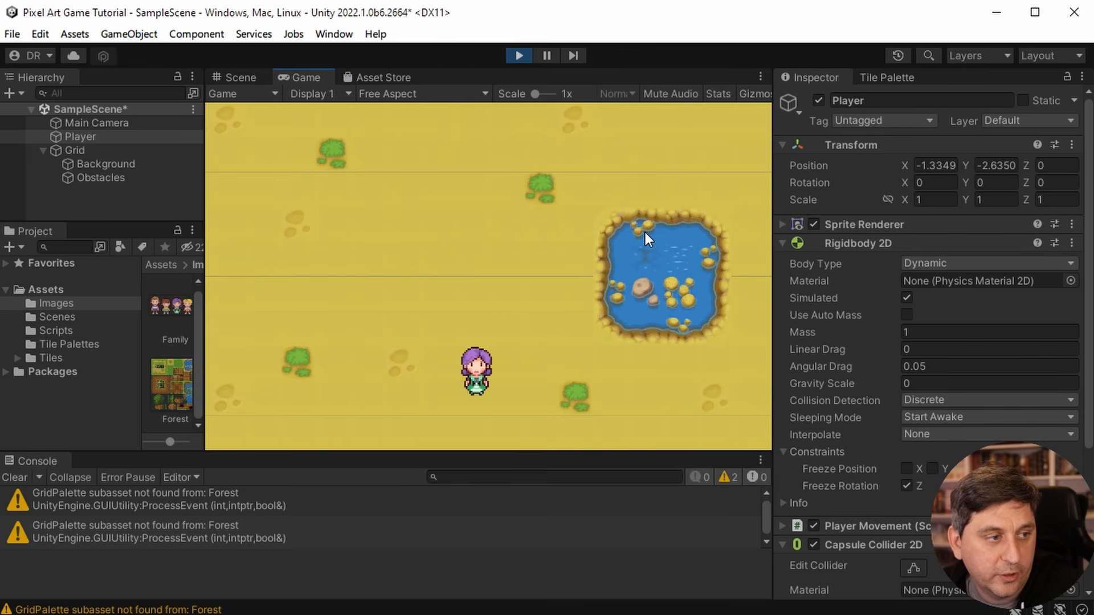
{"action": "key", "text": "Left"}
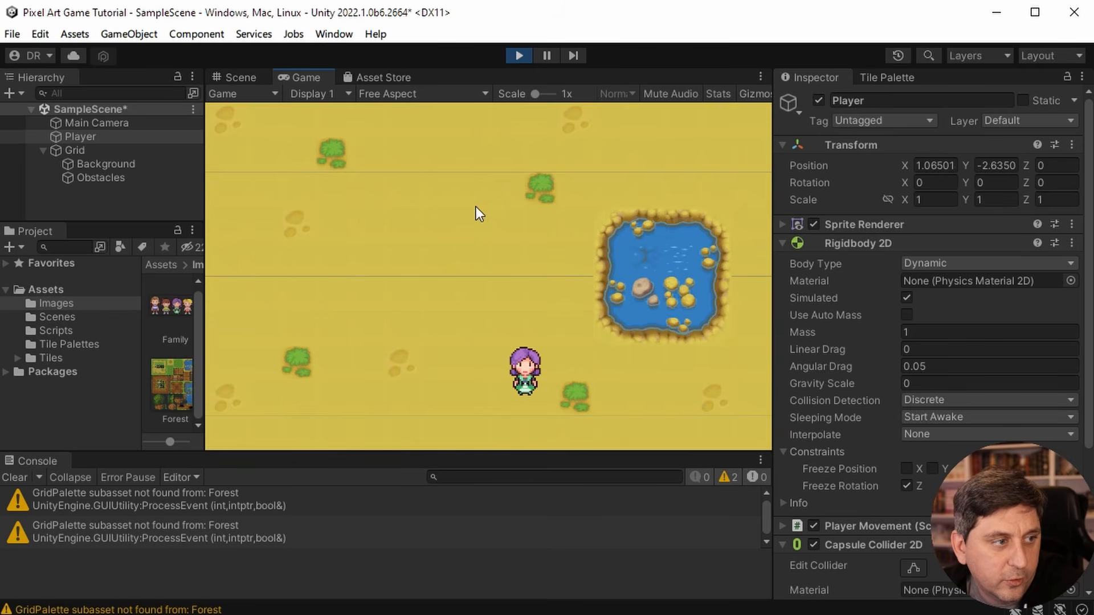
{"action": "key", "text": "Left"}
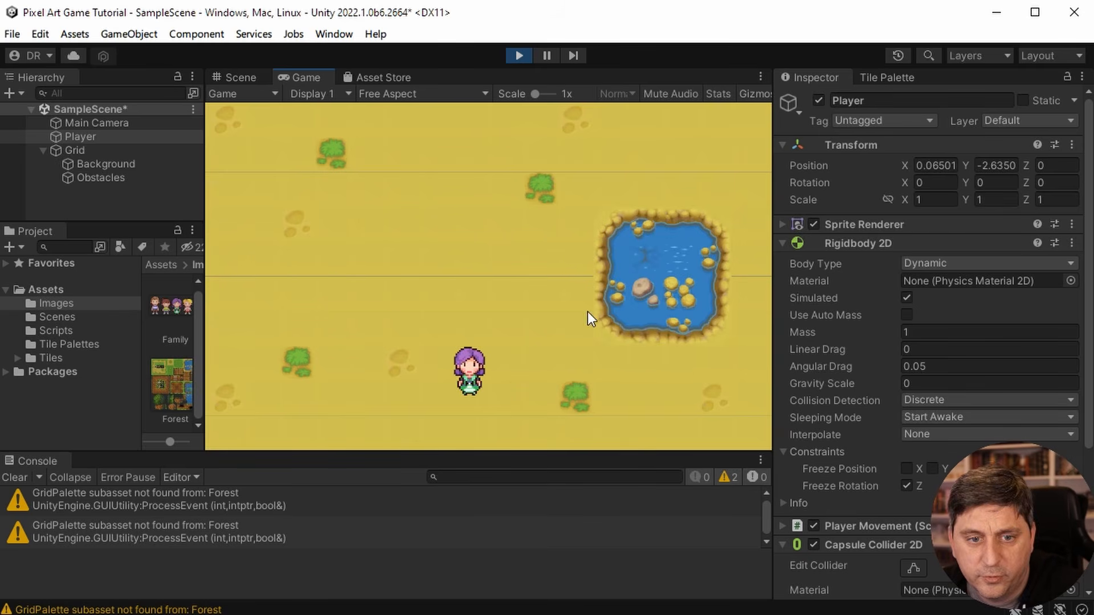
{"action": "key", "text": "Right"}
{"action": "key", "text": "Right"}
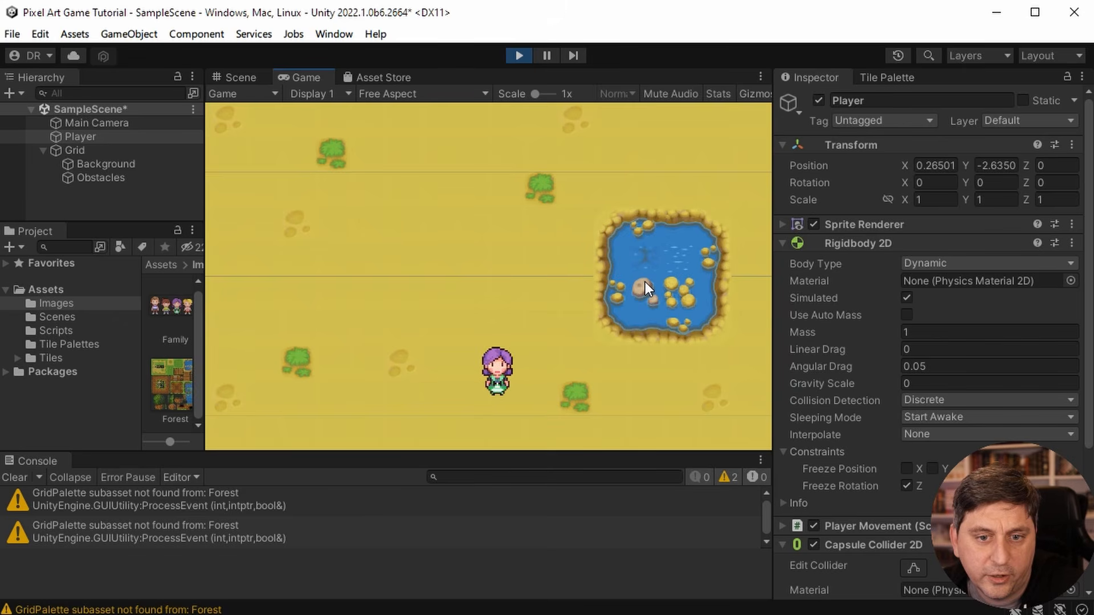
{"action": "key", "text": "Up"}
{"action": "key", "text": "Down"}
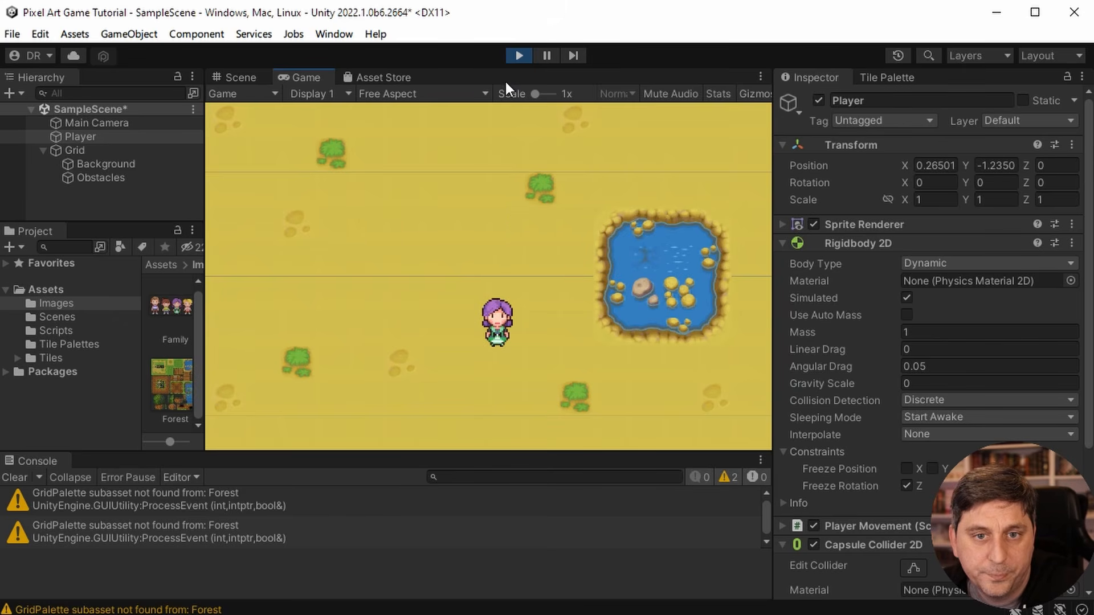
{"action": "key", "text": "Up"}
{"action": "key", "text": "Down"}
{"action": "key", "text": "Left"}
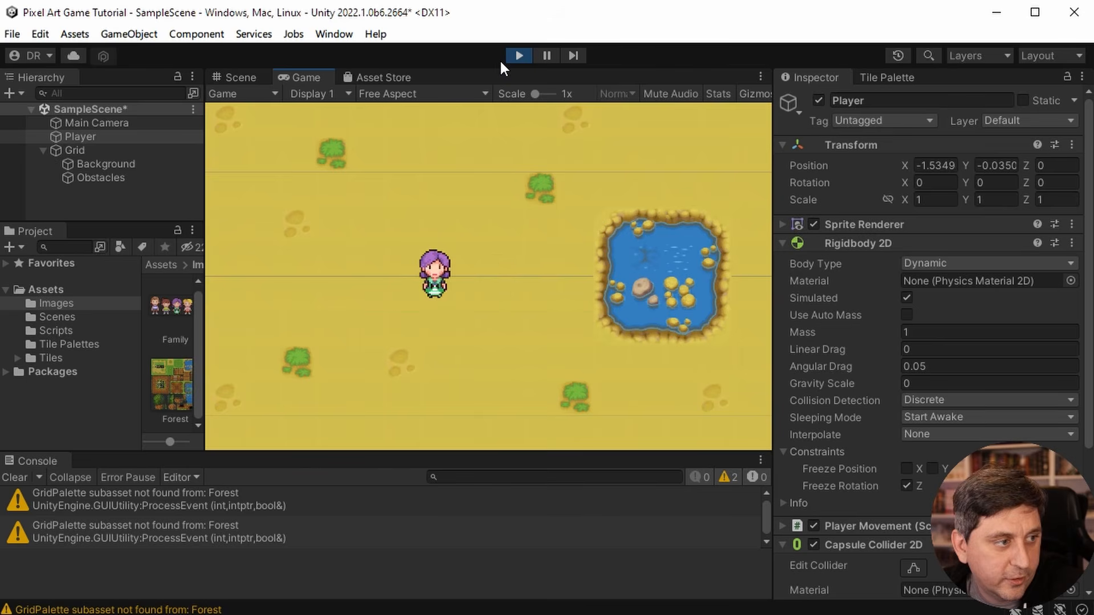
{"action": "key", "text": "Up"}
{"action": "key", "text": "Down"}
{"action": "key", "text": "Right"}
{"action": "key", "text": "Left"}
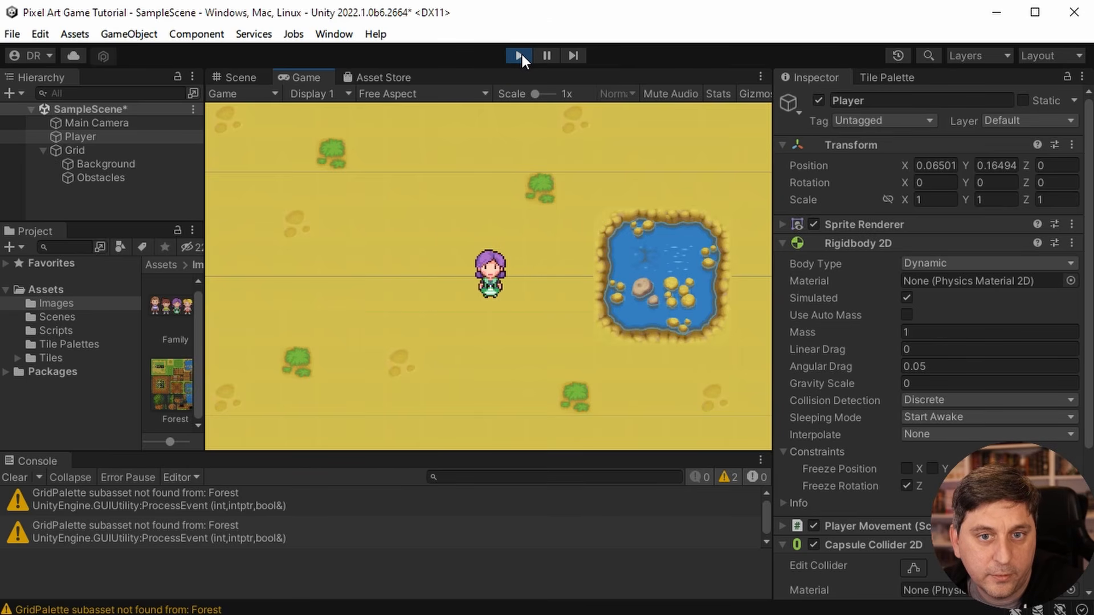
{"action": "left_click", "coordinate": [519, 55]}
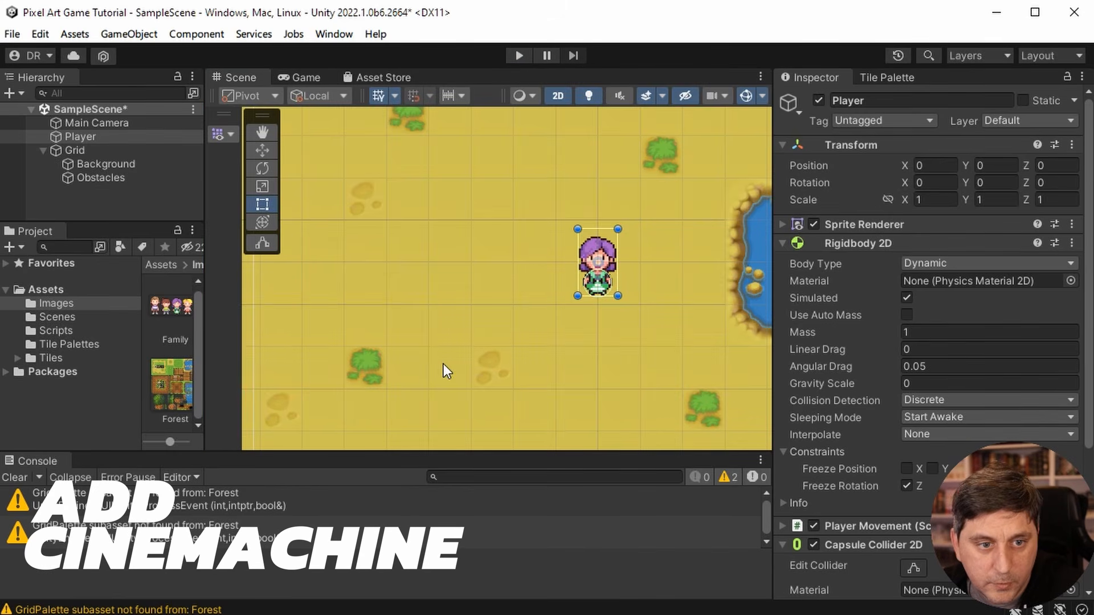
- Collapse the Grid object's children in the hierarchy and open the Package Manager
{"action": "left_click", "coordinate": [49, 139]}
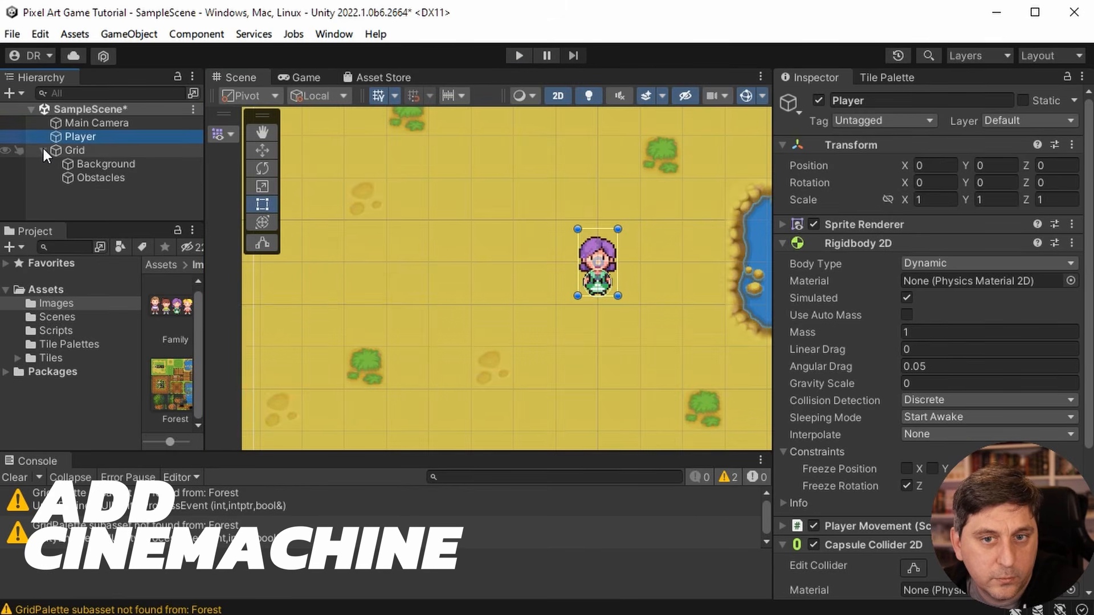
{"action": "left_click", "coordinate": [43, 151]}
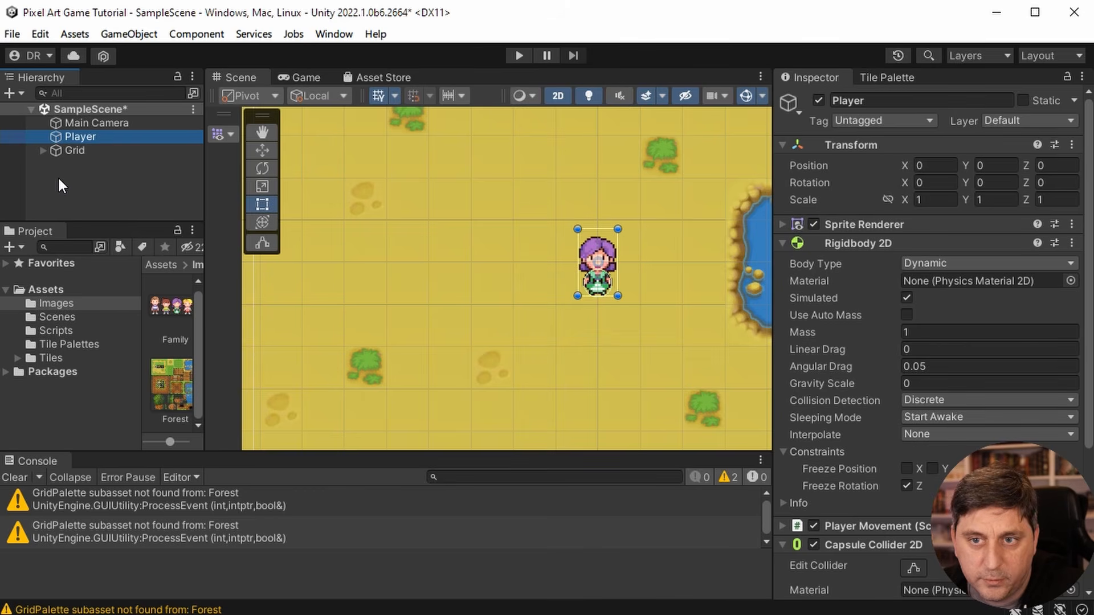
{"action": "left_click", "coordinate": [335, 34]}
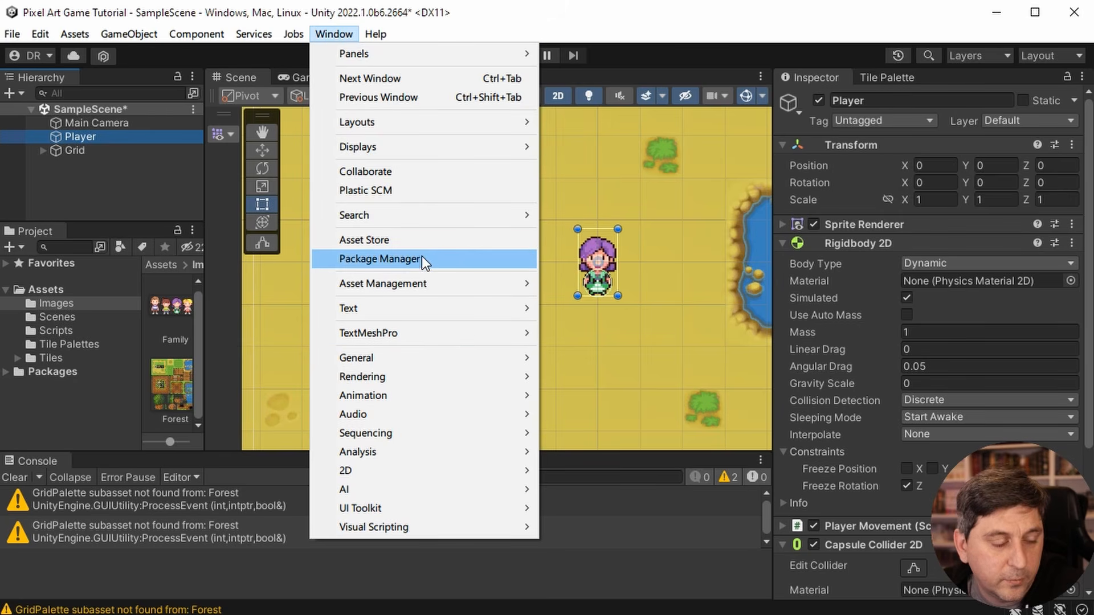
{"action": "mouse_move", "coordinate": [498, 357]}
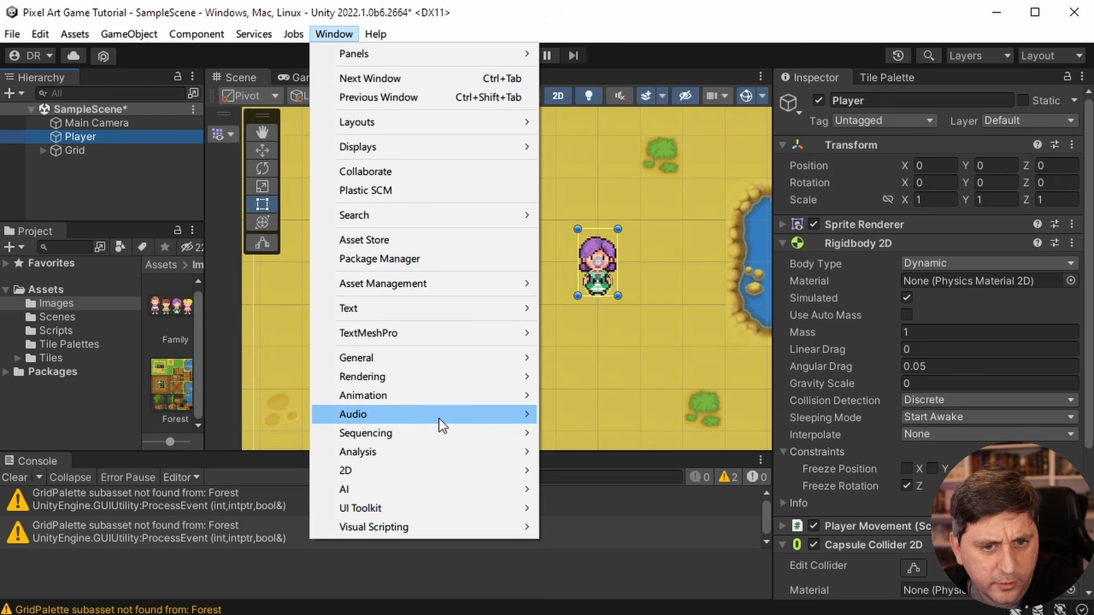
{"action": "left_click", "coordinate": [392, 261]}
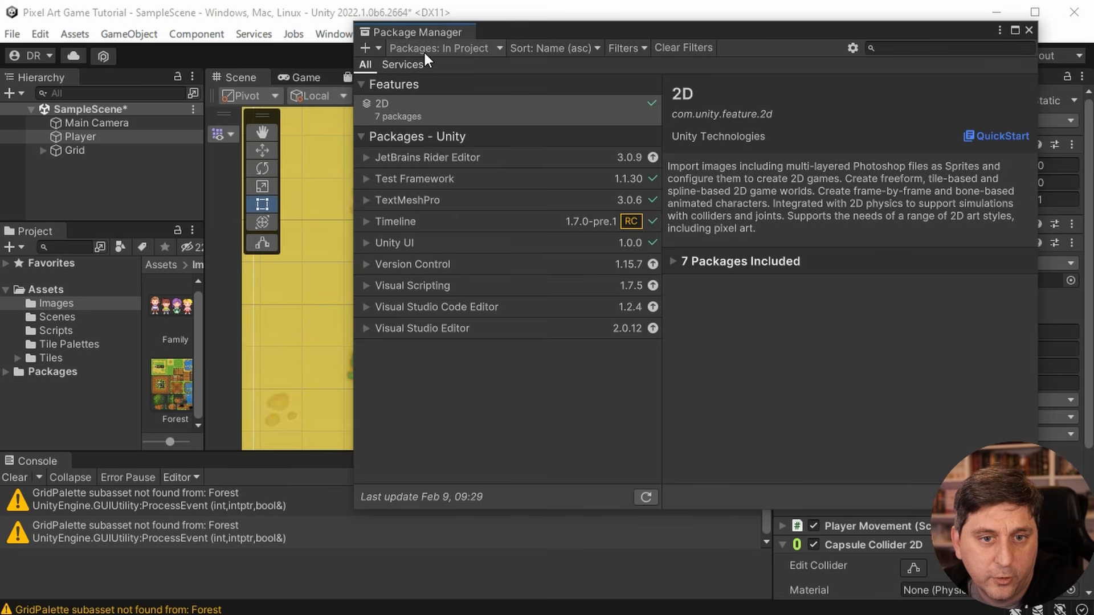
- Search the Unity Registry packages for "cinemachin", select Cinemachine, and reposition the Package Manager to reveal its install option
{"action": "left_click", "coordinate": [483, 49]}
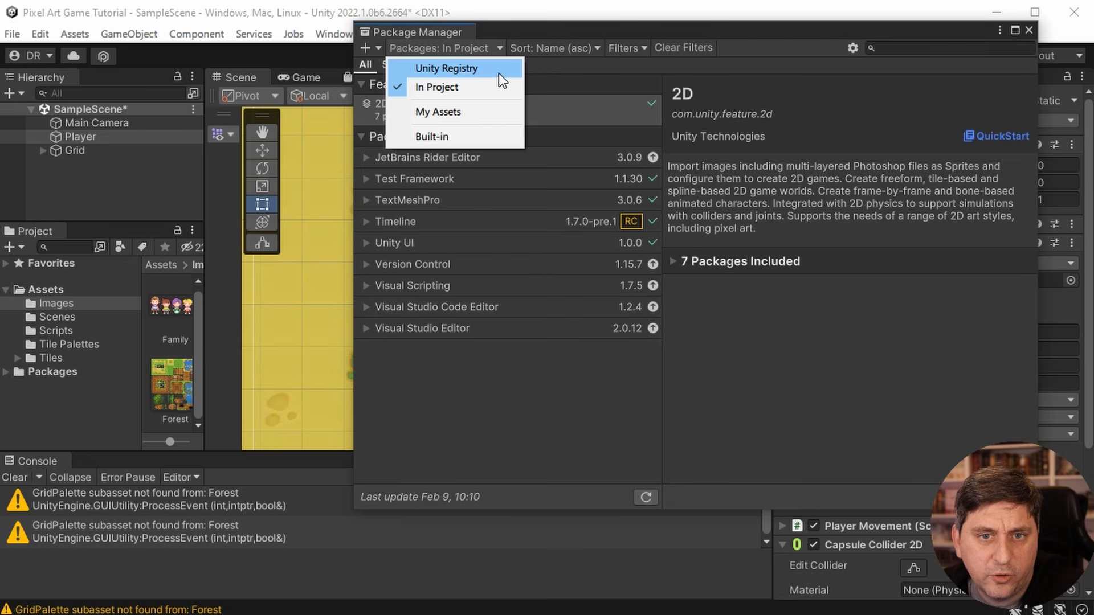
{"action": "left_click", "coordinate": [493, 69]}
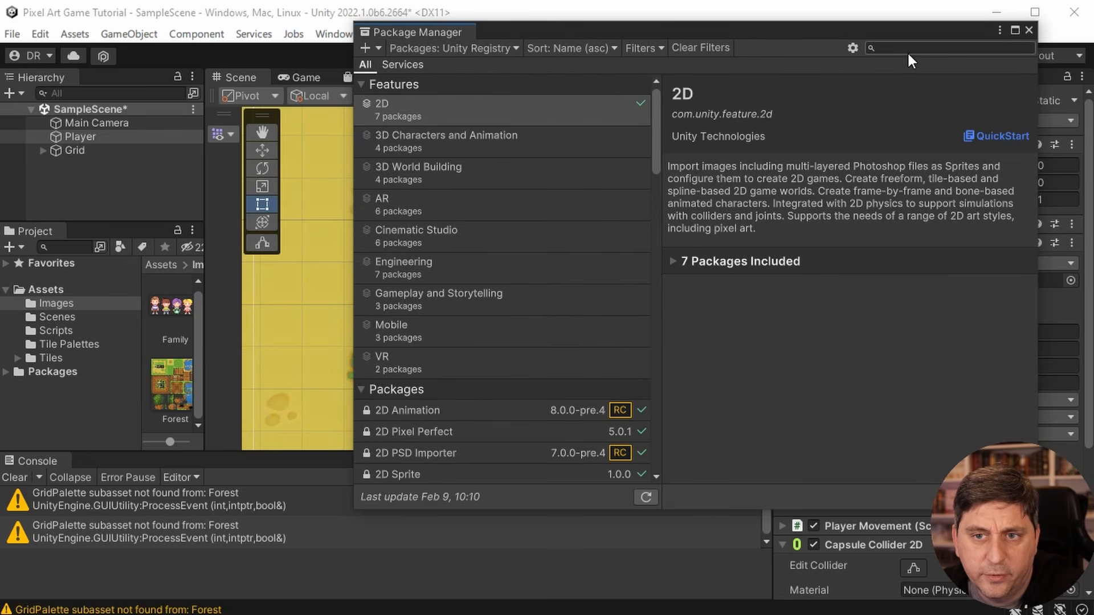
{"action": "type", "text": "c"}
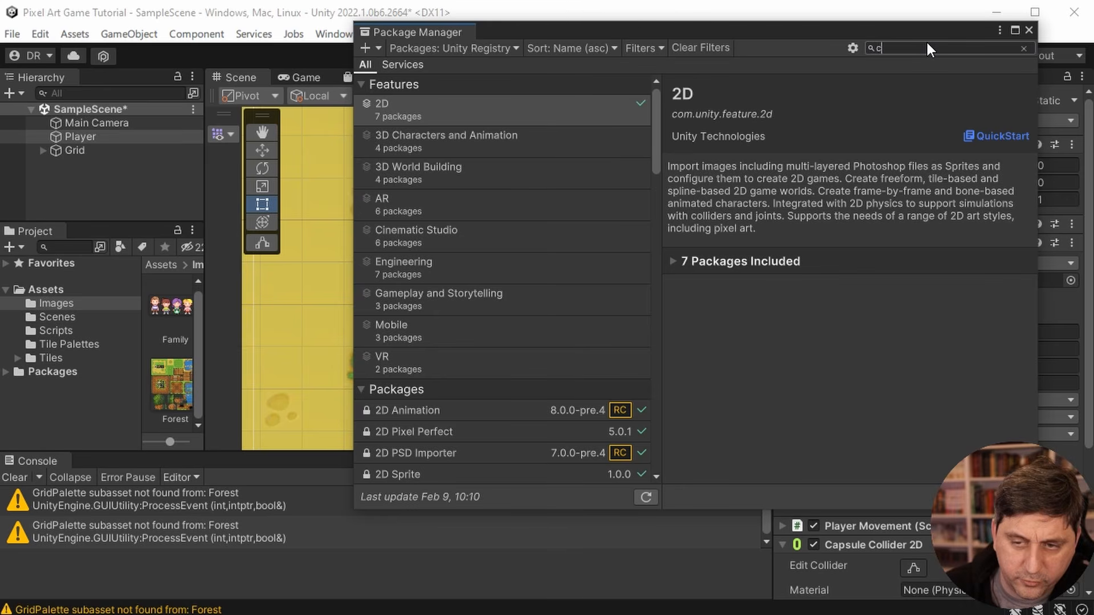
{"action": "type", "text": "inemachin"}
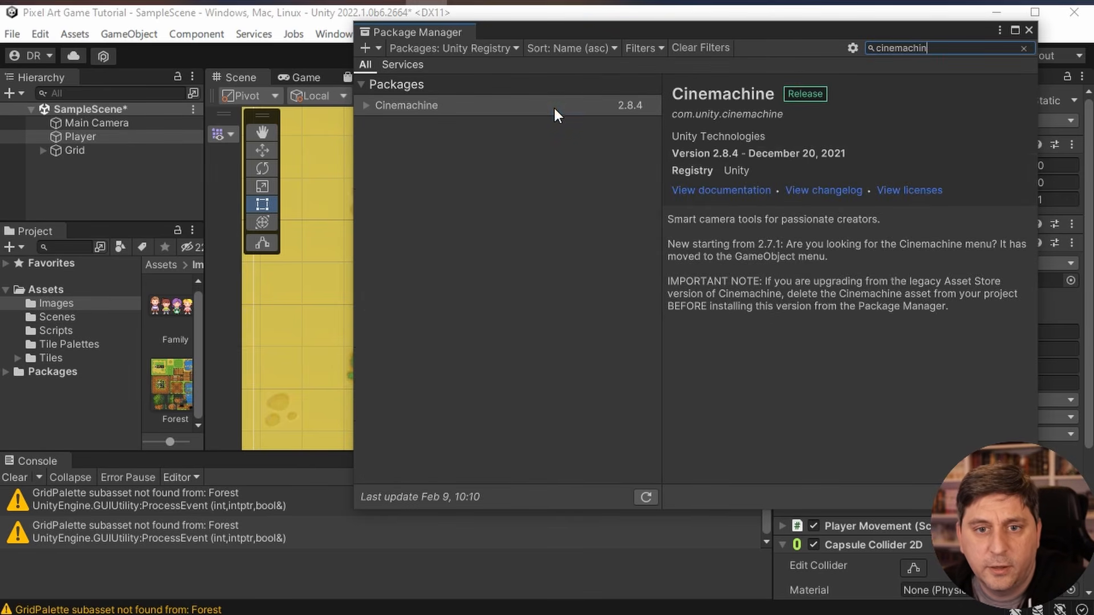
{"action": "left_click", "coordinate": [553, 106]}
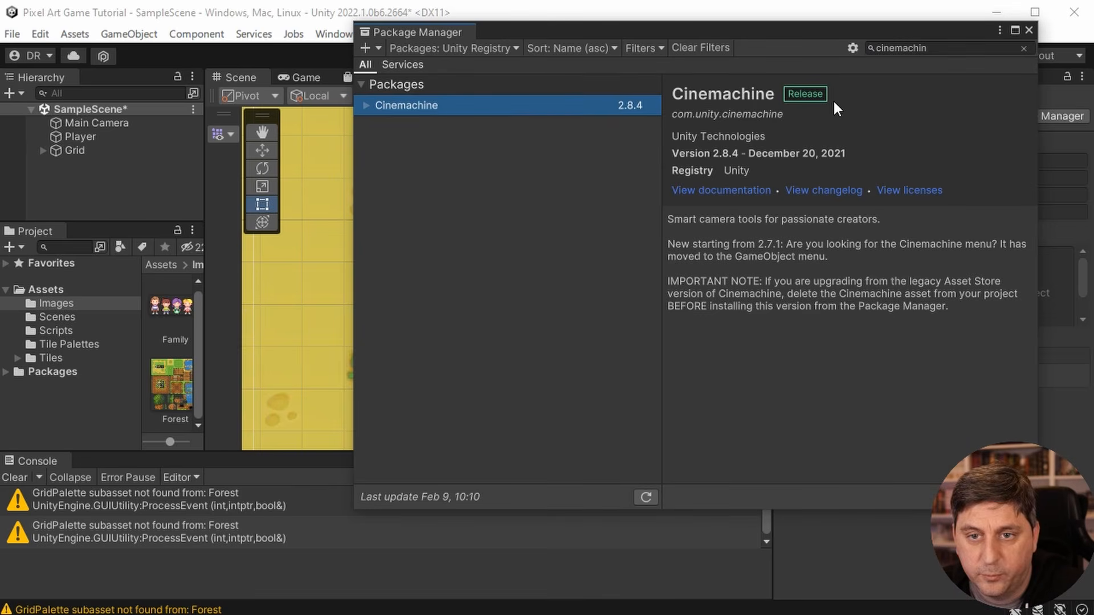
{"action": "left_click_drag", "start_coordinate": [818, 31], "coordinate": [640, 46]}
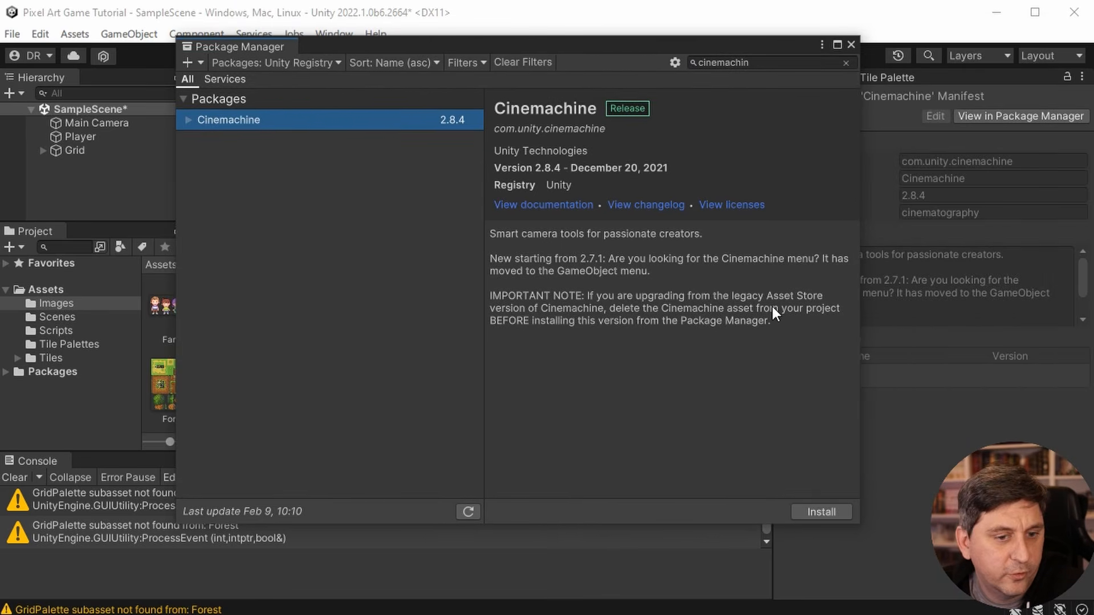
- Install the Cinemachine 2.8.4 package and close the Package Manager
{"action": "left_click", "coordinate": [824, 512]}
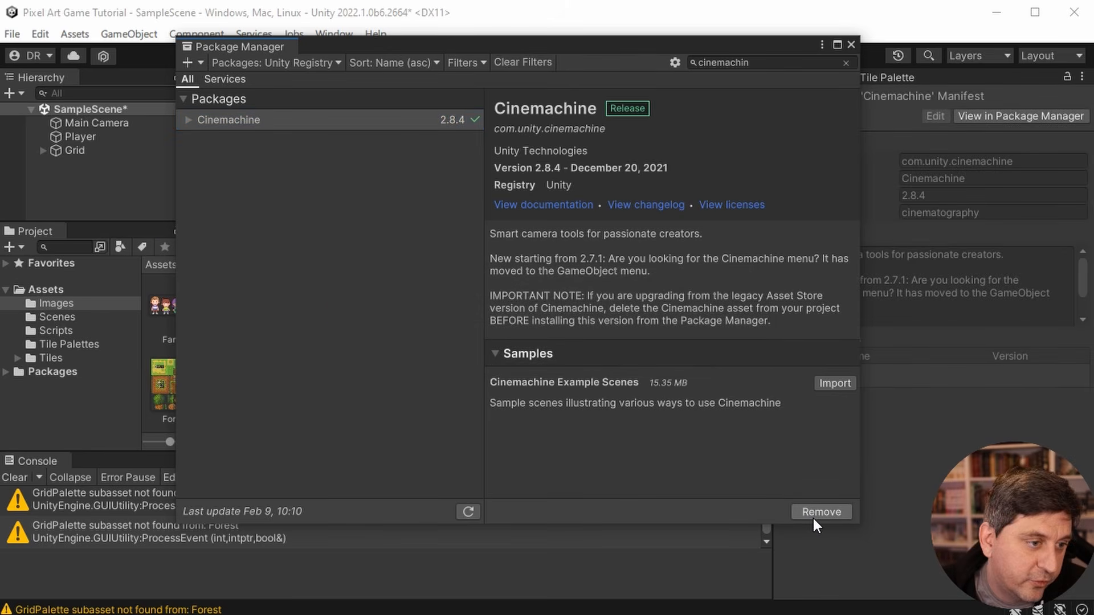
{"action": "left_click", "coordinate": [850, 44]}
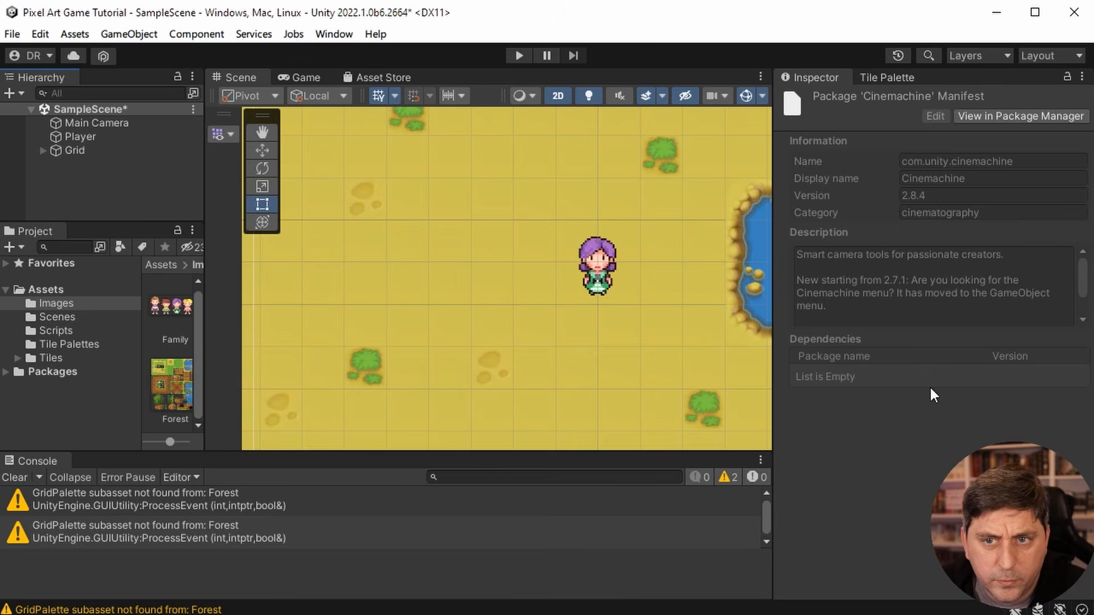
{"action": "left_click", "coordinate": [334, 34]}
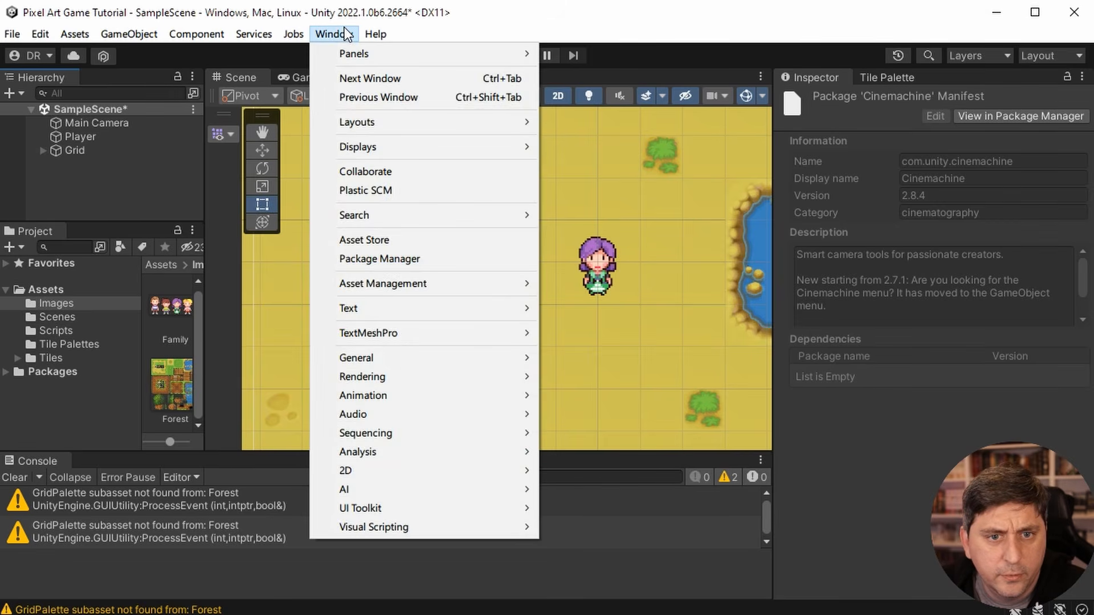
{"action": "left_click", "coordinate": [493, 17]}
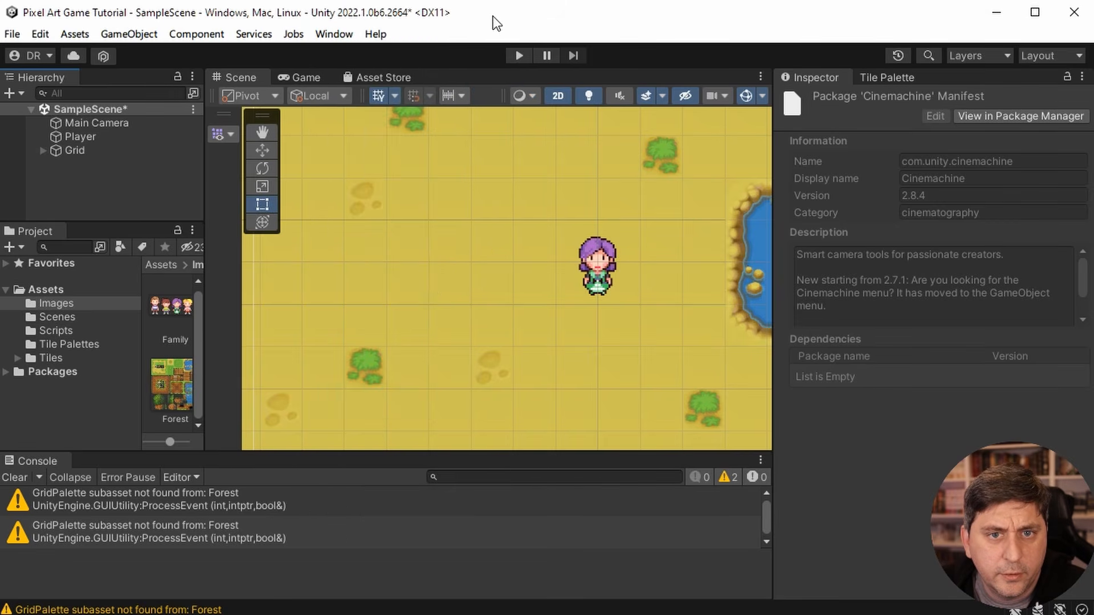
- Create a Cinemachine Virtual Camera at the scene's root level, keeping its default name
{"action": "left_click", "coordinate": [97, 191]}
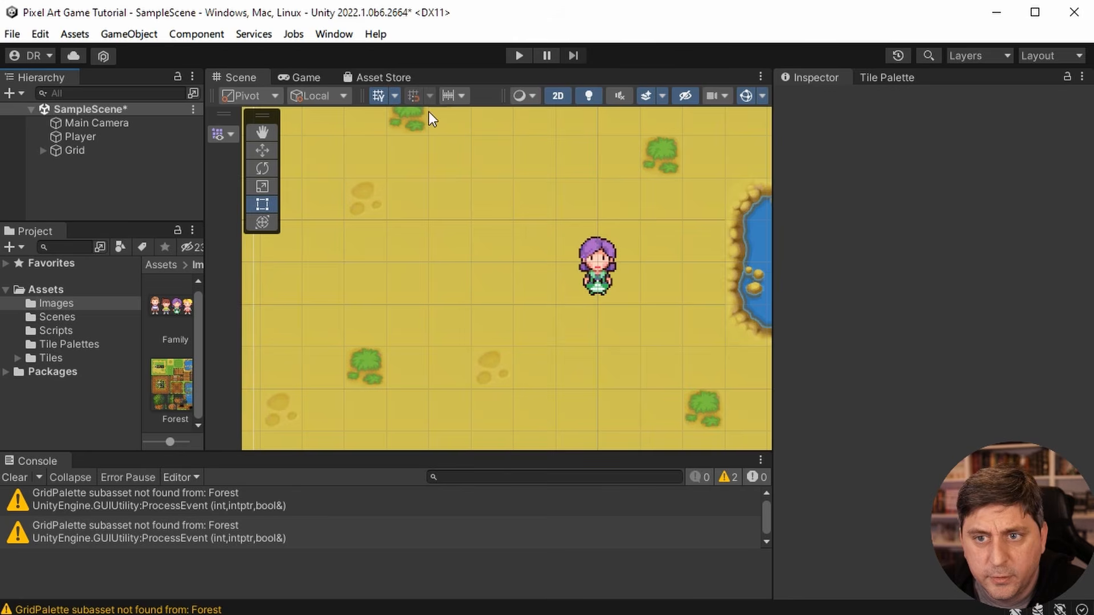
{"action": "right_click", "coordinate": [73, 200]}
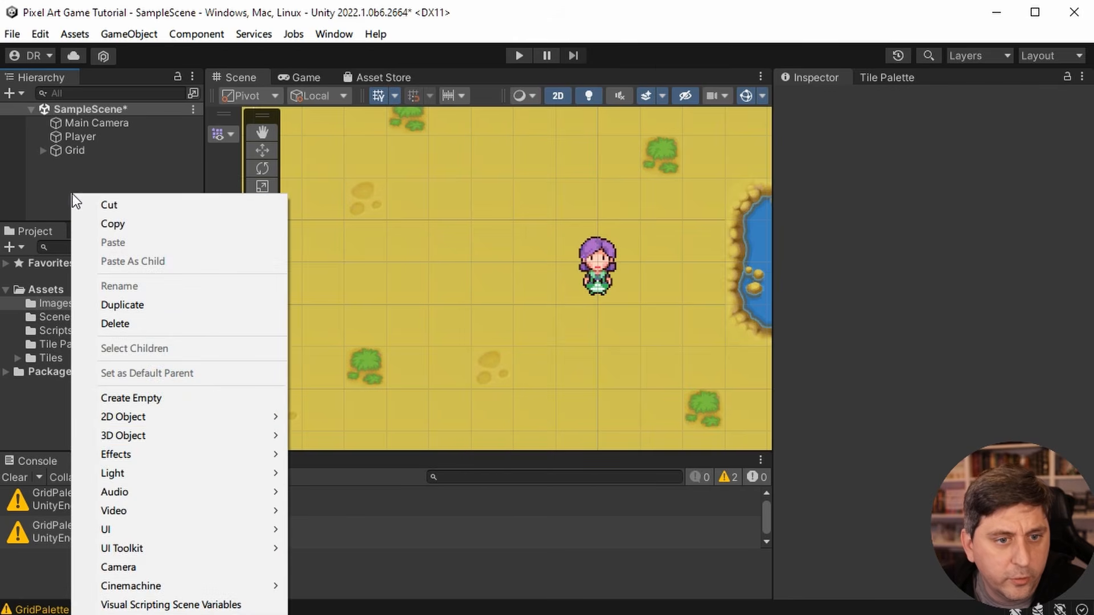
{"action": "mouse_move", "coordinate": [197, 586]}
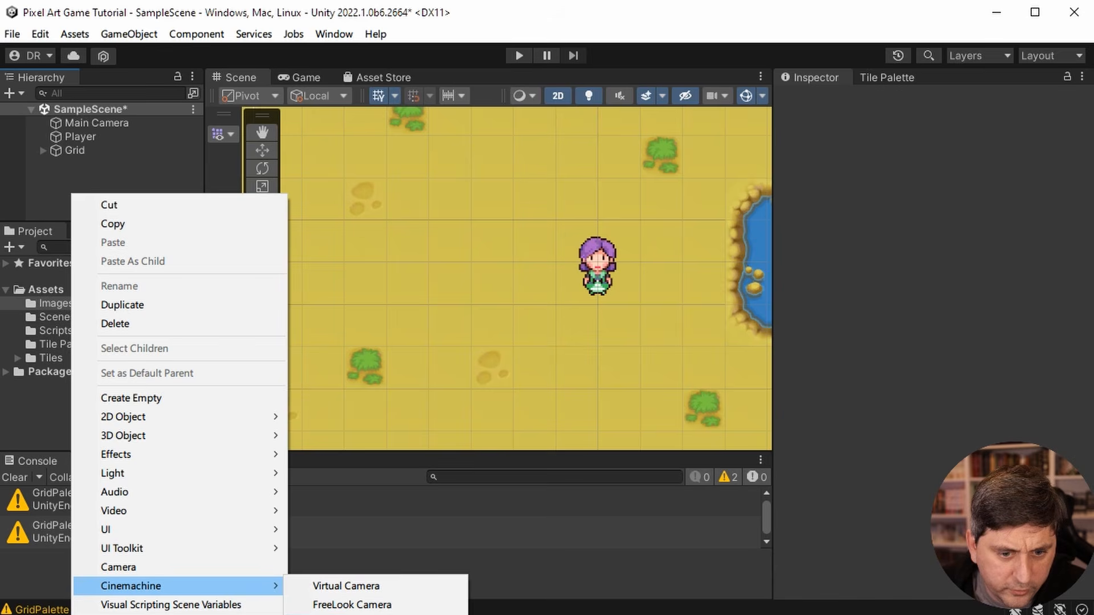
{"action": "left_click", "coordinate": [399, 586]}
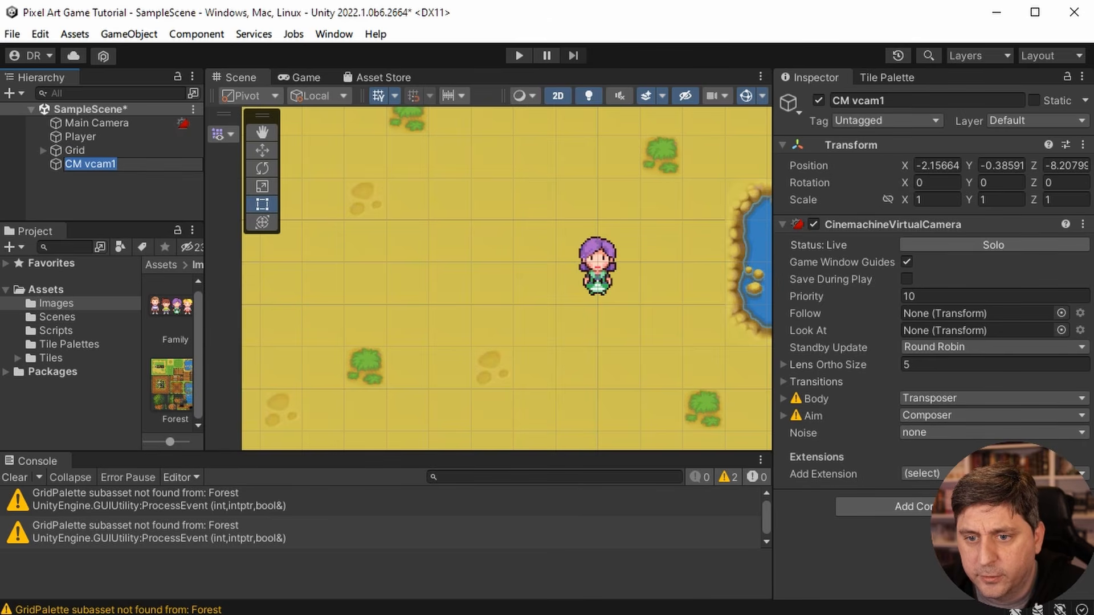
{"action": "left_click", "coordinate": [1003, 550]}
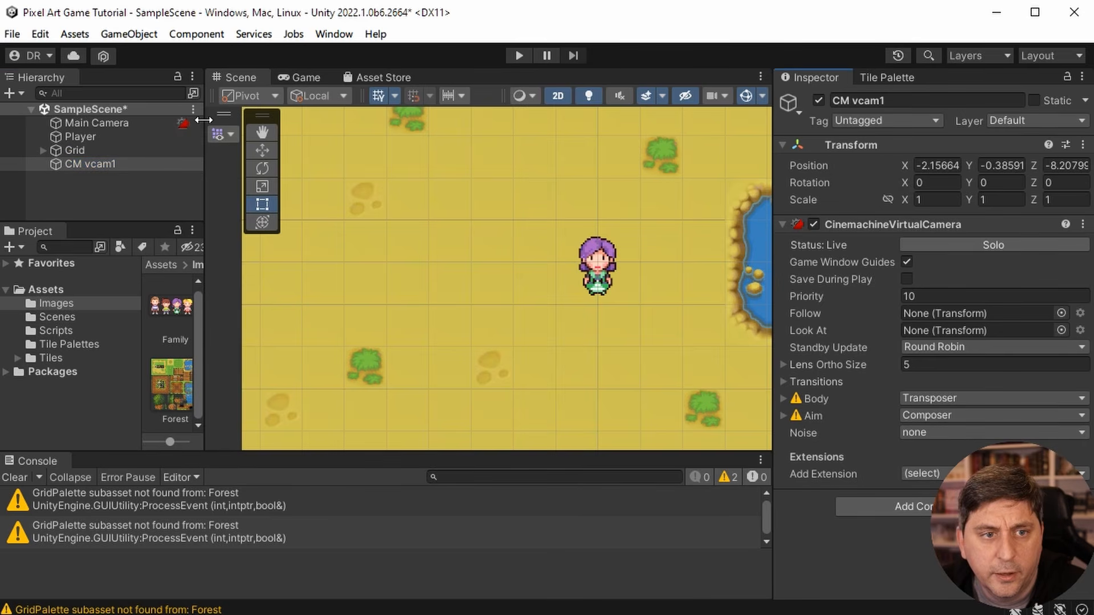
- Set the Update Method of the Main Camera's CinemachineBrain component to Late Update
{"action": "left_click", "coordinate": [101, 125]}
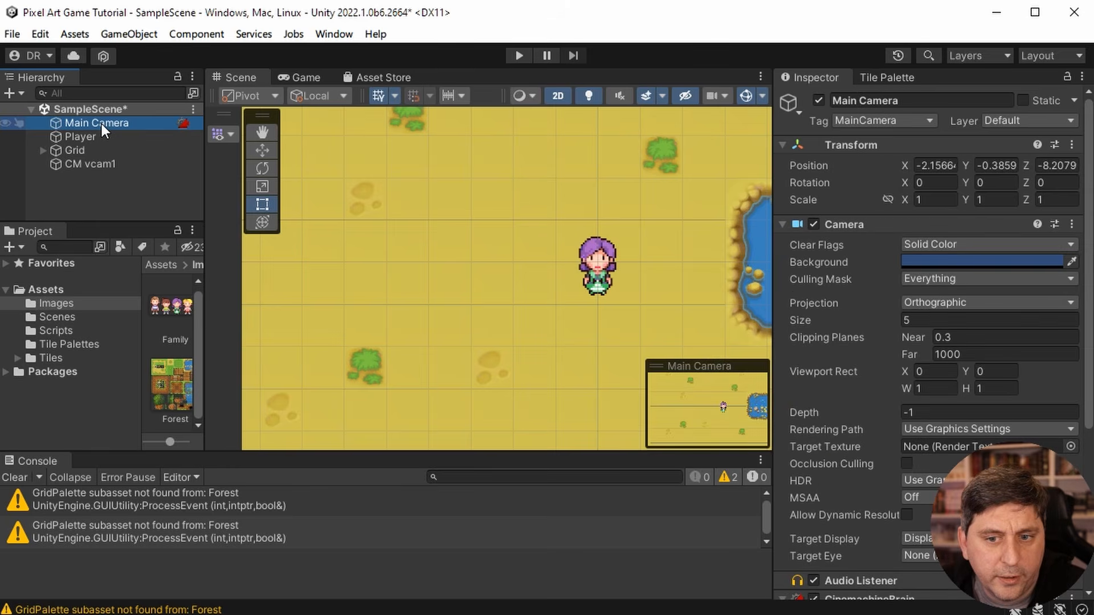
{"action": "scroll", "coordinate": [827, 507], "scroll_direction": "down", "scroll_amount": 5}
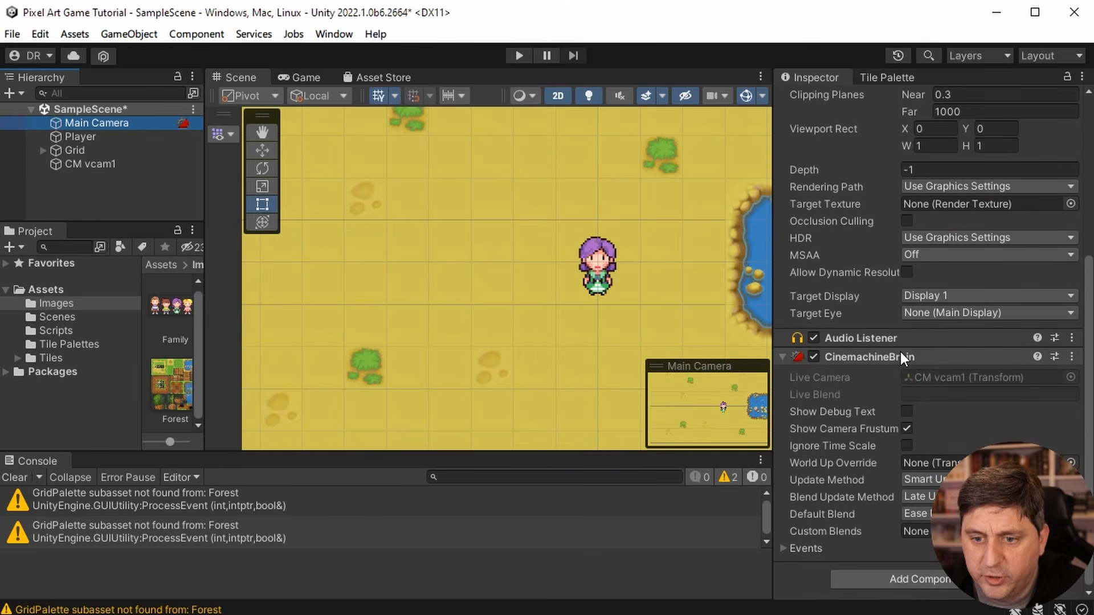
{"action": "left_click", "coordinate": [937, 480]}
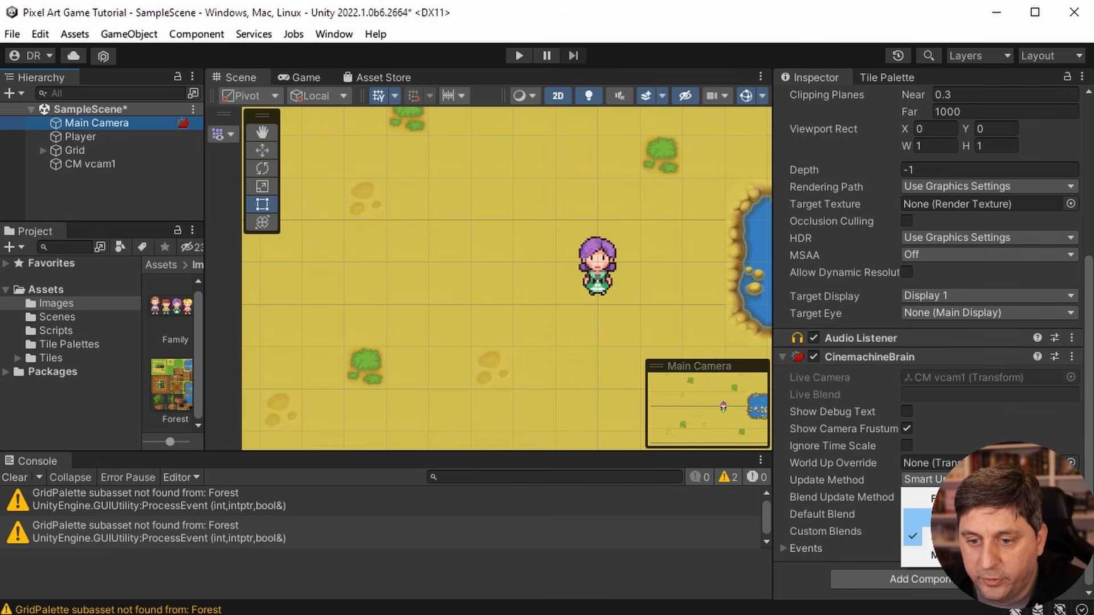
{"action": "left_click", "coordinate": [923, 514]}
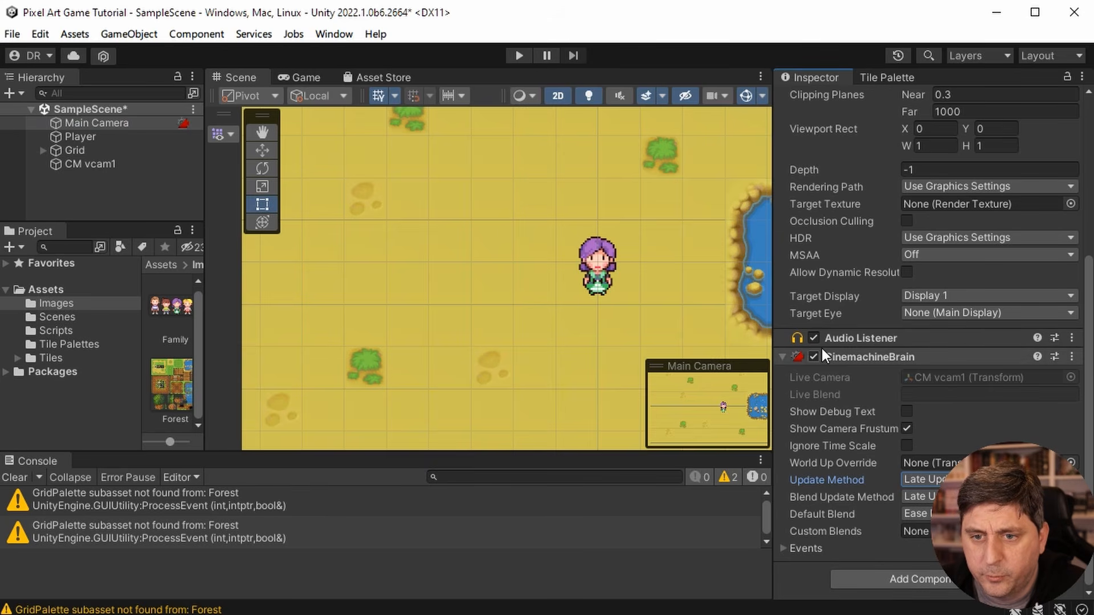
{"action": "scroll", "coordinate": [852, 434], "scroll_direction": "up", "scroll_amount": 2}
{"action": "scroll", "coordinate": [853, 434], "scroll_direction": "up", "scroll_amount": 2}
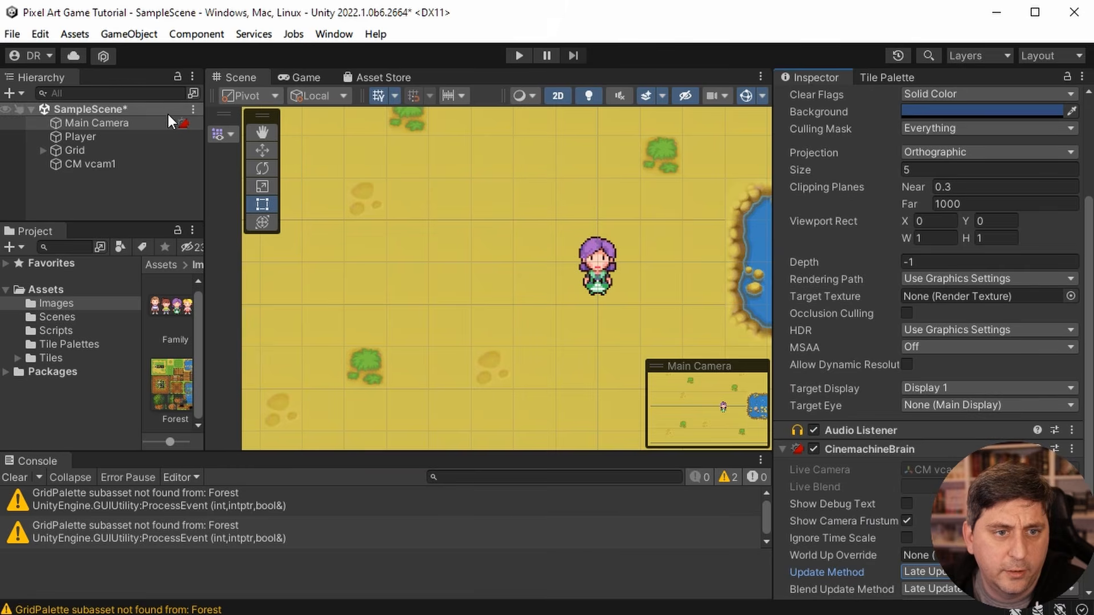
- Assign the Player as the Follow target of CM vcam1 and start a play test
{"action": "left_click", "coordinate": [90, 163]}
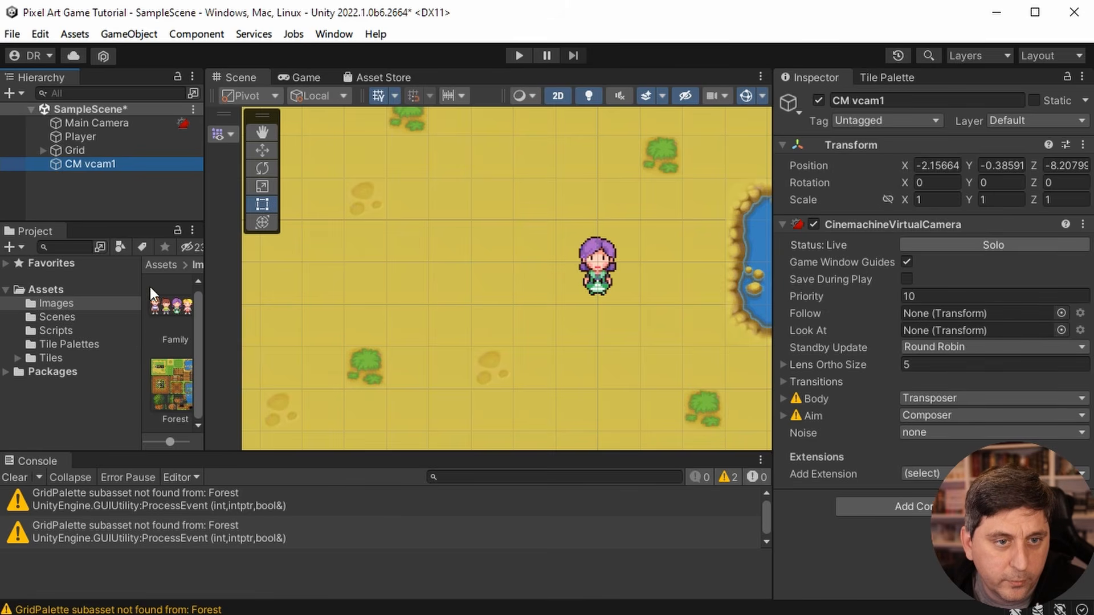
{"action": "left_click_drag", "start_coordinate": [81, 139], "coordinate": [970, 314]}
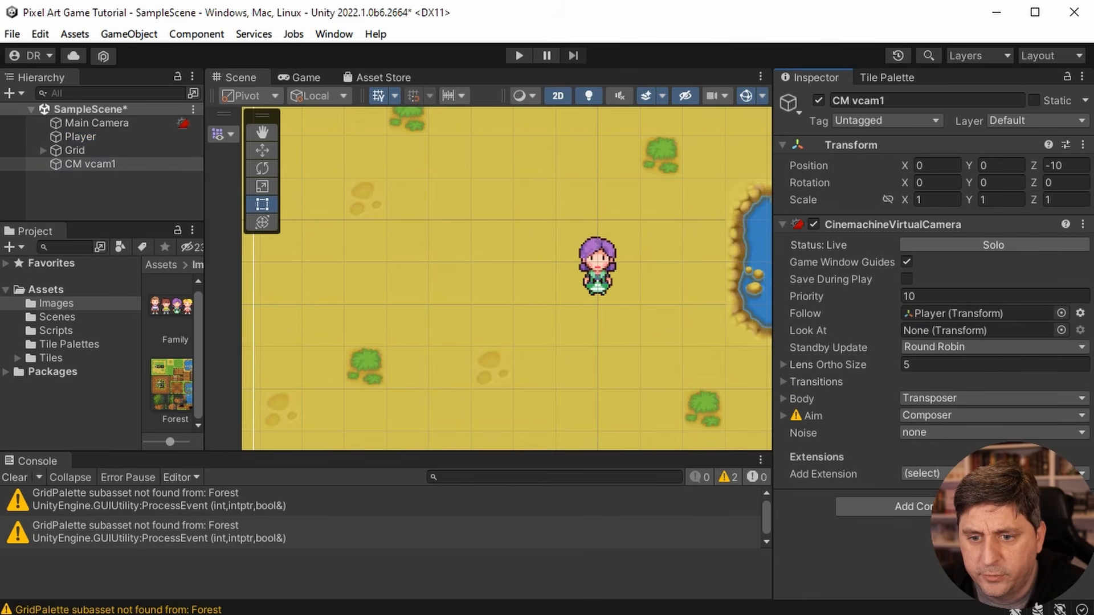
{"action": "left_click", "coordinate": [516, 55]}
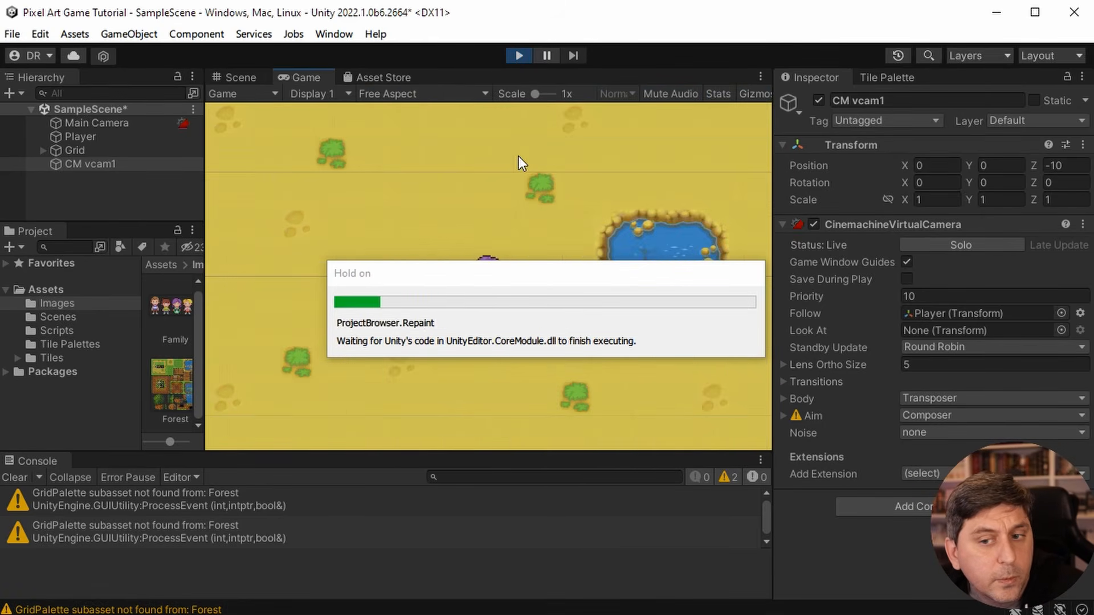
- Walk the player around the map's edges and the pond to check how the virtual camera follows, and end the play test
{"action": "key", "text": "Left"}
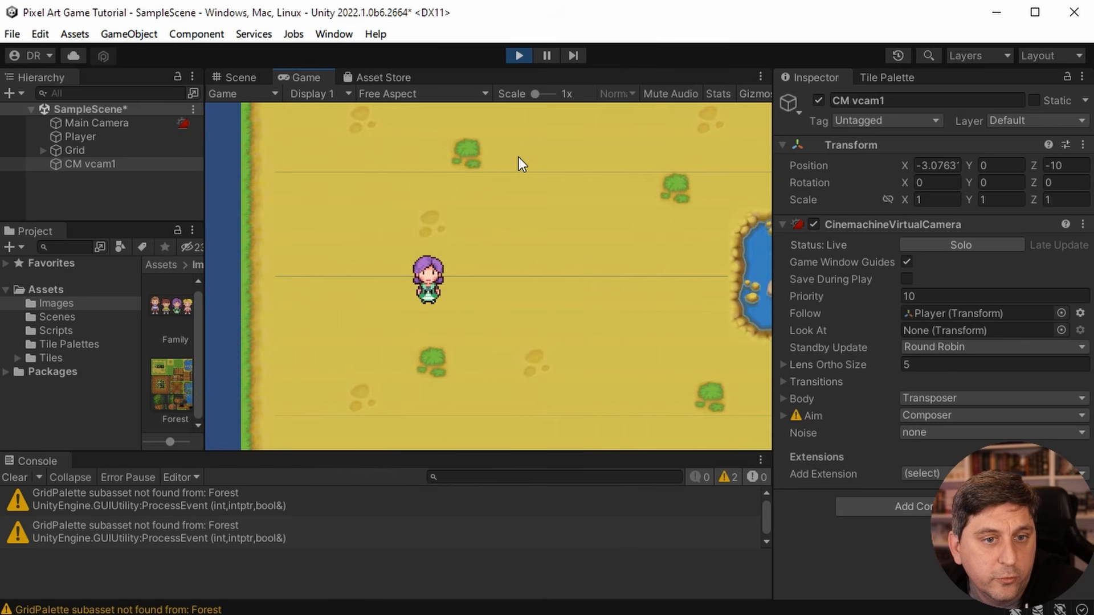
{"action": "key", "text": "Right"}
{"action": "key", "text": "Up"}
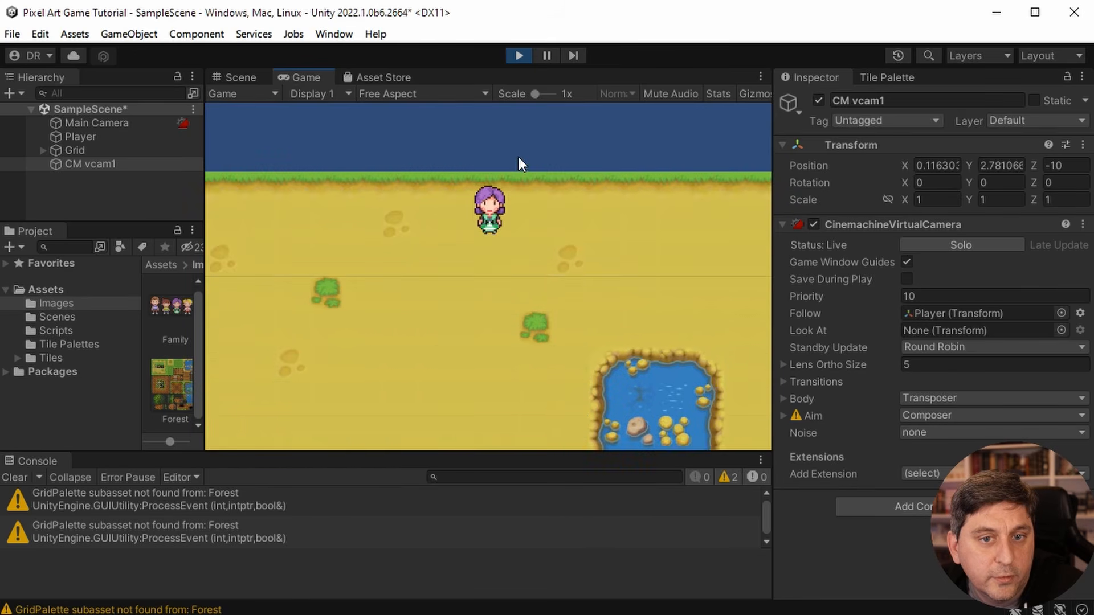
{"action": "key", "text": "Right"}
{"action": "key", "text": "Down"}
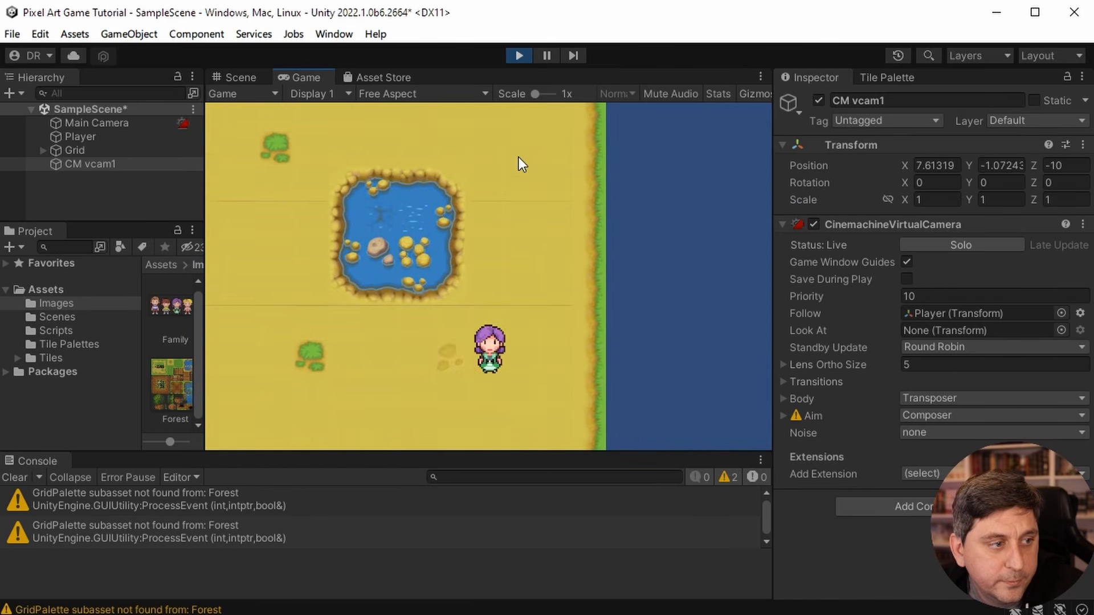
{"action": "key", "text": "Left"}
{"action": "key", "text": "Up"}
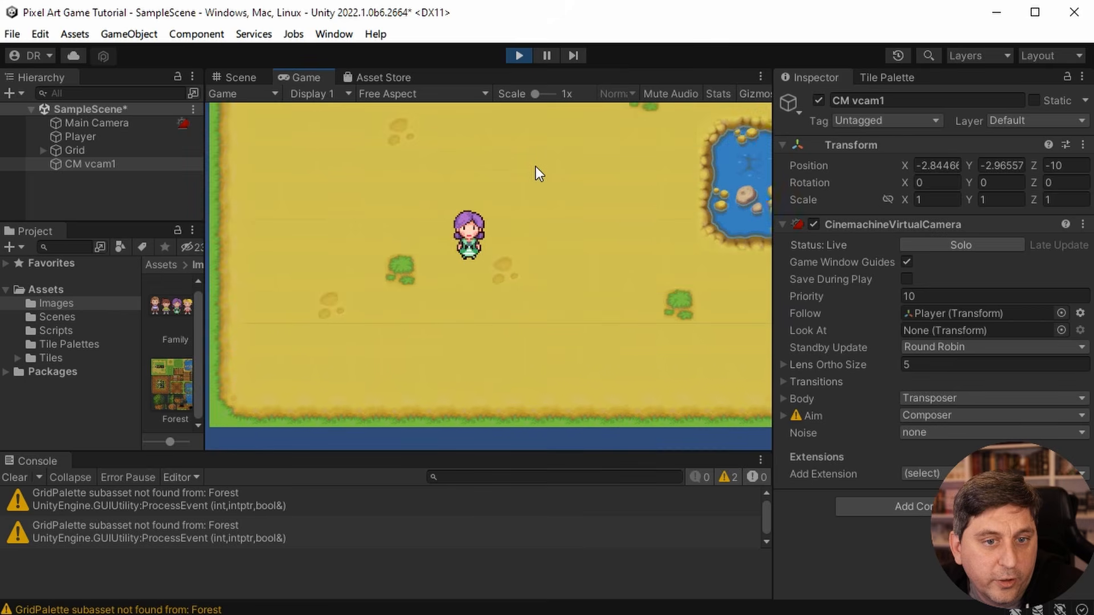
{"action": "key", "text": "Left"}
{"action": "key", "text": "Down"}
{"action": "key", "text": "Up"}
{"action": "key", "text": "Up"}
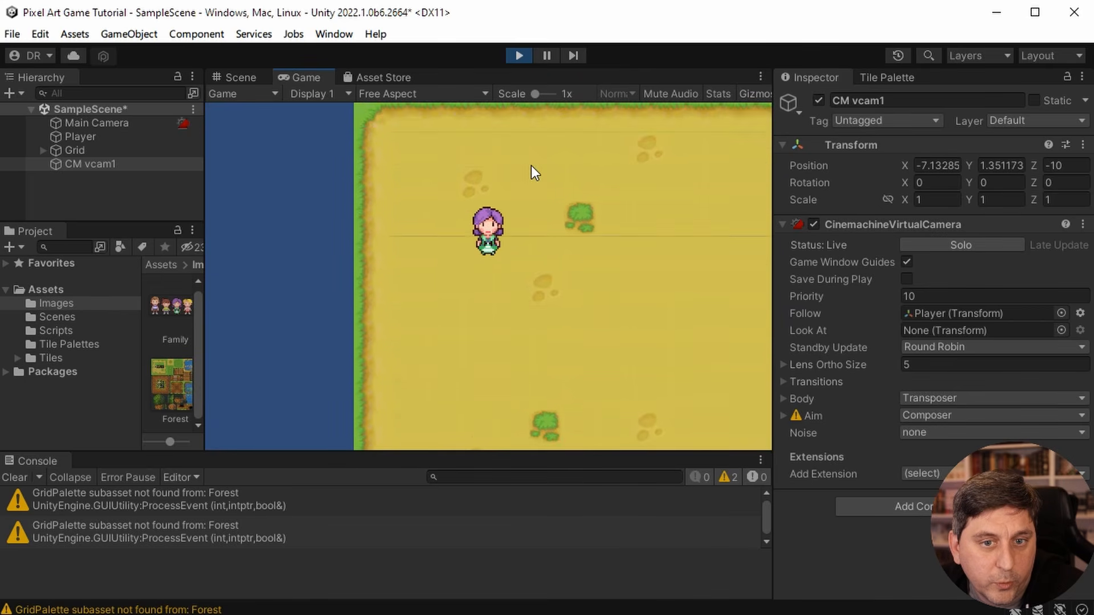
{"action": "key", "text": "Right"}
{"action": "key", "text": "Down"}
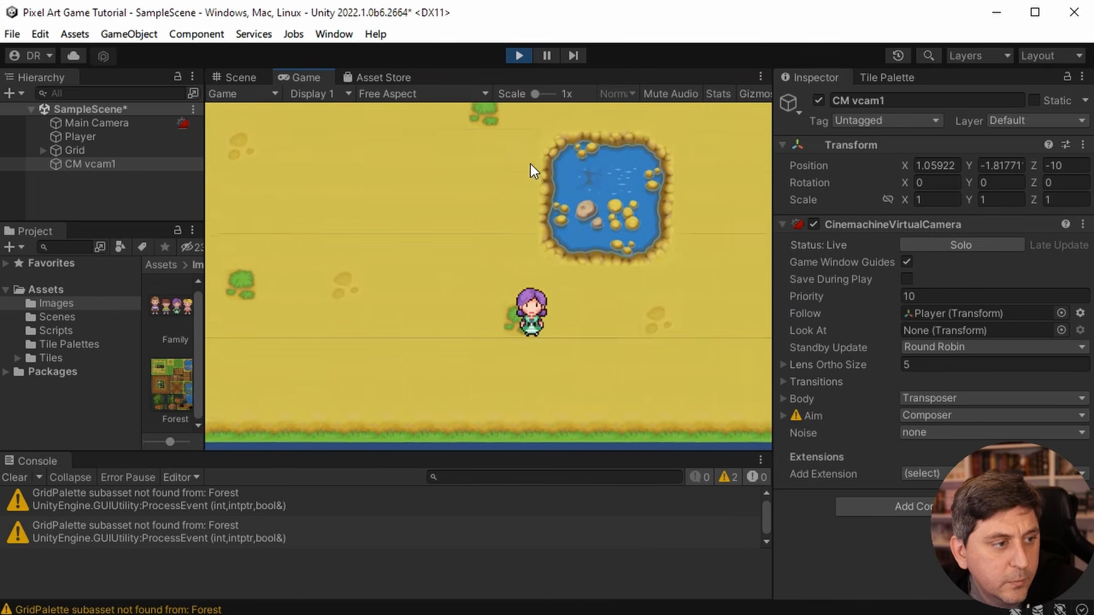
{"action": "key", "text": "Up"}
{"action": "key", "text": "Left"}
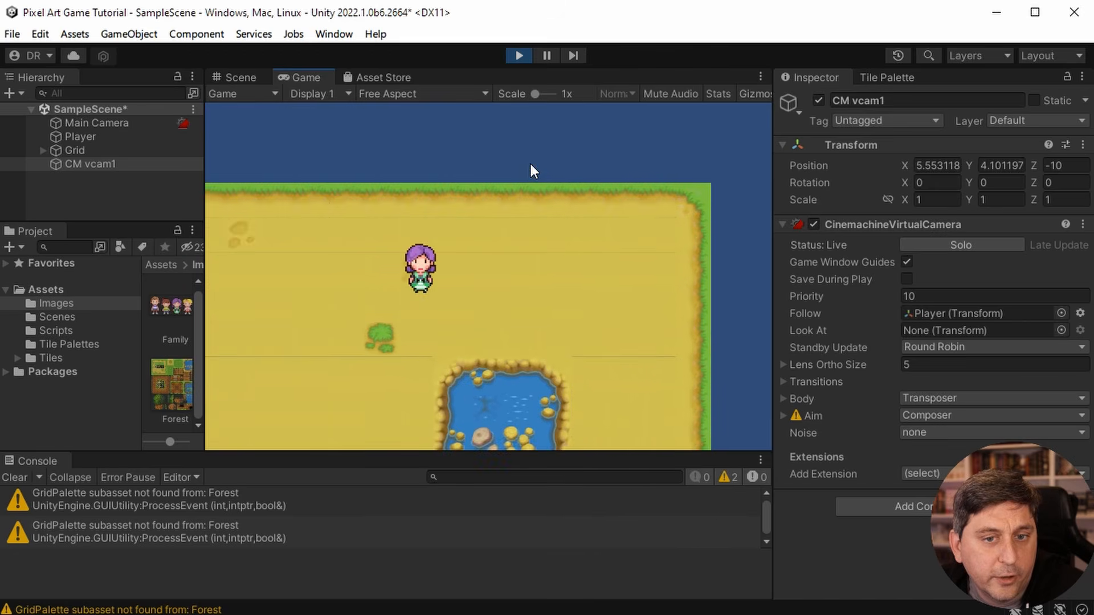
{"action": "key", "text": "Left"}
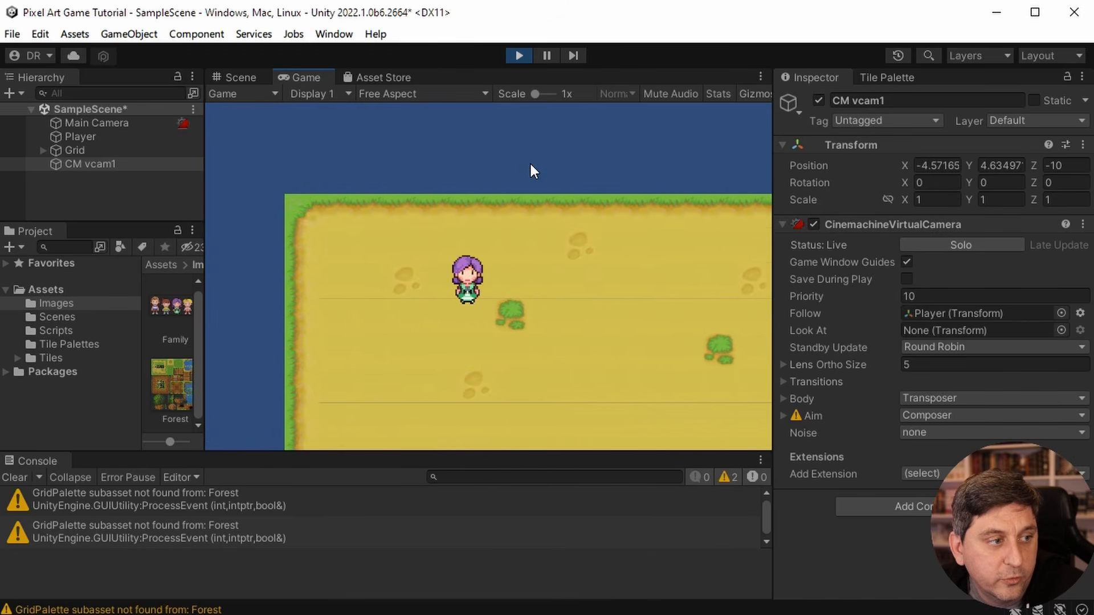
{"action": "key", "text": "Down"}
{"action": "key", "text": "Down"}
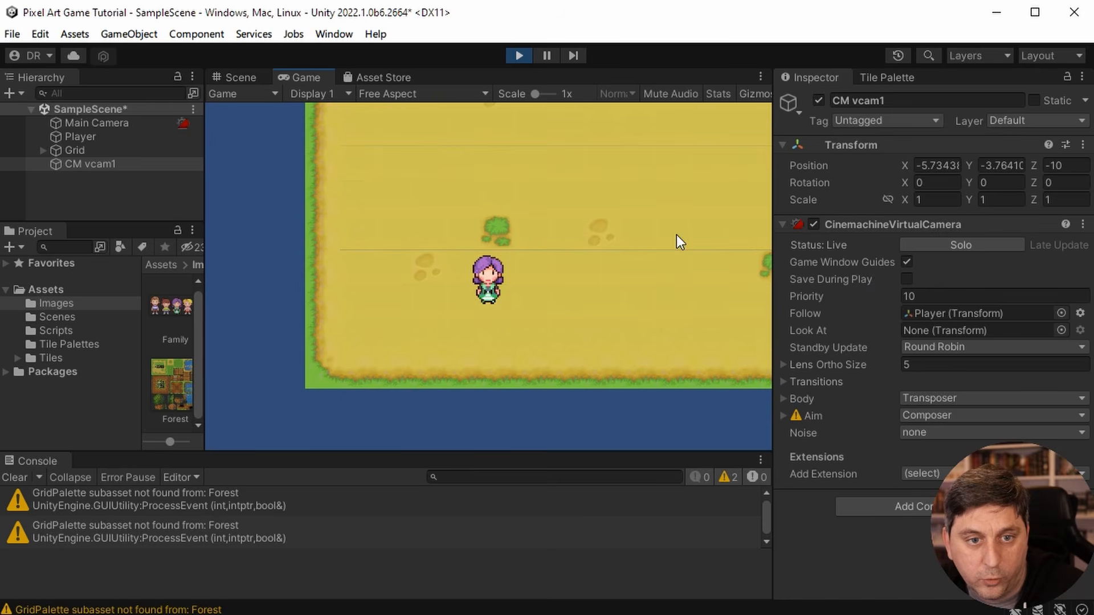
{"action": "key", "text": "Right"}
{"action": "key", "text": "Right"}
{"action": "key", "text": "Up"}
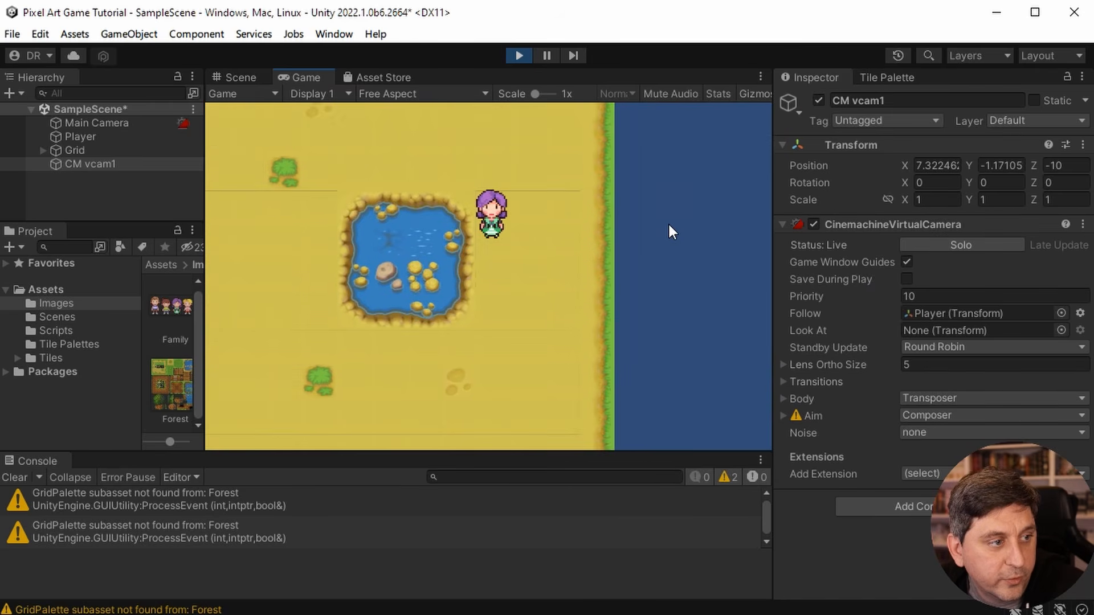
{"action": "key", "text": "Left"}
{"action": "key", "text": "Down"}
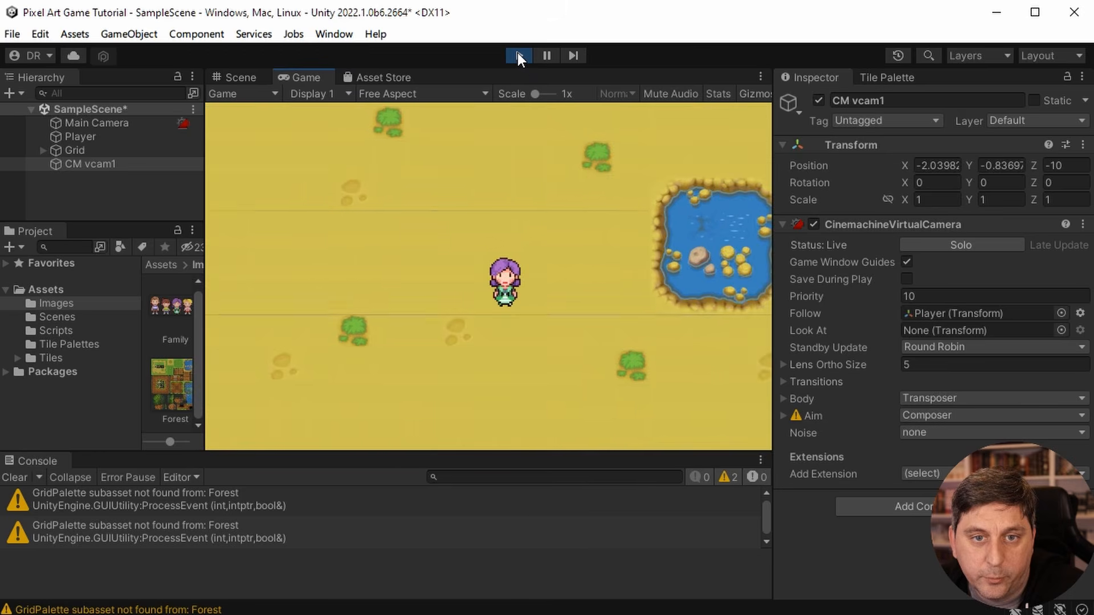
{"action": "left_click", "coordinate": [518, 54]}
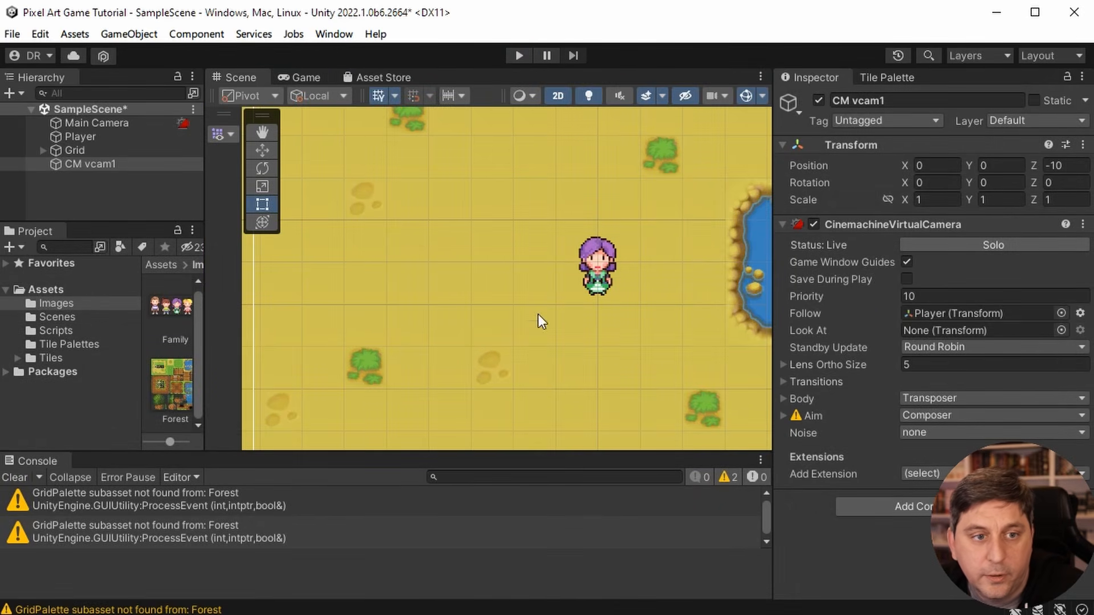
- Add a Pixel Perfect Camera component to the Main Camera and set its Assets Pixels Per Unit to 64
{"action": "left_click", "coordinate": [99, 119]}
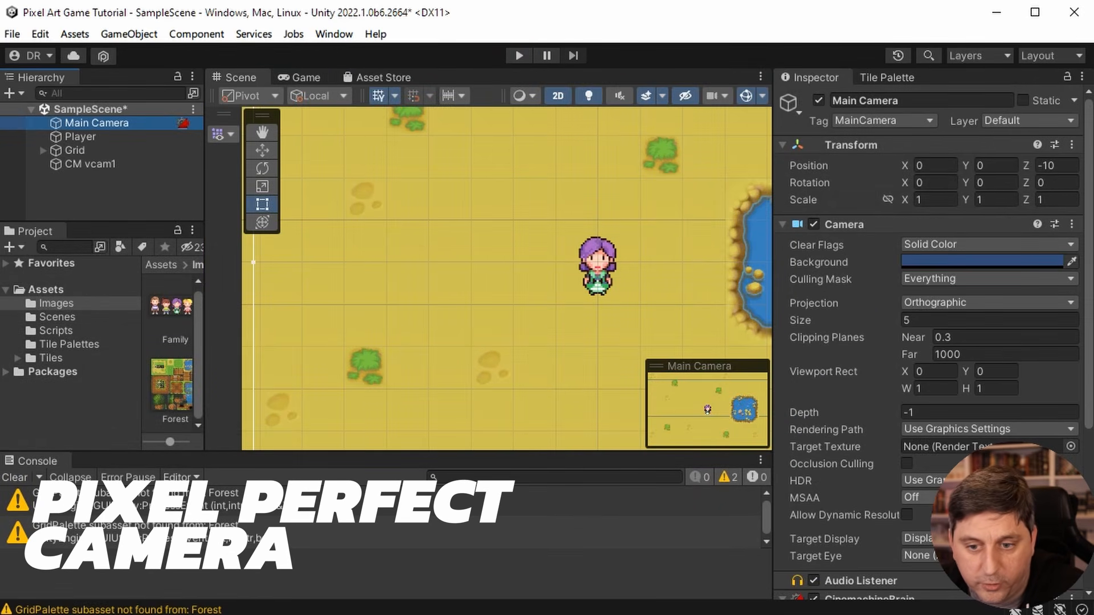
{"action": "scroll", "coordinate": [928, 341], "scroll_direction": "down", "scroll_amount": 5}
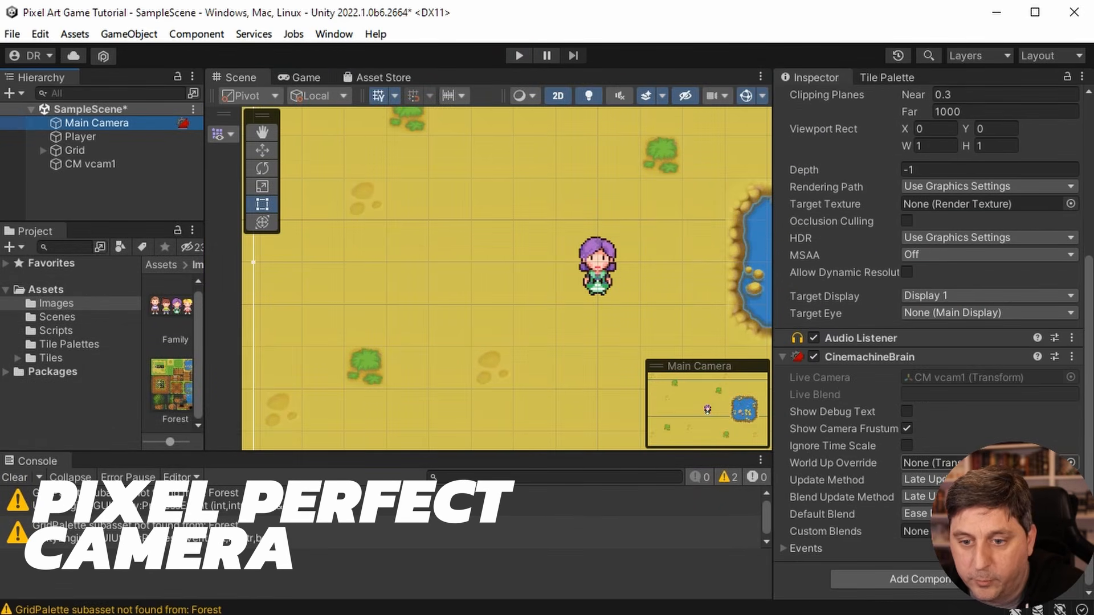
{"action": "left_click", "coordinate": [946, 582]}
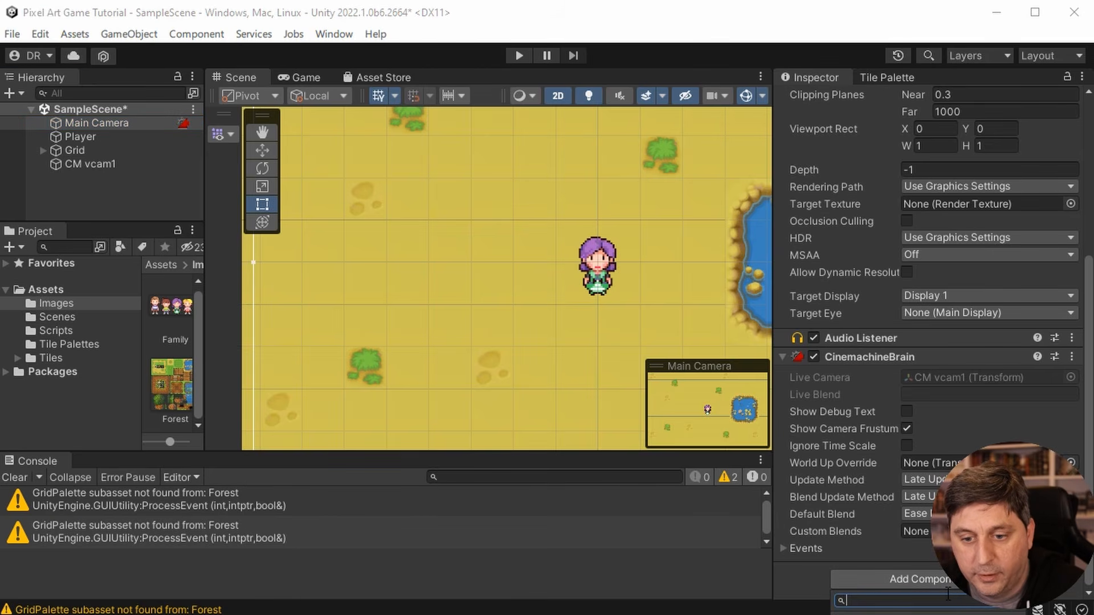
{"action": "type", "text": "pix"}
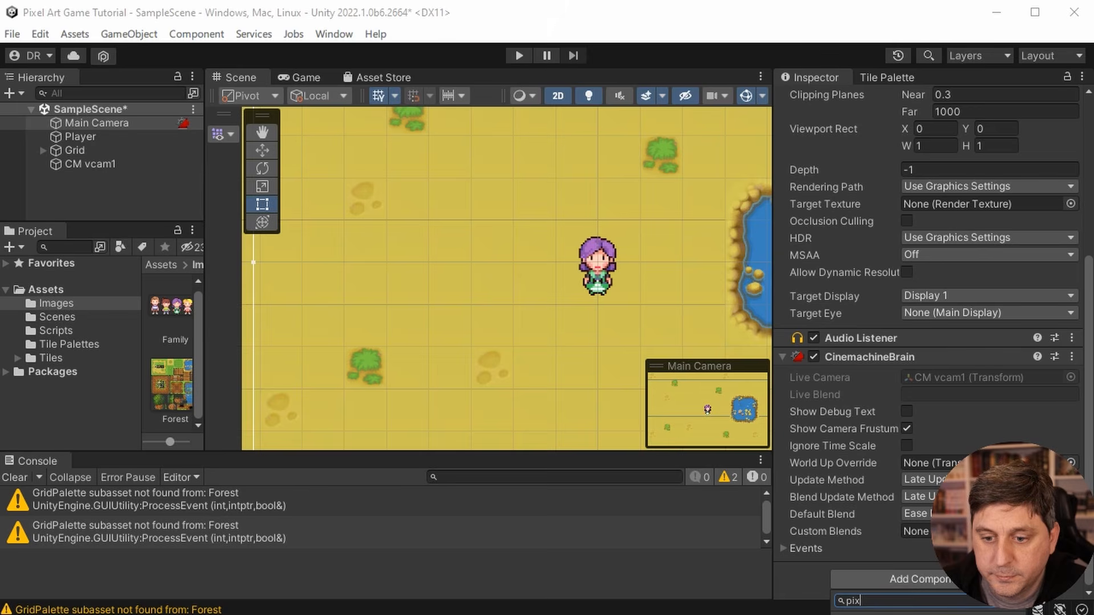
{"action": "key", "text": "Return"}
{"action": "scroll", "coordinate": [885, 460], "scroll_direction": "down", "scroll_amount": 4}
{"action": "left_click", "coordinate": [884, 460]}
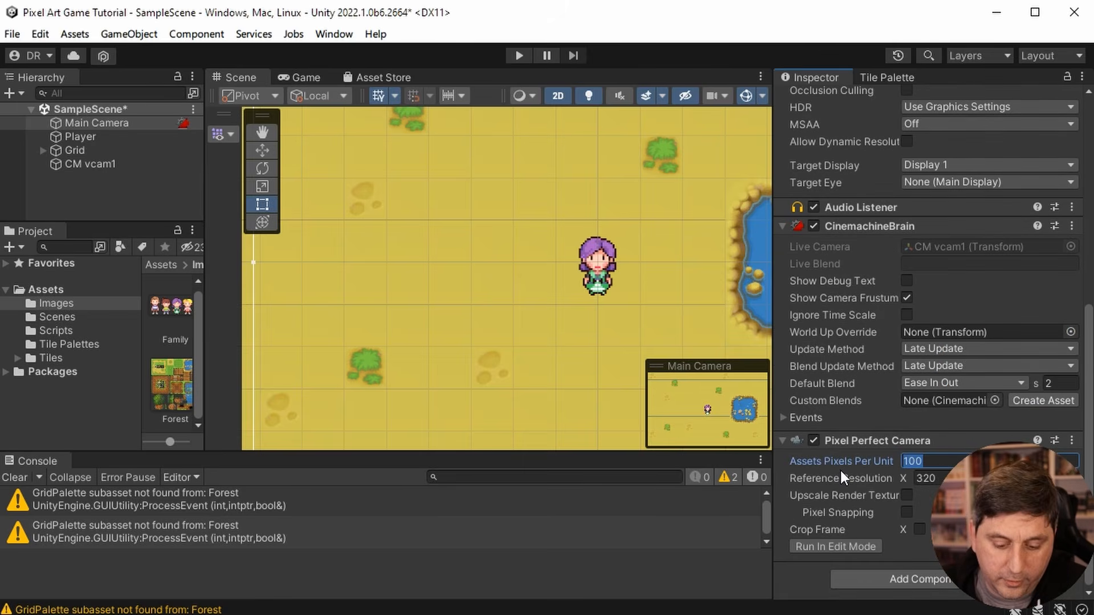
{"action": "type", "text": "64"}
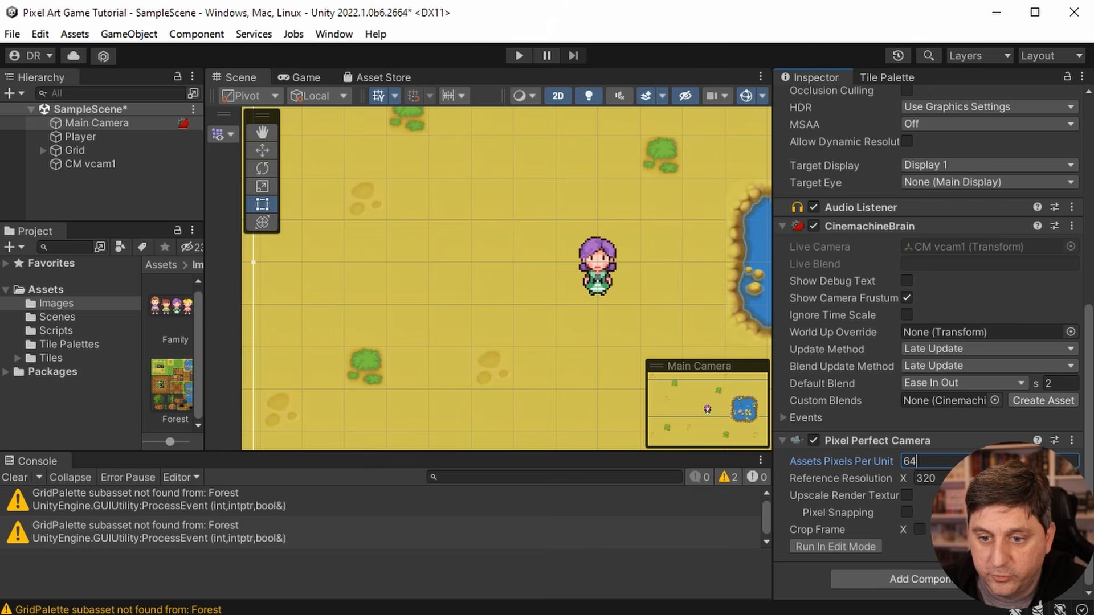
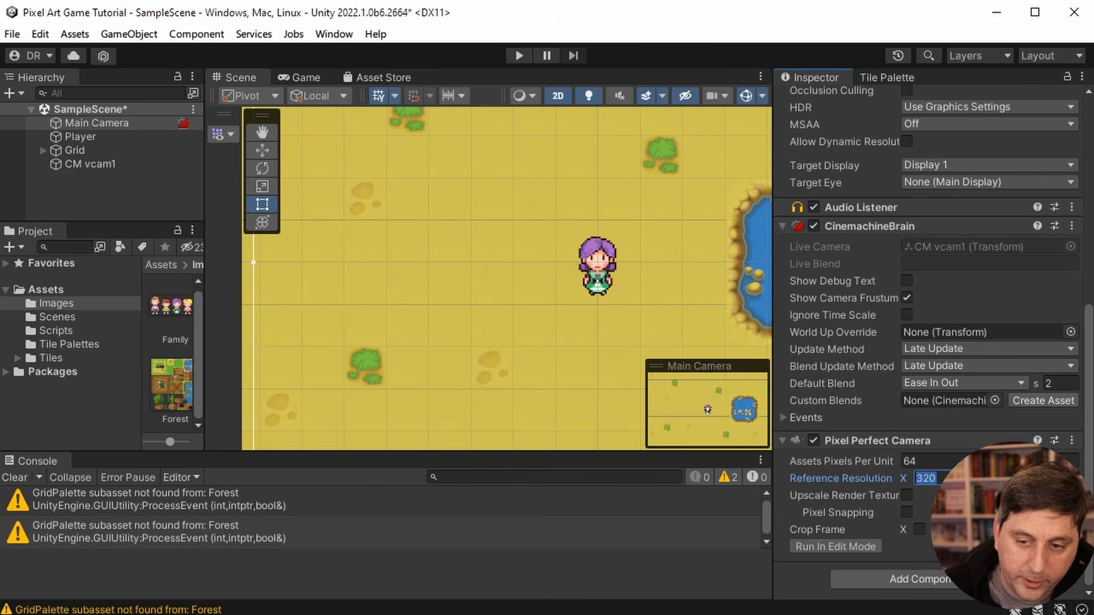
- Set the Pixel Perfect Camera's Reference Resolution X to 640 and enable Upscale Render Texture
{"action": "type", "text": "640"}
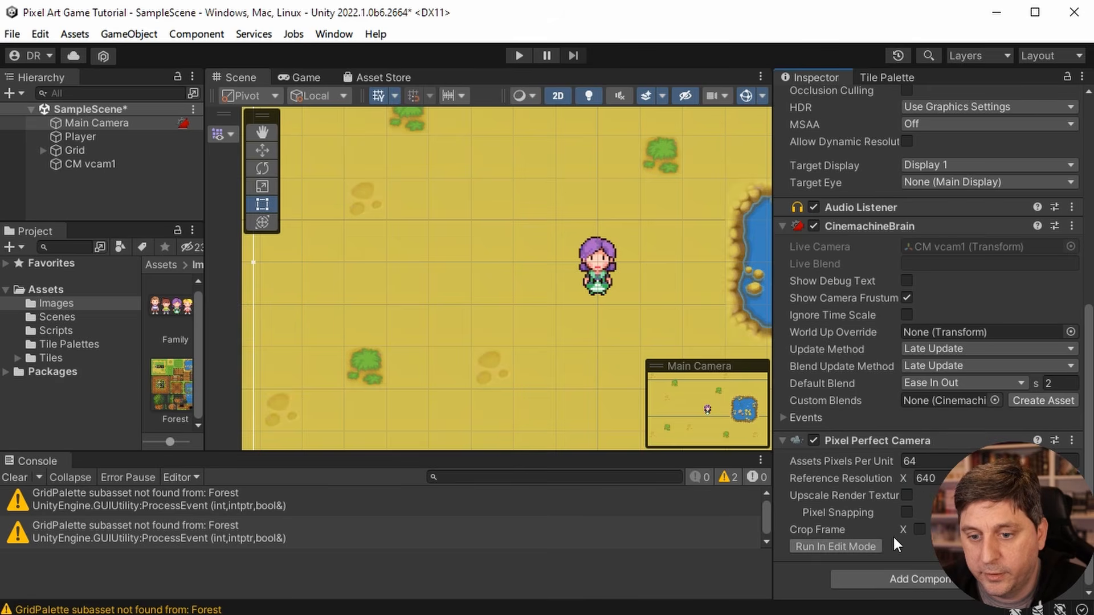
{"action": "left_click", "coordinate": [906, 495]}
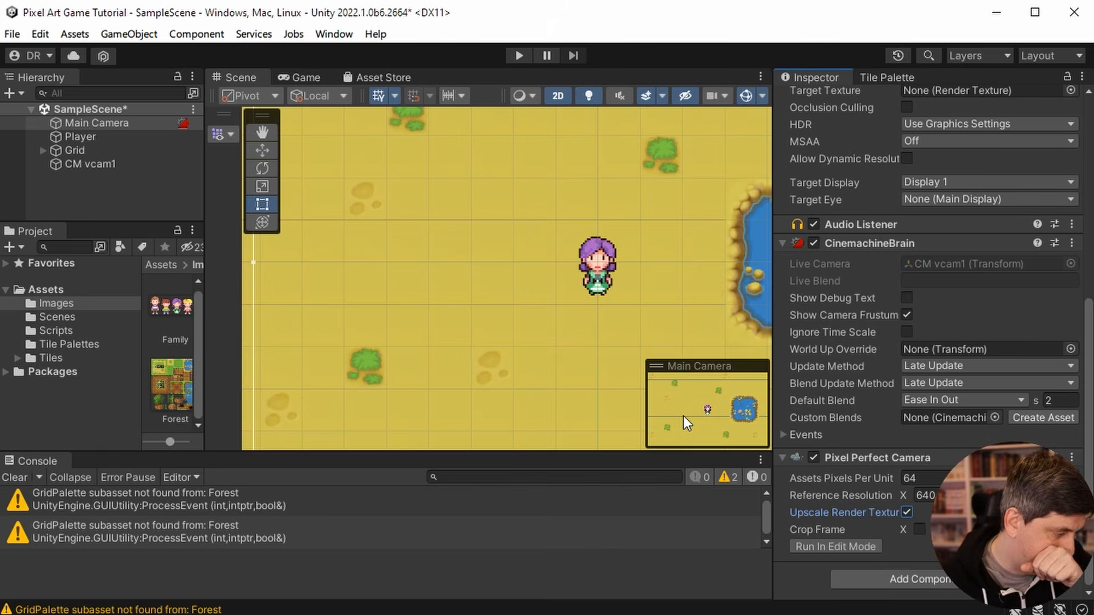
- Play test the scene by walking the player back and forth near the pond to check the pixel-perfect rendering, and end the test
{"action": "left_click", "coordinate": [517, 56]}
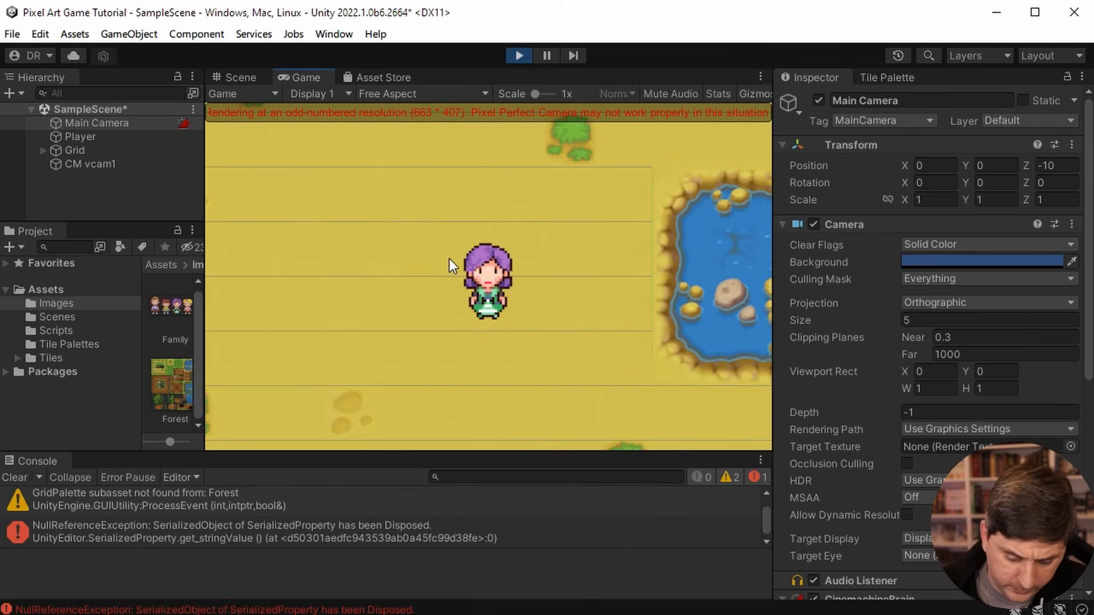
{"action": "key", "text": "d"}
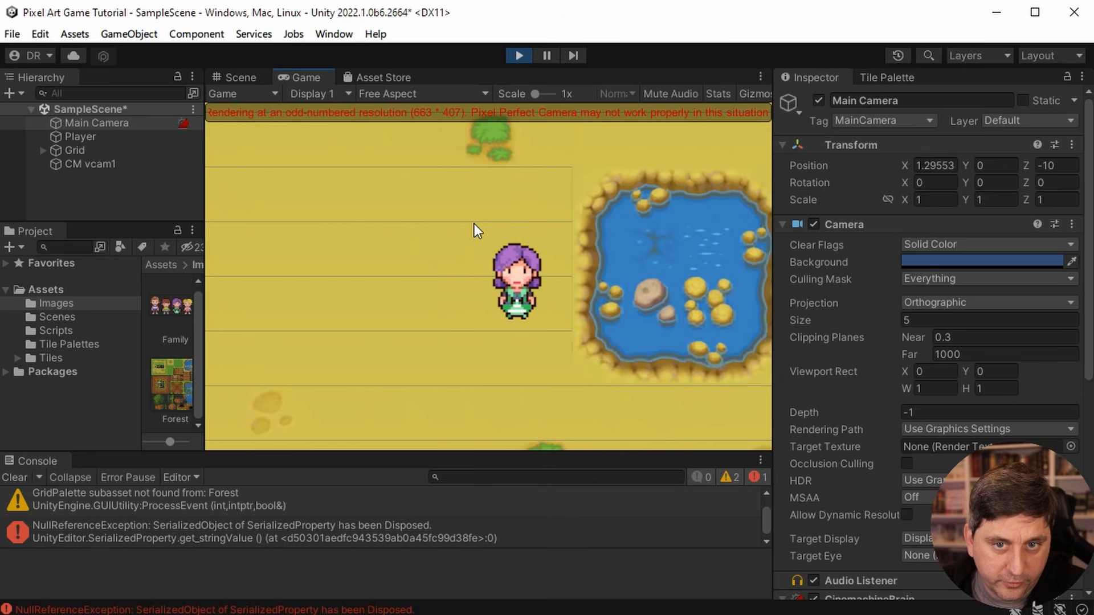
{"action": "key", "text": "a"}
{"action": "key", "text": "d"}
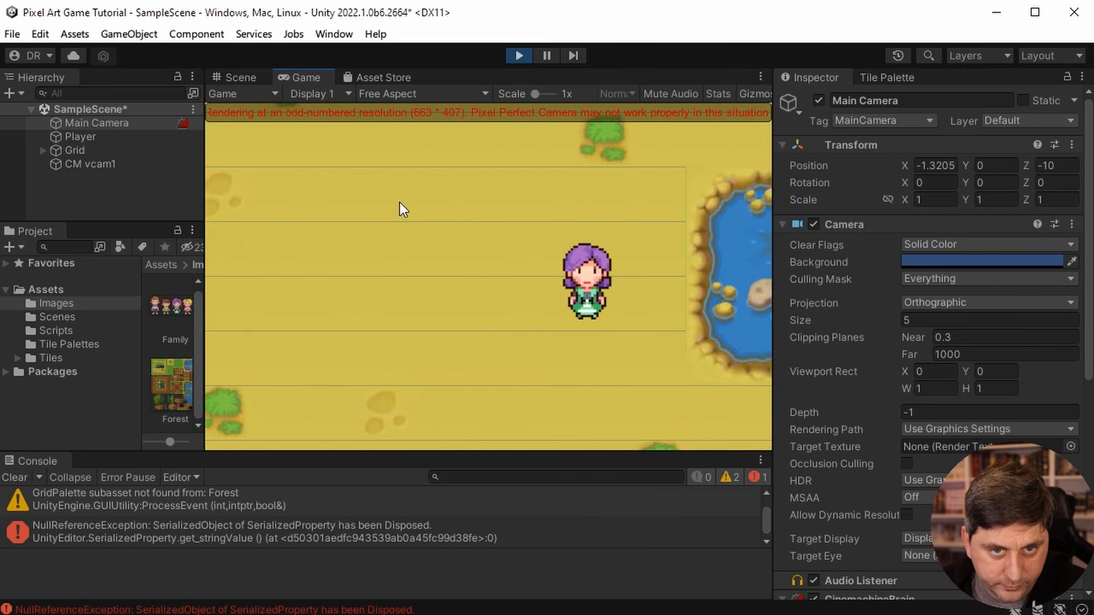
{"action": "key", "text": "a"}
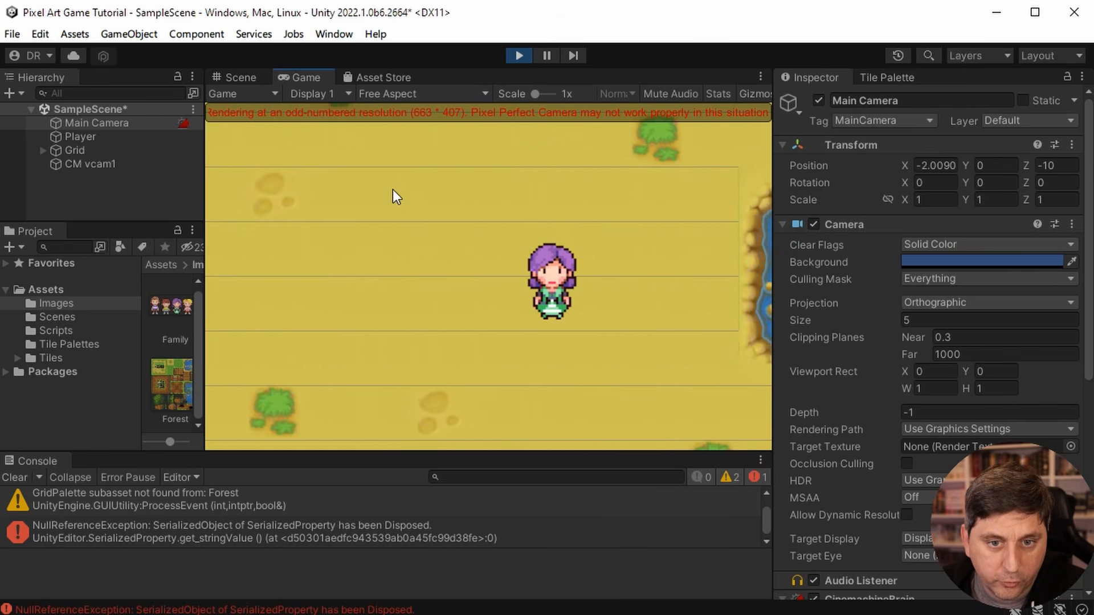
{"action": "key", "text": "w"}
{"action": "key", "text": "s"}
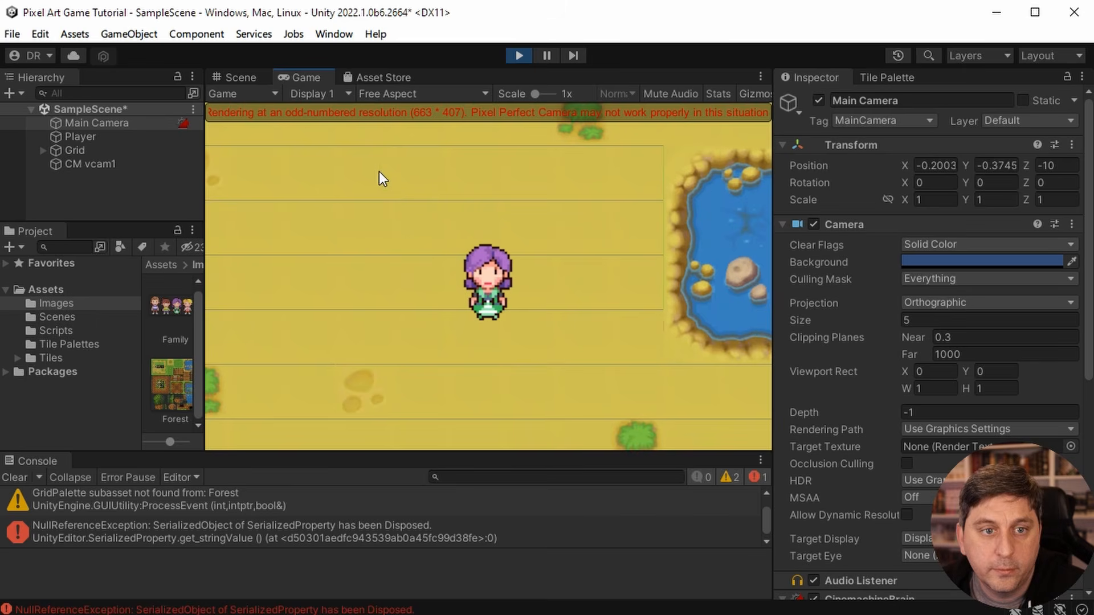
{"action": "left_click", "coordinate": [518, 55]}
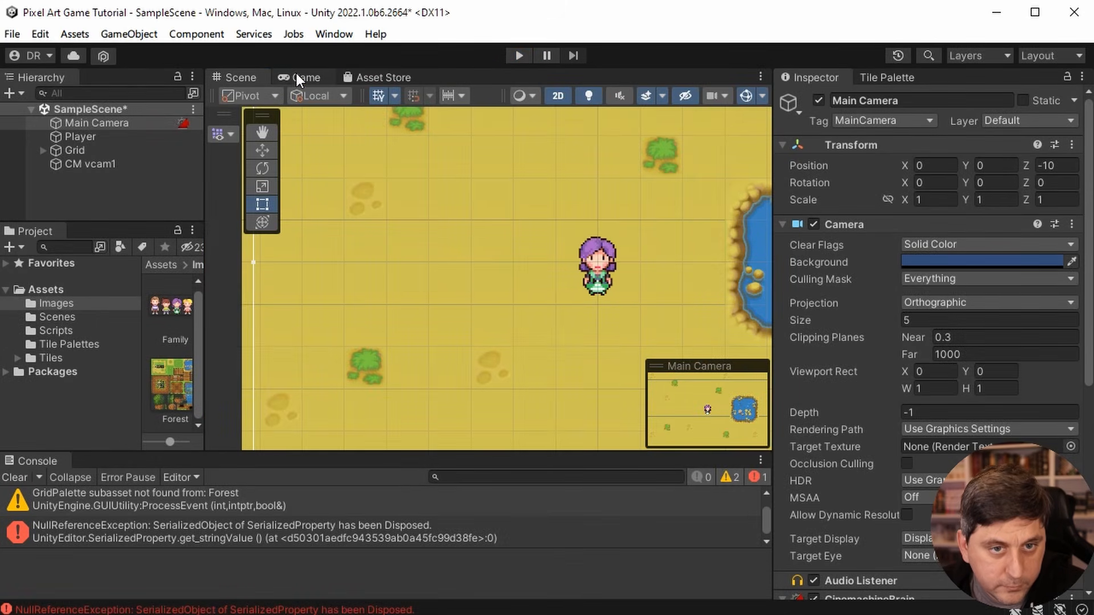
- Set the Game view's resolution to the 640x360 preset
{"action": "left_click", "coordinate": [298, 78]}
{"action": "left_click", "coordinate": [314, 93]}
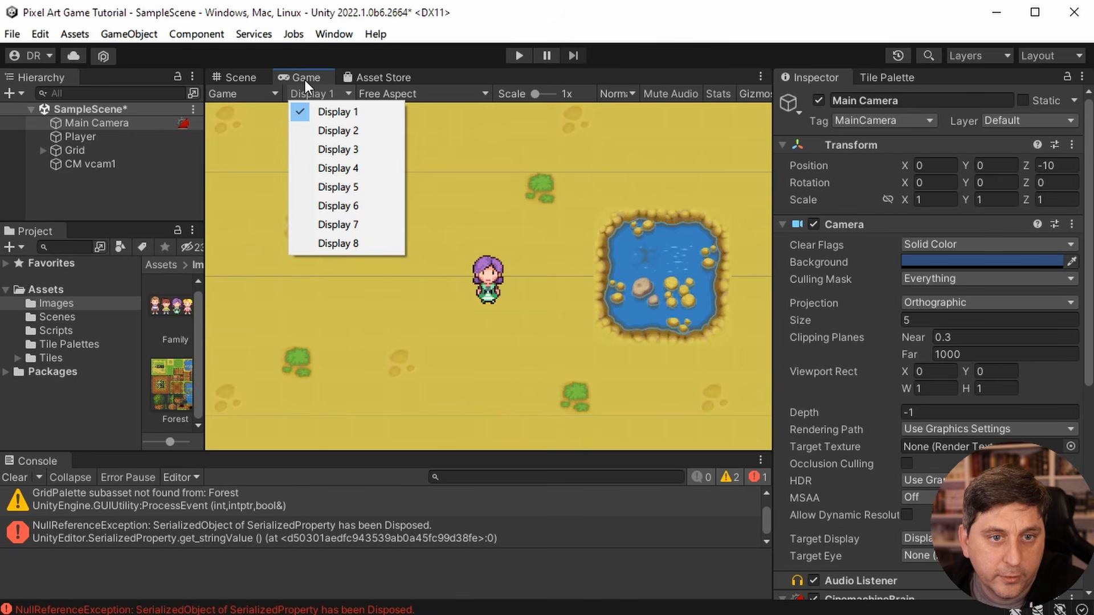
{"action": "left_click", "coordinate": [443, 85]}
{"action": "left_click", "coordinate": [445, 94]}
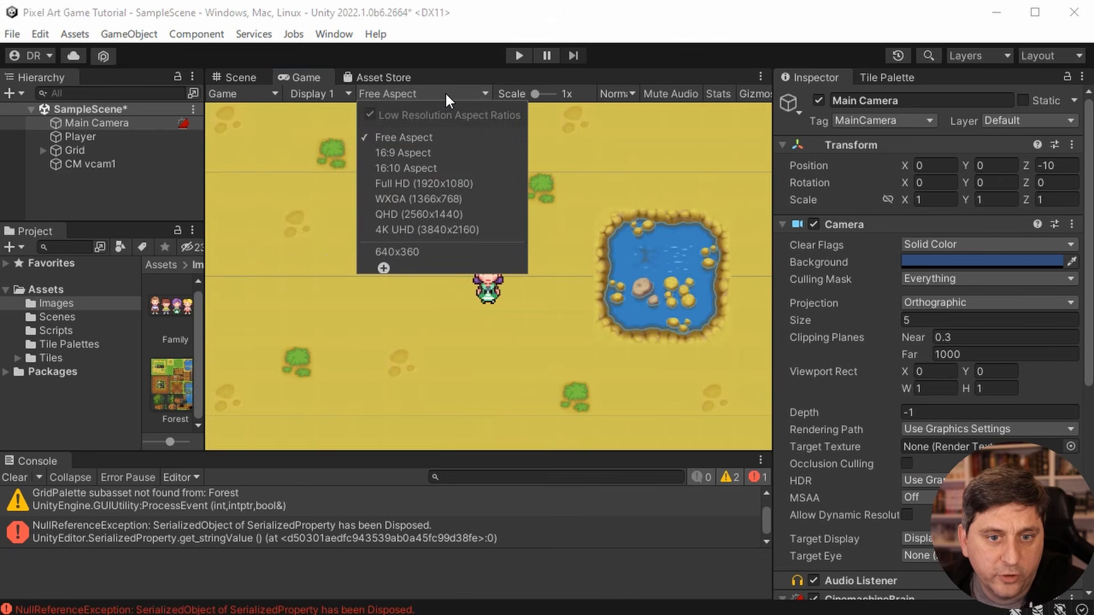
{"action": "left_click", "coordinate": [433, 253]}
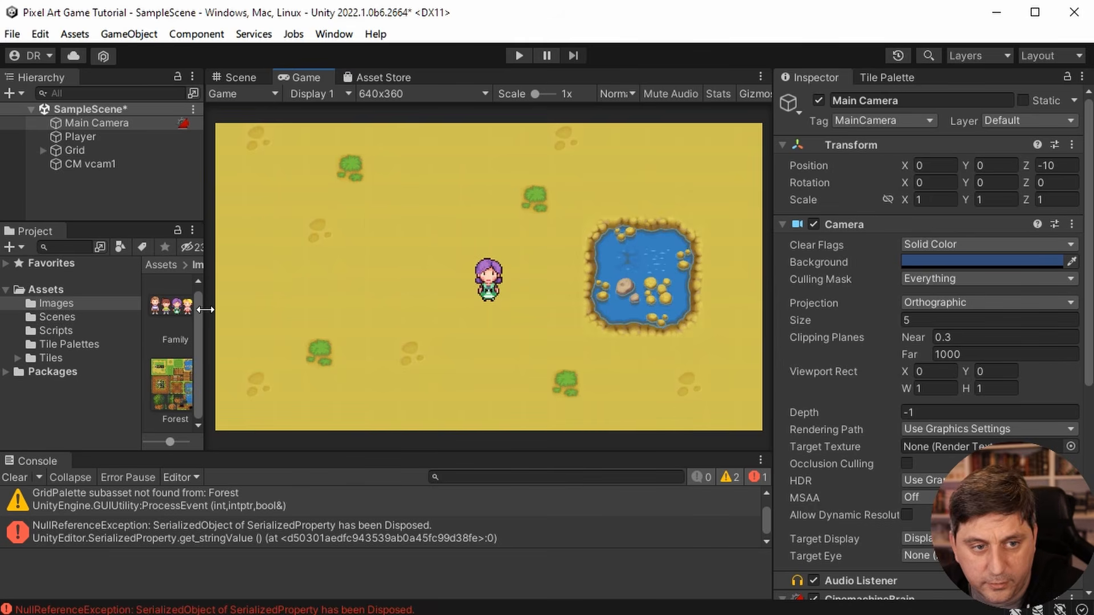
- Add the Cinemachine Pixel Perfect extension to CM vcam1
{"action": "left_click", "coordinate": [78, 161]}
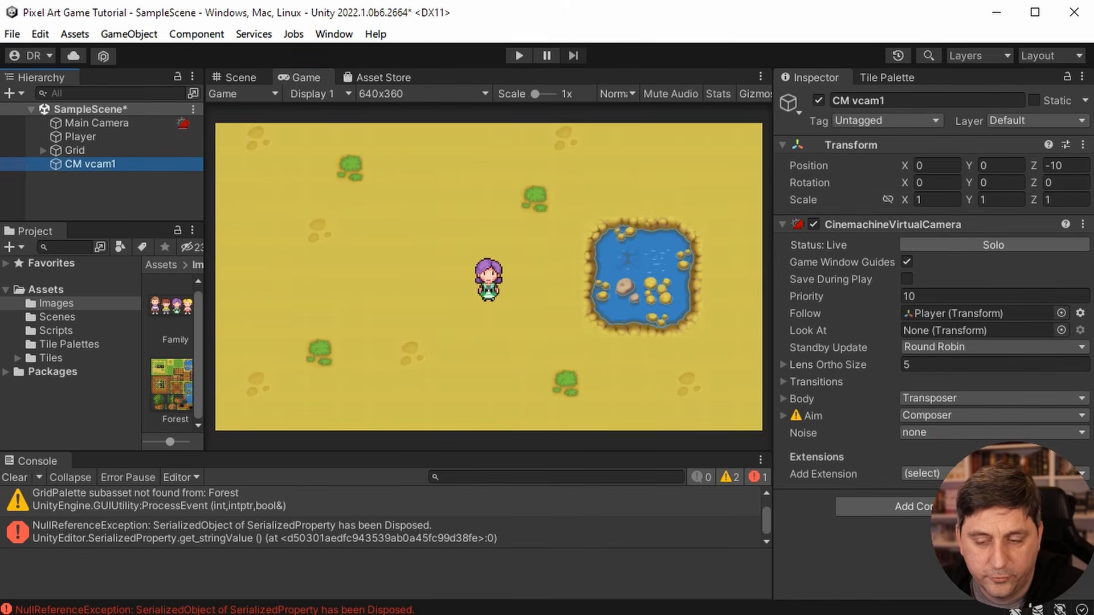
{"action": "left_click", "coordinate": [943, 474]}
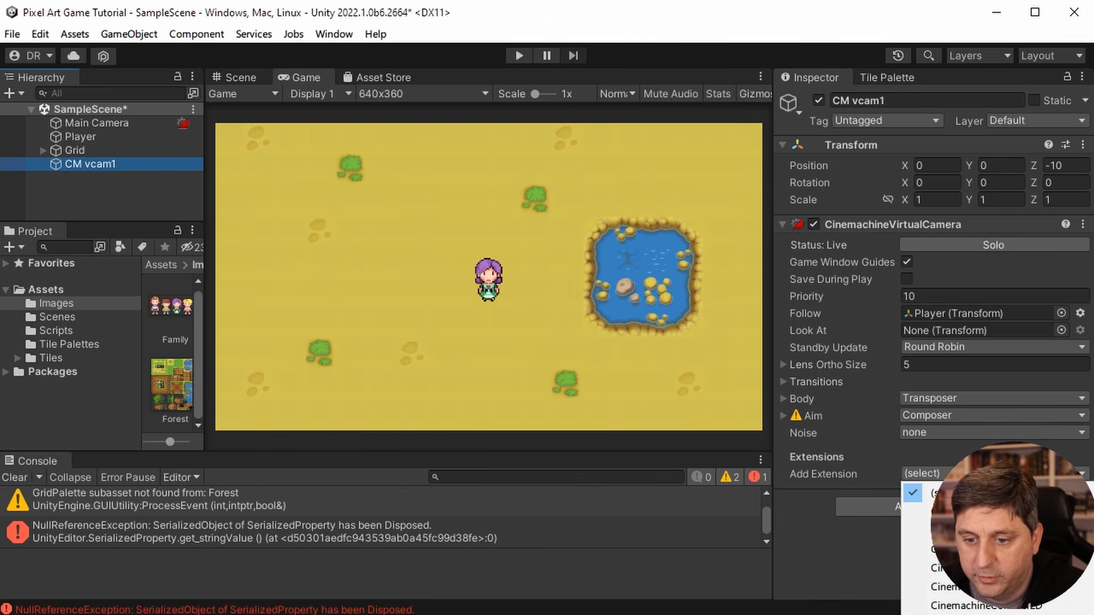
{"action": "left_click", "coordinate": [988, 611]}
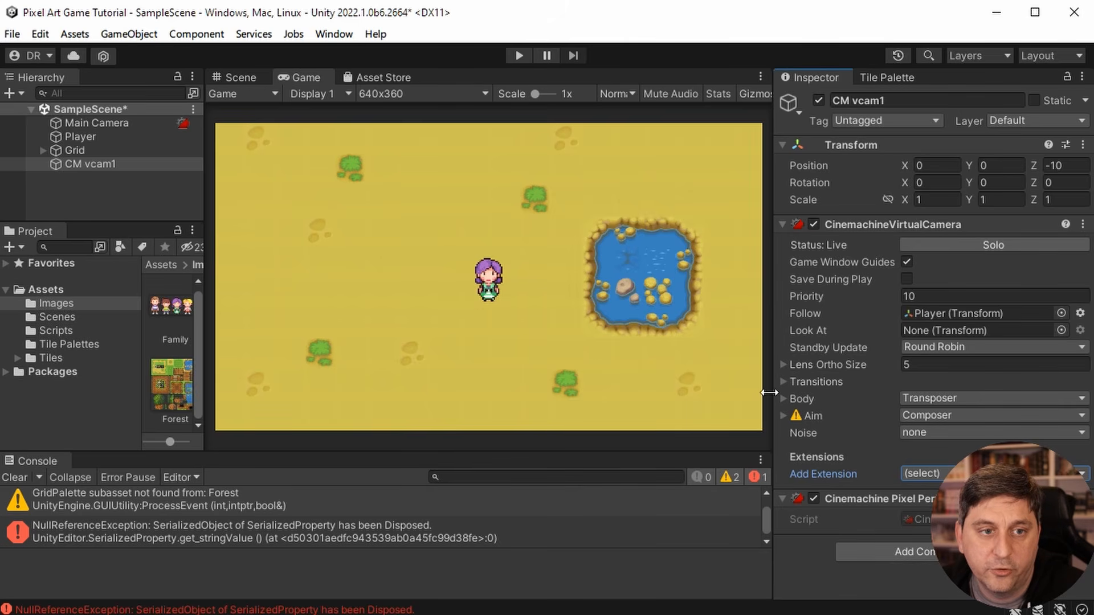
- Review the Main Camera's components, start a play test, and walk the player around the pond to check the camera's movement at 640x360
{"action": "left_click", "coordinate": [73, 124]}
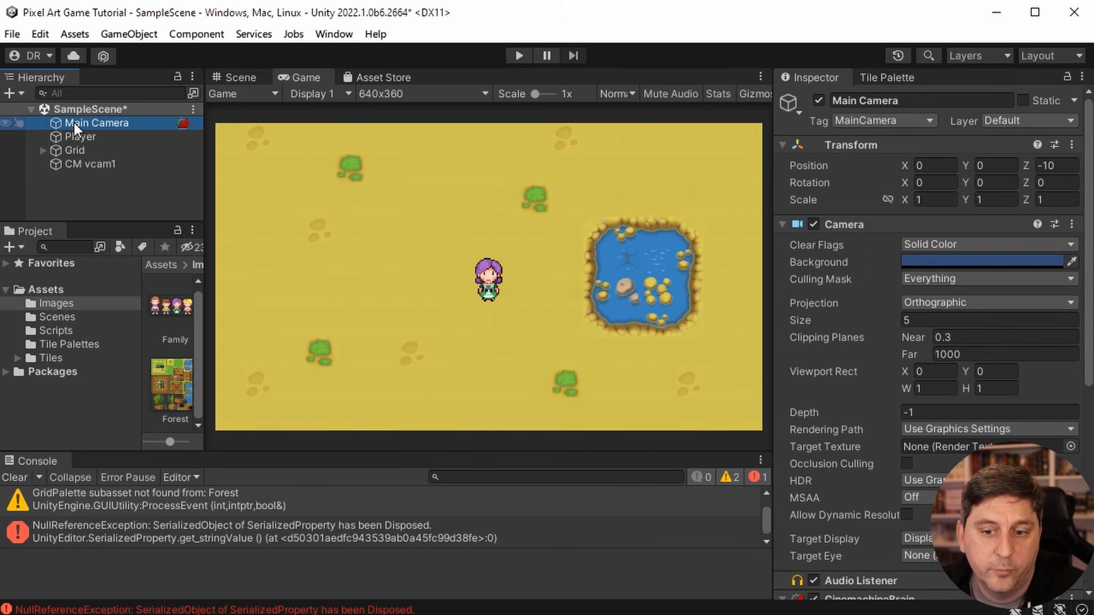
{"action": "scroll", "coordinate": [825, 399], "scroll_direction": "down", "scroll_amount": 6}
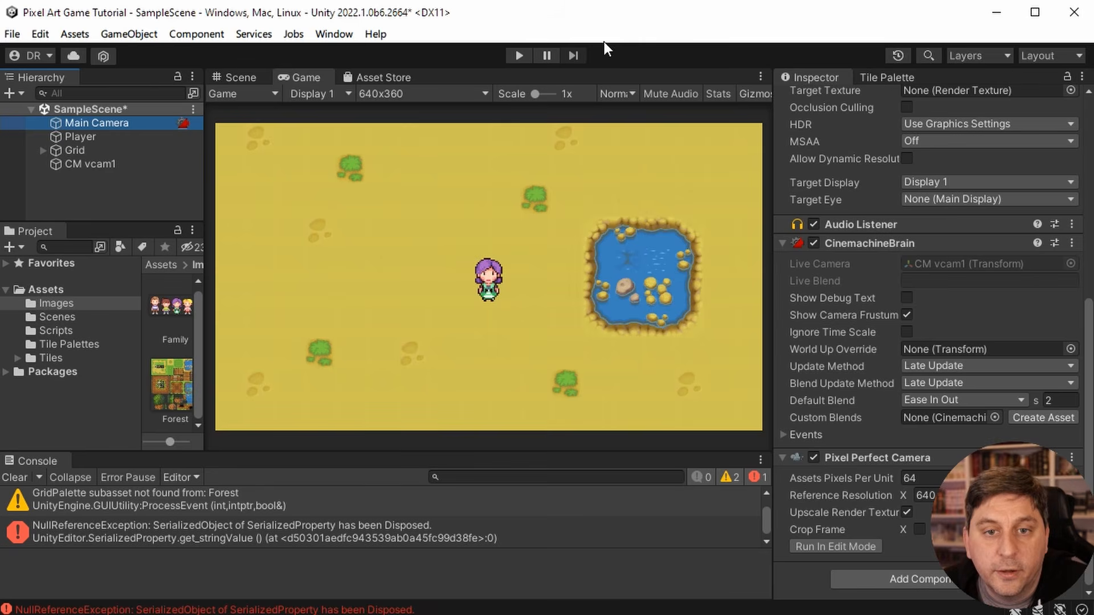
{"action": "left_click", "coordinate": [523, 54]}
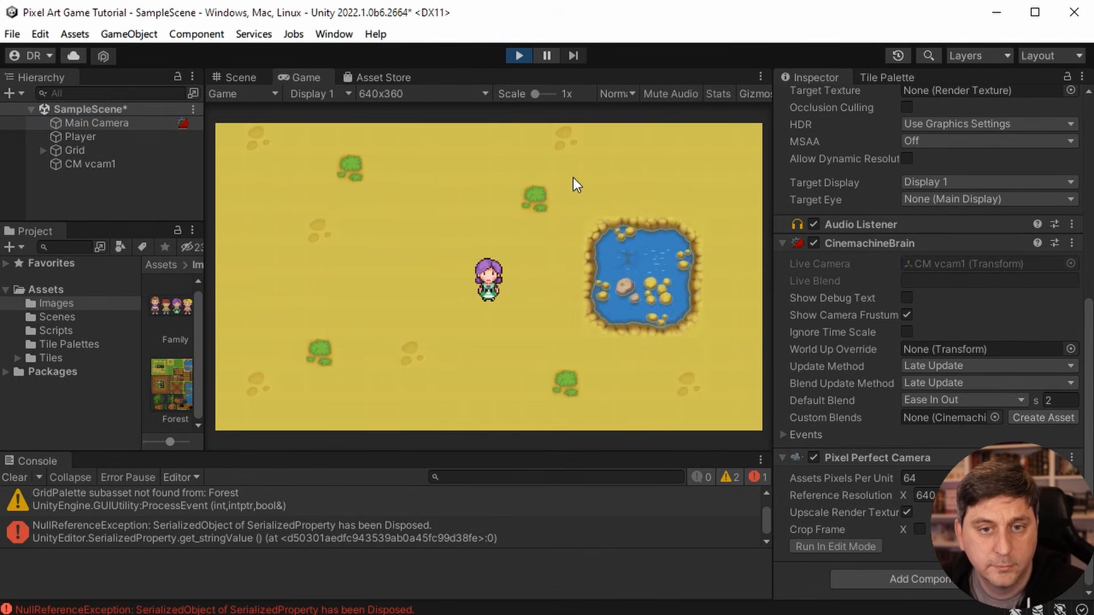
{"action": "key", "text": "Right"}
{"action": "key", "text": "Left"}
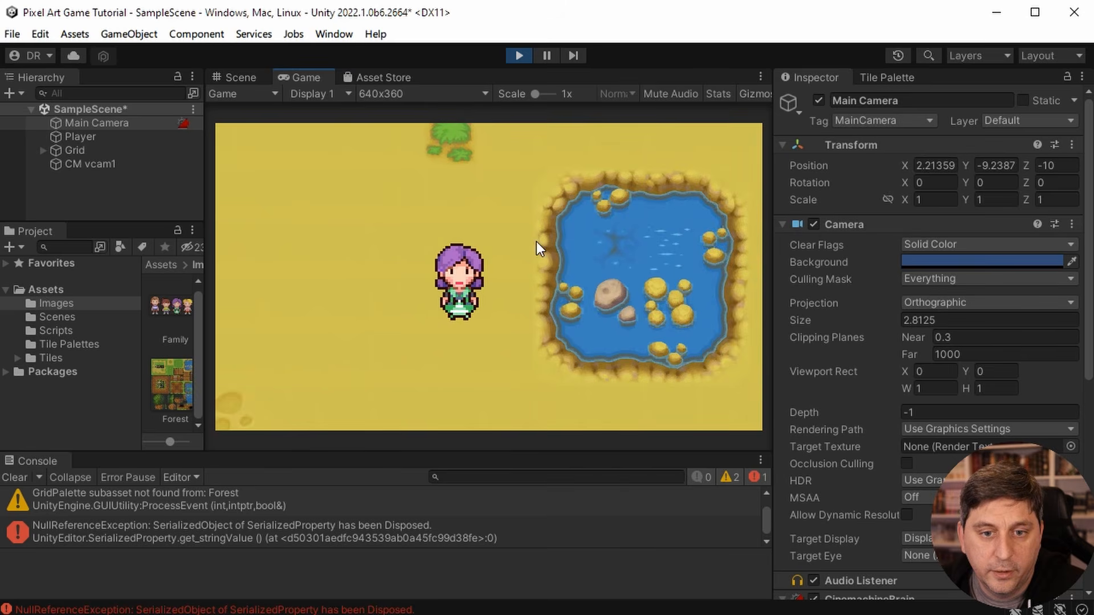
{"action": "key", "text": "Up"}
{"action": "key", "text": "Right"}
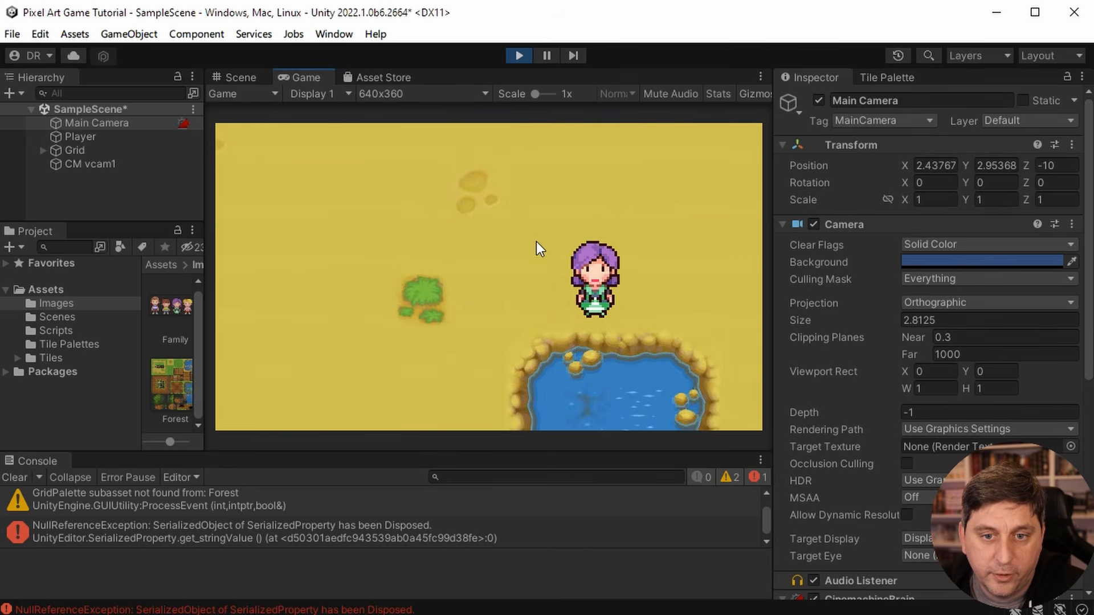
{"action": "key", "text": "Left"}
{"action": "key", "text": "Down"}
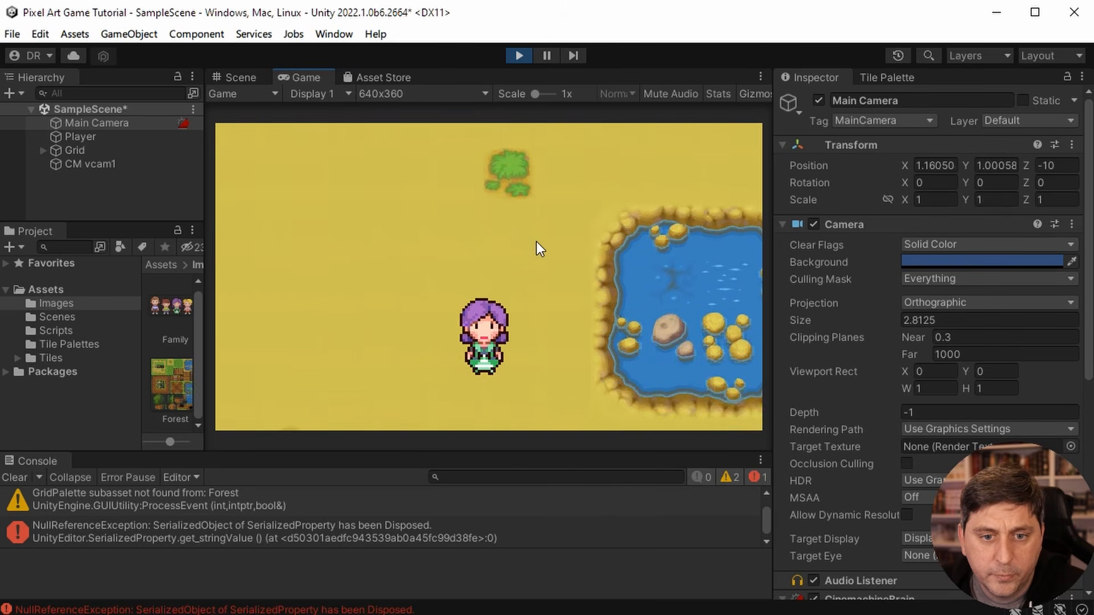
{"action": "key", "text": "Left"}
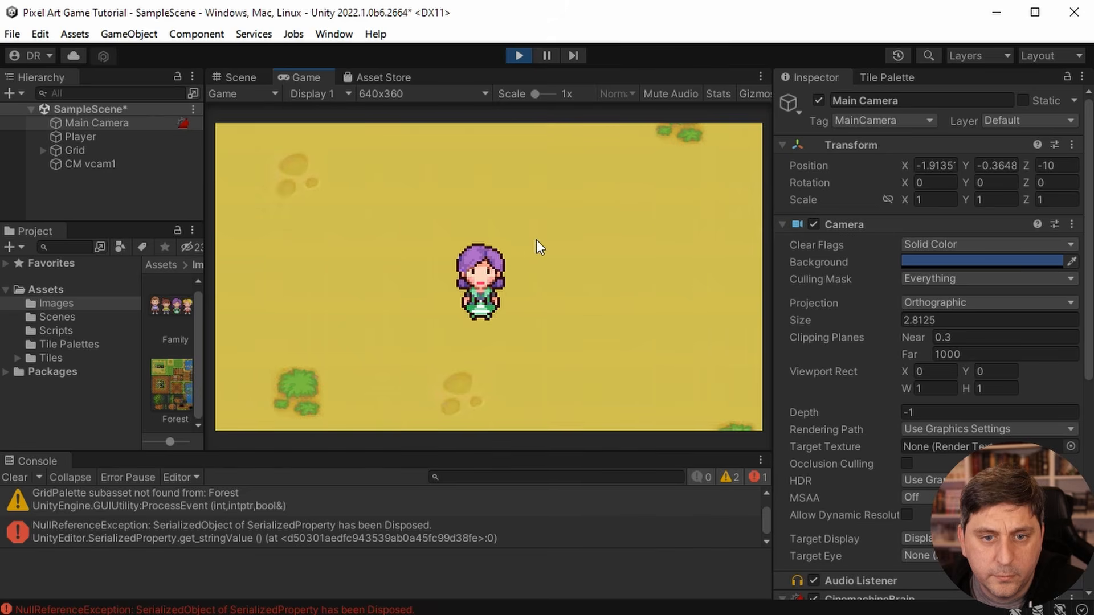
{"action": "key", "text": "Down"}
{"action": "key", "text": "Right"}
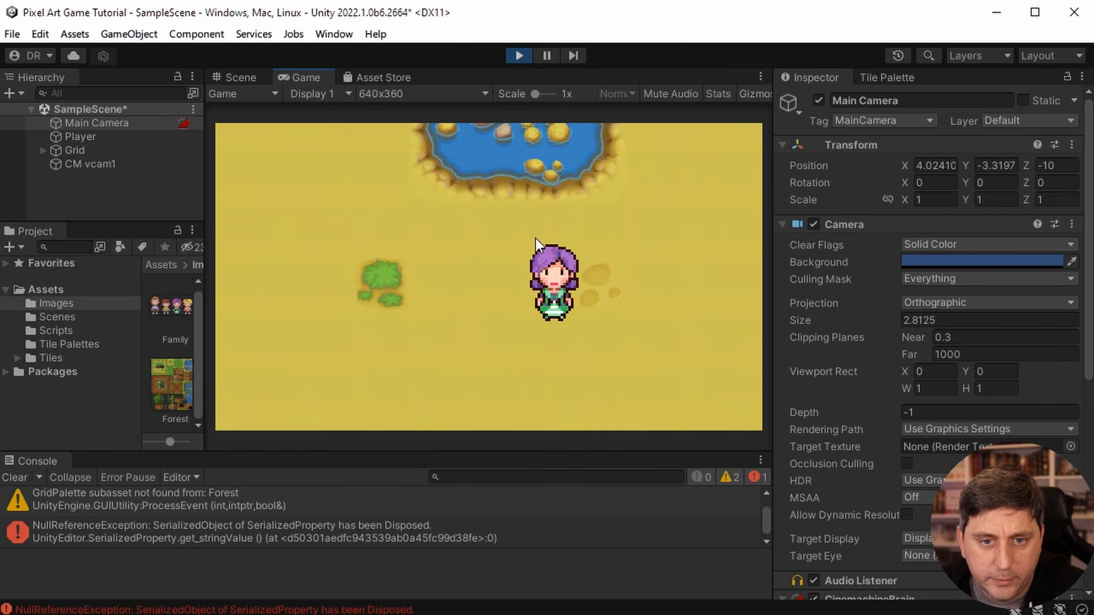
{"action": "key", "text": "Up"}
{"action": "key", "text": "Left"}
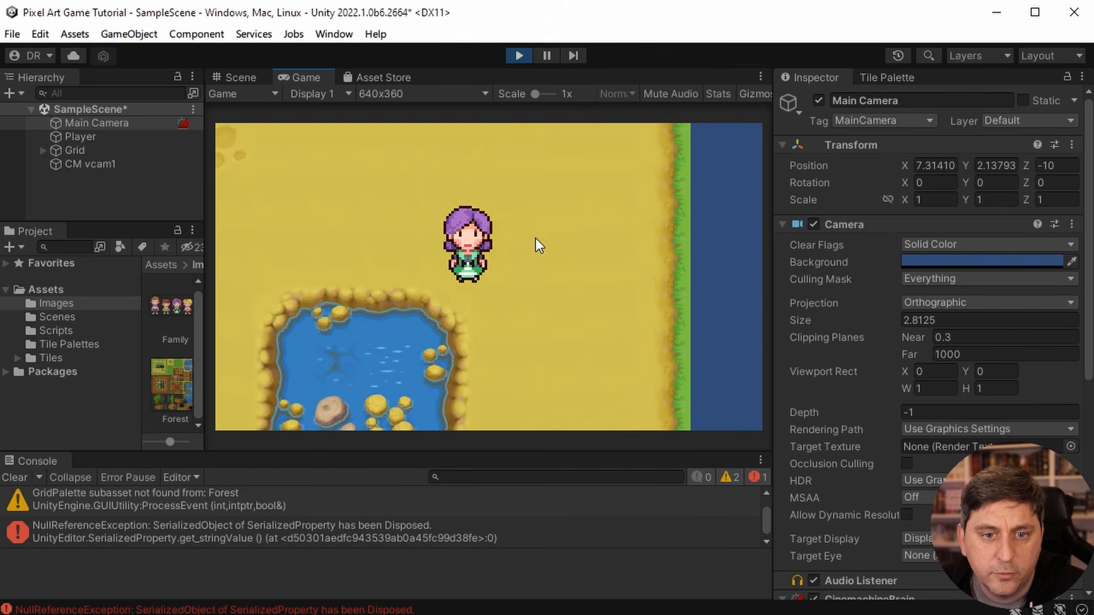
{"action": "key", "text": "Left"}
{"action": "key", "text": "Down"}
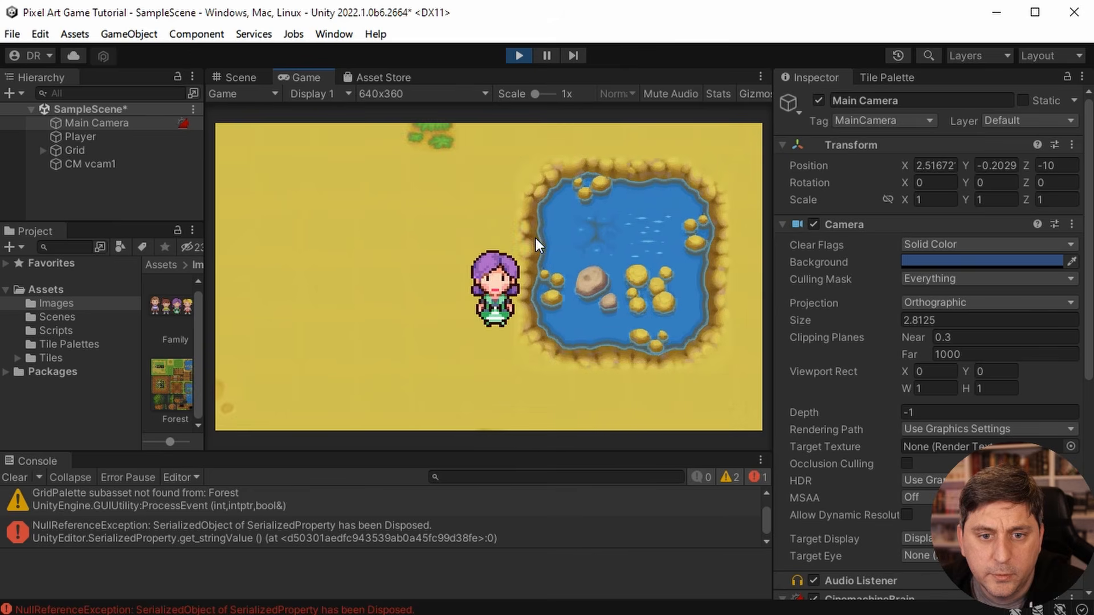
{"action": "key", "text": "Right"}
{"action": "key", "text": "Left"}
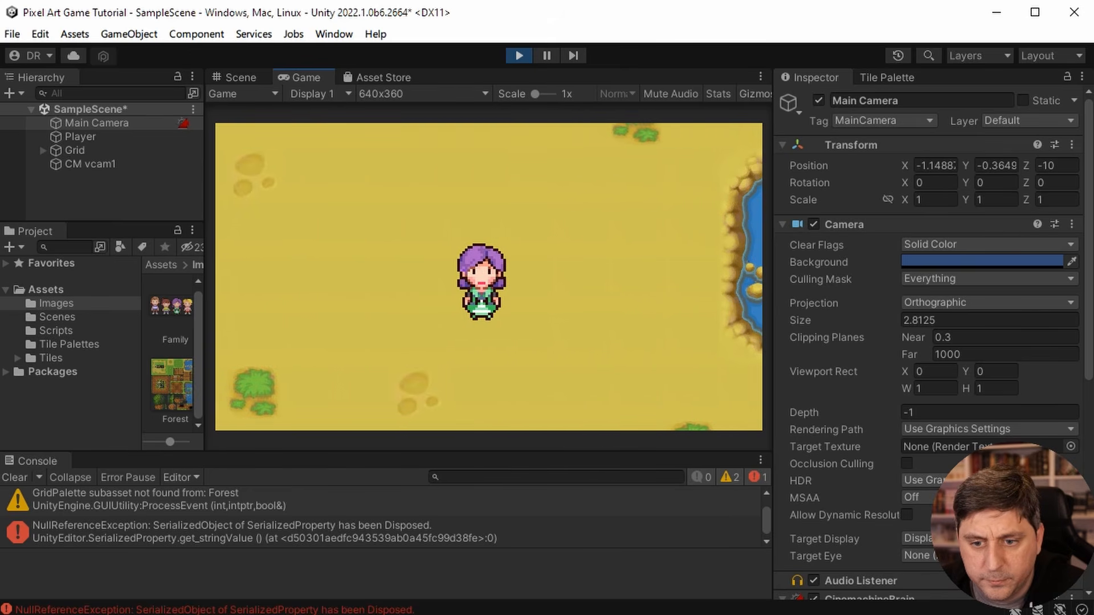
- Set the Update Method of the Main Camera's CinemachineBrain to Fixed Update while the play test runs
{"action": "scroll", "coordinate": [904, 363], "scroll_direction": "down", "scroll_amount": 4}
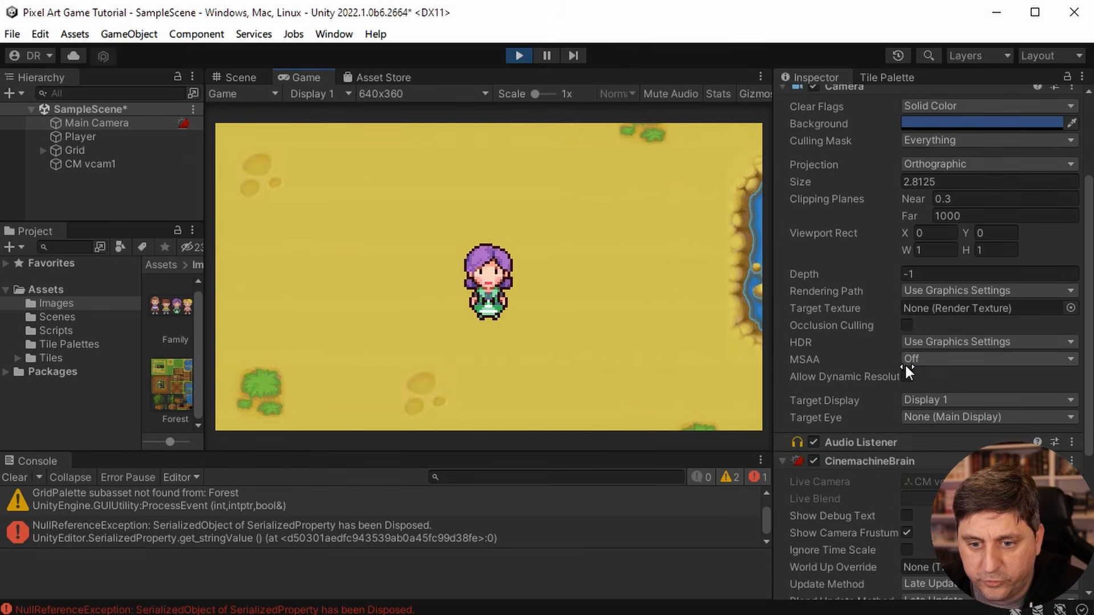
{"action": "scroll", "coordinate": [904, 364], "scroll_direction": "down", "scroll_amount": 3}
{"action": "key", "text": "Left"}
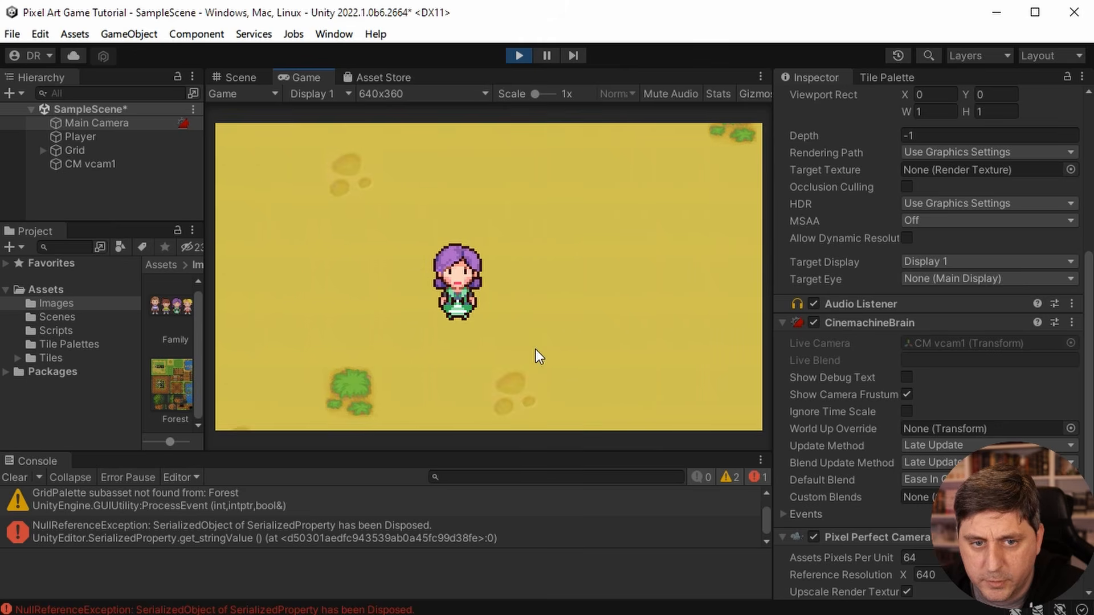
{"action": "key", "text": "Right"}
{"action": "left_click", "coordinate": [941, 445]}
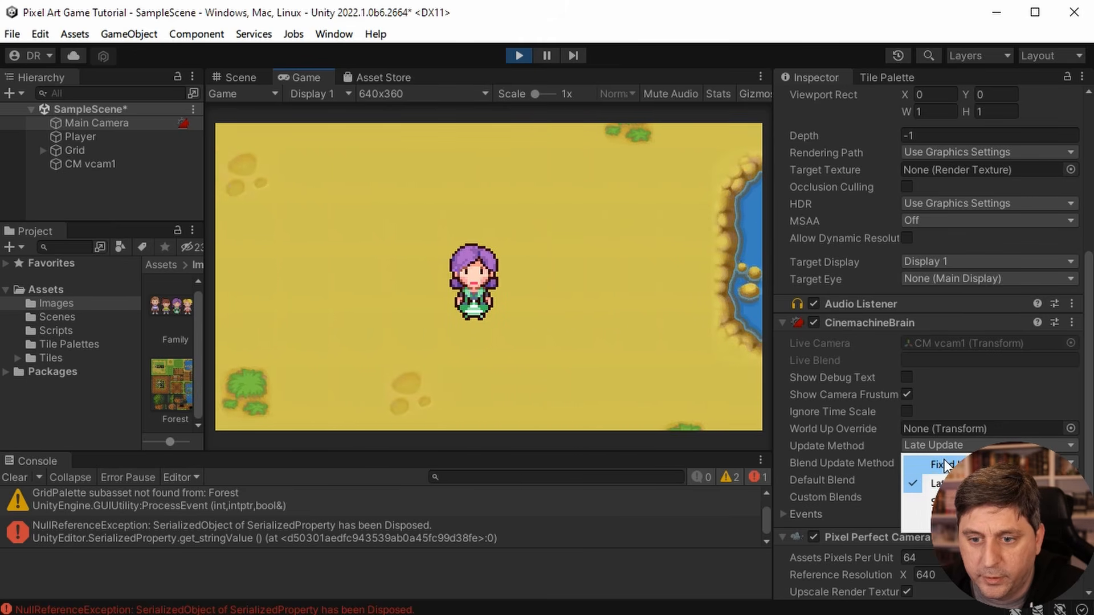
{"action": "left_click", "coordinate": [944, 464]}
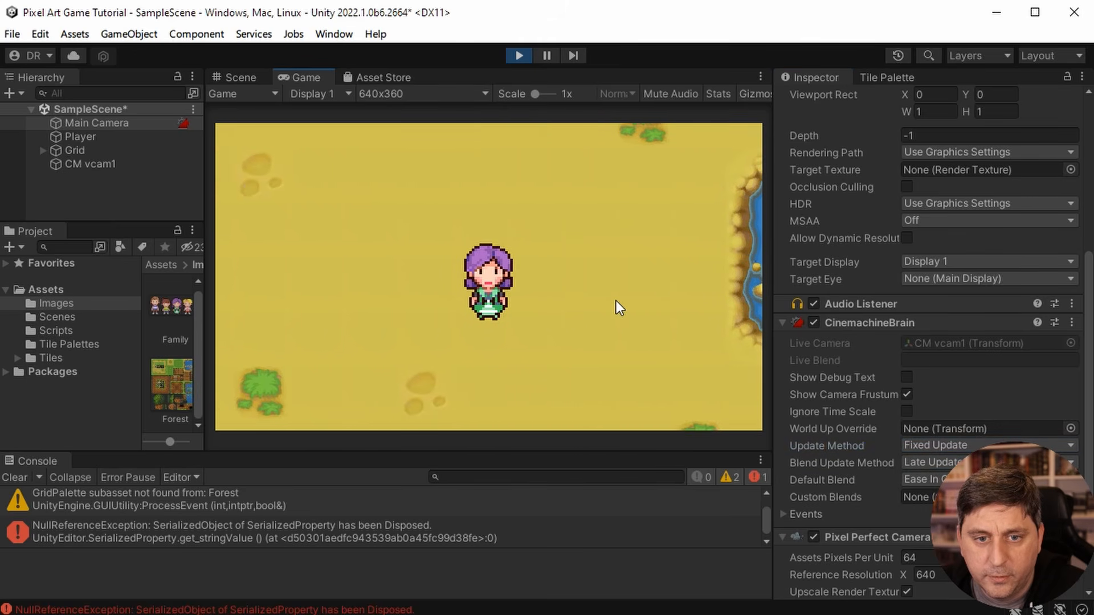
- Walk the player back and forth between the pond and the map's left edge to check the camera with Fixed Update
{"action": "key", "text": "Right"}
{"action": "key", "text": "Left"}
{"action": "key", "text": "Right"}
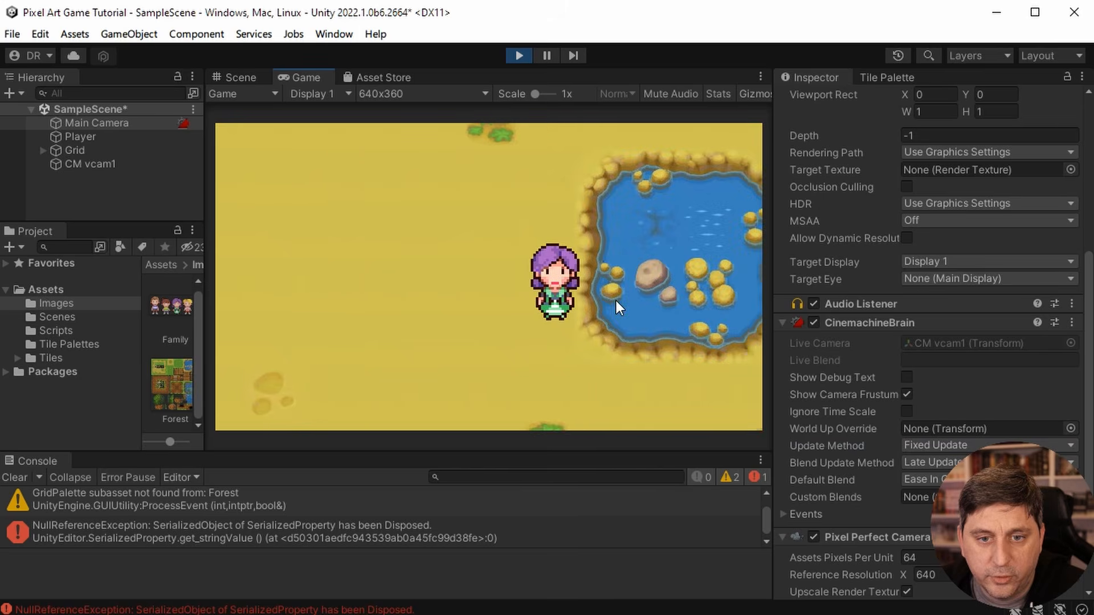
{"action": "key", "text": "Left"}
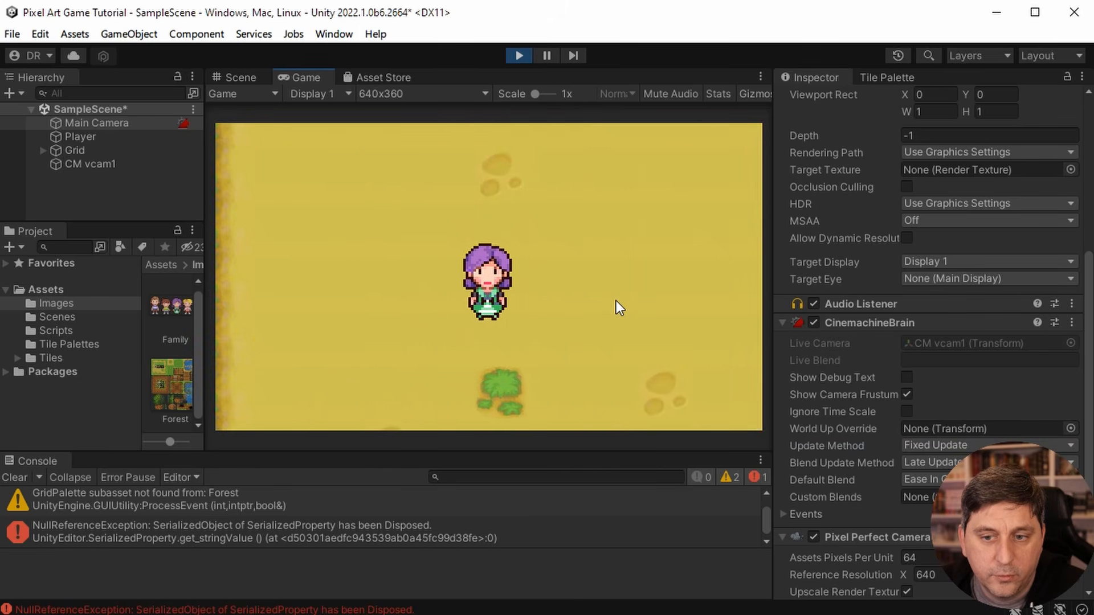
{"action": "key", "text": "Right"}
{"action": "key", "text": "Left"}
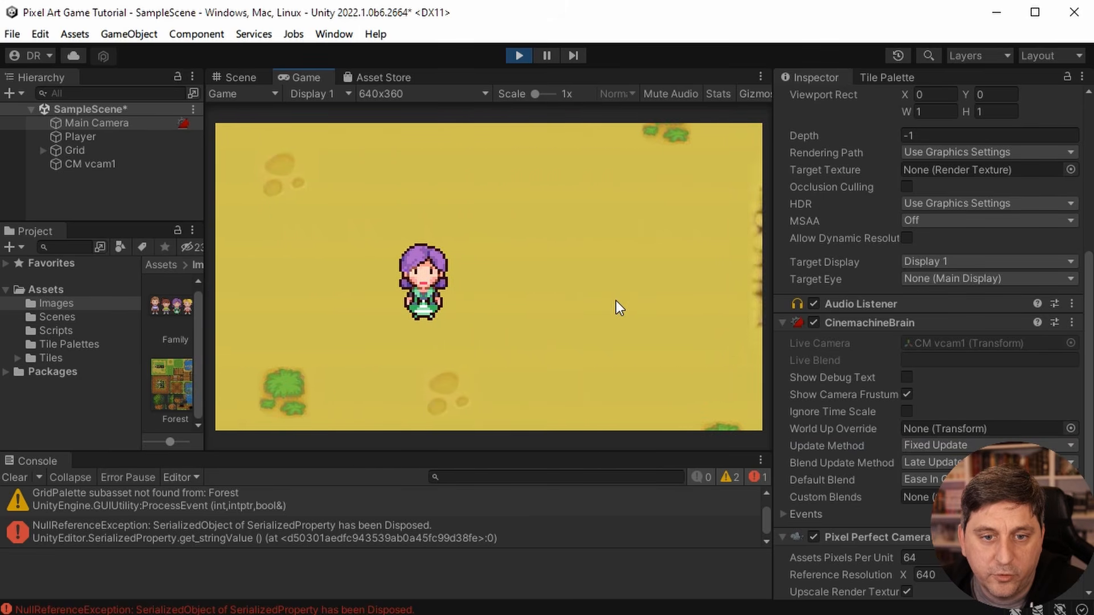
{"action": "key", "text": "Right"}
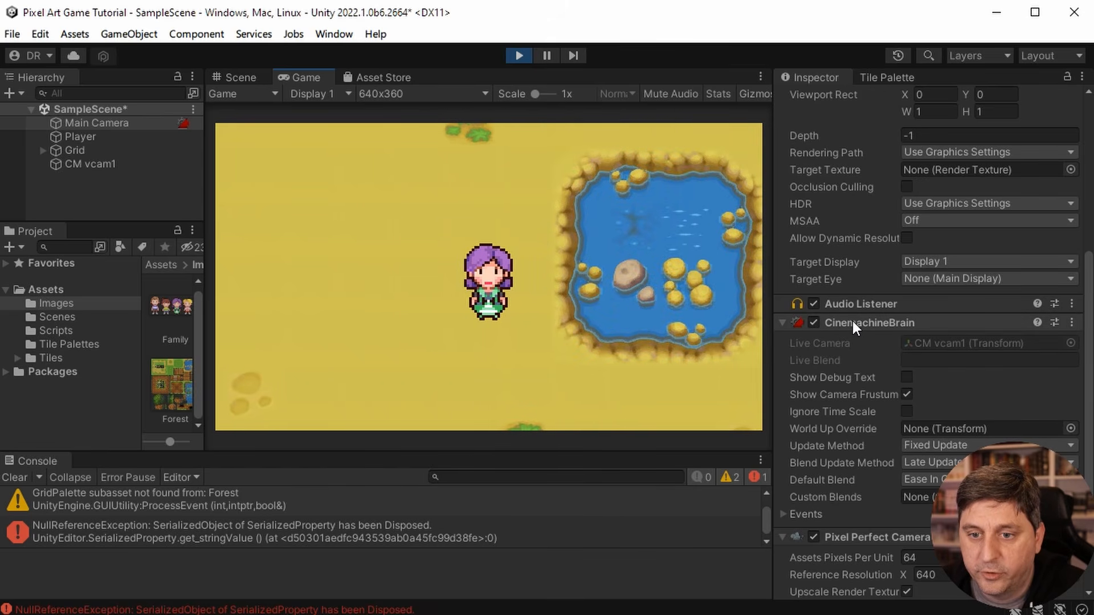
- Set the CinemachineBrain's Blend Update Method to Fixed Update and walk the player back and forth to check the camera
{"action": "left_click", "coordinate": [949, 466]}
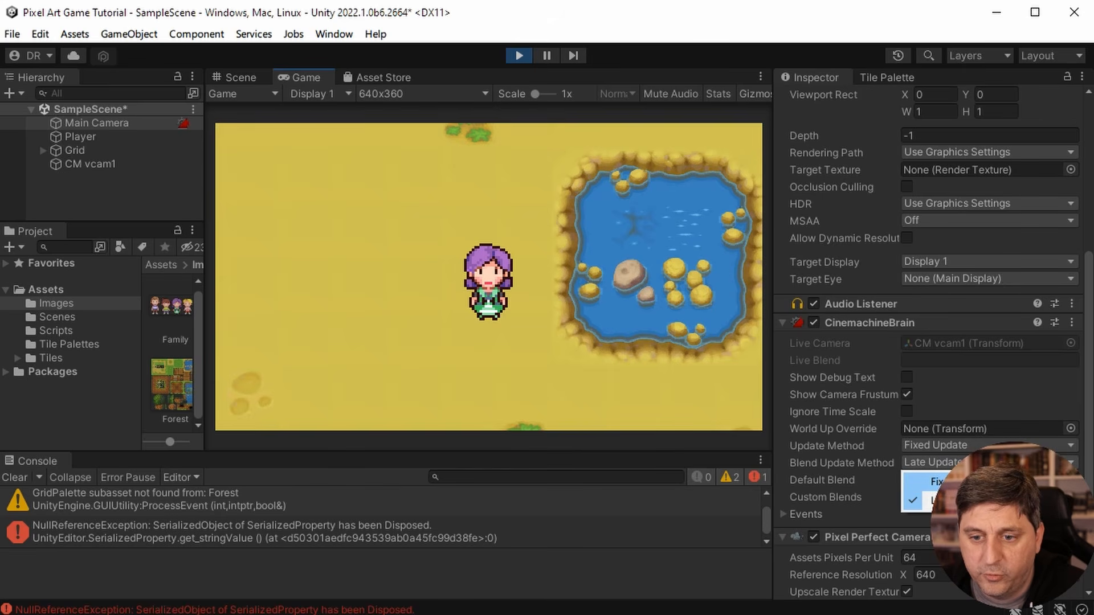
{"action": "left_click", "coordinate": [937, 482]}
{"action": "key", "text": "a"}
{"action": "key", "text": "d"}
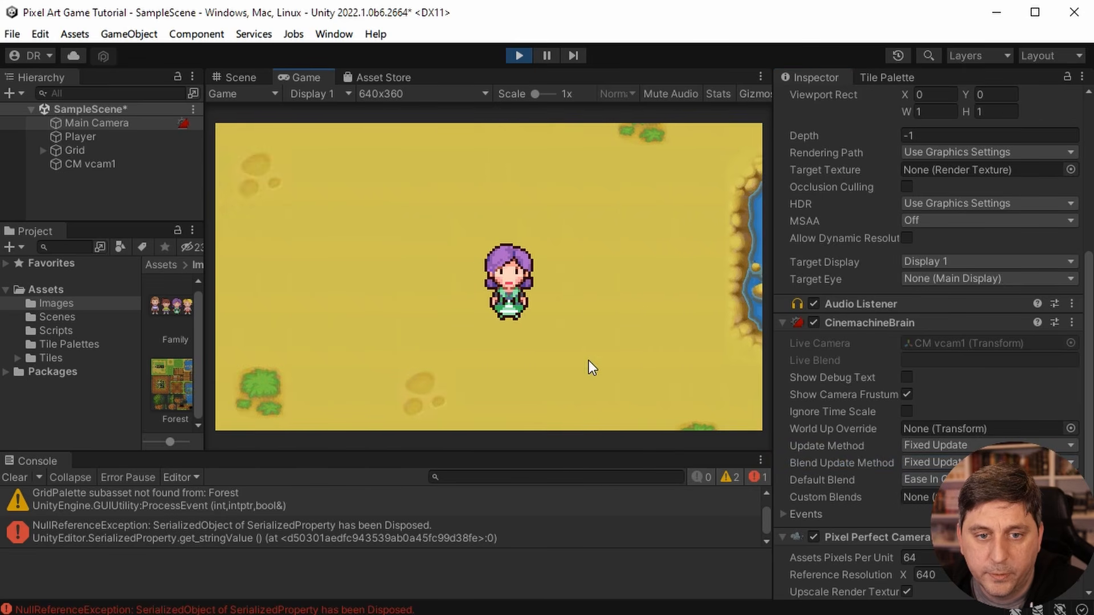
- Set the CinemachineBrain's Blend Update Method back to Late Update while walking the player, and stop the play test
{"action": "key", "text": "a"}
{"action": "key", "text": "d"}
{"action": "left_click", "coordinate": [957, 463]}
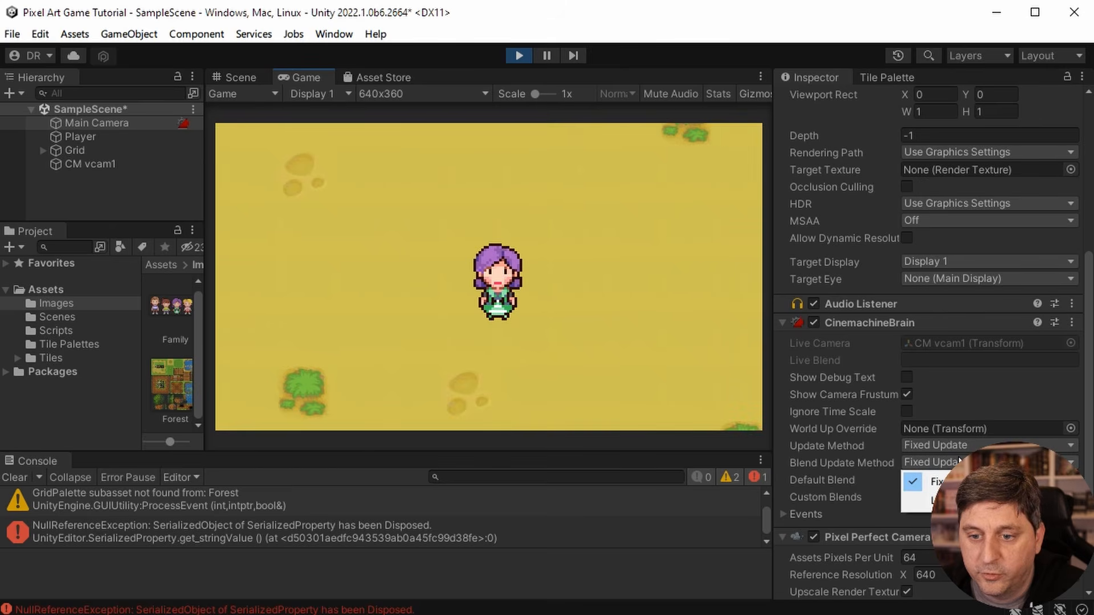
{"action": "left_click", "coordinate": [934, 499]}
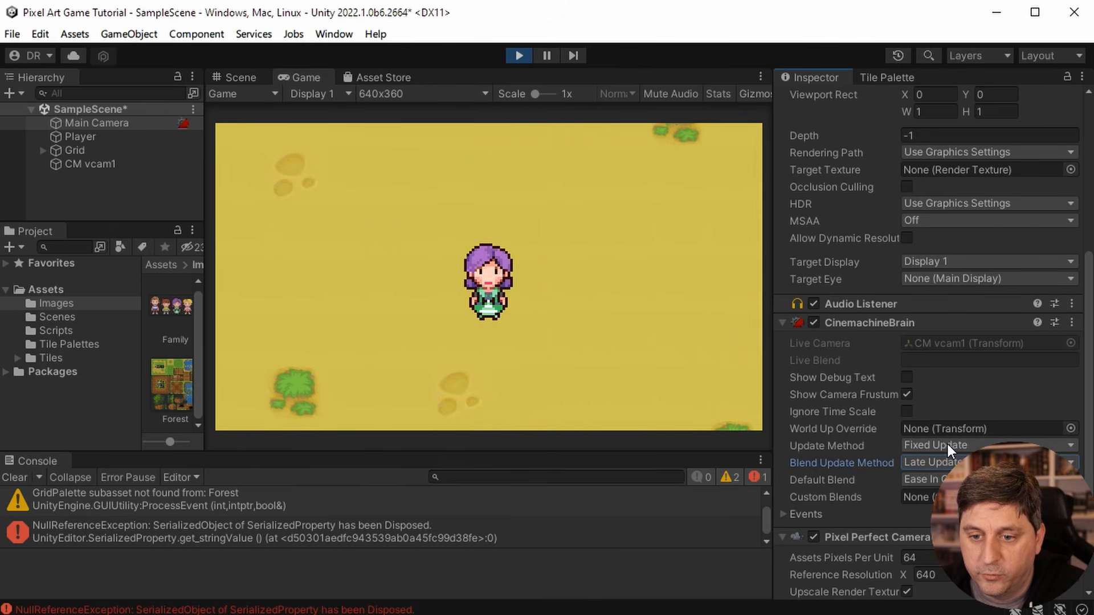
{"action": "left_click", "coordinate": [519, 55]}
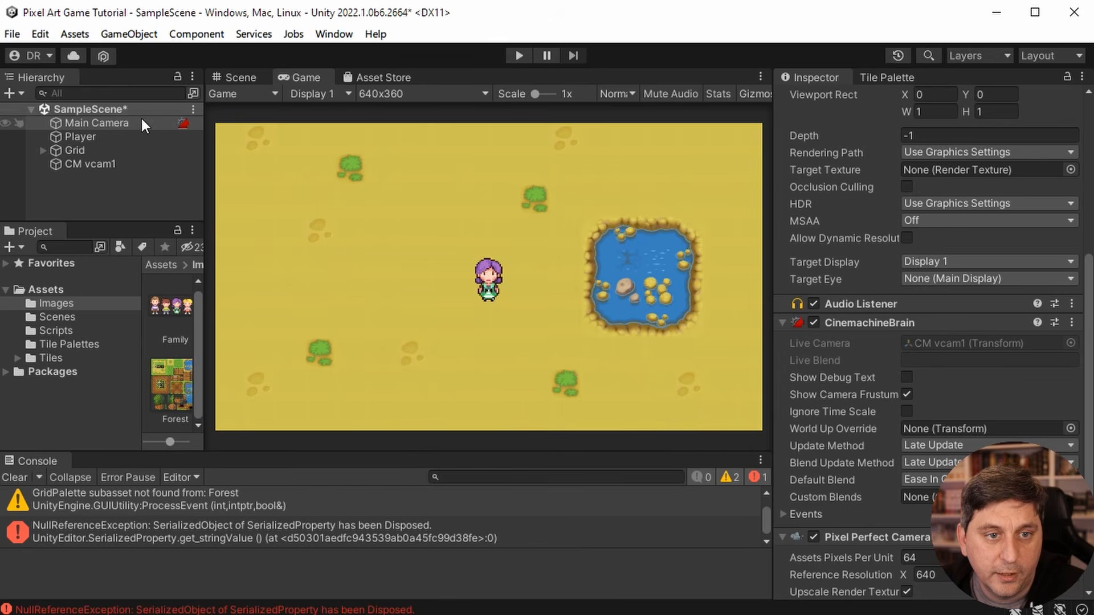
- Set the Update Method of the Main Camera's CinemachineBrain to Fixed Update outside play mode and start a play test
{"action": "left_click", "coordinate": [967, 446]}
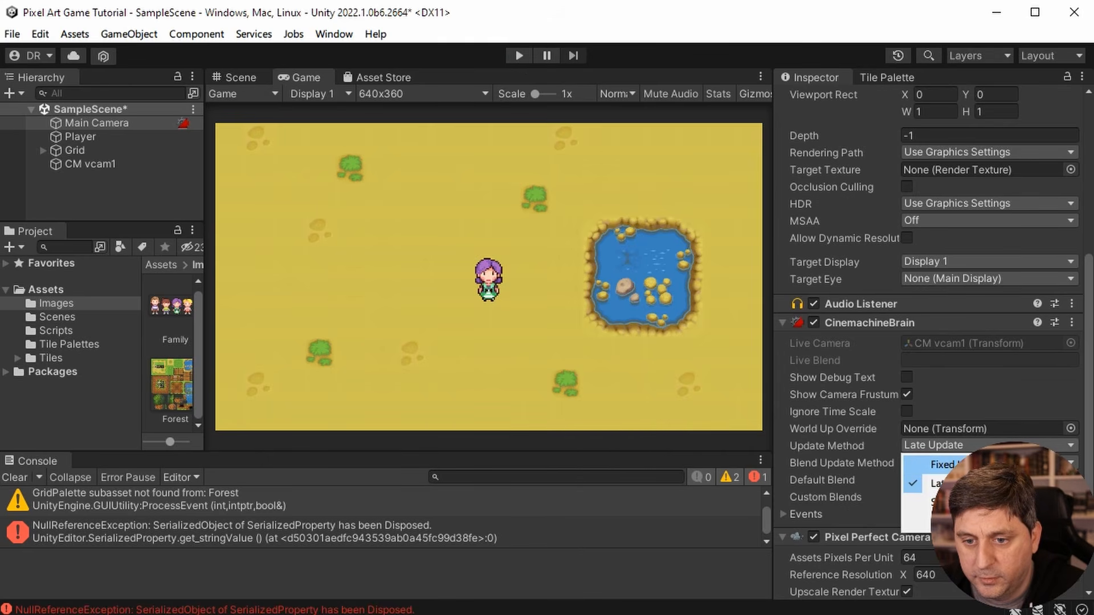
{"action": "left_click", "coordinate": [941, 464]}
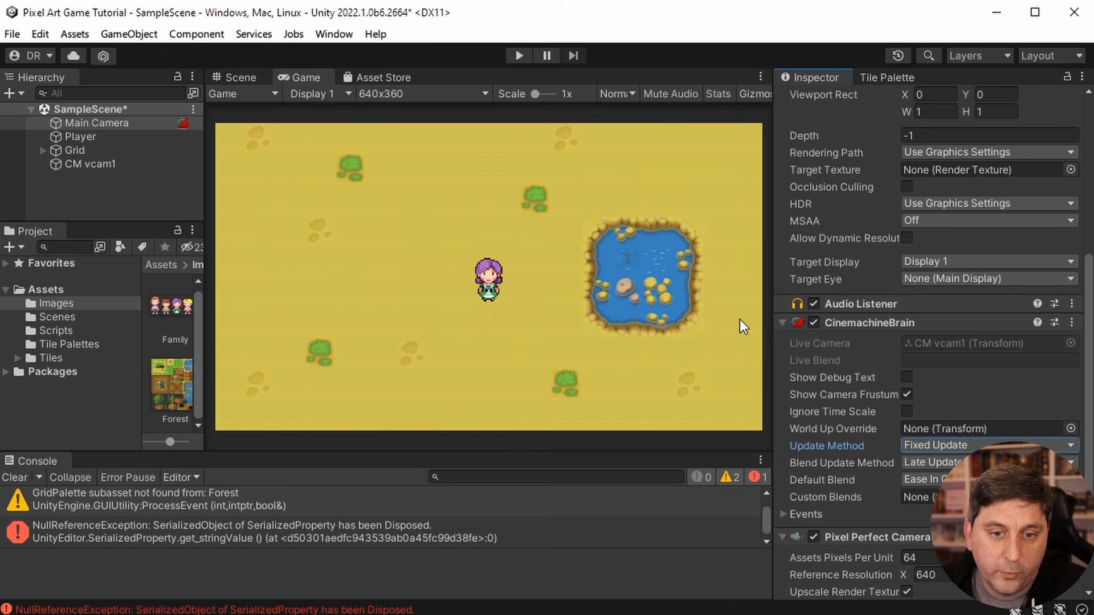
{"action": "left_click", "coordinate": [520, 56]}
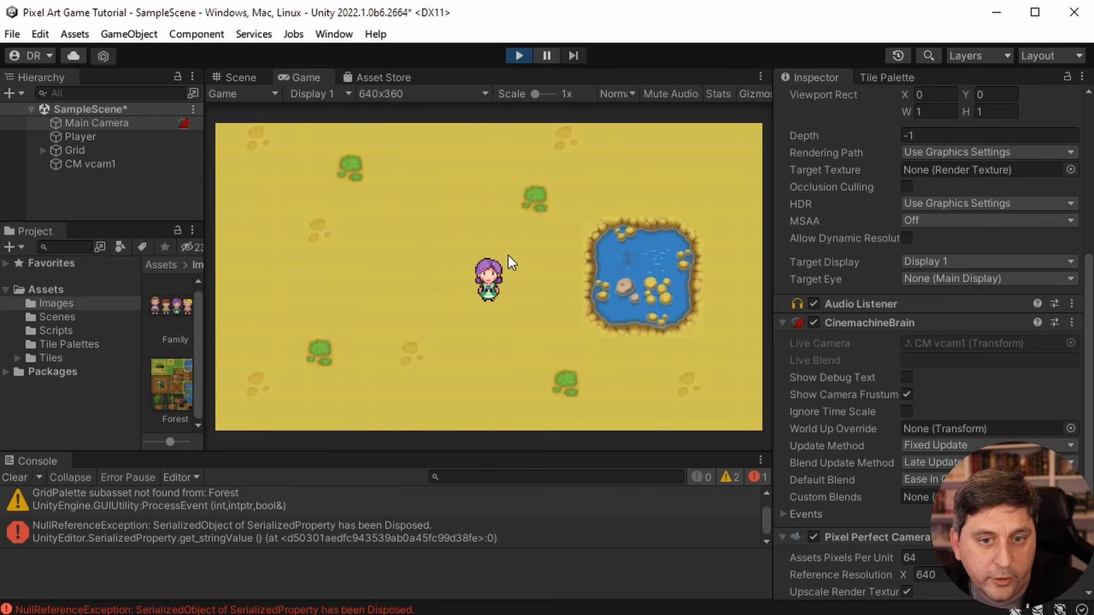
- Walk the player to the pond, up to the map's upper edge and around its left half to check the camera's following
{"action": "key", "text": "d"}
{"action": "key", "text": "d"}
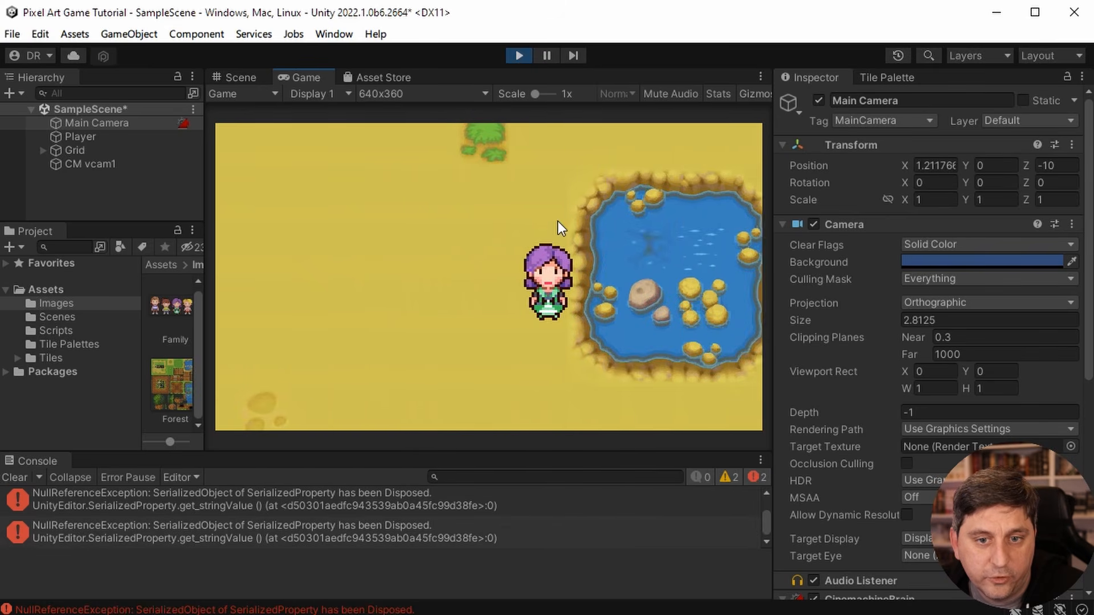
{"action": "key", "text": "s"}
{"action": "key", "text": "a"}
{"action": "key", "text": "w"}
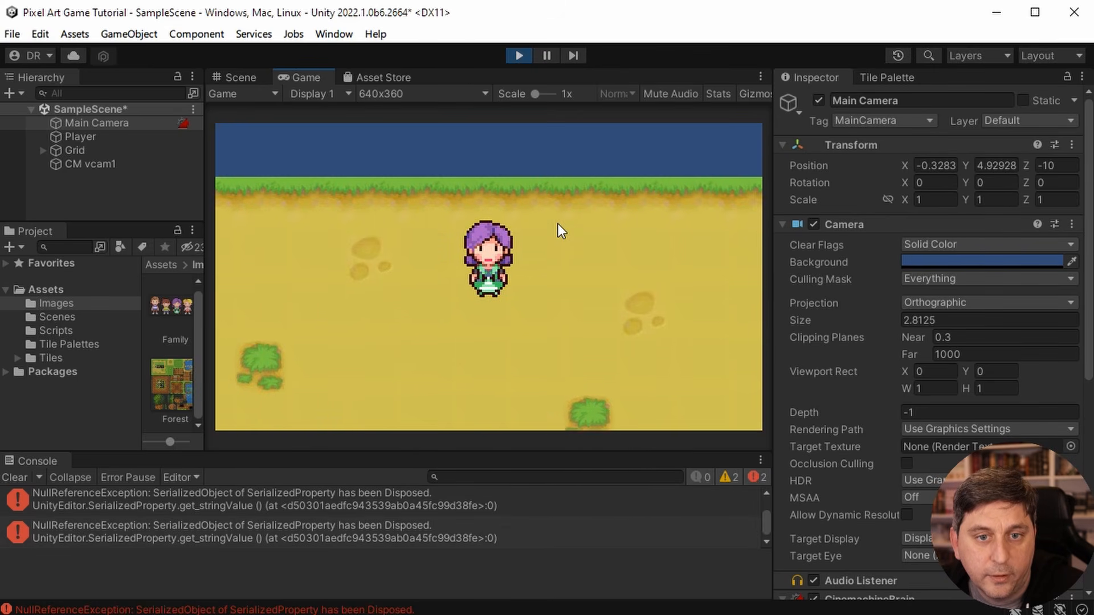
{"action": "key", "text": "s"}
{"action": "key", "text": "a"}
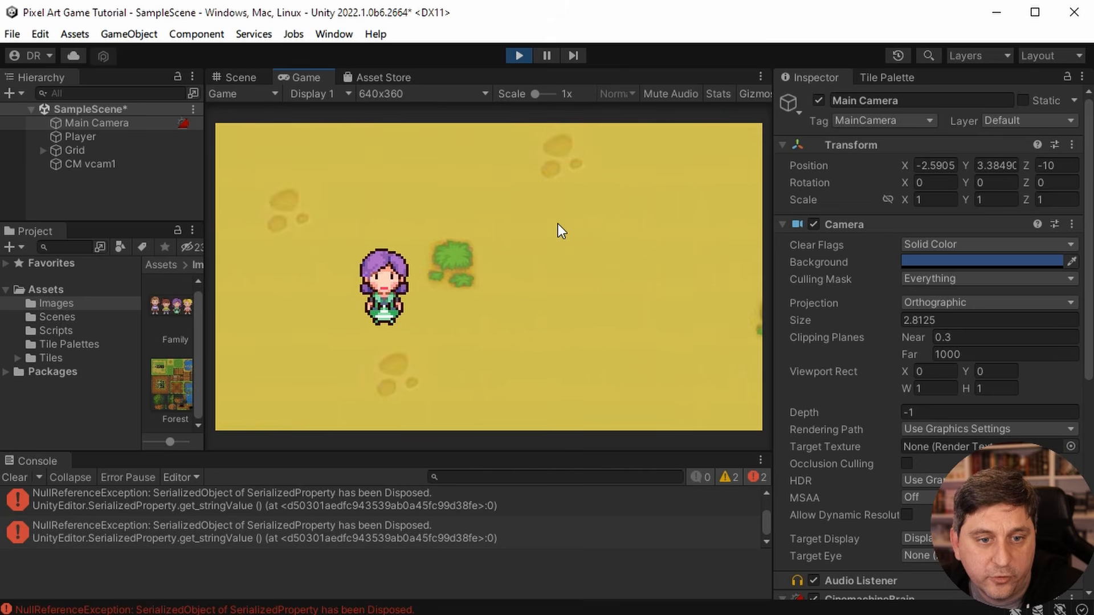
{"action": "key", "text": "d"}
{"action": "key", "text": "s"}
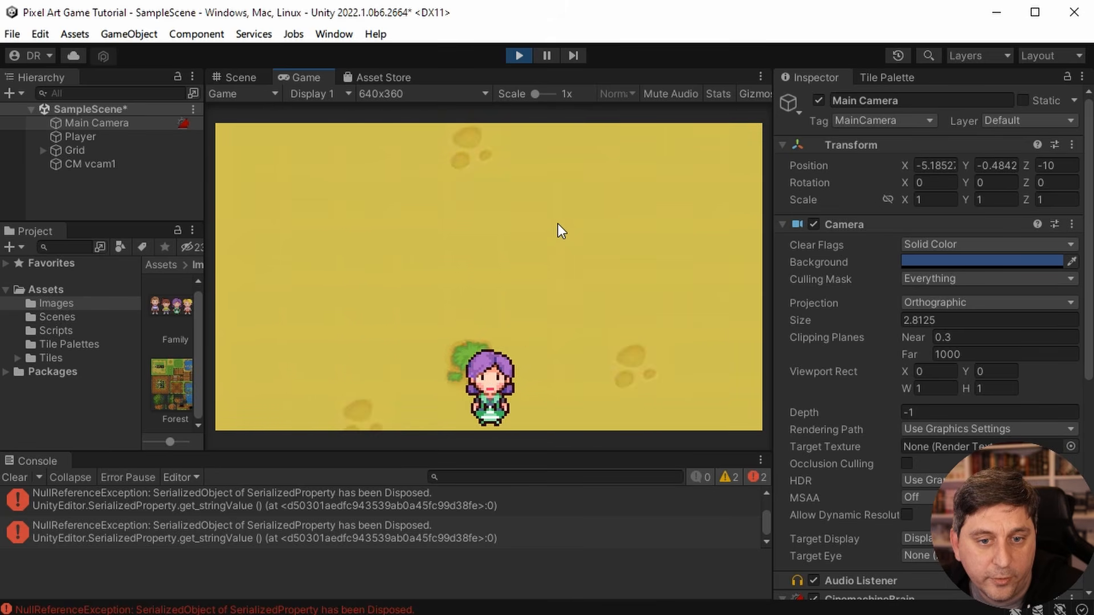
{"action": "key", "text": "w"}
{"action": "key", "text": "d"}
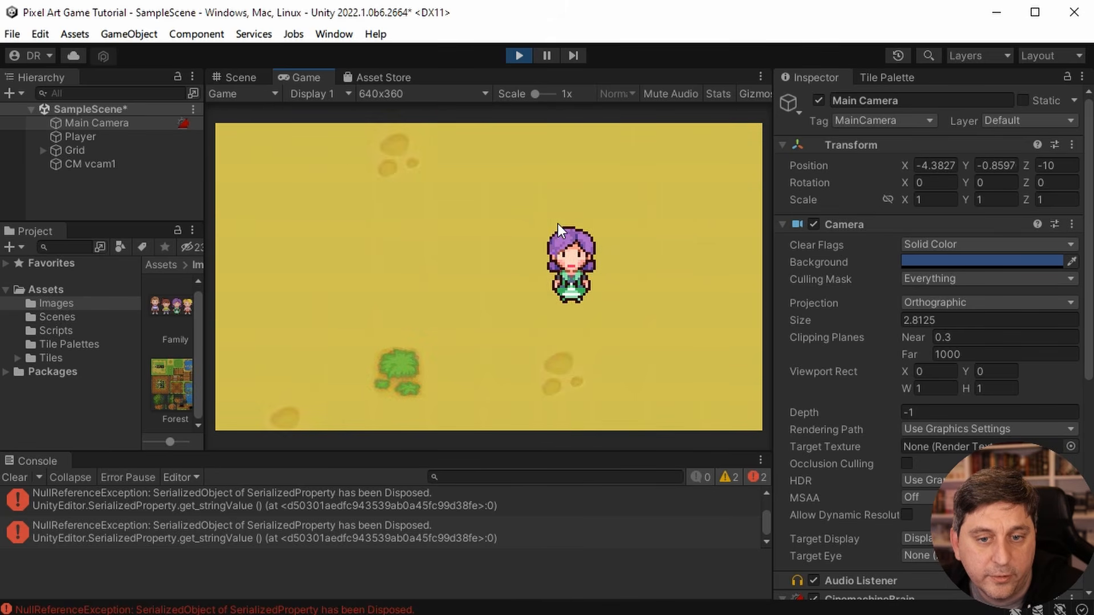
- Walk the player along the map's right, upper and left edges to check the camera at the borders, and stop the play test
{"action": "key", "text": "s"}
{"action": "key", "text": "d"}
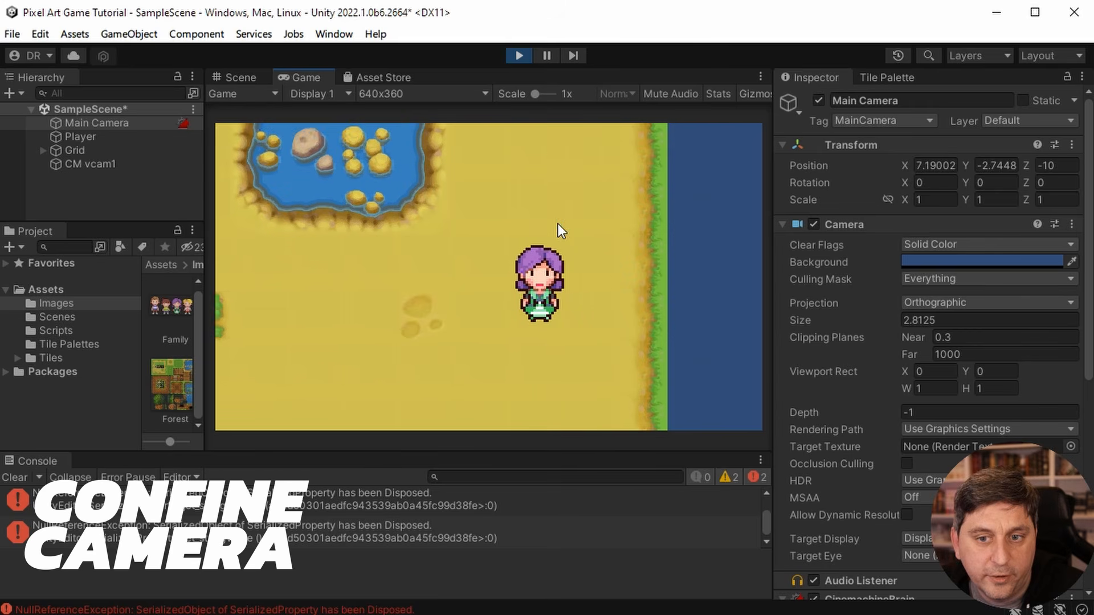
{"action": "key", "text": "w"}
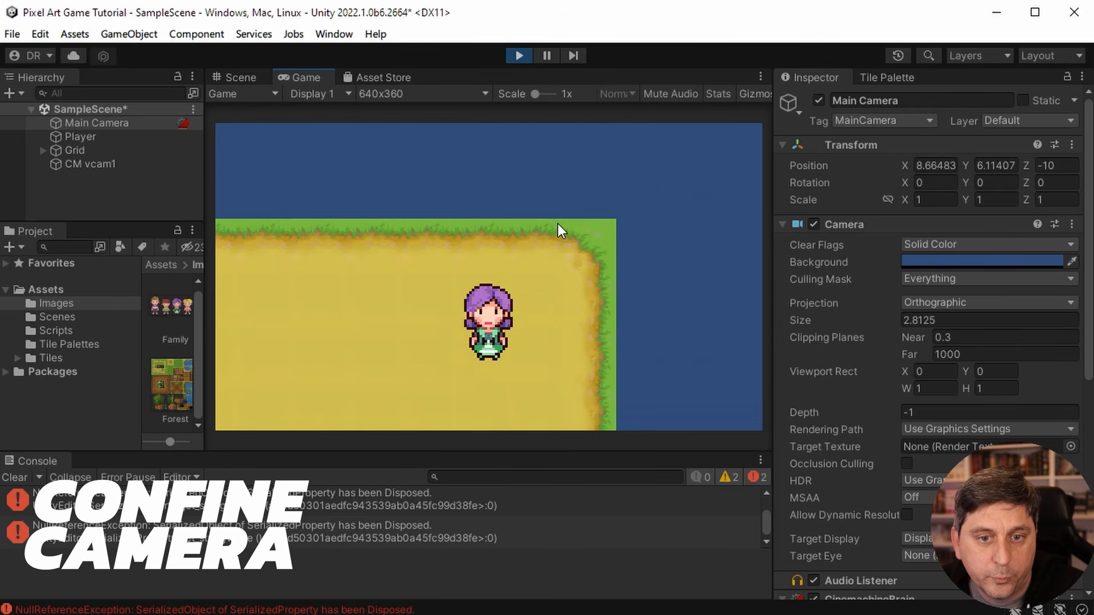
{"action": "key", "text": "a"}
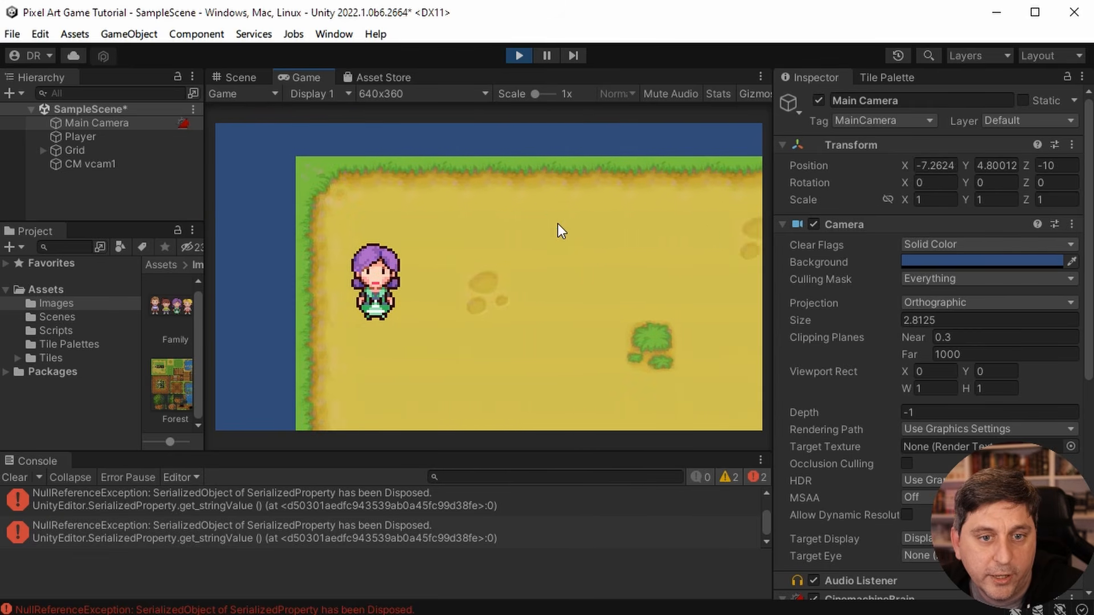
{"action": "key", "text": "d"}
{"action": "key", "text": "s"}
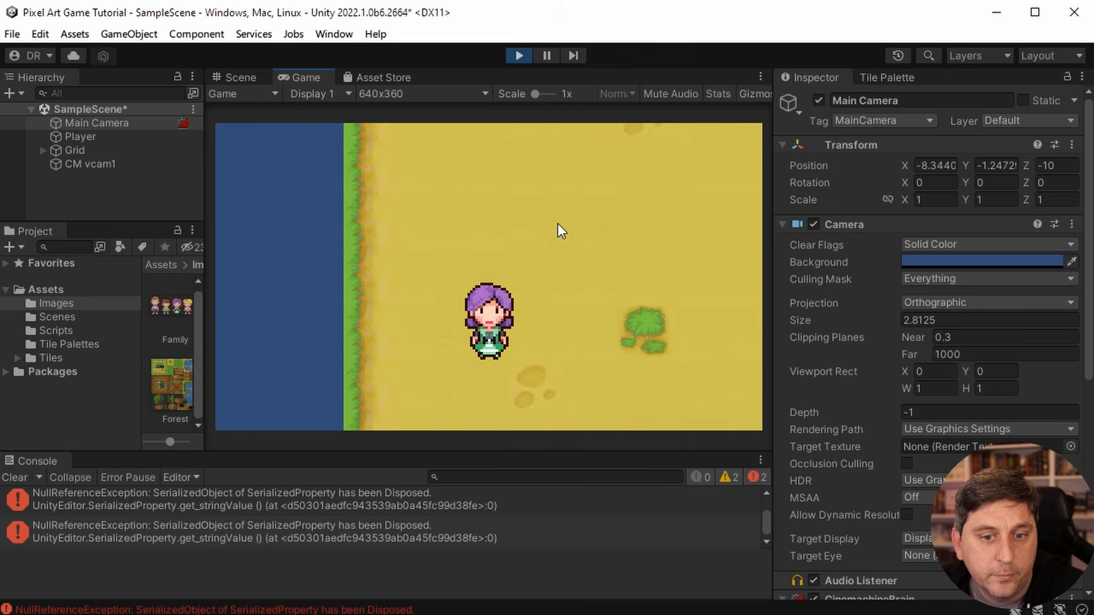
{"action": "key", "text": "w"}
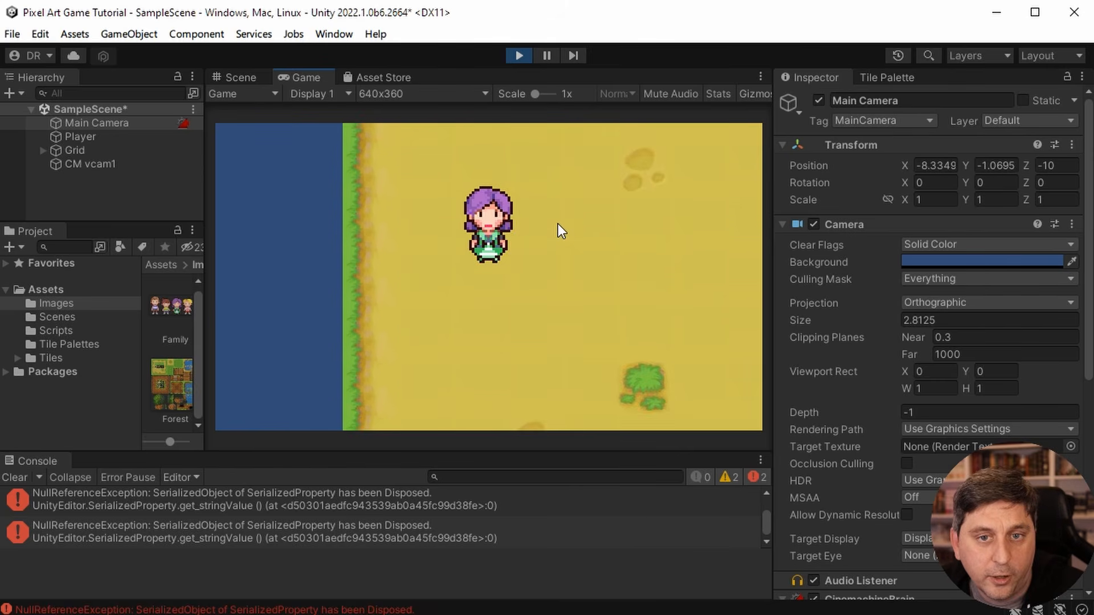
{"action": "key", "text": "d"}
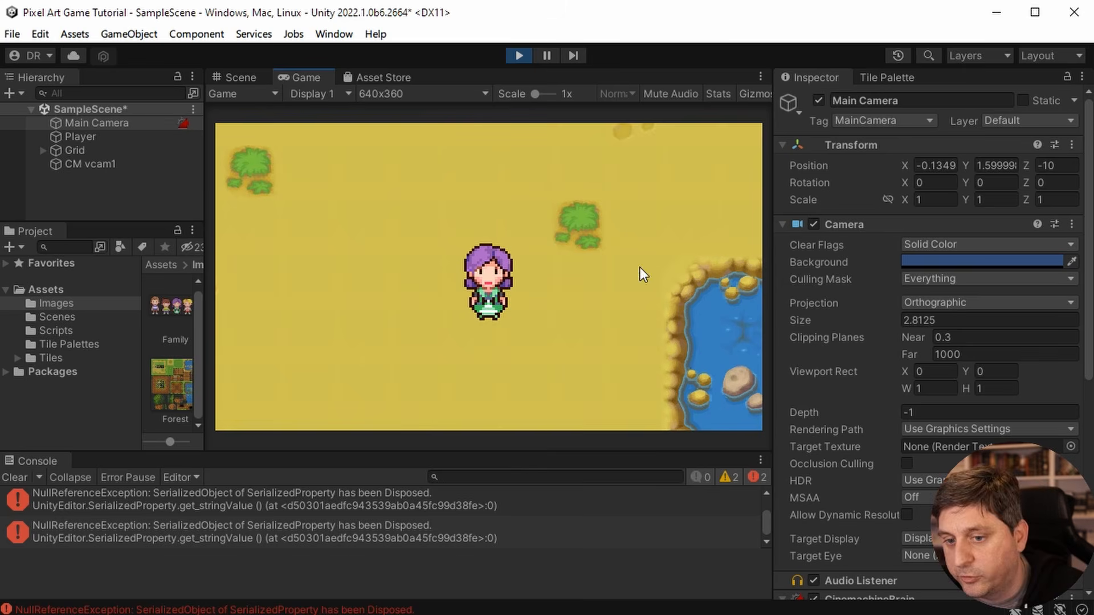
{"action": "left_click", "coordinate": [520, 55]}
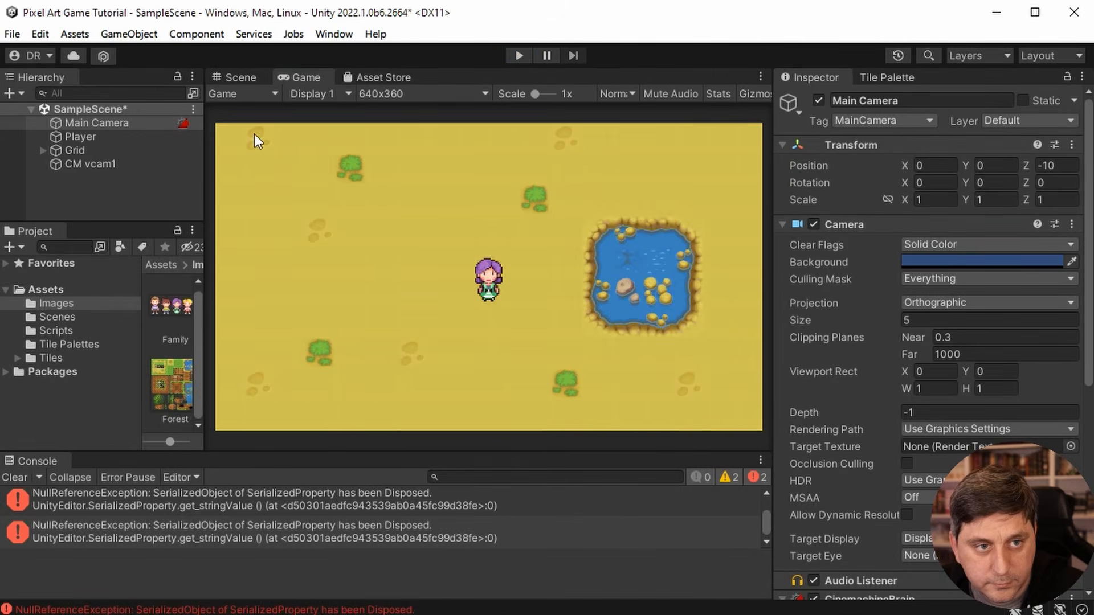
- Save the scene and the project
{"action": "left_click", "coordinate": [13, 36]}
{"action": "left_click", "coordinate": [49, 115]}
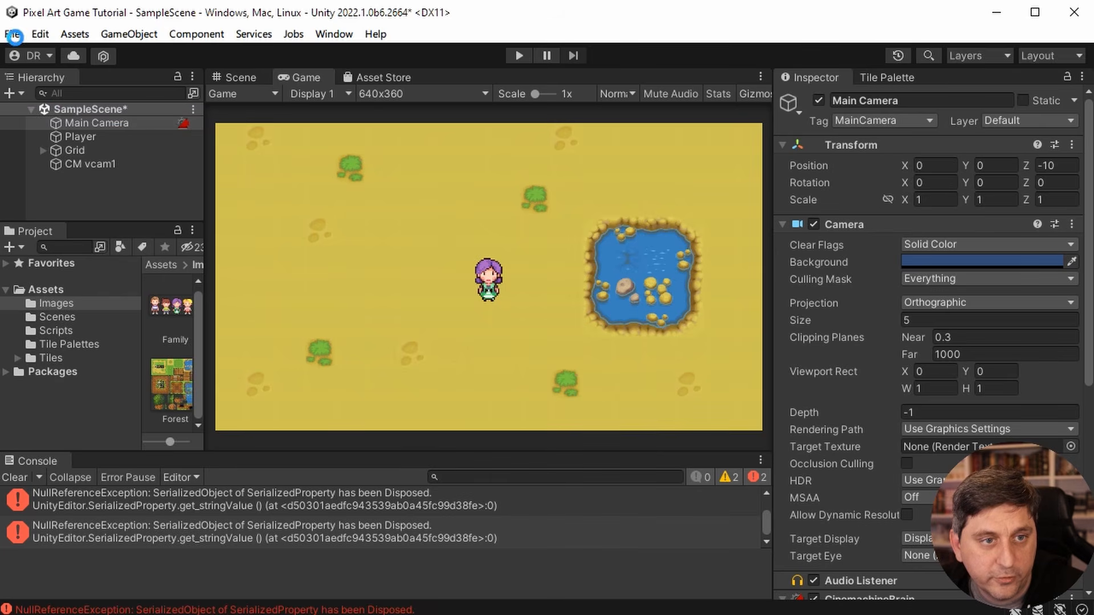
{"action": "left_click", "coordinate": [16, 34]}
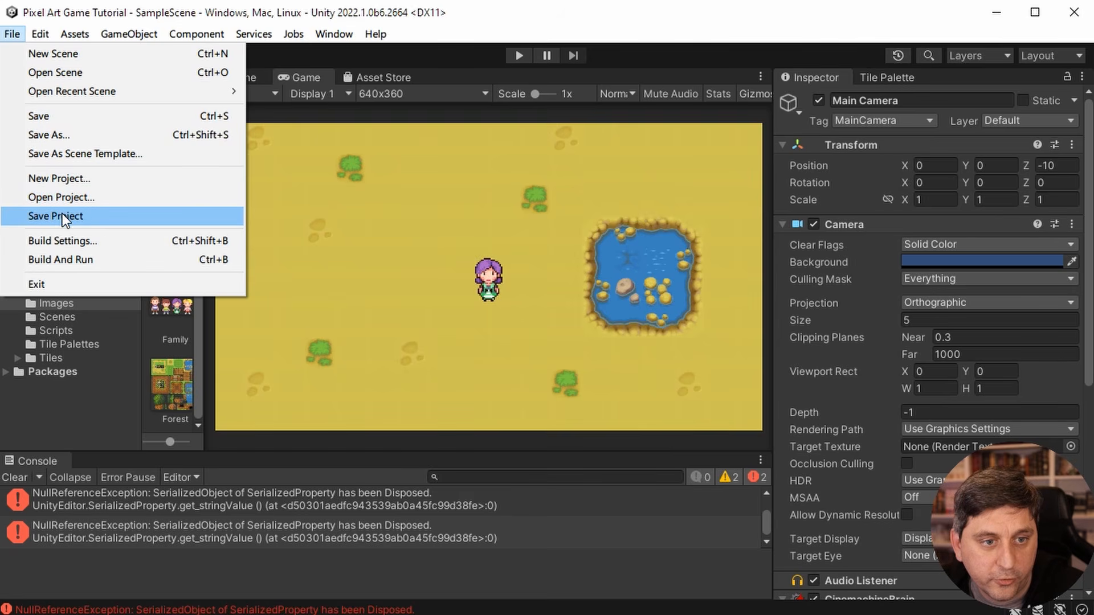
{"action": "left_click", "coordinate": [62, 216]}
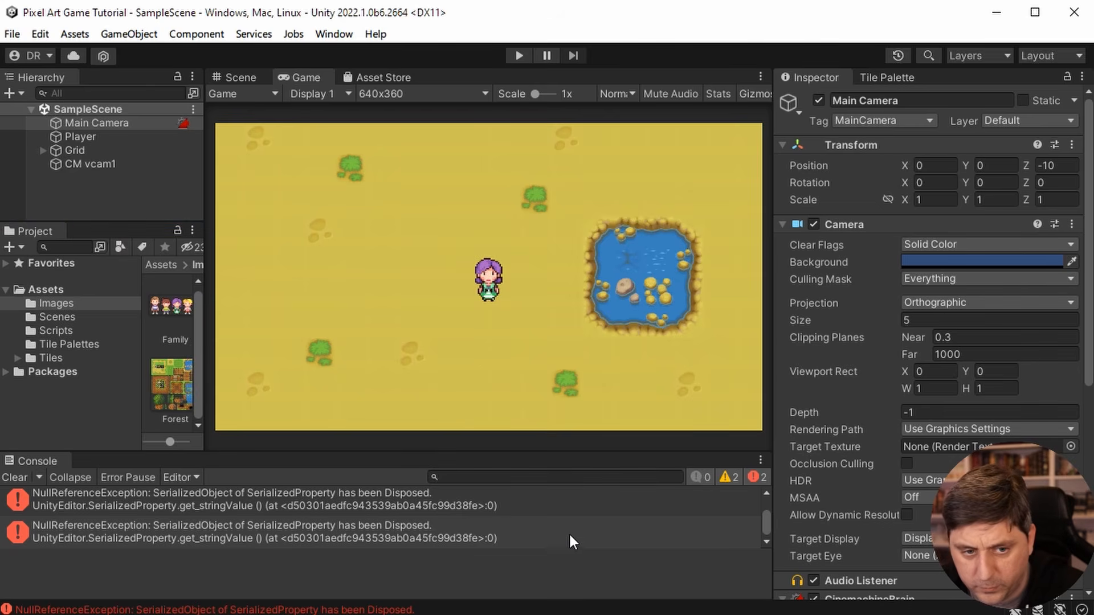
- Add the CinemachineConfiner2D extension to the CM vcam1 virtual camera and highlight its Bounding Shape 2D setting
{"action": "scroll", "coordinate": [928, 341], "scroll_direction": "down", "scroll_amount": 5}
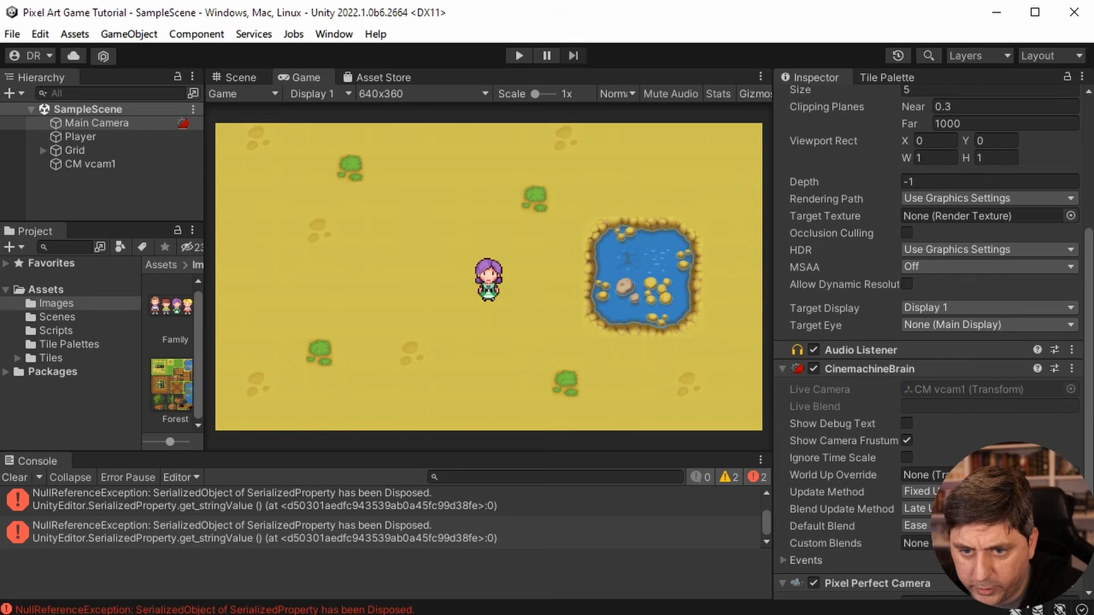
{"action": "scroll", "coordinate": [928, 342], "scroll_direction": "down", "scroll_amount": 2}
{"action": "left_click", "coordinate": [116, 164]}
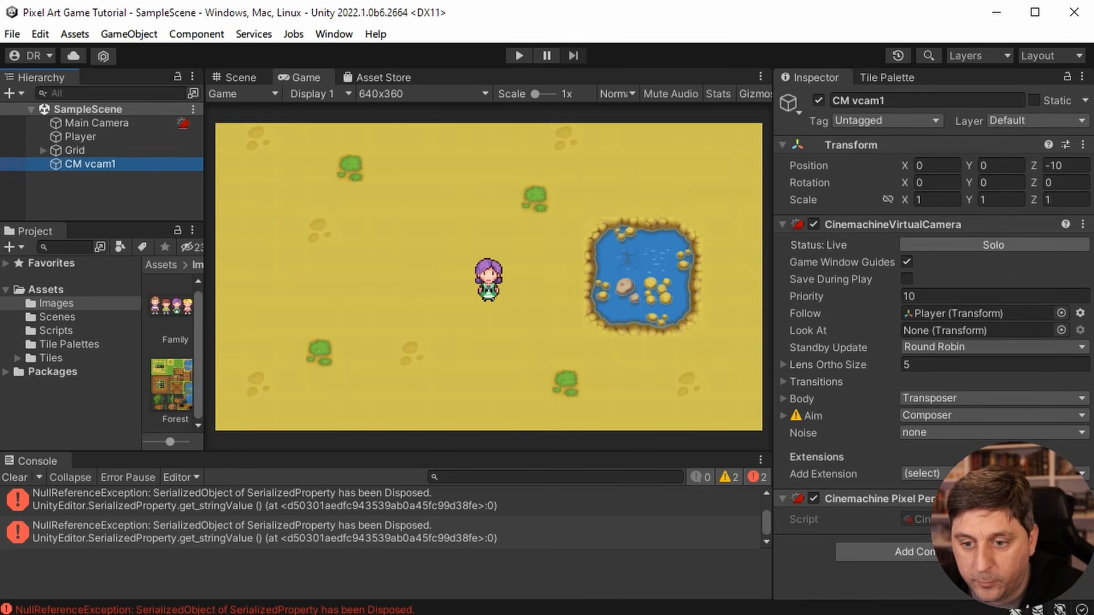
{"action": "left_click", "coordinate": [994, 473]}
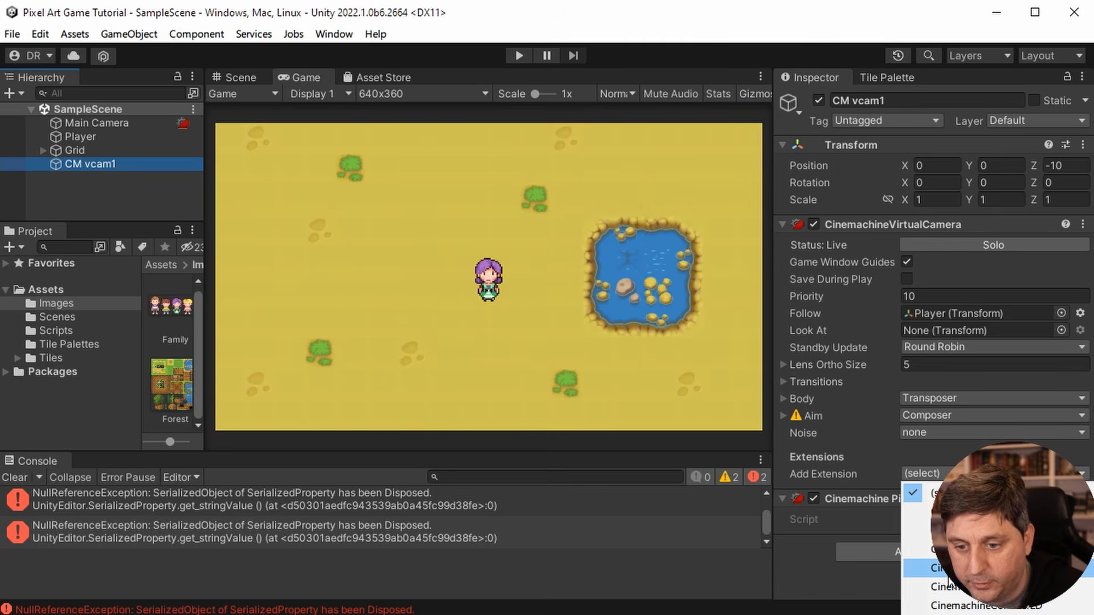
{"action": "left_click", "coordinate": [957, 608]}
{"action": "scroll", "coordinate": [951, 502], "scroll_direction": "down", "scroll_amount": 3}
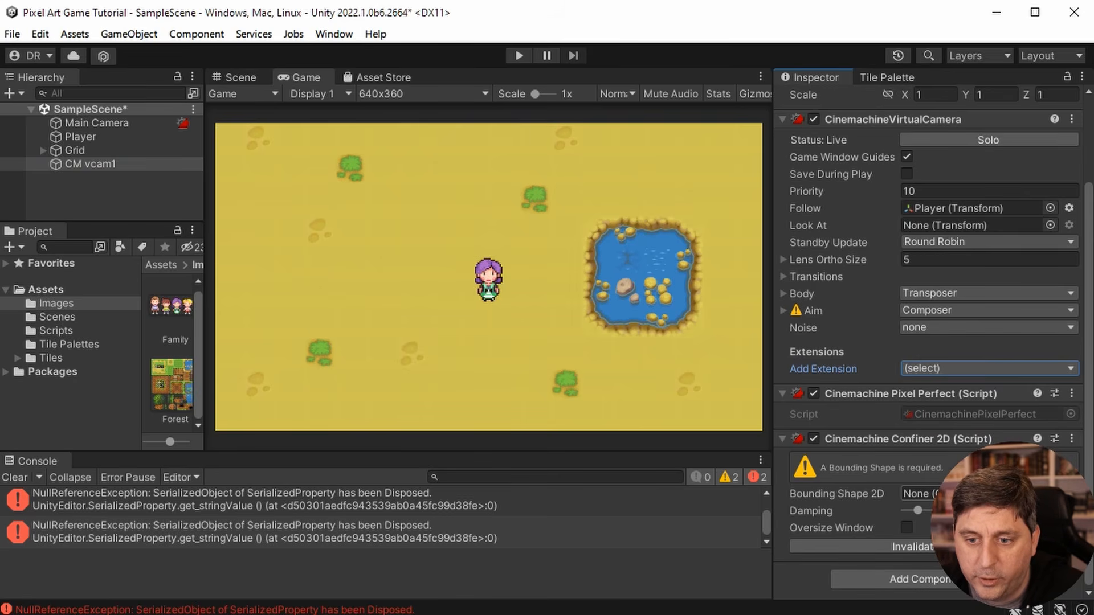
{"action": "left_click", "coordinate": [918, 494]}
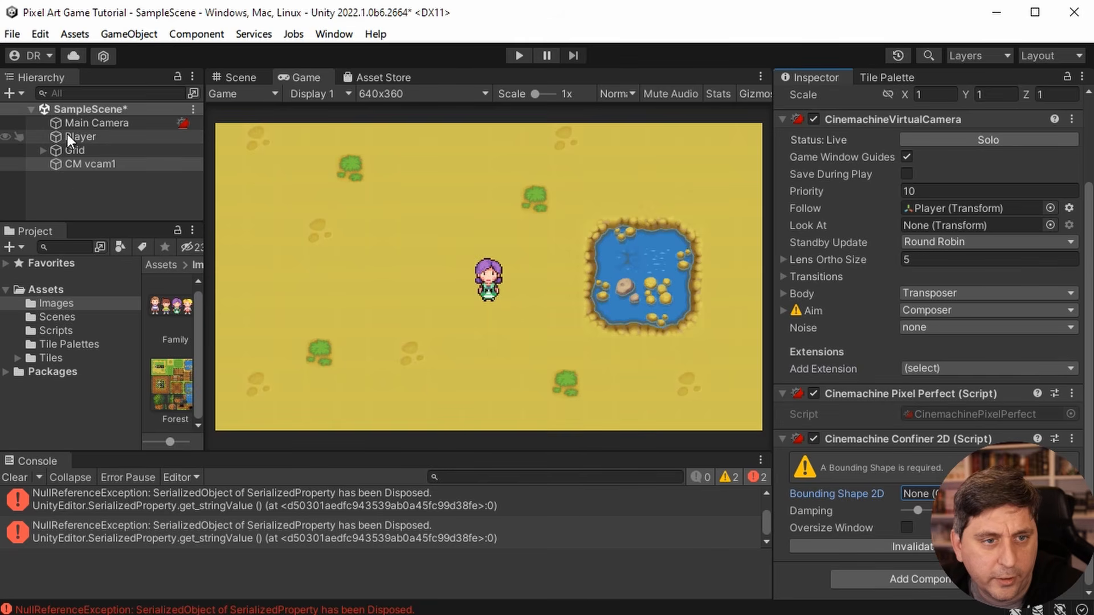
- Add a Polygon Collider 2D component to the Grid's Background tilemap, working in the Scene view
{"action": "left_click", "coordinate": [42, 150]}
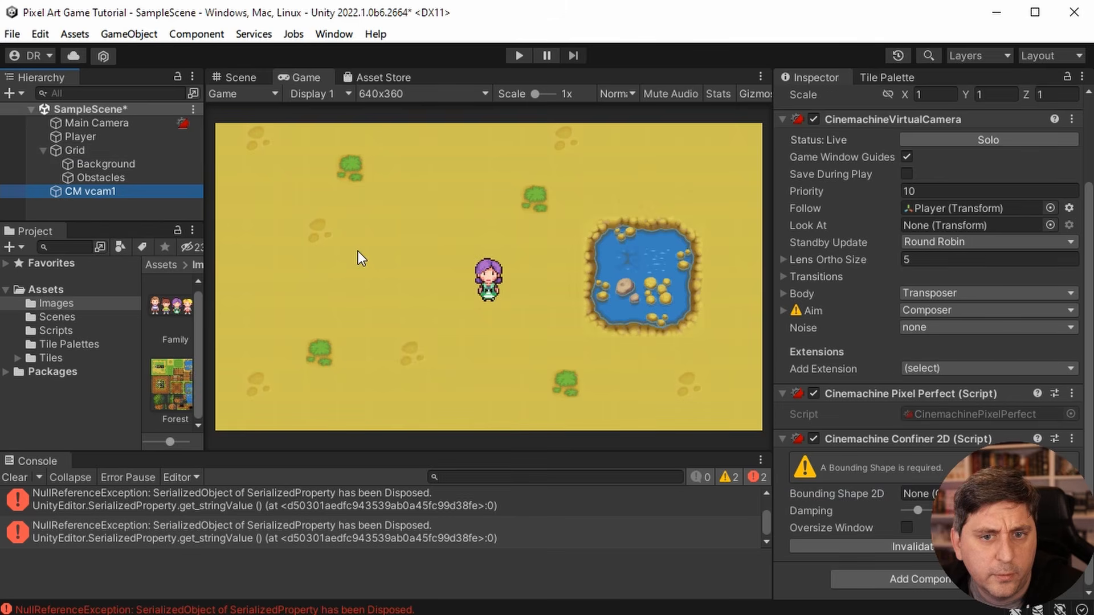
{"action": "left_click", "coordinate": [238, 77]}
{"action": "scroll", "coordinate": [481, 279], "scroll_direction": "down", "scroll_amount": 5}
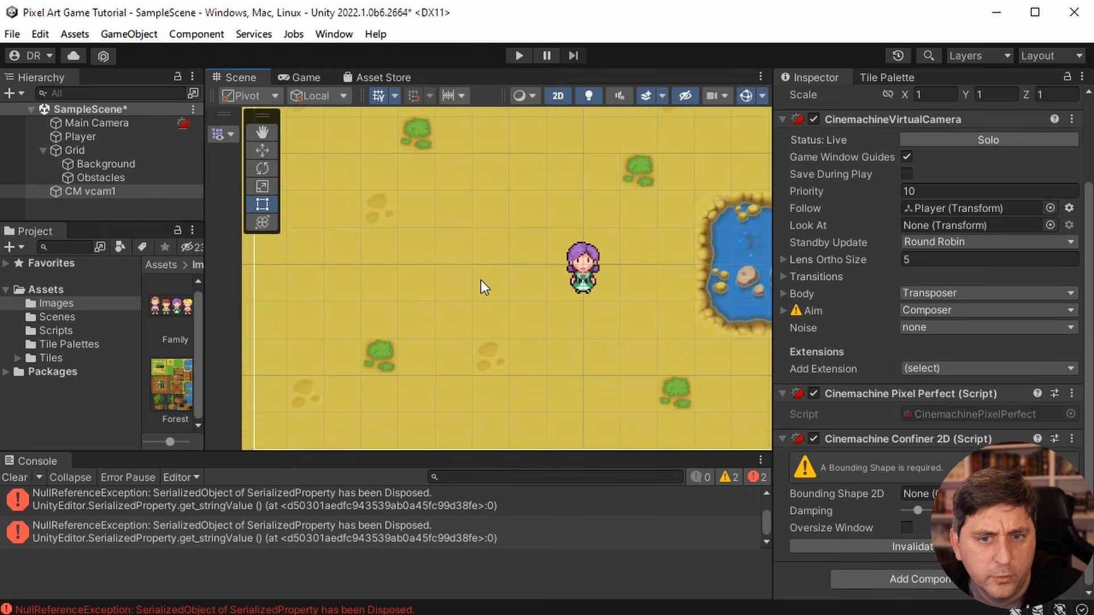
{"action": "scroll", "coordinate": [470, 290], "scroll_direction": "down", "scroll_amount": 2}
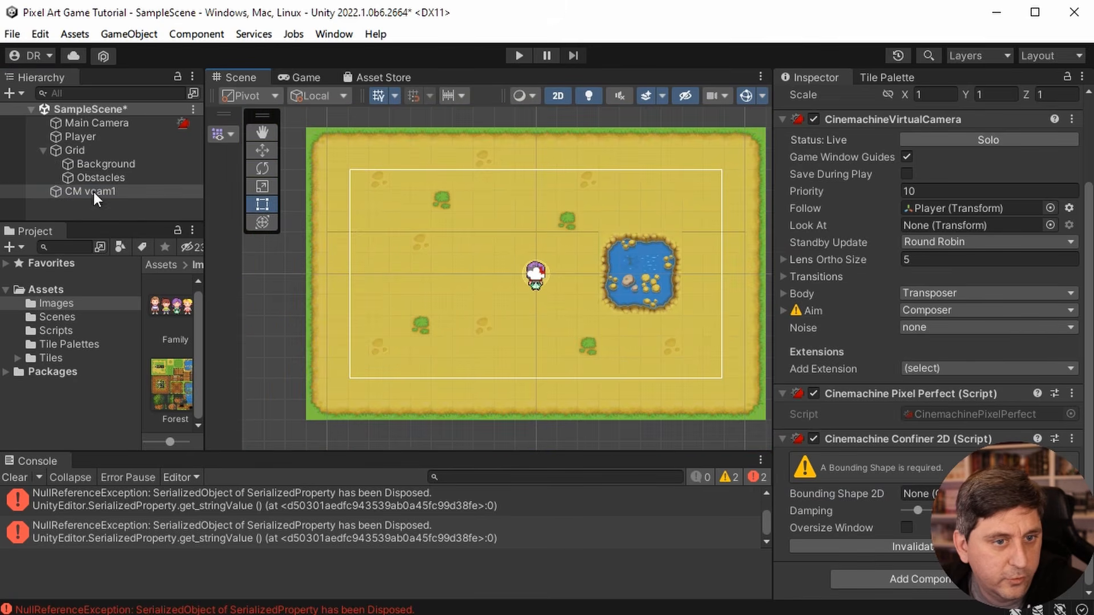
{"action": "left_click", "coordinate": [107, 166]}
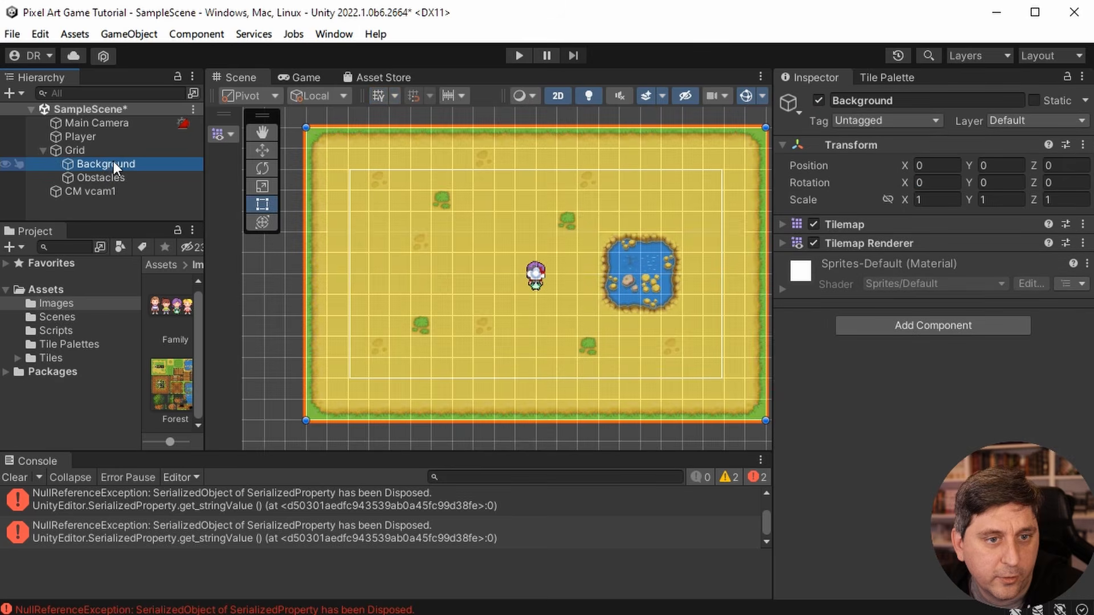
{"action": "left_click", "coordinate": [914, 323]}
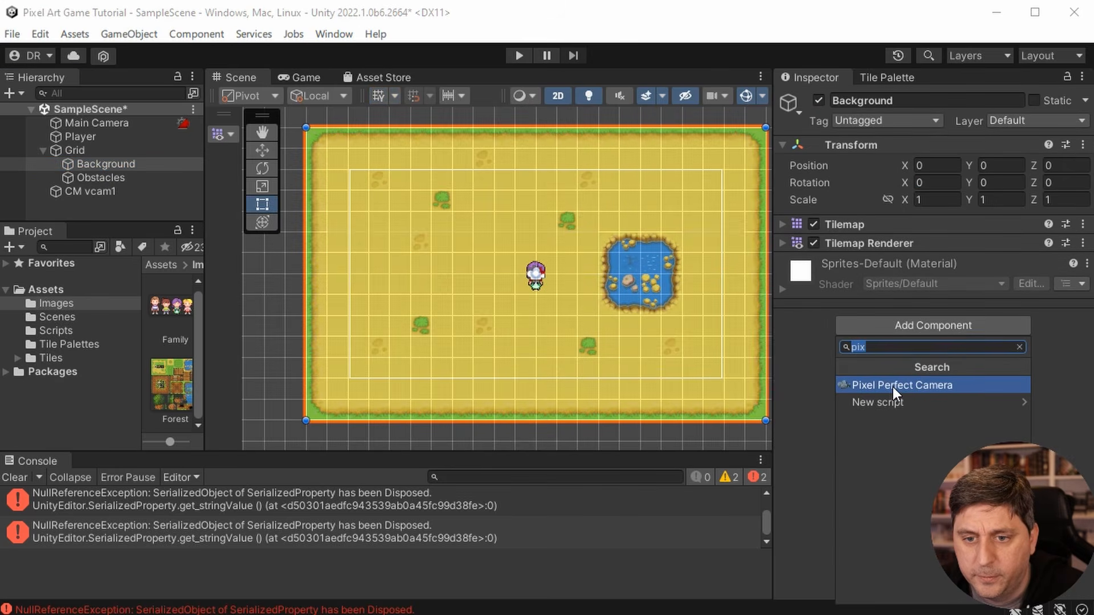
{"action": "type", "text": "poly"}
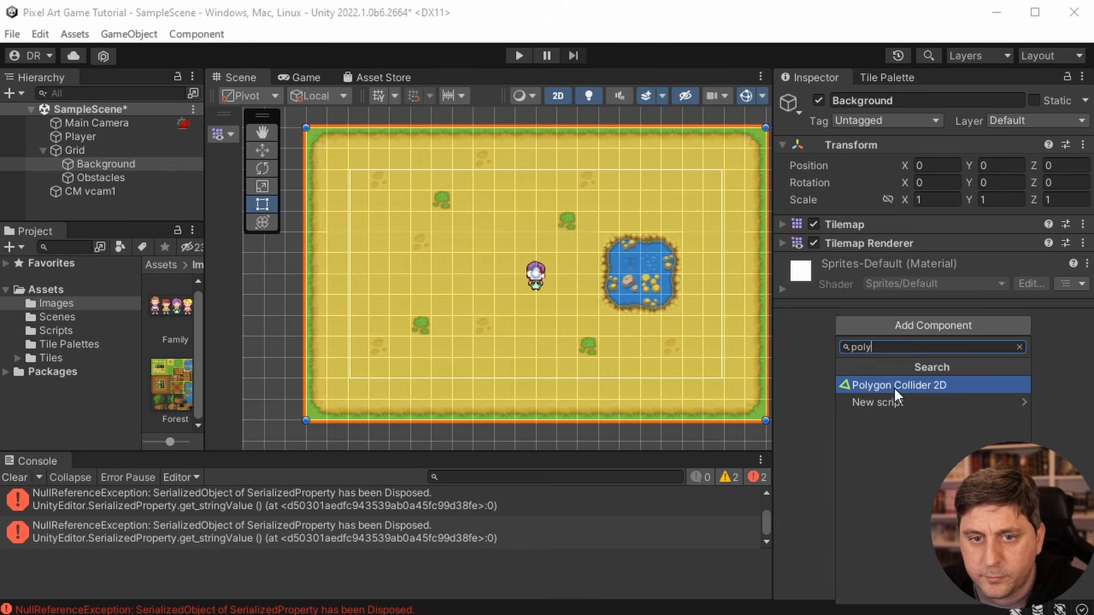
{"action": "left_click", "coordinate": [894, 388]}
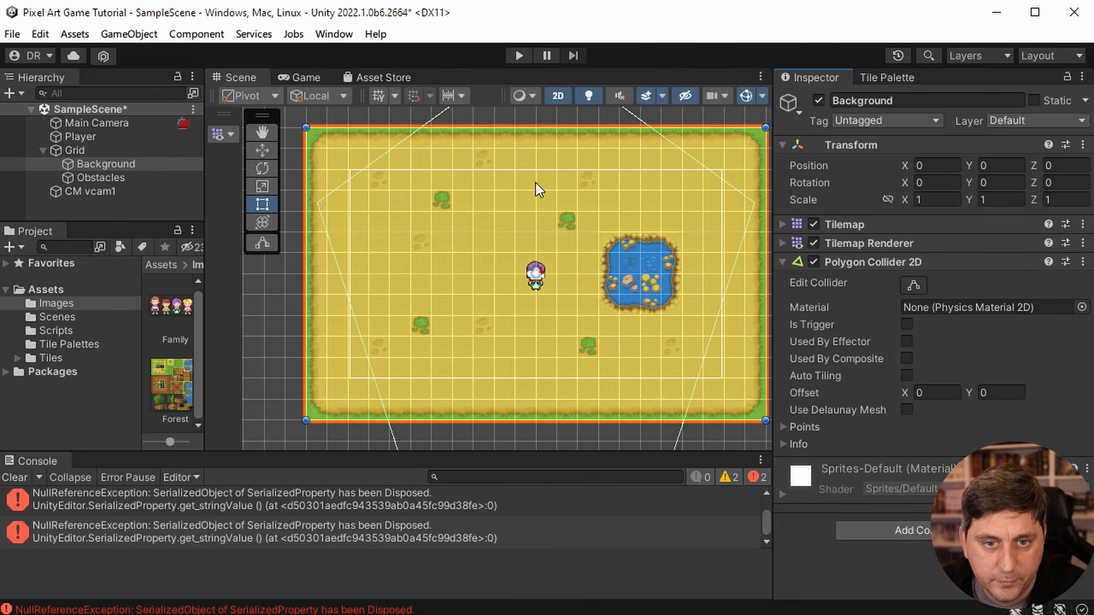
- Edit the Background's polygon collider and move its topmost vertex down onto the map's upper edge
{"action": "left_click", "coordinate": [268, 132]}
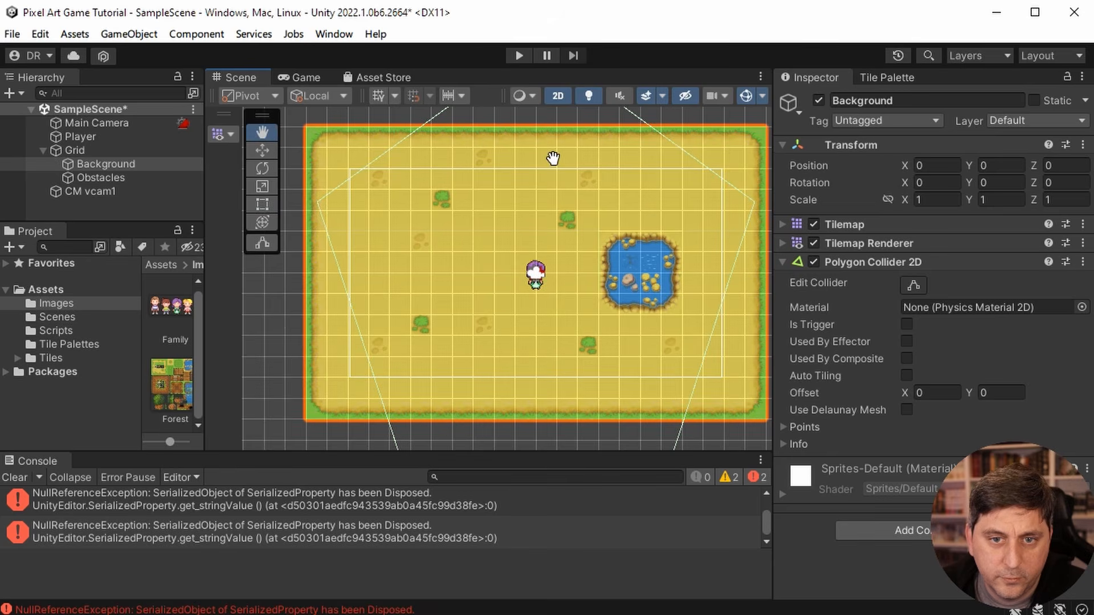
{"action": "left_click_drag", "start_coordinate": [552, 159], "coordinate": [527, 263]}
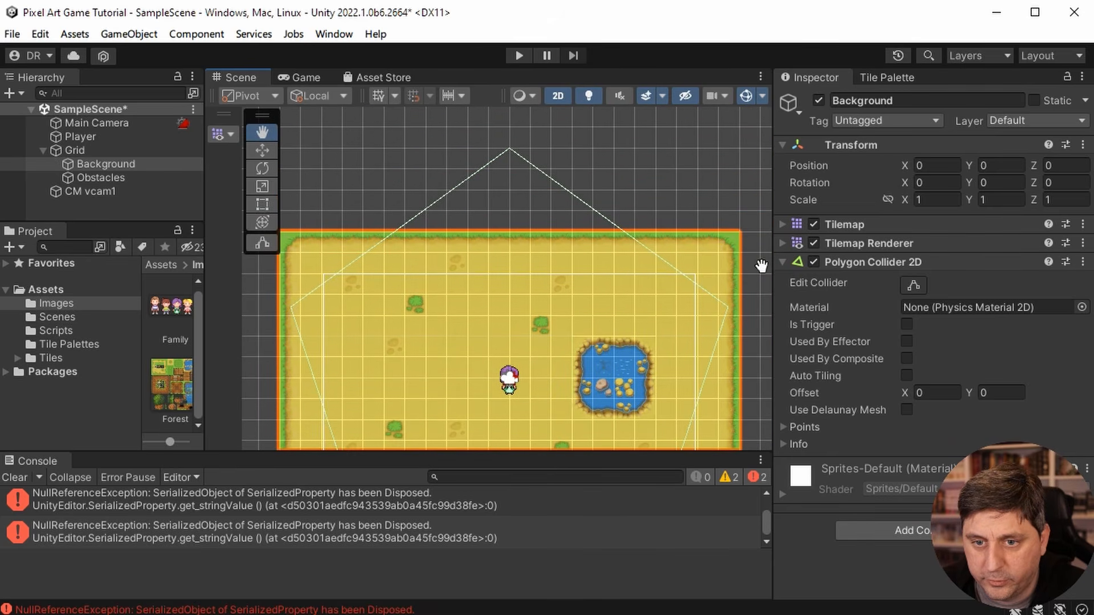
{"action": "left_click", "coordinate": [912, 285]}
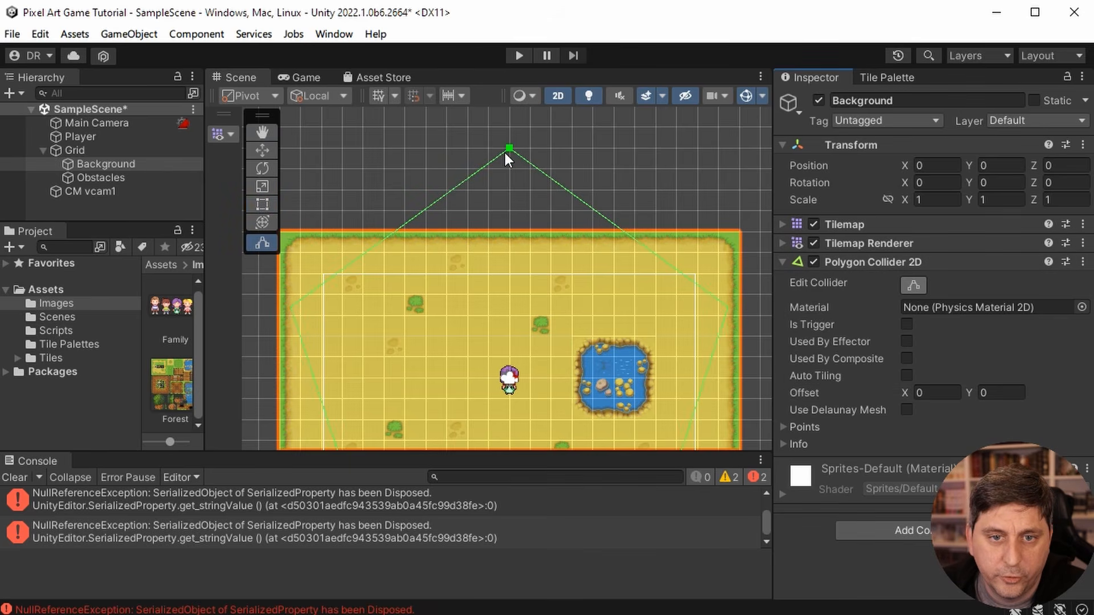
{"action": "left_click_drag", "start_coordinate": [507, 146], "coordinate": [507, 207]}
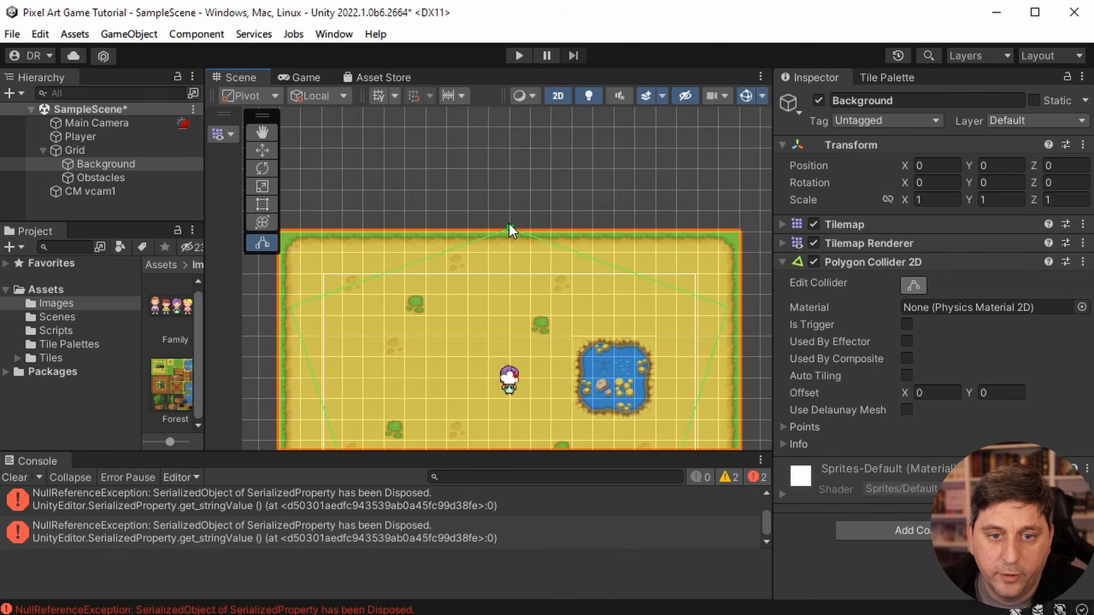
- Move the polygon collider's right vertex to the map's upper-right corner
{"action": "scroll", "coordinate": [508, 224], "scroll_direction": "up", "scroll_amount": 3}
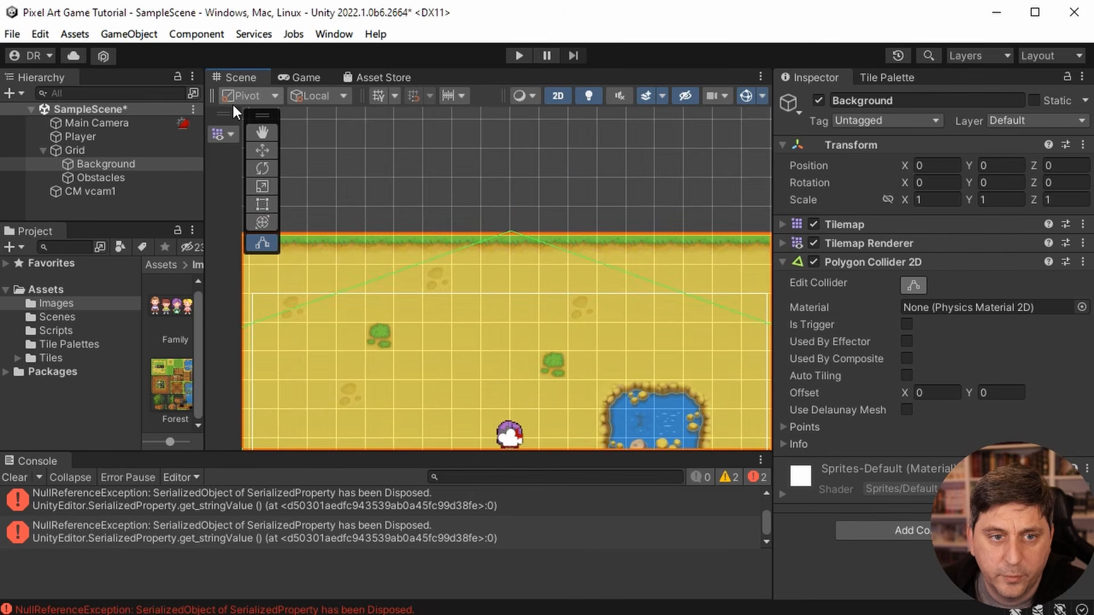
{"action": "left_click", "coordinate": [261, 131]}
{"action": "left_click_drag", "start_coordinate": [634, 277], "coordinate": [425, 249]}
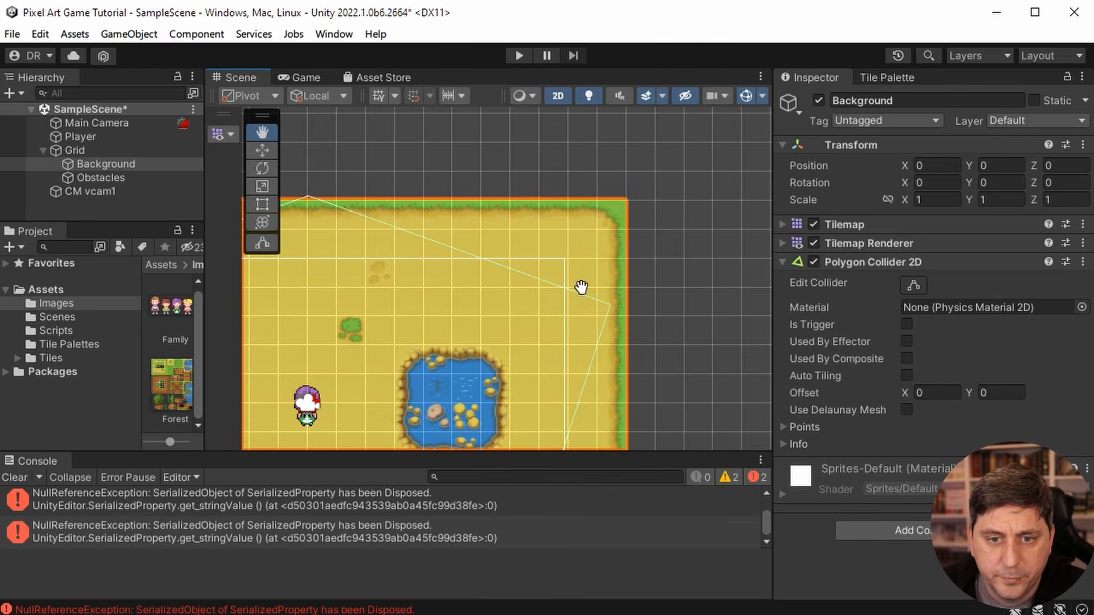
{"action": "left_click", "coordinate": [910, 285]}
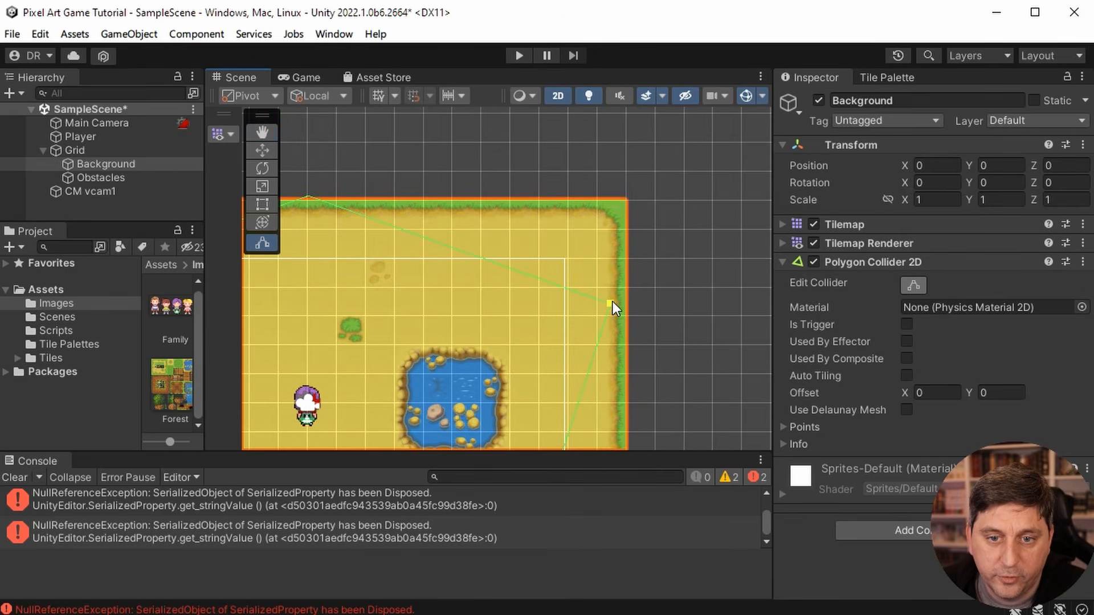
{"action": "left_click_drag", "start_coordinate": [613, 303], "coordinate": [628, 201]}
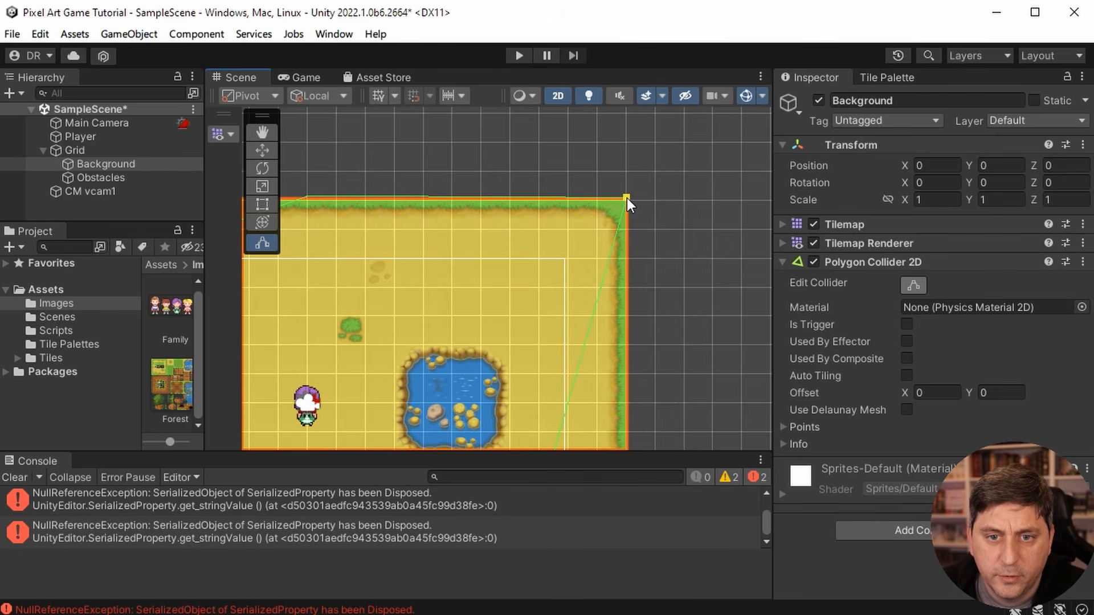
- Move the polygon collider's left vertex to the map's upper-left corner
{"action": "left_click", "coordinate": [258, 132]}
{"action": "left_click_drag", "start_coordinate": [355, 272], "coordinate": [487, 265]}
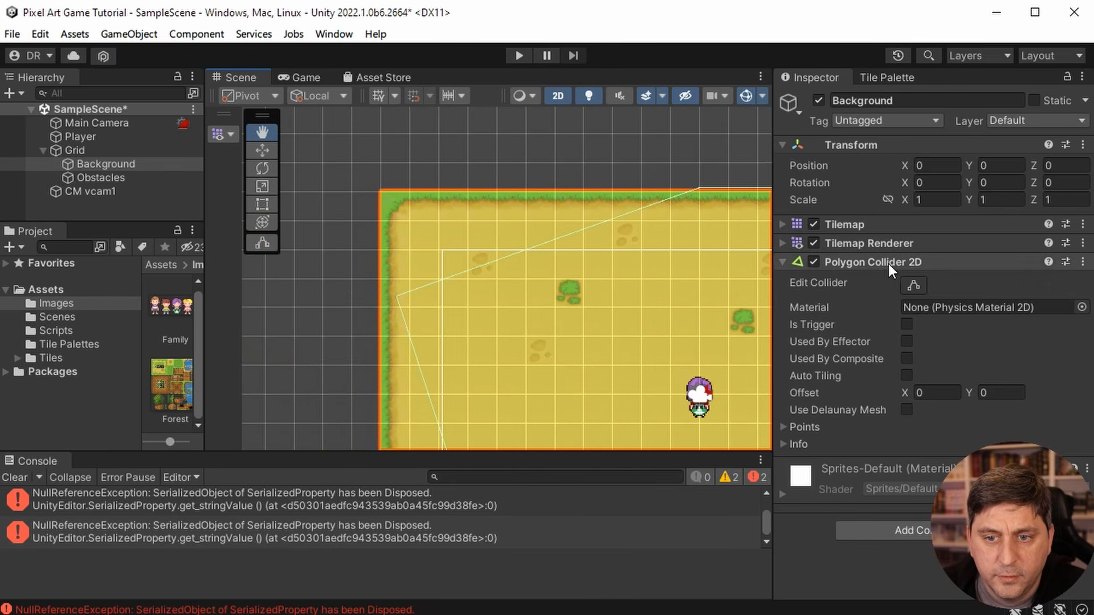
{"action": "left_click", "coordinate": [914, 283]}
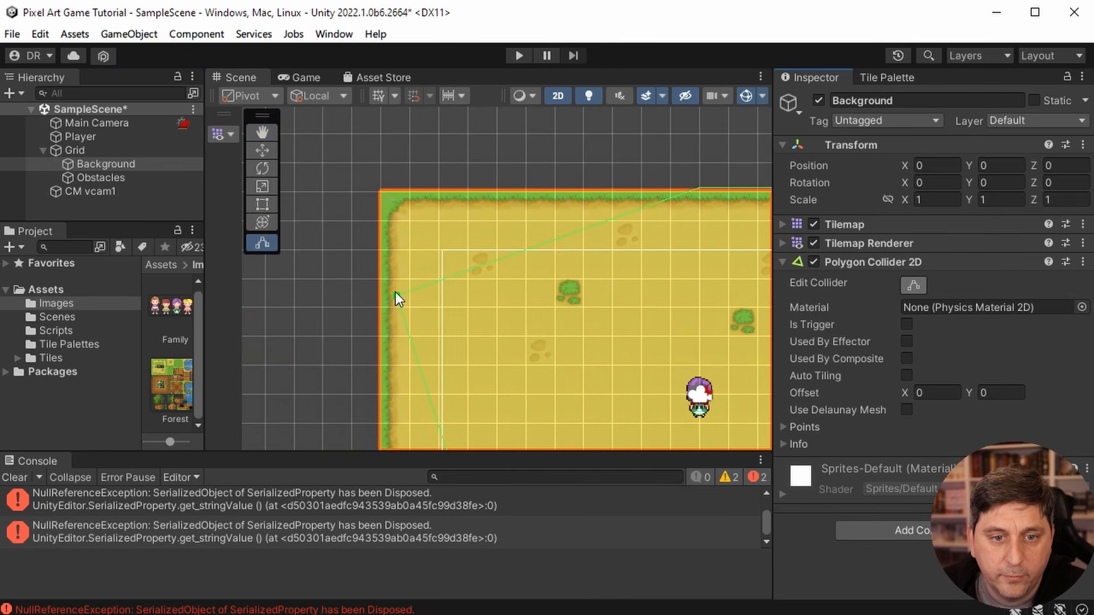
{"action": "left_click_drag", "start_coordinate": [395, 293], "coordinate": [381, 187]}
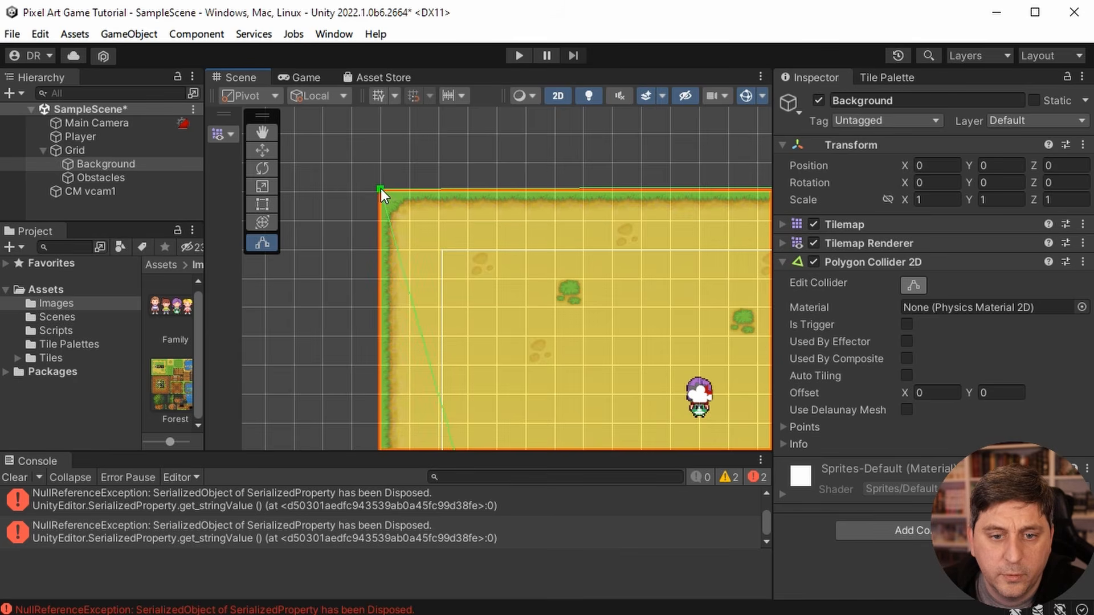
- Move the polygon collider's lower-left vertex to the map's lower-left corner
{"action": "left_click", "coordinate": [276, 133]}
{"action": "left_click_drag", "start_coordinate": [573, 323], "coordinate": [576, 129]}
{"action": "left_click_drag", "start_coordinate": [611, 343], "coordinate": [625, 221]}
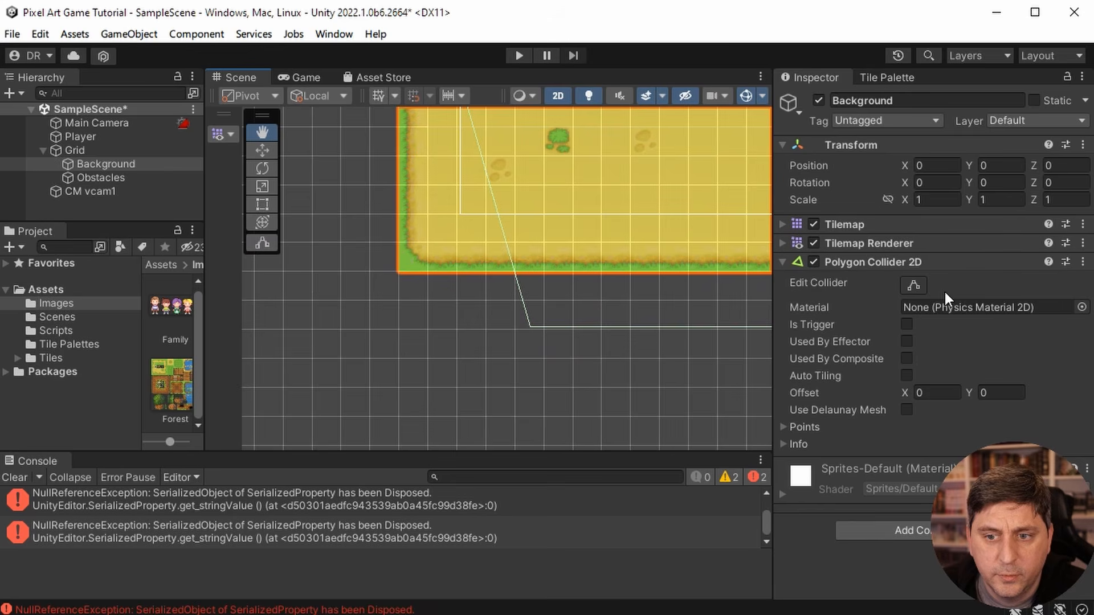
{"action": "left_click", "coordinate": [911, 278]}
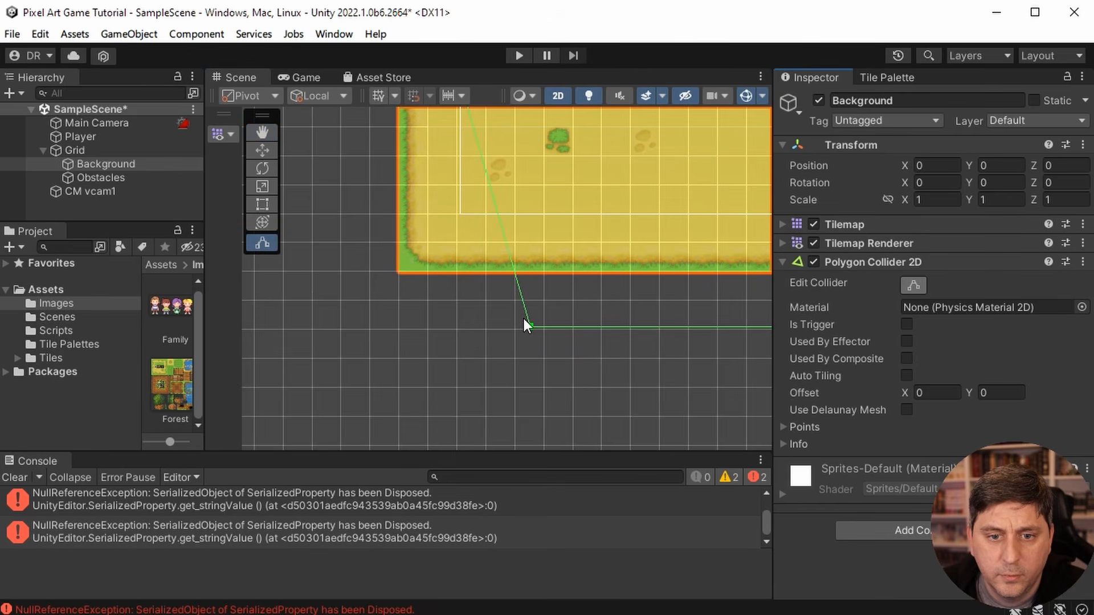
{"action": "left_click_drag", "start_coordinate": [531, 324], "coordinate": [401, 269]}
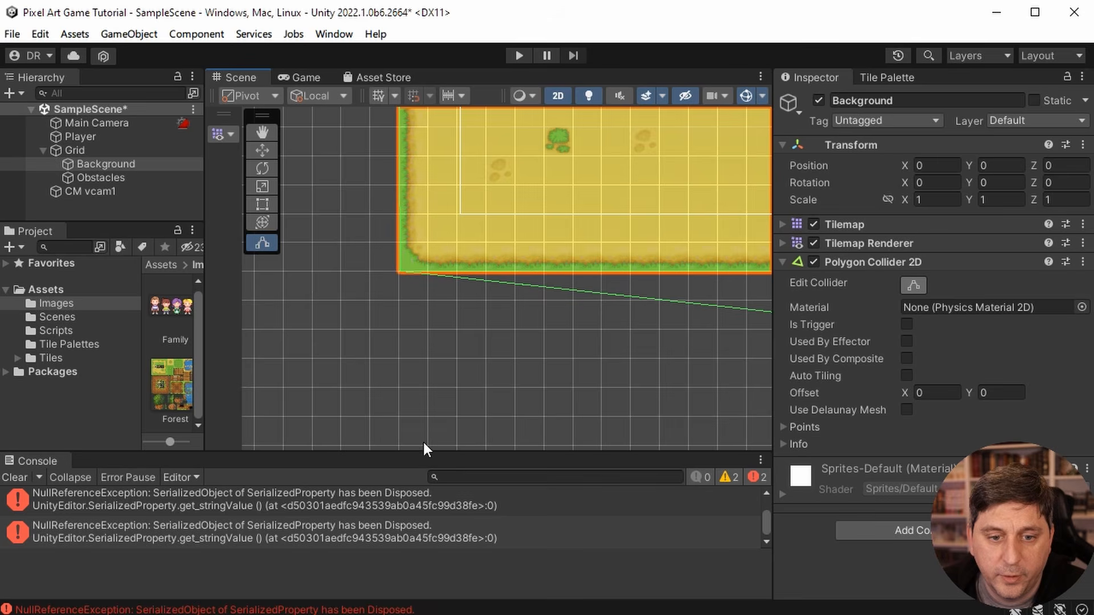
- Move the polygon collider's lower-right vertex to the map's lower-right corner
{"action": "left_click", "coordinate": [261, 133]}
{"action": "left_click_drag", "start_coordinate": [649, 180], "coordinate": [361, 180]}
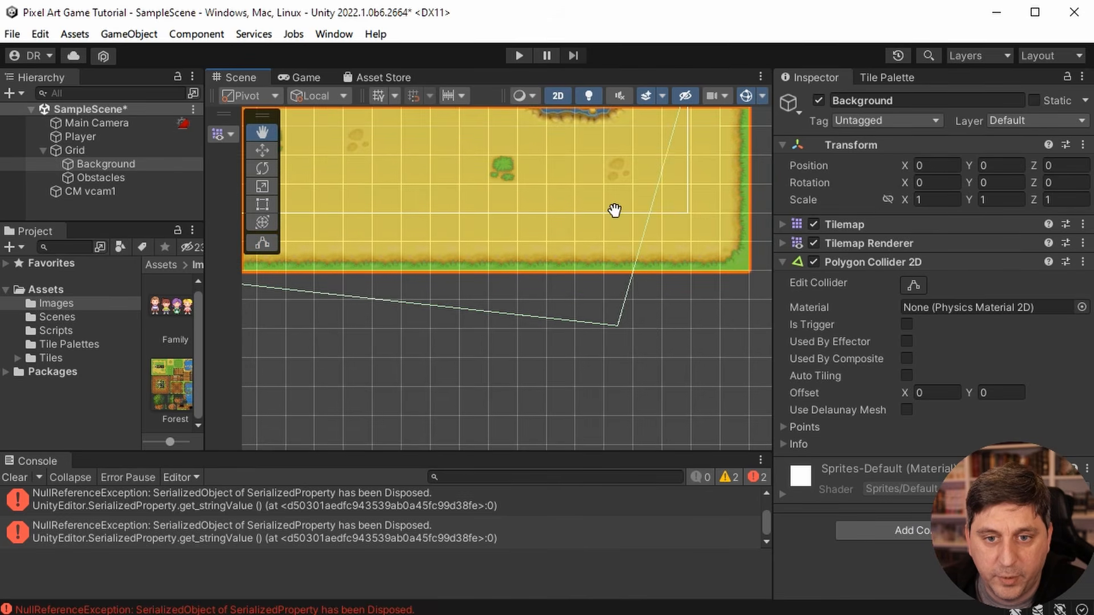
{"action": "left_click_drag", "start_coordinate": [615, 210], "coordinate": [437, 257]}
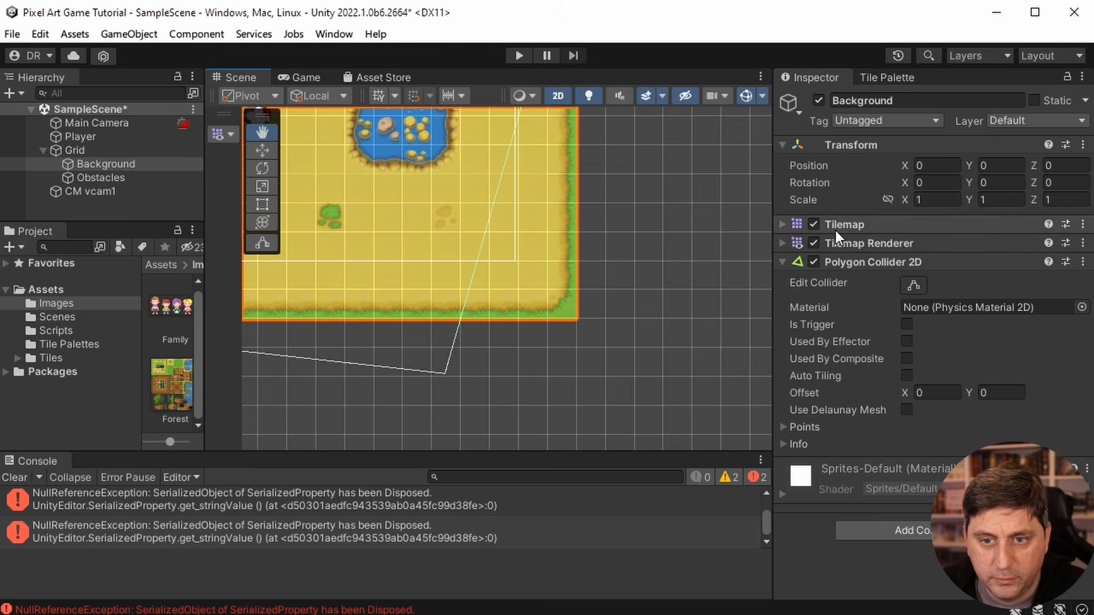
{"action": "left_click", "coordinate": [912, 286]}
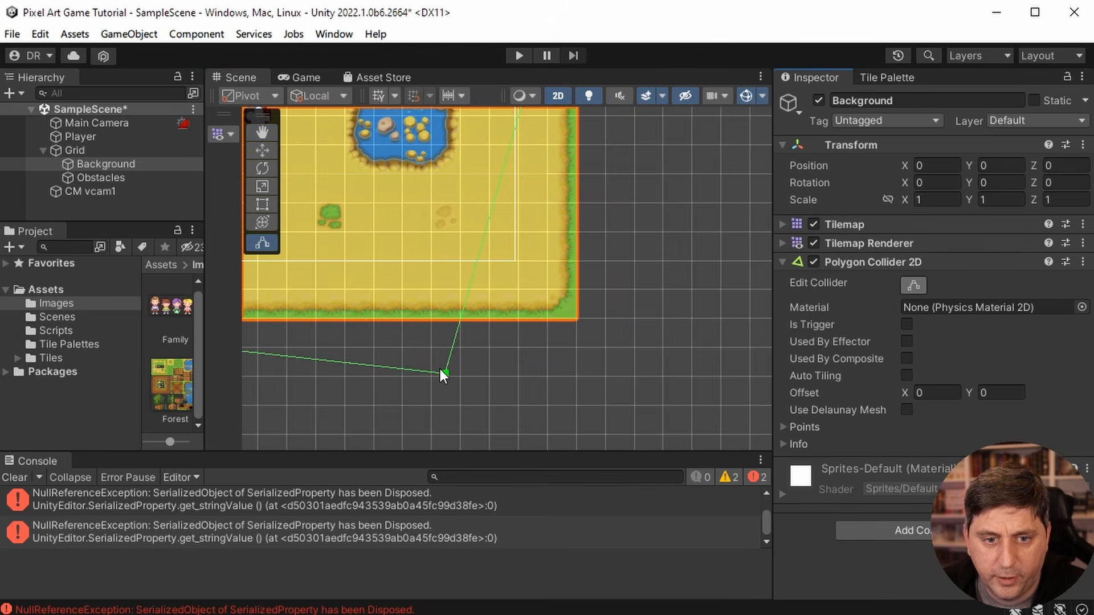
{"action": "left_click_drag", "start_coordinate": [443, 373], "coordinate": [575, 314]}
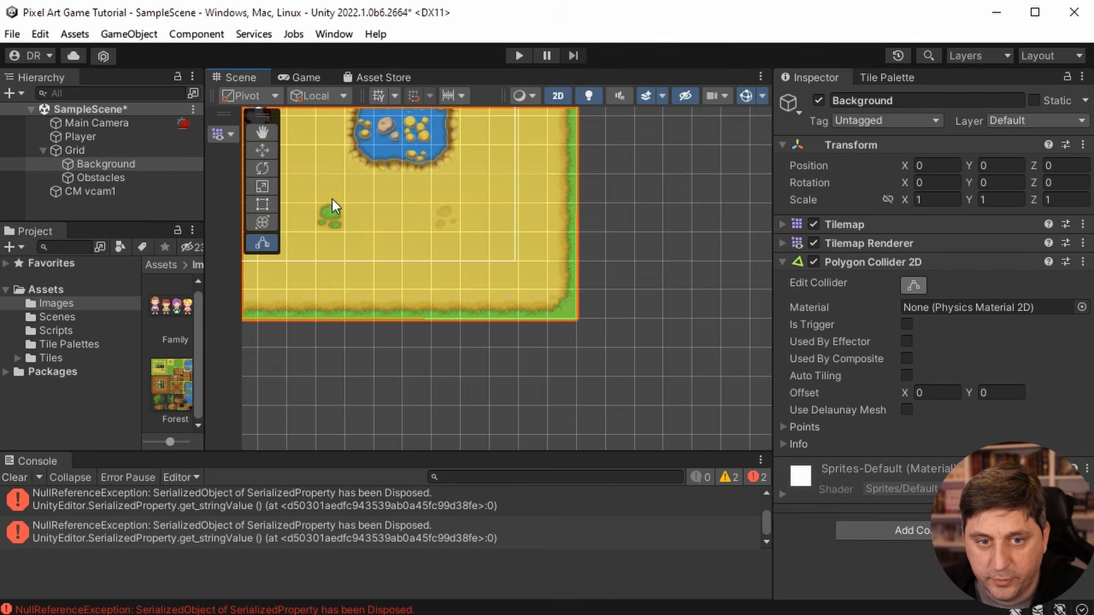
- Fine-tune the collider's upper middle vertex so it sits exactly on the map's upper edge
{"action": "left_click", "coordinate": [272, 131]}
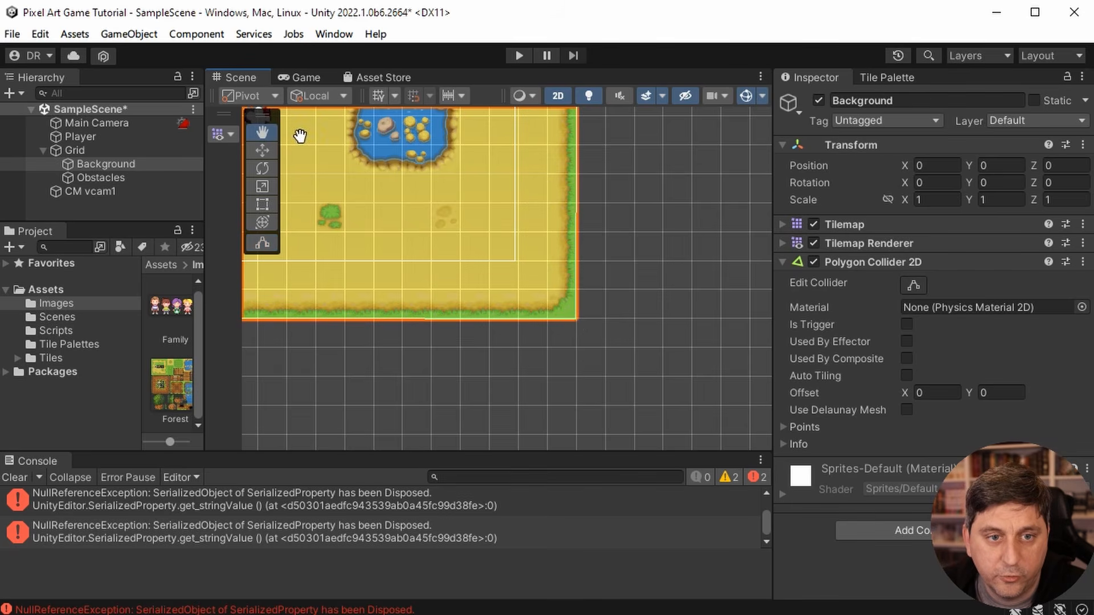
{"action": "key", "text": "f"}
{"action": "scroll", "coordinate": [607, 283], "scroll_direction": "down", "scroll_amount": 4}
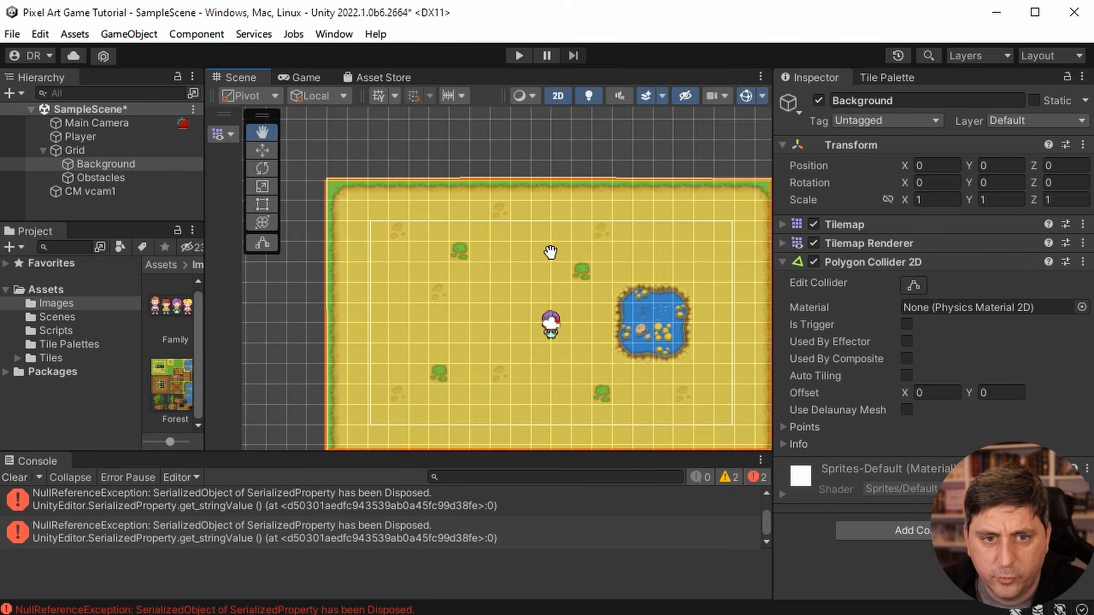
{"action": "scroll", "coordinate": [548, 255], "scroll_direction": "up", "scroll_amount": 5}
{"action": "left_click_drag", "start_coordinate": [548, 256], "coordinate": [532, 322]}
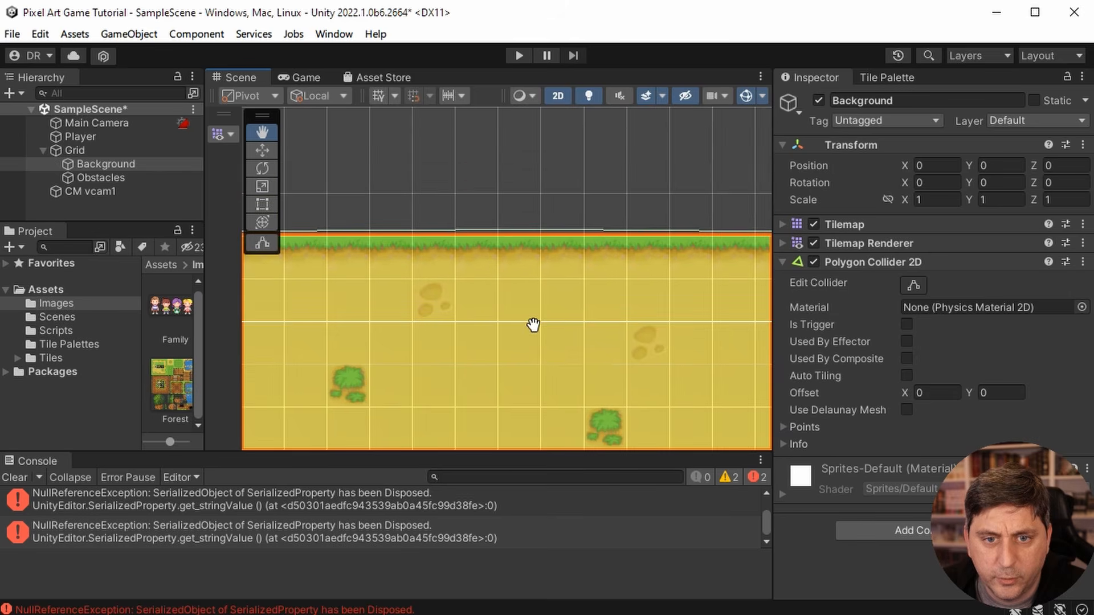
{"action": "left_click", "coordinate": [911, 284]}
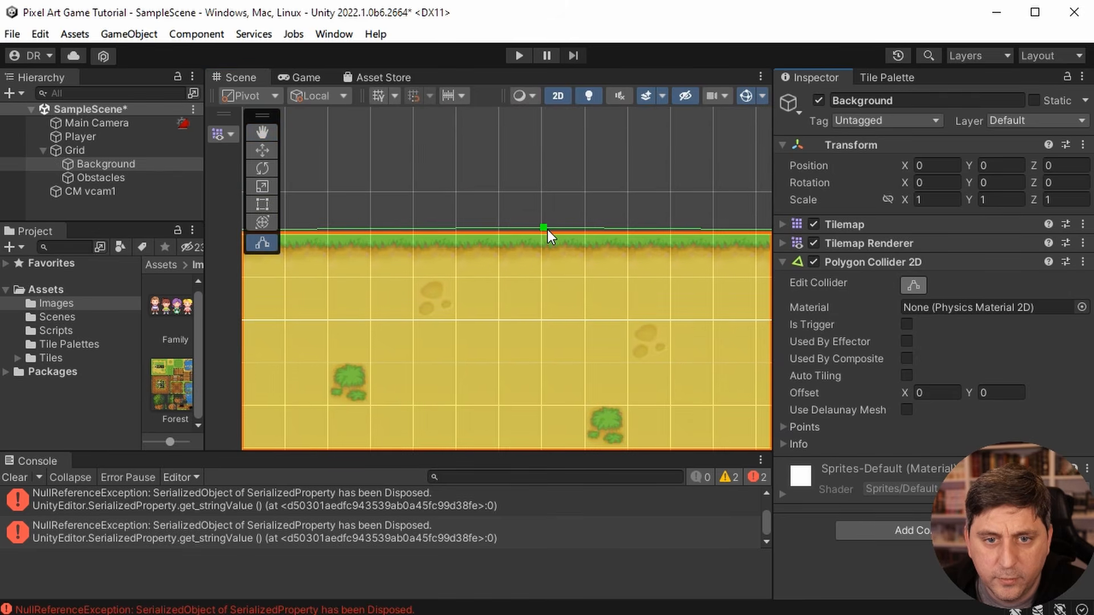
{"action": "left_click_drag", "start_coordinate": [545, 228], "coordinate": [545, 232]}
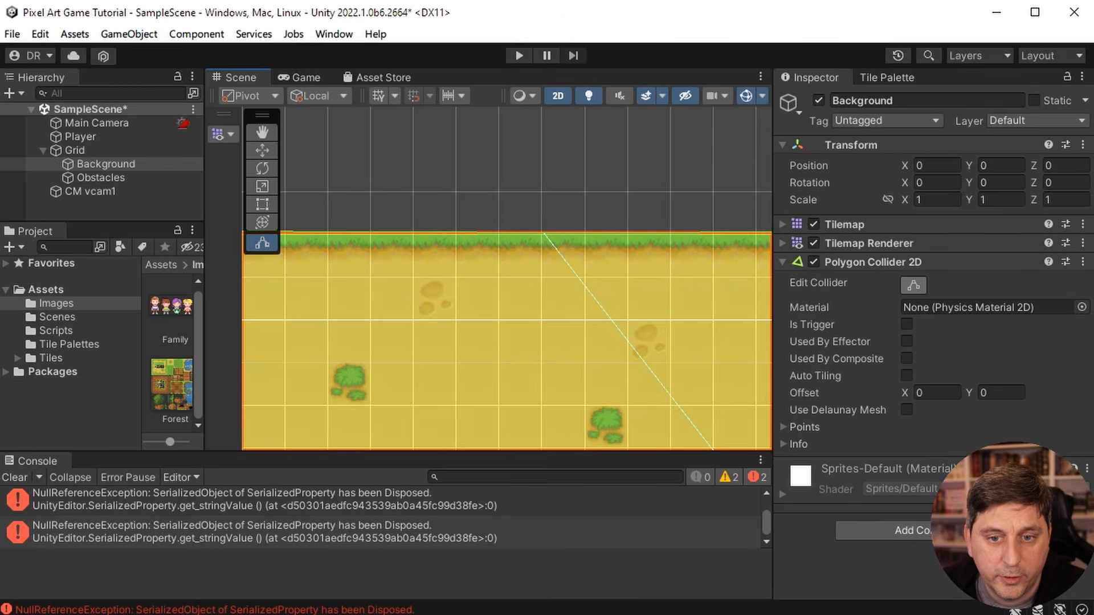
- Check the polygon collider's outline against the borders of the whole map and end collider editing
{"action": "scroll", "coordinate": [512, 296], "scroll_direction": "down", "scroll_amount": 10}
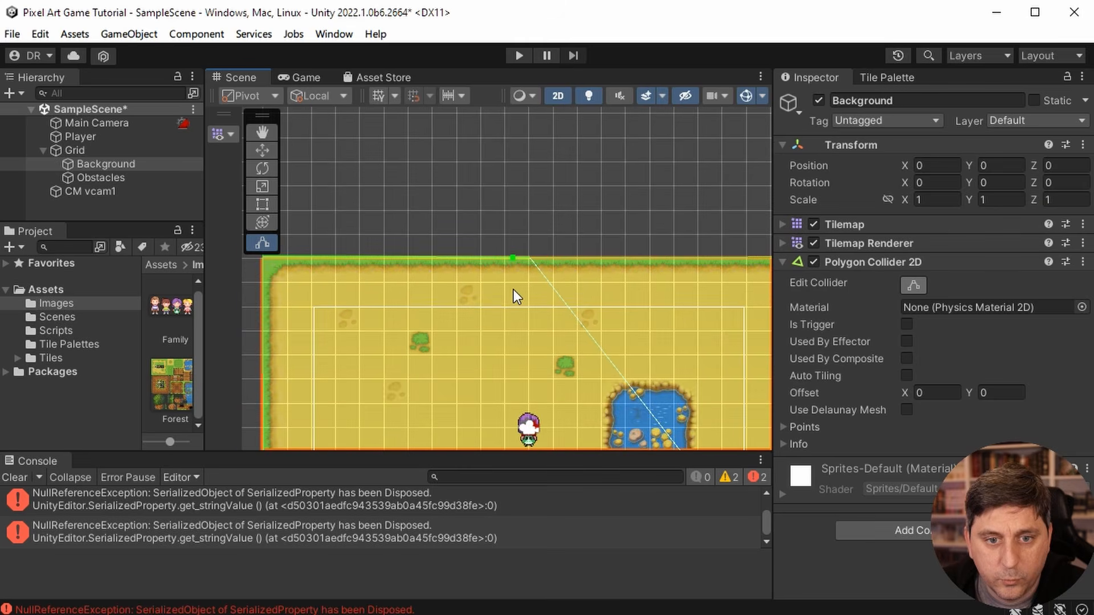
{"action": "scroll", "coordinate": [511, 286], "scroll_direction": "down", "scroll_amount": 2}
{"action": "scroll", "coordinate": [512, 286], "scroll_direction": "up", "scroll_amount": 4}
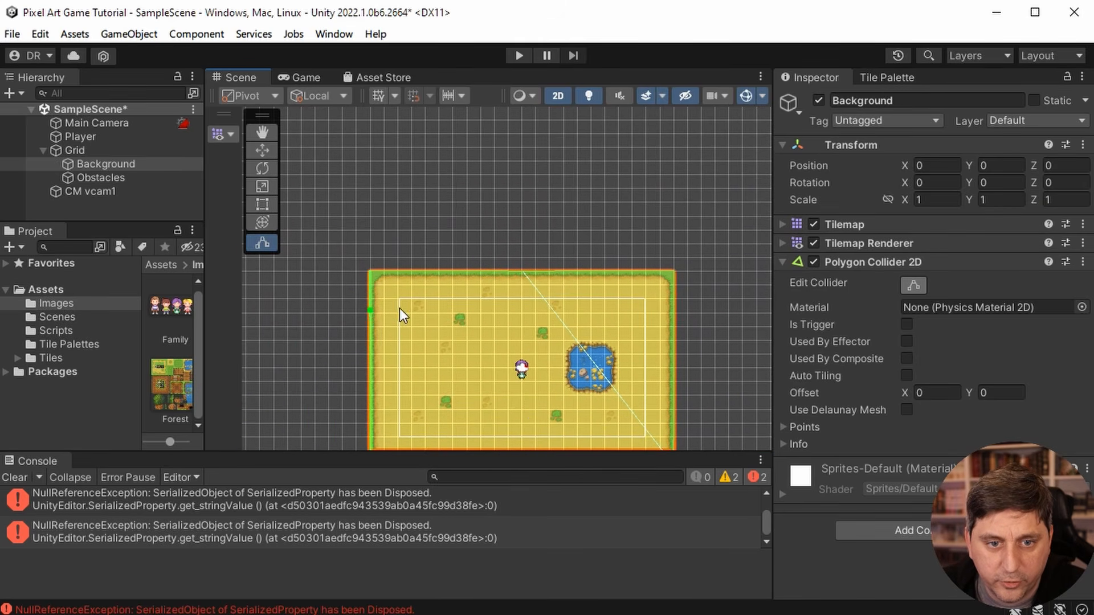
{"action": "scroll", "coordinate": [457, 391], "scroll_direction": "down", "scroll_amount": 1}
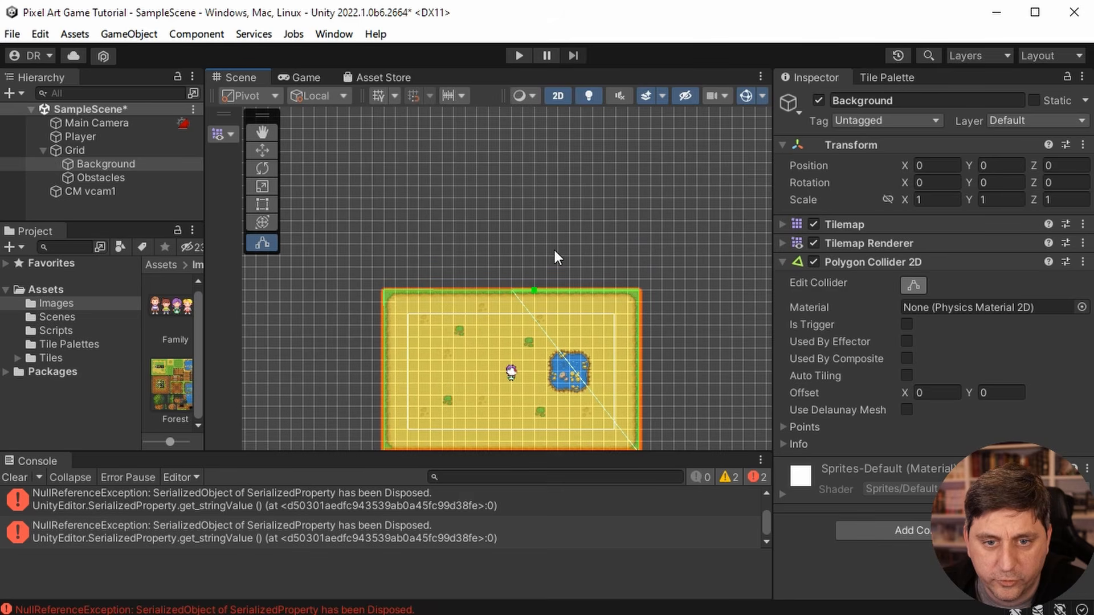
{"action": "left_click", "coordinate": [270, 129]}
{"action": "left_click_drag", "start_coordinate": [542, 254], "coordinate": [539, 171]}
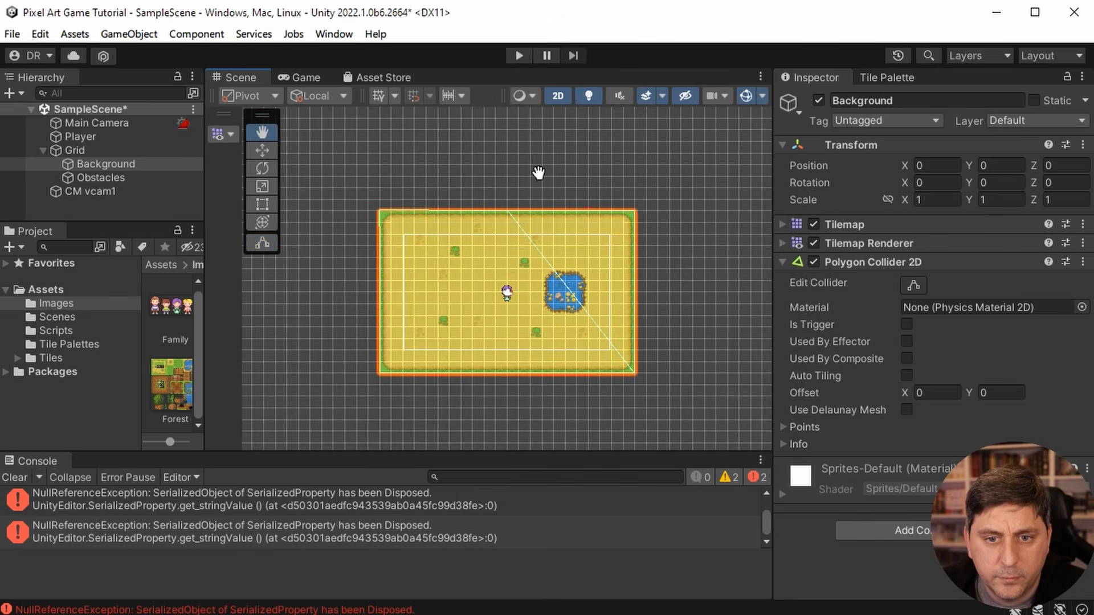
{"action": "left_click", "coordinate": [914, 283]}
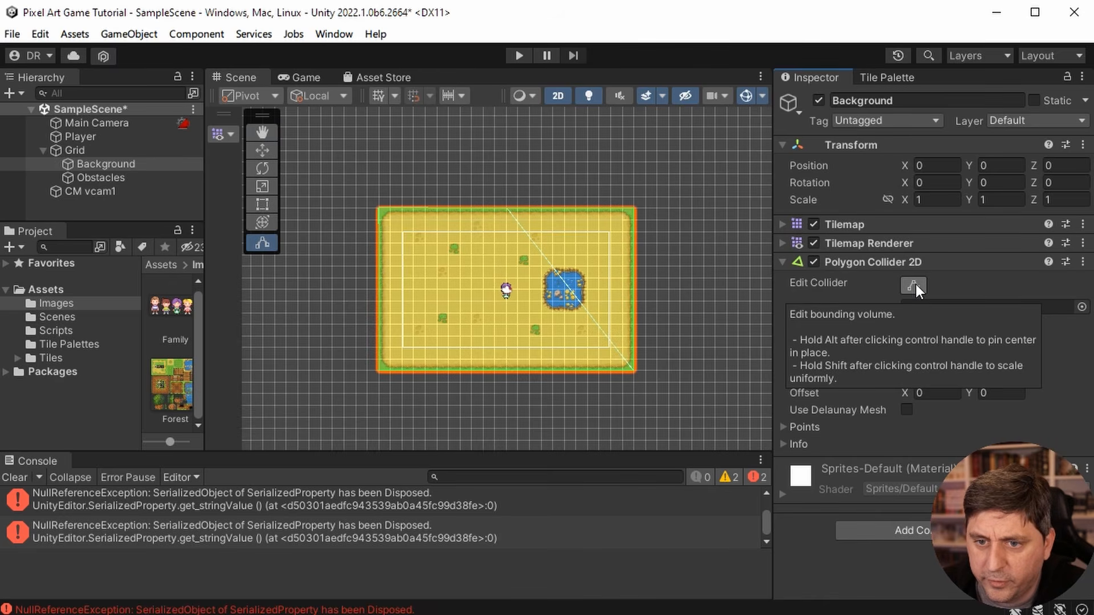
{"action": "left_click", "coordinate": [914, 285]}
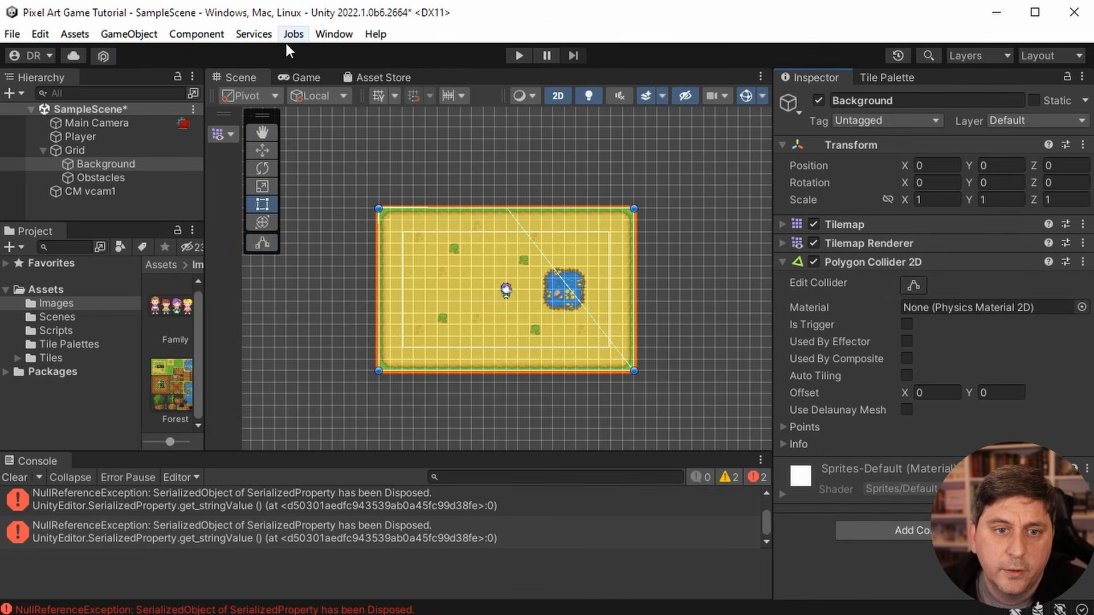
{"action": "scroll", "coordinate": [518, 333], "scroll_direction": "up", "scroll_amount": 4}
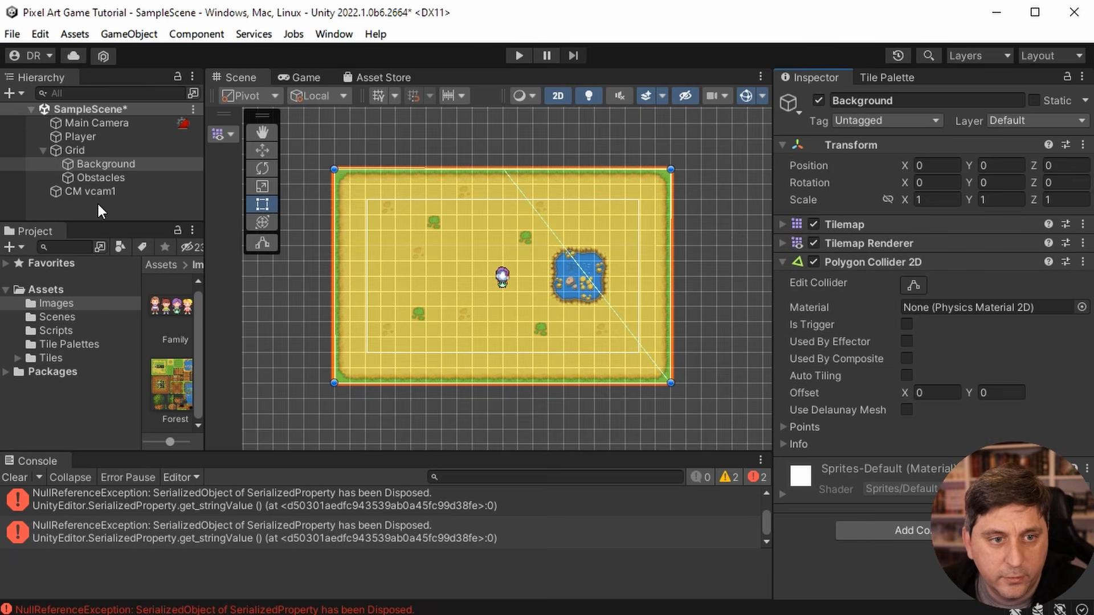
- Assign the Background tilemap's collider as the Bounding Shape 2D of CM vcam1's Cinemachine Confiner 2D
{"action": "left_click", "coordinate": [112, 190]}
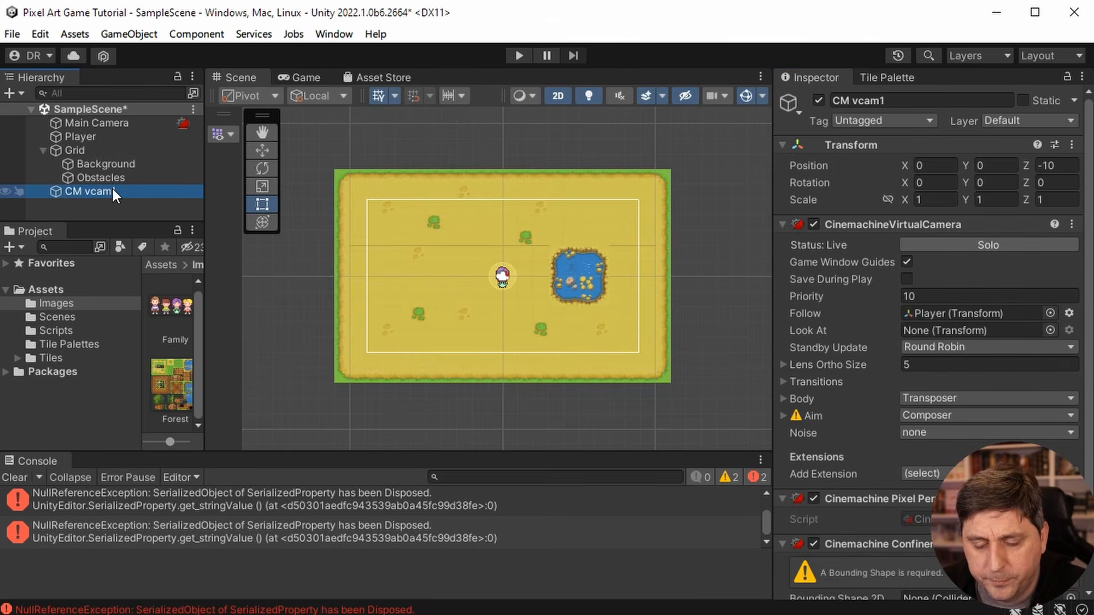
{"action": "scroll", "coordinate": [873, 474], "scroll_direction": "down", "scroll_amount": 3}
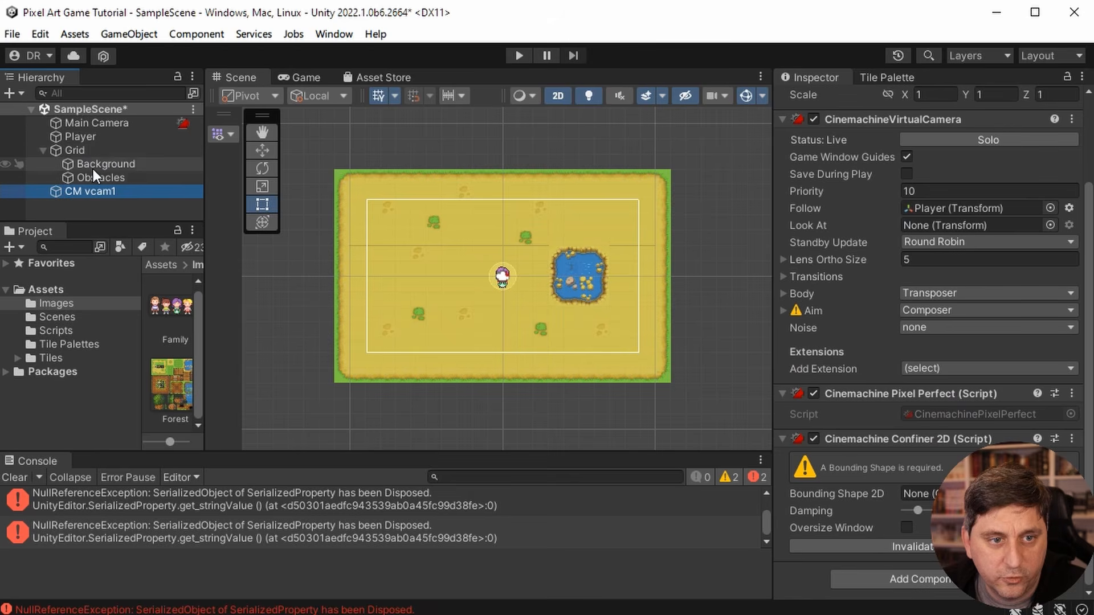
{"action": "left_click_drag", "start_coordinate": [93, 165], "coordinate": [920, 493]}
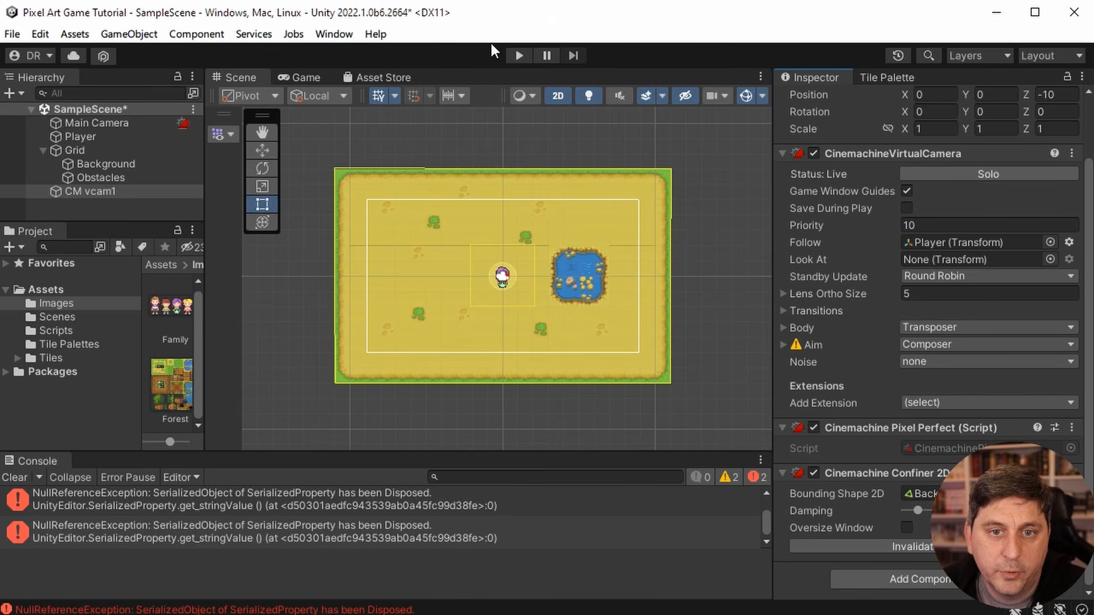
- Play test the scene, walking the player up and left to check the confined camera and the background collision
{"action": "left_click", "coordinate": [520, 52]}
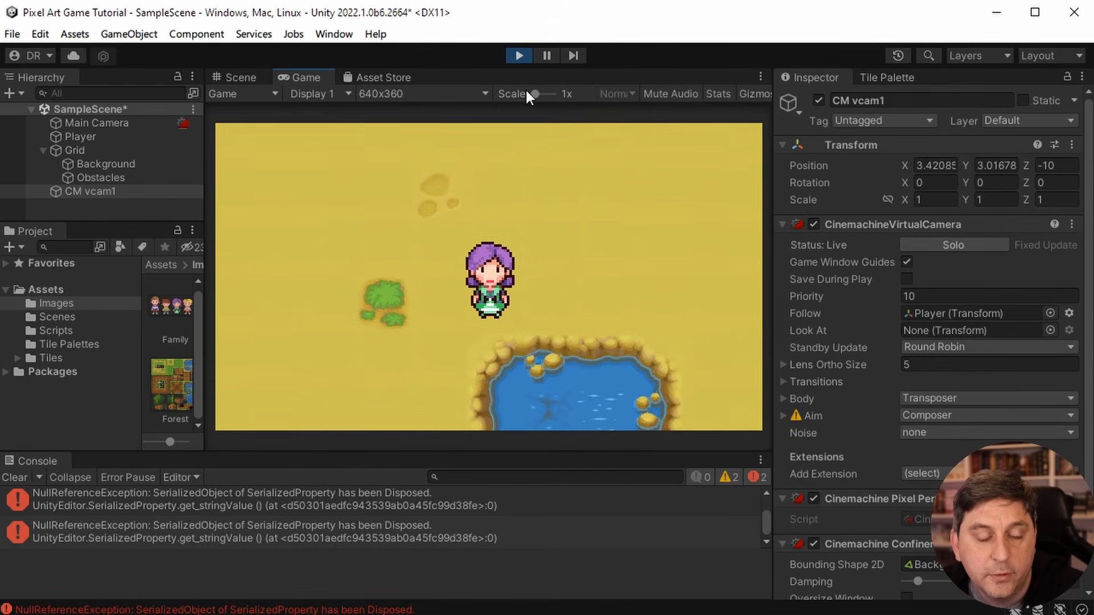
{"action": "key", "text": "Up"}
{"action": "key", "text": "Left"}
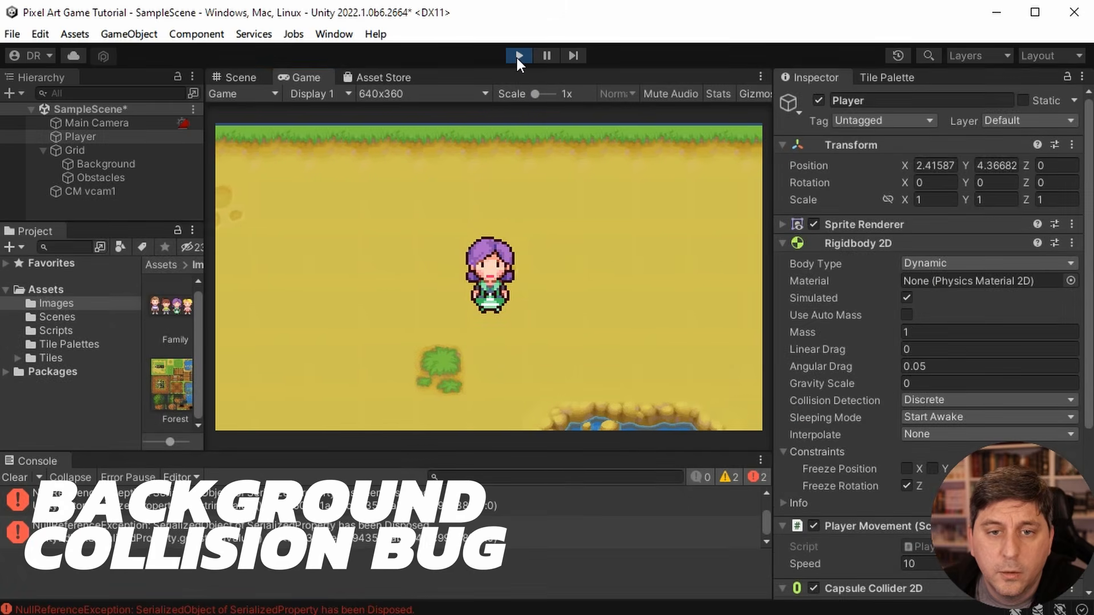
- Stop the play test and make the Background tilemap's Polygon Collider 2D a trigger
{"action": "left_click", "coordinate": [518, 56]}
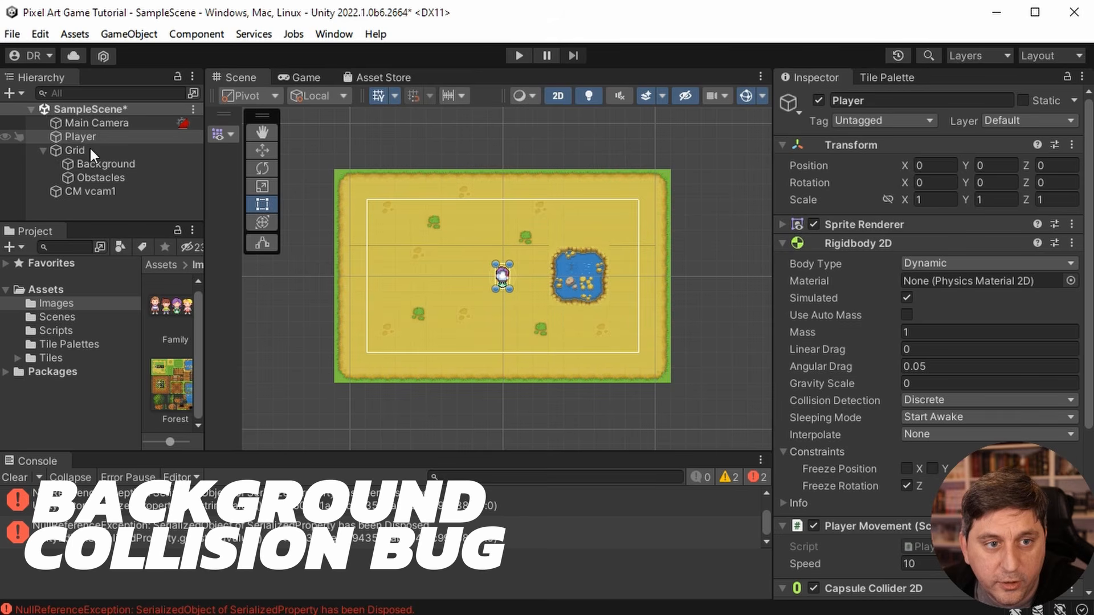
{"action": "left_click", "coordinate": [104, 163]}
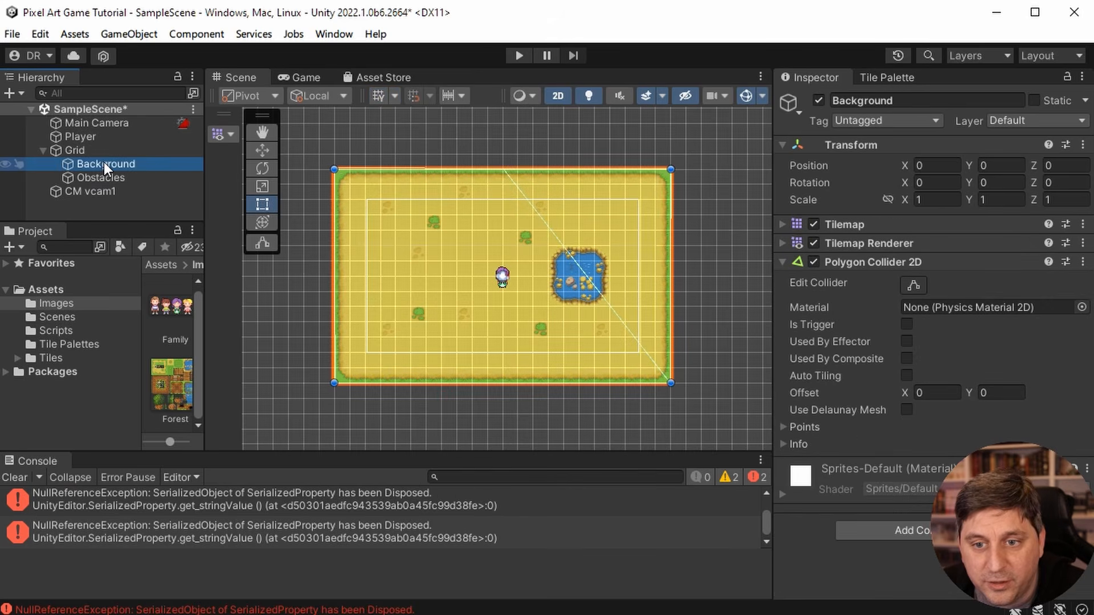
{"action": "left_click", "coordinate": [907, 324]}
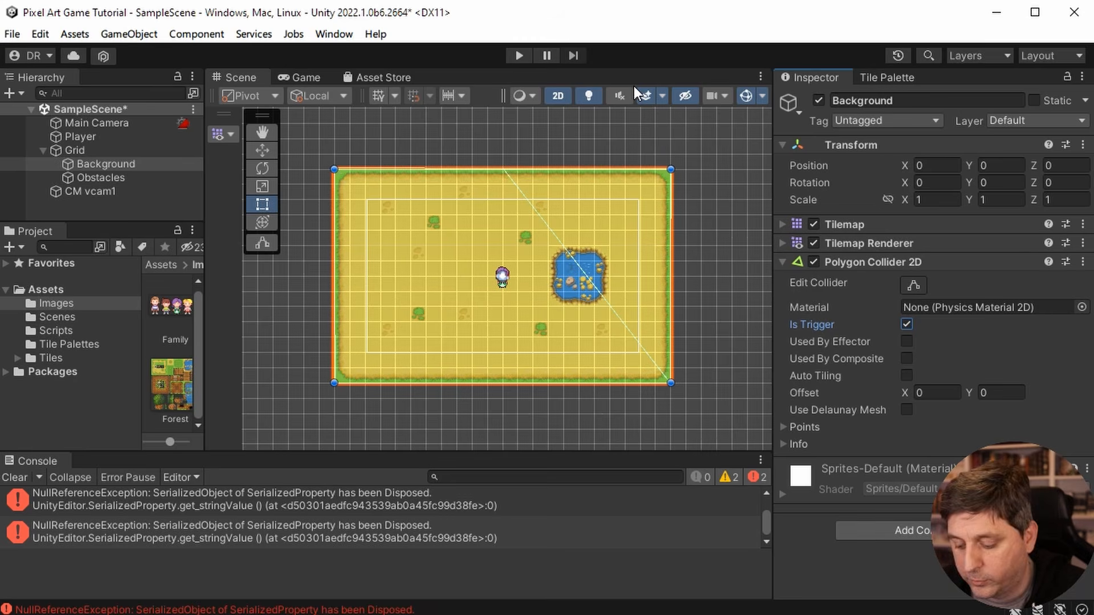
- Play test the scene, walking the player around the map's borders to check free movement and the confined camera
{"action": "left_click", "coordinate": [517, 56]}
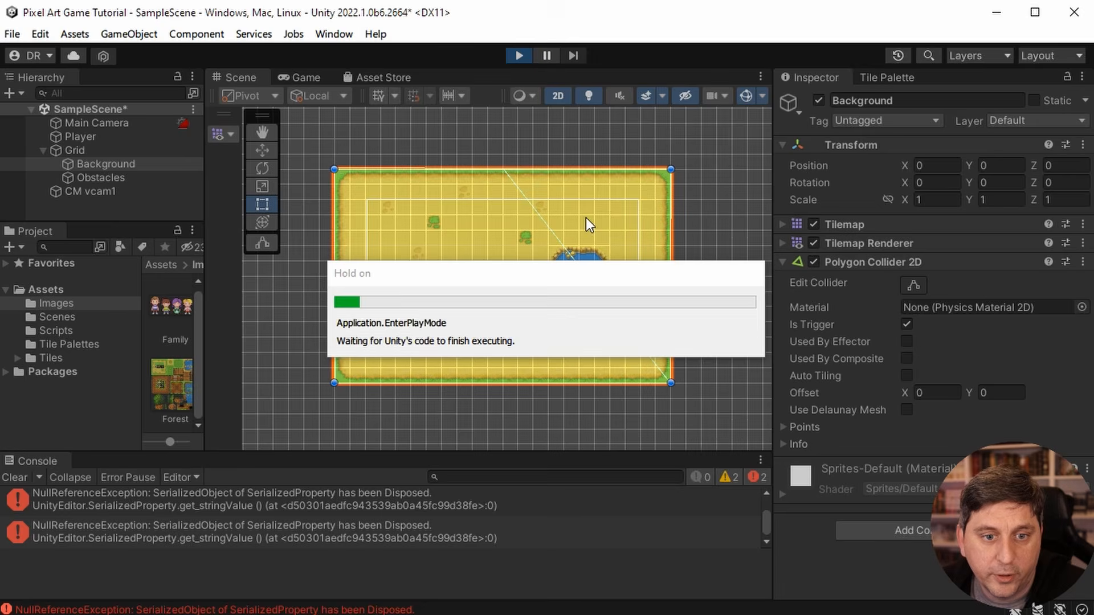
{"action": "key", "text": "Left"}
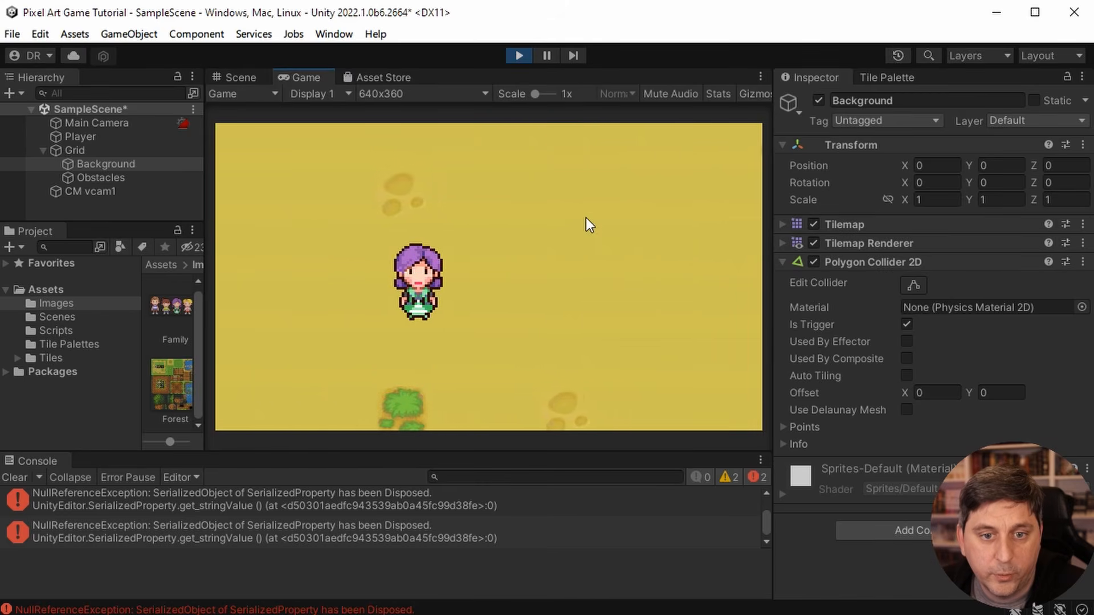
{"action": "key", "text": "Left"}
{"action": "key", "text": "Up"}
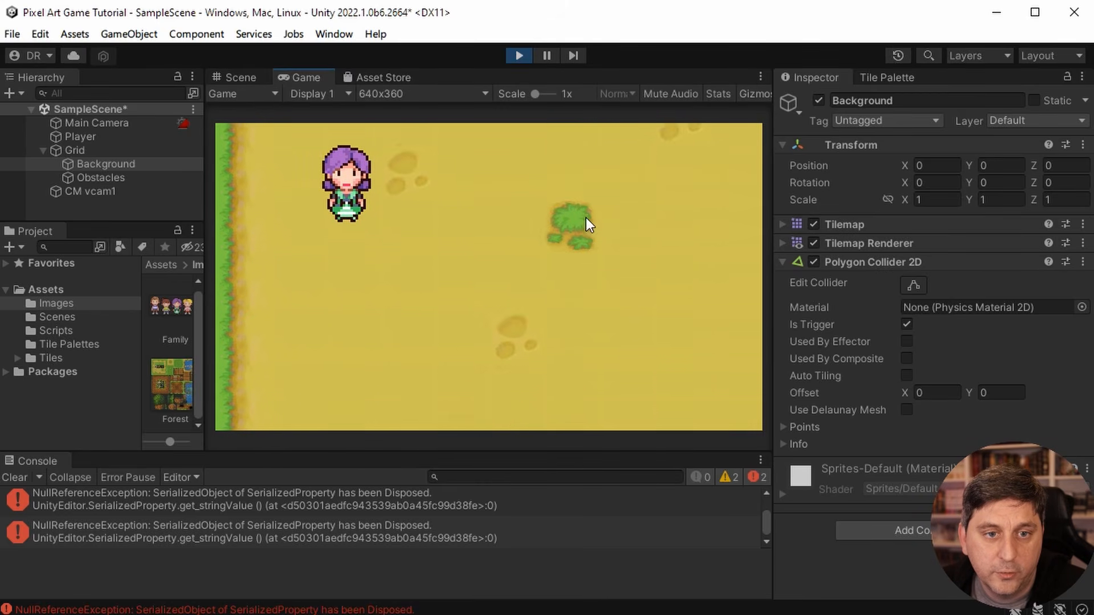
{"action": "key", "text": "Right"}
{"action": "key", "text": "Right"}
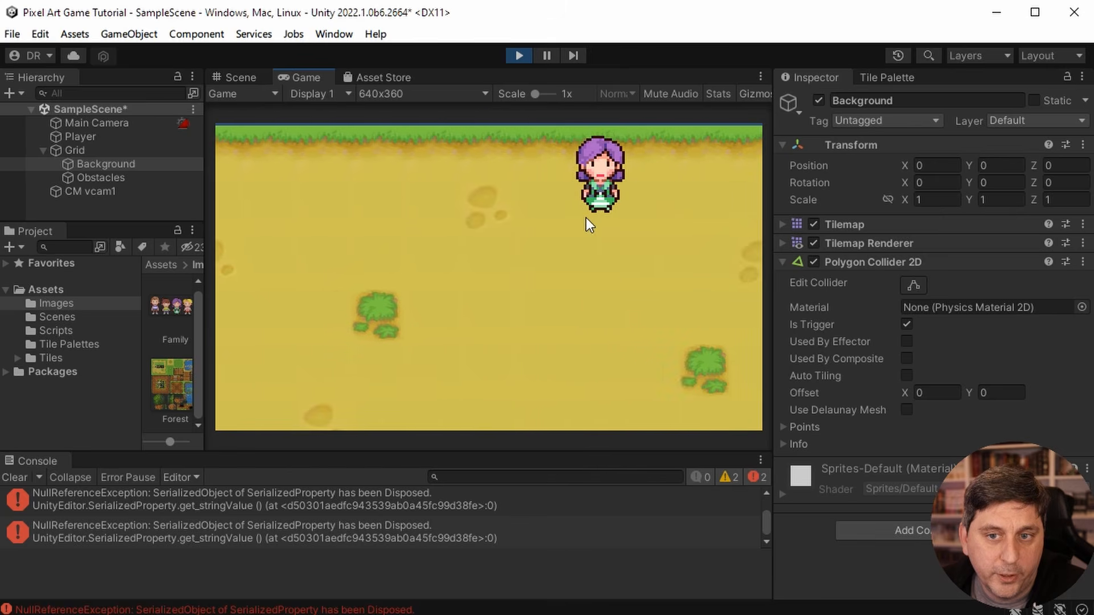
{"action": "key", "text": "Down"}
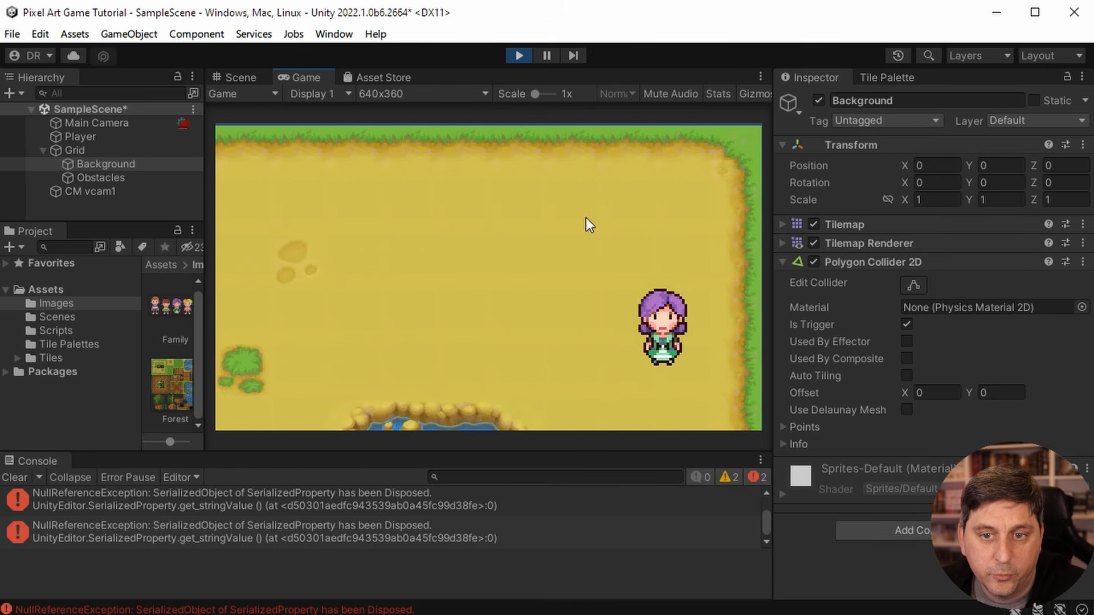
{"action": "key", "text": "Up"}
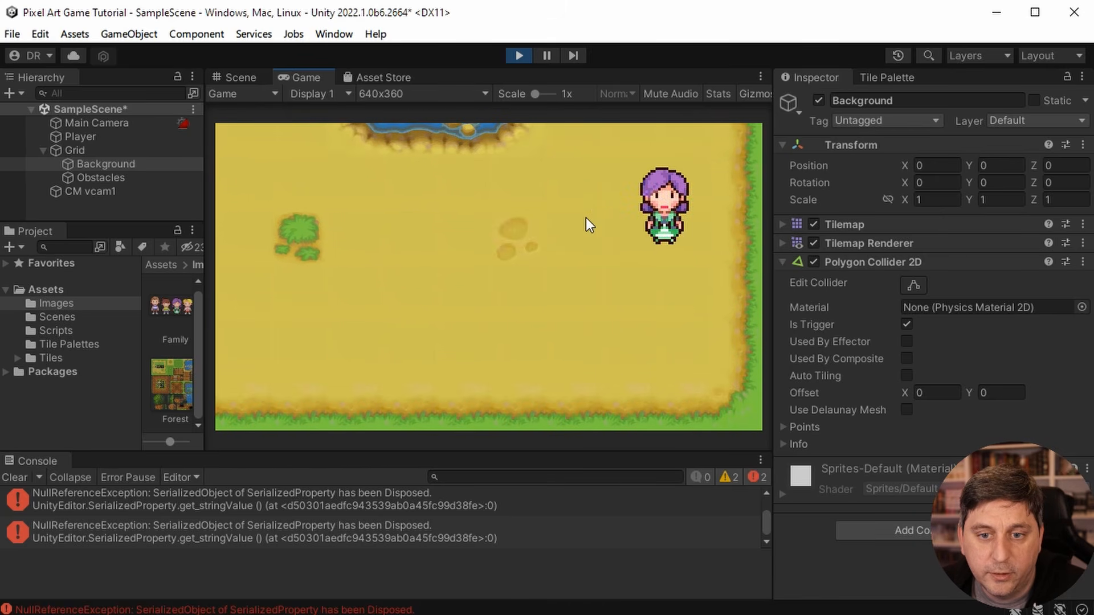
{"action": "key", "text": "Left"}
{"action": "key", "text": "Left"}
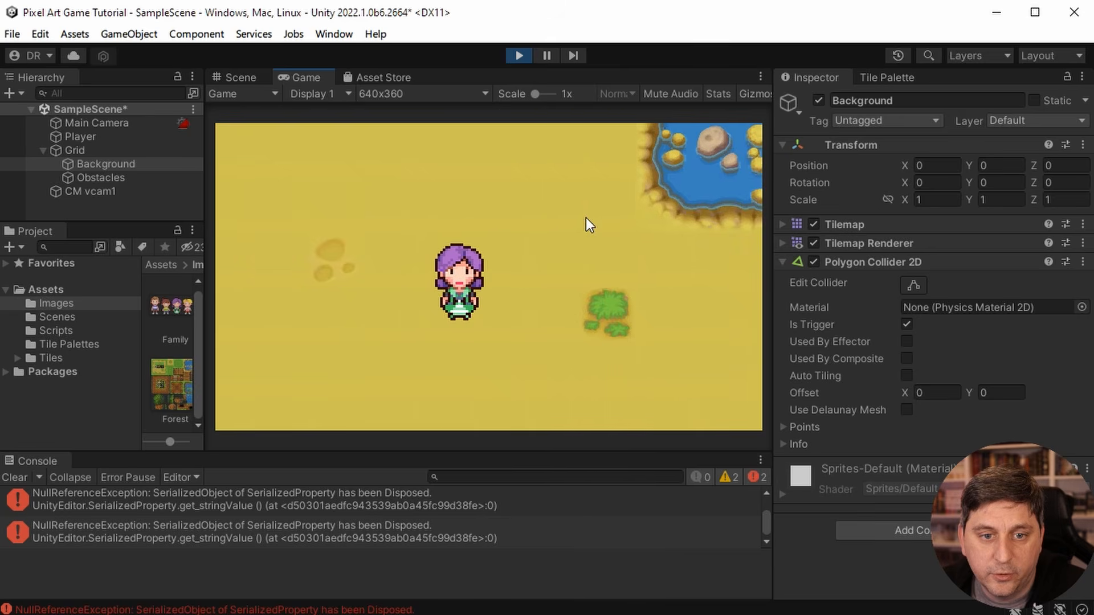
{"action": "key", "text": "Left"}
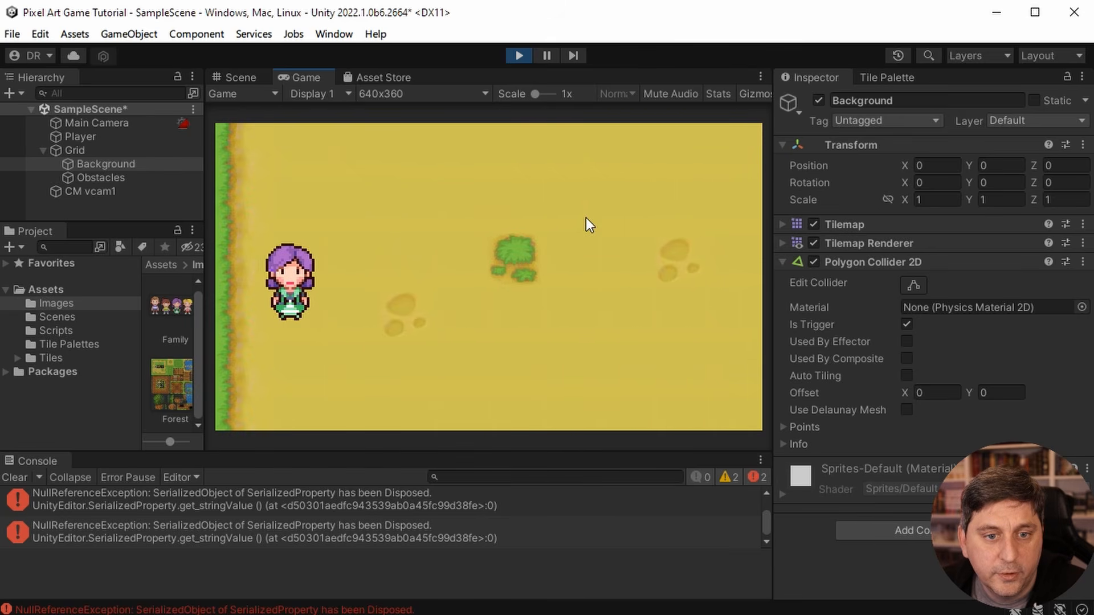
{"action": "key", "text": "Down"}
{"action": "key", "text": "Up"}
{"action": "key", "text": "Right"}
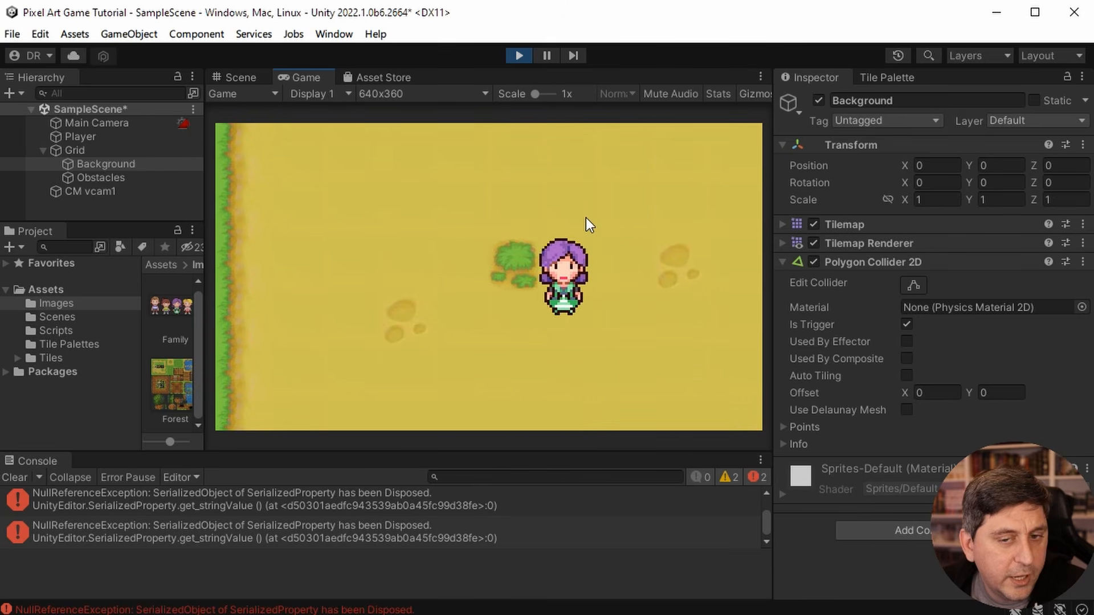
{"action": "key", "text": "Up"}
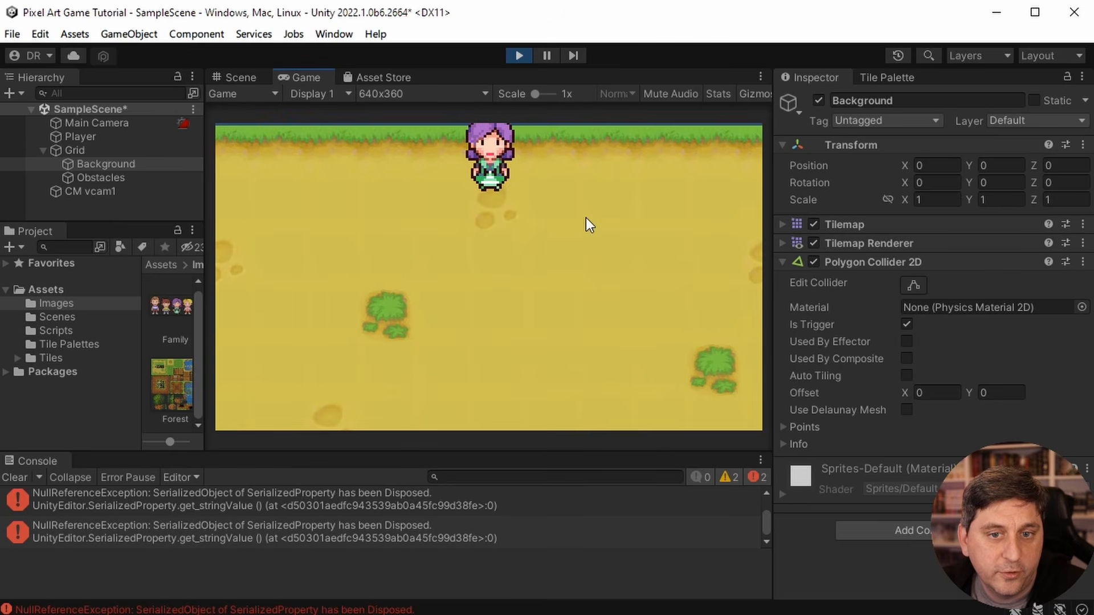
- Walk the player from the upper border past the pond to the lower border, moving side to side to examine the camera follow
{"action": "key", "text": "Down"}
{"action": "key", "text": "Right"}
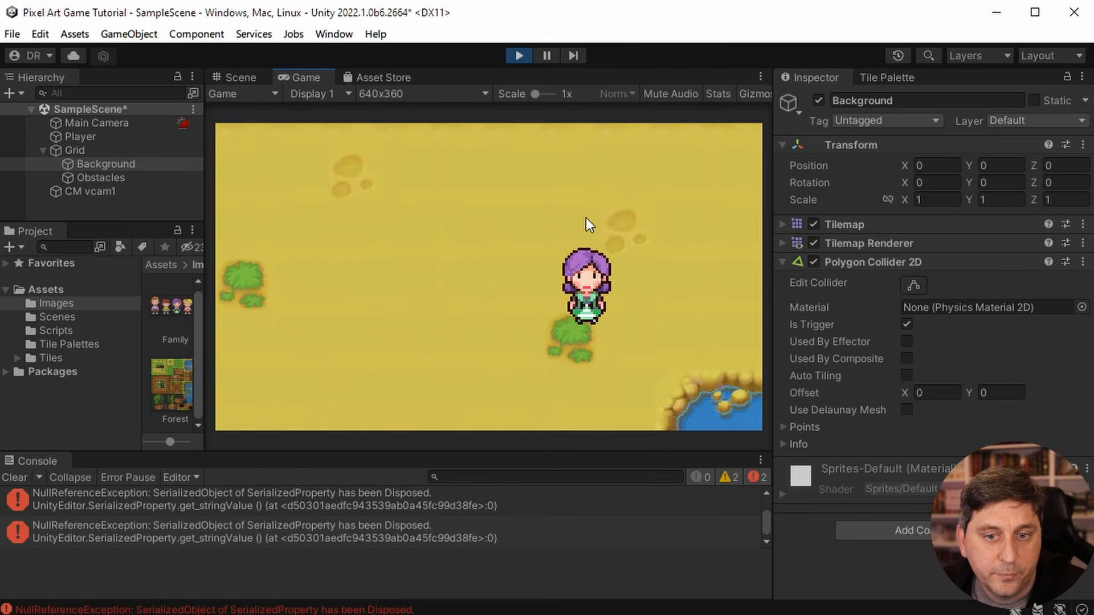
{"action": "key", "text": "Down"}
{"action": "key", "text": "Left"}
{"action": "key", "text": "Down"}
{"action": "key", "text": "Right"}
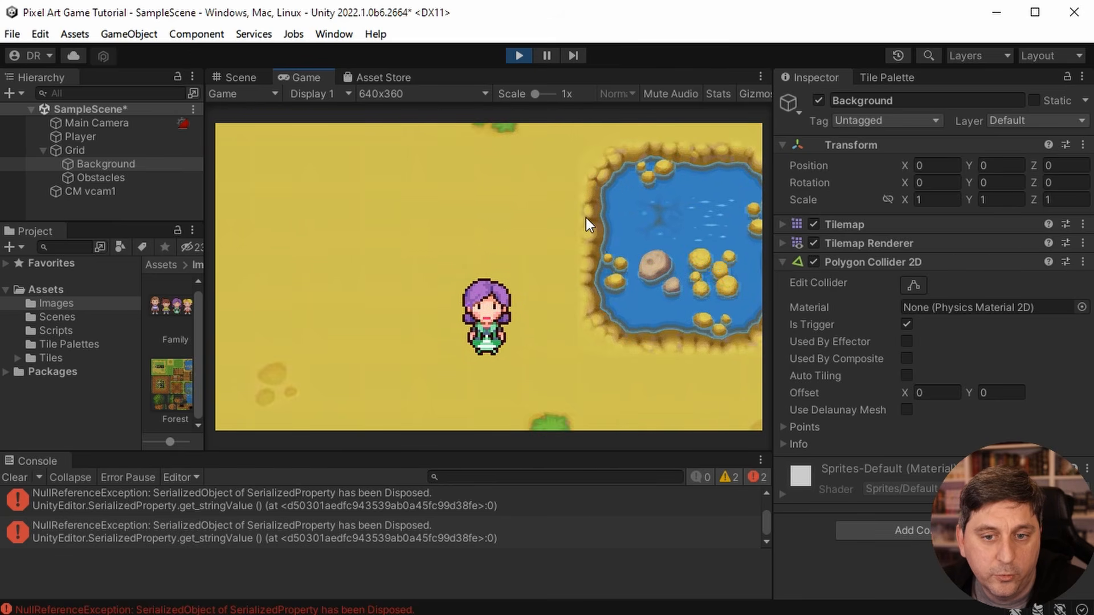
{"action": "key", "text": "Left"}
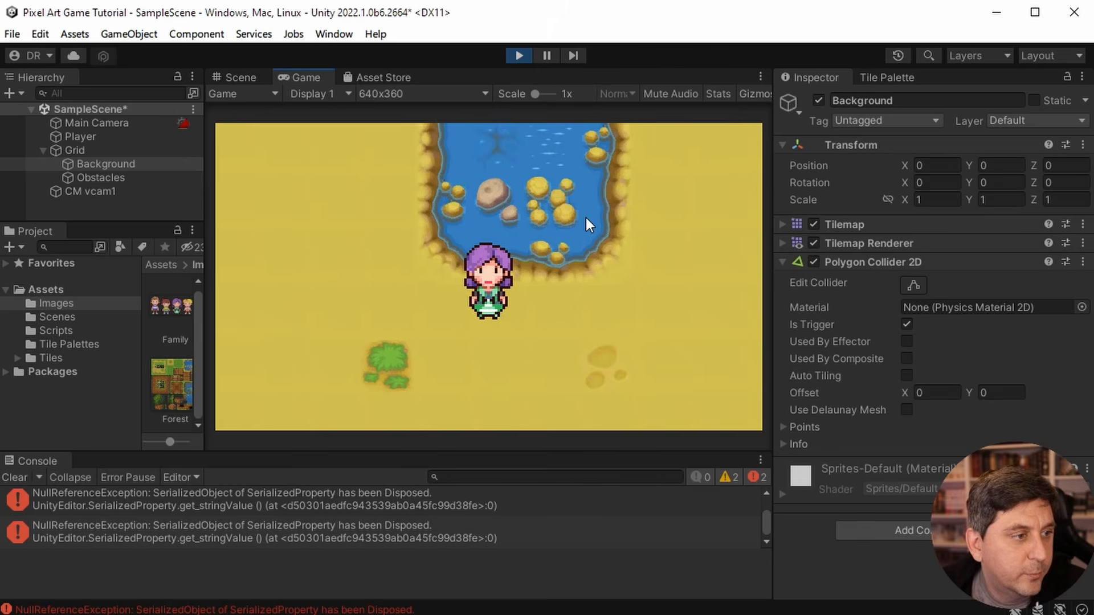
{"action": "key", "text": "Right"}
{"action": "key", "text": "Left"}
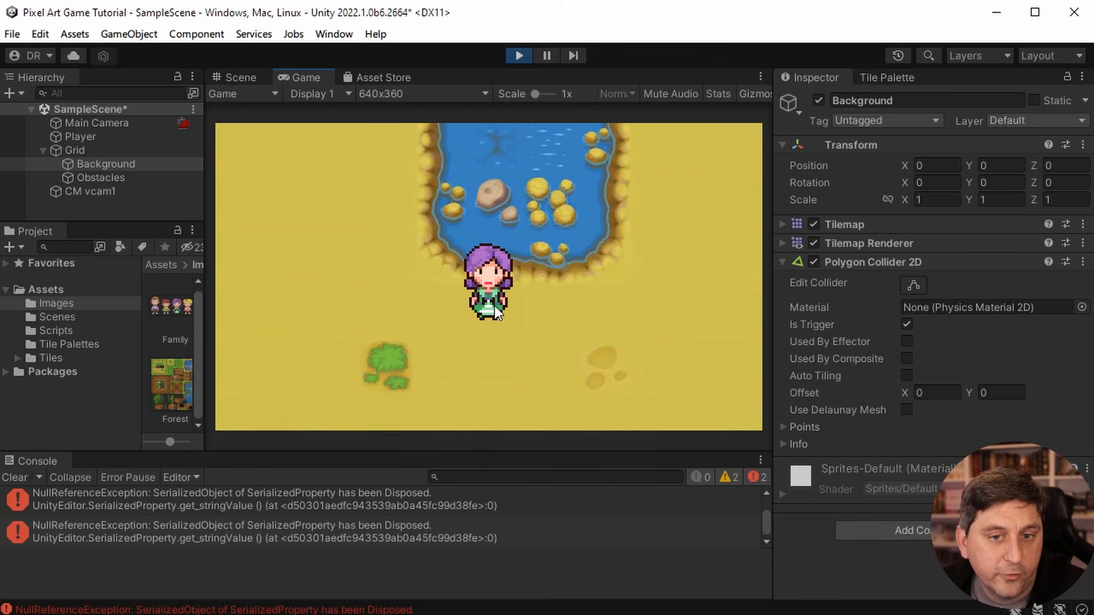
{"action": "key", "text": "Right"}
{"action": "key", "text": "Left"}
{"action": "key", "text": "Right"}
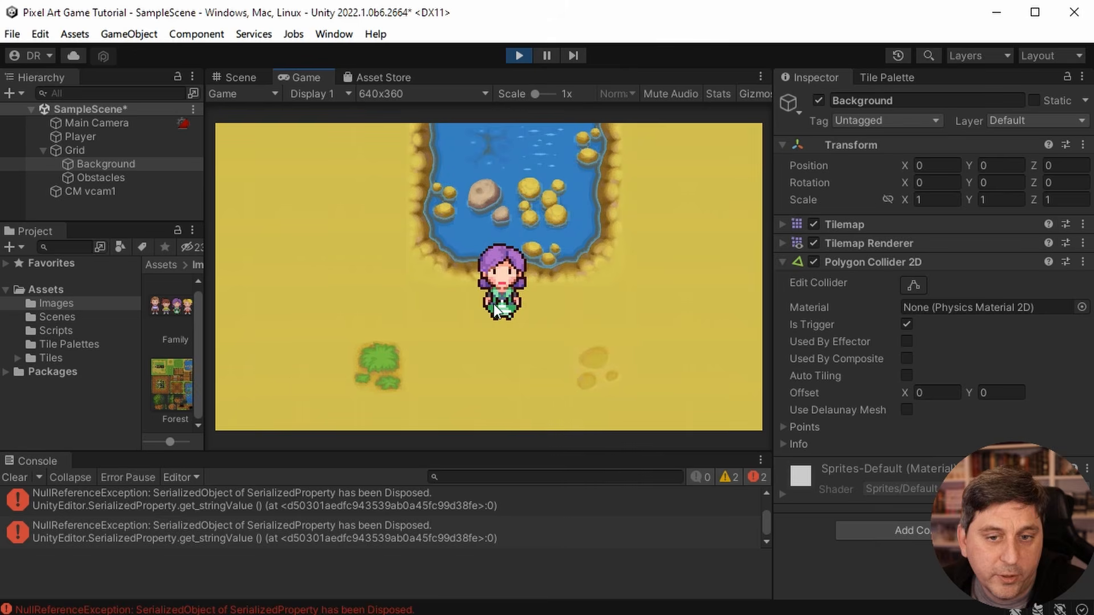
{"action": "key", "text": "Down"}
{"action": "key", "text": "Left"}
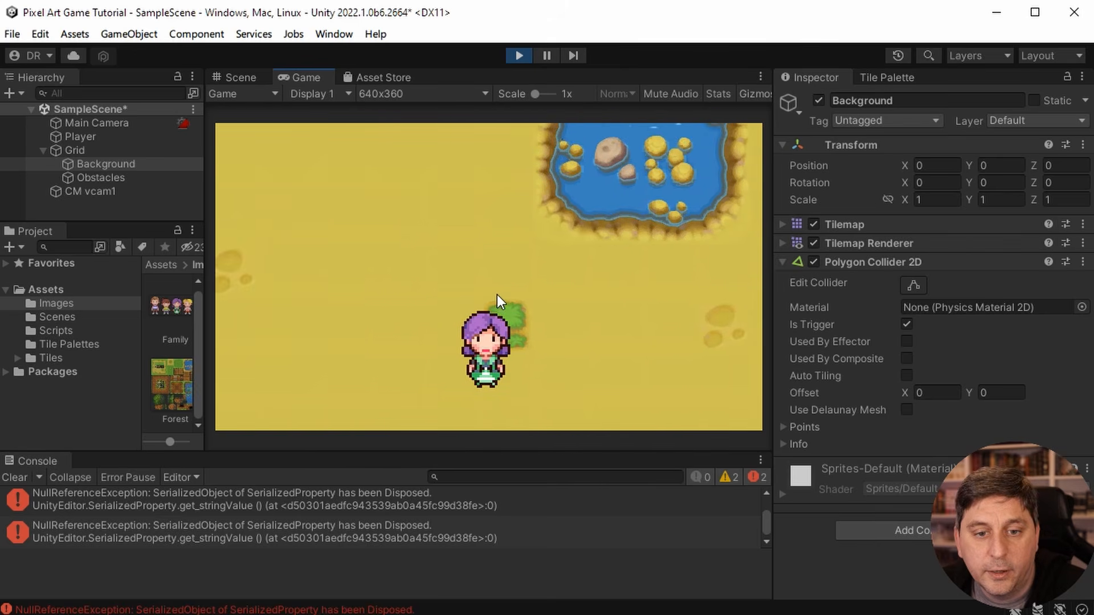
{"action": "key", "text": "Down"}
{"action": "key", "text": "Right"}
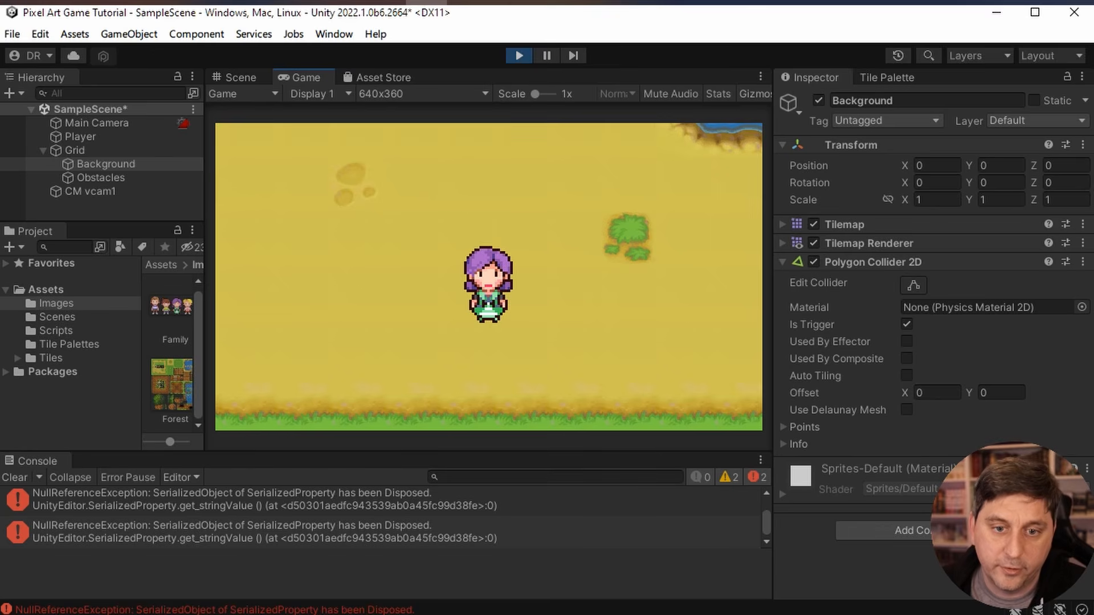
- Walk the player back up and sideways across the middle of the map to check how the camera trails behind
{"action": "key", "text": "Left"}
{"action": "key", "text": "Up"}
{"action": "key", "text": "Up"}
{"action": "key", "text": "Right"}
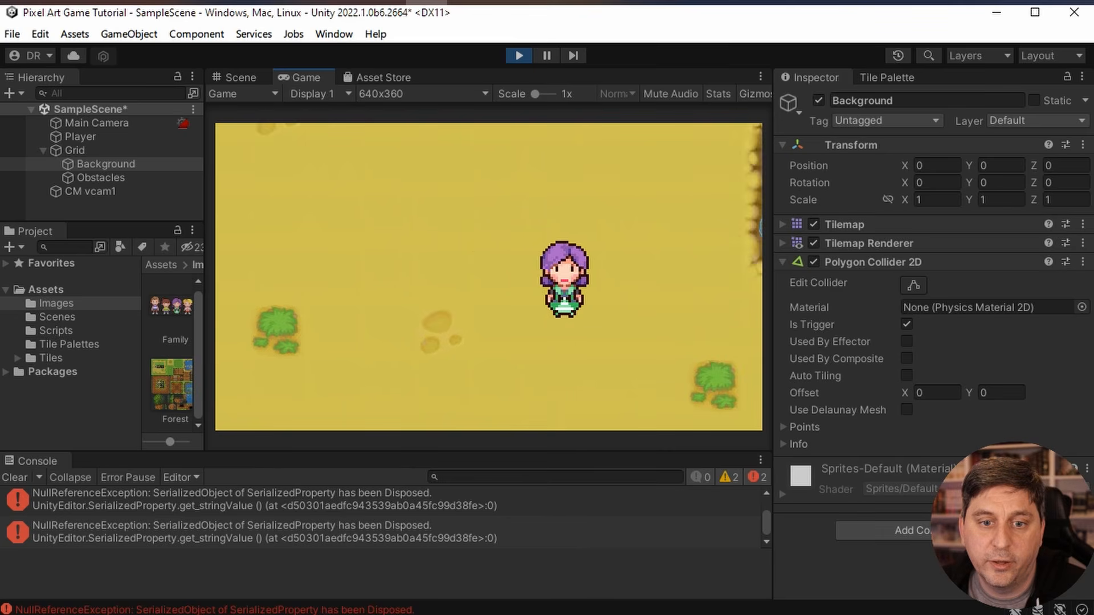
{"action": "key", "text": "Left"}
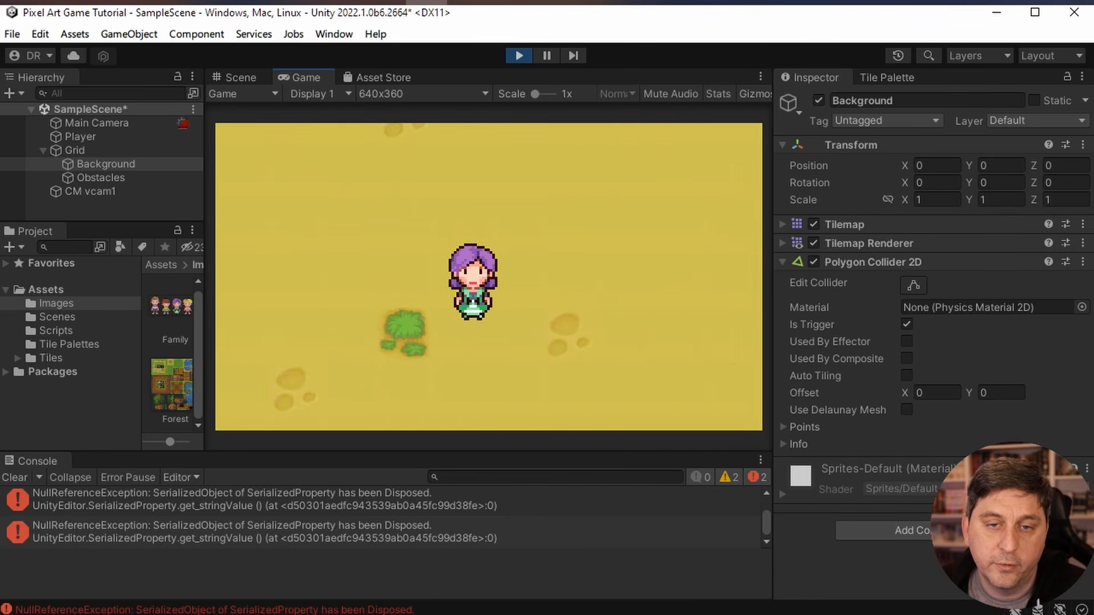
{"action": "key", "text": "Right"}
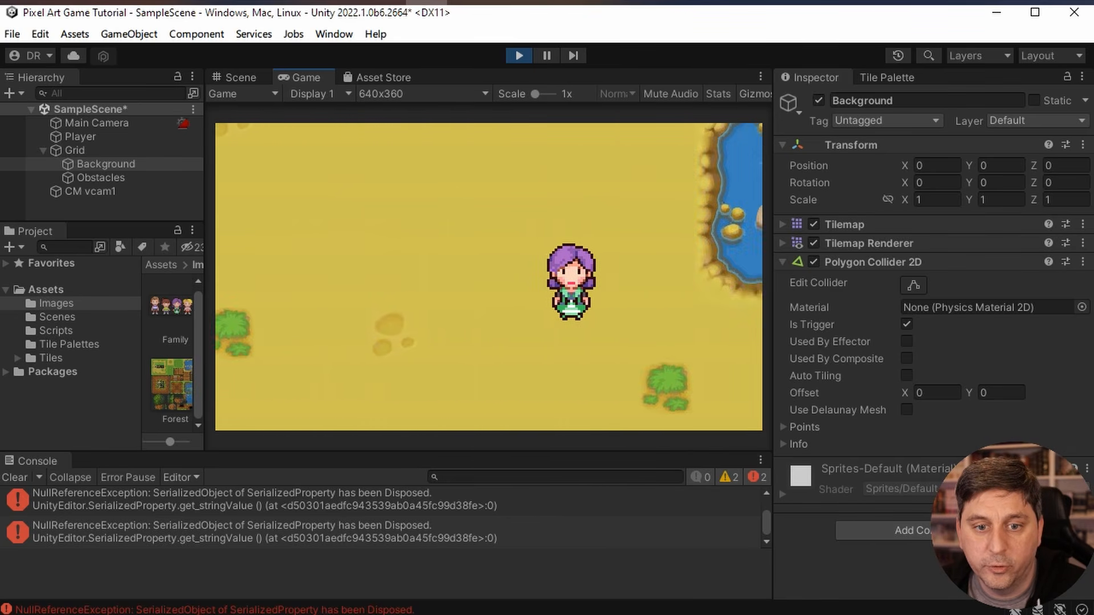
{"action": "key", "text": "Down"}
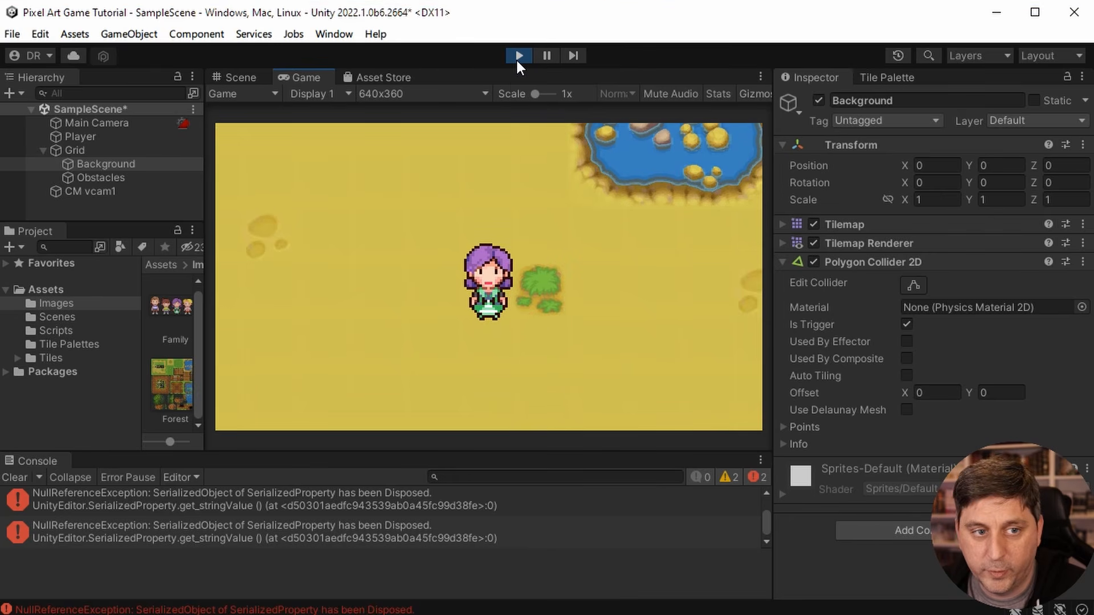
- Examine the Main Camera's settings and CM vcam1's Body, Transitions and Lens settings while the game runs
{"action": "left_click", "coordinate": [83, 121]}
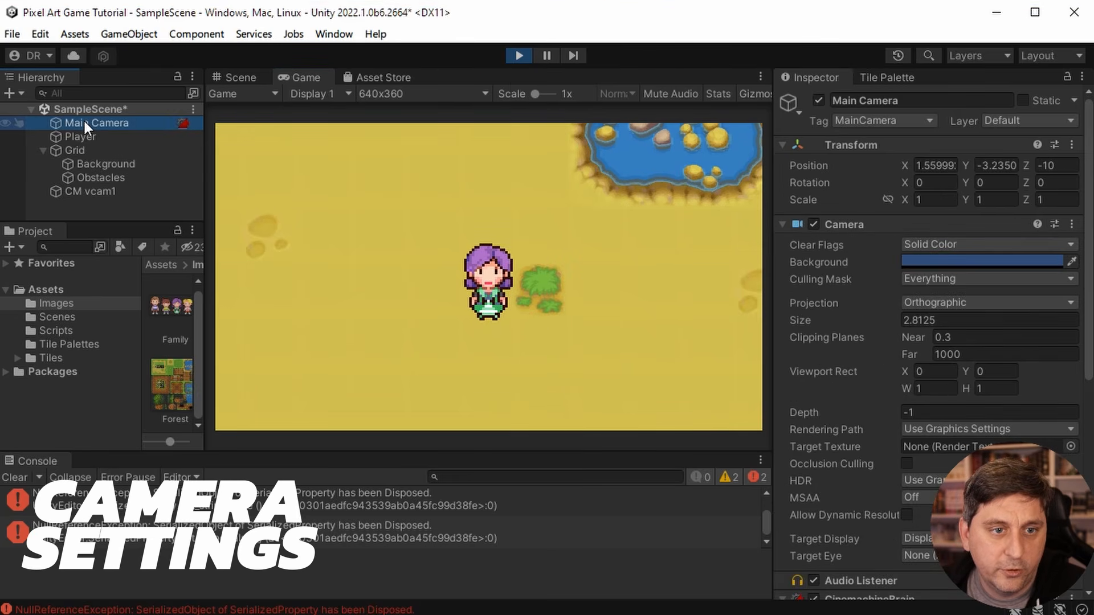
{"action": "left_click", "coordinate": [90, 191]}
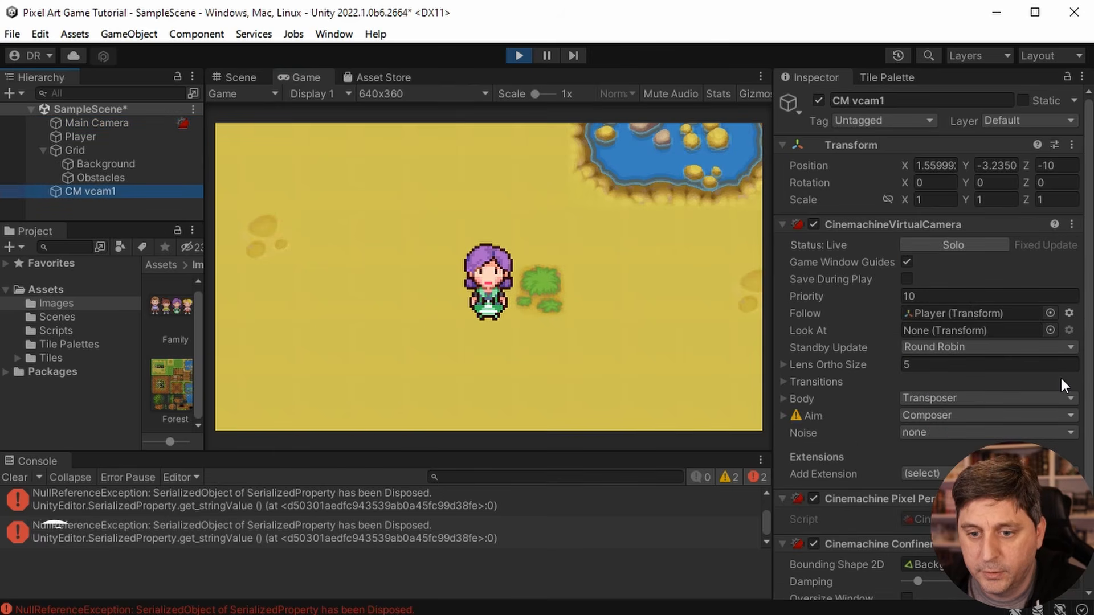
{"action": "scroll", "coordinate": [1060, 375], "scroll_direction": "down", "scroll_amount": 3}
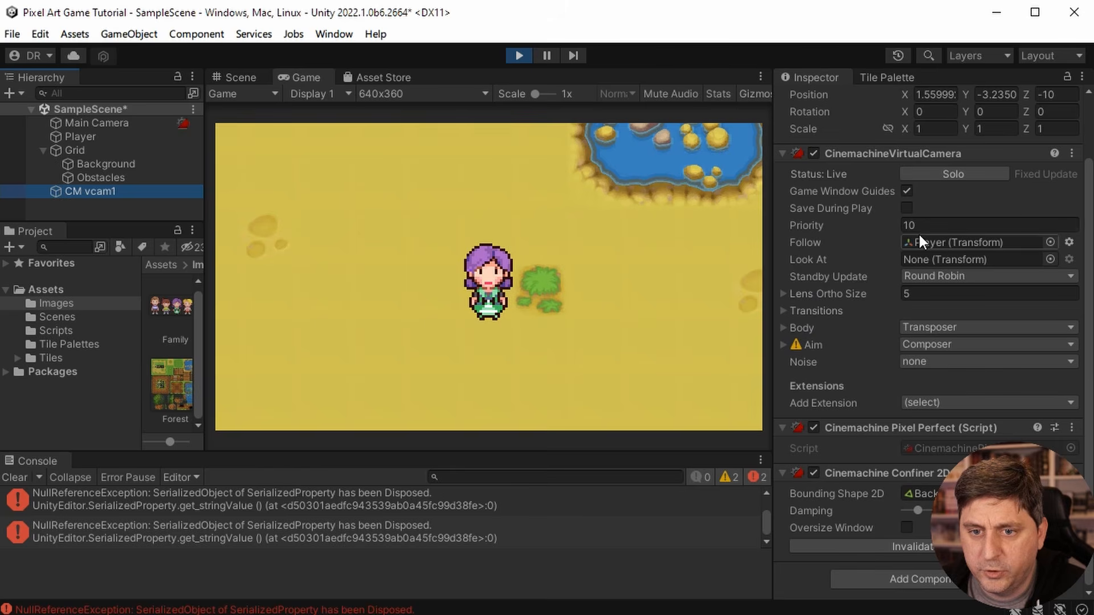
{"action": "scroll", "coordinate": [884, 256], "scroll_direction": "up", "scroll_amount": 3}
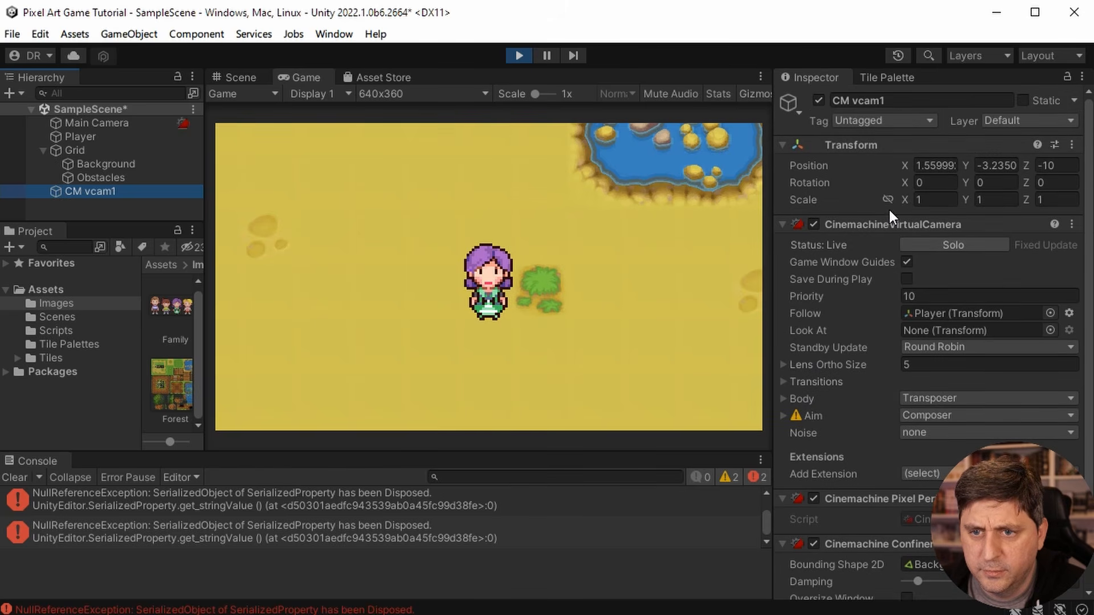
{"action": "scroll", "coordinate": [811, 262], "scroll_direction": "down", "scroll_amount": 3}
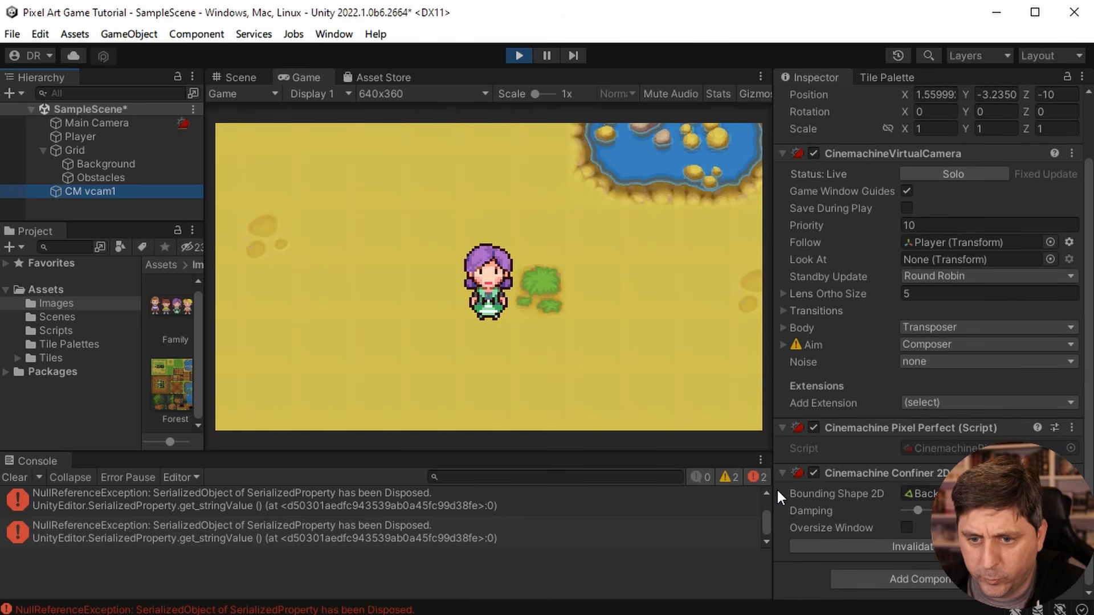
{"action": "left_click", "coordinate": [784, 328]}
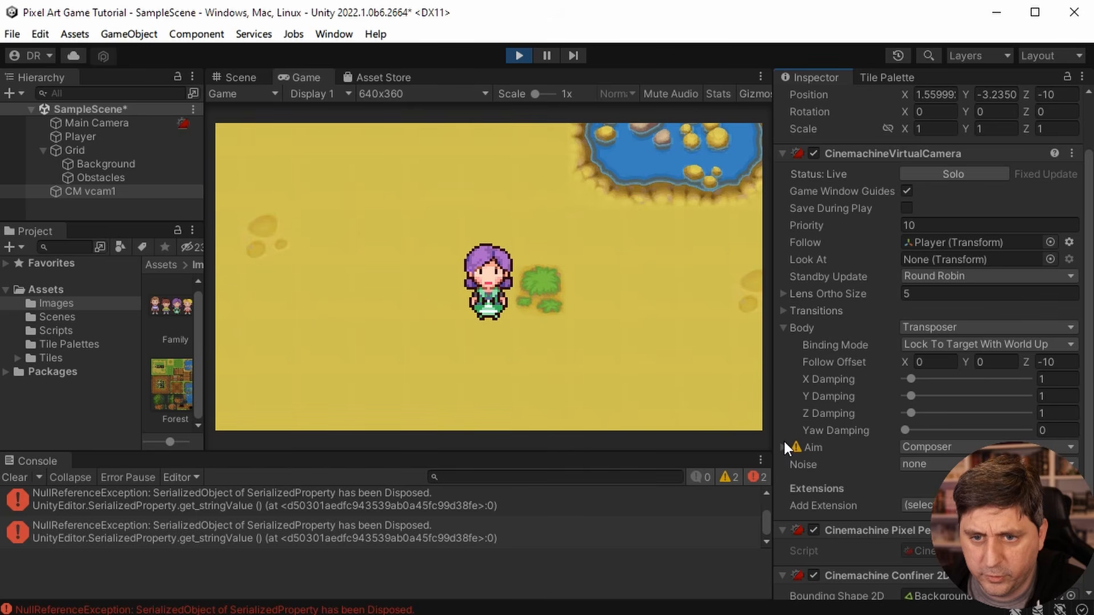
{"action": "left_click", "coordinate": [784, 328]}
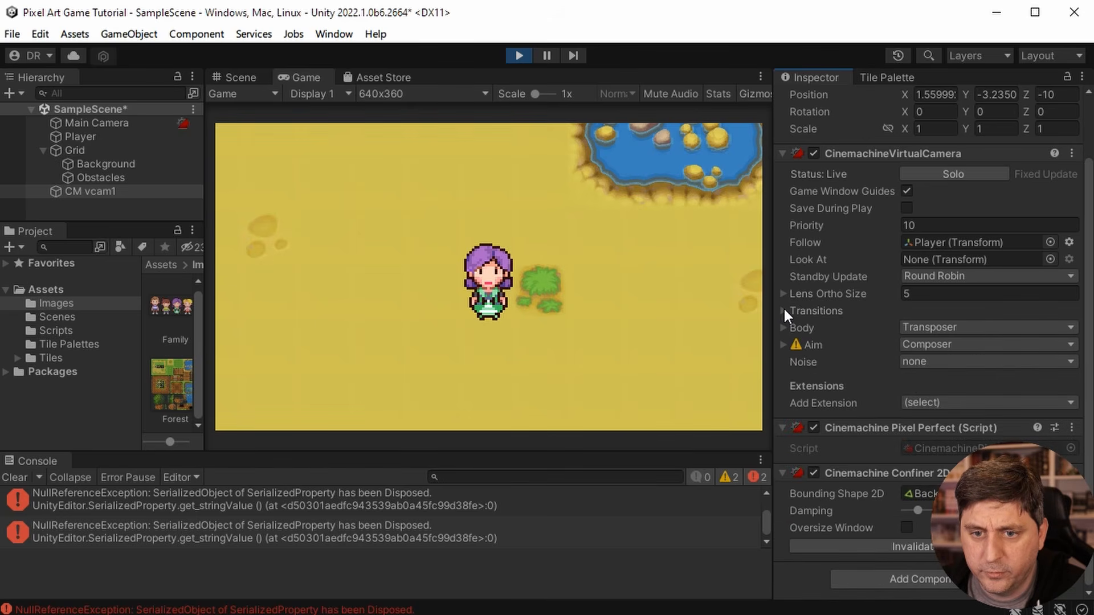
{"action": "left_click", "coordinate": [783, 310]}
{"action": "left_click", "coordinate": [783, 310]}
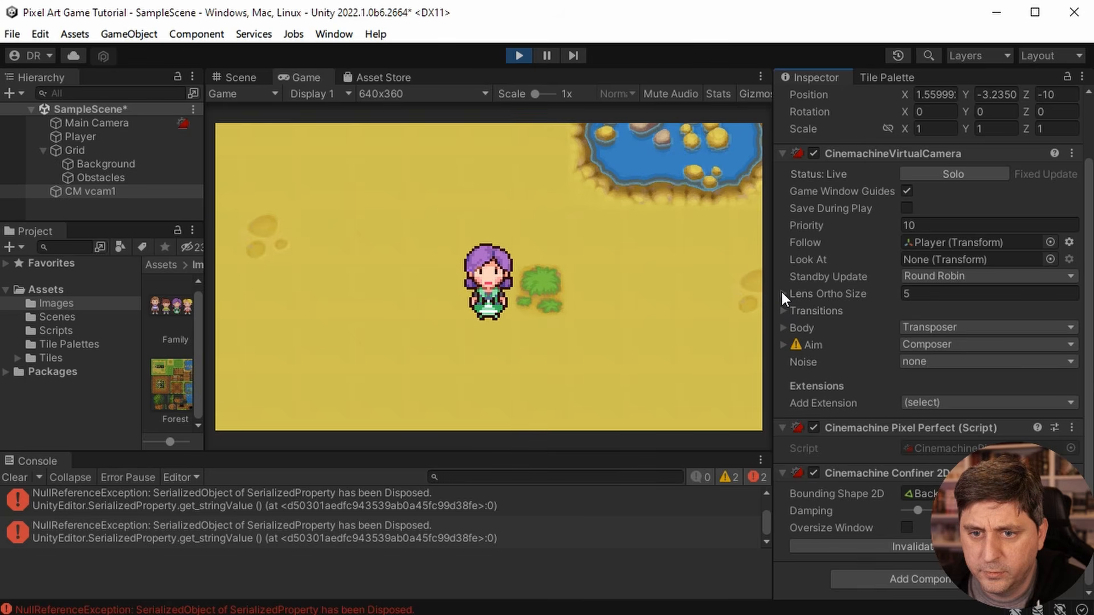
{"action": "left_click", "coordinate": [783, 293]}
{"action": "left_click", "coordinate": [782, 294]}
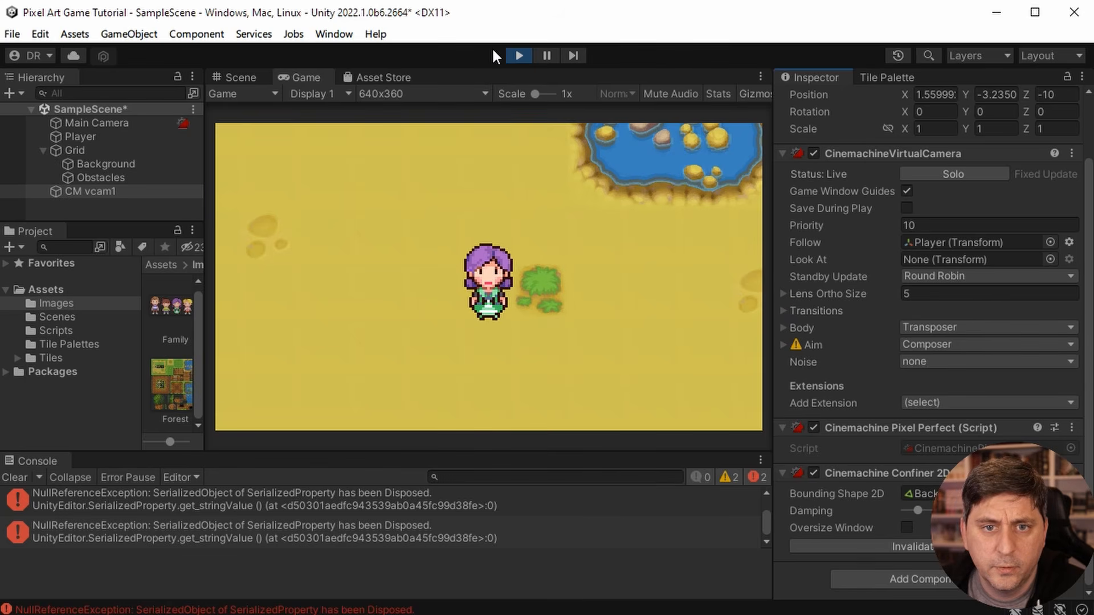
- Stop the play test and set CM vcam1's Lens Ortho Size to 1
{"action": "left_click", "coordinate": [517, 55]}
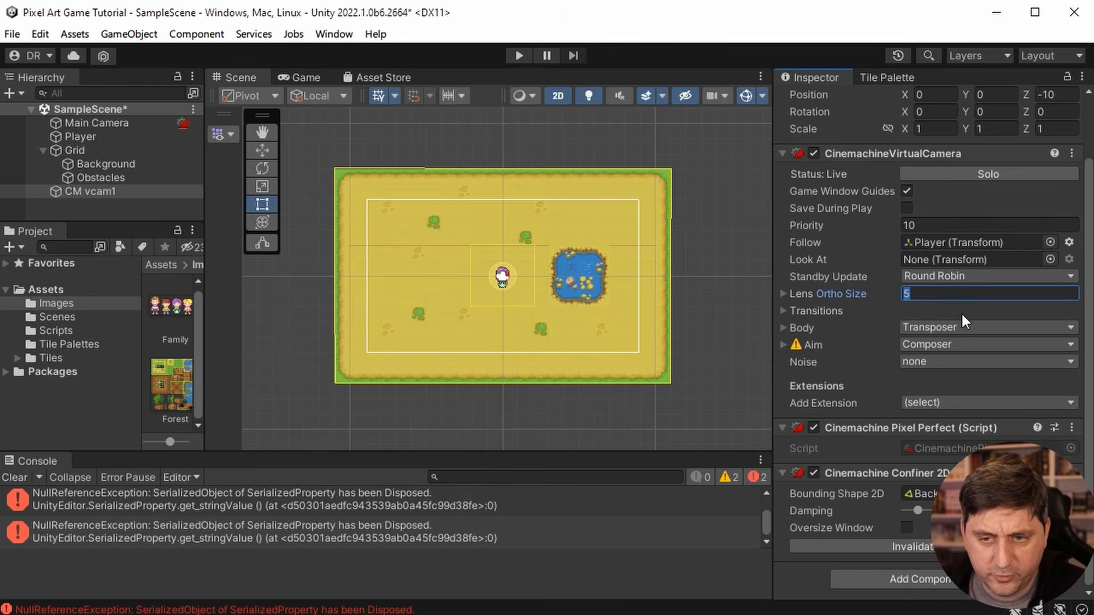
{"action": "type", "text": "1"}
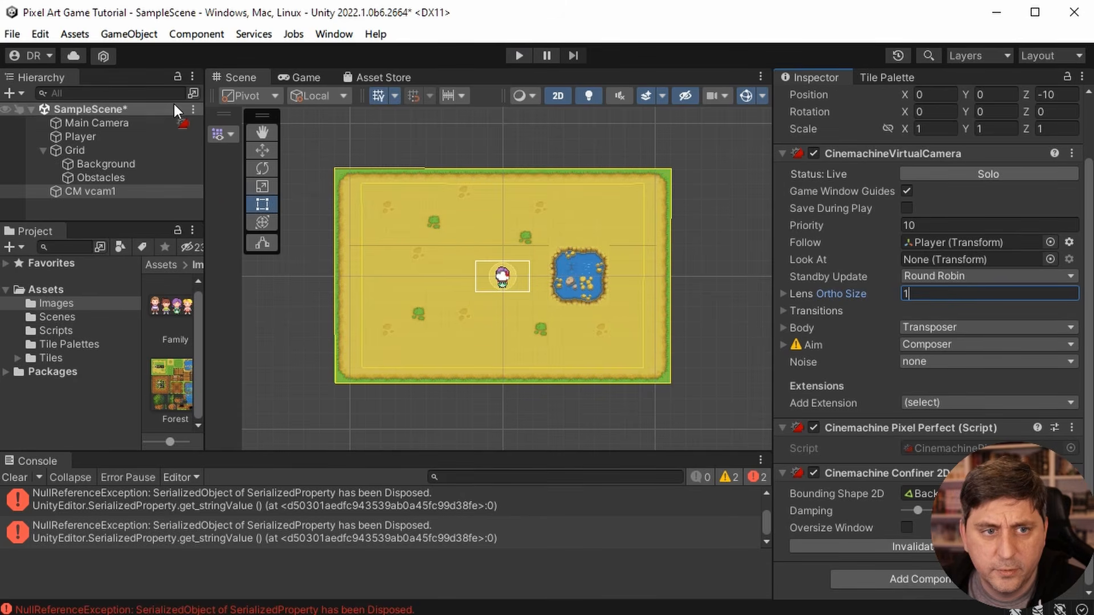
- Check the Main Camera's settings and play test the game briefly to examine the current zoom level
{"action": "left_click", "coordinate": [101, 123]}
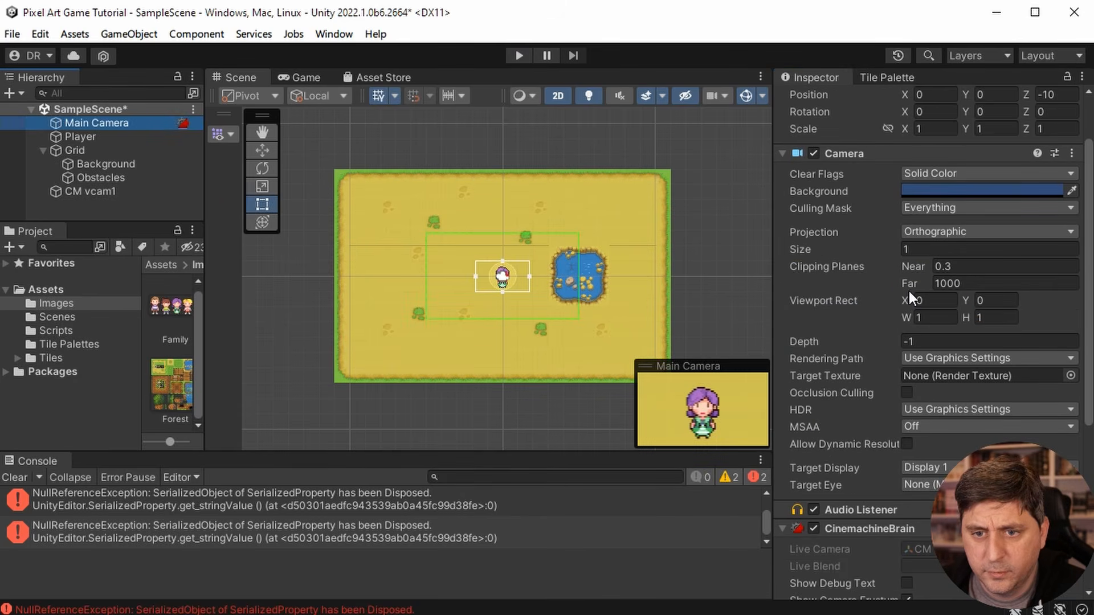
{"action": "left_click", "coordinate": [519, 55]}
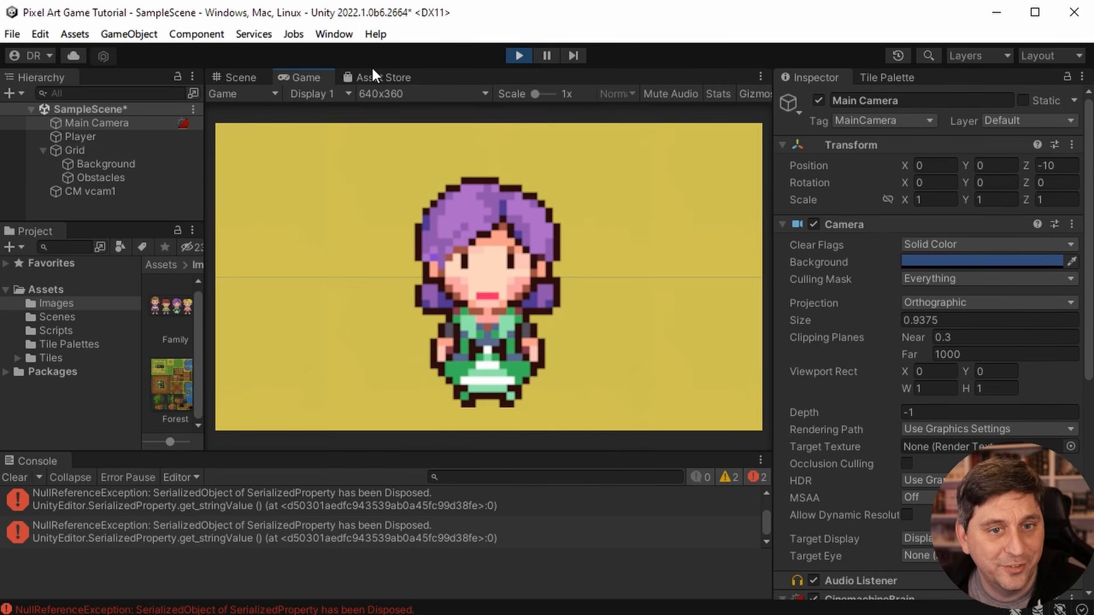
{"action": "left_click", "coordinate": [518, 55]}
- Set CM vcam1's Lens Ortho Size to 5
{"action": "left_click", "coordinate": [125, 190]}
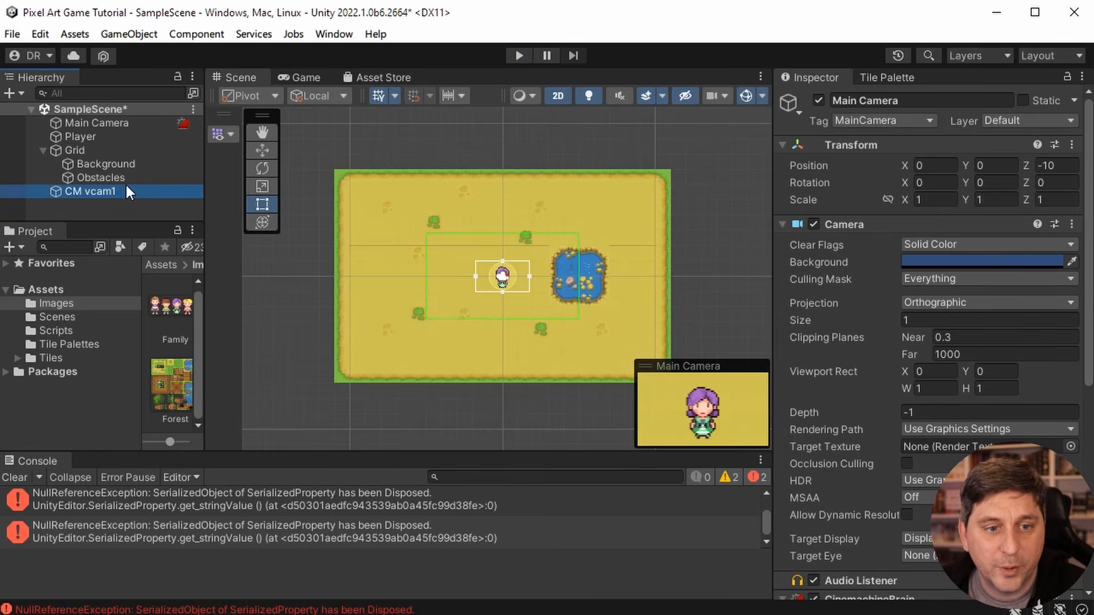
{"action": "left_click", "coordinate": [906, 364]}
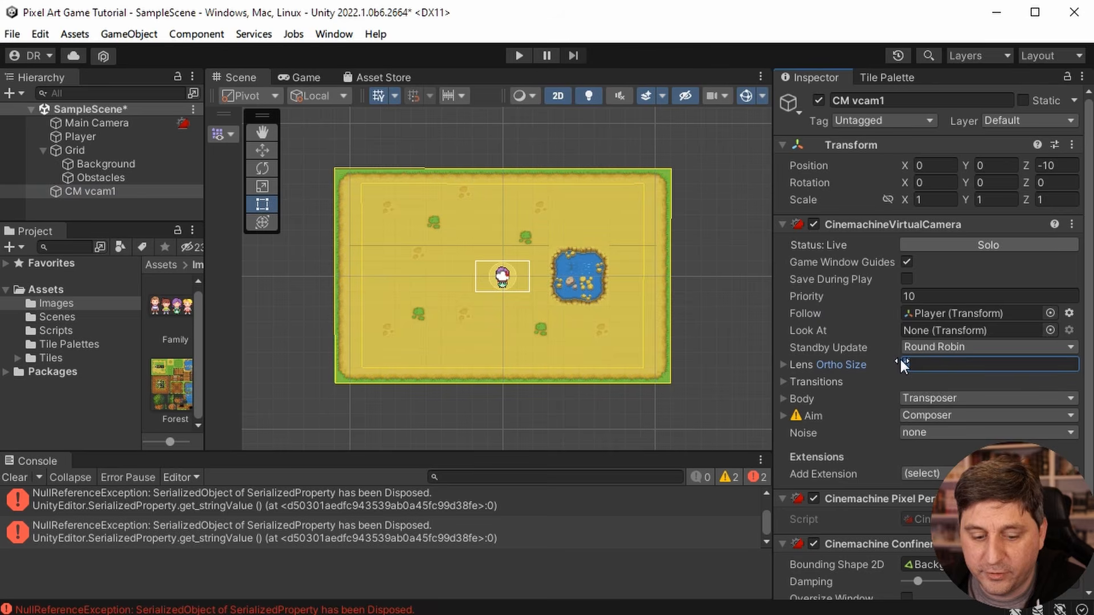
{"action": "type", "text": "5"}
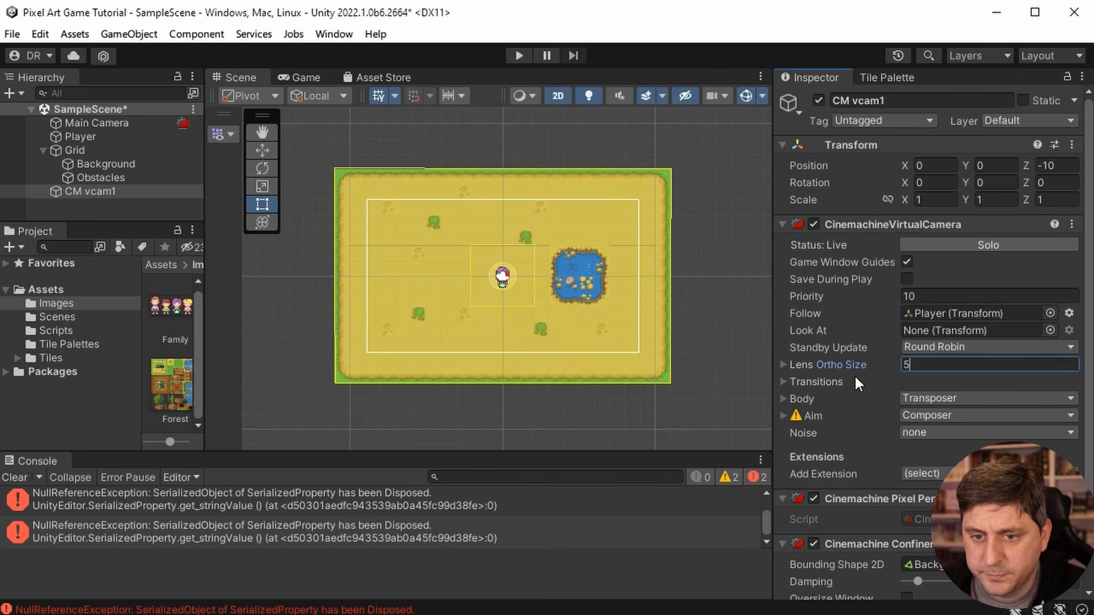
- Reduce Soft Zone Width and Soft Zone Height to about 0.5 in CM vcam1's Aim settings
{"action": "scroll", "coordinate": [855, 434], "scroll_direction": "down", "scroll_amount": 3}
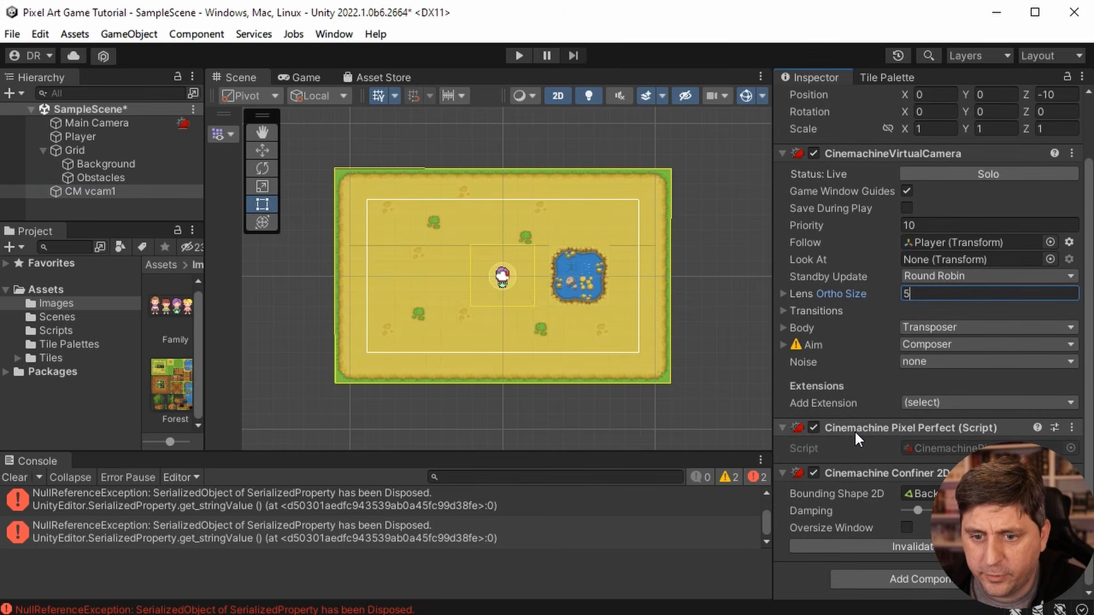
{"action": "scroll", "coordinate": [855, 434], "scroll_direction": "up", "scroll_amount": 2}
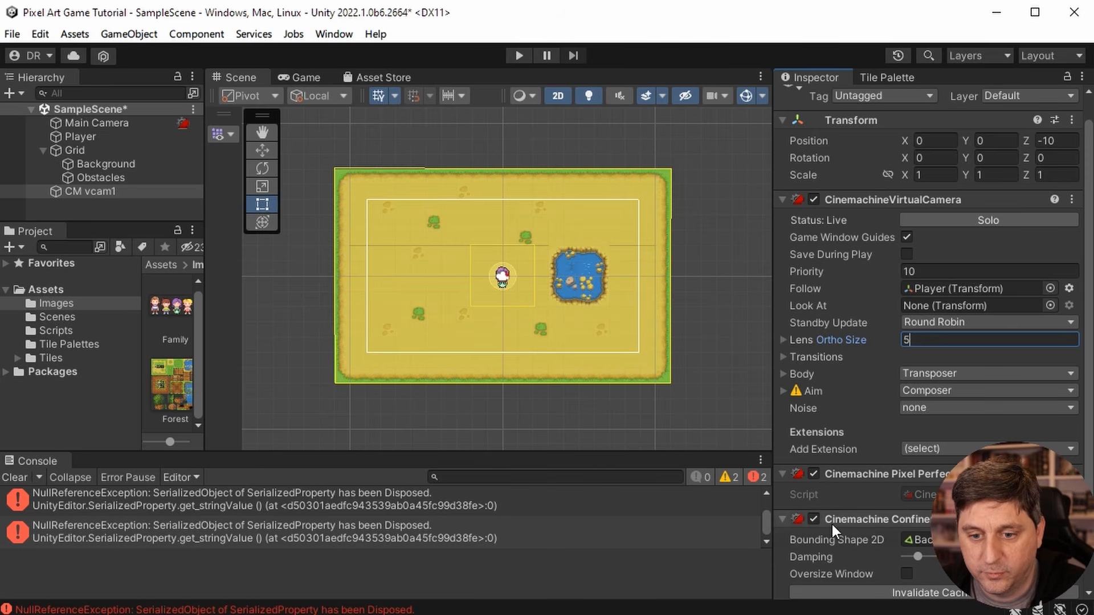
{"action": "left_click", "coordinate": [784, 390]}
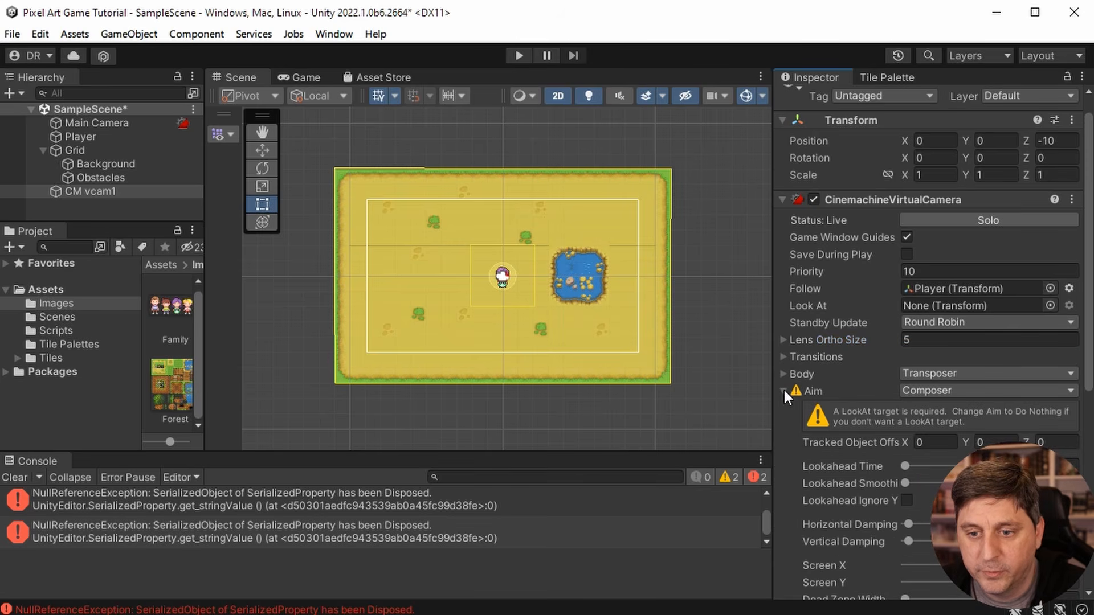
{"action": "scroll", "coordinate": [926, 484], "scroll_direction": "down", "scroll_amount": 4}
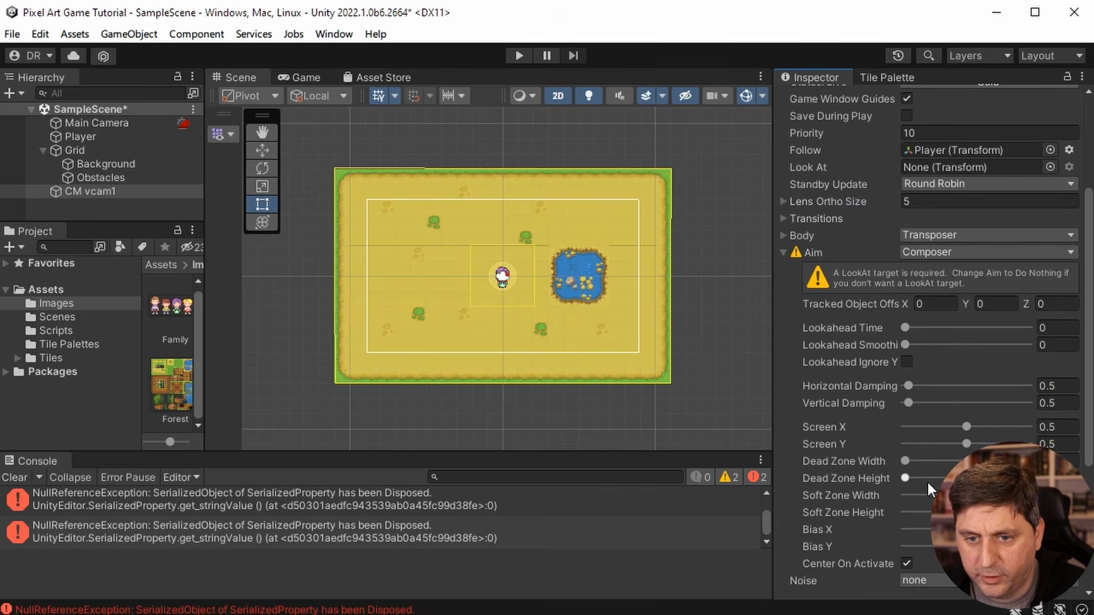
{"action": "scroll", "coordinate": [889, 322], "scroll_direction": "down", "scroll_amount": 1}
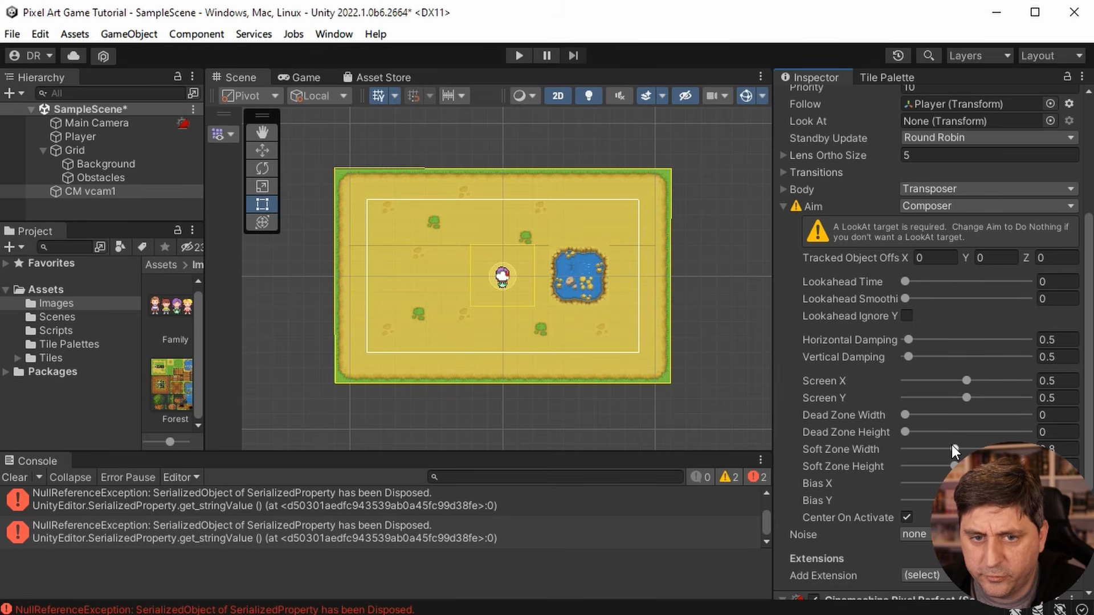
{"action": "mouse_move", "coordinate": [954, 449]}
{"action": "left_mouse_down"}
{"action": "mouse_move", "coordinate": [913, 450]}
{"action": "mouse_move", "coordinate": [937, 450]}
{"action": "left_mouse_up"}
{"action": "left_click", "coordinate": [954, 466]}
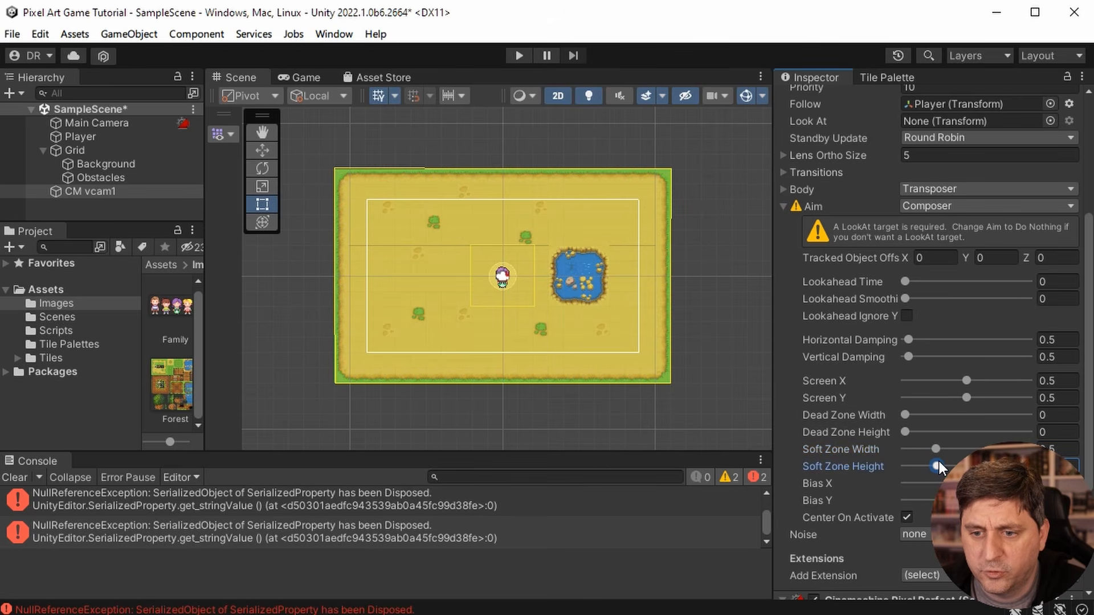
- Play test the game and walk the player sideways to check how the camera follows
{"action": "left_click", "coordinate": [518, 55]}
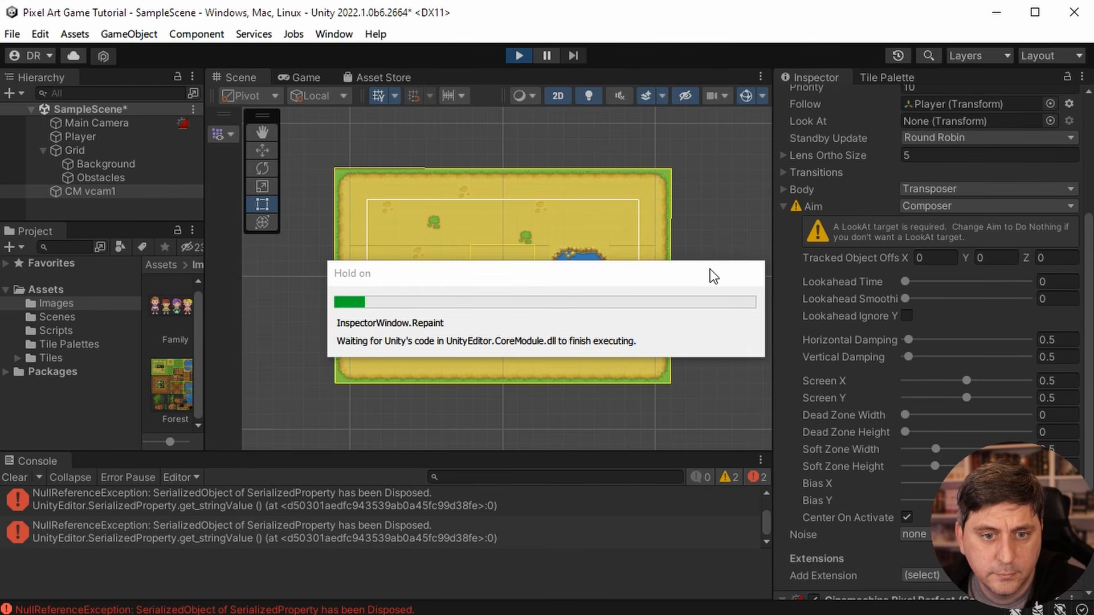
{"action": "key", "text": "a"}
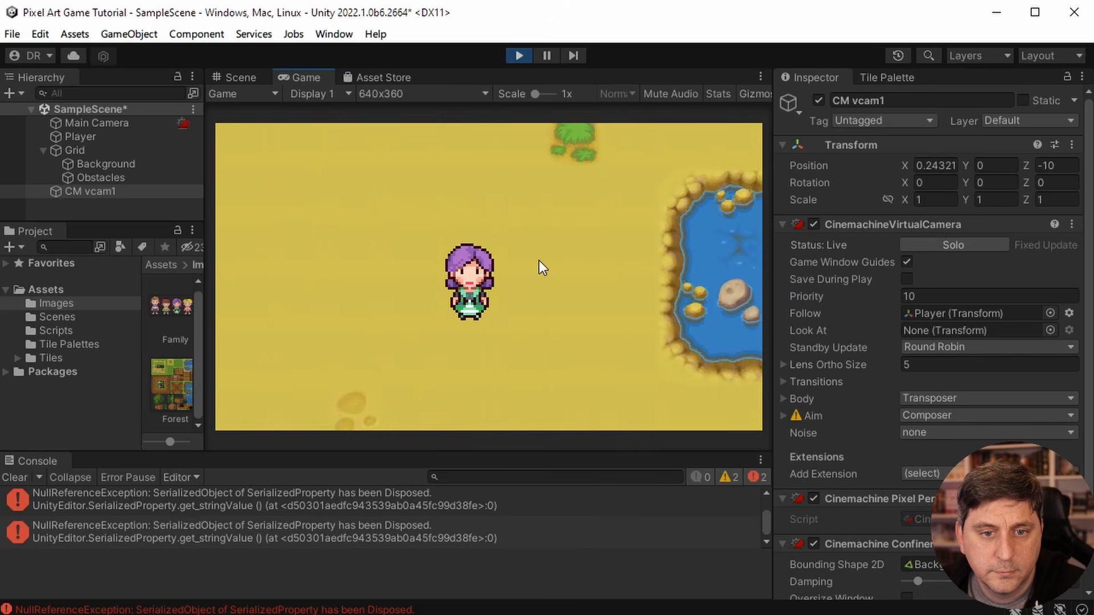
{"action": "key", "text": "d"}
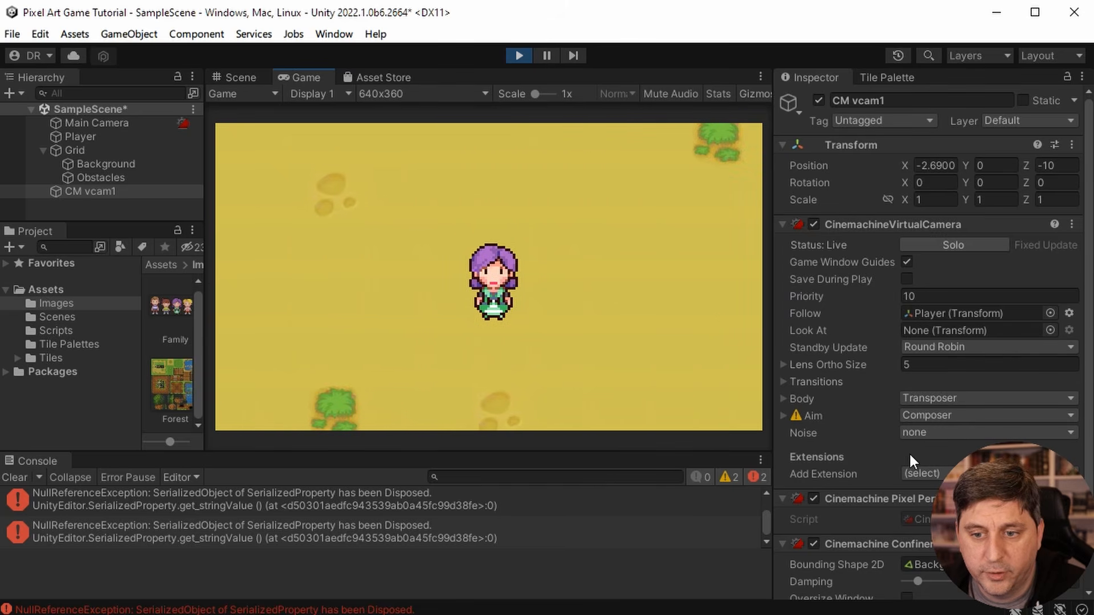
- Try larger Aim Soft Zone Width and Height values on CM vcam1 while the game runs, and stop the play test
{"action": "left_click", "coordinate": [784, 416]}
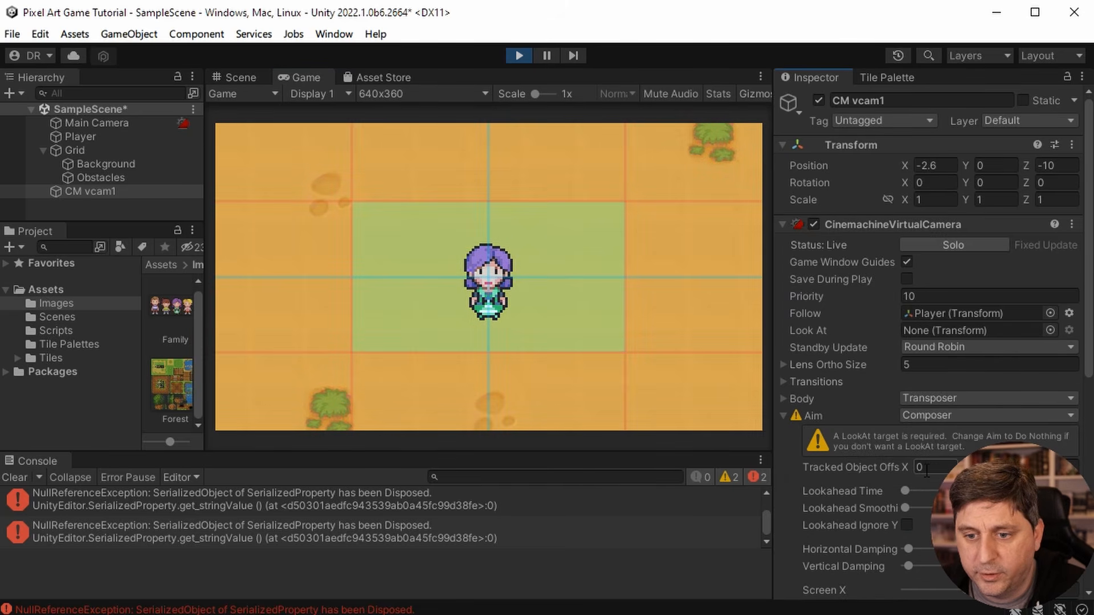
{"action": "scroll", "coordinate": [786, 418], "scroll_direction": "down", "scroll_amount": 2}
{"action": "scroll", "coordinate": [929, 342], "scroll_direction": "down", "scroll_amount": 2}
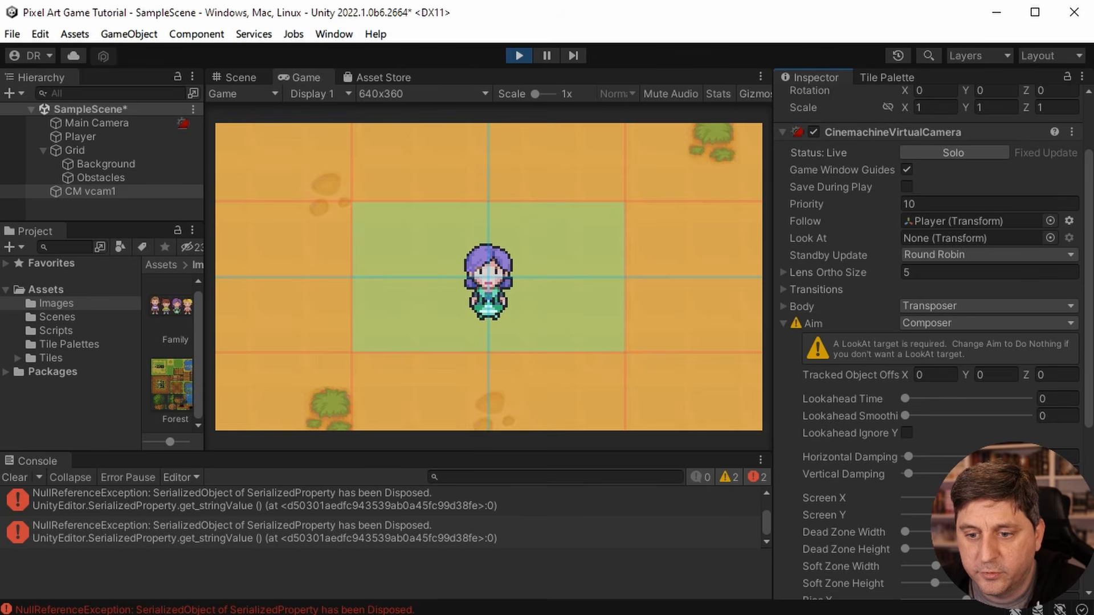
{"action": "left_click_drag", "start_coordinate": [967, 498], "coordinate": [962, 498]}
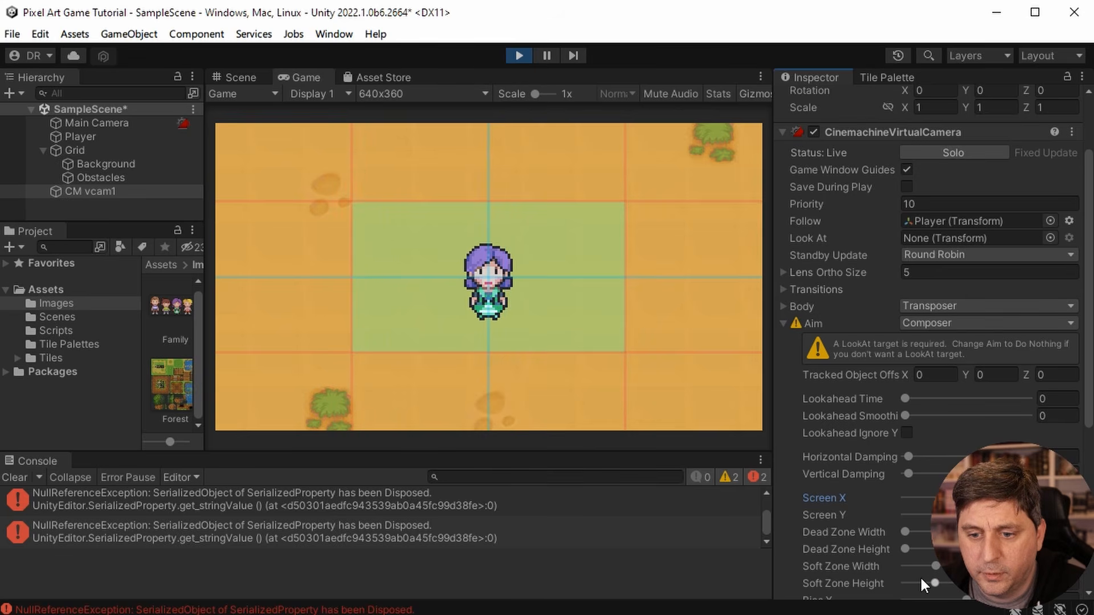
{"action": "left_click_drag", "start_coordinate": [935, 566], "coordinate": [957, 565]}
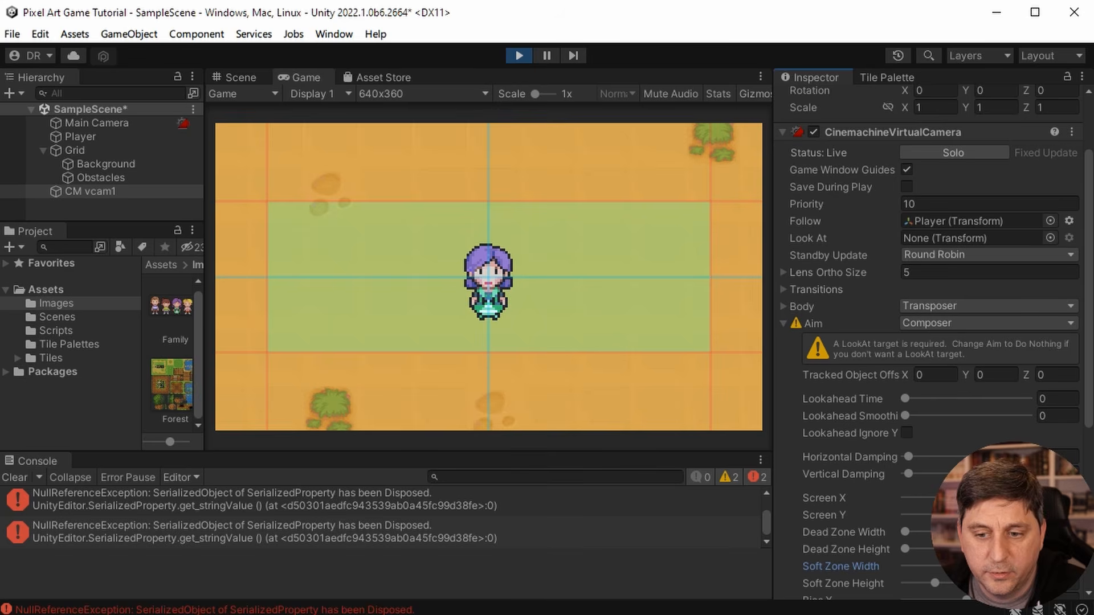
{"action": "mouse_move", "coordinate": [935, 583]}
{"action": "left_mouse_down"}
{"action": "mouse_move", "coordinate": [957, 566]}
{"action": "mouse_move", "coordinate": [948, 566]}
{"action": "left_mouse_up"}
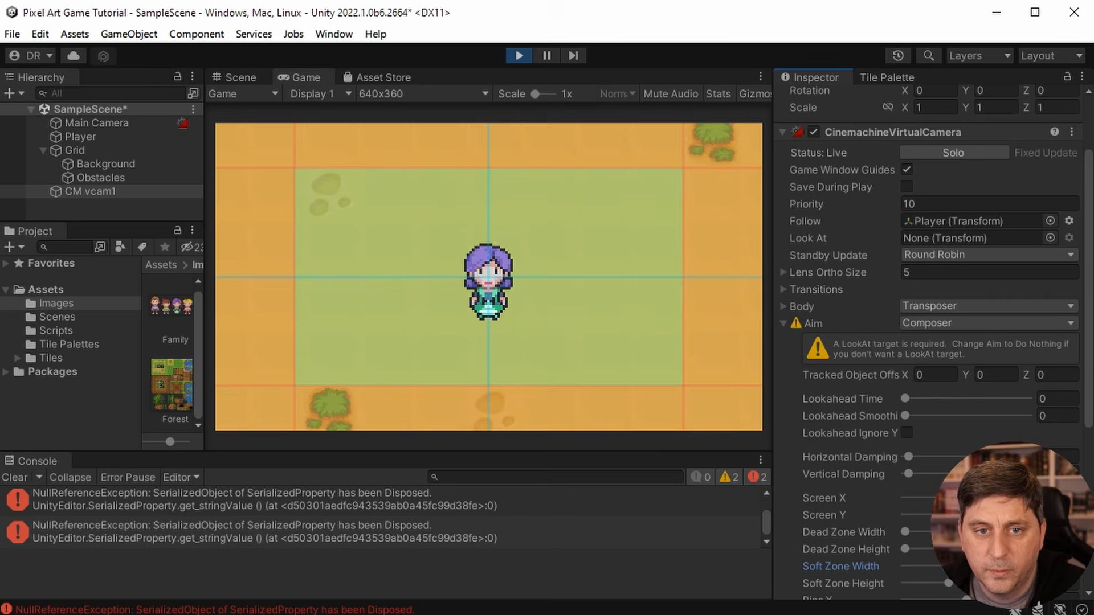
{"action": "left_click", "coordinate": [518, 54]}
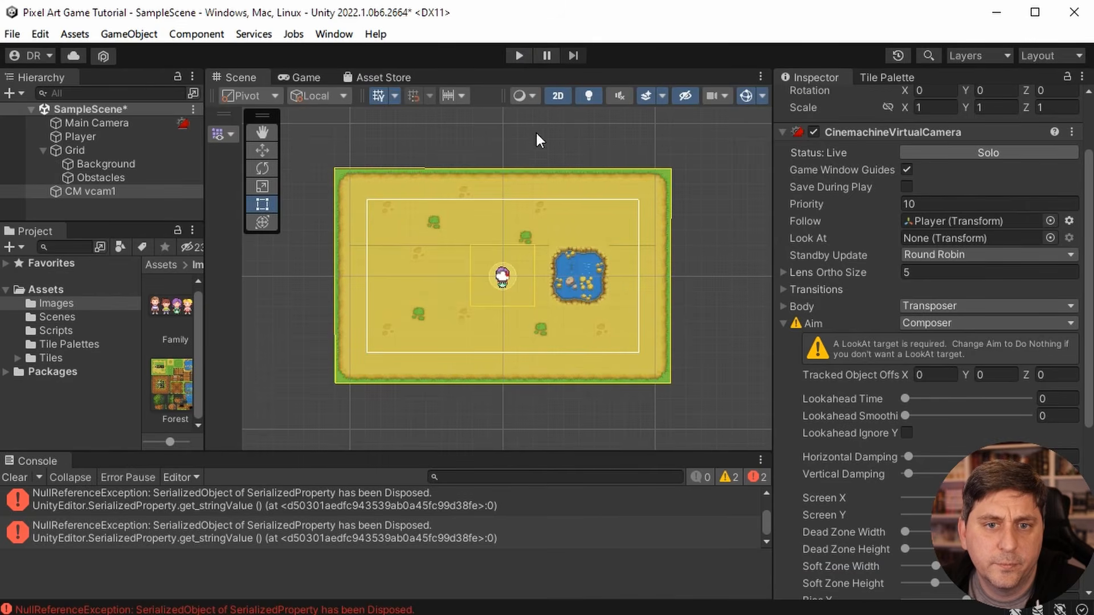
- Run the game again and walk the player around the map in several directions to examine the camera follow
{"action": "left_click", "coordinate": [516, 55]}
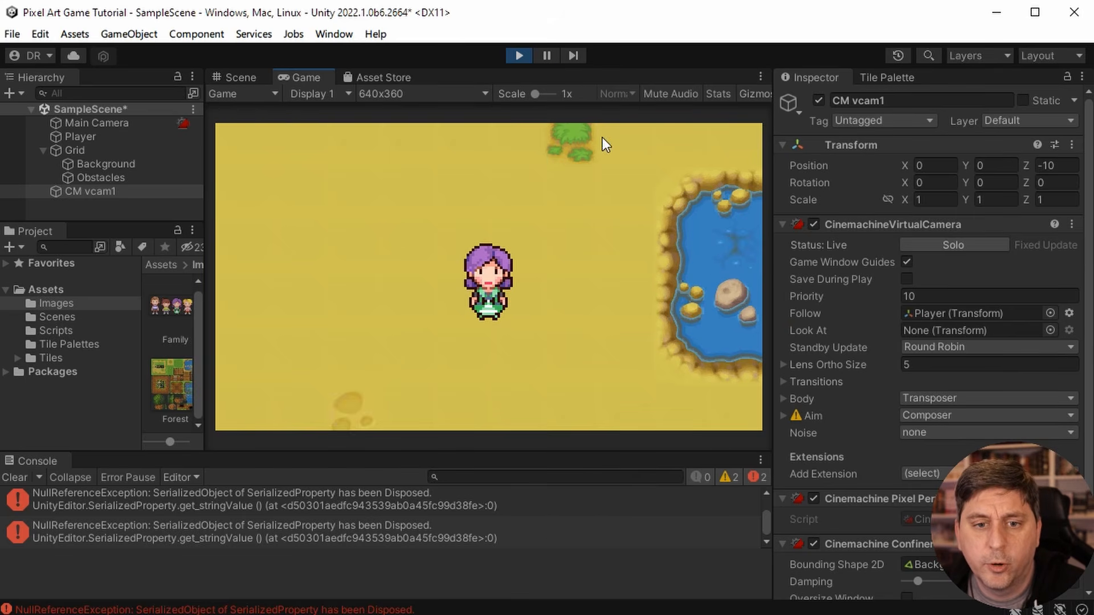
{"action": "key", "text": "Left"}
{"action": "key", "text": "Right"}
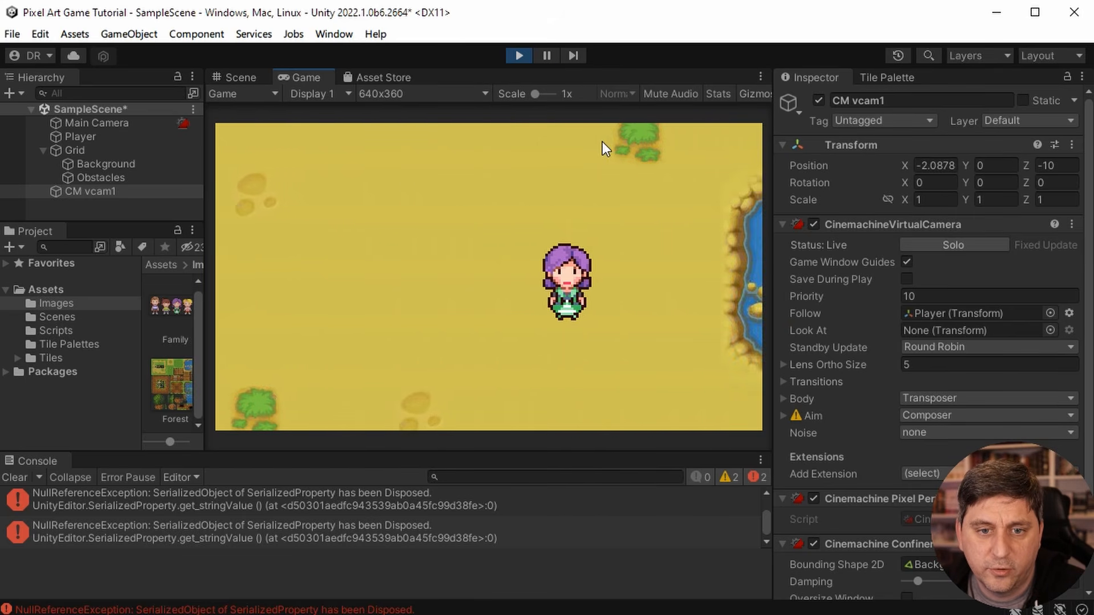
{"action": "key", "text": "Down"}
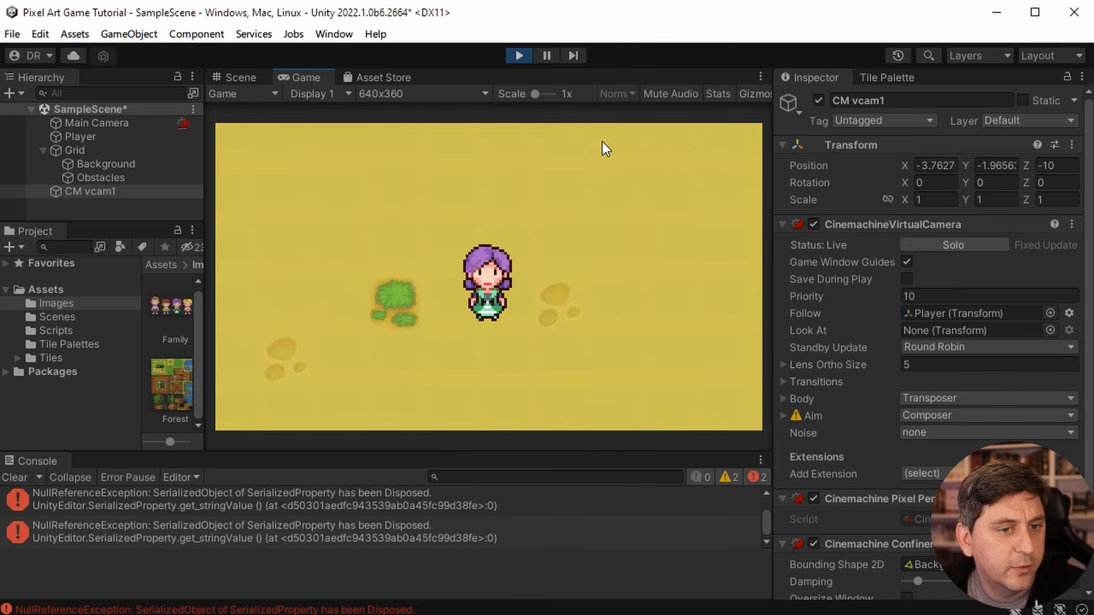
{"action": "key", "text": "a"}
{"action": "key", "text": "w"}
{"action": "key", "text": "s"}
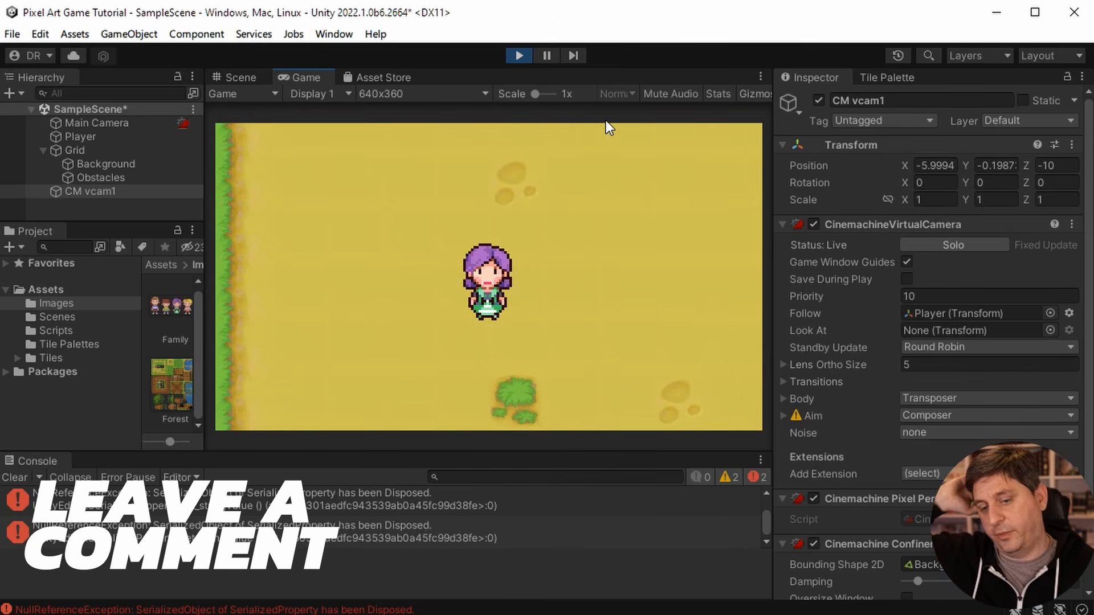